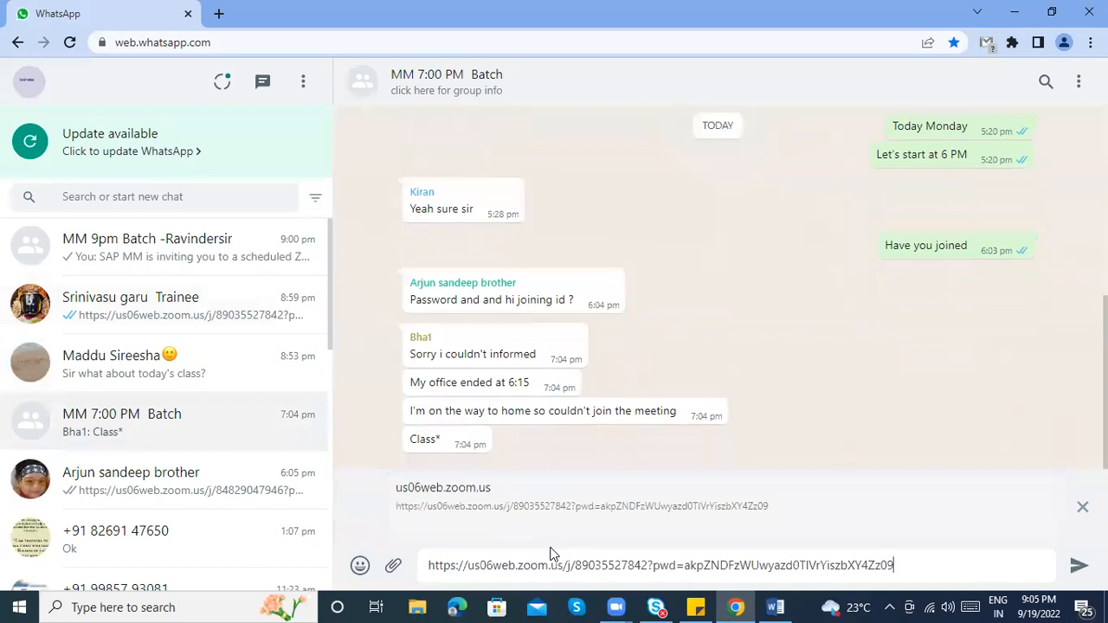
Send 'if anyone wants to join, you can join now' to the WhatsApp group, then return to Word
type("if anyo")
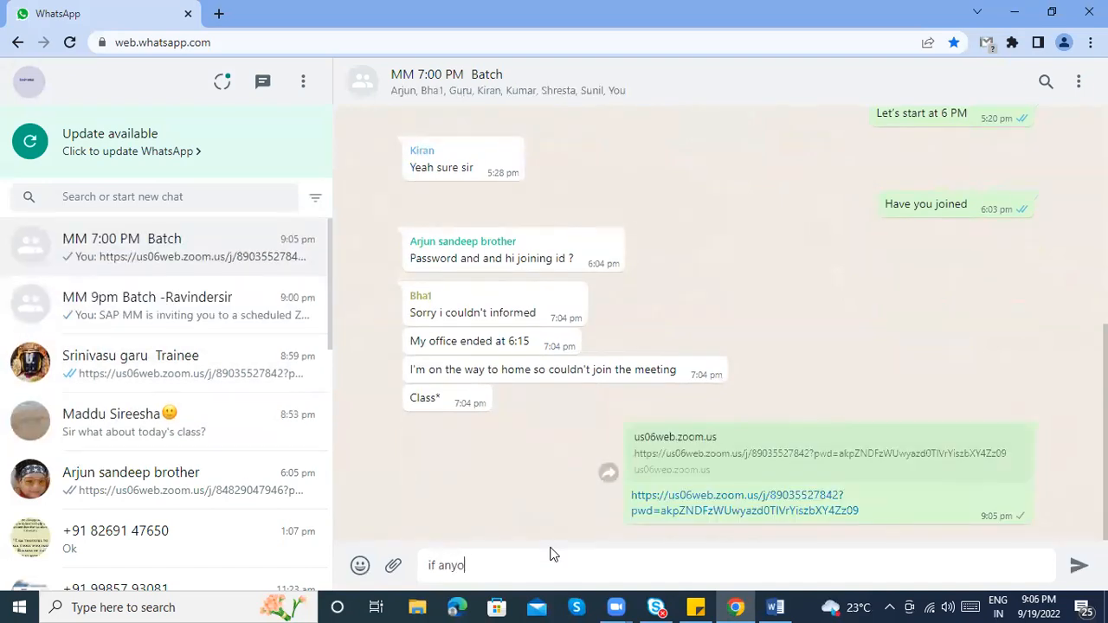
type("ne wants ")
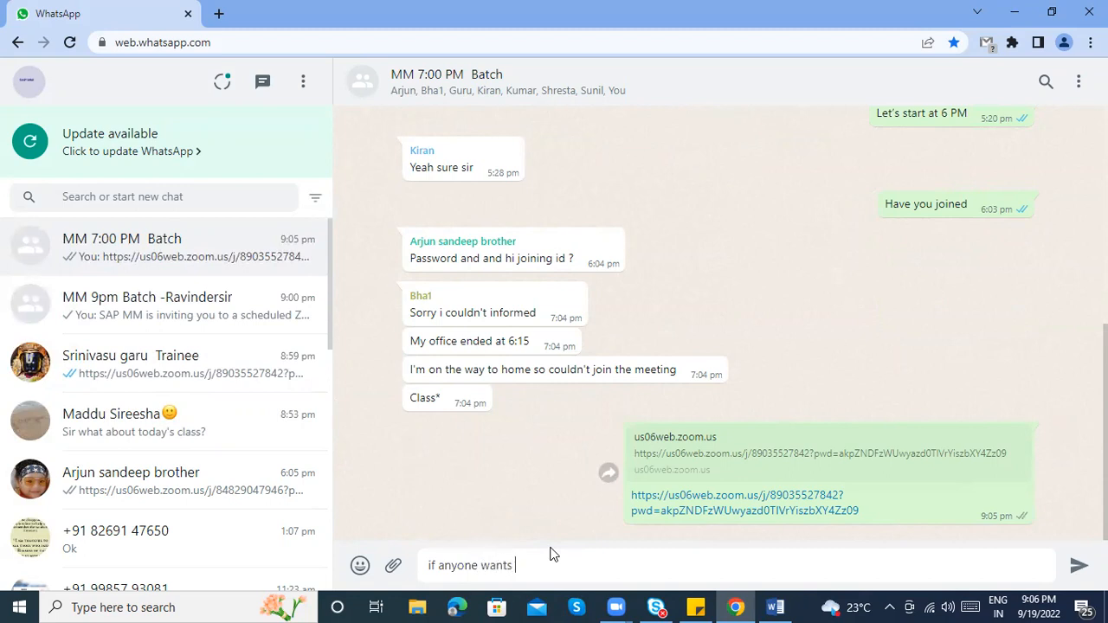
type("to join, you can join now")
key("Return")
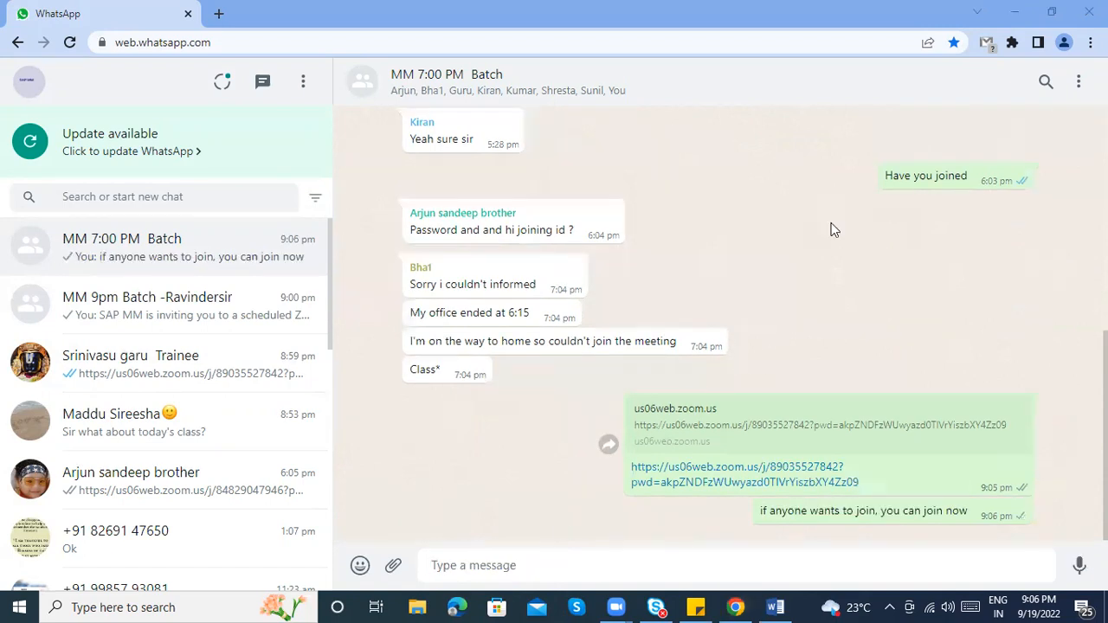
key("alt+Tab")
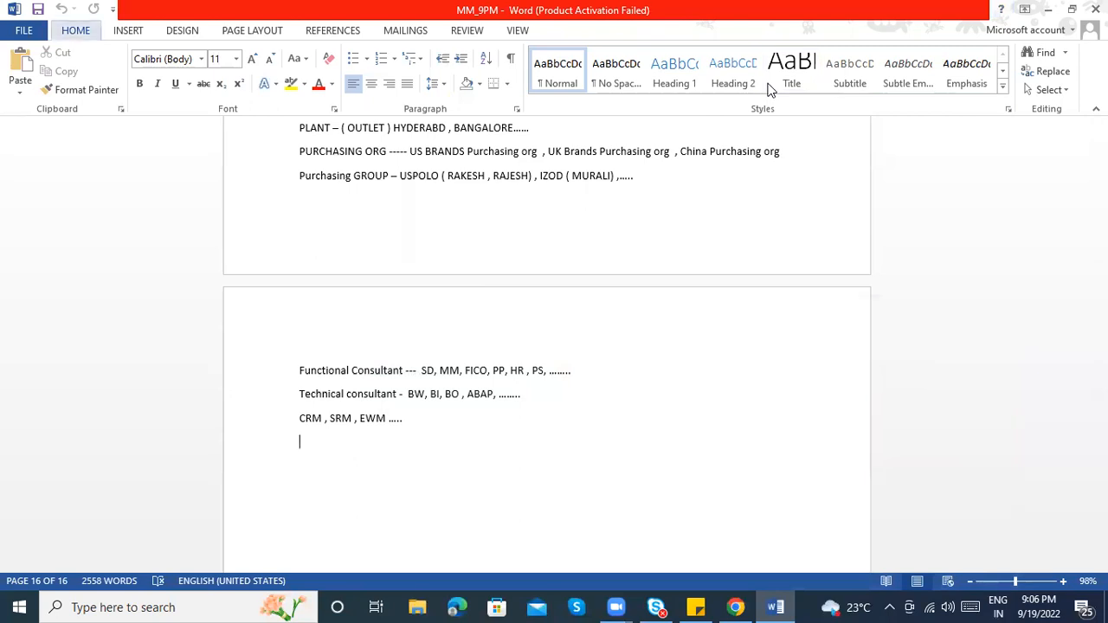
Launch SAP Logon from the Windows search
key("alt")
key("alt")
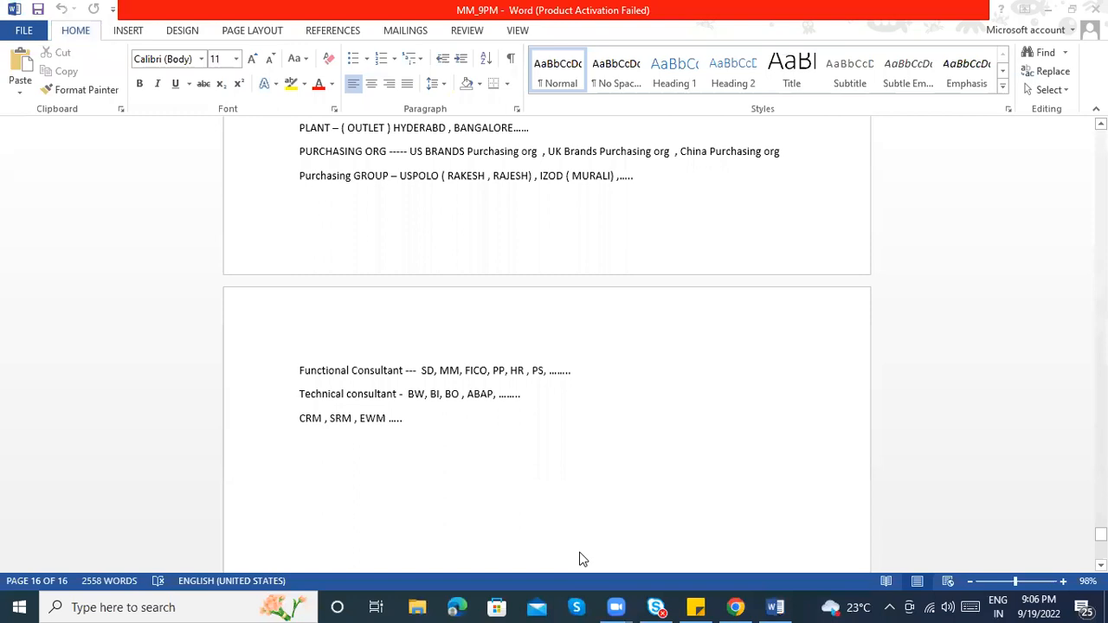
key("super")
type("SAP")
key("Return")
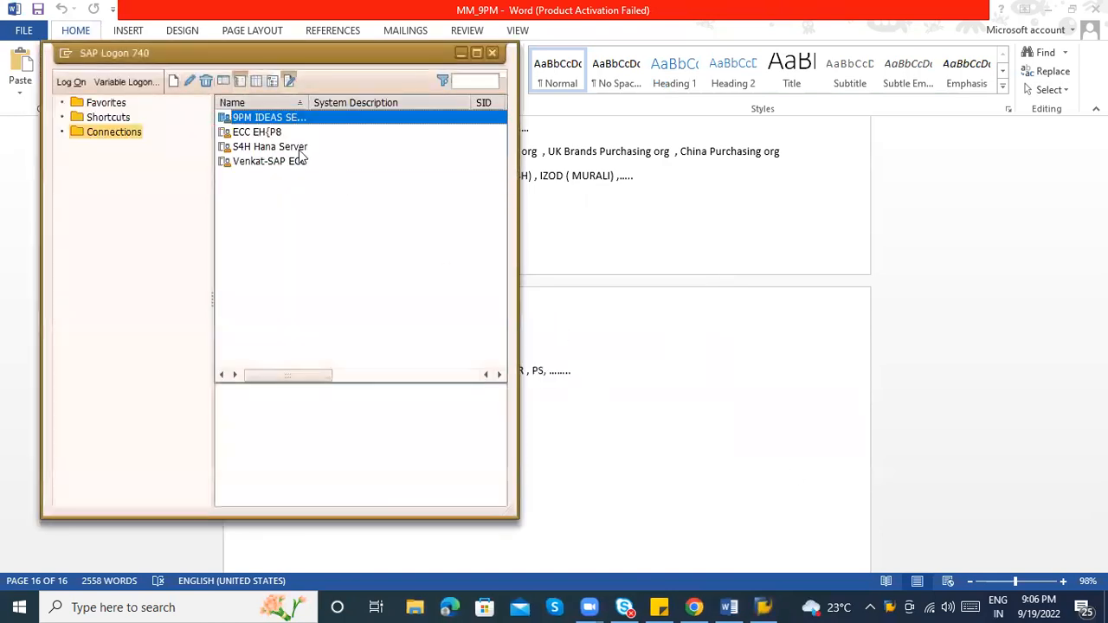
Log on to the 9PM IDEAS system, ending other sessions, and widen the SAP menu tree pane
double_click(258, 115)
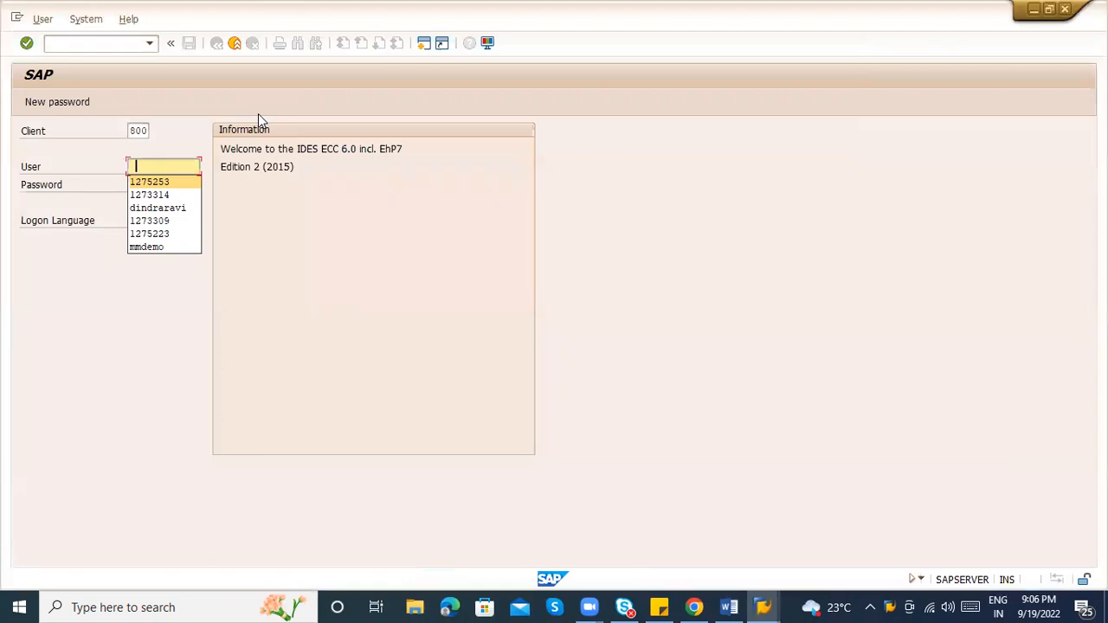
key("Tab")
type("*******")
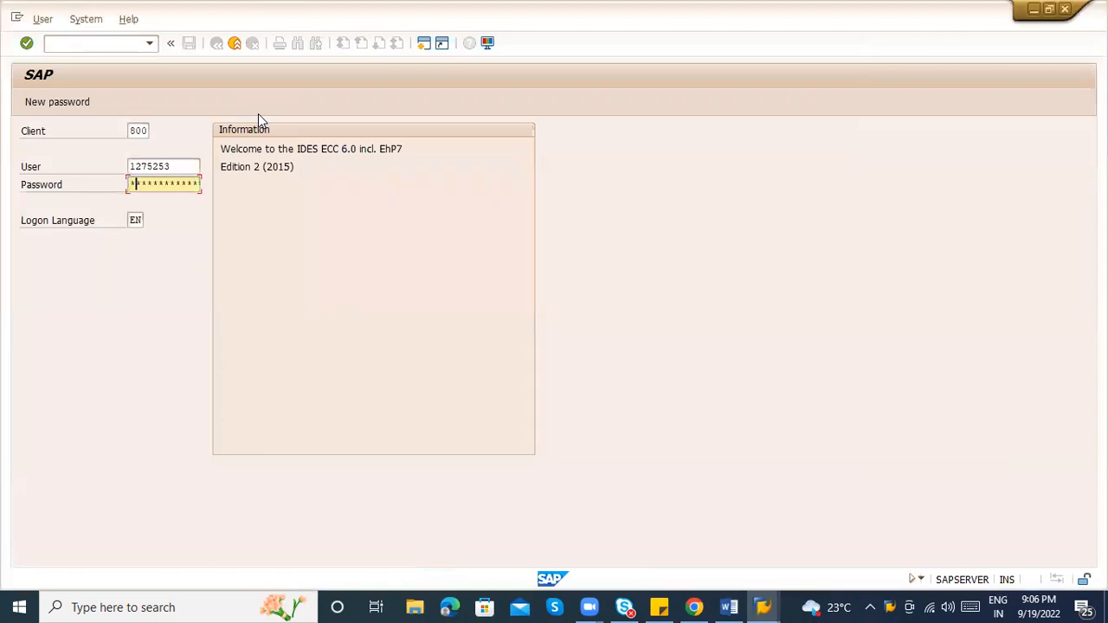
type("*")
key("Return")
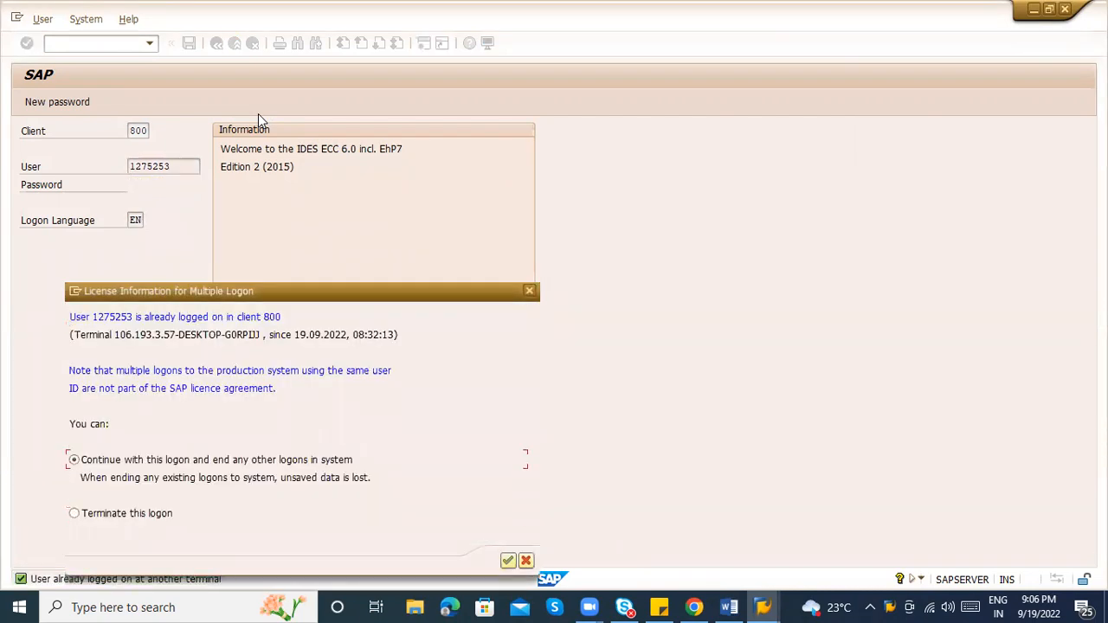
key("Return")
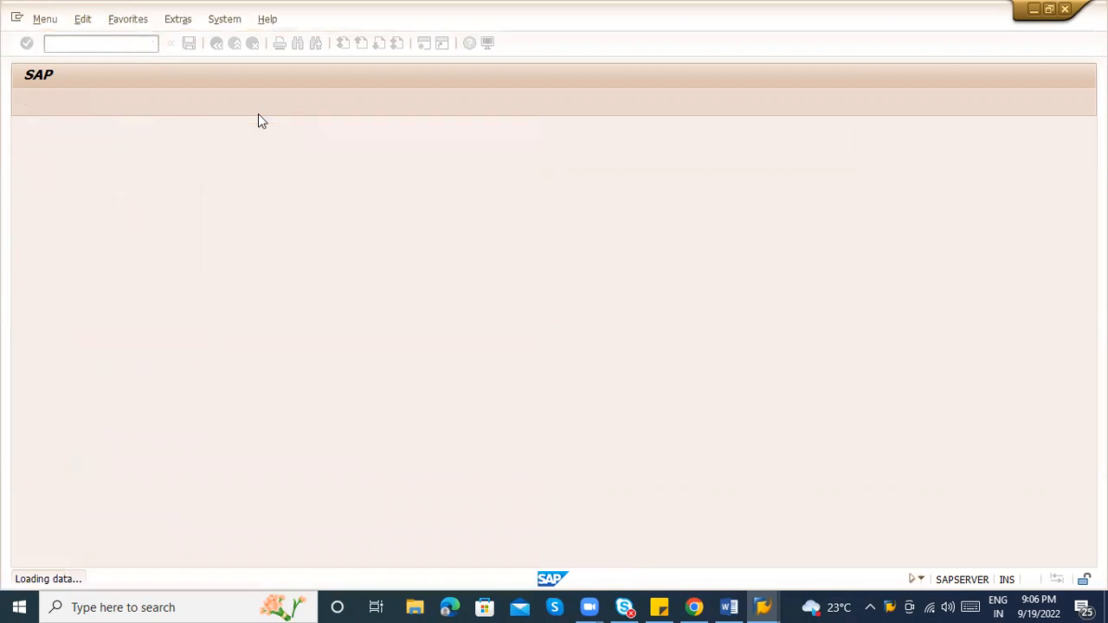
type("s")
key("BackSpace")
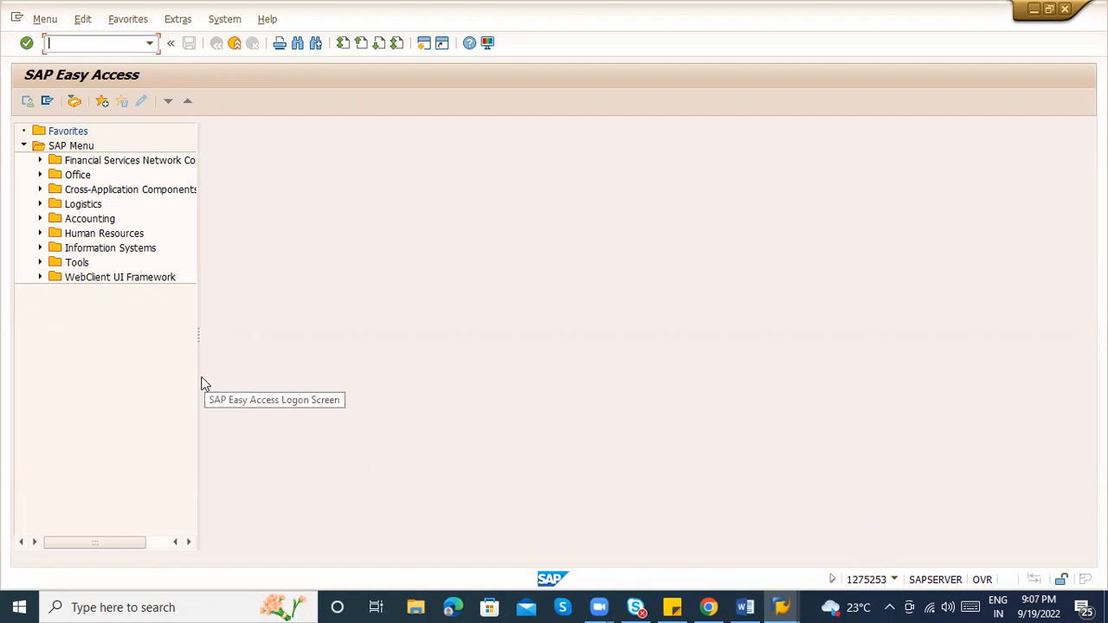
left_click_drag(198, 377, 459, 358)
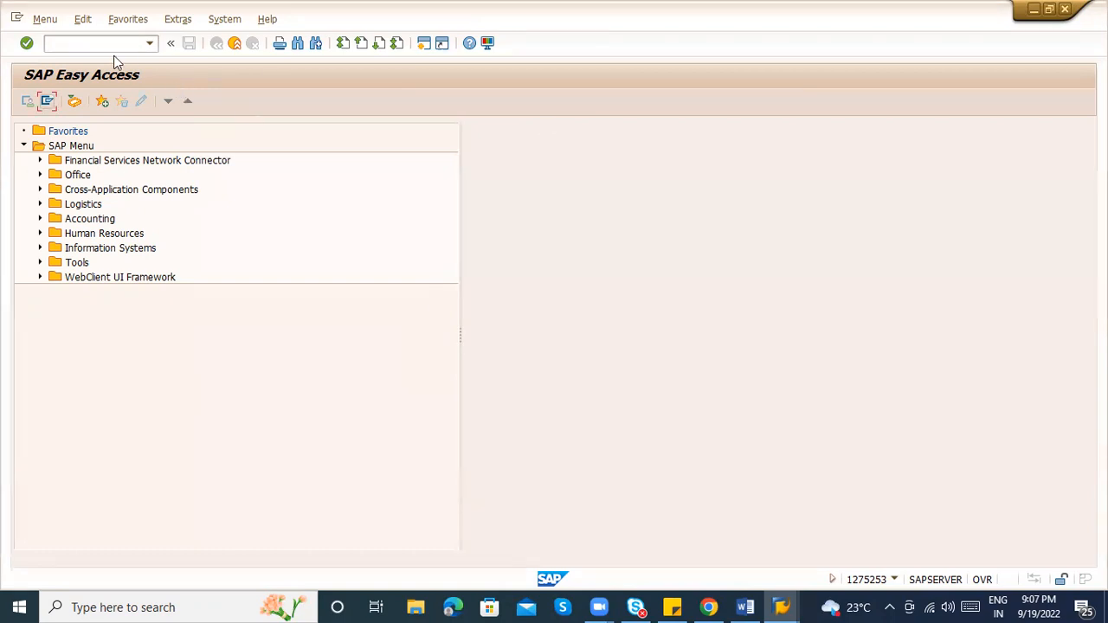
Run transaction SPRO and open the SAP Reference IMG
left_click(89, 44)
type("spro")
key("Return")
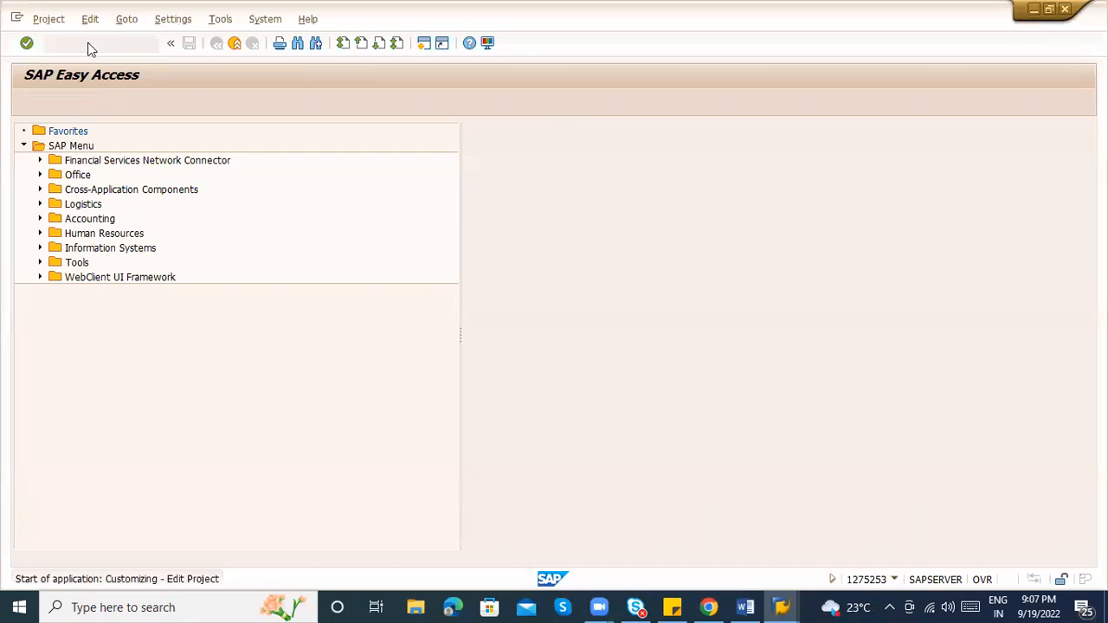
left_click(62, 102)
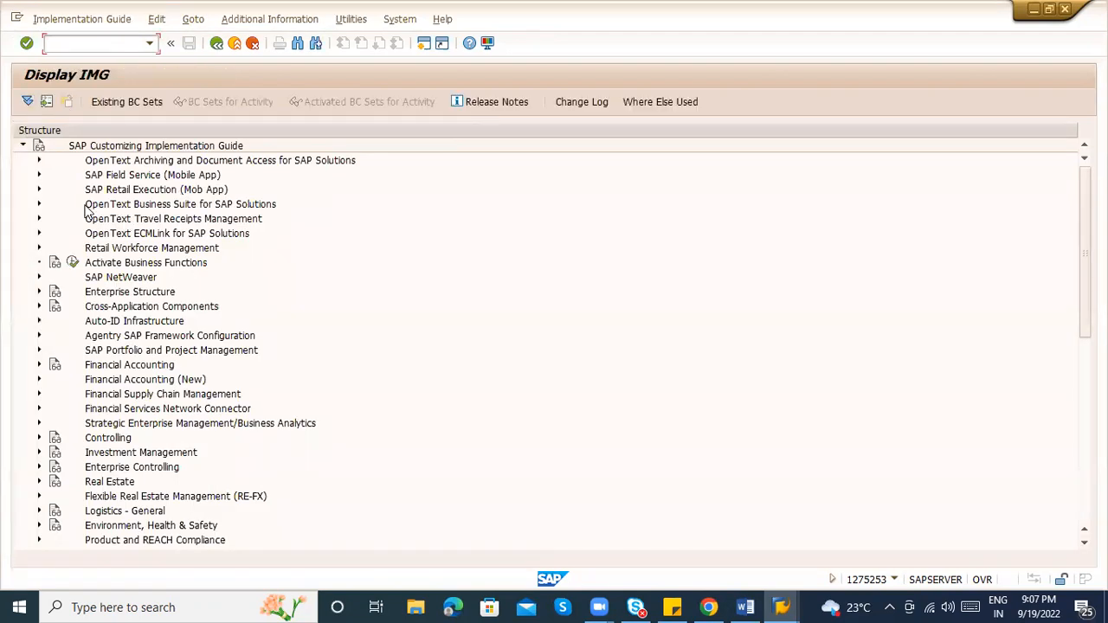
Expand Enterprise Structure and its Definition branch, reviewing the Definition and Assignment nodes
left_click(38, 293)
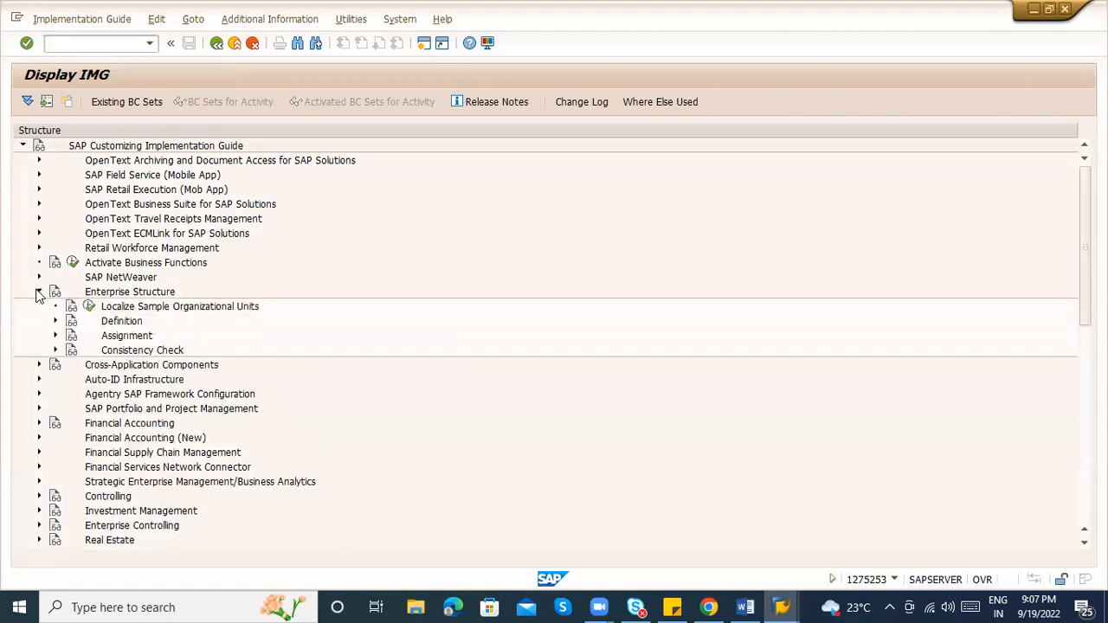
left_click(109, 295)
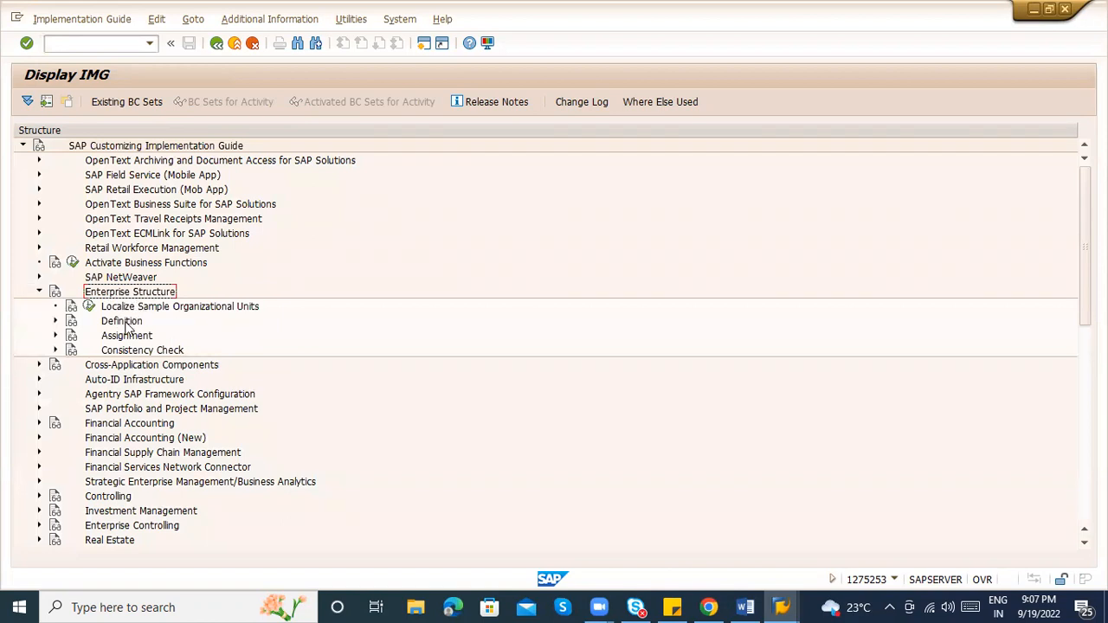
left_click(122, 322)
left_click(136, 338)
left_click(126, 324)
left_click(113, 337)
left_click(55, 321)
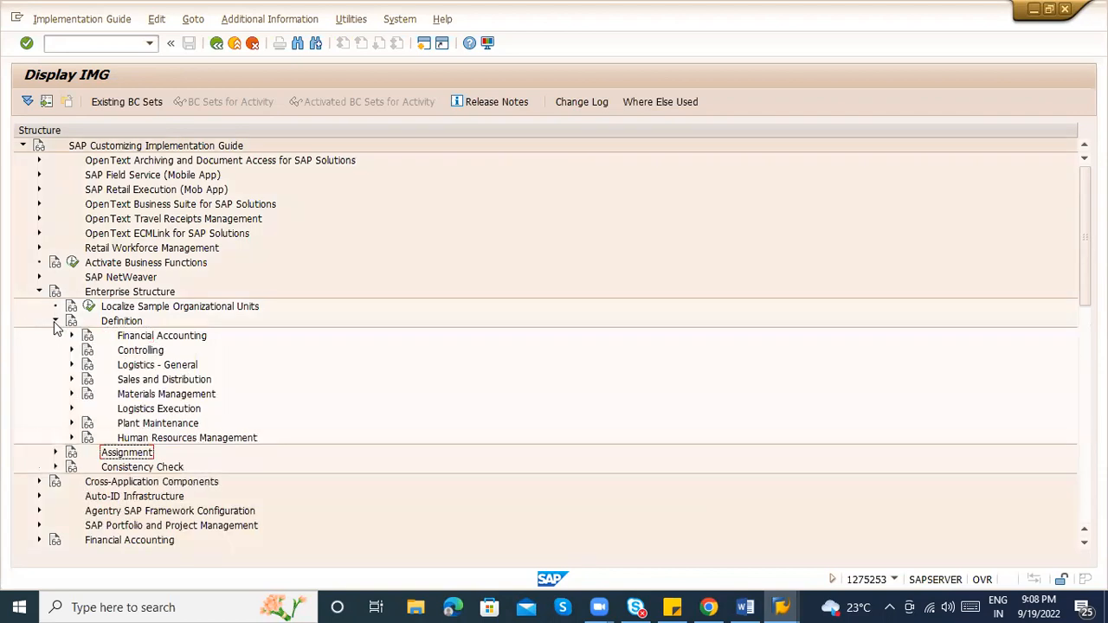
left_click(165, 338)
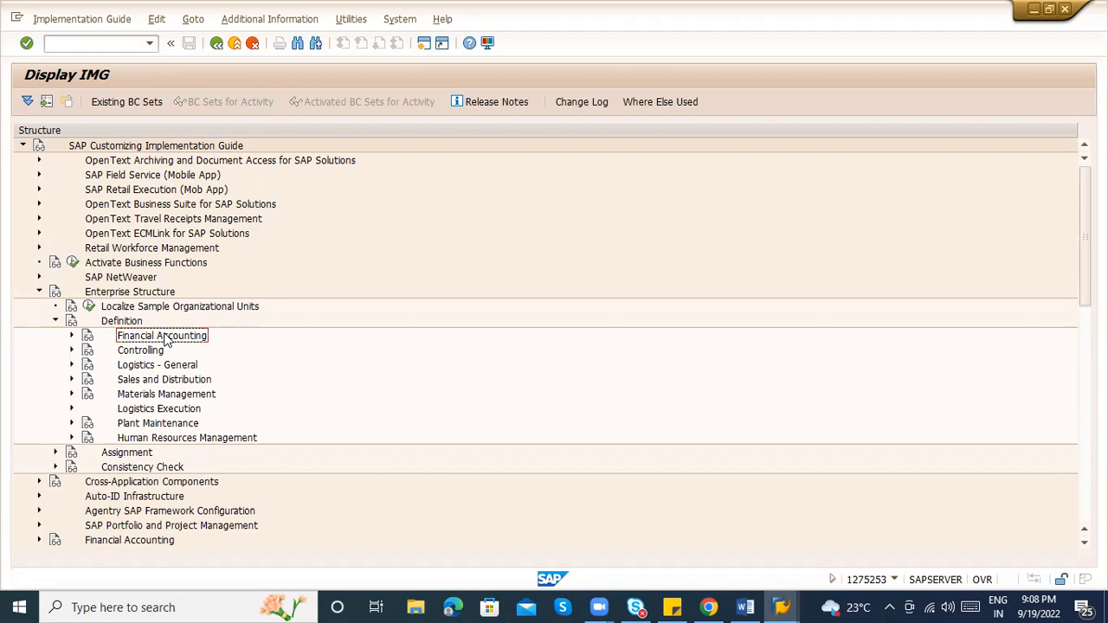
key("alt+Tab")
key("alt+Tab")
key("alt+Tab")
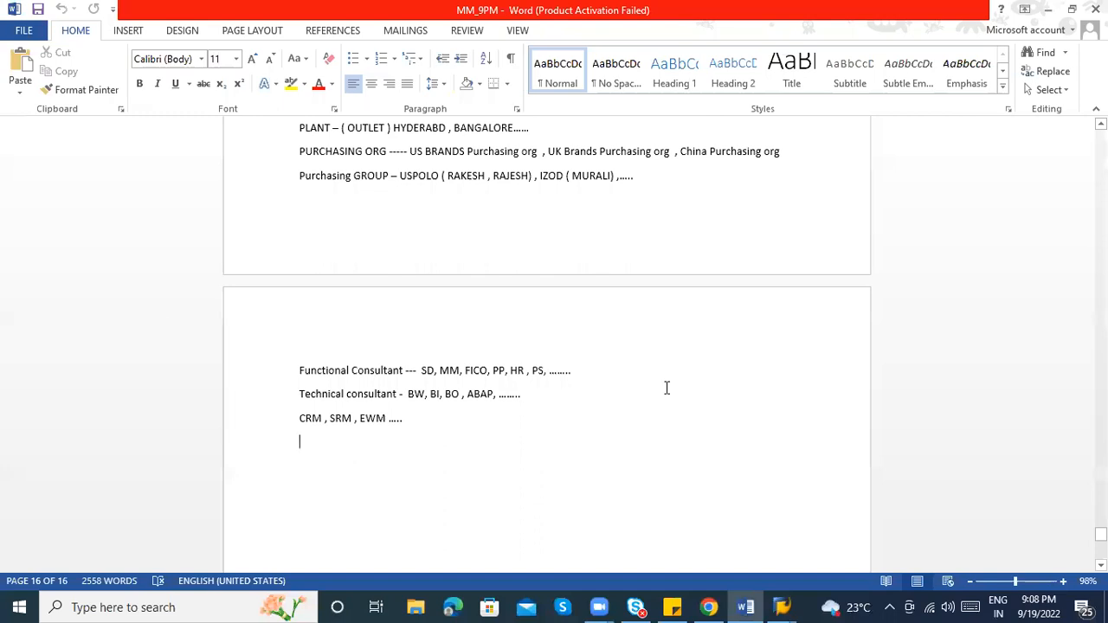
scroll(546, 347, "up", 9)
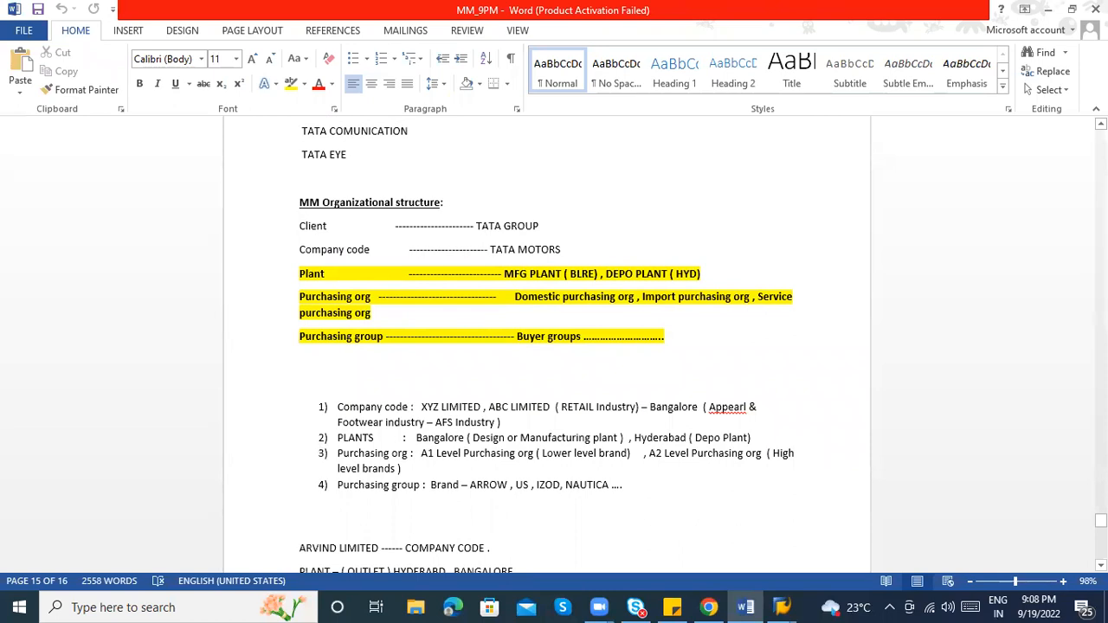
key("alt+Tab")
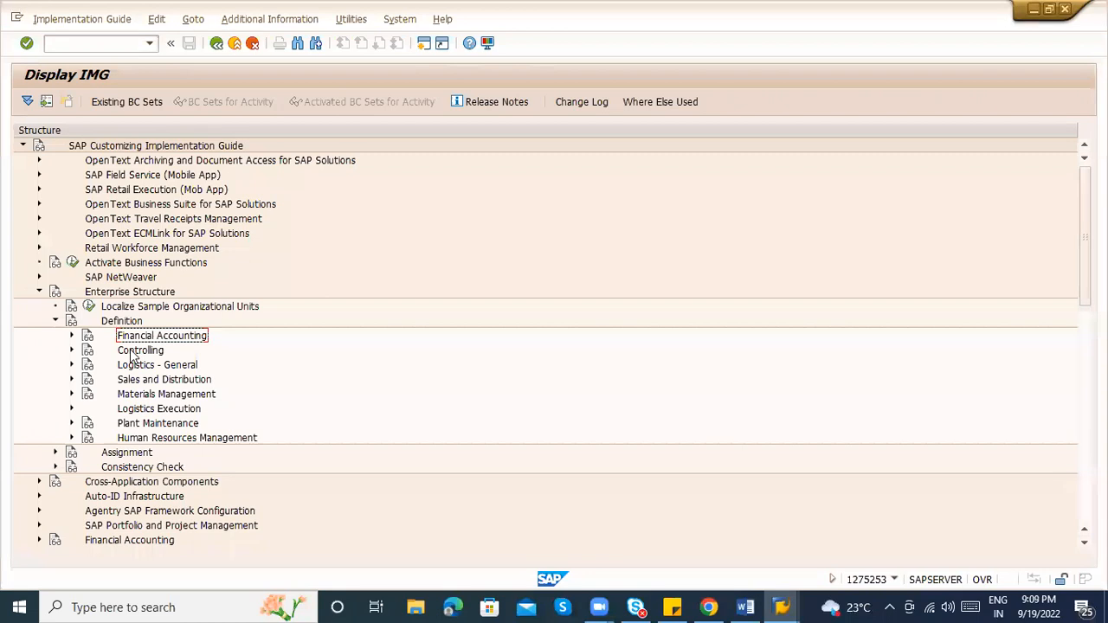
Expand Financial Accounting under Definition and consult the Word notes before returning to SAP
left_click(71, 336)
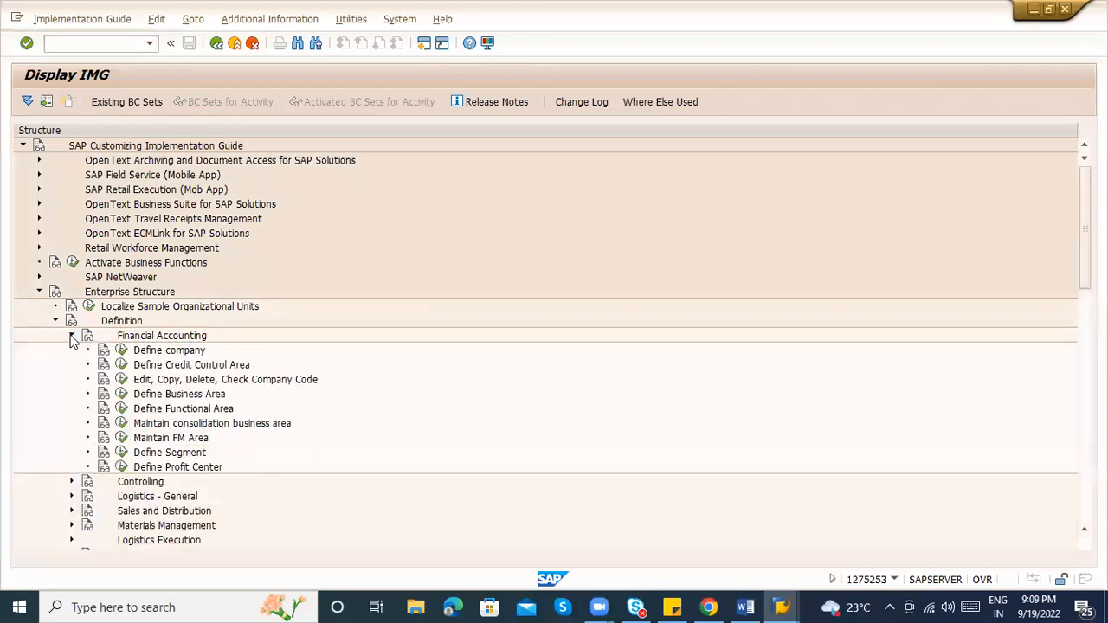
left_click(634, 85)
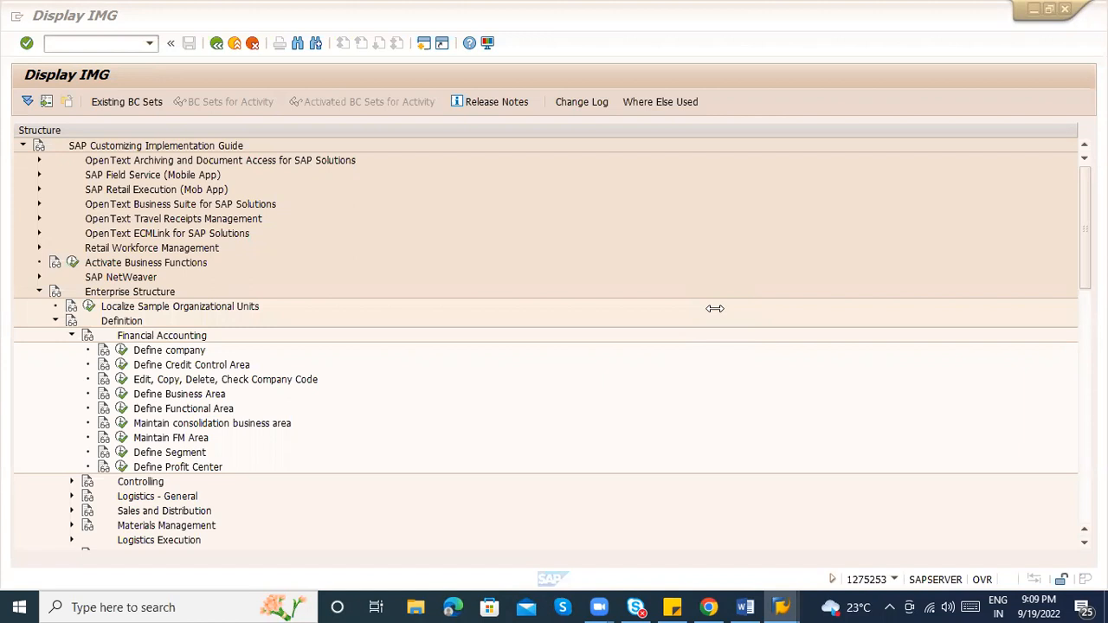
left_click(743, 606)
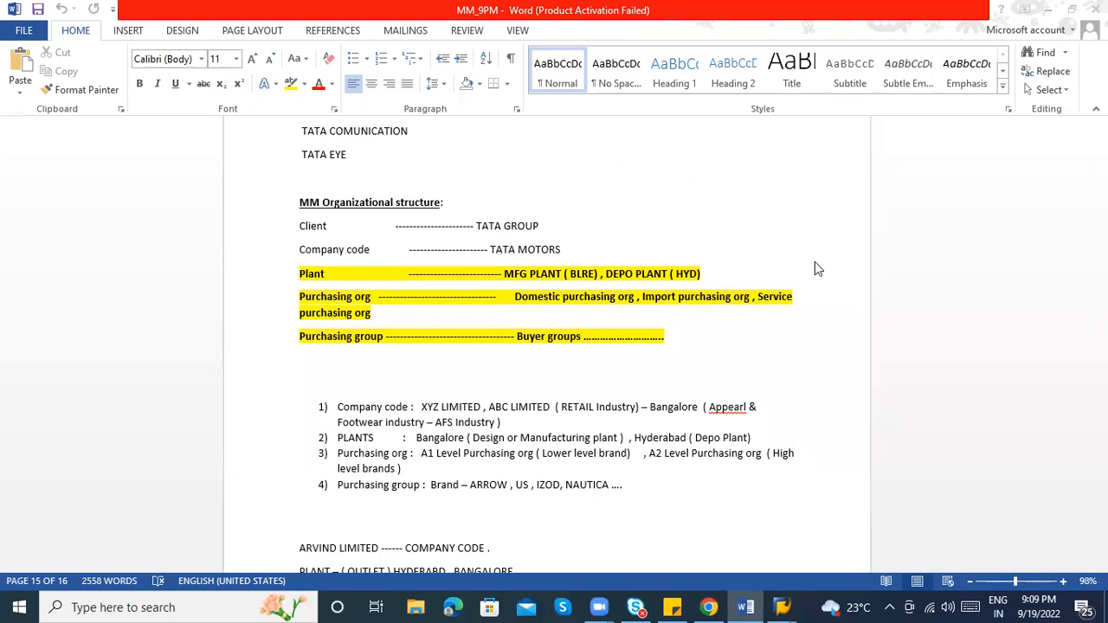
key("alt+Tab")
key("alt+Tab")
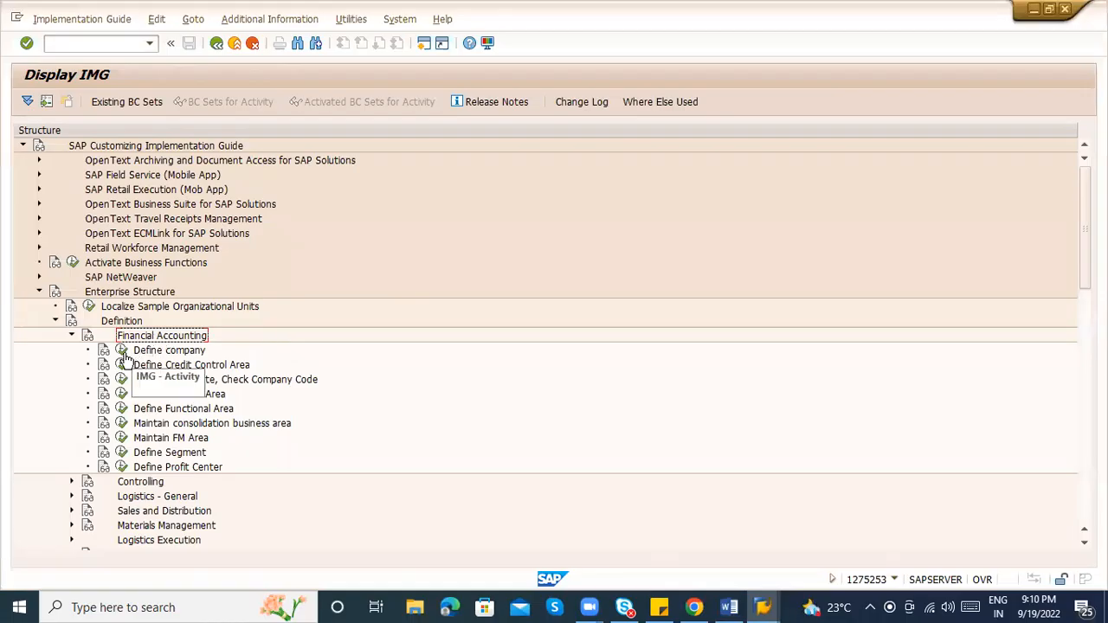
In Define company, start a new company ZXYZ named ABC LOGISTICS
left_click(123, 352)
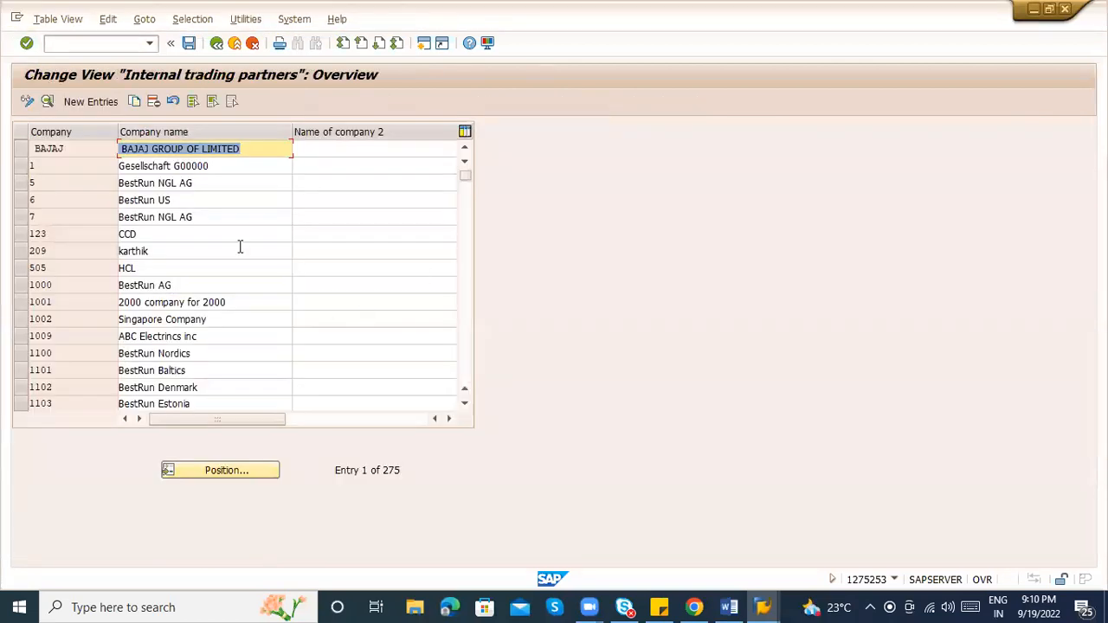
left_click(90, 104)
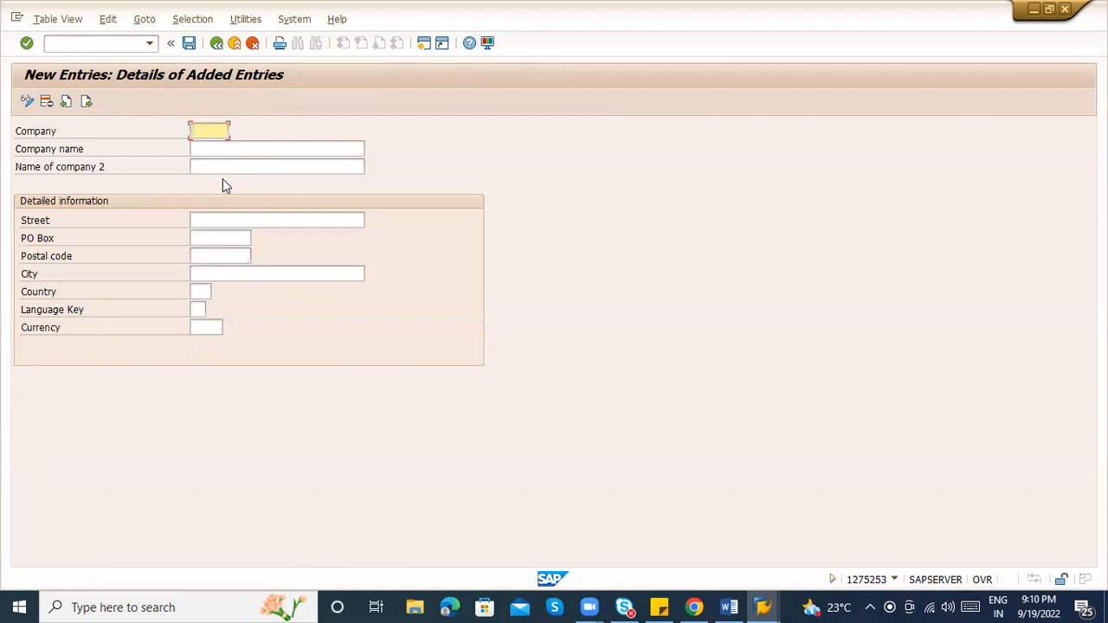
type("ZXYZ")
key("Tab")
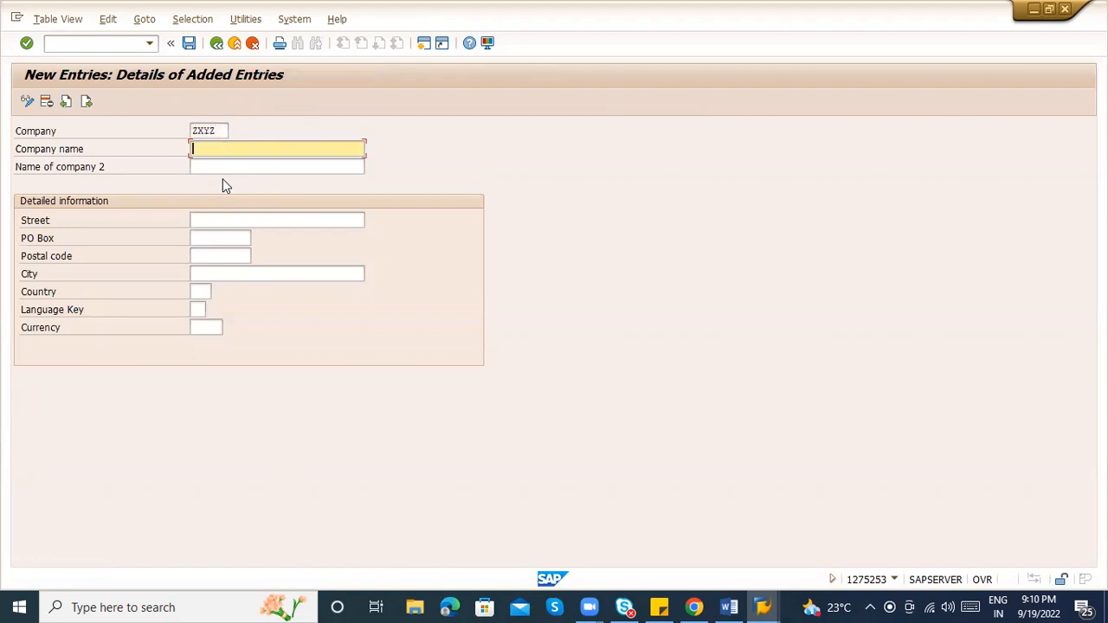
left_click_drag(221, 128, 184, 129)
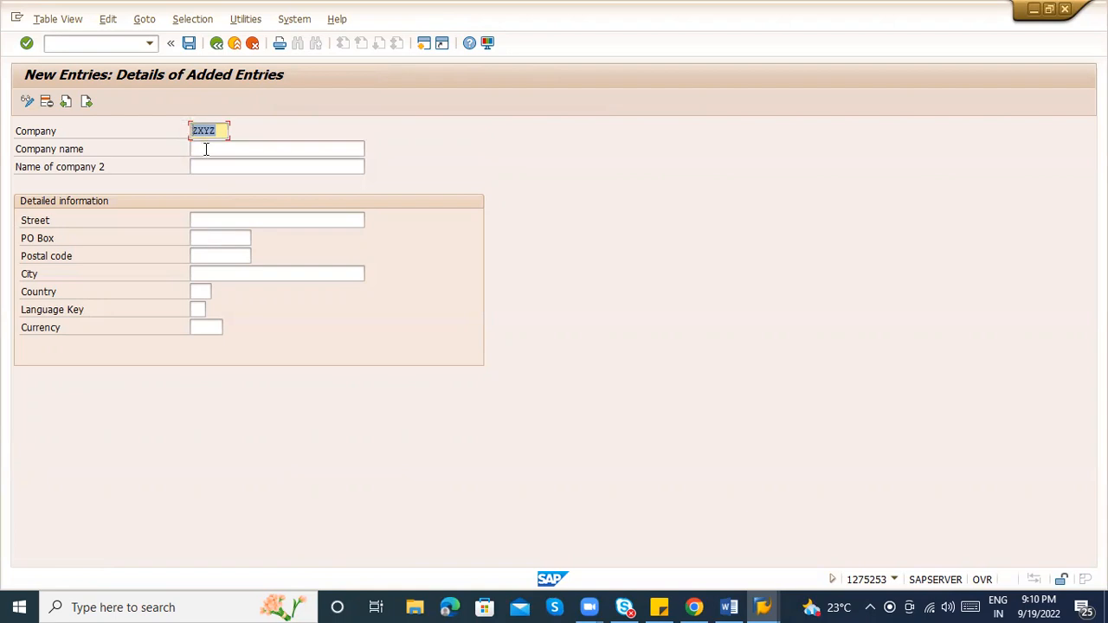
left_click(205, 149)
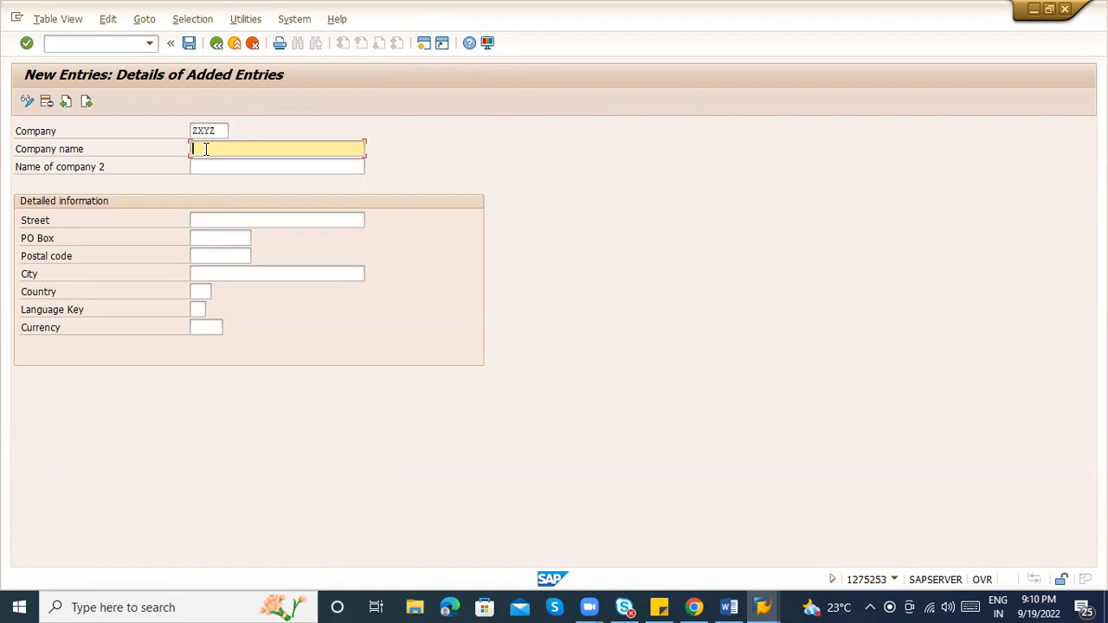
type("ABC LOGISTICS")
key("Tab")
key("Tab")
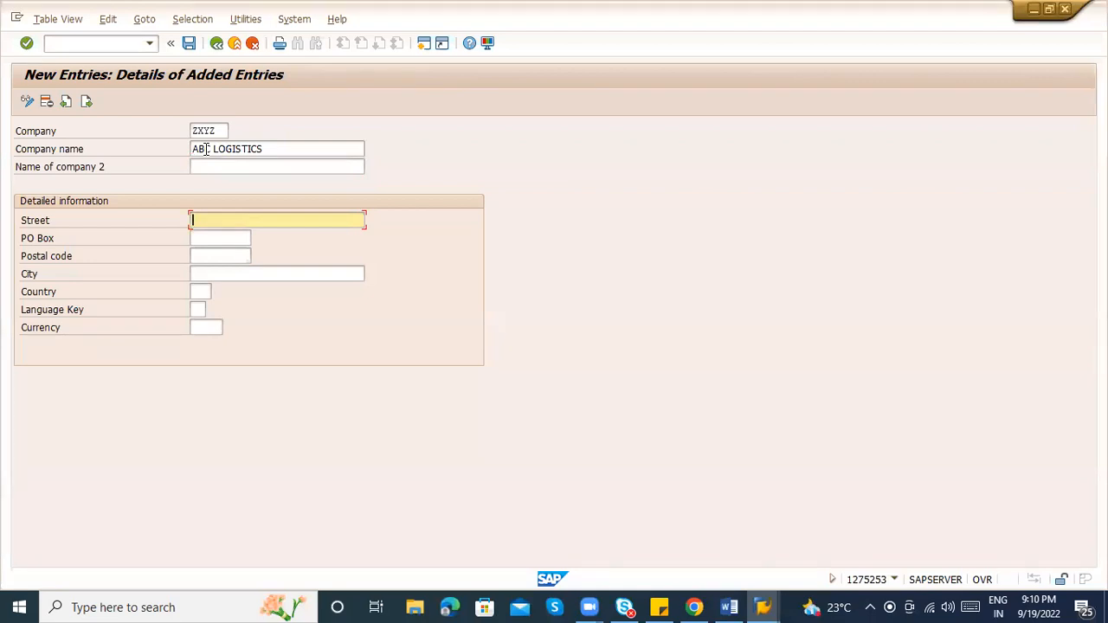
Enter street BELLANDUR, postal code 500084, city BANGLORE, country IN, language EN, currency INR
type("BELLANDUR")
key("Tab")
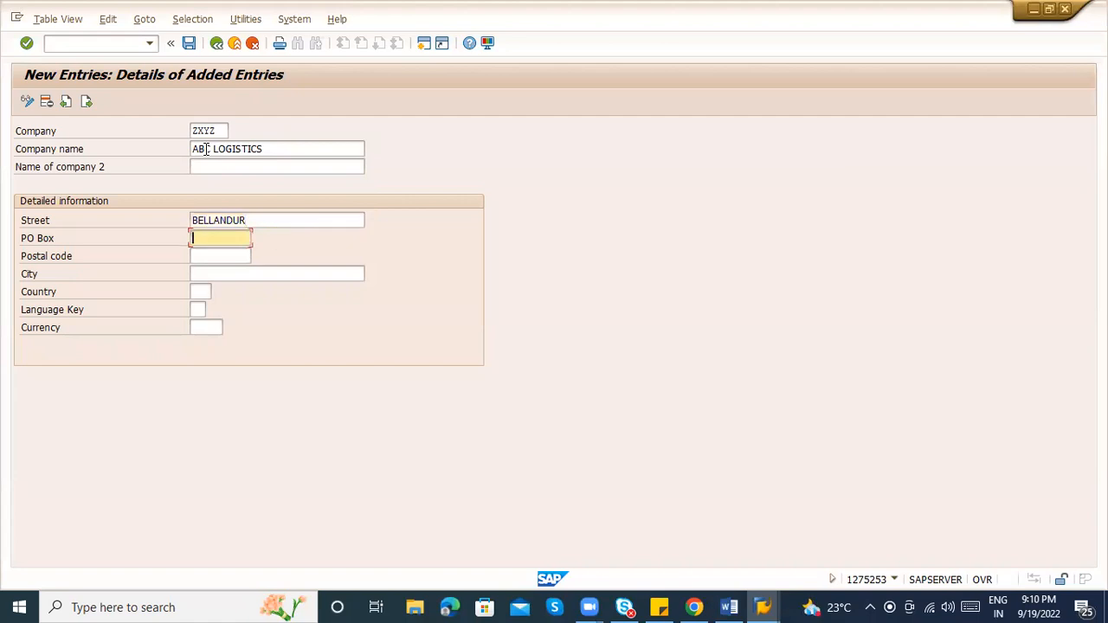
key("Tab")
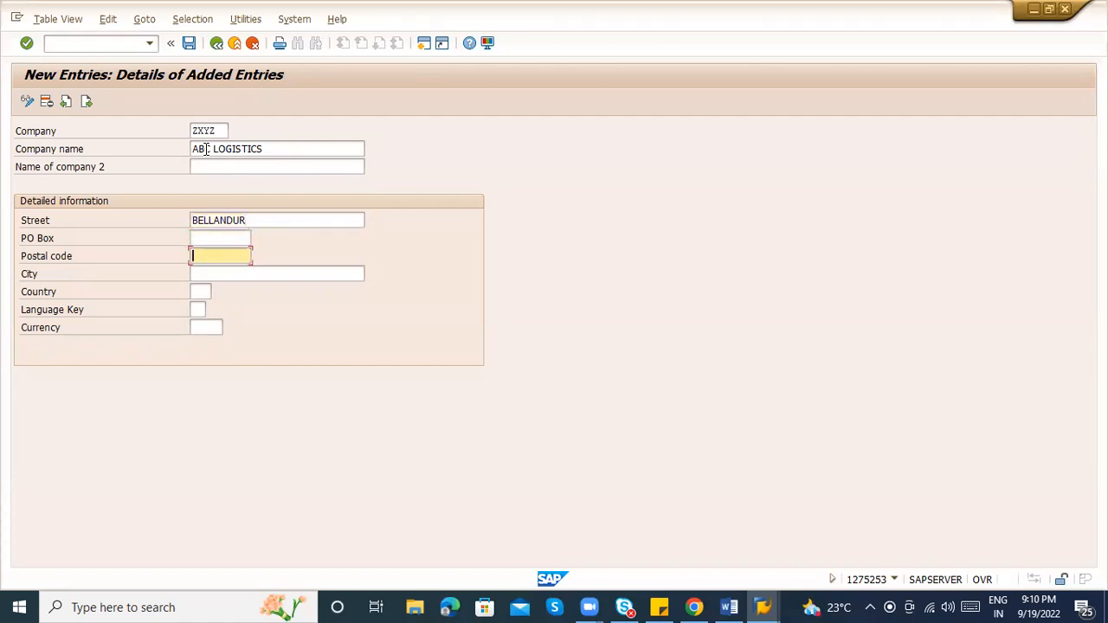
type("5000")
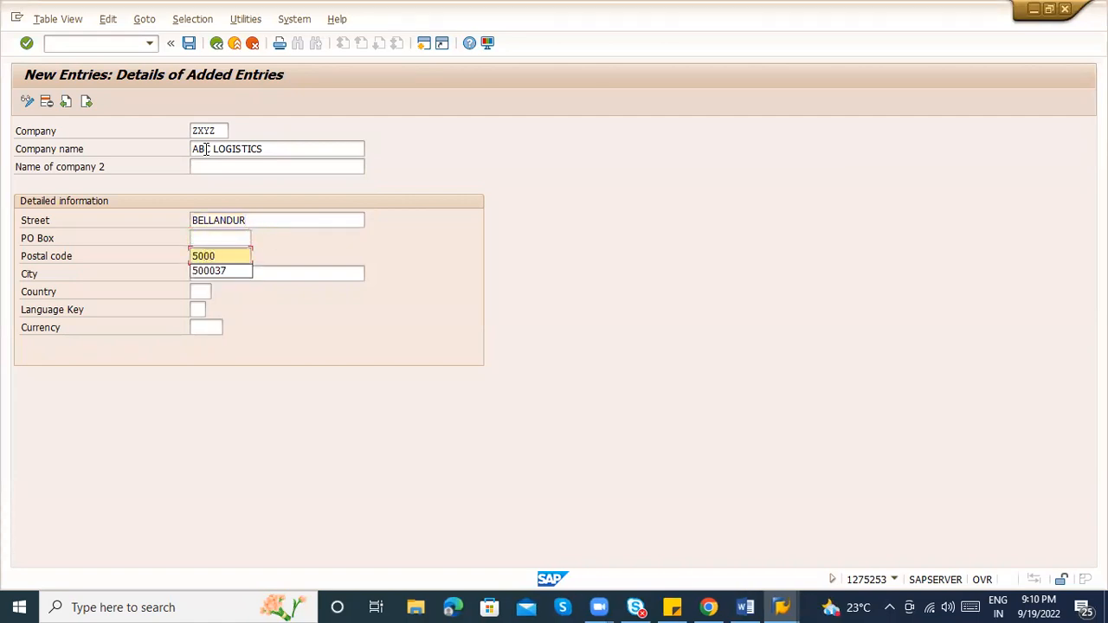
type("84")
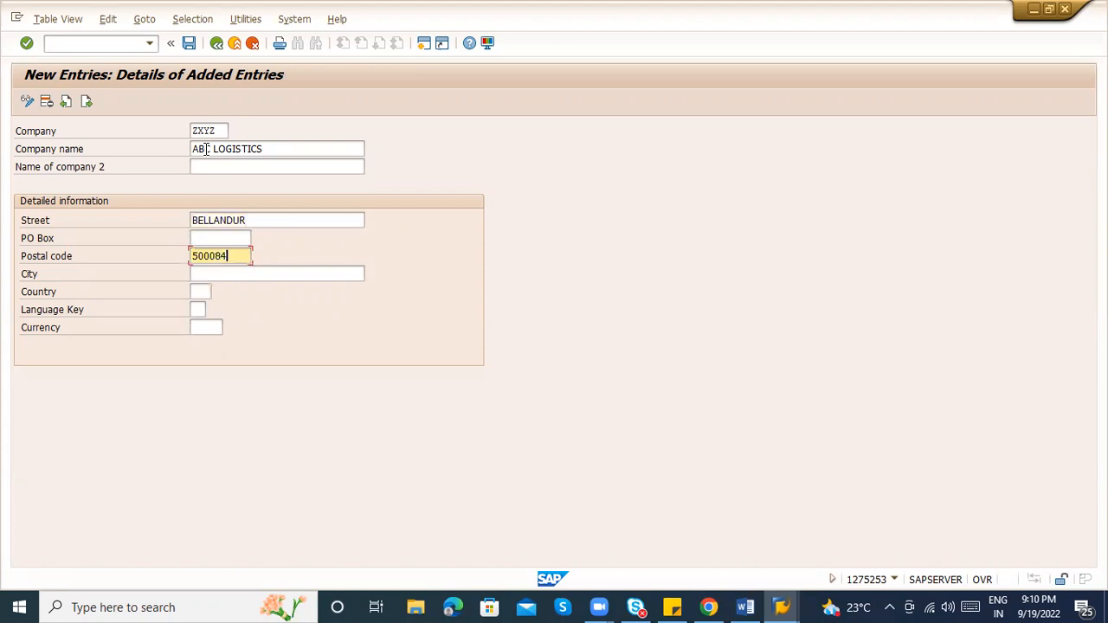
key("Tab")
type("BA")
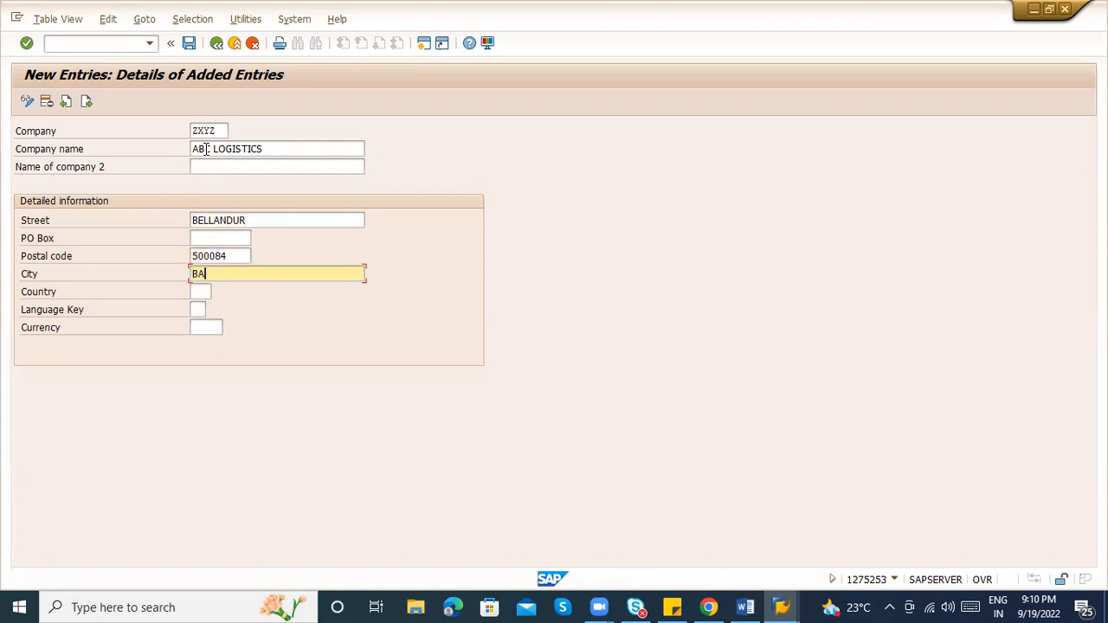
type("NGLORE")
key("Tab")
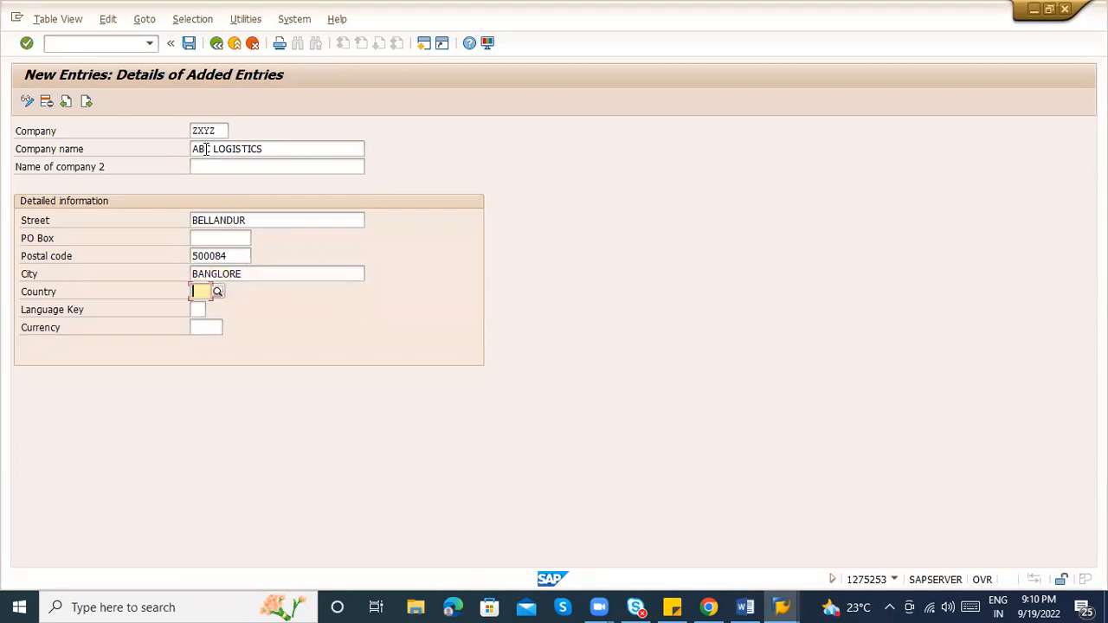
type("IN")
key("BackSpace")
key("BackSpace")
type("IN")
key("Tab")
type("EN")
key("Tab")
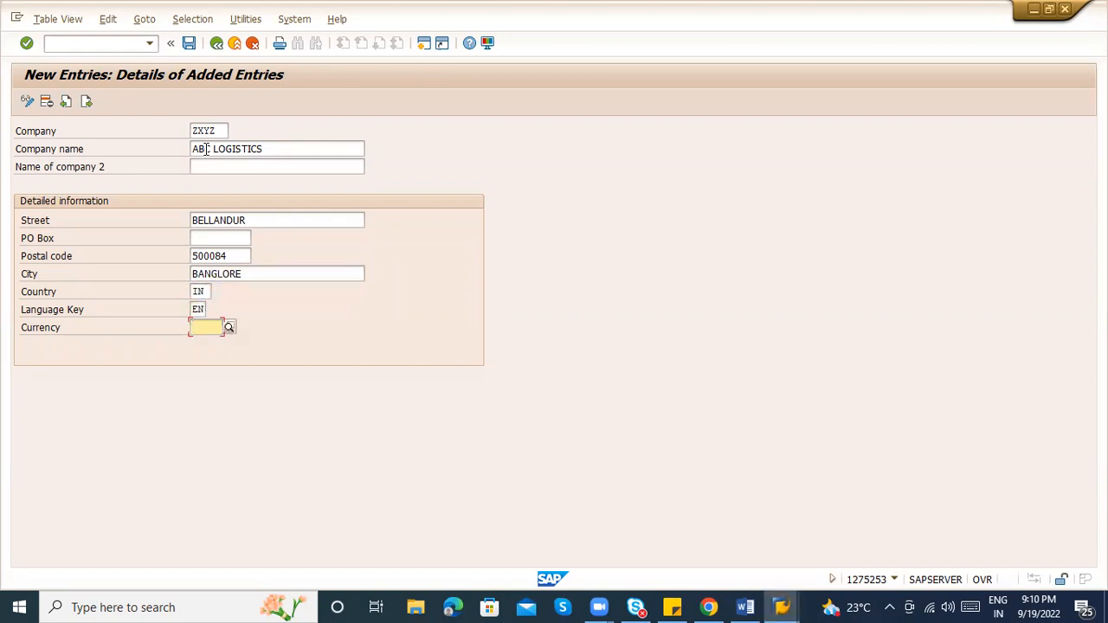
type("INR")
Save company ZXYZ under a customizing request and go back to the IMG tree
key("Return")
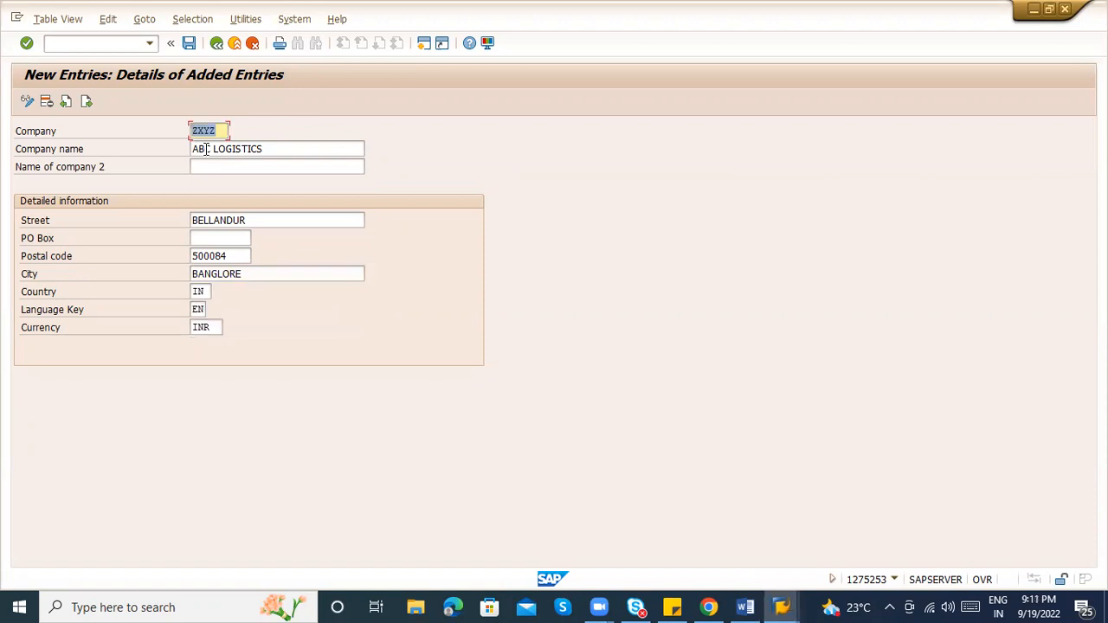
key("ctrl+s")
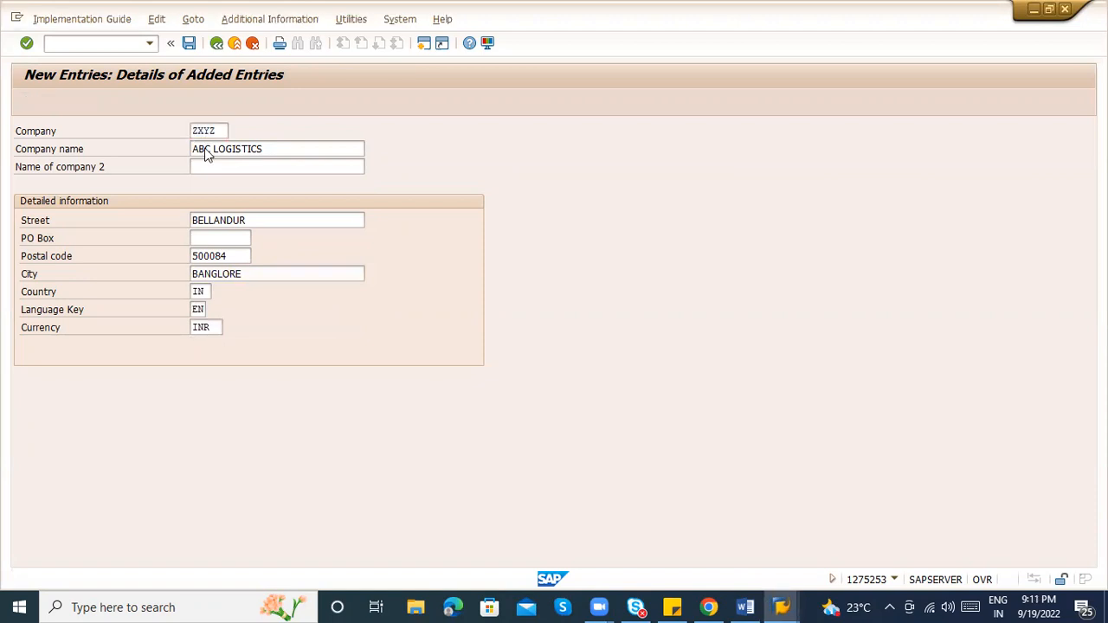
key("Return")
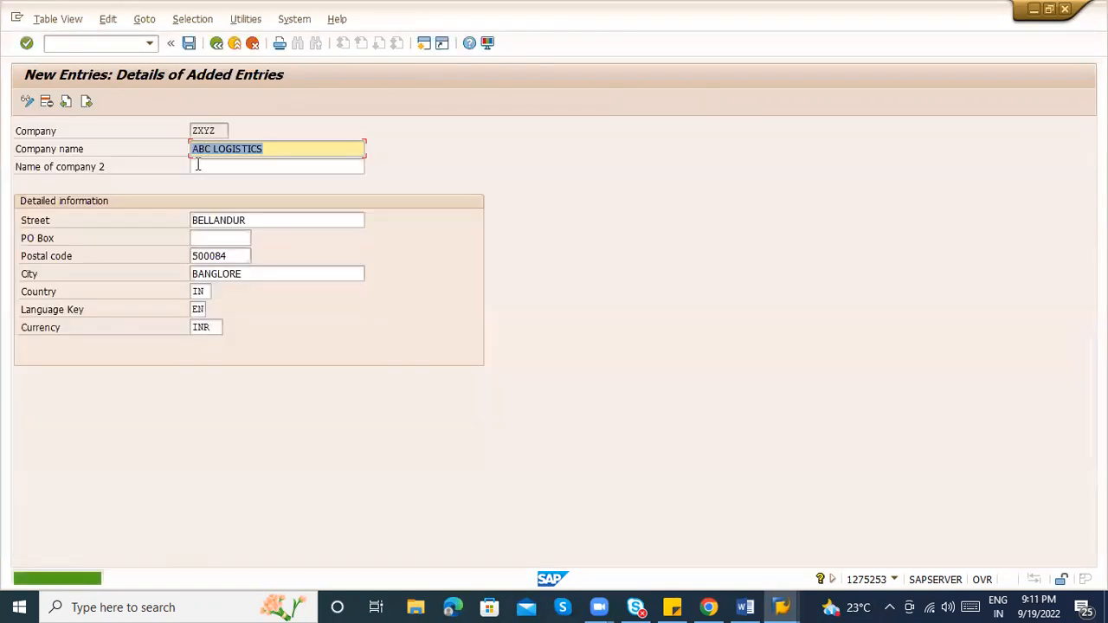
left_click_drag(222, 131, 191, 136)
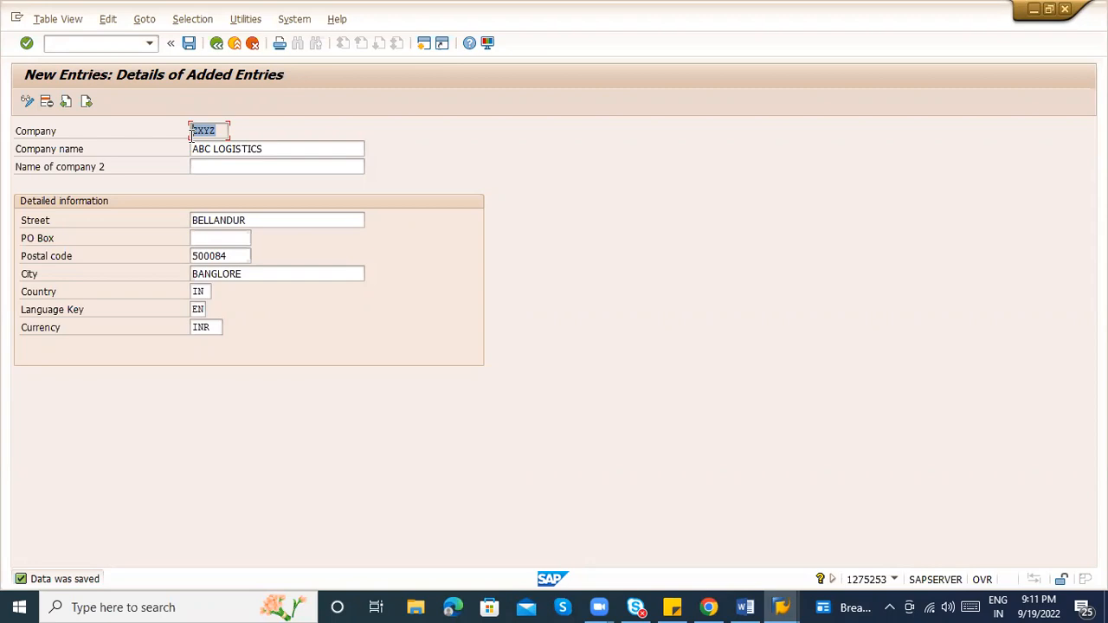
left_click(216, 47)
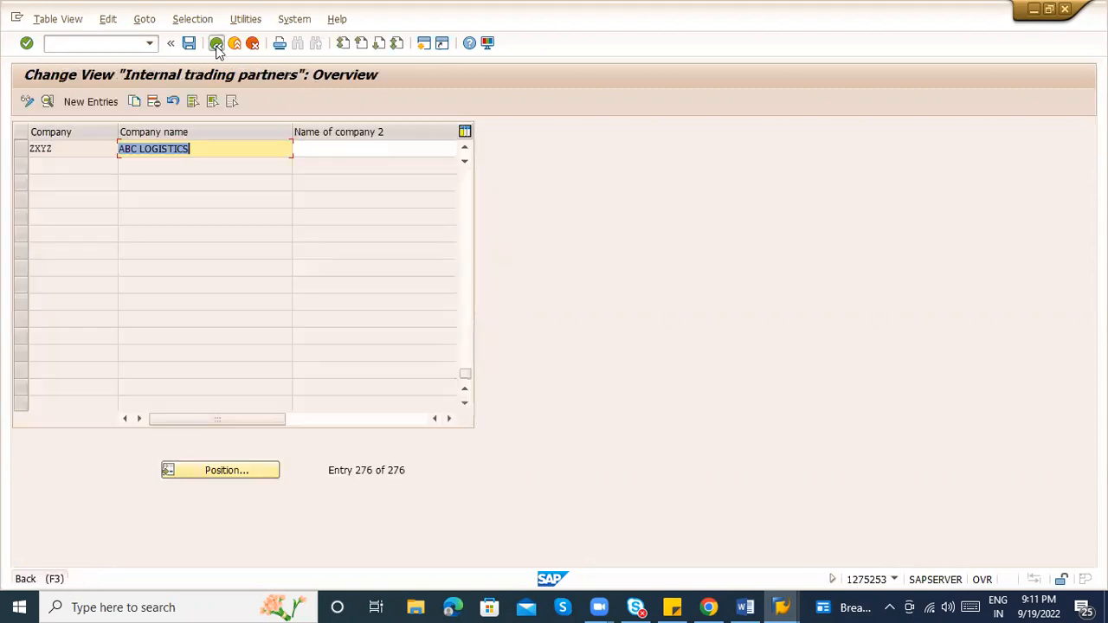
left_click(216, 45)
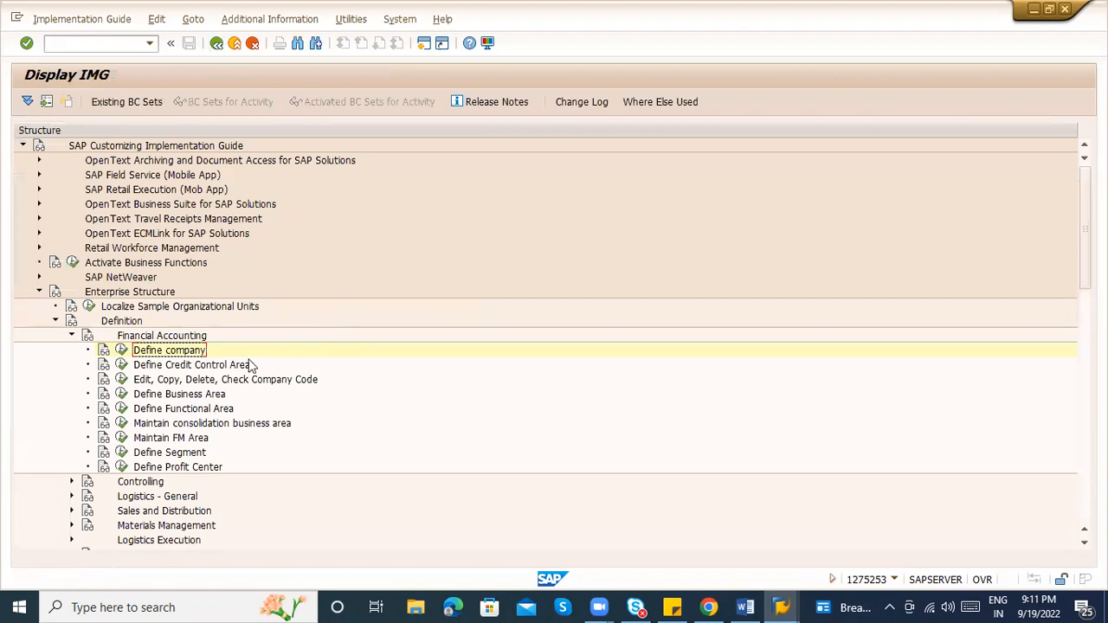
Select and execute the Edit, Copy, Delete, Check Company Code activity
left_click(160, 381)
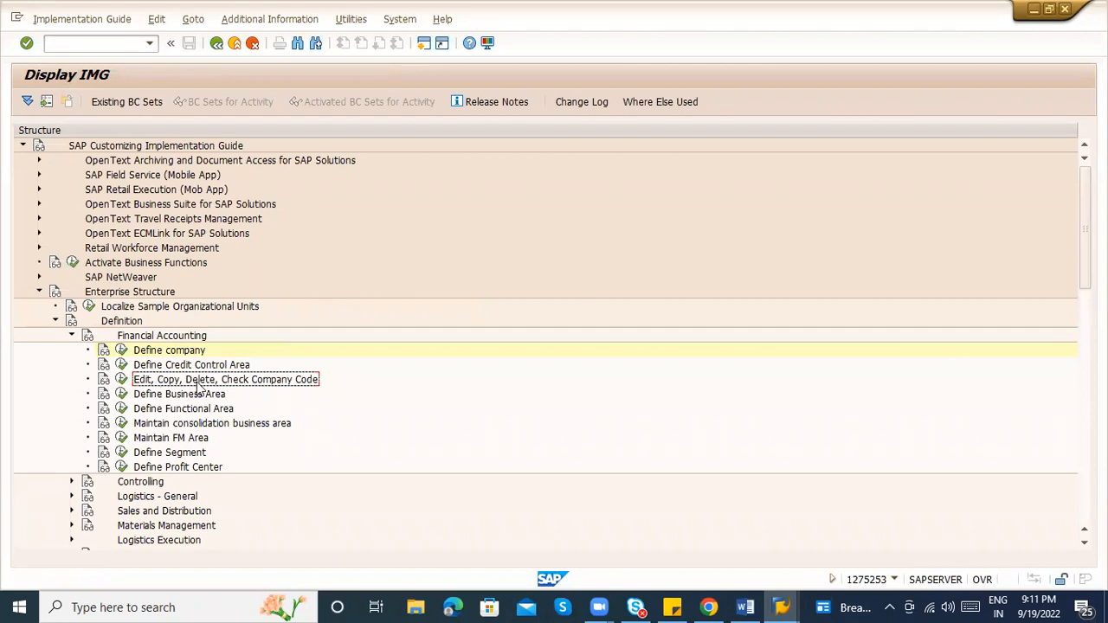
left_click(122, 380)
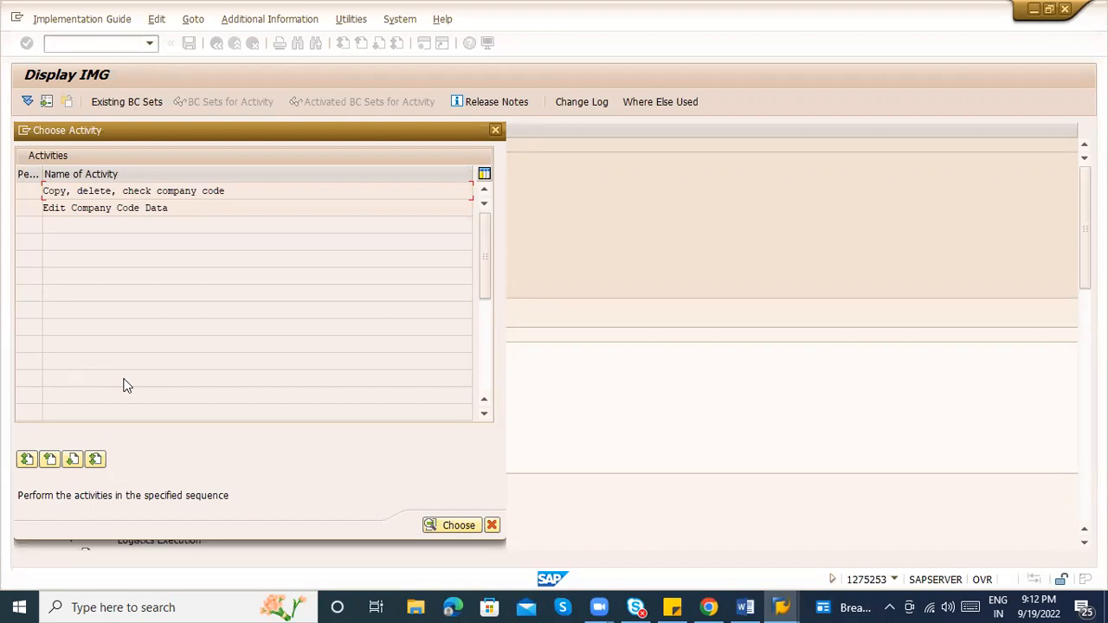
Choose 'Copy, delete, check company code' and start the Copy org. object function
double_click(140, 191)
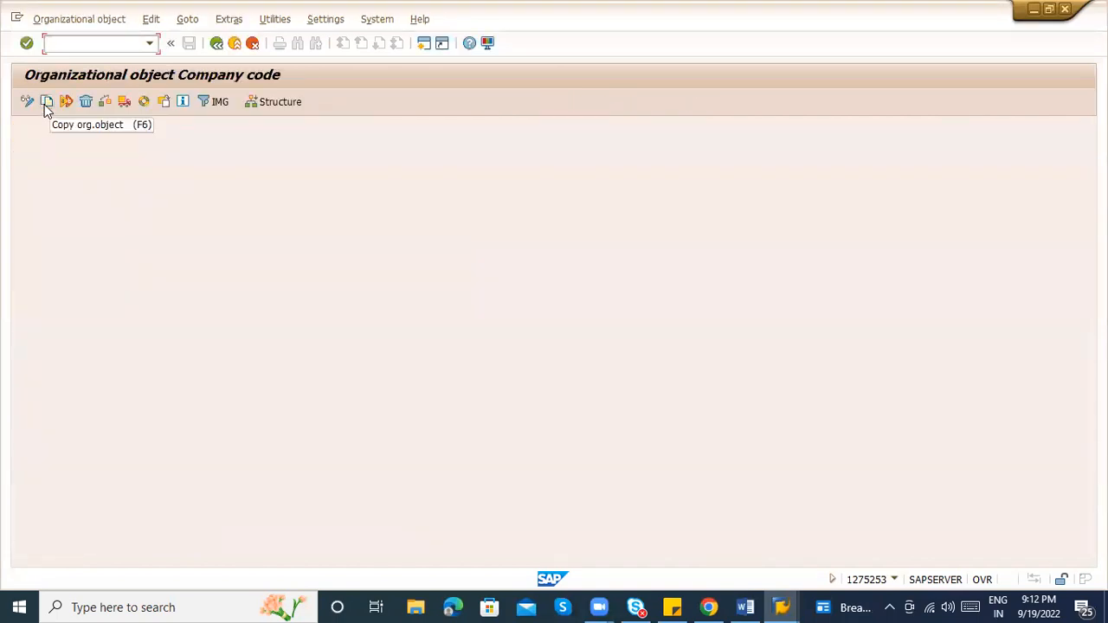
left_click(47, 104)
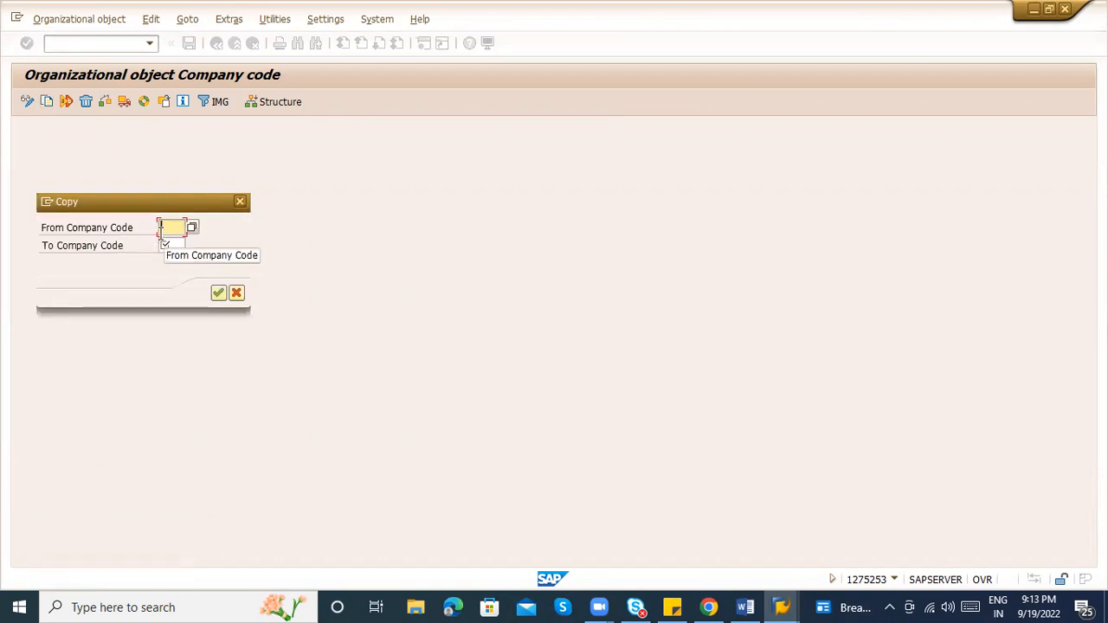
Copy company code 1000 to the new company code ZABC
type("1000")
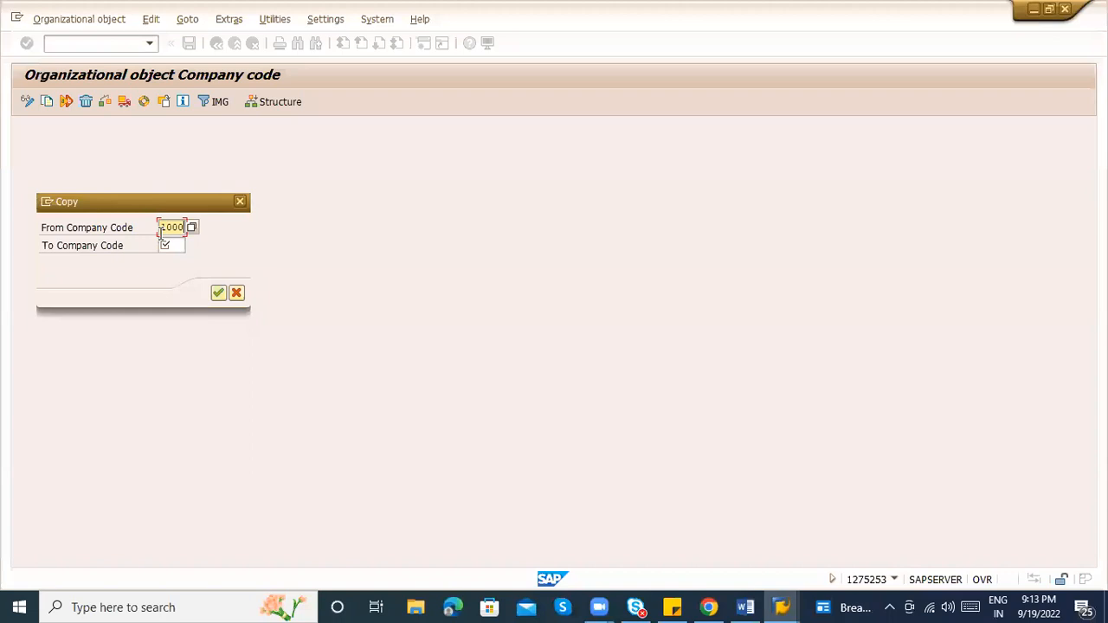
key("Tab")
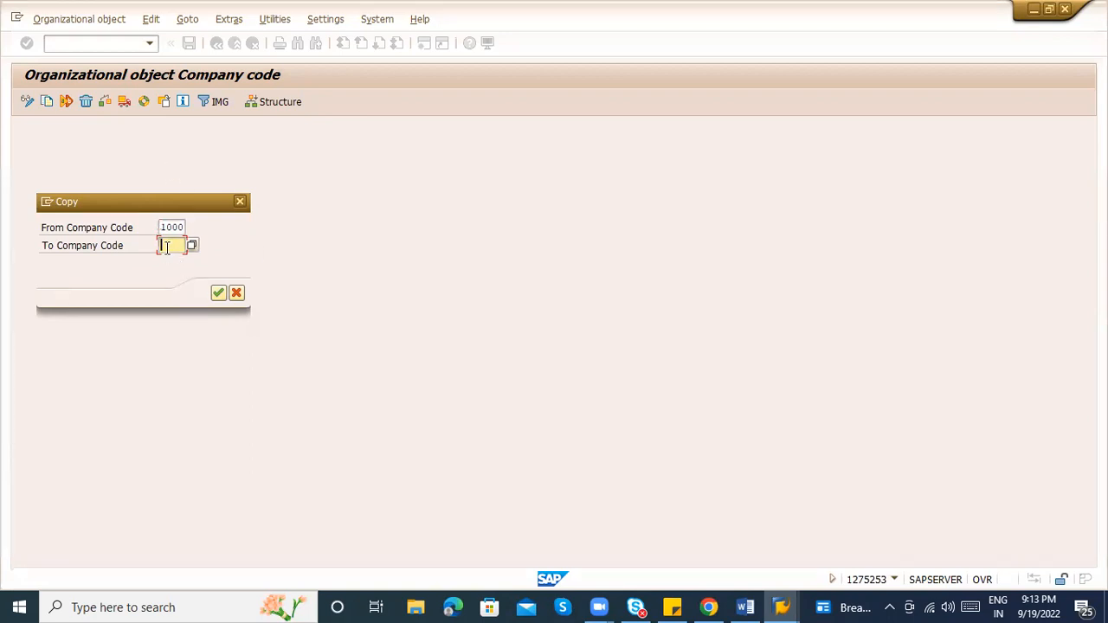
type("ZABC")
left_click(217, 292)
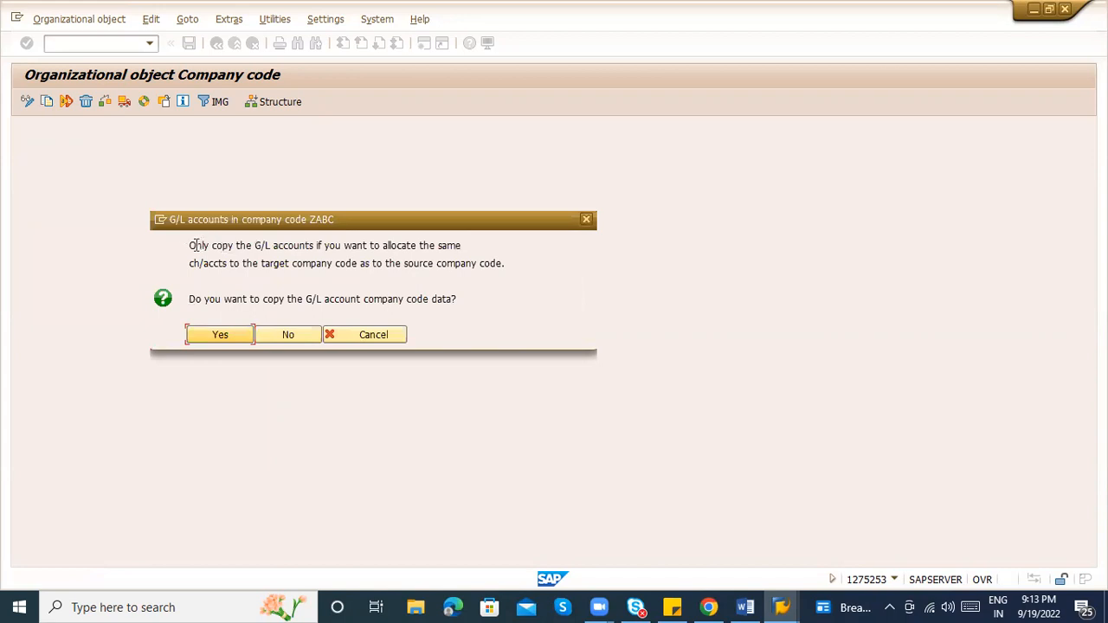
Answer the G/L account data question and agree to give ZABC a local currency other than EUR
left_click_drag(188, 245, 462, 244)
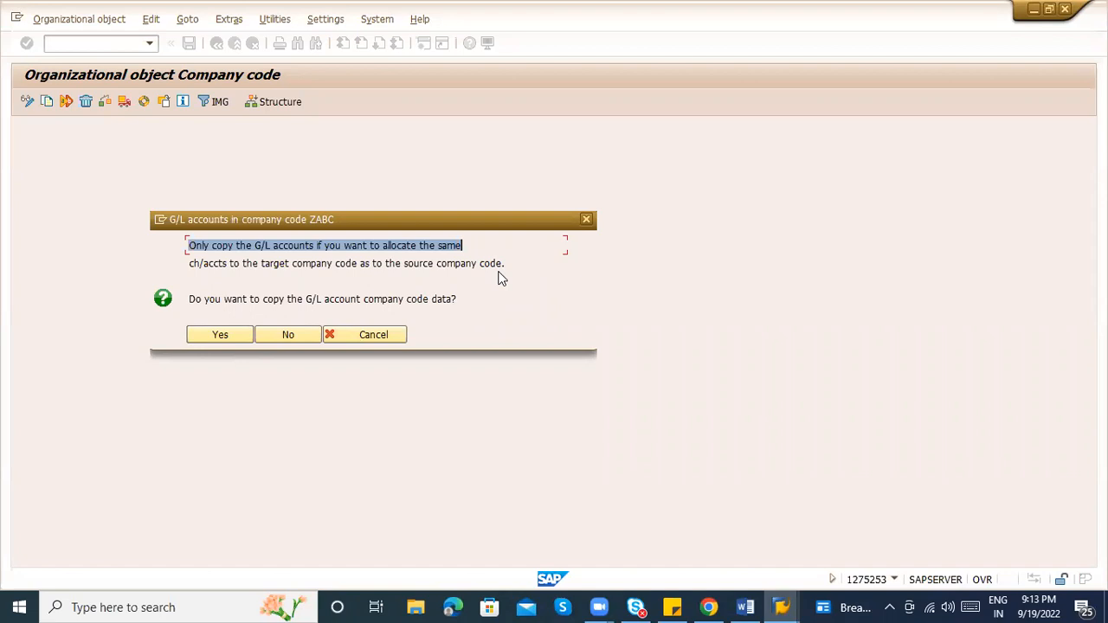
left_click(219, 337)
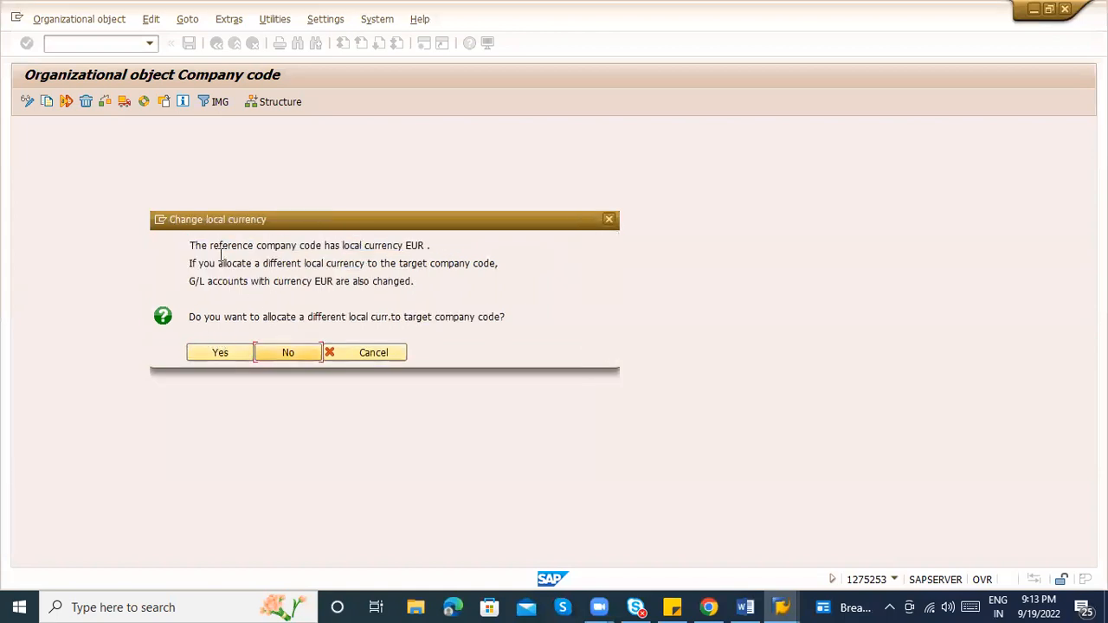
left_click_drag(188, 246, 431, 246)
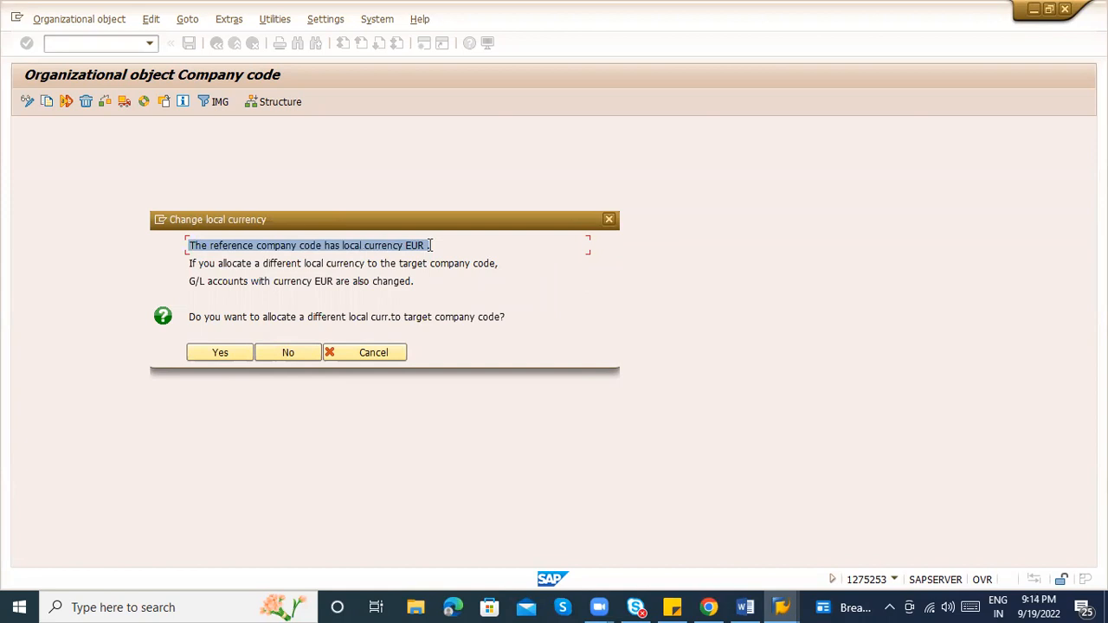
left_click(189, 265)
left_click_drag(190, 264, 409, 298)
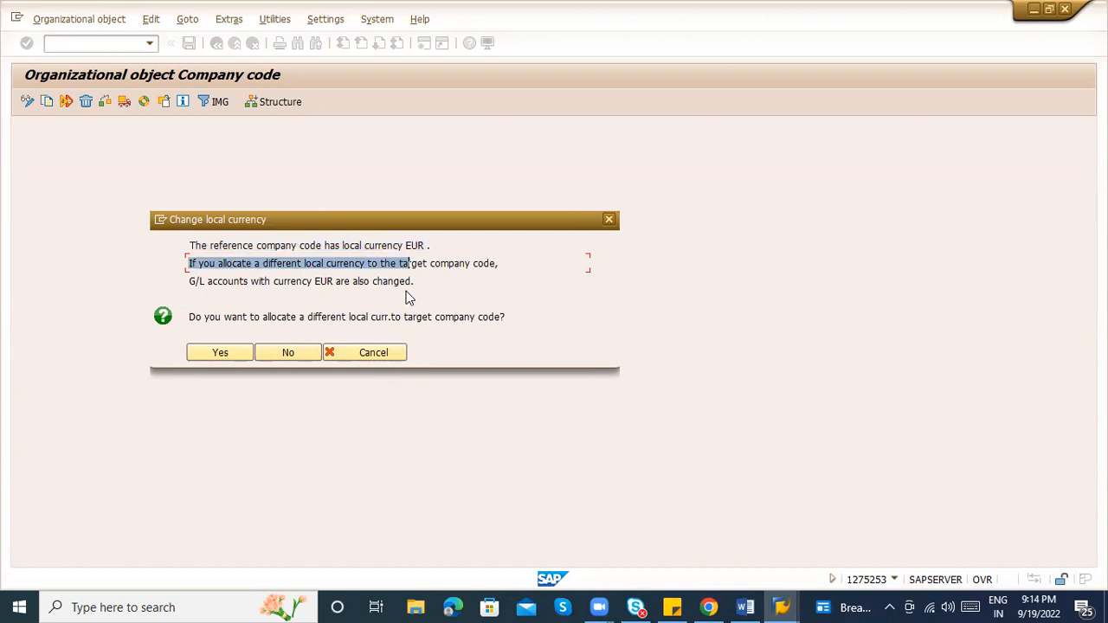
left_click(328, 314)
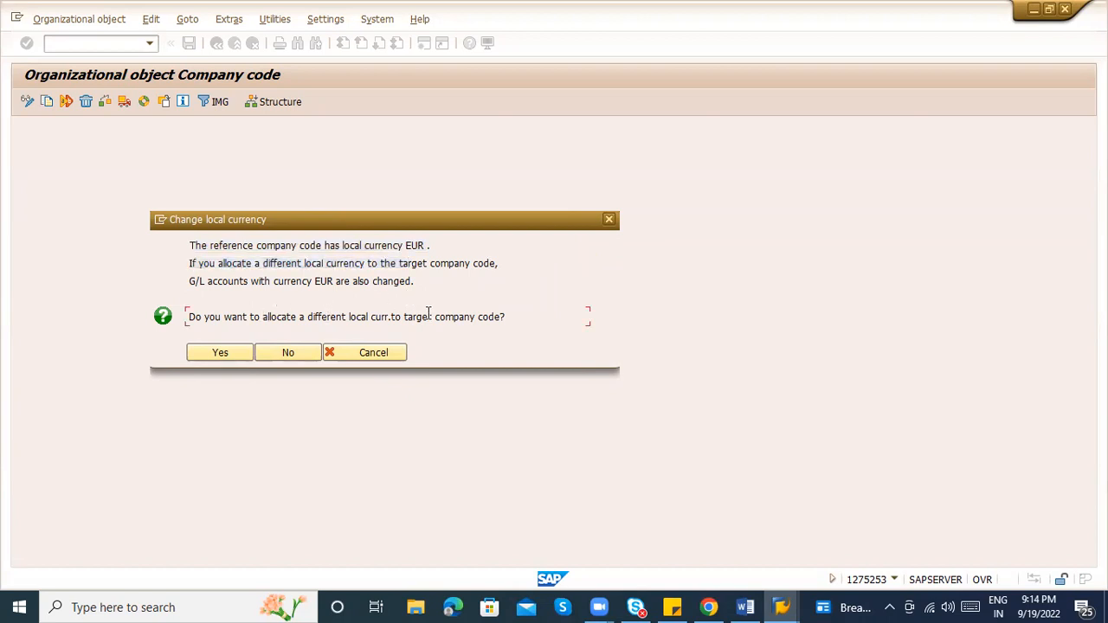
left_click_drag(410, 321, 500, 319)
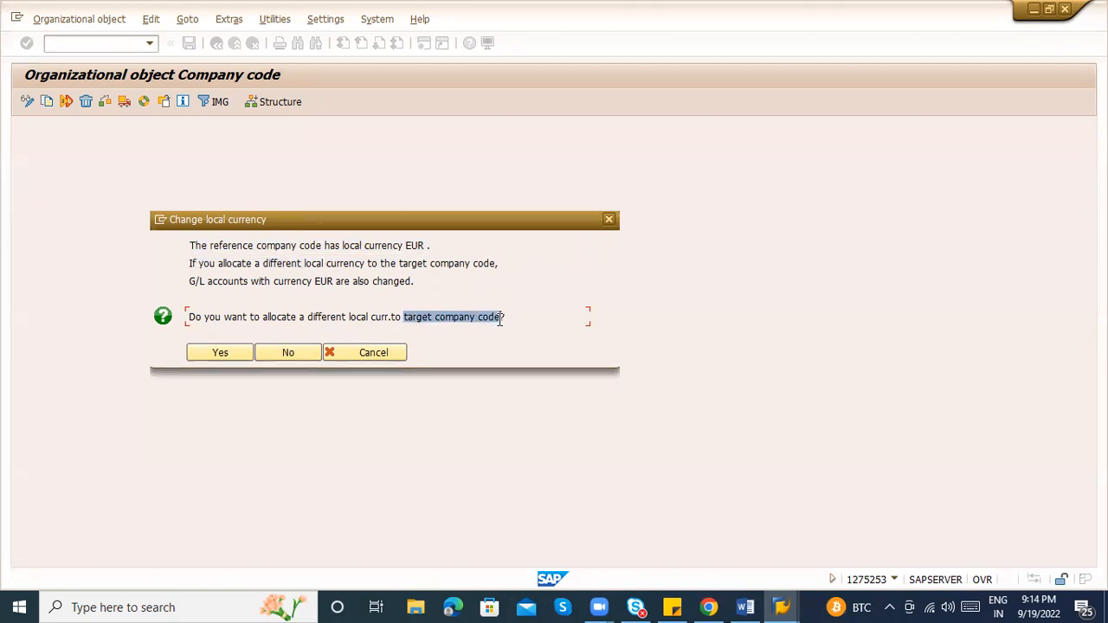
left_click(198, 355)
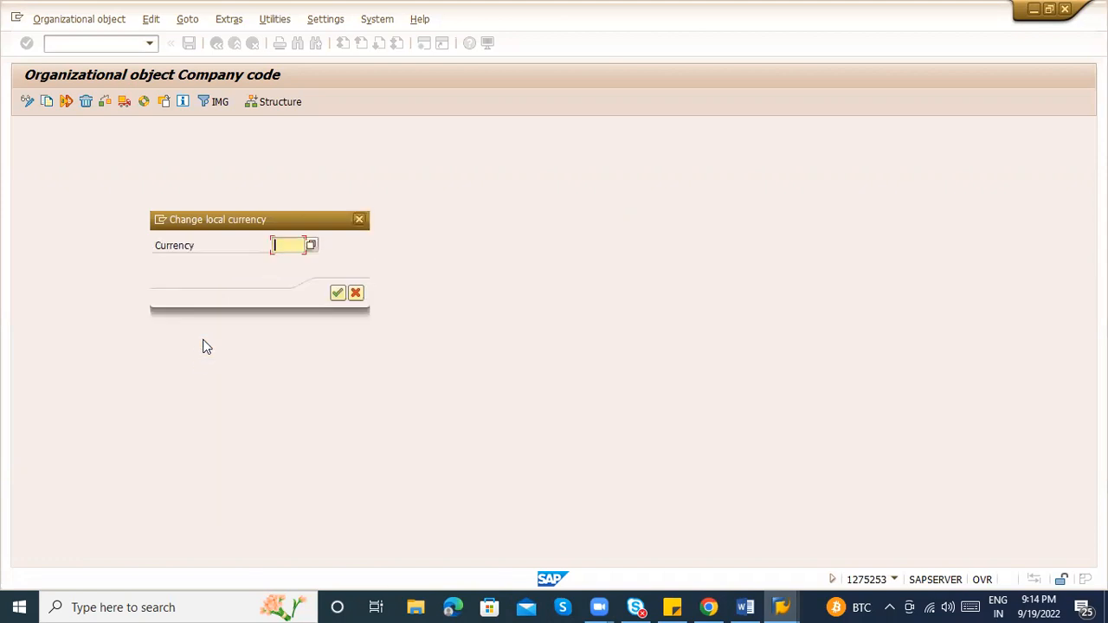
Enter INR as the local currency, acknowledge the copy notices and agree to transport number ranges
type("INR")
left_click(337, 293)
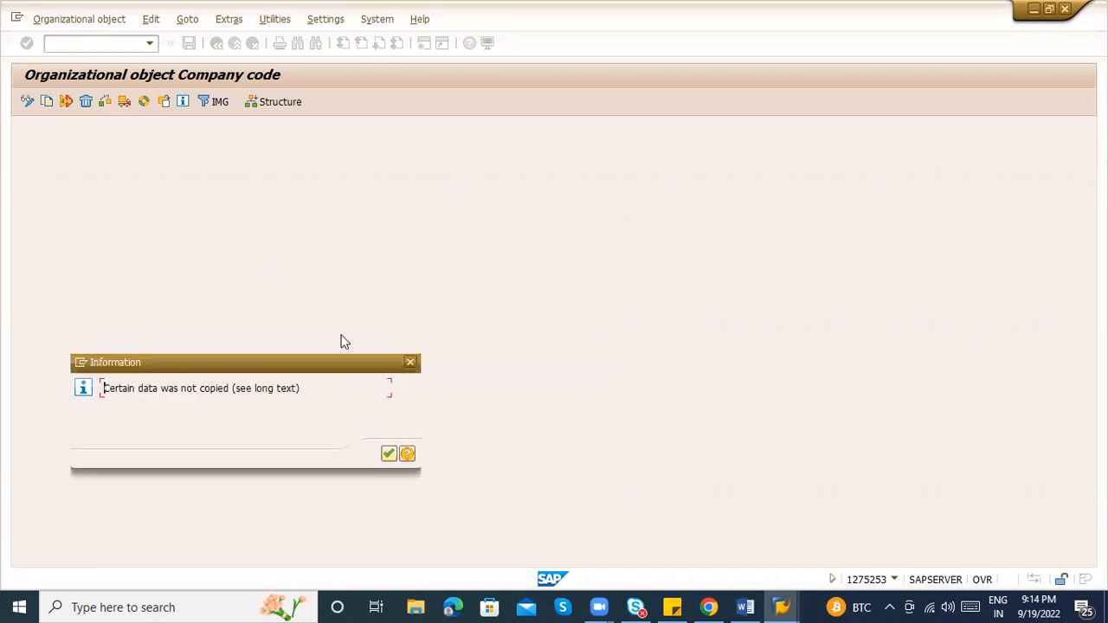
left_click(388, 454)
left_click(388, 471)
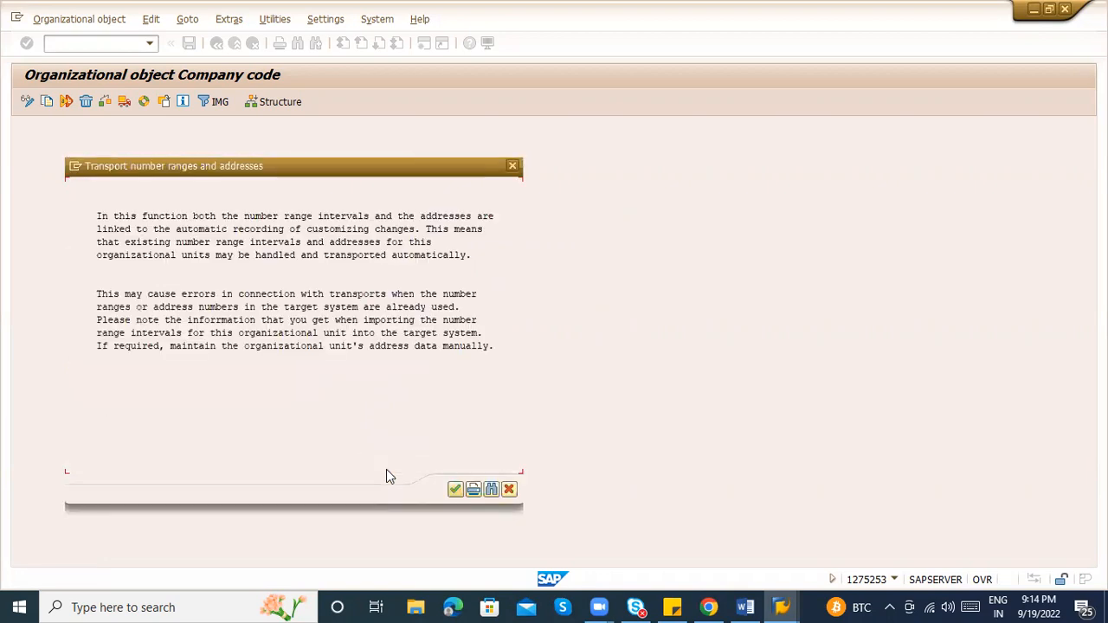
left_click(453, 491)
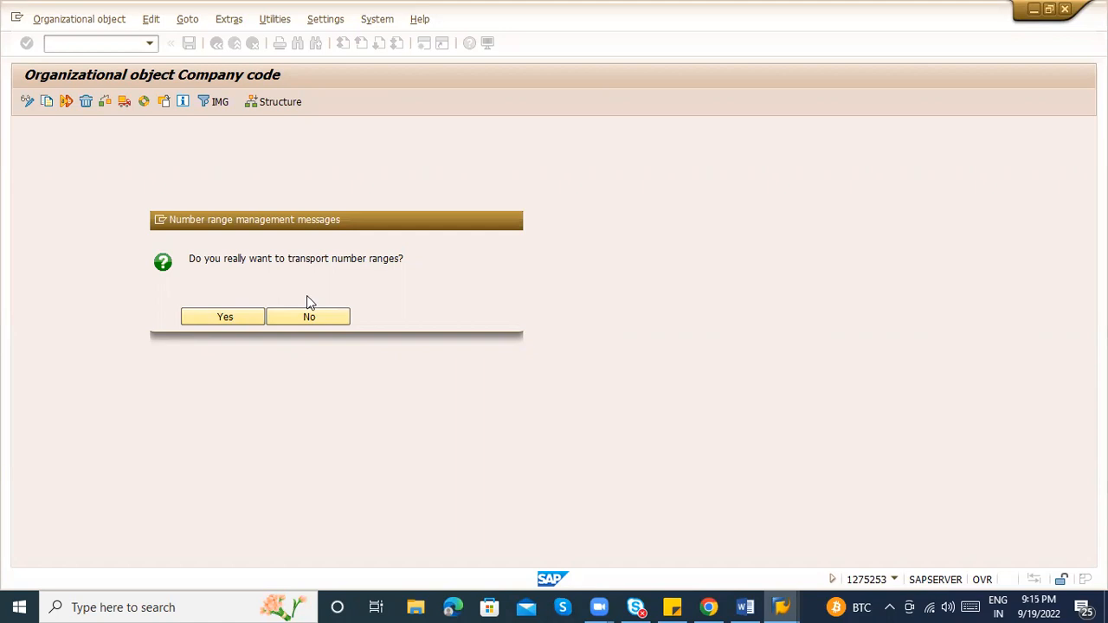
left_click(224, 318)
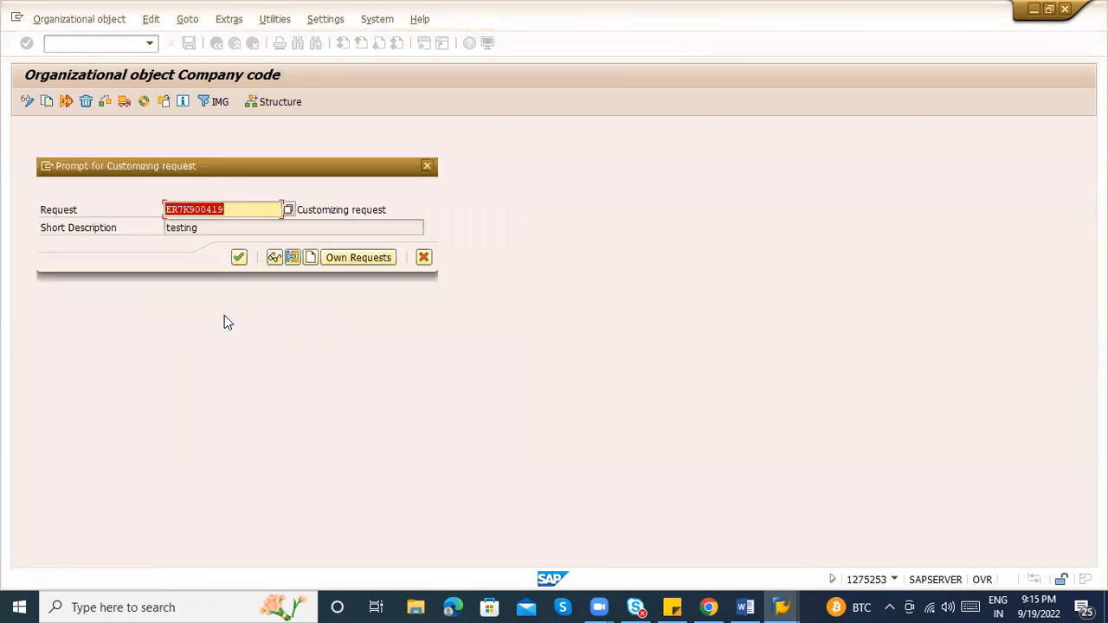
Create customizing request ER7K900421 described 'MM:19092022_PROJECT_ TRAINING' and select its request number
left_click(311, 258)
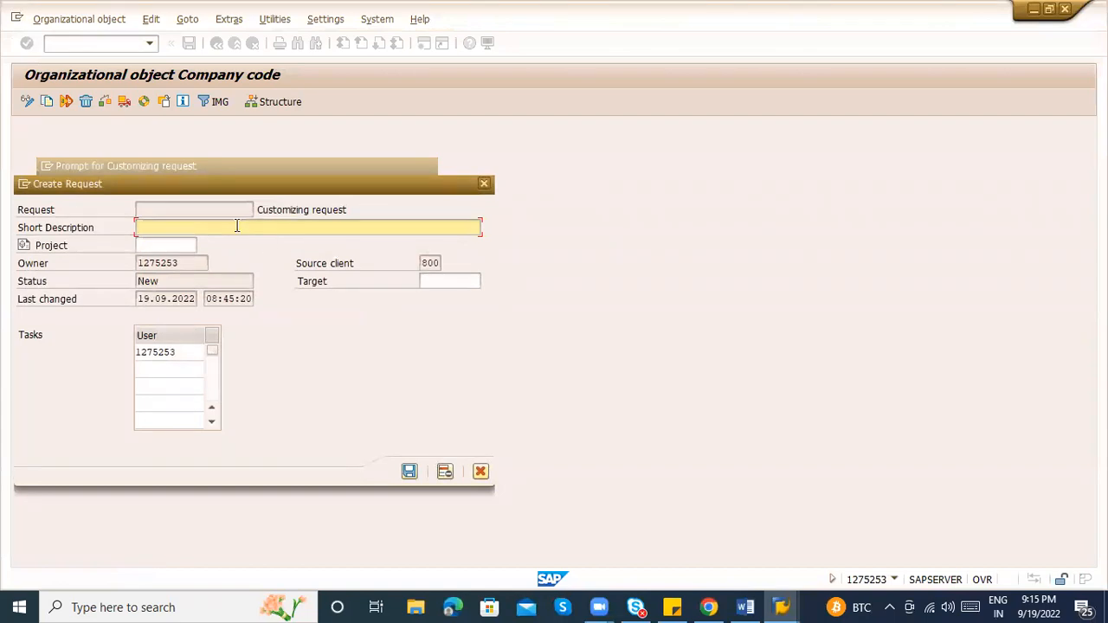
type("MM")
type(":19092022_PROJECT_ TRAINING")
key("Return")
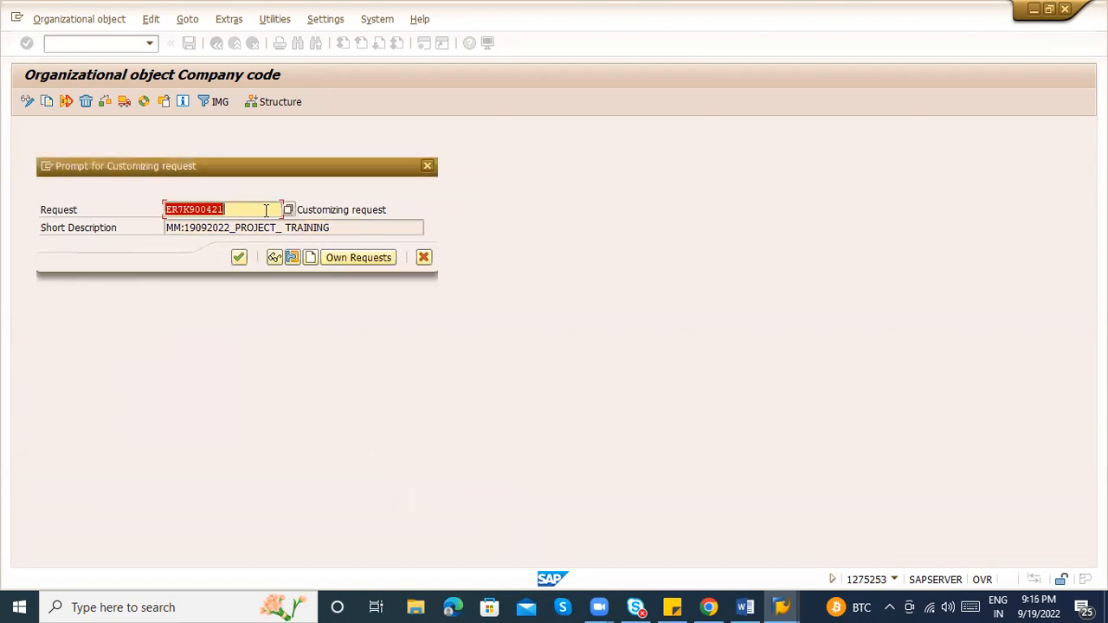
left_click(260, 209)
left_click_drag(246, 211, 139, 215)
left_click(224, 211)
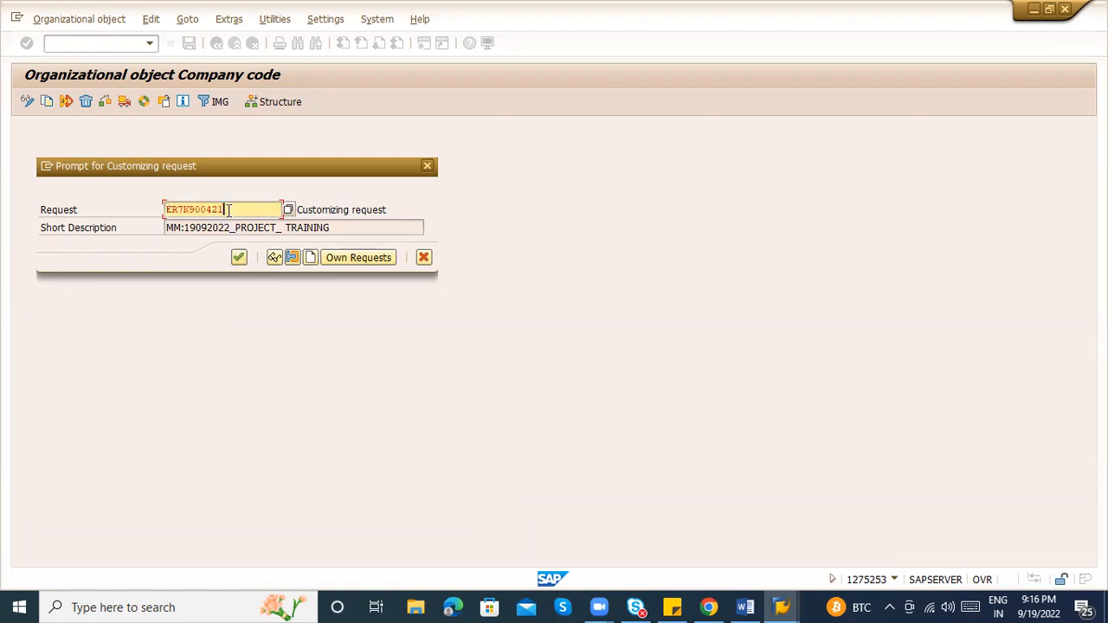
Confirm the customizing request, agree to transport intervals, and confirm copying company code 1000 to ZABC
left_click(239, 257)
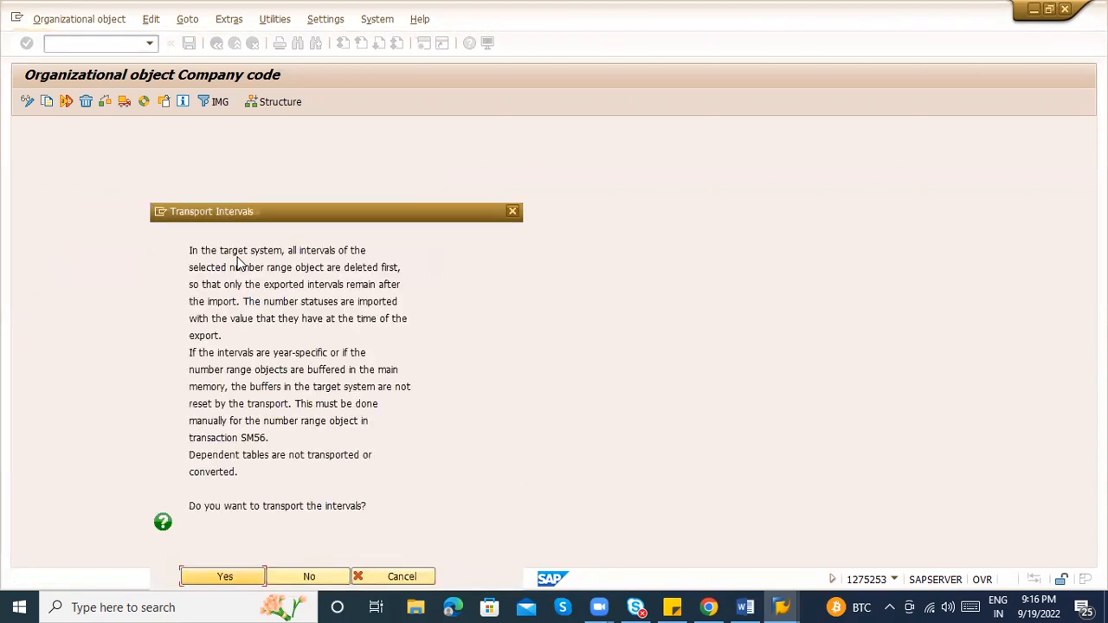
left_click_drag(291, 206, 317, 30)
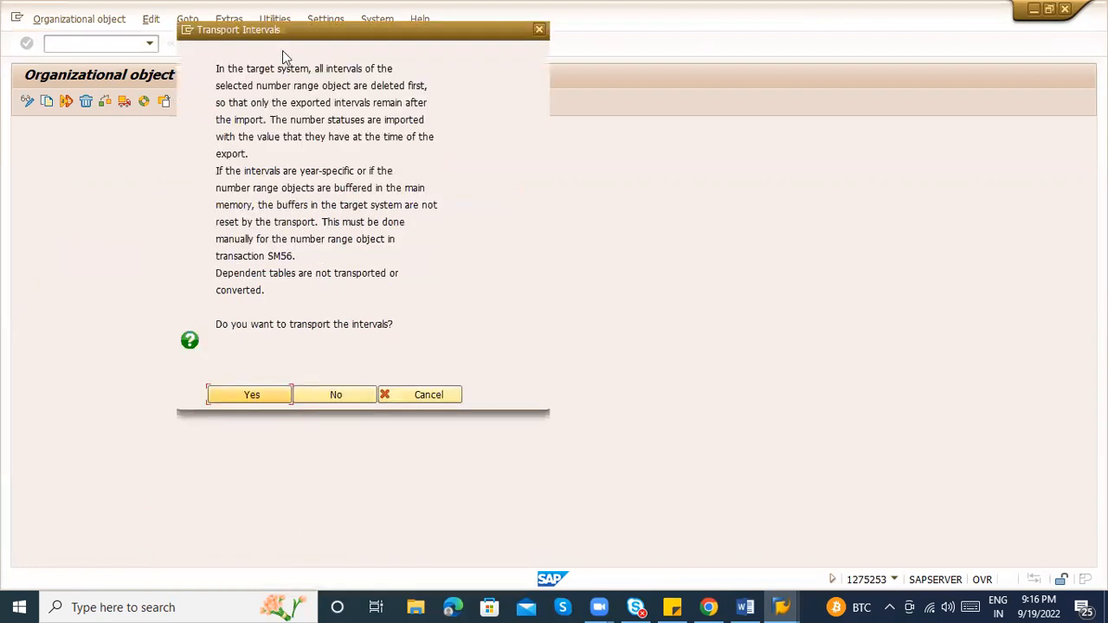
left_click(235, 395)
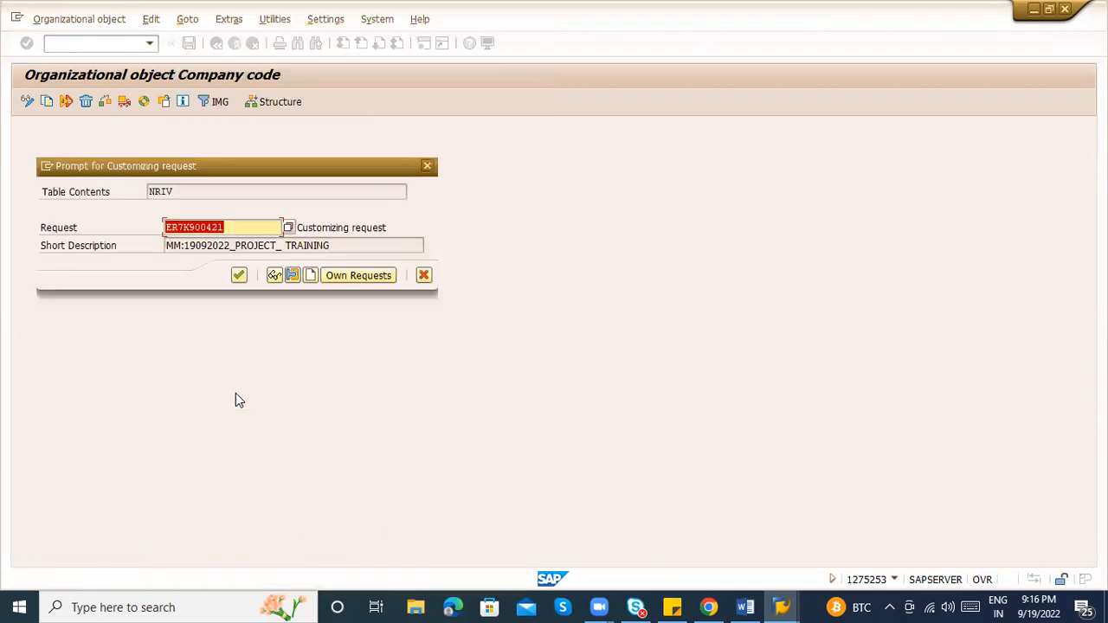
left_click(239, 275)
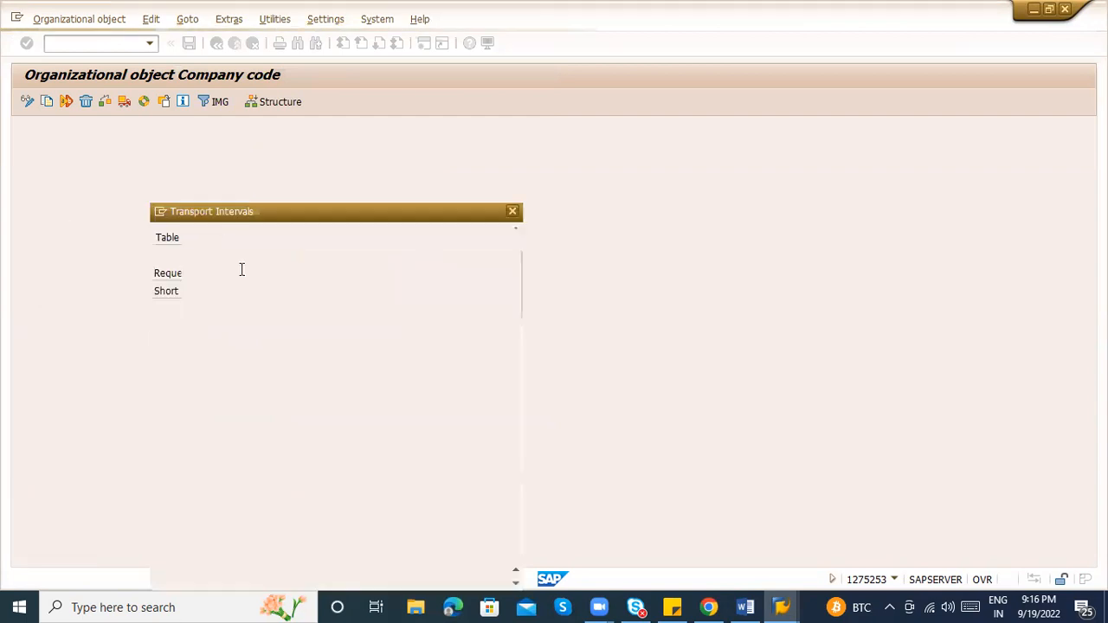
key("Return")
key("Return")
key("Return")
key("Return")
key("Return")
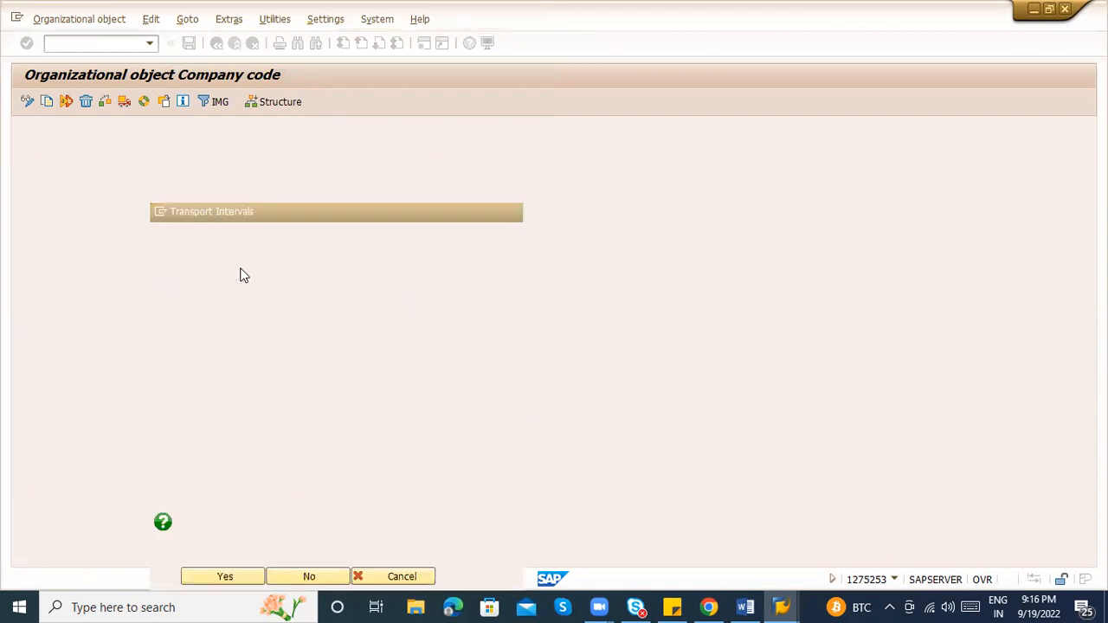
key("Return")
key("Return")
key("Return")
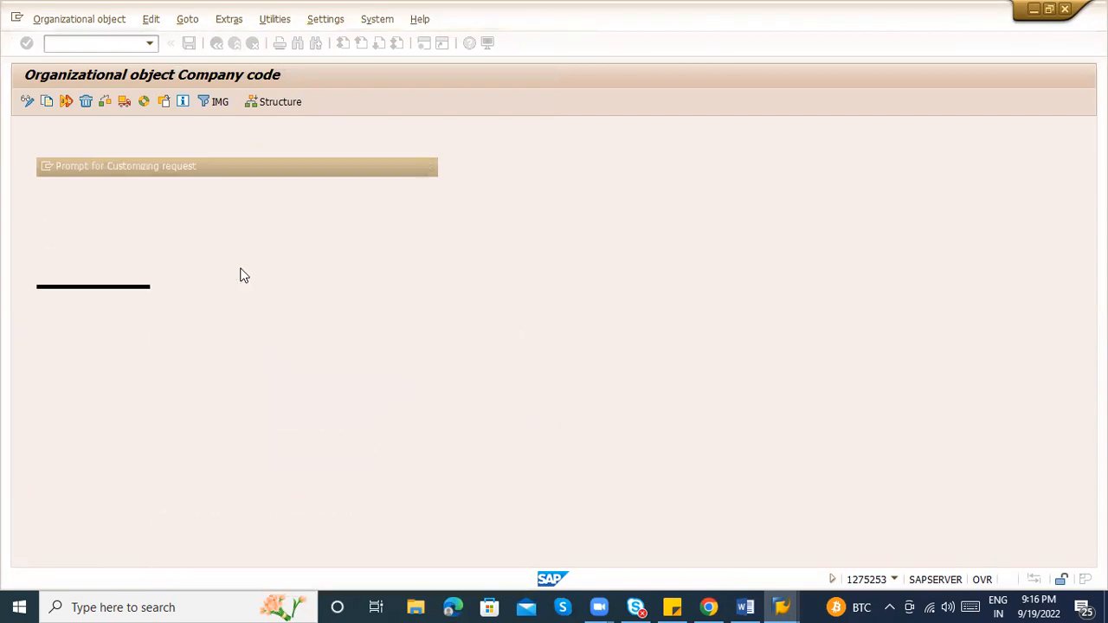
key("Return")
key("Return")
key("Return")
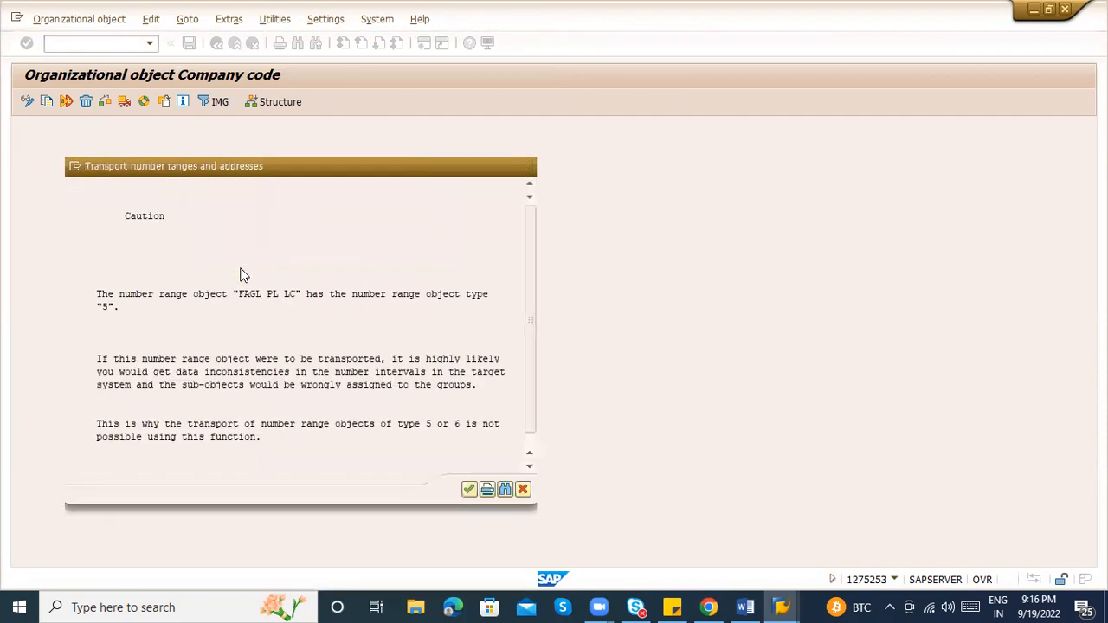
key("Return")
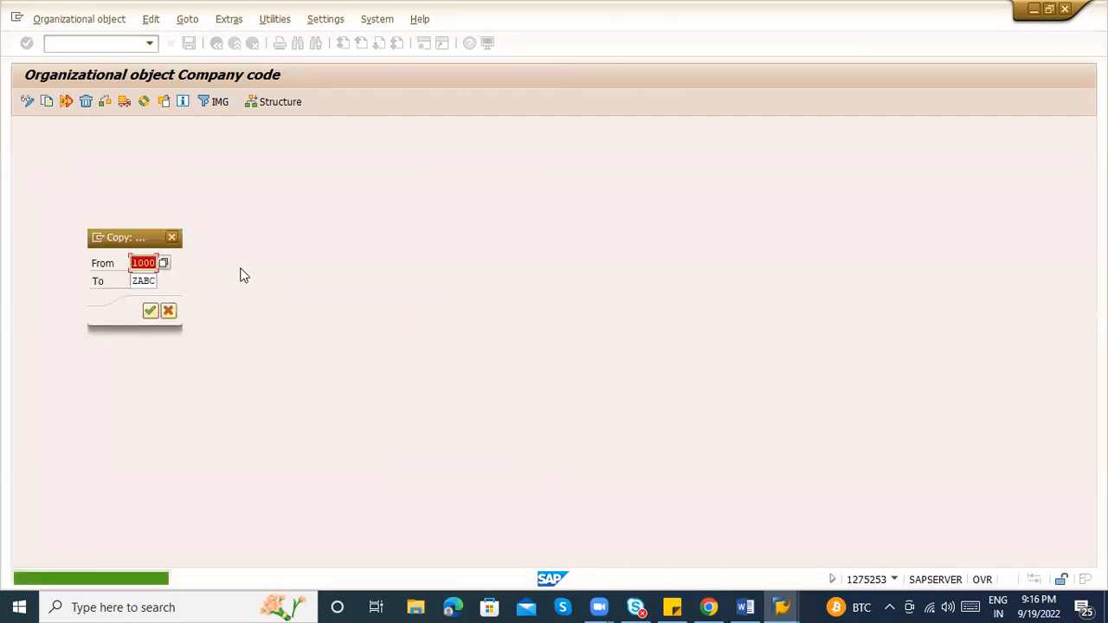
key("Return")
Continue past the number range error, accepting every transport-intervals and request prompt until copying finishes
left_click(189, 318)
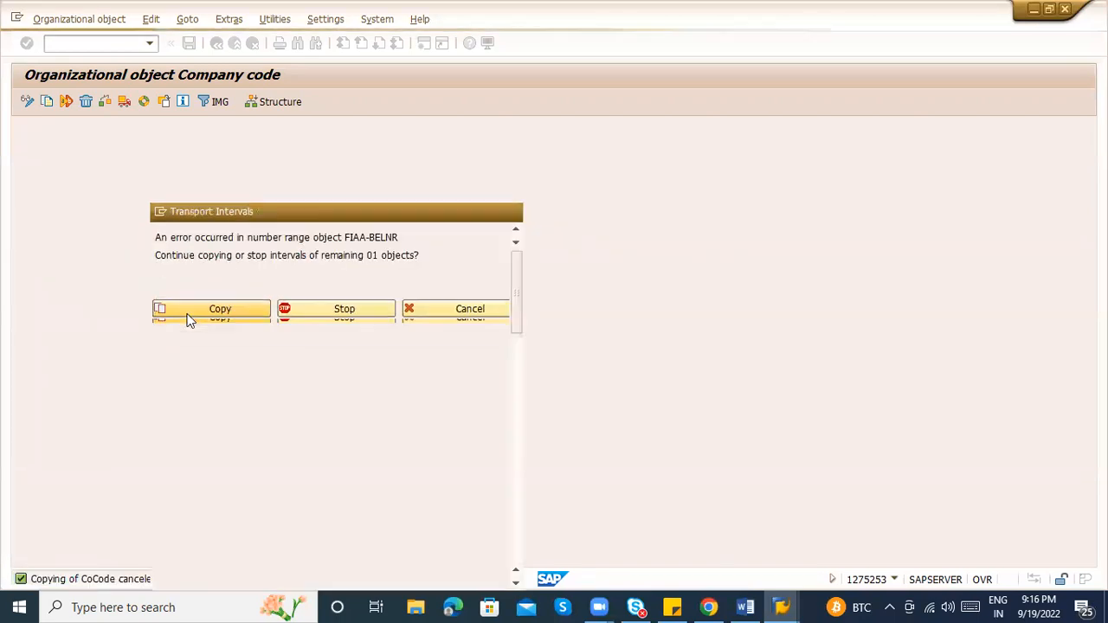
left_click(216, 578)
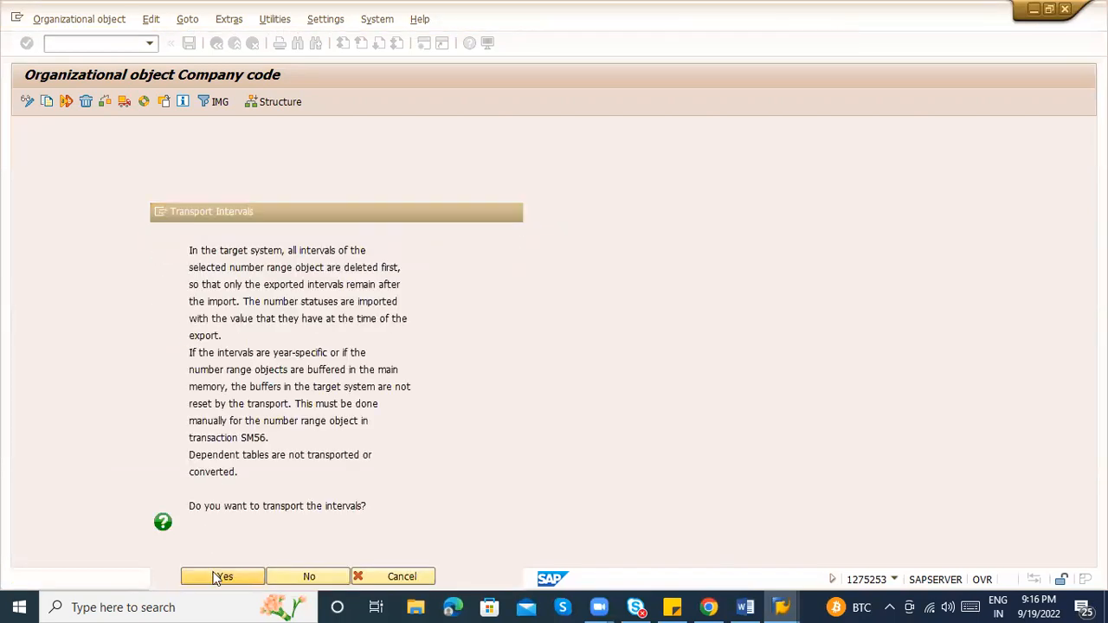
key("Return")
left_click(217, 578)
key("Return")
left_click(216, 577)
key("Return")
left_click(216, 577)
key("Return")
left_click(216, 577)
key("Return")
left_click(216, 577)
key("Return")
left_click(217, 577)
key("Return")
left_click(217, 577)
key("Return")
left_click(217, 577)
key("Return")
left_click(216, 578)
key("Return")
left_click(216, 577)
key("Return")
left_click(217, 577)
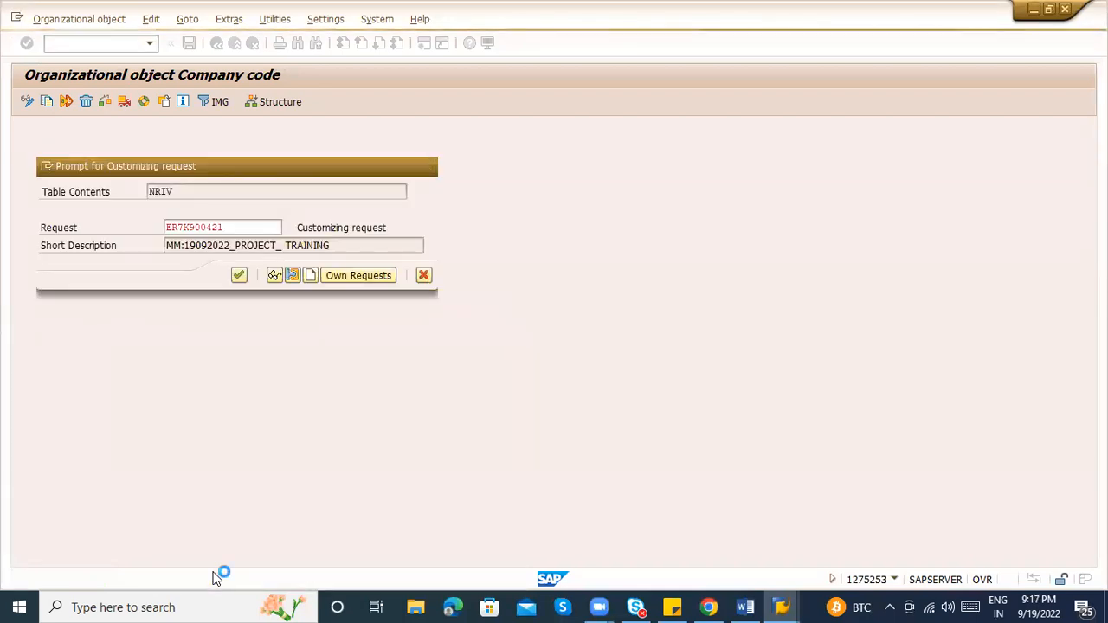
key("Return")
left_click(216, 578)
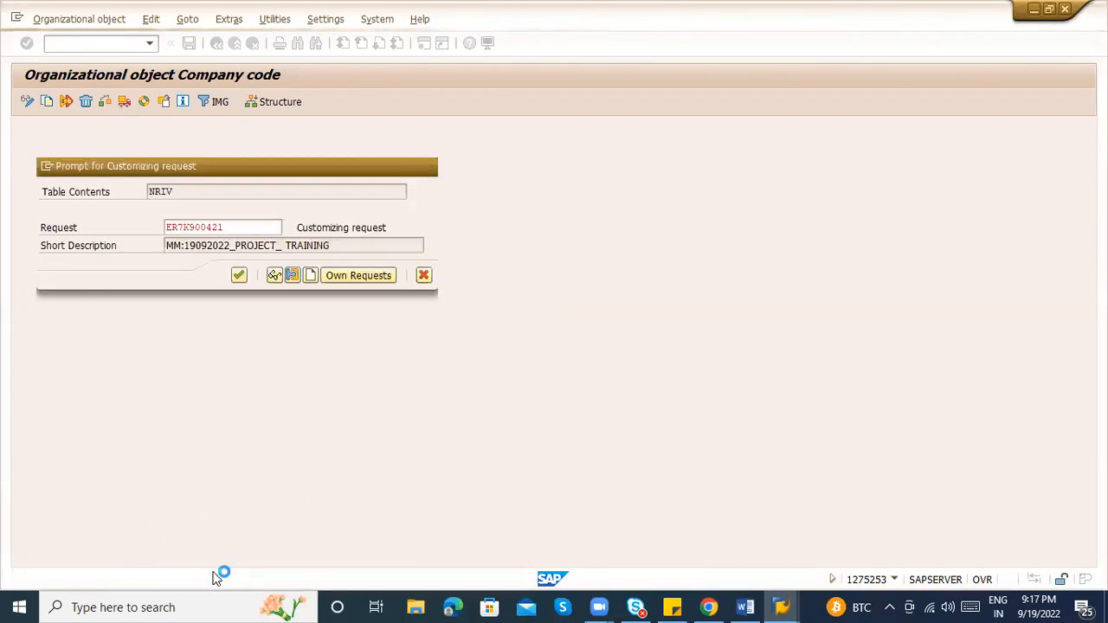
key("Return")
left_click(216, 577)
key("Return")
left_click(217, 577)
key("Return")
left_click(216, 577)
key("Return")
left_click(216, 577)
key("Return")
left_click(216, 578)
key("Return")
left_click(216, 577)
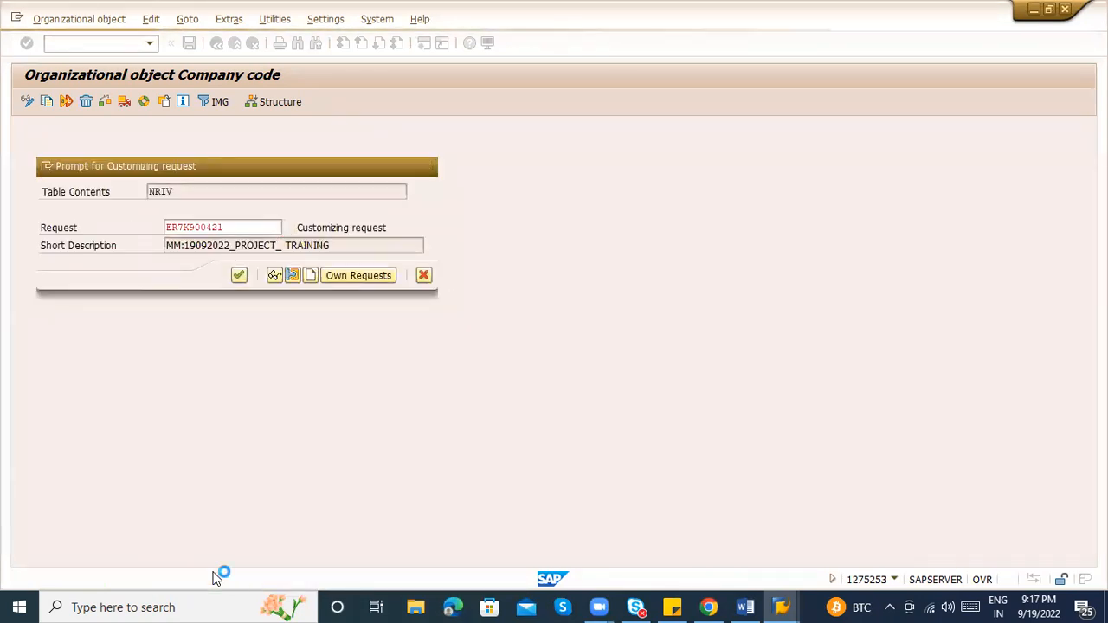
key("Return")
key("Return")
left_click(216, 577)
key("Return")
left_click(216, 577)
key("Return")
left_click(216, 577)
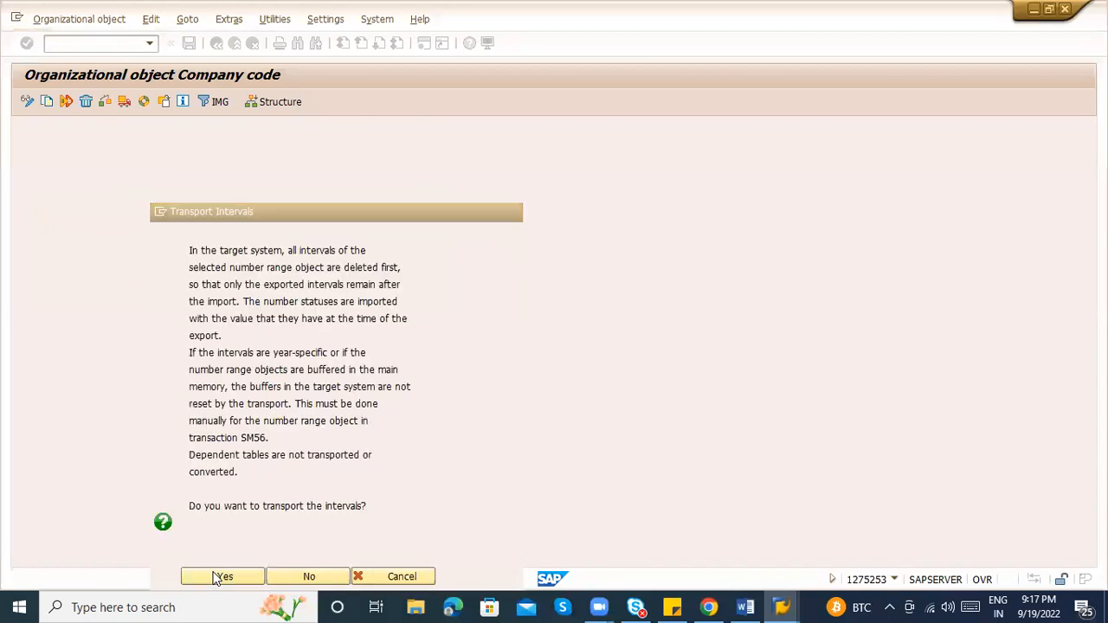
key("Return")
key("Return")
key("Return")
key("Return")
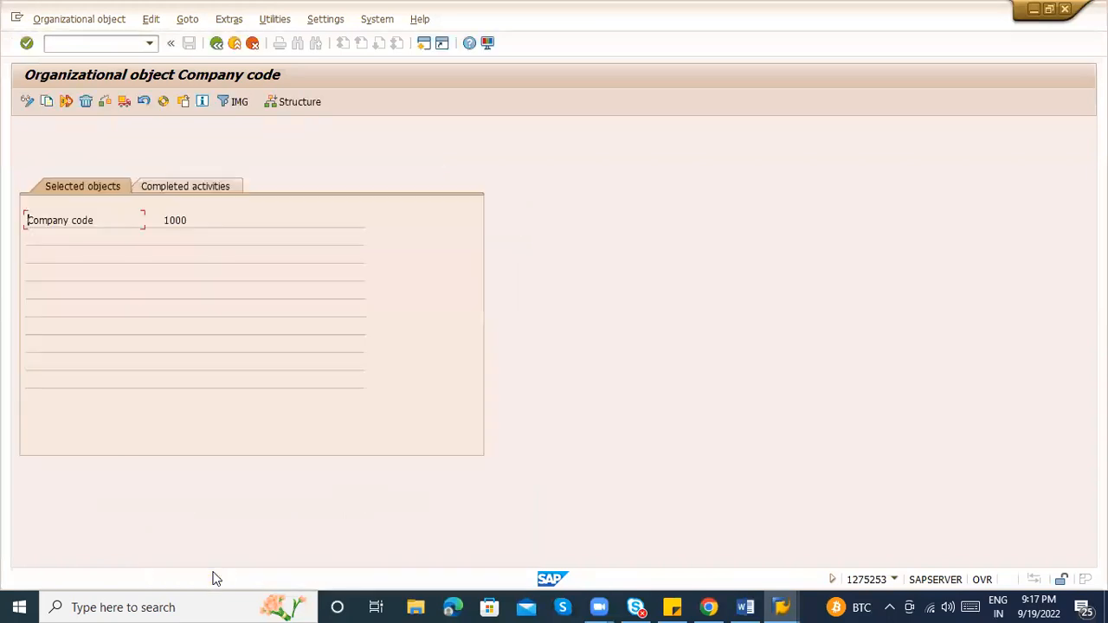
Check the completed-activities log showing 'Company Code 1000 copied to ZABC', then go back to the activity list
left_click(219, 182)
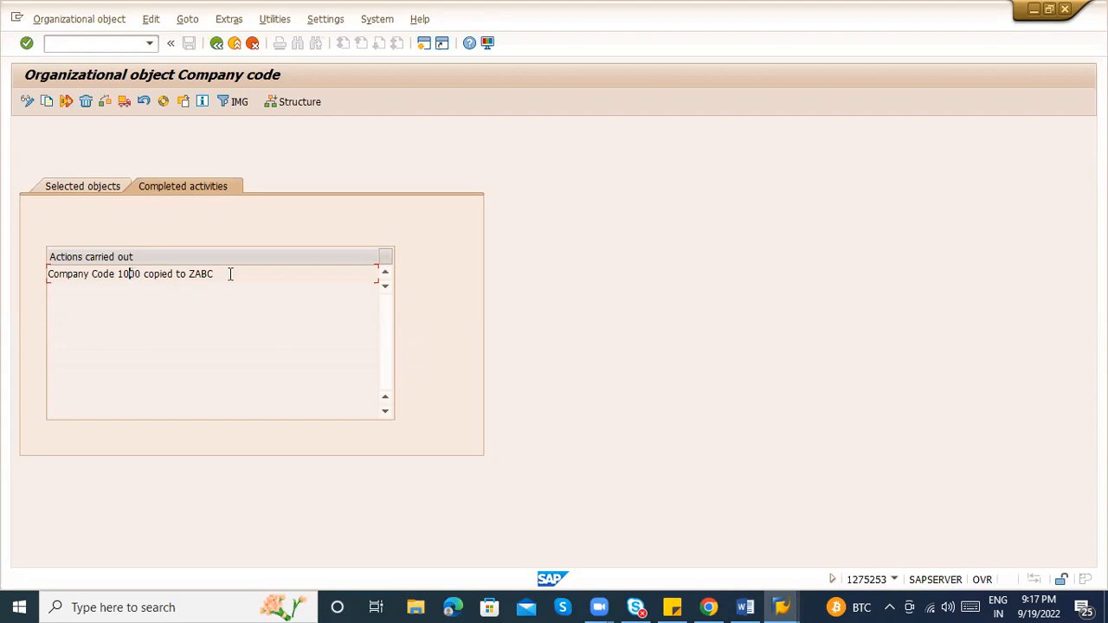
left_click(217, 43)
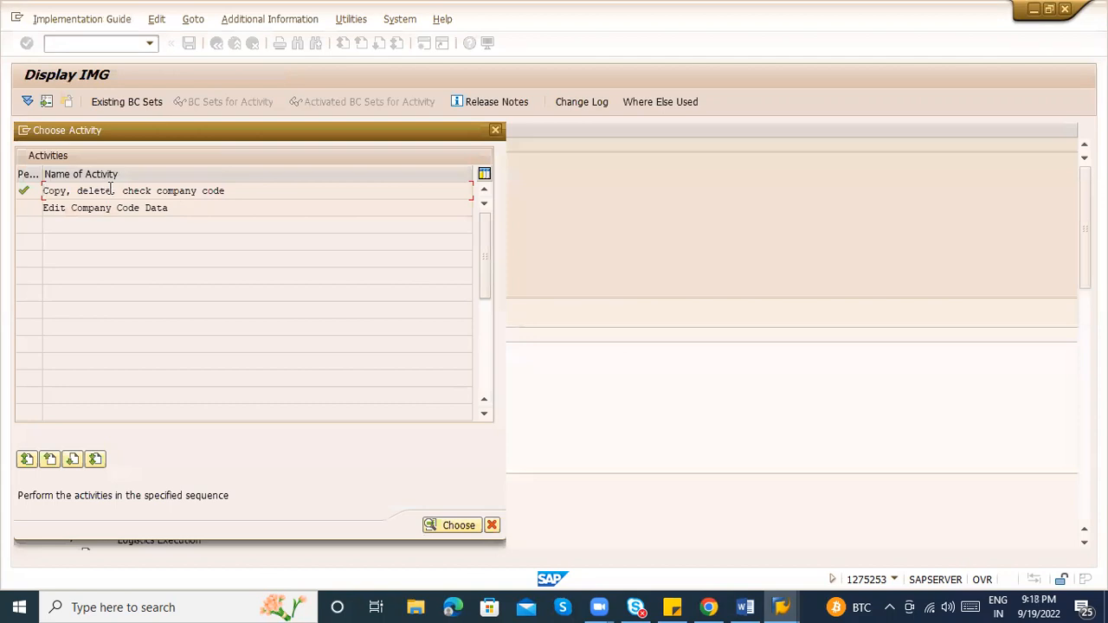
Glance at Copy, delete, check company code, then open Edit Company Code Data's 266-entry table
double_click(114, 191)
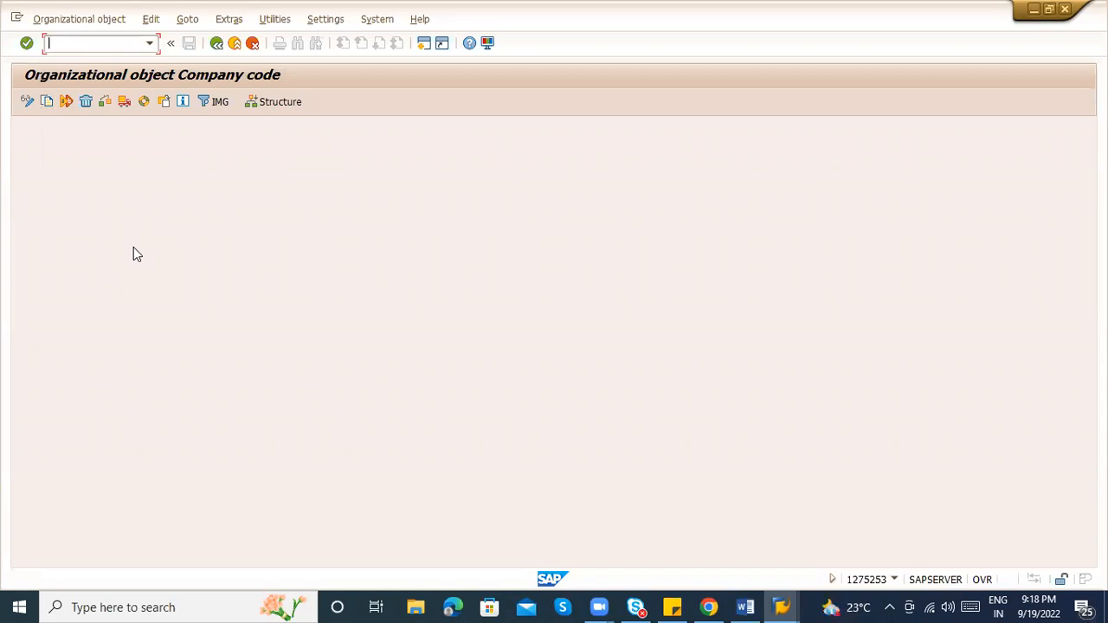
left_click(217, 42)
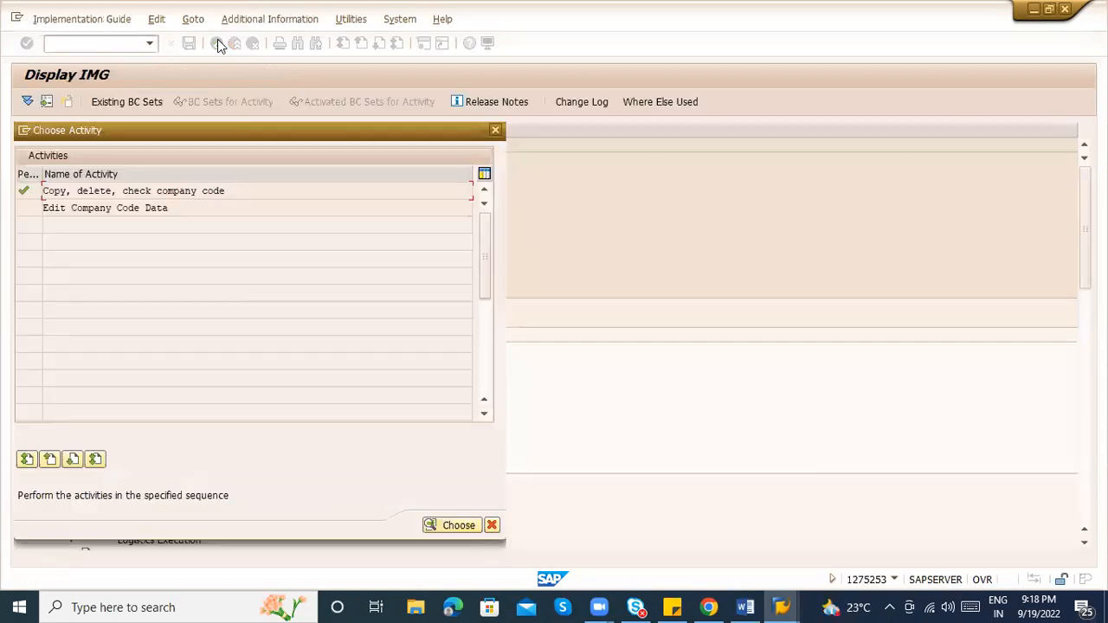
double_click(165, 209)
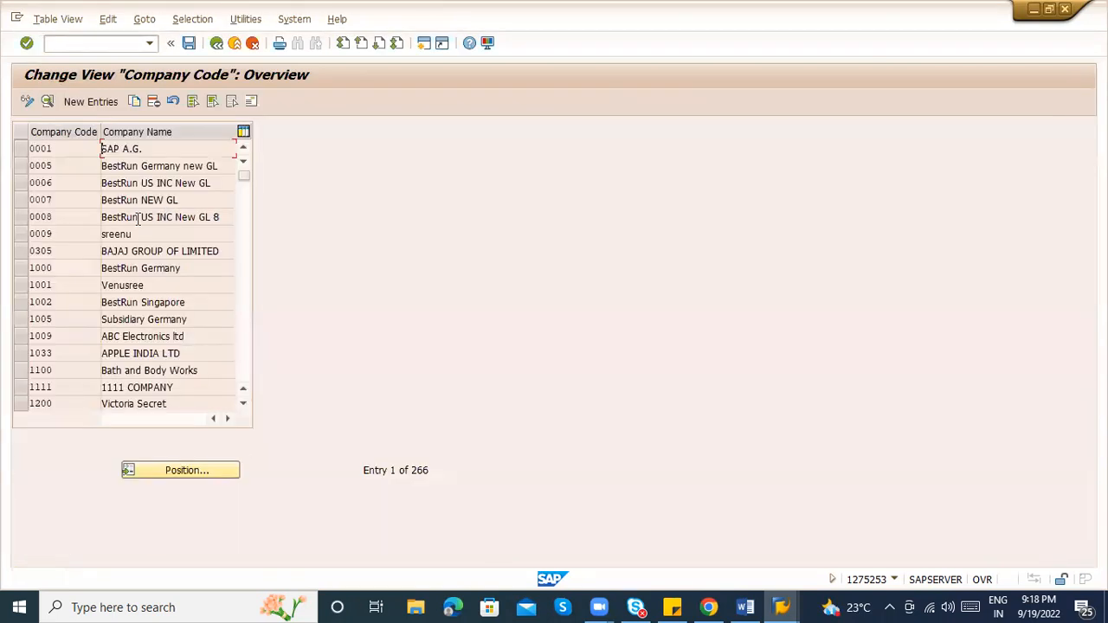
Find company code ZABC in the table and open its details
left_click(206, 469)
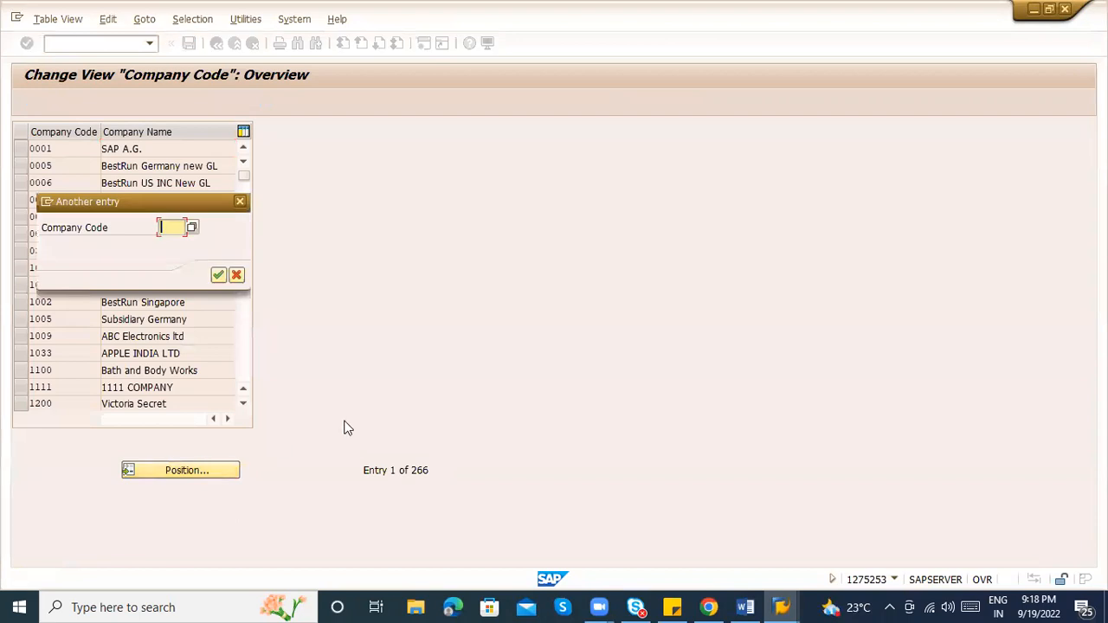
type("ZABC")
key("Return")
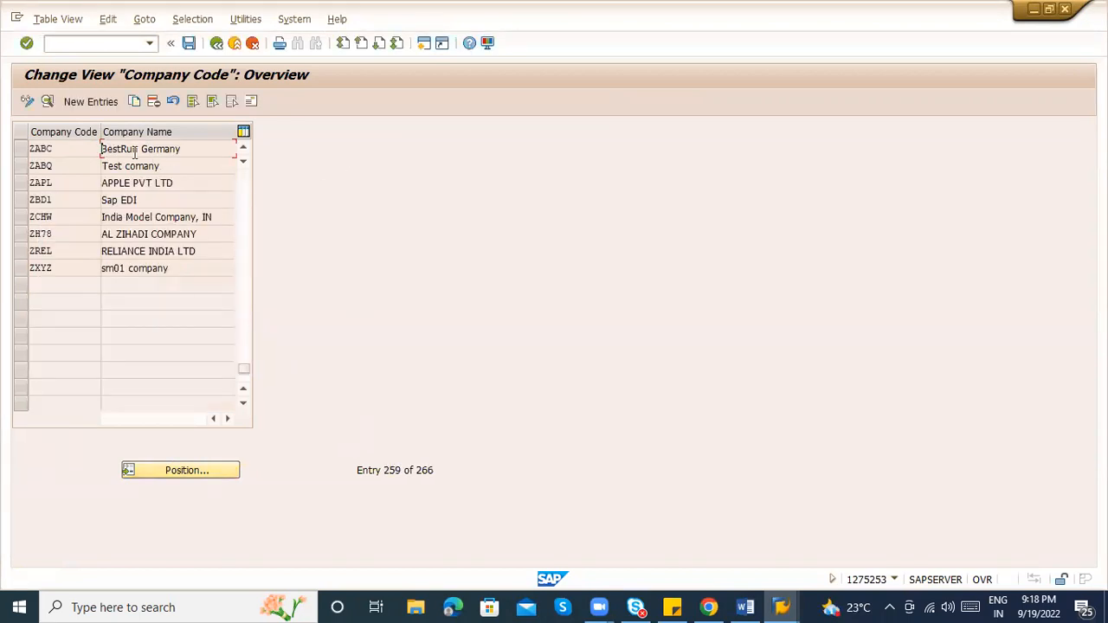
double_click(135, 152)
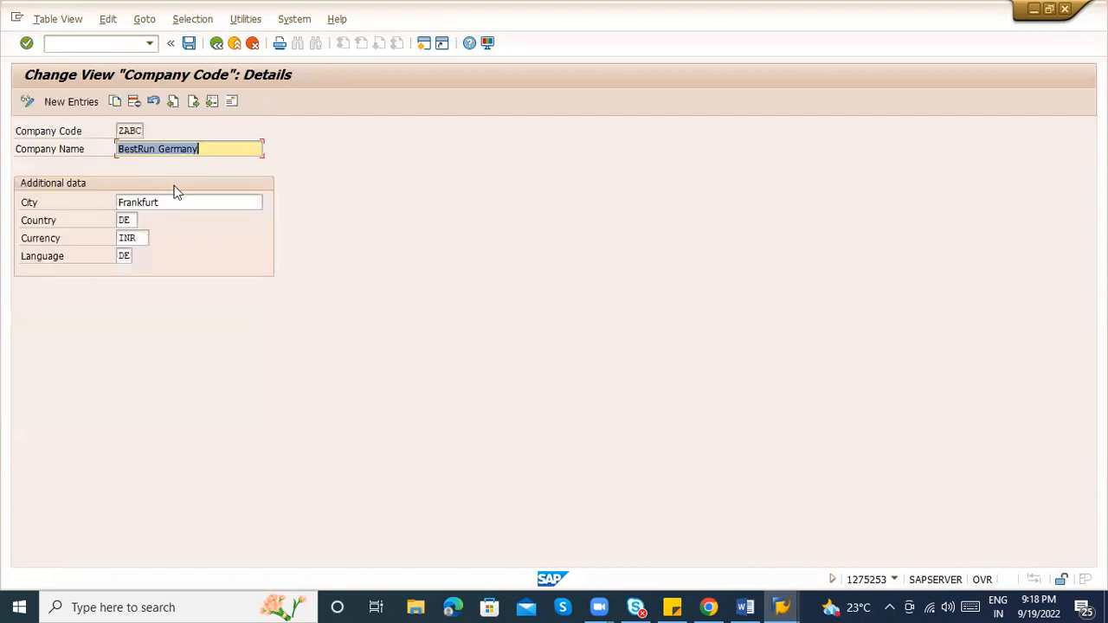
Change ZABC's name to ABC LOGISTICS, city to BANGALORE, country to IN and language to EN
key("BackSpace")
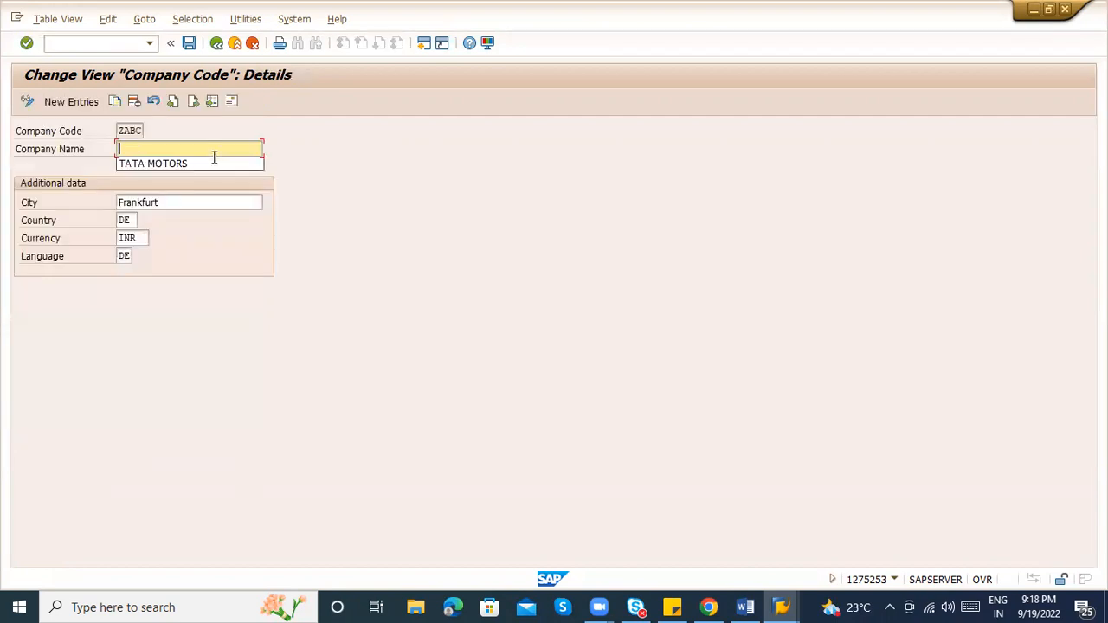
type("ABC LOGISTICS")
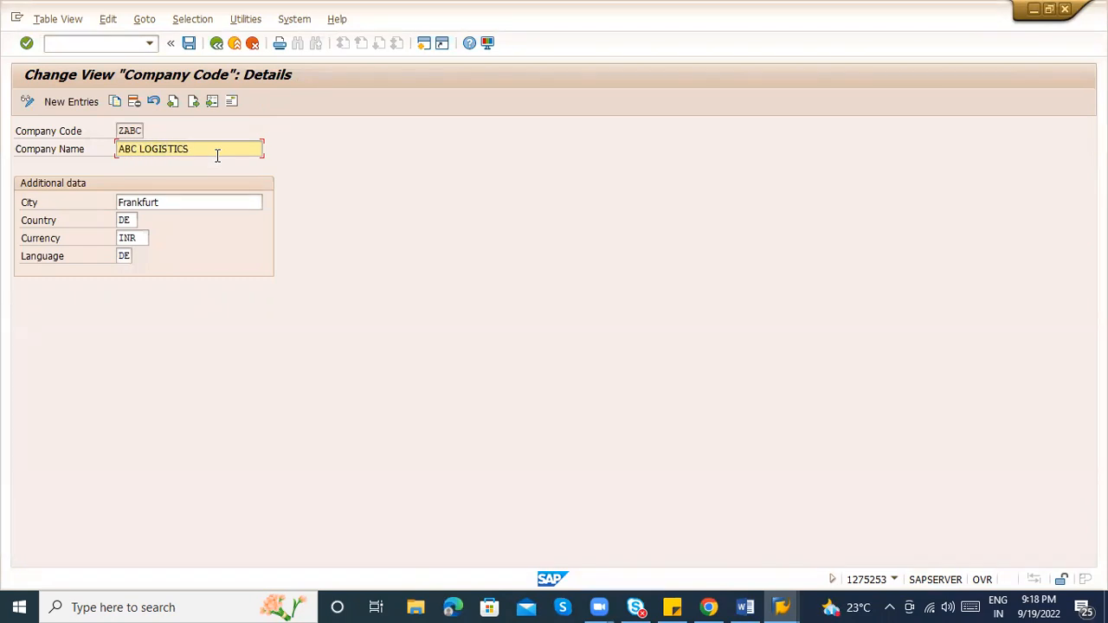
left_click(183, 202)
key("BackSpace")
key("BackSpace")
key("BackSpace")
key("BackSpace")
key("BackSpace")
key("BackSpace")
key("BackSpace")
key("BackSpace")
type("BANGA")
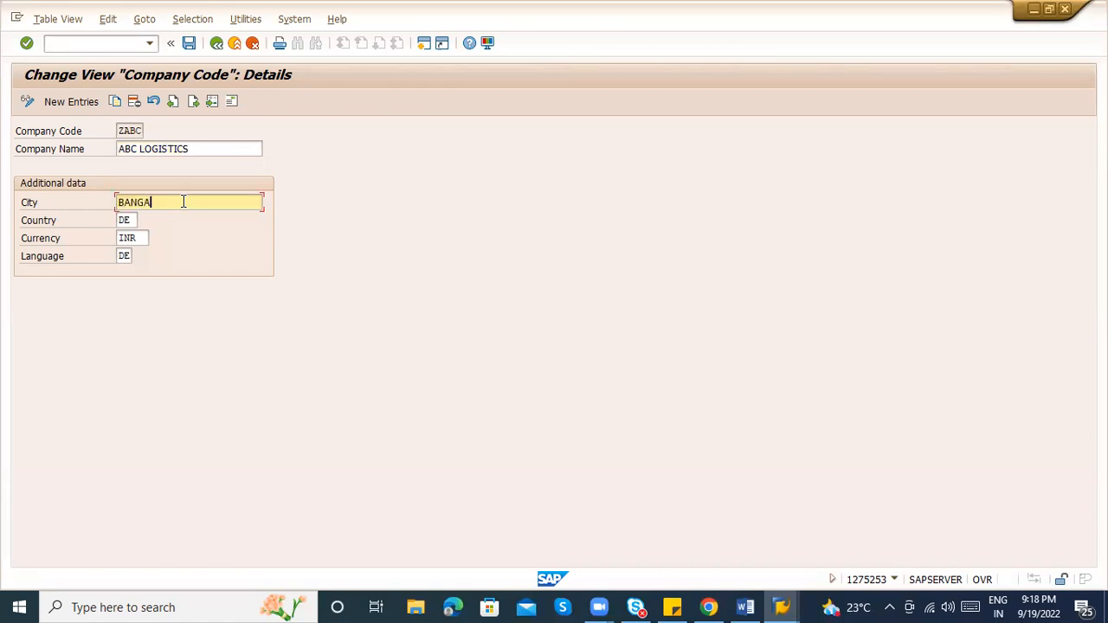
left_click(131, 221)
key("BackSpace")
key("BackSpace")
type("IN")
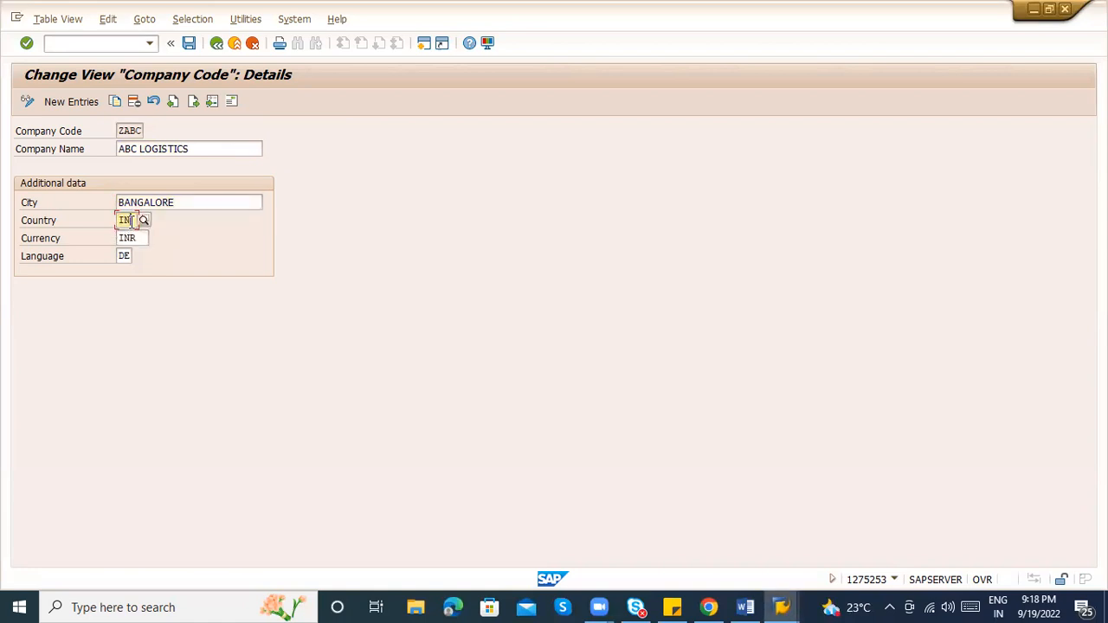
key("Tab")
key("Tab")
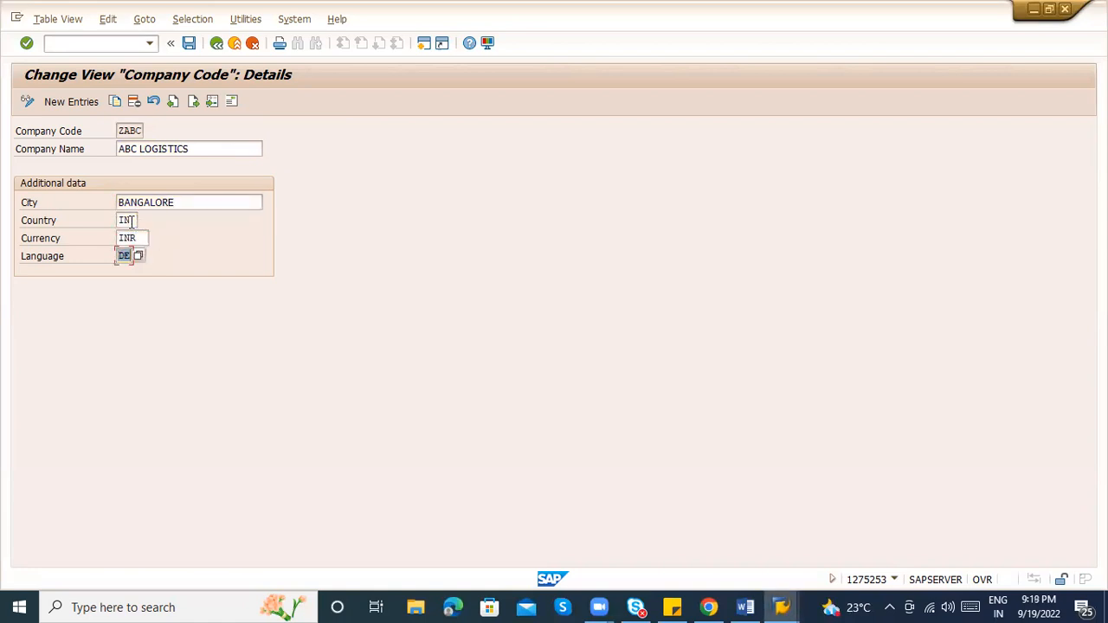
type("EN")
left_click(242, 155)
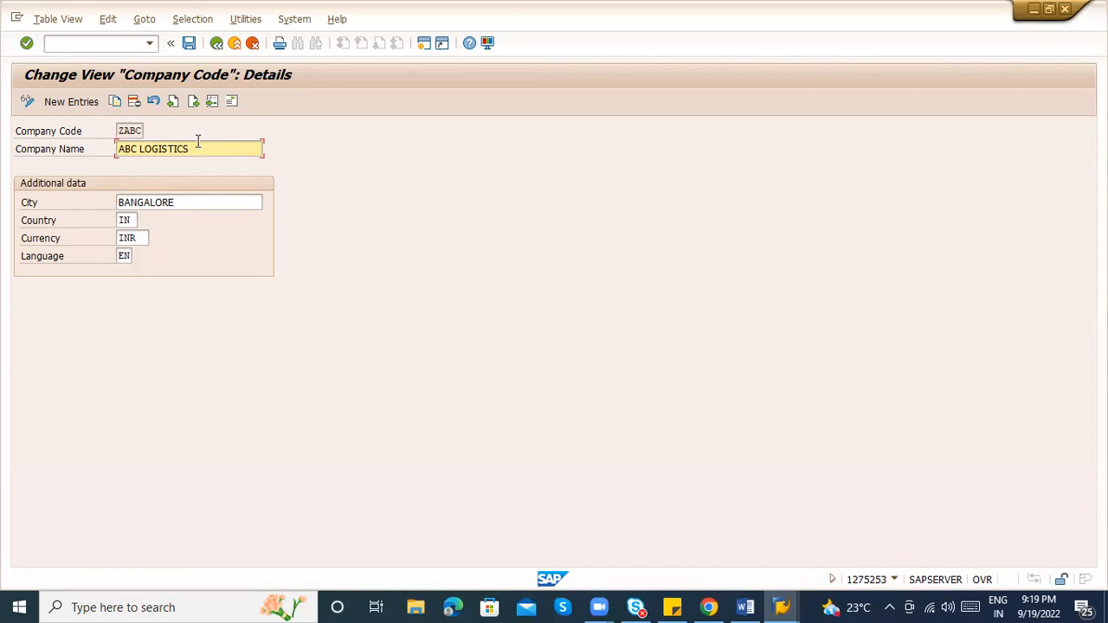
In ZABC's address, clear the old name, street, postal code and city, and set time zone IST
left_click(232, 103)
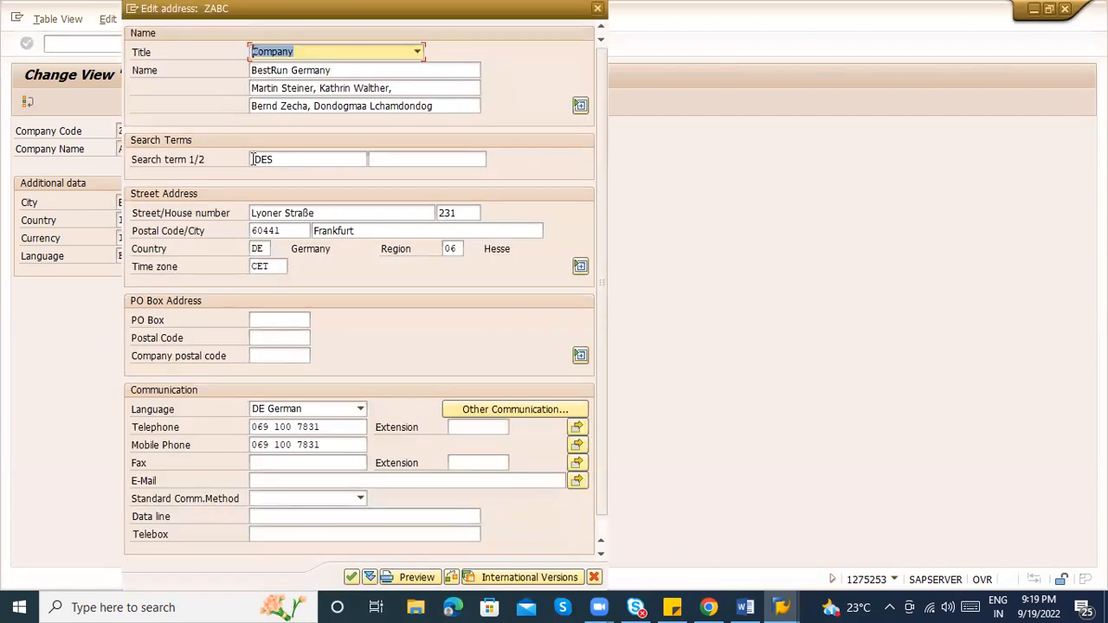
key("Tab")
key("BackSpace")
key("BackSpace")
key("BackSpace")
key("BackSpace")
key("BackSpace")
key("BackSpace")
key("BackSpace")
key("BackSpace")
key("BackSpace")
key("BackSpace")
key("BackSpace")
key("BackSpace")
key("BackSpace")
key("BackSpace")
key("BackSpace")
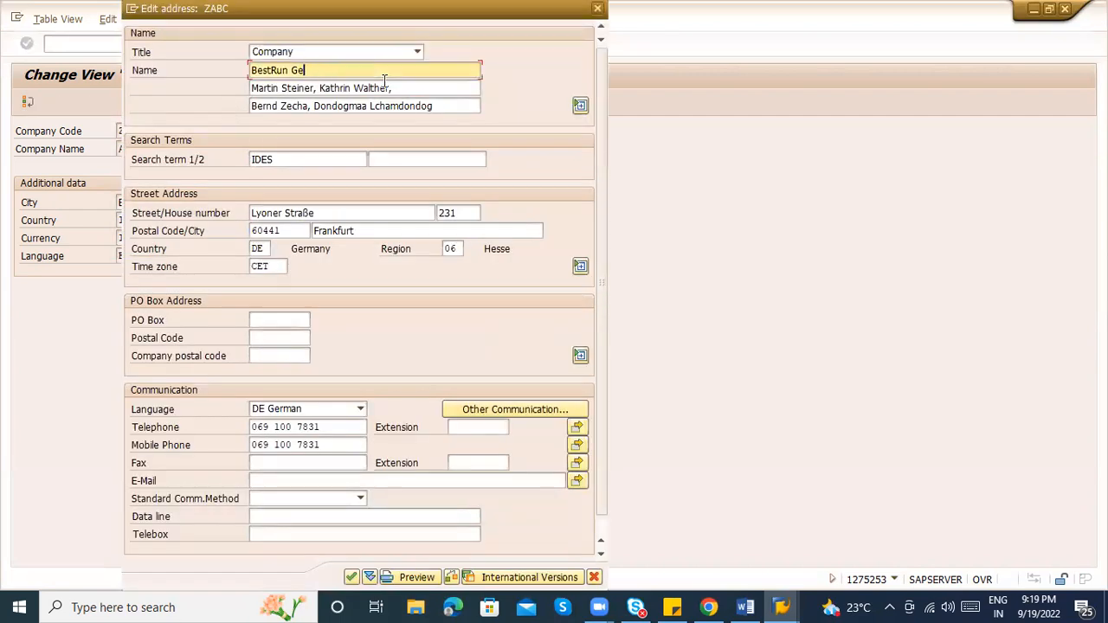
key("Tab")
key("BackSpace")
key("Tab")
key("BackSpace")
key("Tab")
key("Tab")
key("Tab")
key("Tab")
key("Delete")
key("Tab")
key("Delete")
key("Tab")
key("Delete")
key("Tab")
key("Delete")
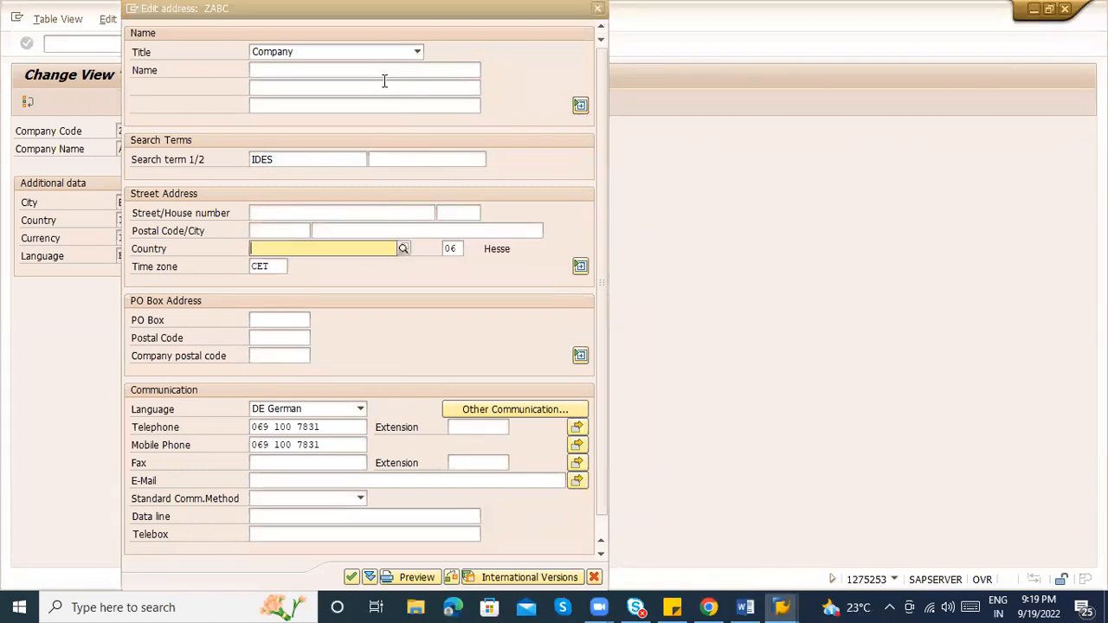
key("Tab")
key("Tab")
key("Tab")
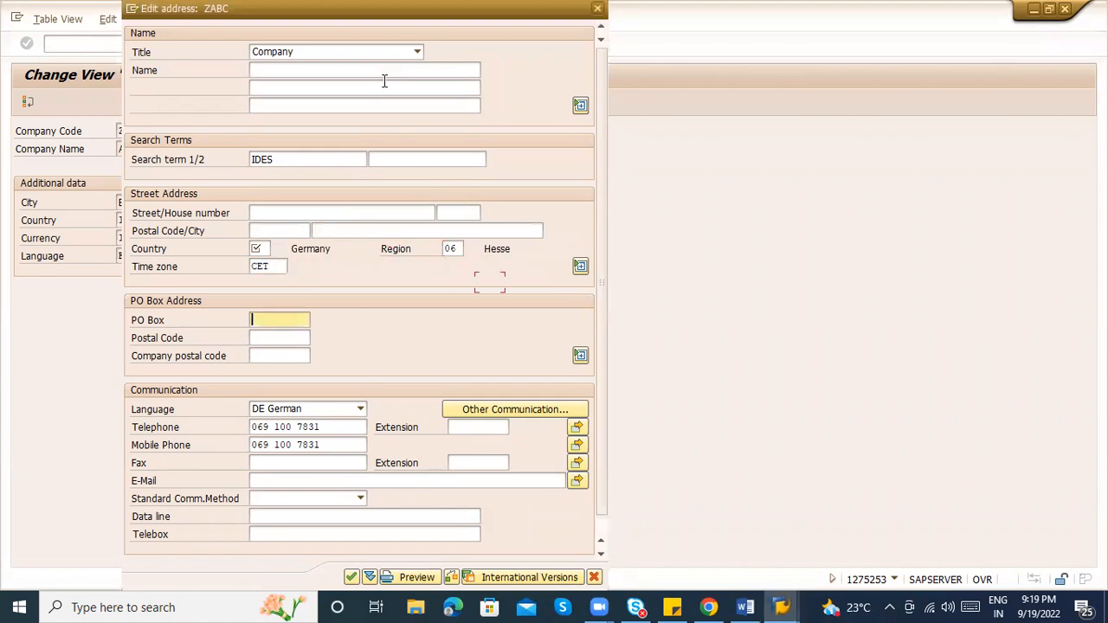
key("shift+Tab")
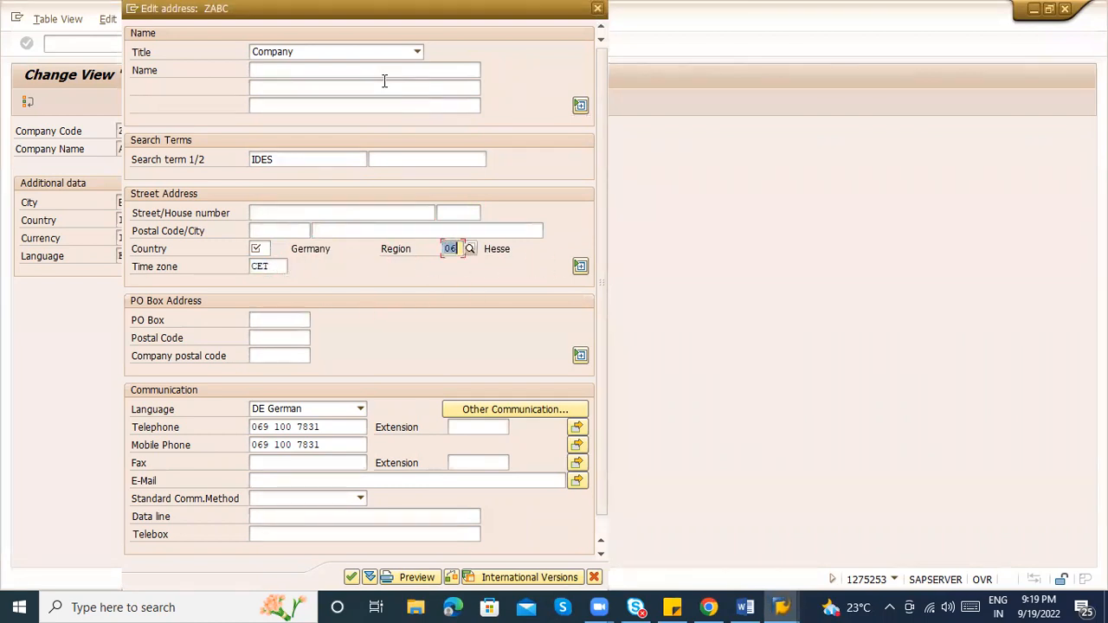
type("IST")
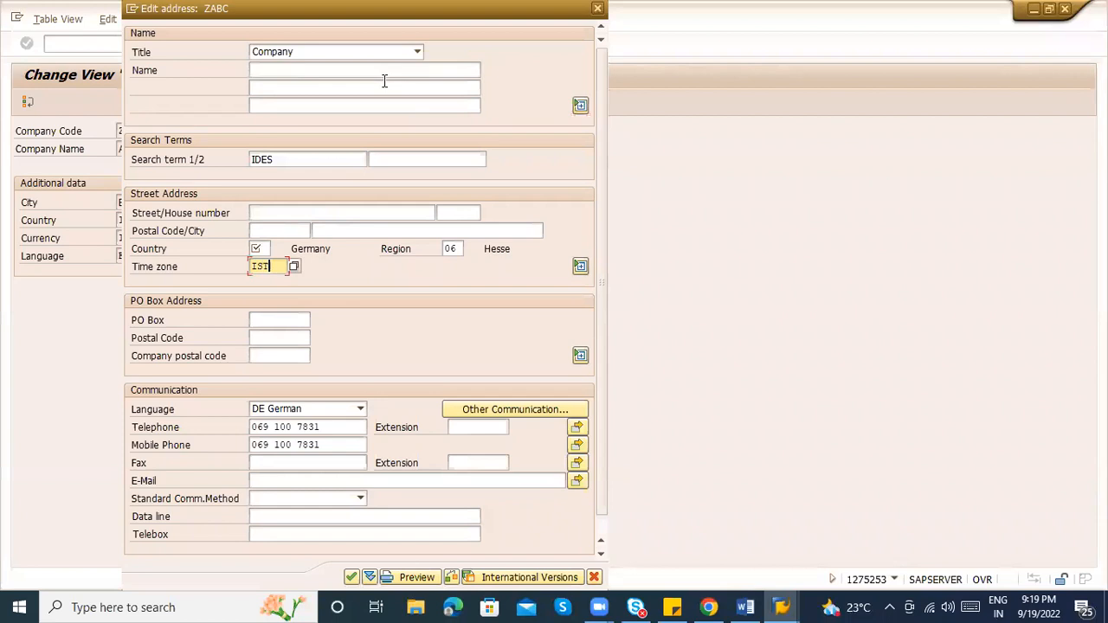
left_click(258, 250)
left_click(447, 248)
key("Return")
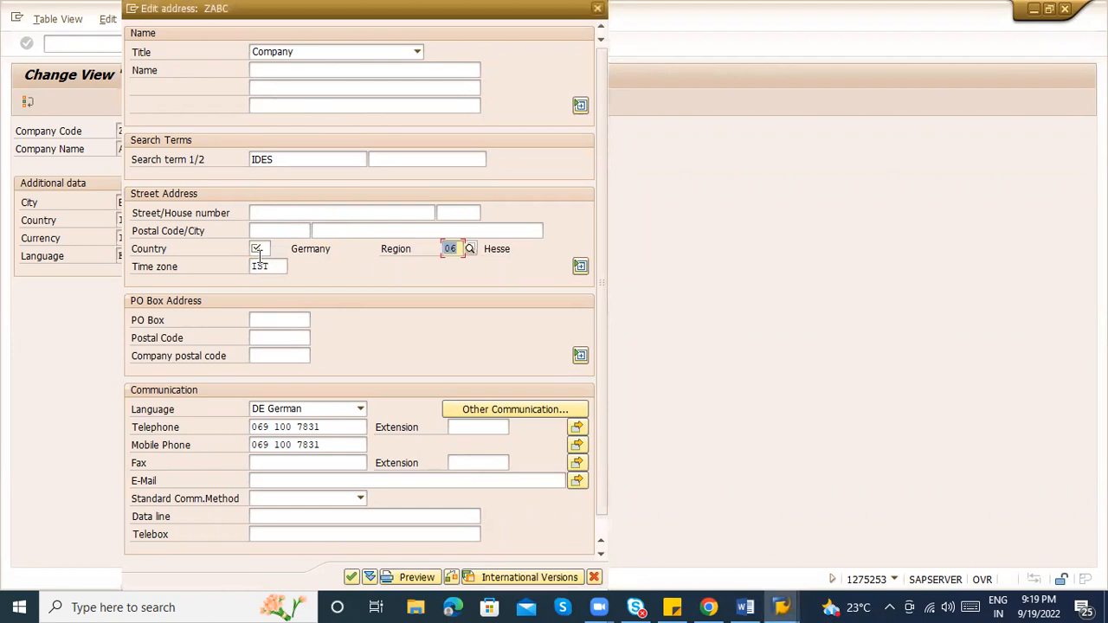
Enter ABC LOGISTICS as the address name and remove the old IDES search term
left_click(312, 78)
type("A")
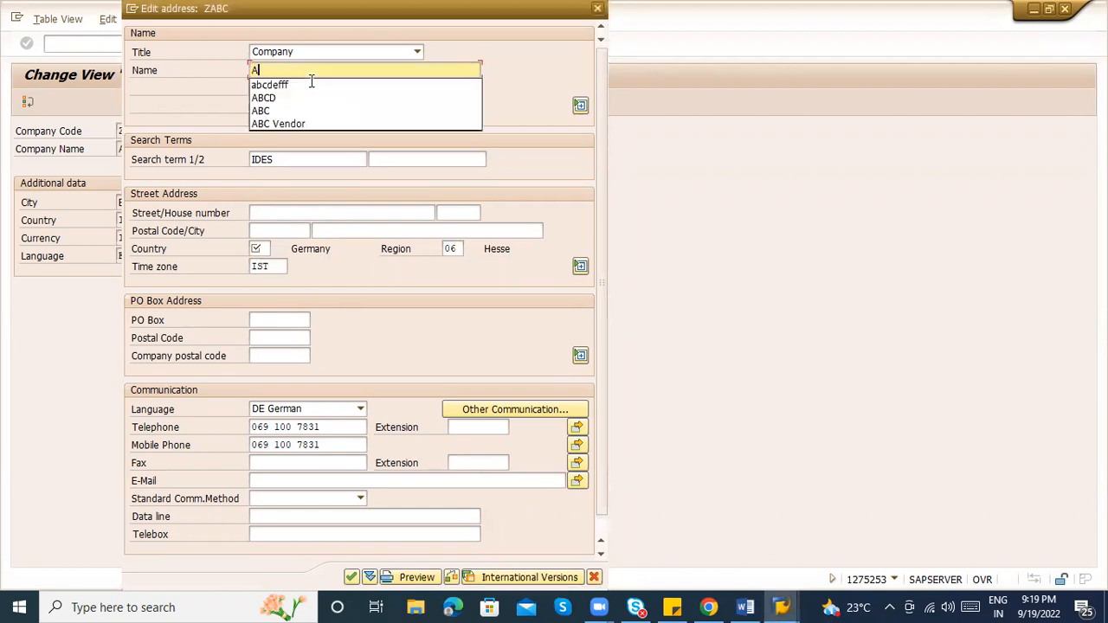
type("BC LOGISTICS")
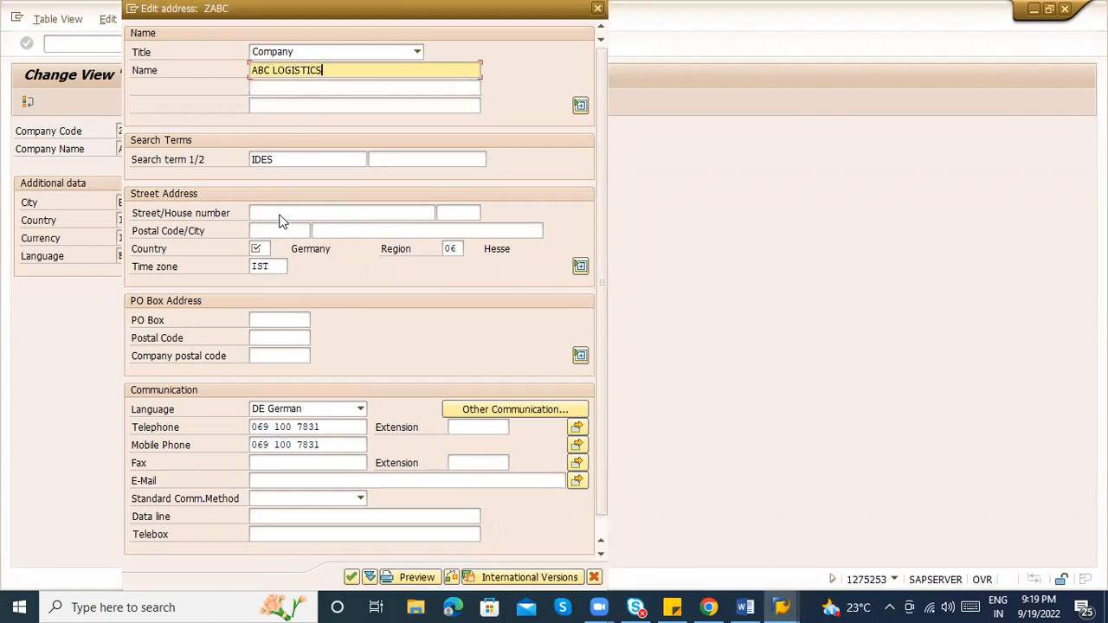
left_click(306, 159)
key("BackSpace")
key("BackSpace")
key("BackSpace")
key("BackSpace")
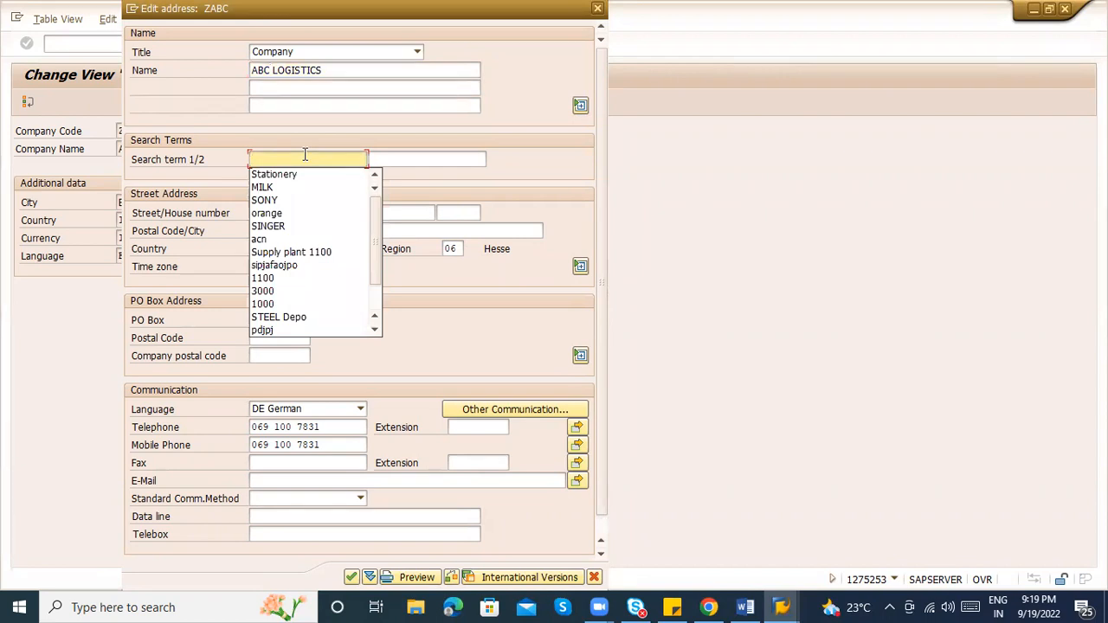
left_click(319, 76)
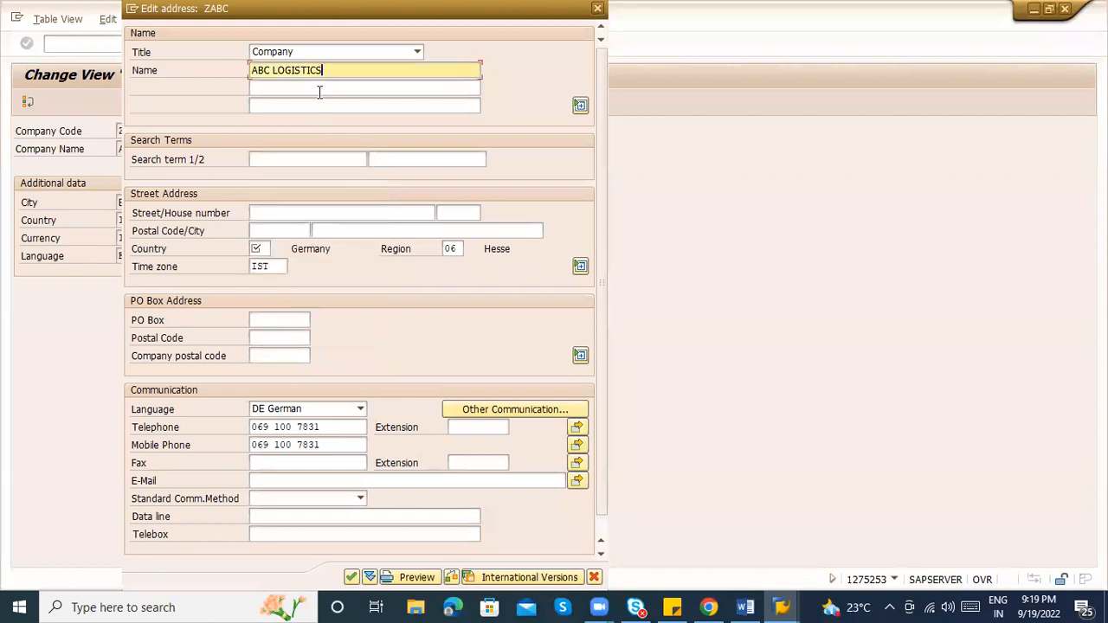
left_click(280, 160)
Enter search term LOGISTICS, postal code 500084, city Bangalore, country IN and region 10
type("LOGISTICS")
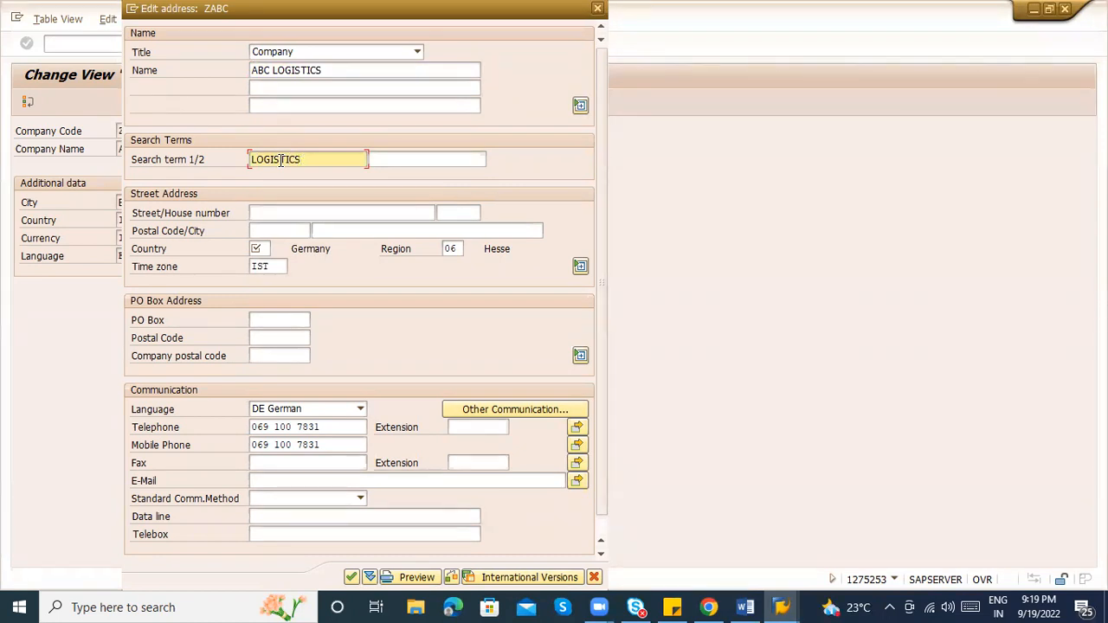
left_click_drag(322, 159, 251, 161)
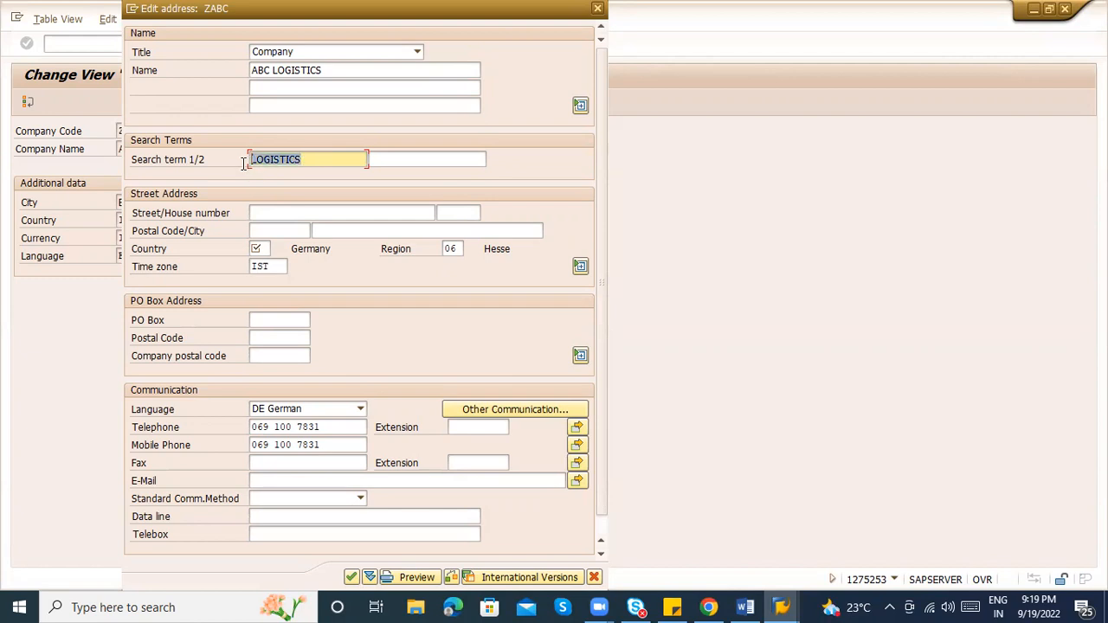
left_click(260, 212)
key("Tab")
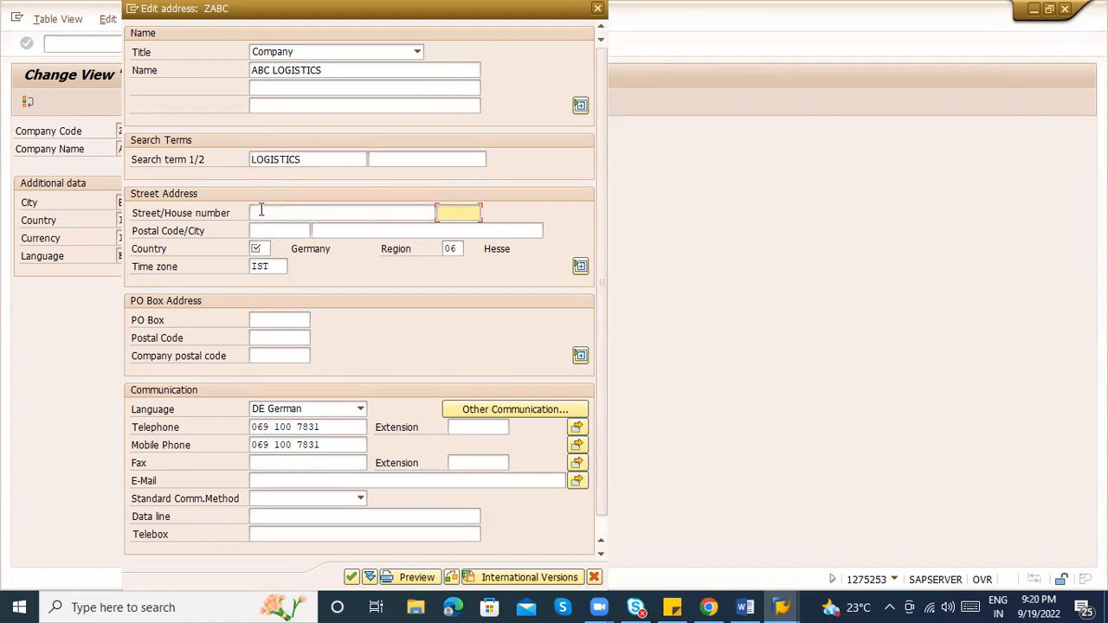
key("Tab")
type("500084")
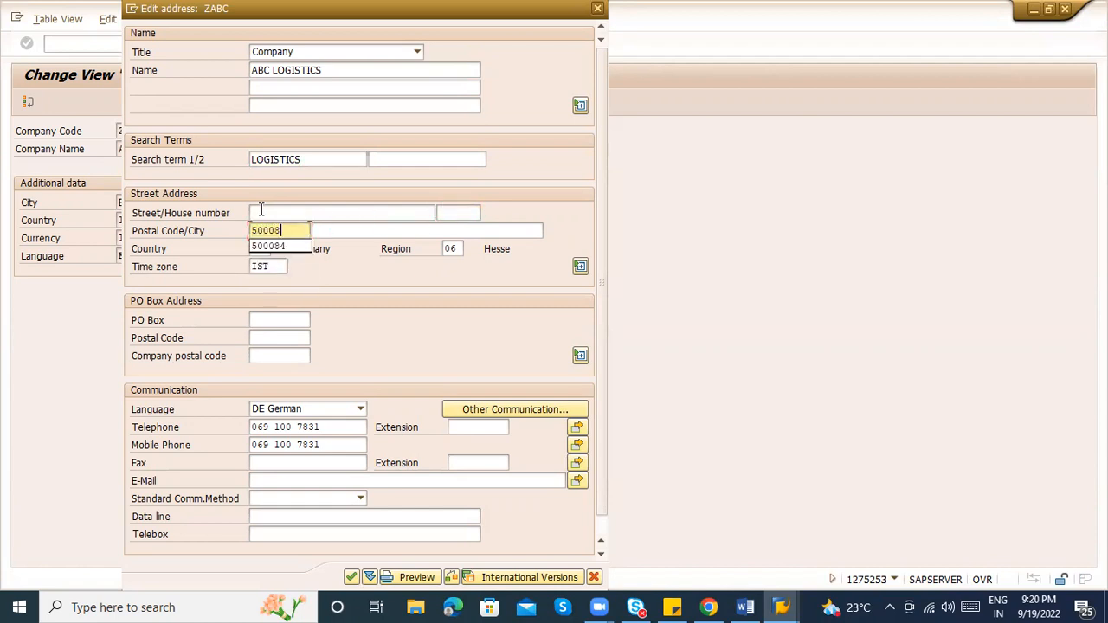
key("Tab")
type("BANG")
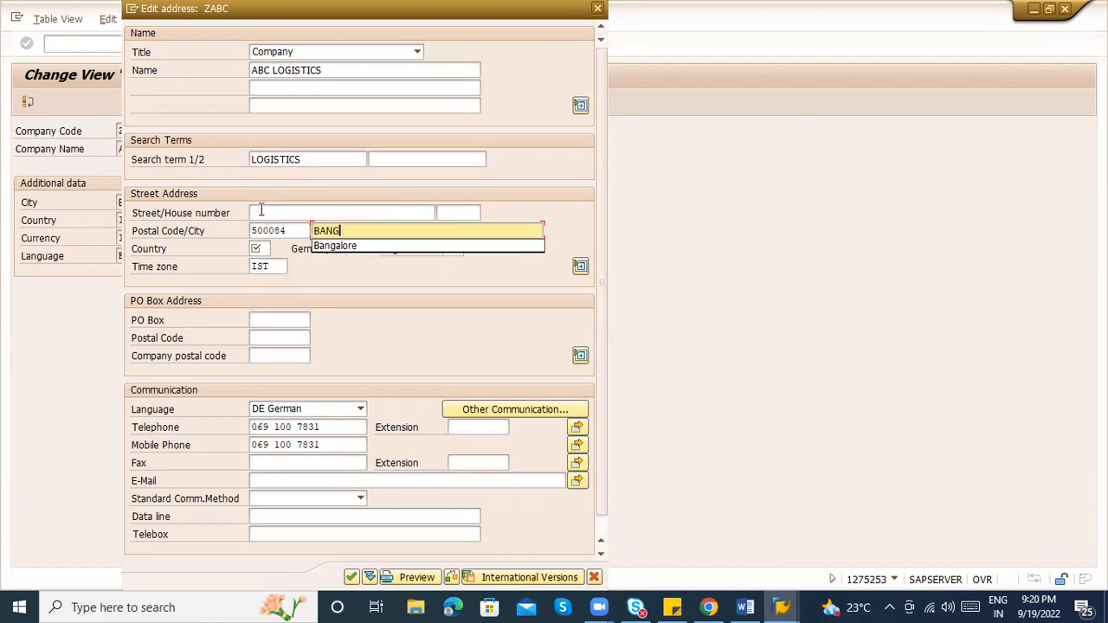
key("Down")
key("Tab")
type("IN")
key("Tab")
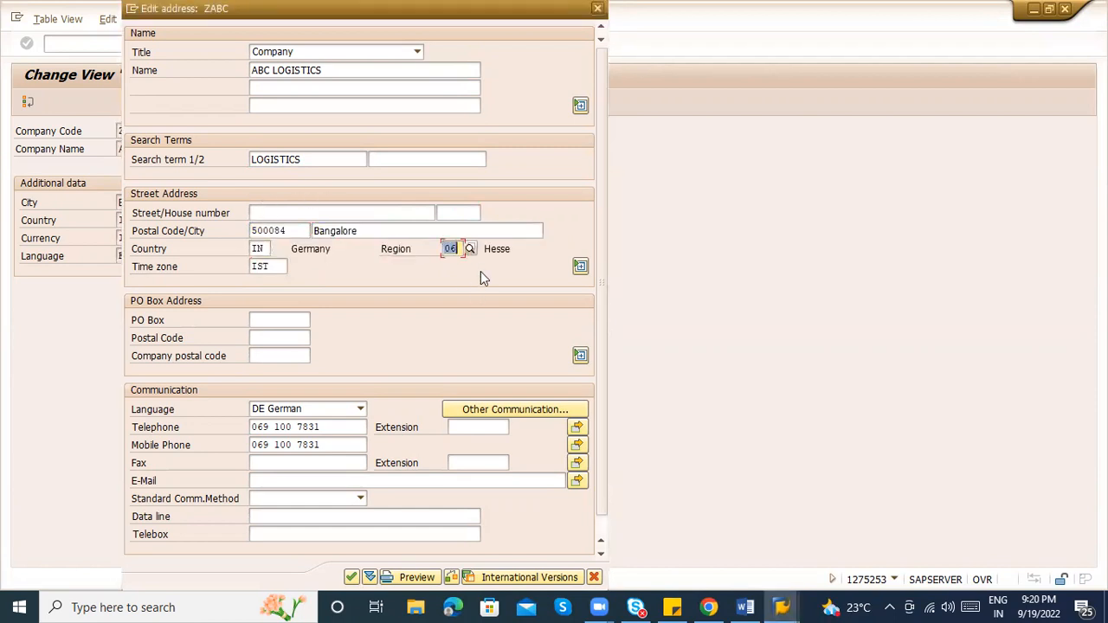
key("Return")
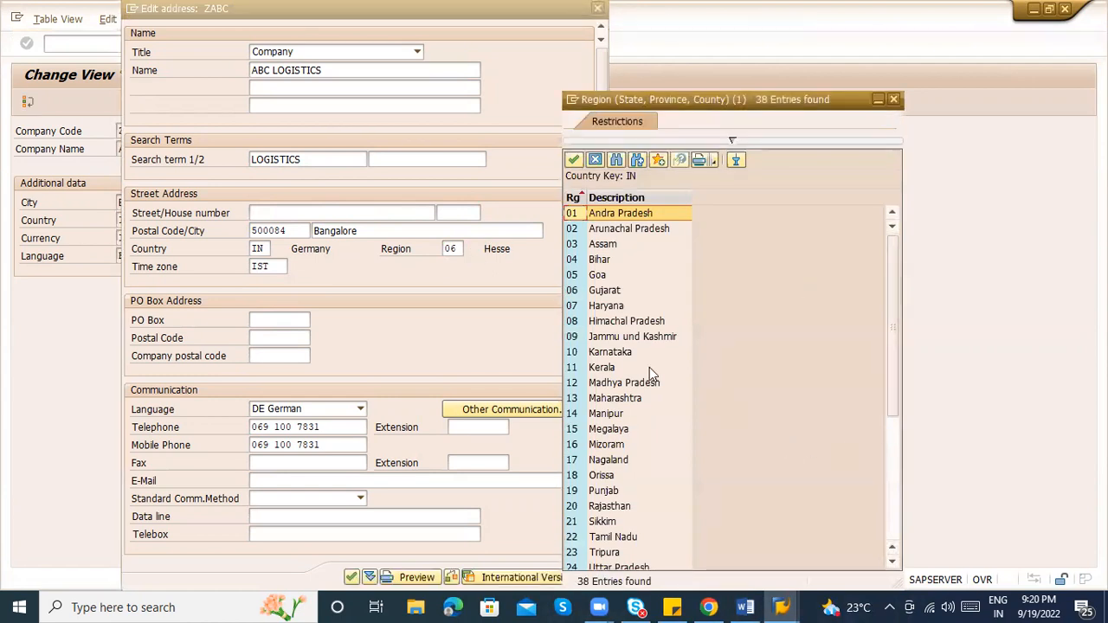
double_click(609, 351)
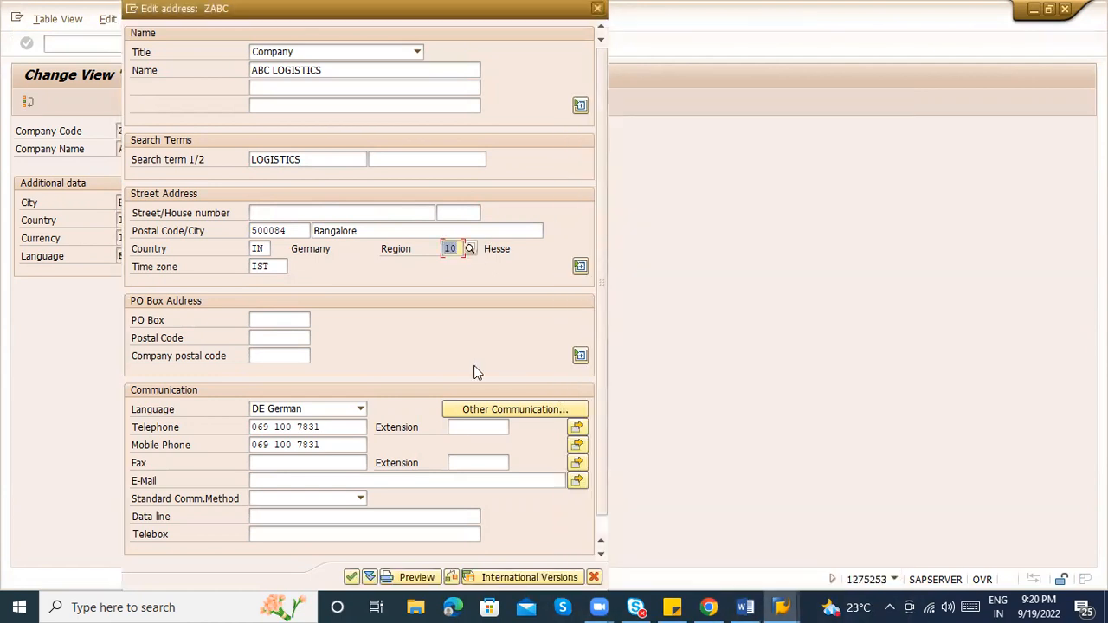
Set the language to English, clear the telephone and mobile numbers, and confirm the address
left_click(310, 411)
key("Down")
key("Down")
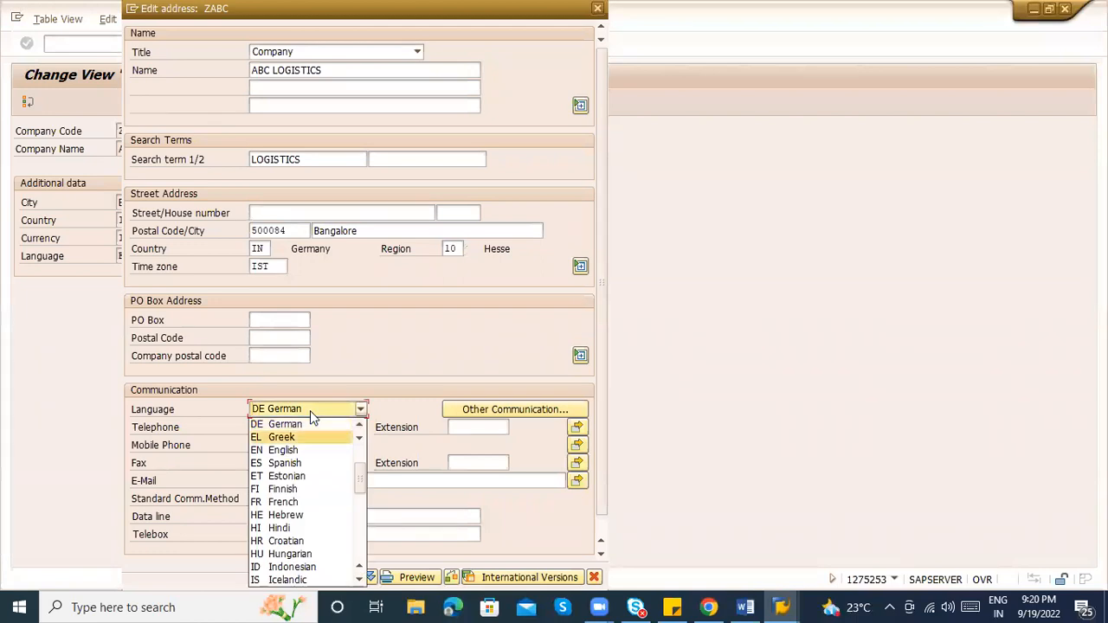
key("Return")
key("Tab")
key("Delete")
key("Tab")
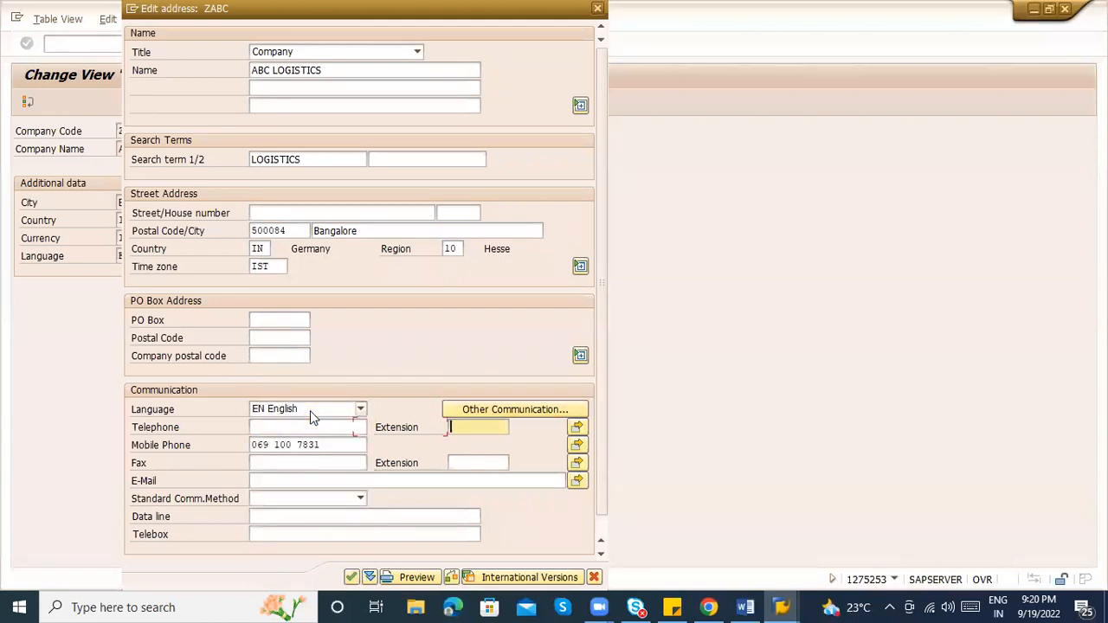
key("Tab")
key("Tab")
key("Delete")
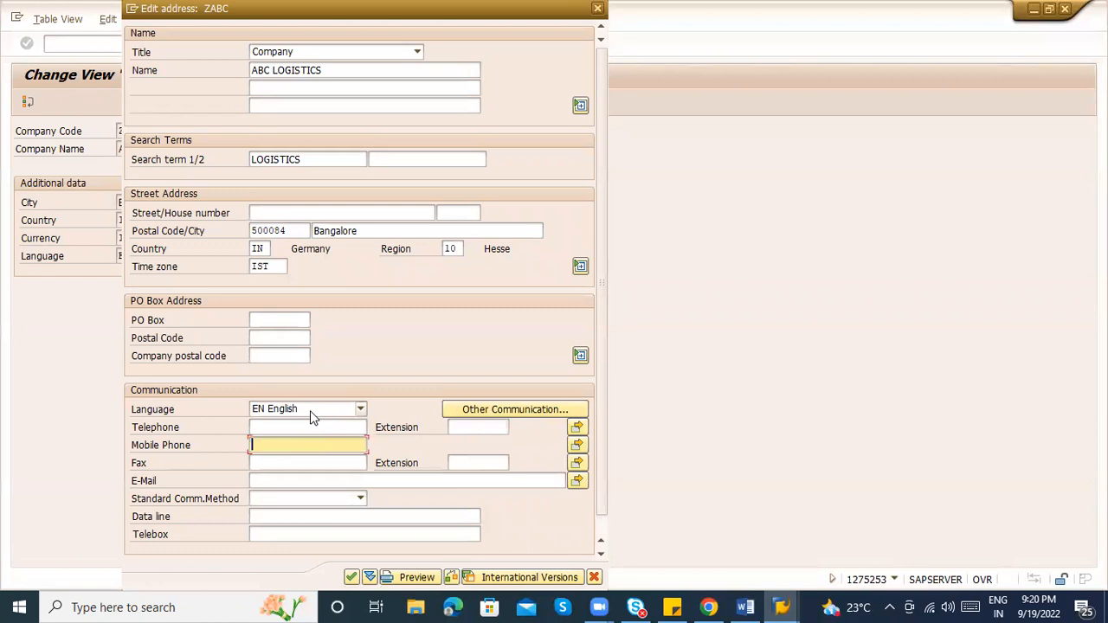
left_click(279, 476)
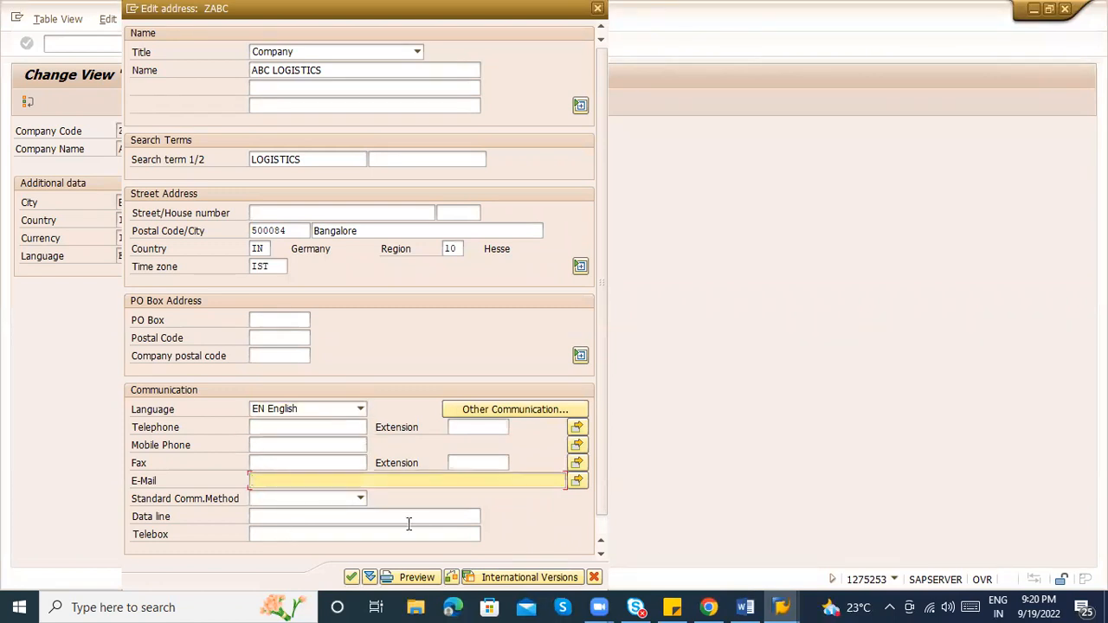
left_click(350, 578)
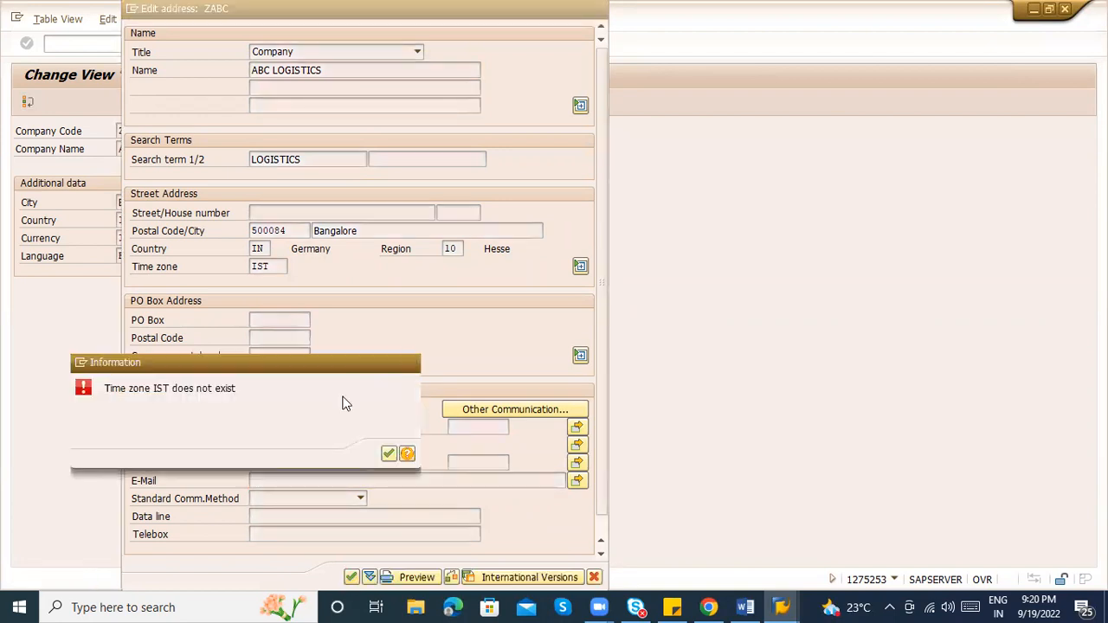
Clear the IST time zone error and give the ZABC address time zone INDIA
key("Return")
key("Return")
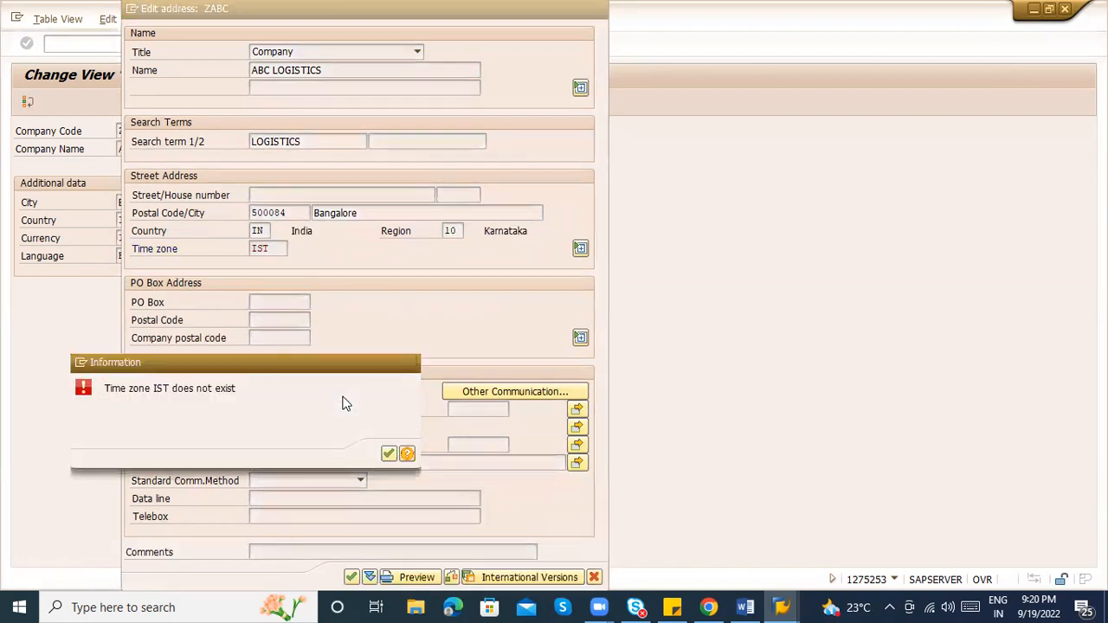
key("Return")
key("Return")
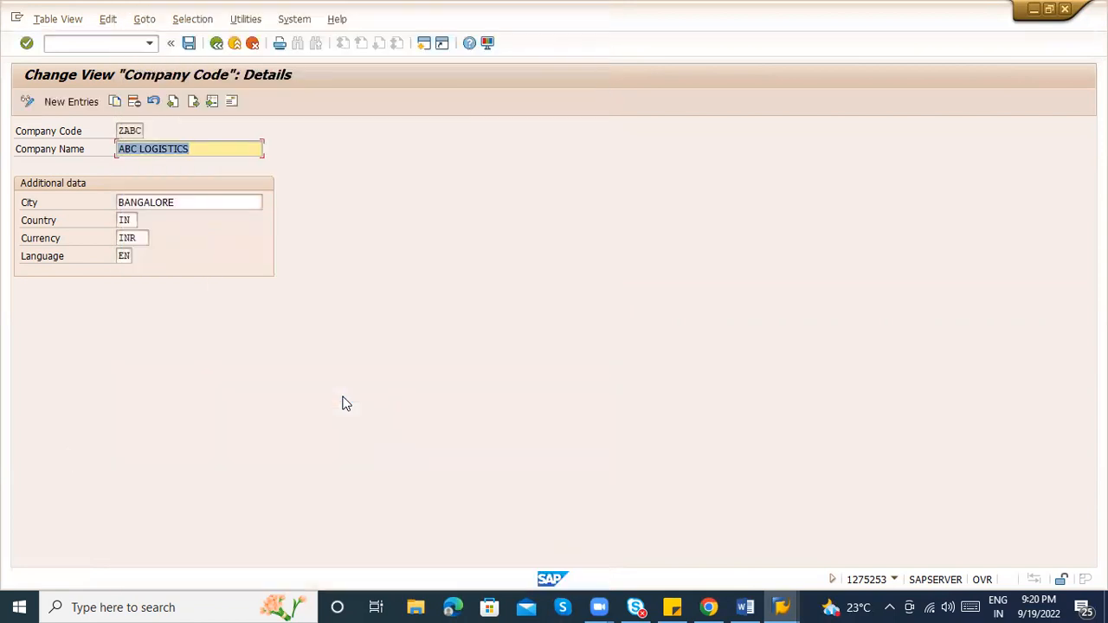
left_click(231, 102)
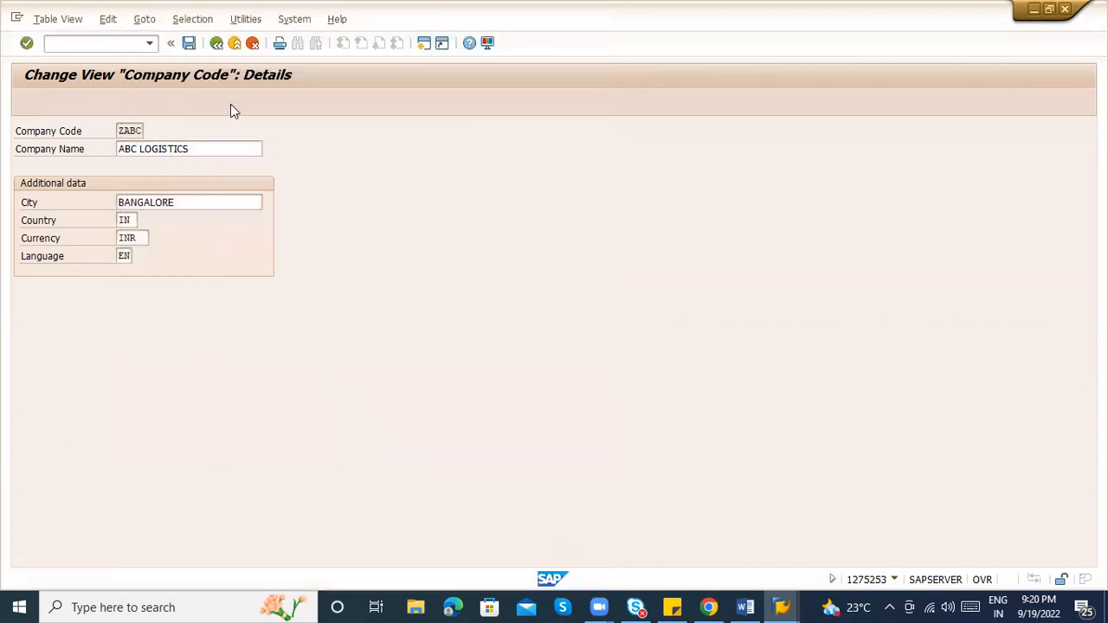
left_click(284, 248)
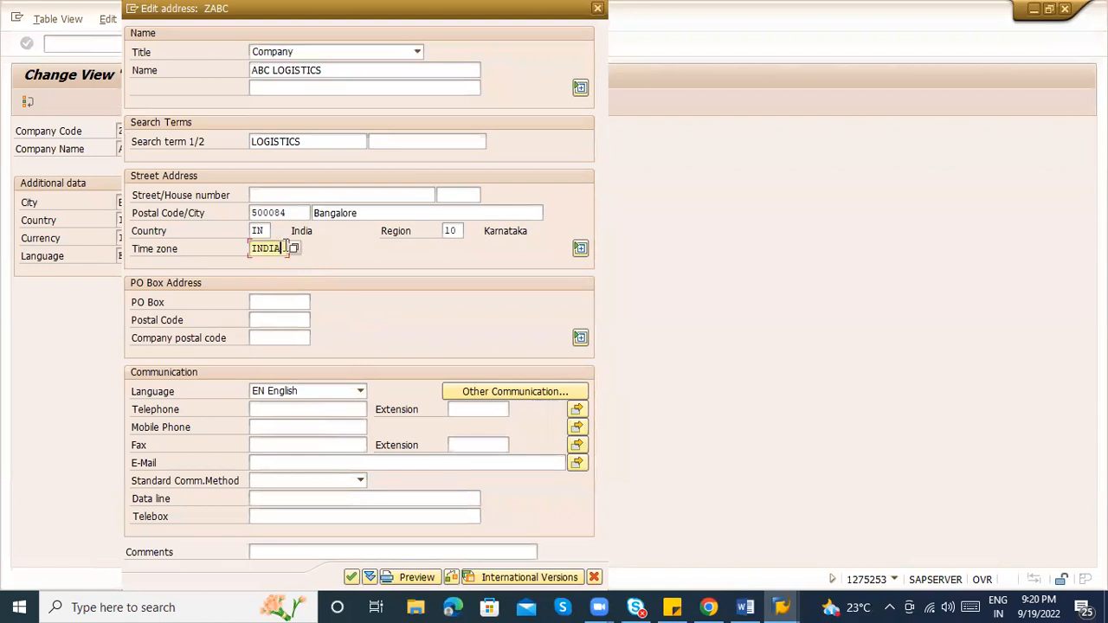
key("Return")
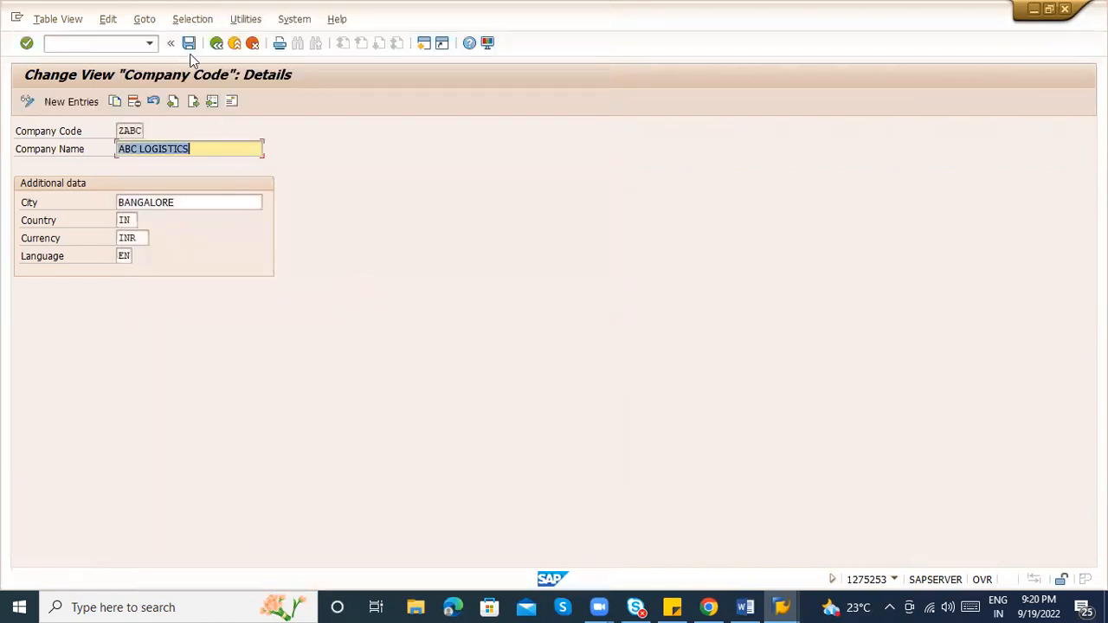
Save company code ZABC under customizing request ER7K900421
left_click(188, 44)
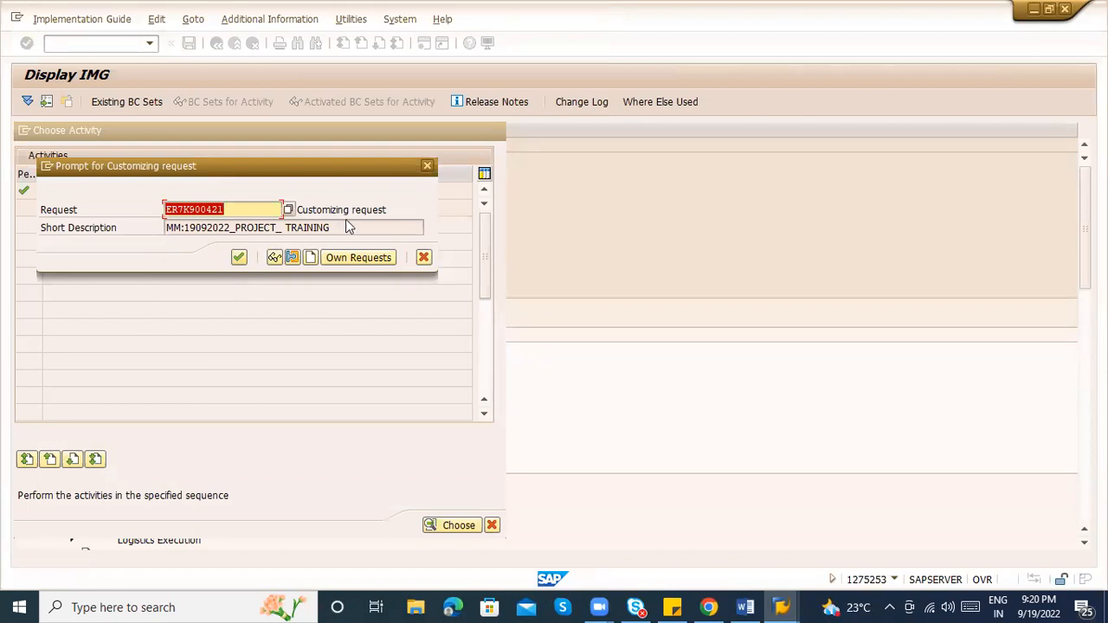
left_click_drag(331, 227, 238, 235)
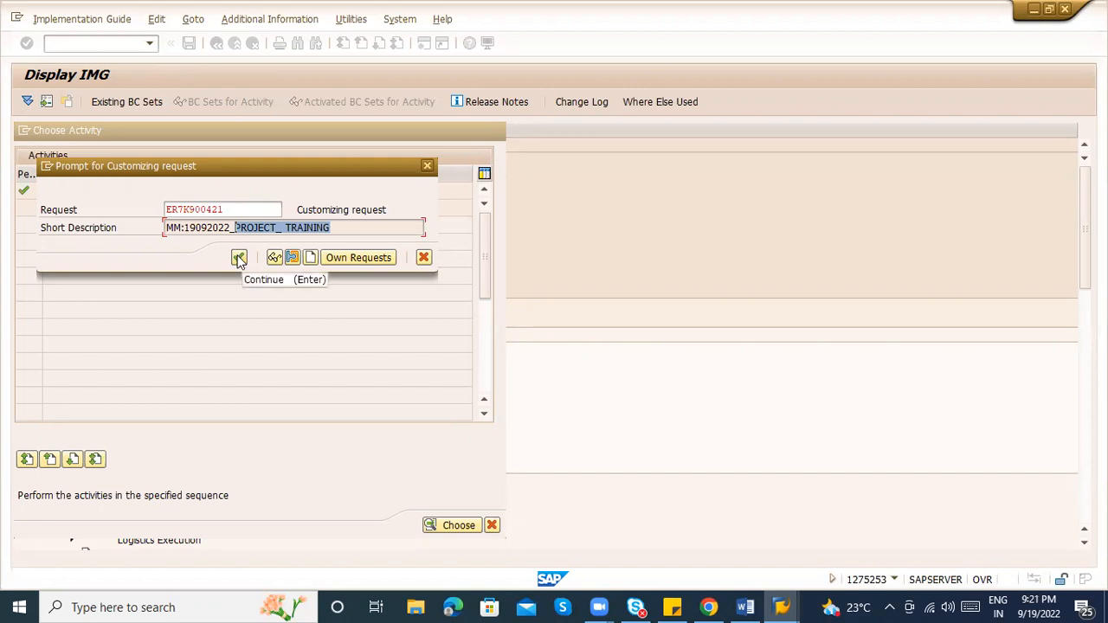
left_click(239, 258)
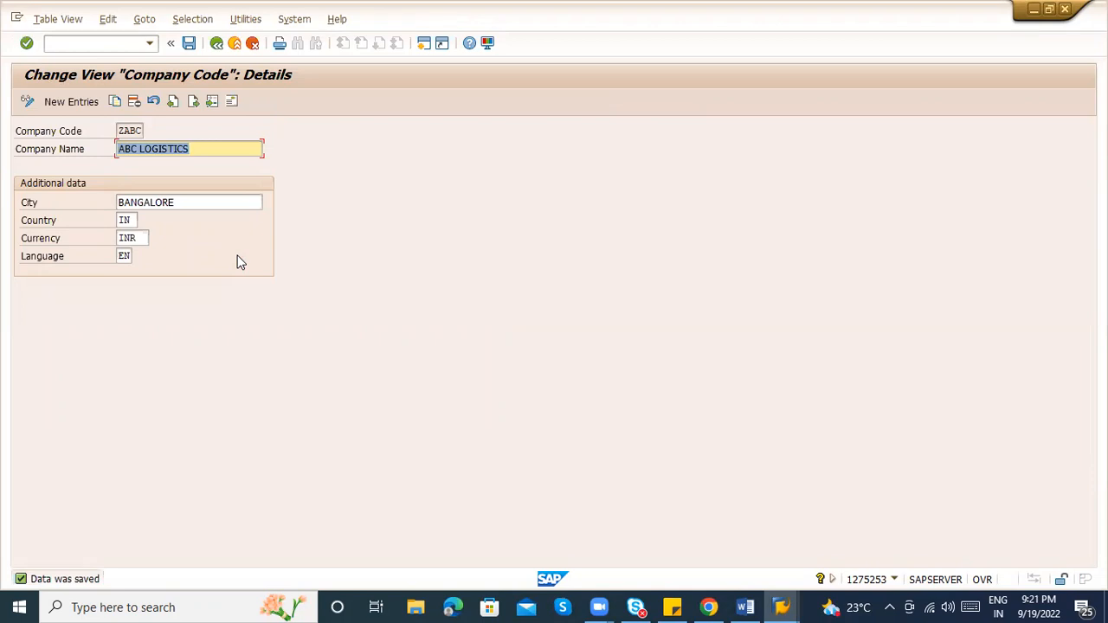
Leave the company code screens and return to the IMG guide
left_click(216, 45)
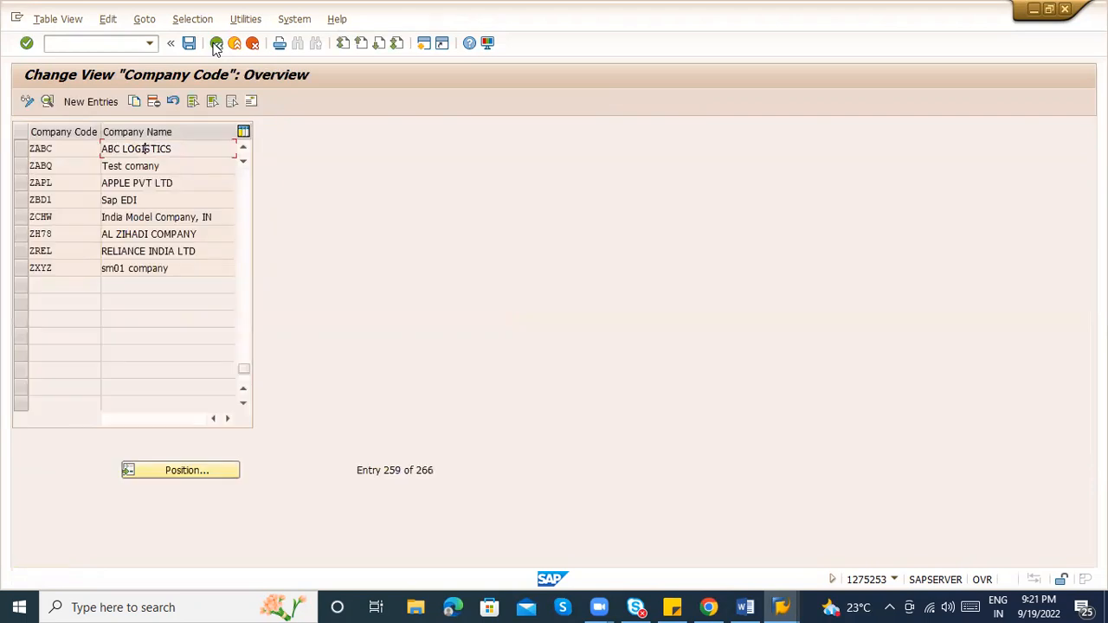
left_click(217, 45)
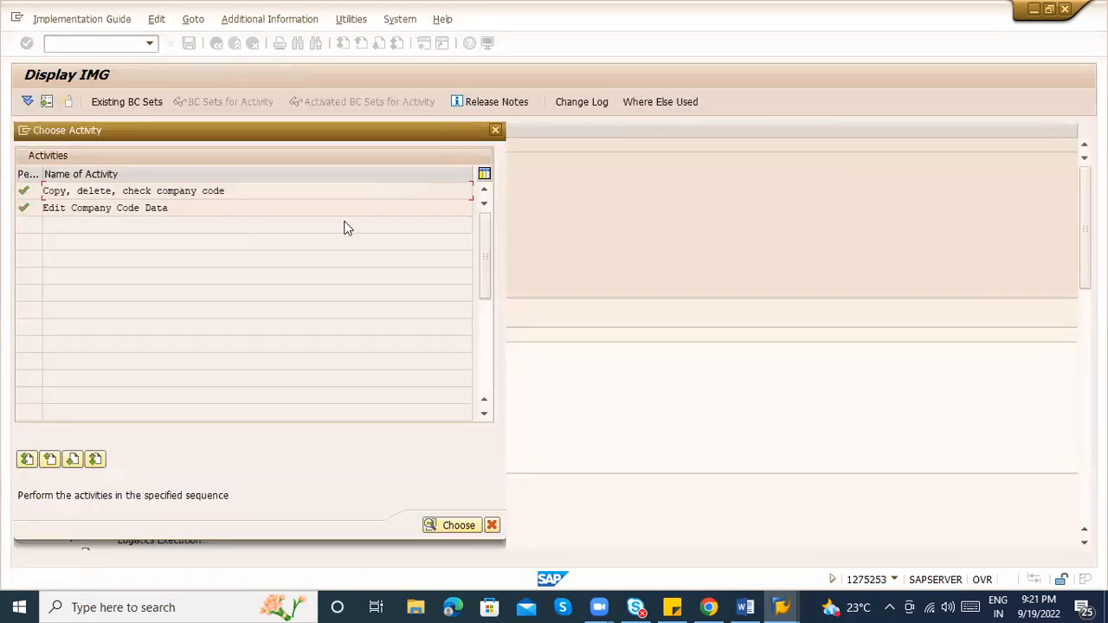
key("Escape")
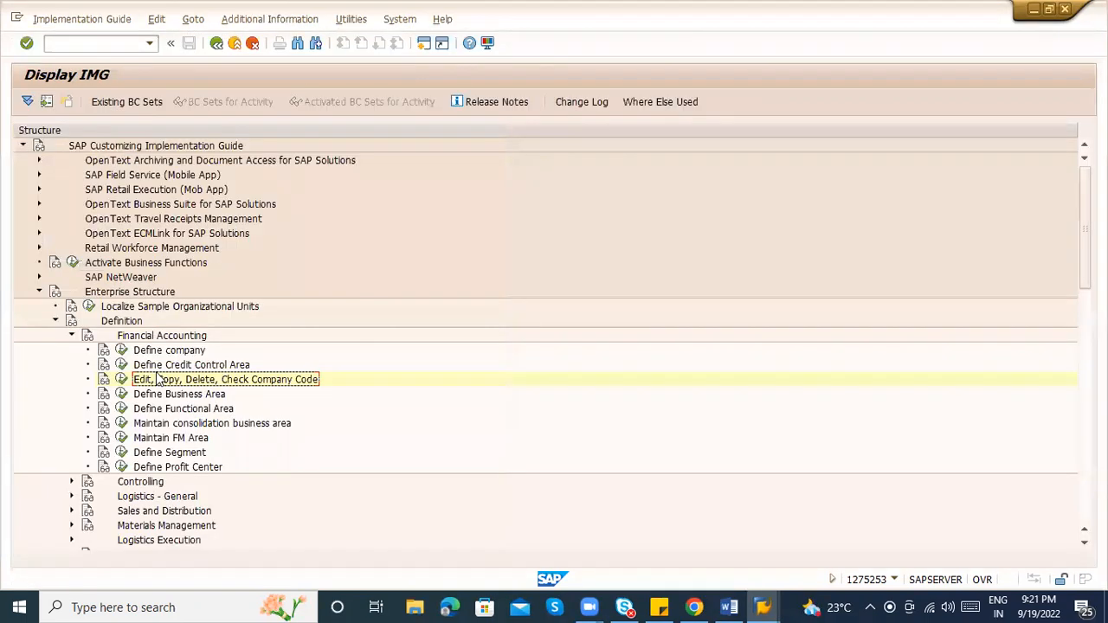
Collapse Financial Accounting and expand Logistics - General to show its plant activities
left_click(72, 336)
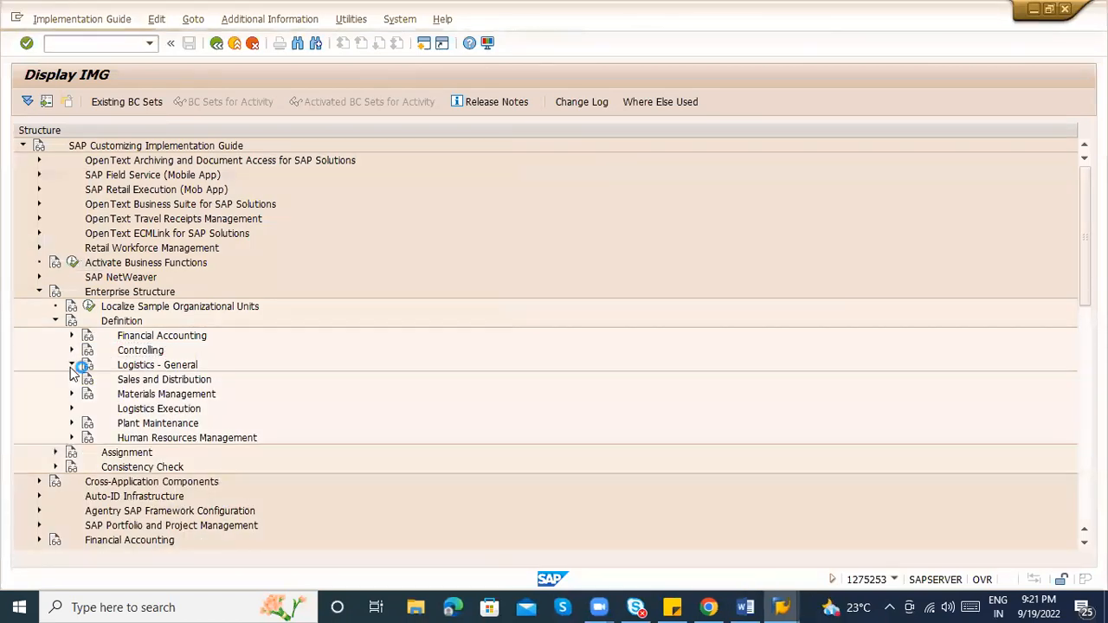
left_click(72, 365)
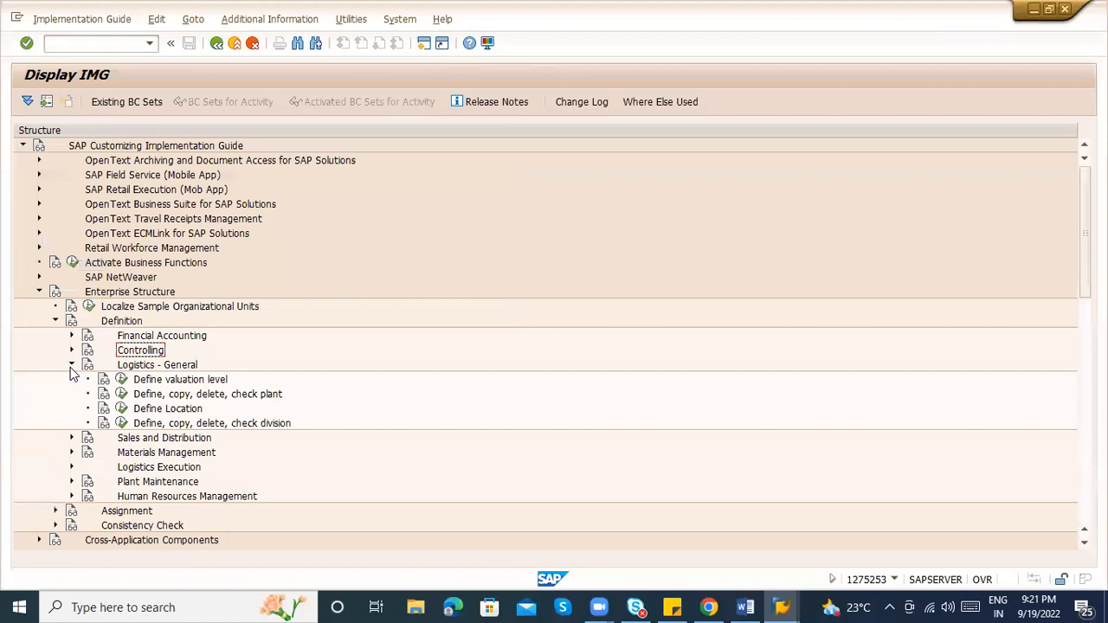
left_click(220, 396)
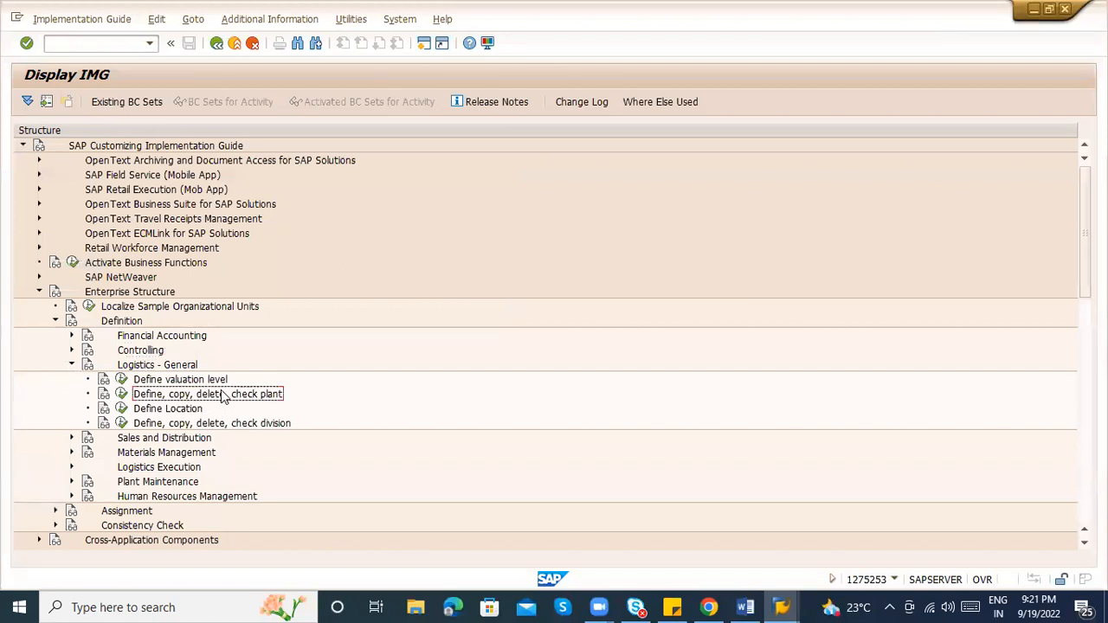
left_click(183, 383)
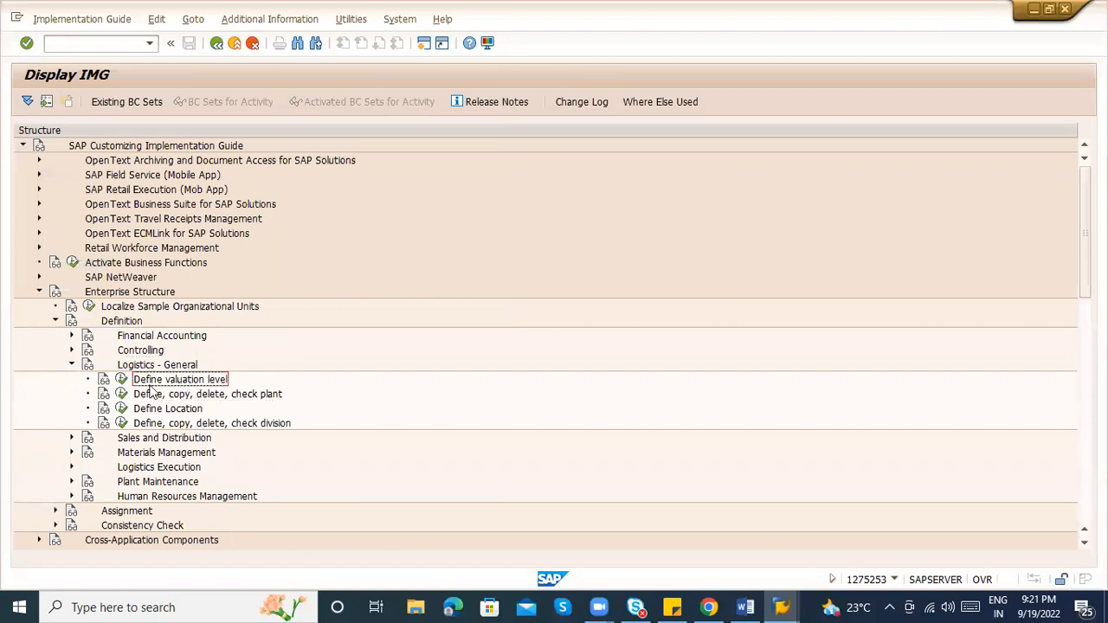
left_click(125, 381)
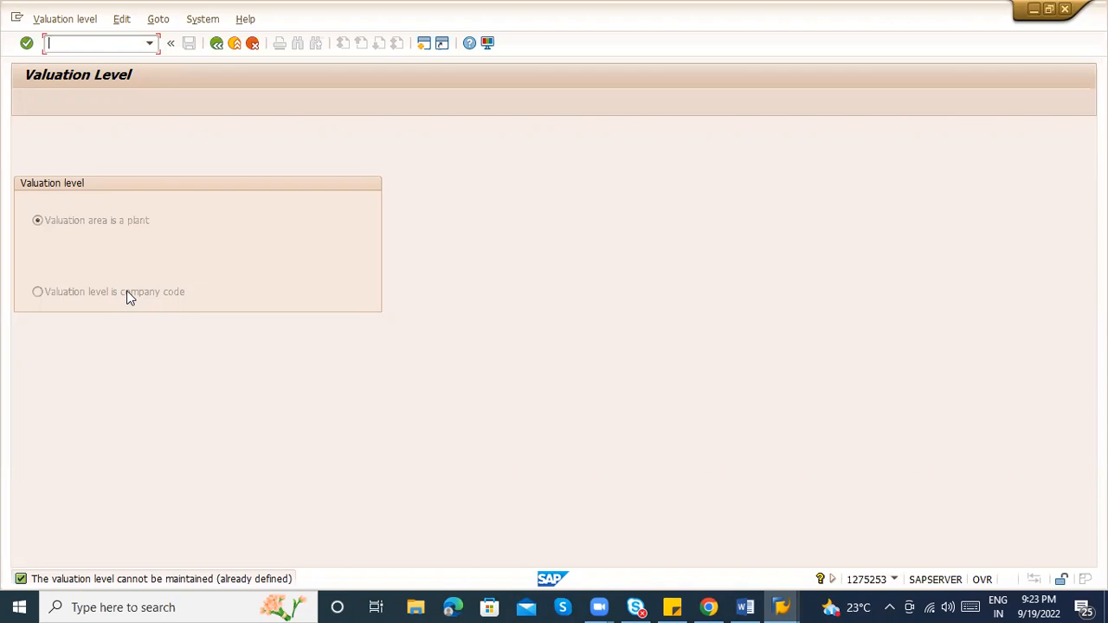
left_click(218, 47)
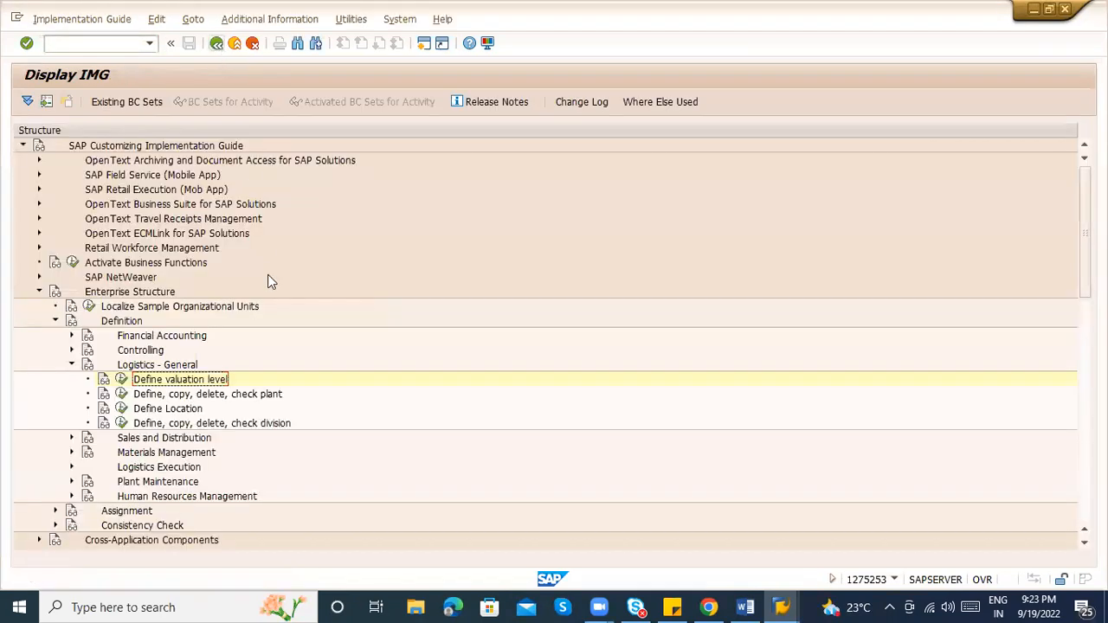
Open the Copy, delete, check plant workspace and bring the Word notes forward
left_click(121, 396)
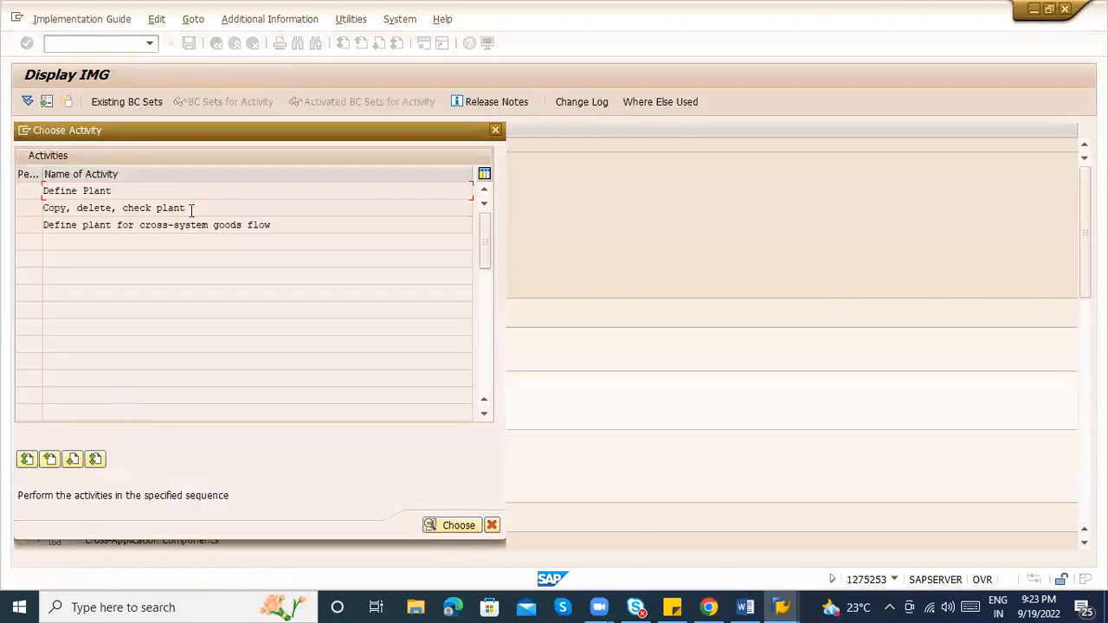
left_click(191, 208)
double_click(191, 212)
left_click(745, 601)
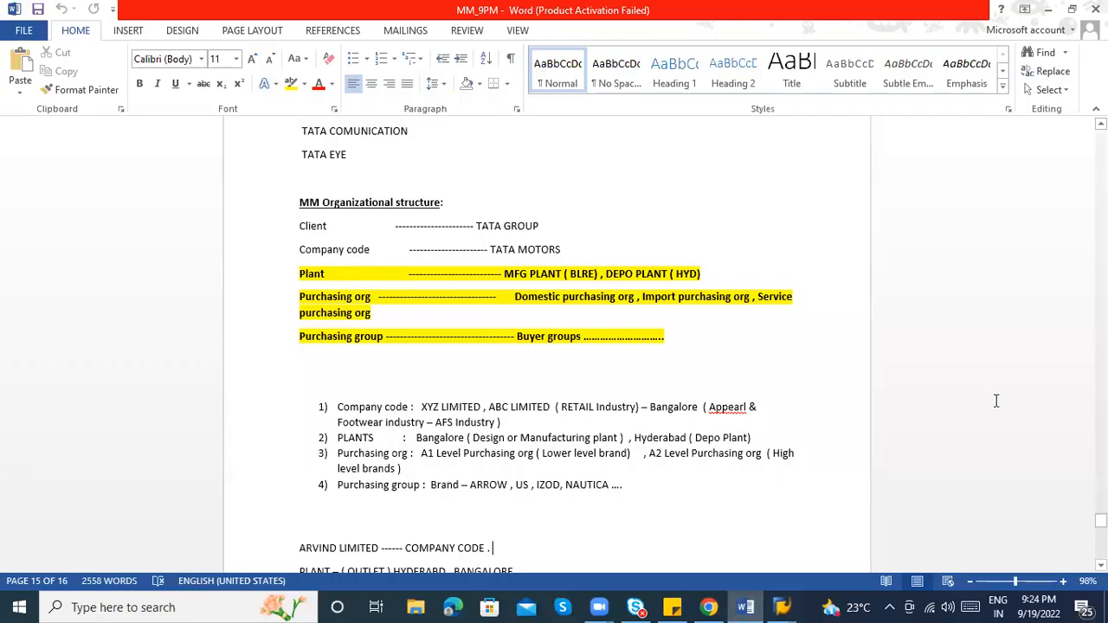
Add 'ZABC - ABC LOGISTICS', 'ZAB1 - Bangalore' and 'ZAB2 - Hyderabad' at the end of the notes
scroll(545, 346, "down", 10)
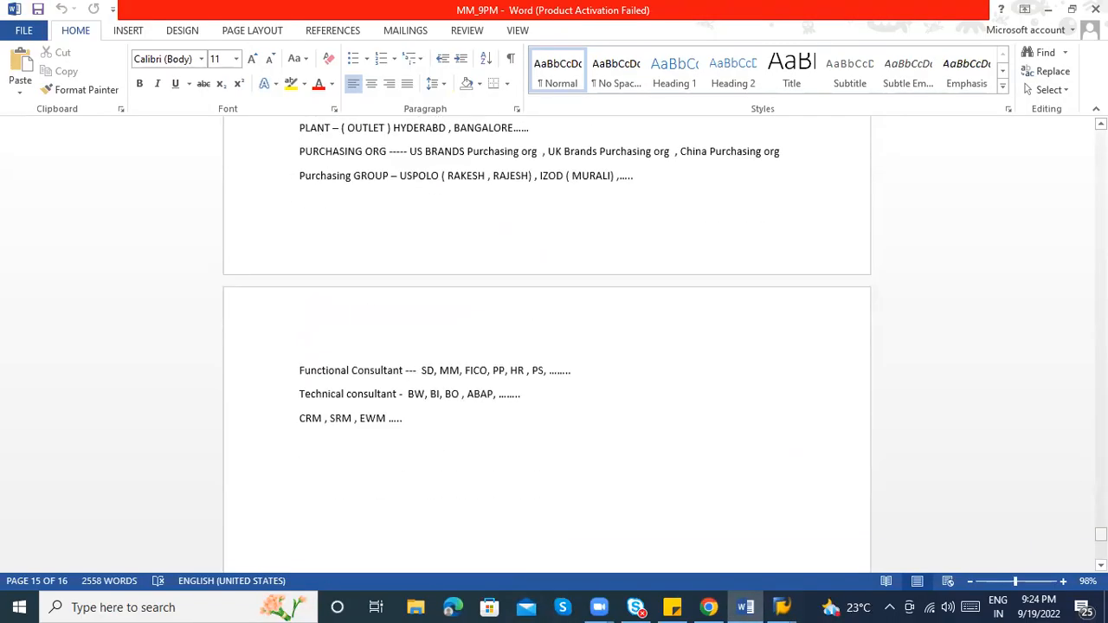
left_click(359, 478)
type("ZA")
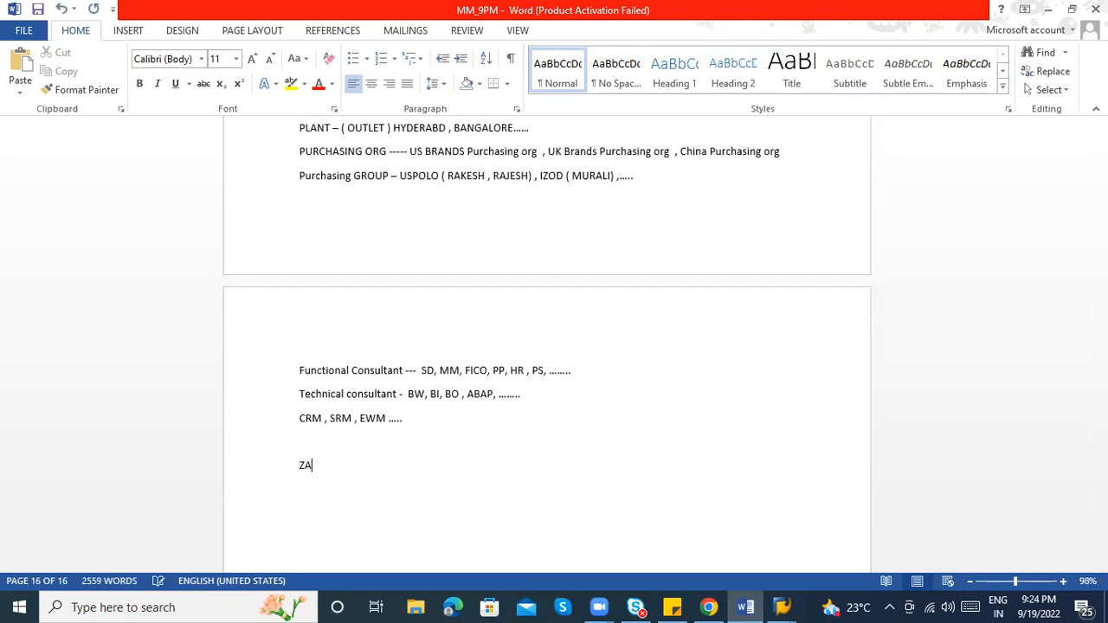
type("BC - ABC LOGISTICS")
key("Return")
key("alt+Tab")
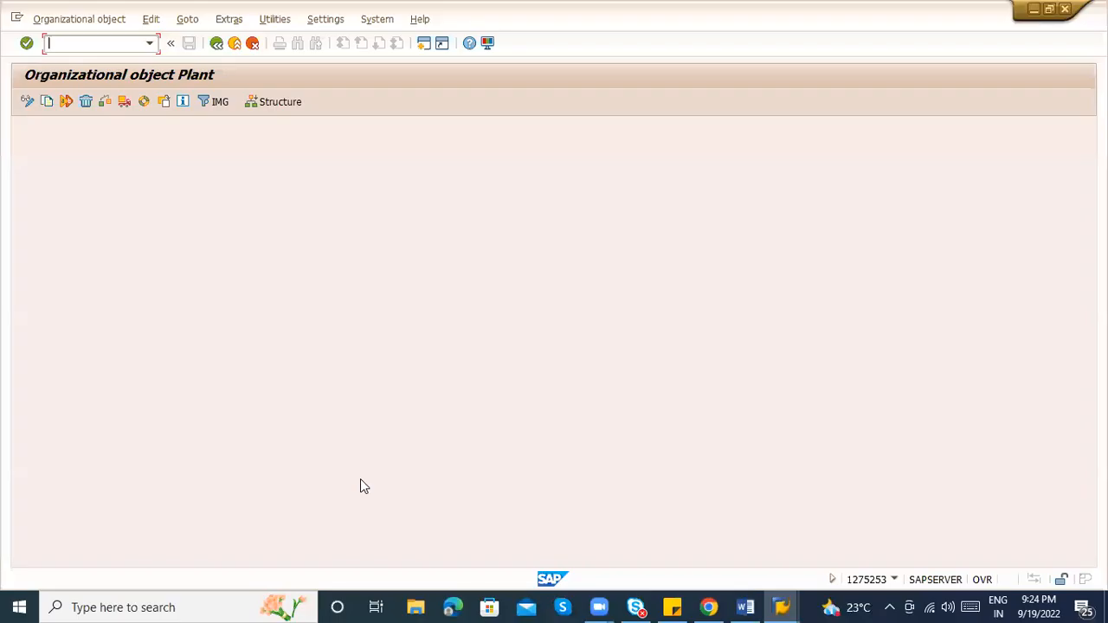
key("alt+Tab")
type("ZAB")
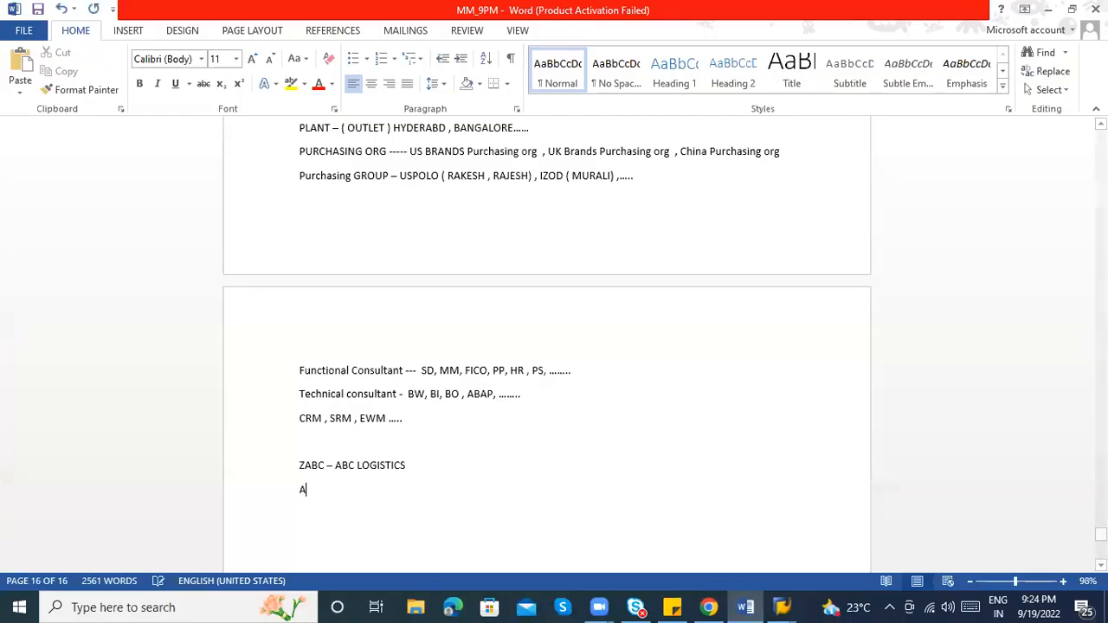
type("1 ")
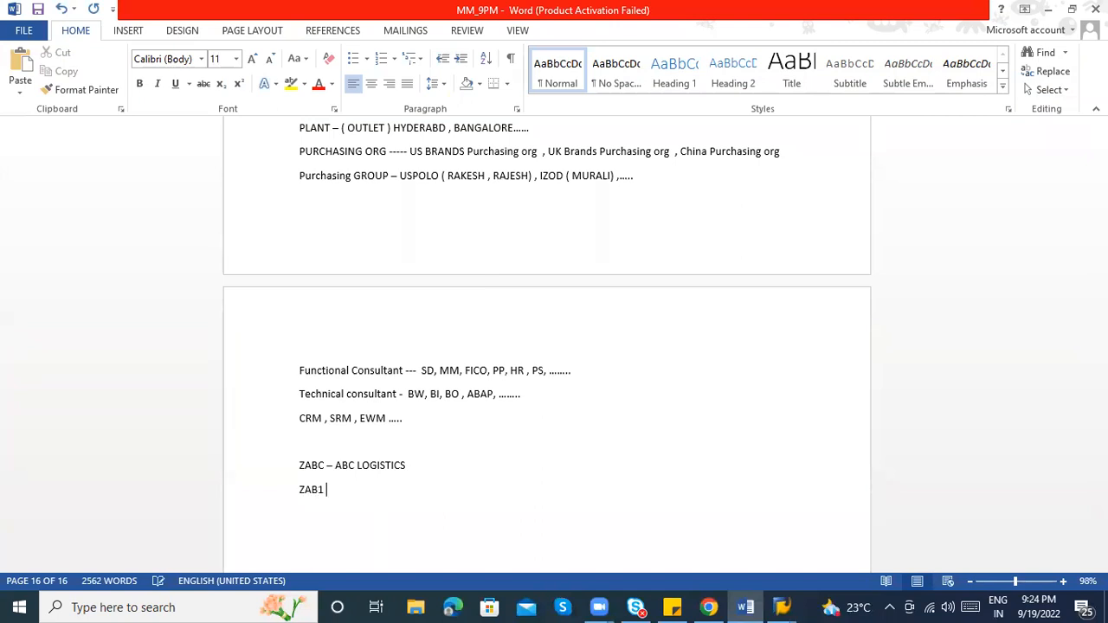
type("- Bangalore")
key("Return")
type("ZAB2 - HYDE")
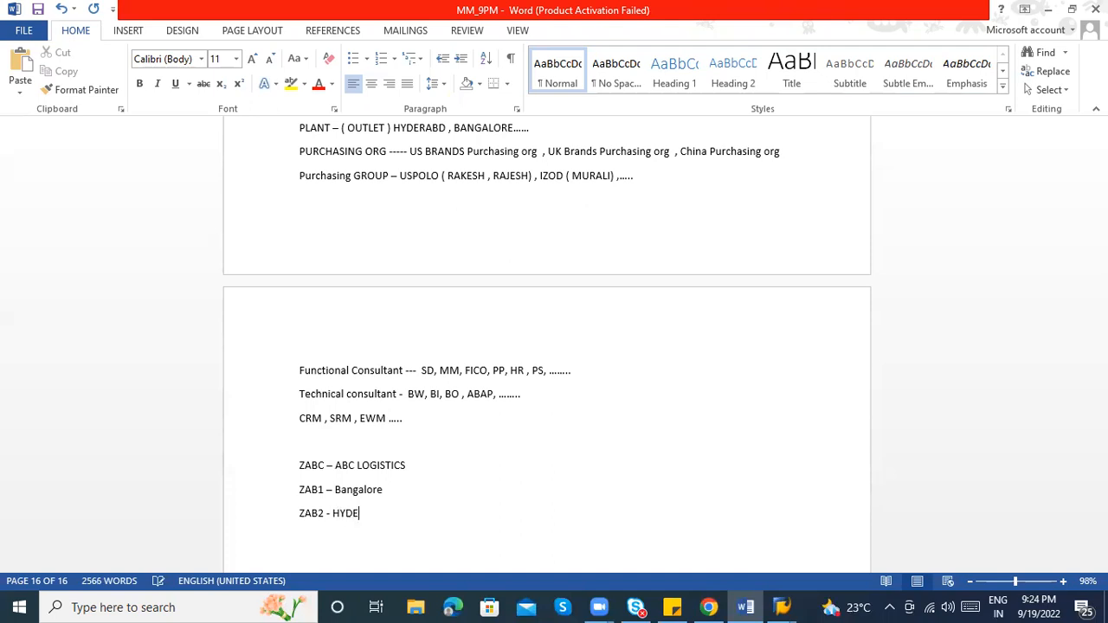
key("BackSpace")
key("BackSpace")
key("BackSpace")
type("yderabad")
key("alt+Tab")
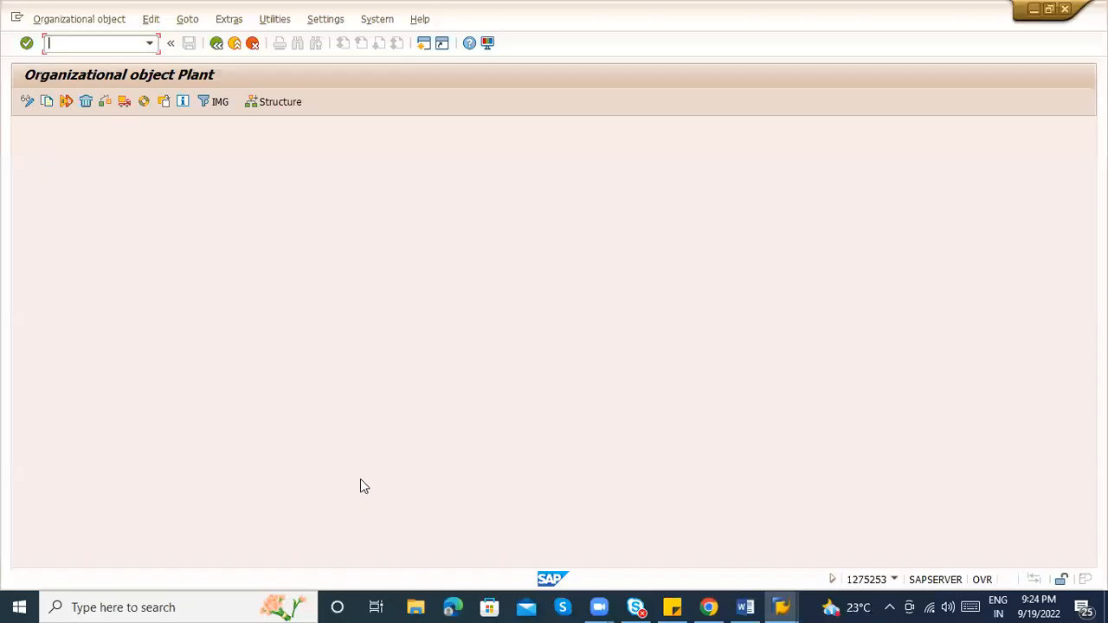
Copy plant 1100 to ZAB1, transporting number ranges under the customizing request
left_click(43, 105)
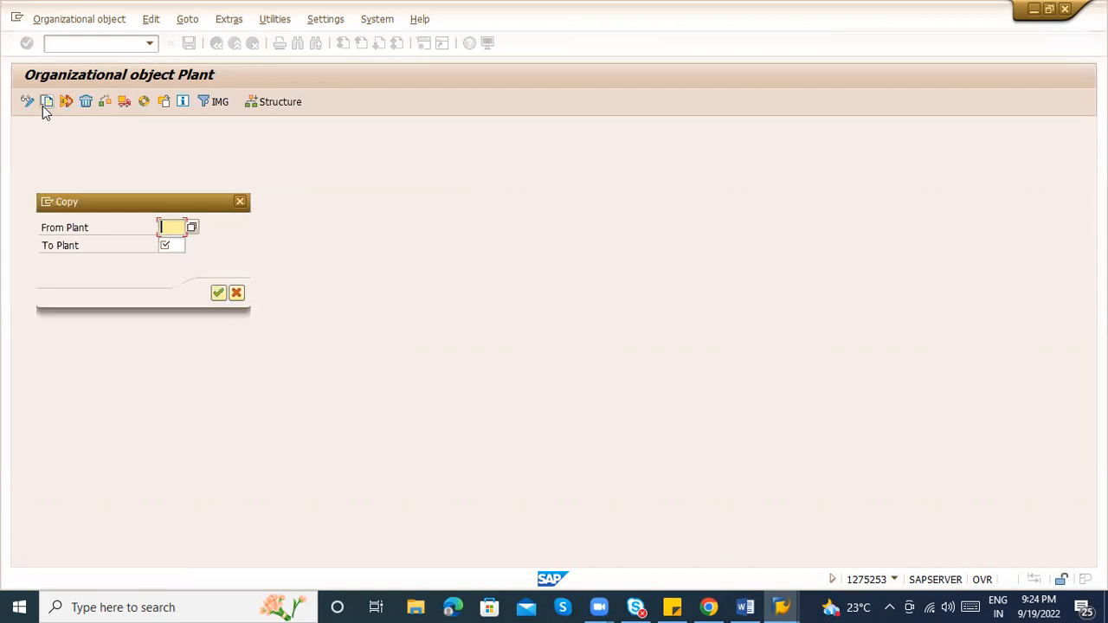
type("1100")
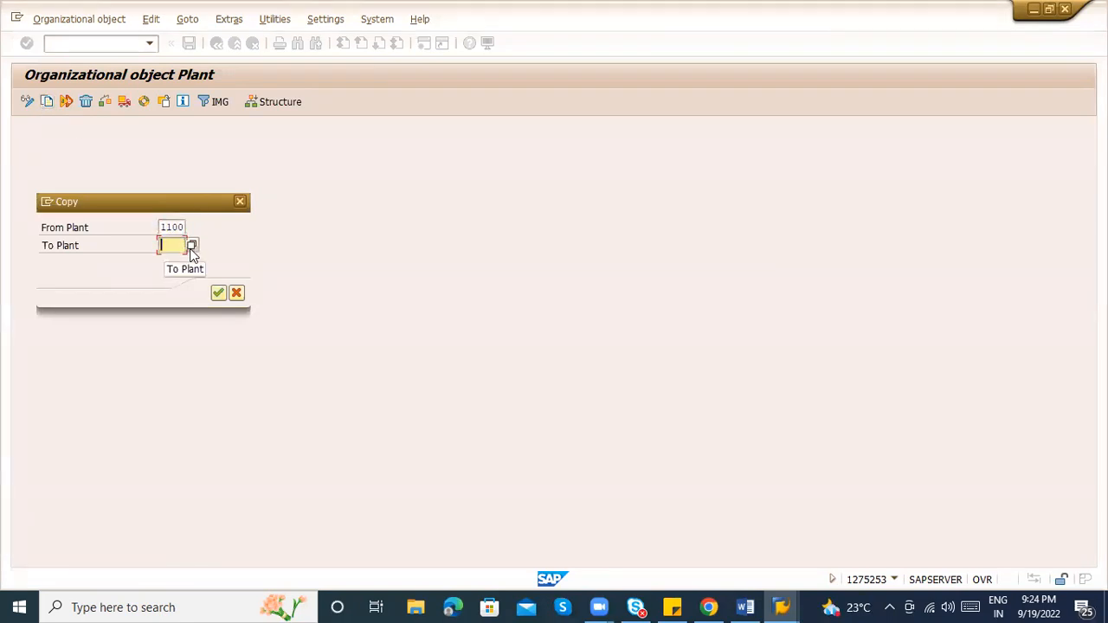
key("alt+Tab")
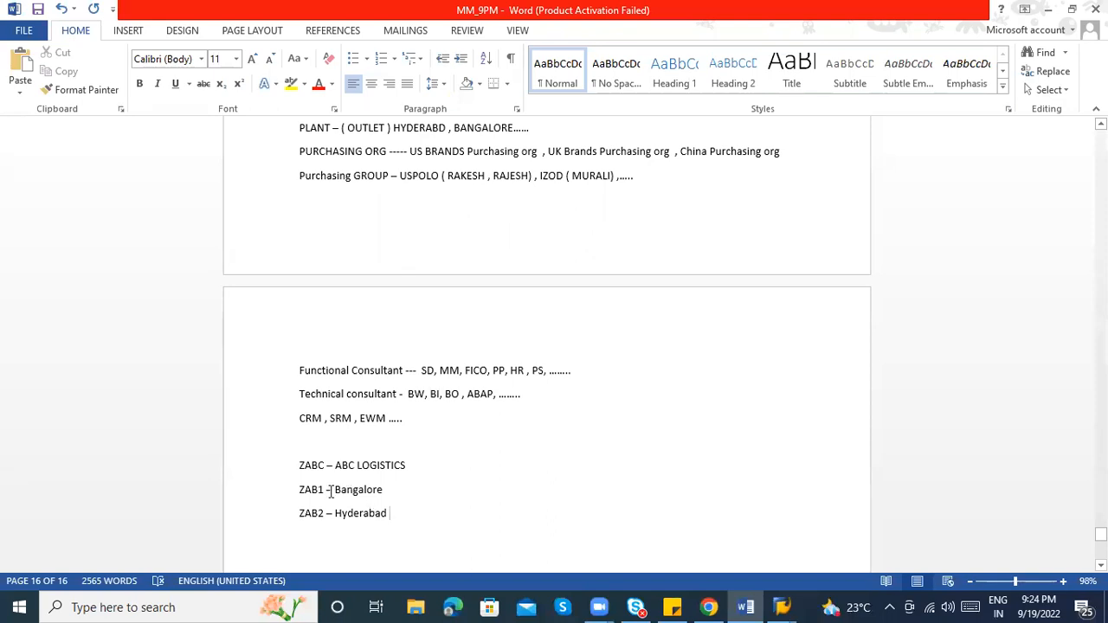
key("alt+Tab")
type("ZAB")
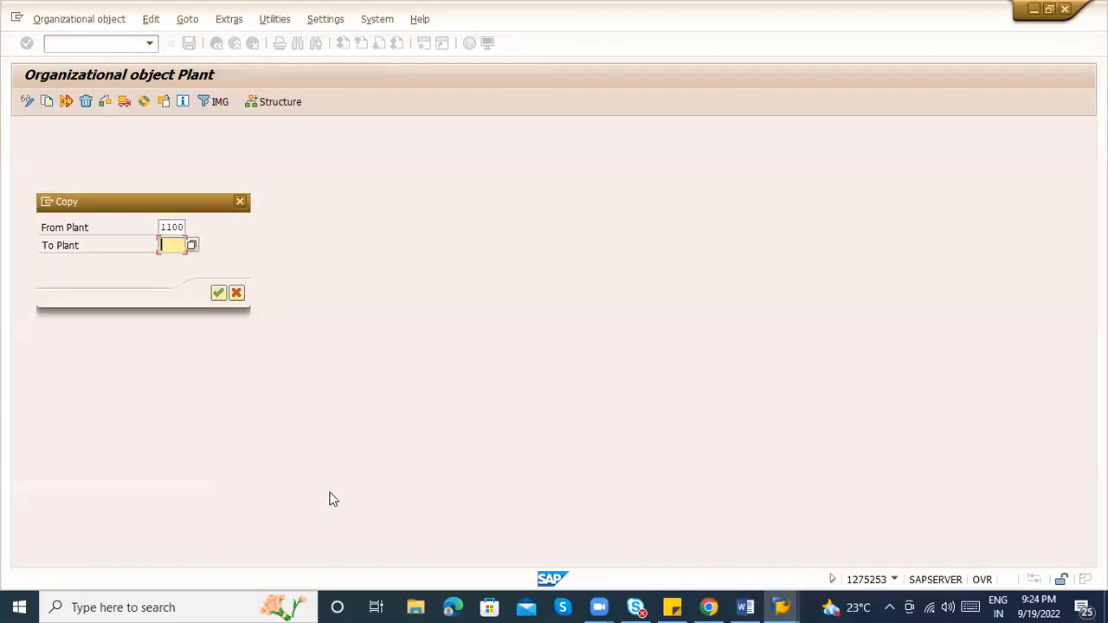
type("1")
key("Return")
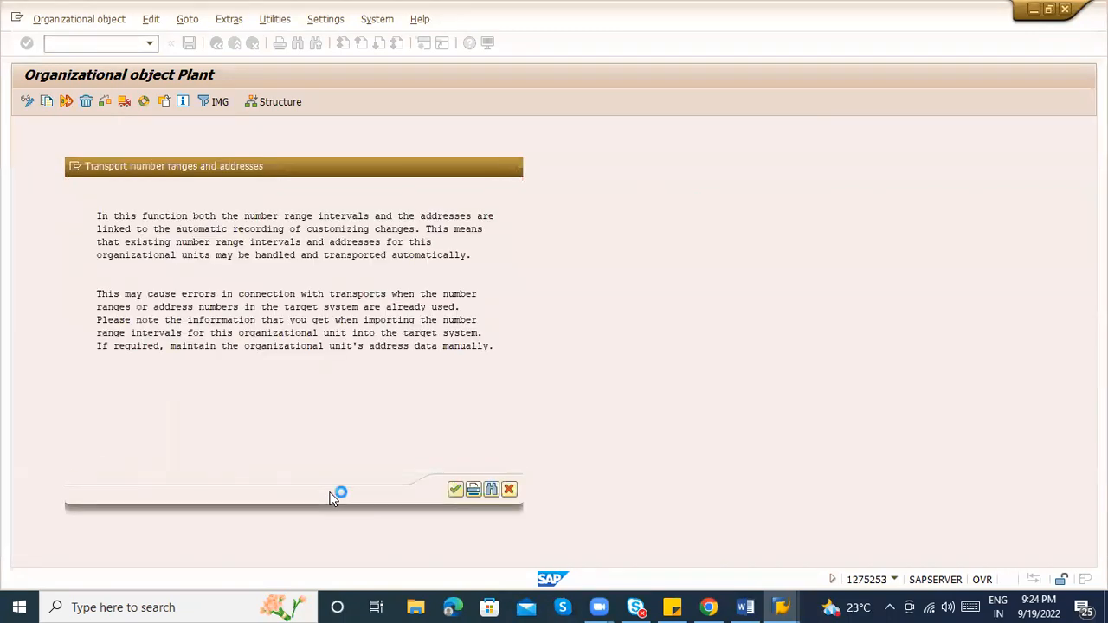
key("Return")
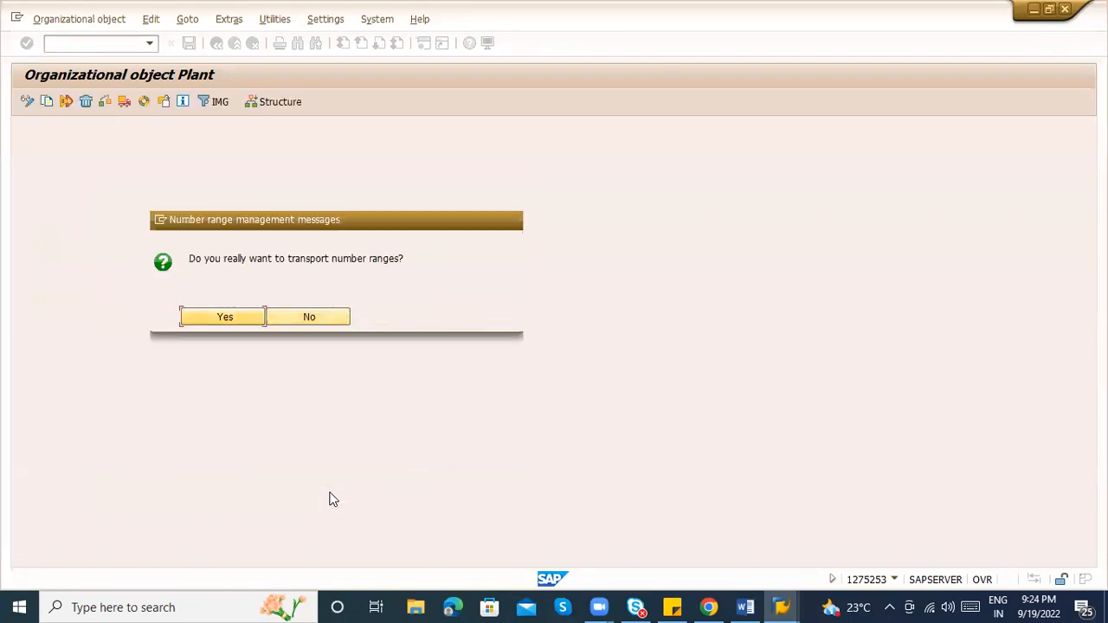
key("Return")
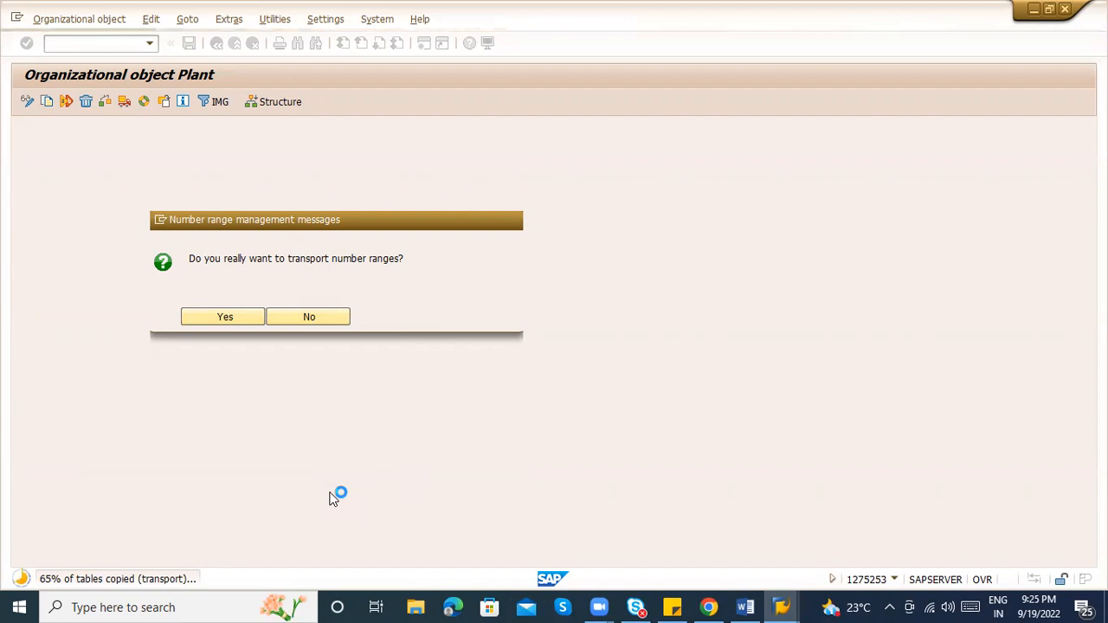
key("Return")
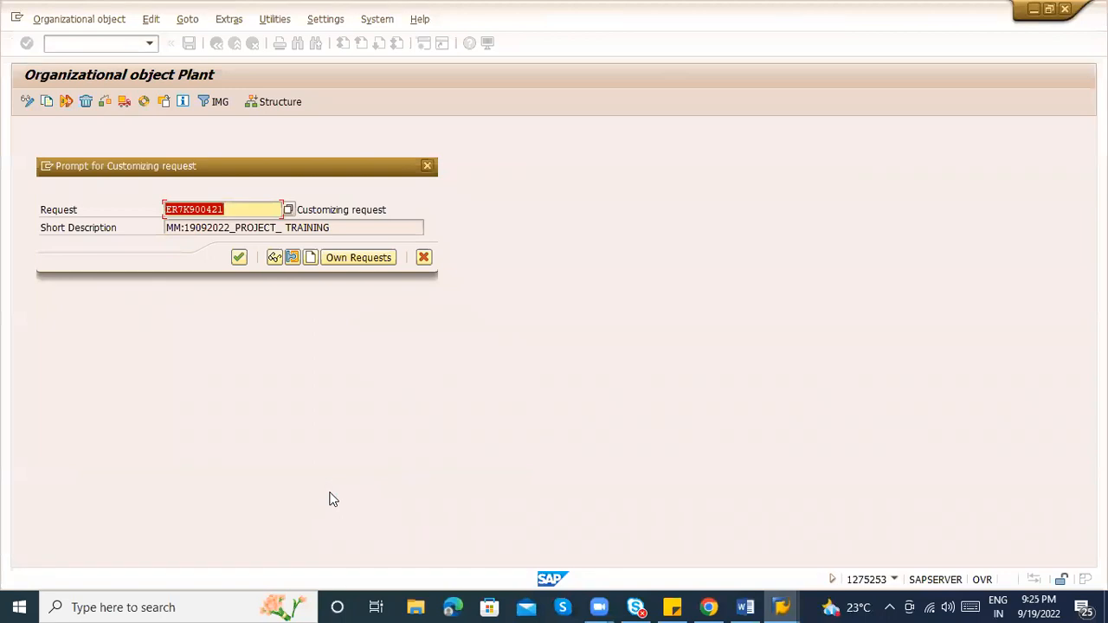
key("Return")
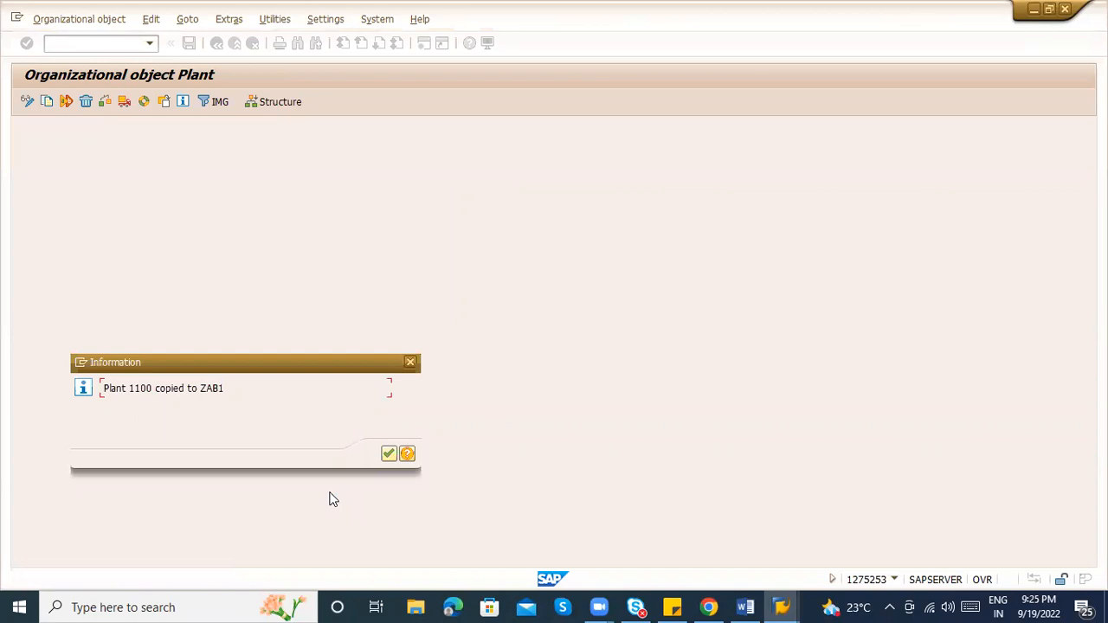
key("Return")
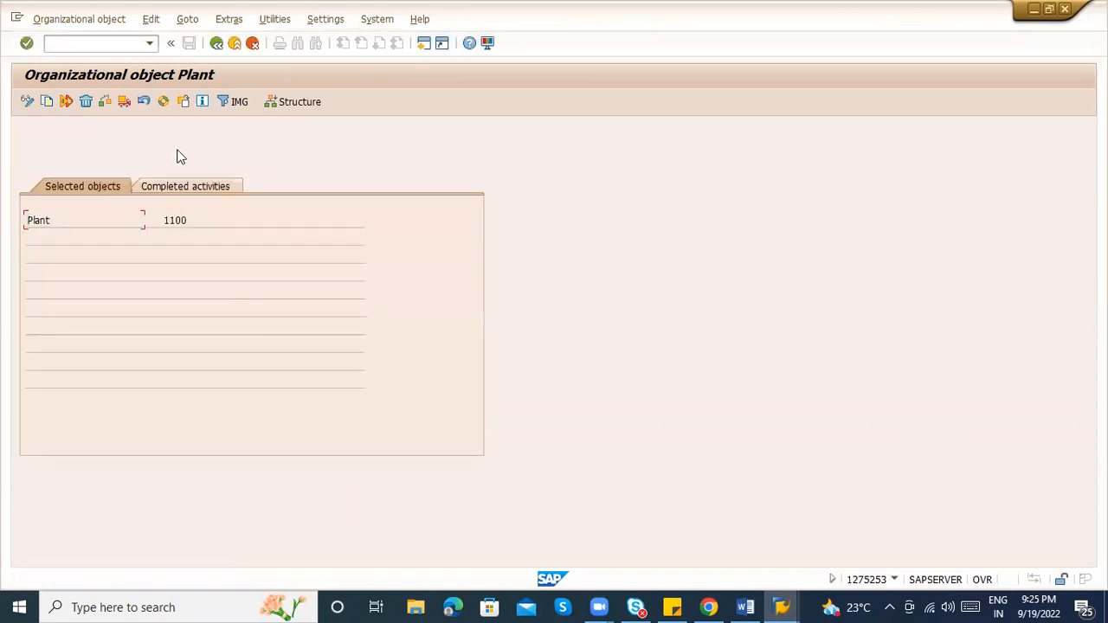
Review the completed copy entry and check the plant codes in the Word notes
left_click(185, 184)
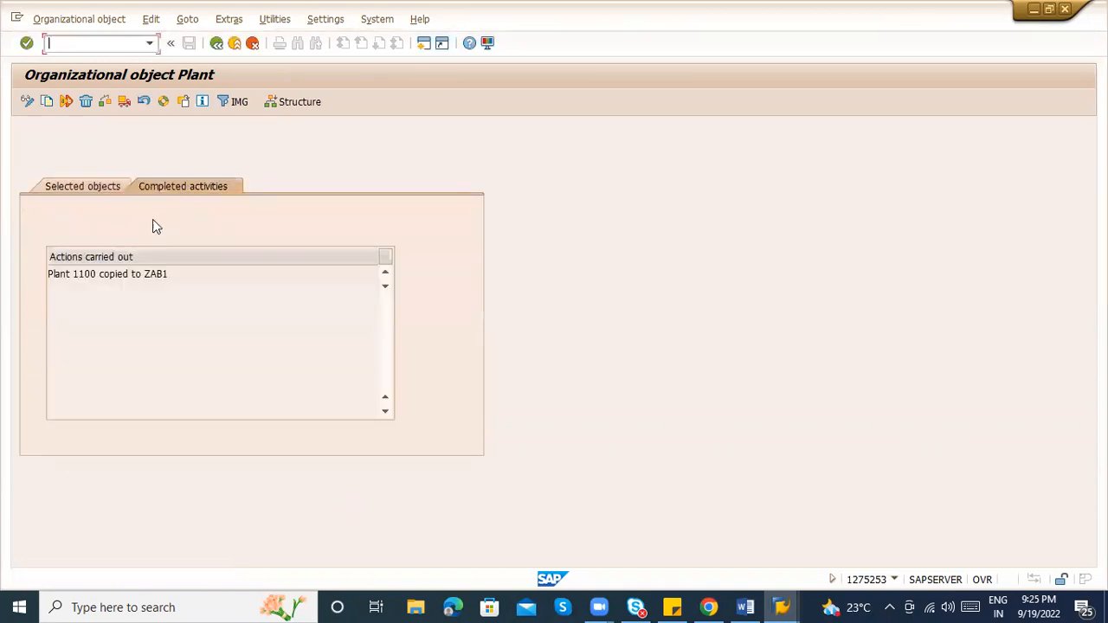
left_click_drag(170, 274, 69, 275)
left_click(97, 275)
key("alt+Tab")
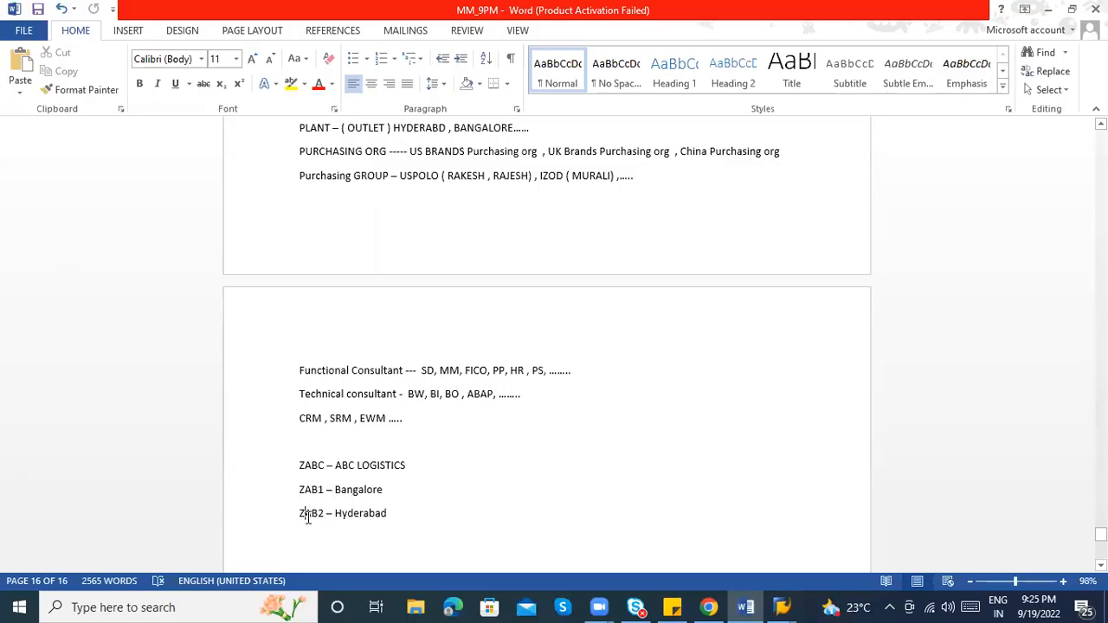
key("alt+Tab")
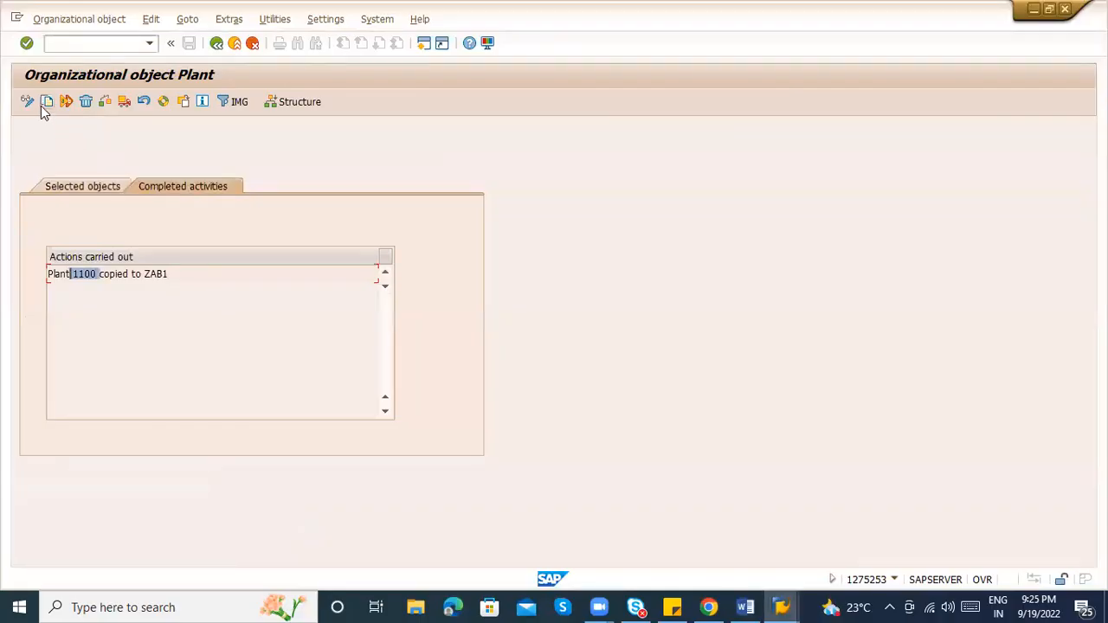
Copy plant 1100 to ZAB2, accepting number range transport and the customizing request
left_click(45, 104)
type("1100")
key("Tab")
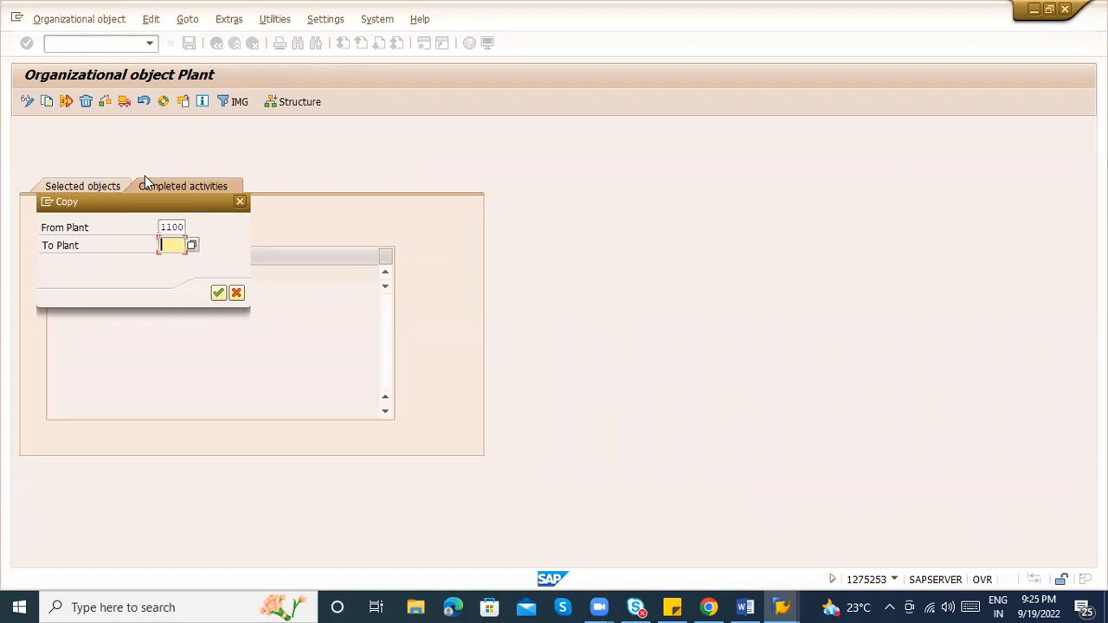
type("ZAB2")
key("Return")
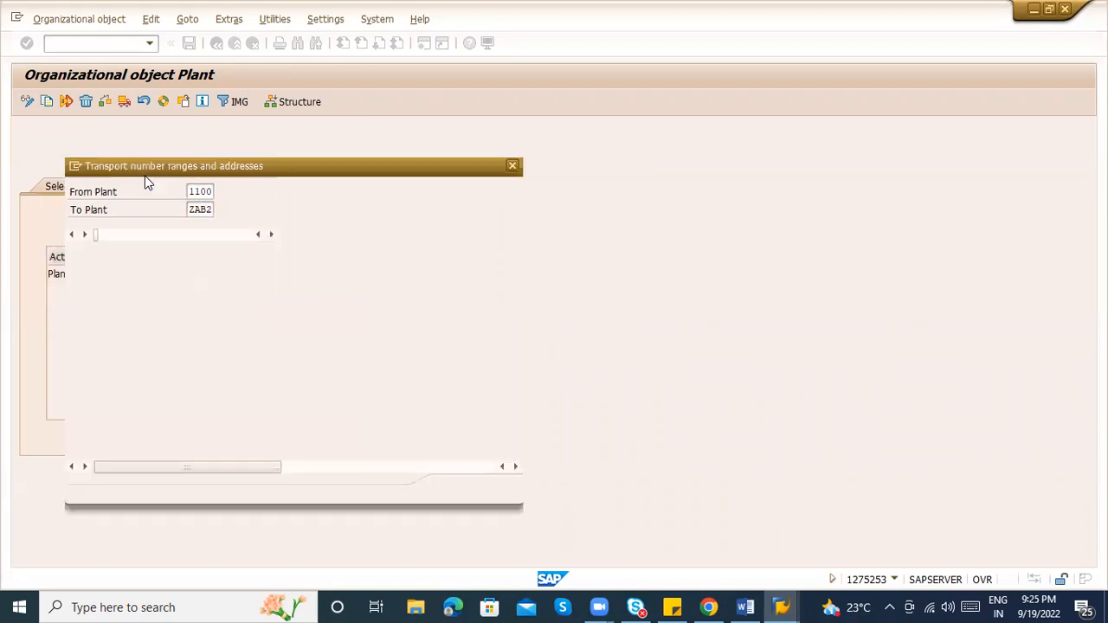
key("Return")
key("Return")
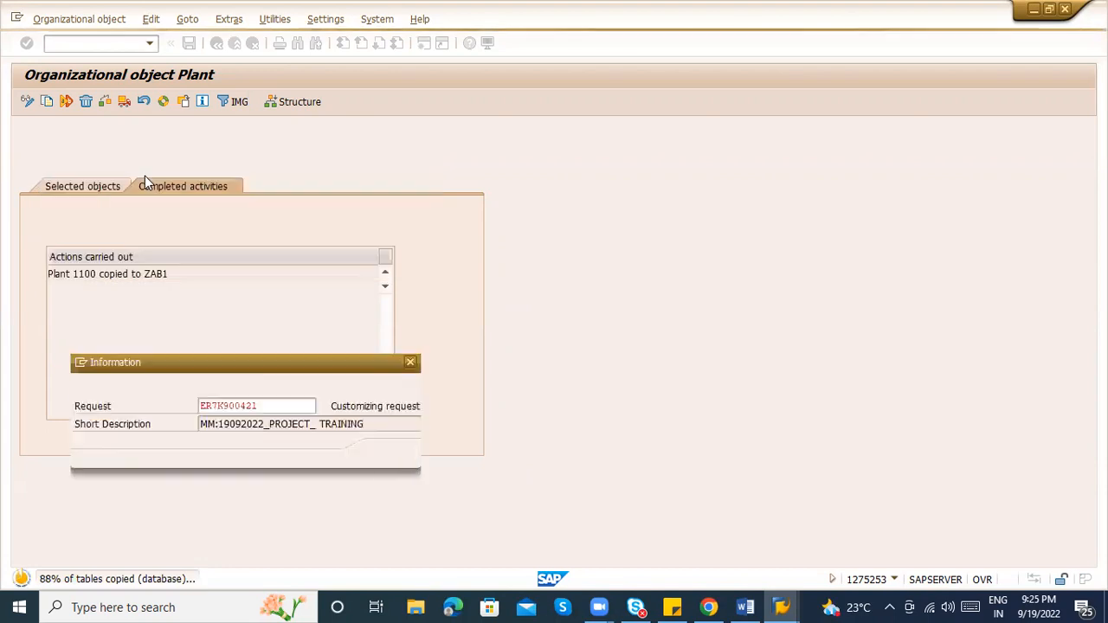
key("Return")
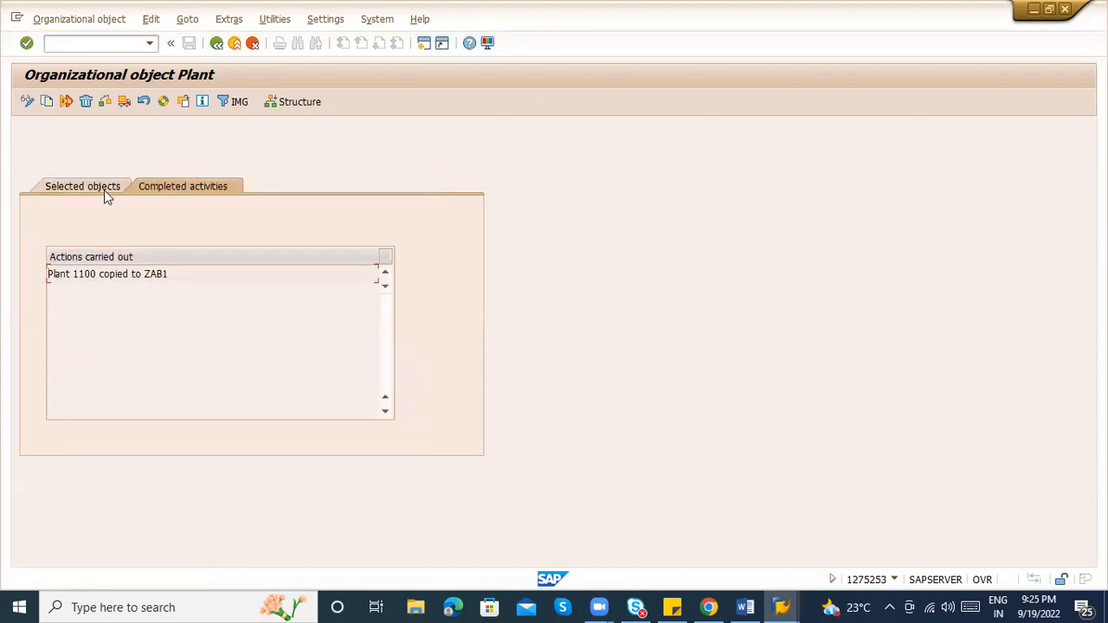
Verify the completed copies for ZAB1 and ZAB2 and go back to the plant activities
left_click(103, 189)
left_click(143, 187)
left_click(175, 274)
left_click(176, 286)
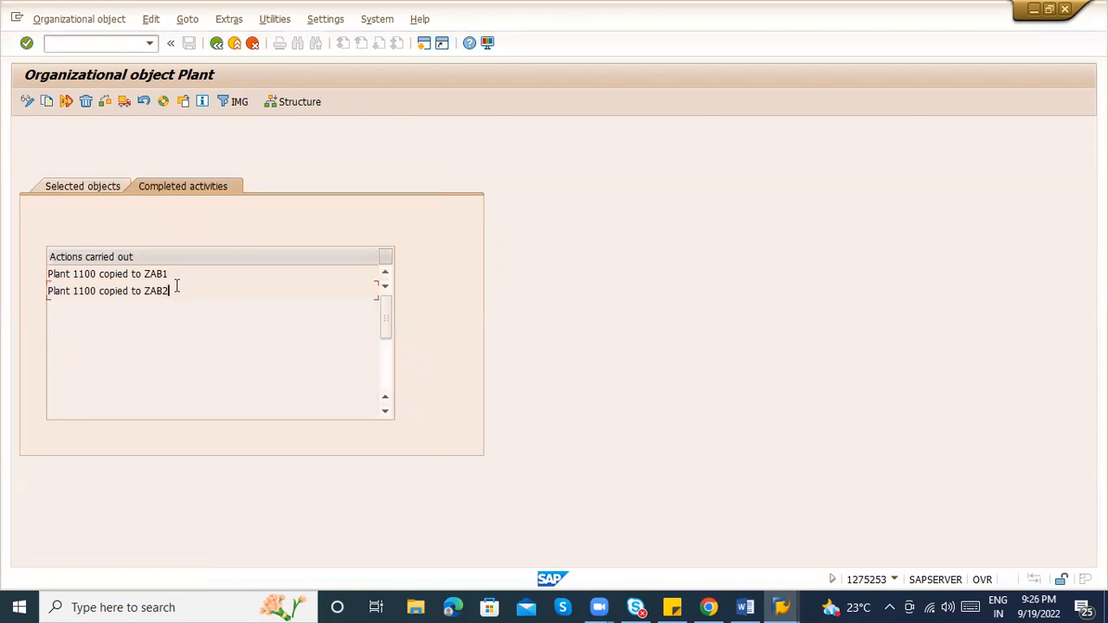
key("alt+Tab")
key("alt+Tab")
left_click(218, 50)
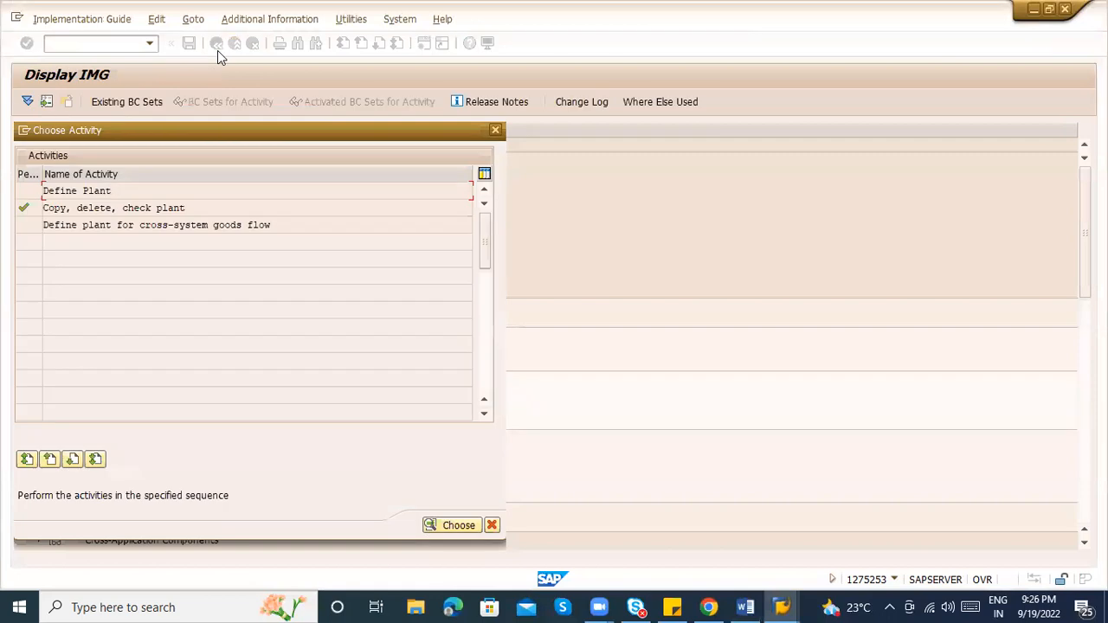
Open Define Plant, position the Plants table at ZAB1 and select its row
left_click(123, 187)
double_click(123, 187)
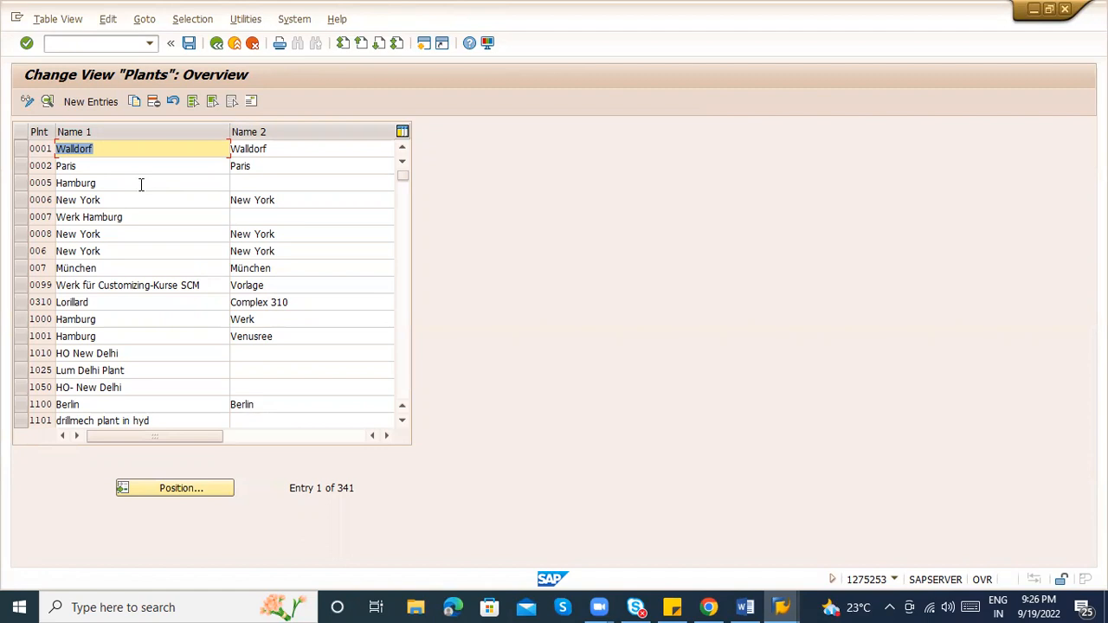
left_click(208, 488)
type("ZAB1")
key("Return")
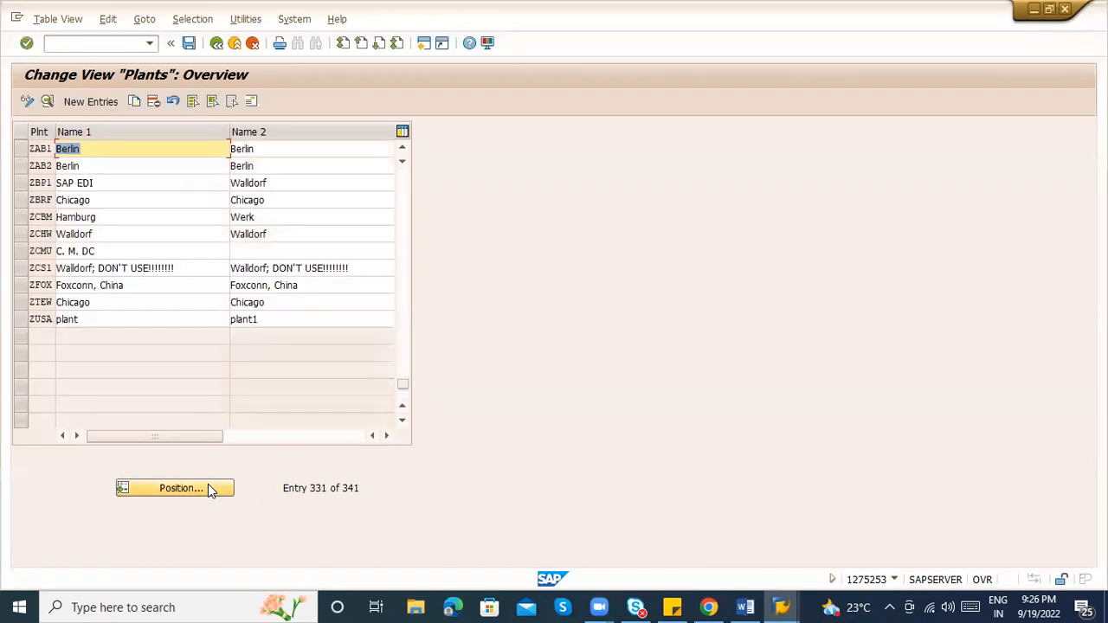
left_click(22, 148)
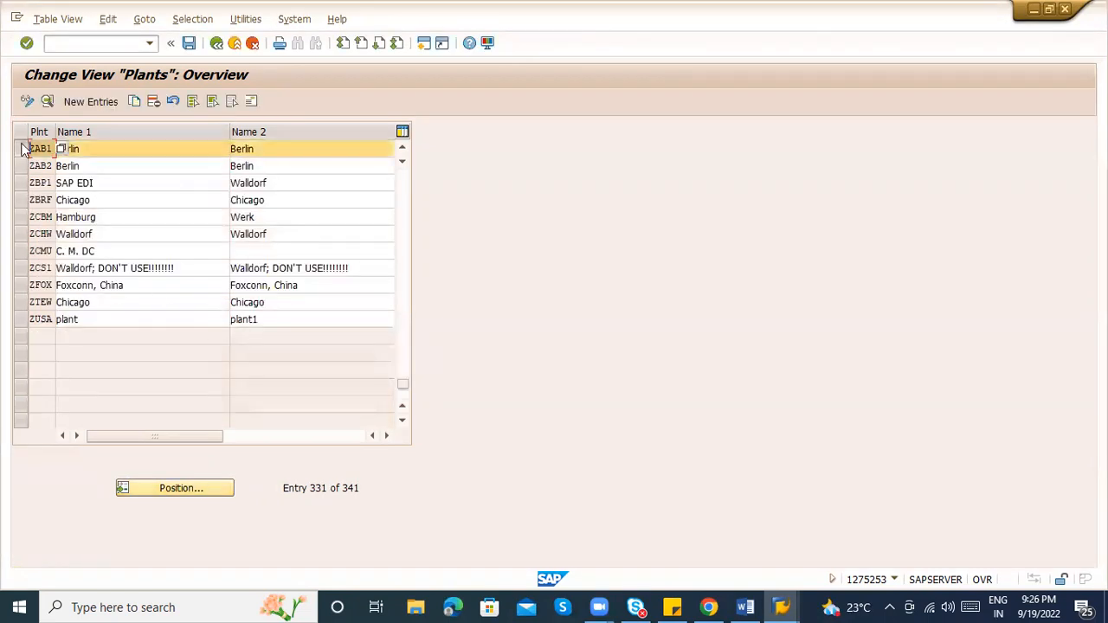
Replace ZAB1's Berlin names with Name 1 'ABC LOGISTICS-BANGALORE' and copy that name
left_click(46, 100)
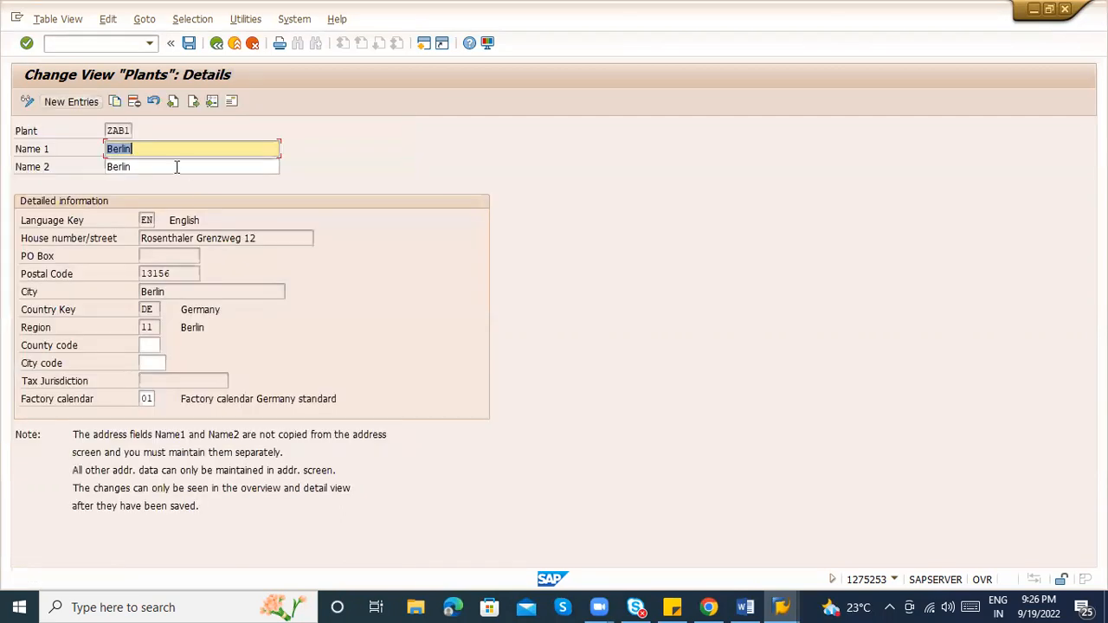
key("Delete")
key("Tab")
key("Delete")
key("shift+Tab")
type("ABC LOGISTC")
key("BackSpace")
key("BackSpace")
type("TICS")
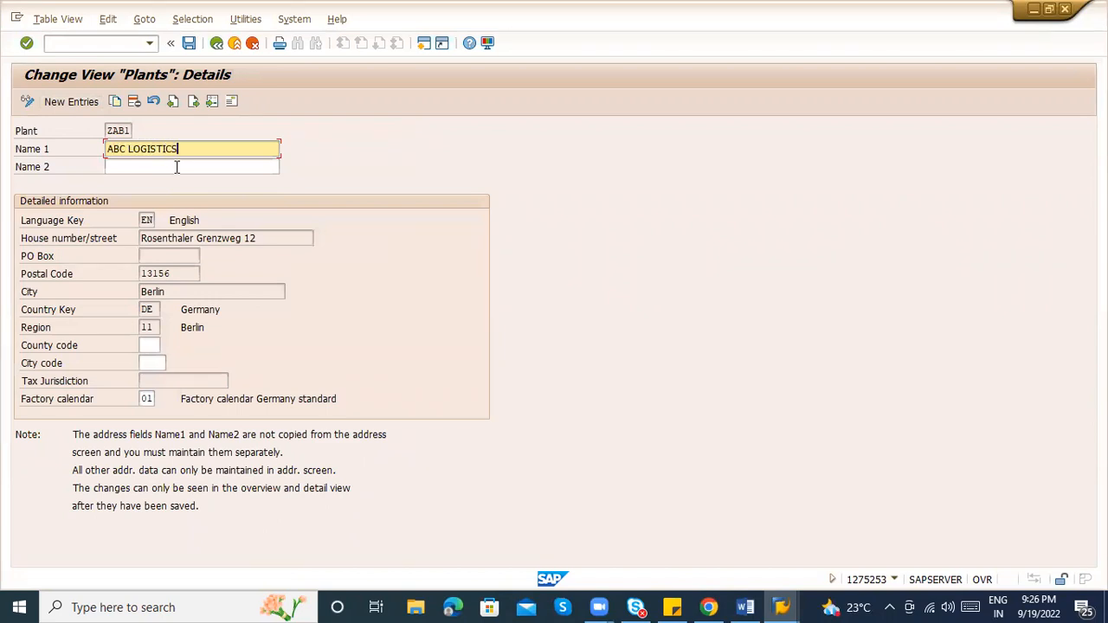
type("-BANGALORE")
key("shift+Left")
key("shift+Left")
key("shift+Left")
key("shift+Left")
key("shift+Left")
key("shift+Left")
key("shift+Left")
key("shift+Left")
key("shift+Left")
key("shift+Left")
key("shift+Left")
key("shift+Left")
key("shift+Left")
key("shift+Left")
key("shift+Left")
key("shift+Left")
key("shift+Left")
key("shift+Left")
key("shift+Left")
key("shift+Left")
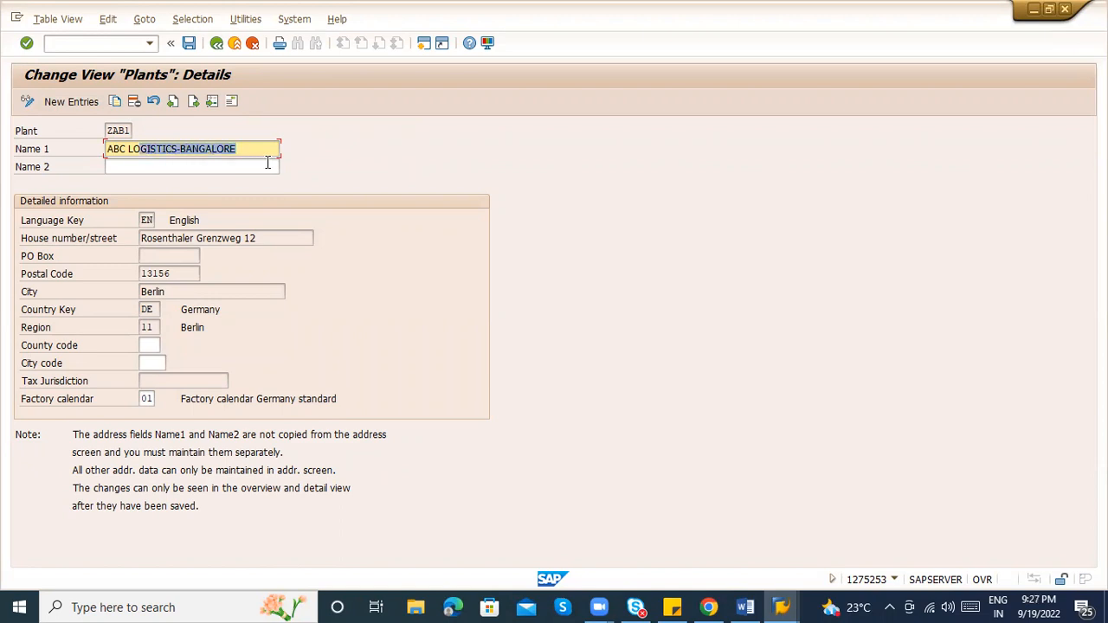
key("ctrl+c")
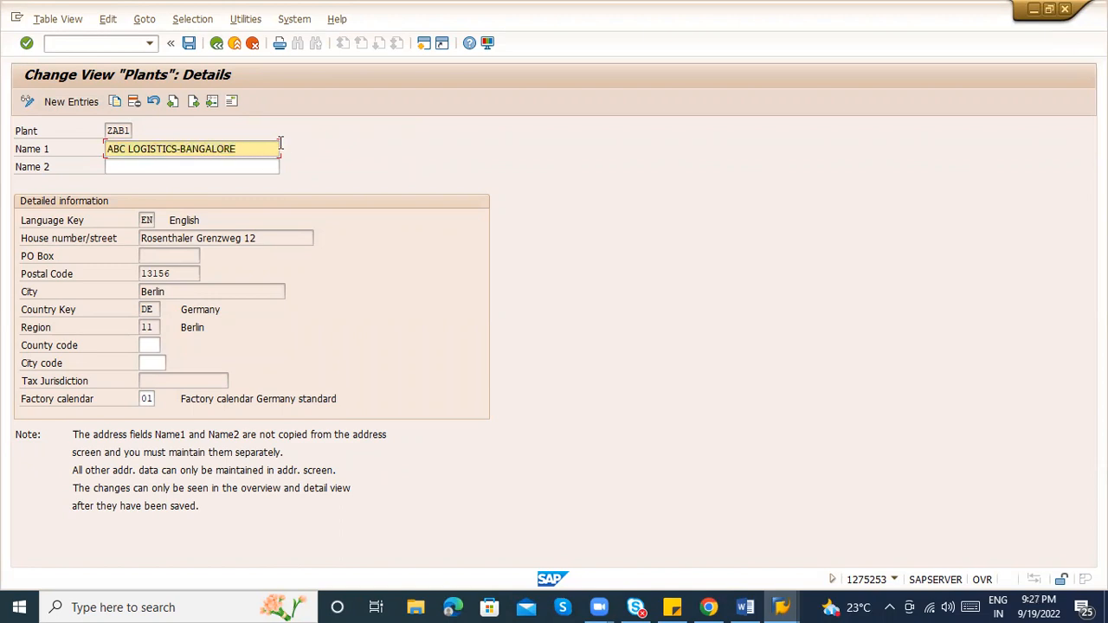
In ZAB1's address, paste the name, set search term LOGISTICS and clear the old Berlin data
left_click(234, 105)
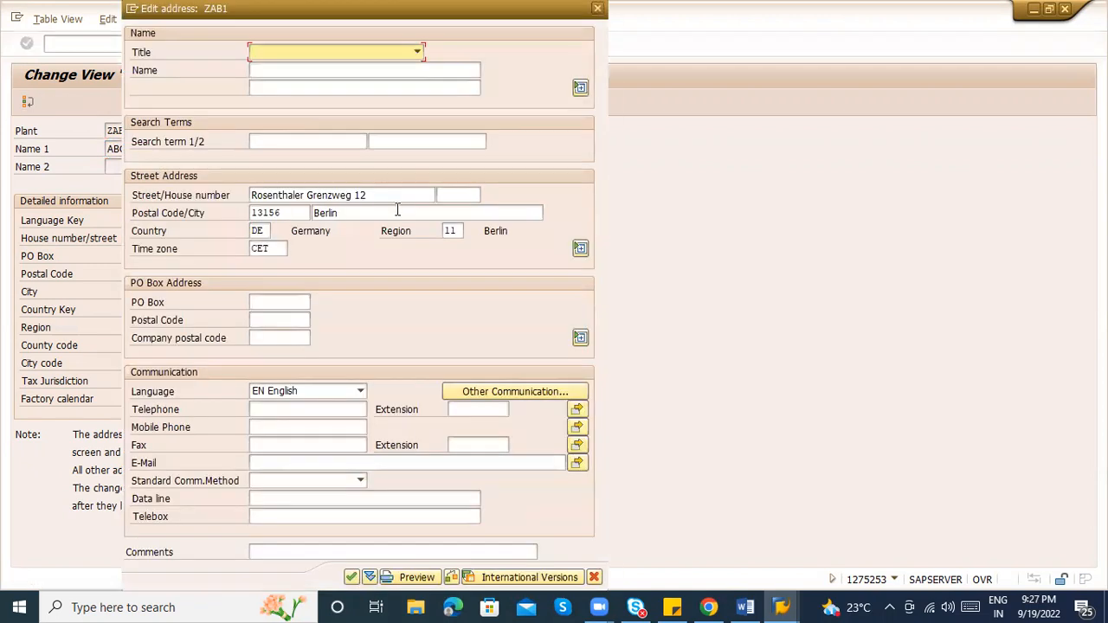
key("ctrl+v")
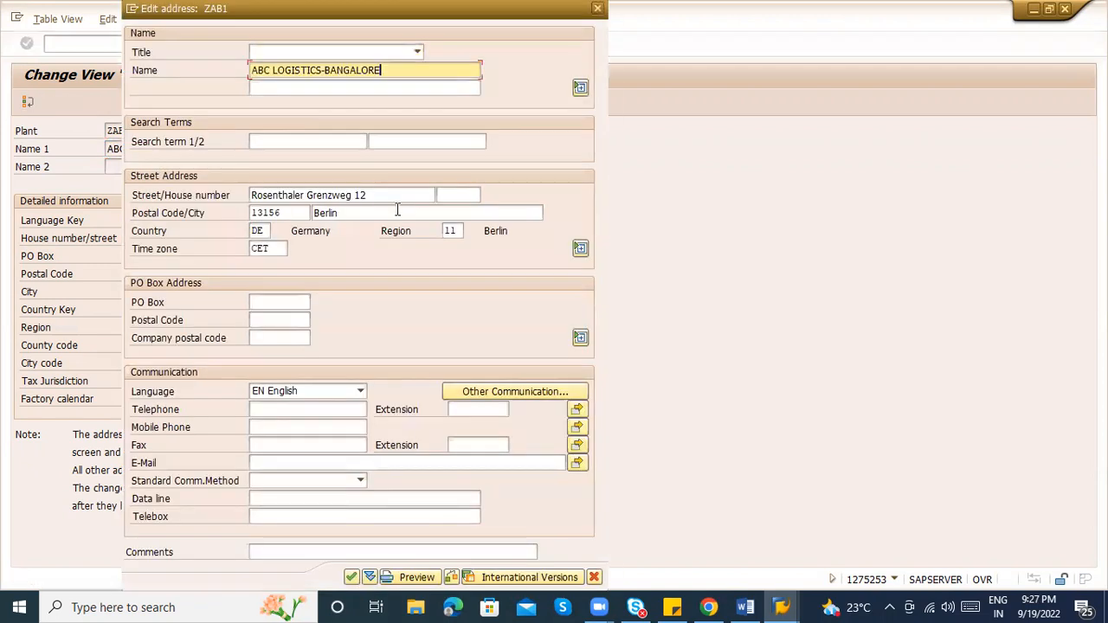
key("Tab")
key("Tab")
type("LOGISTICS")
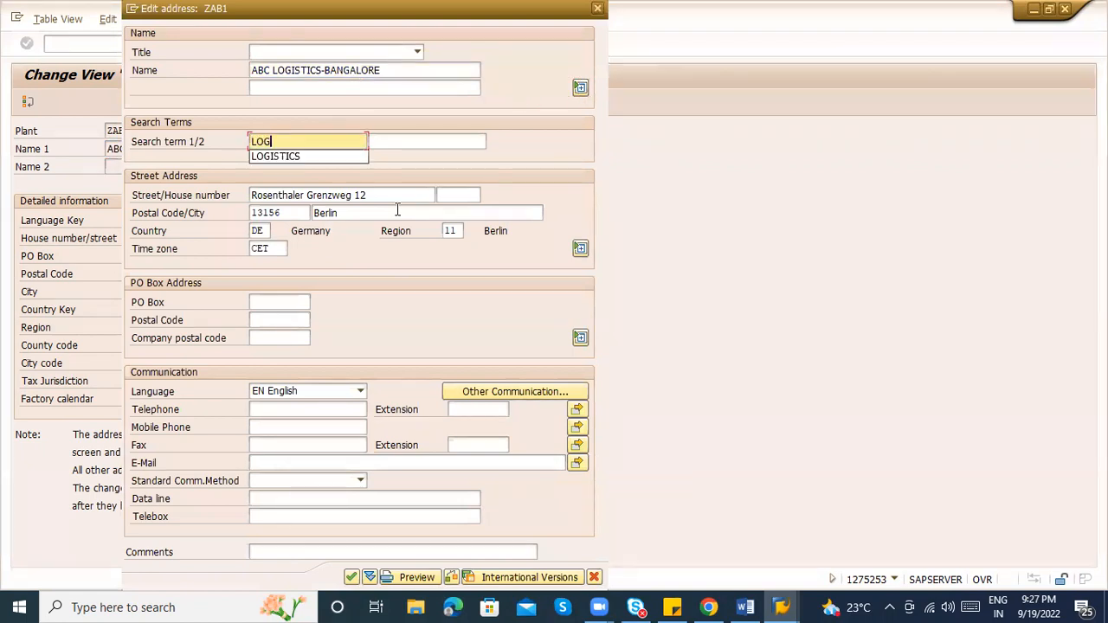
key("Tab")
key("Tab")
key("Delete")
key("Tab")
key("Tab")
key("Delete")
key("Tab")
key("Delete")
key("Tab")
key("Delete")
key("Tab")
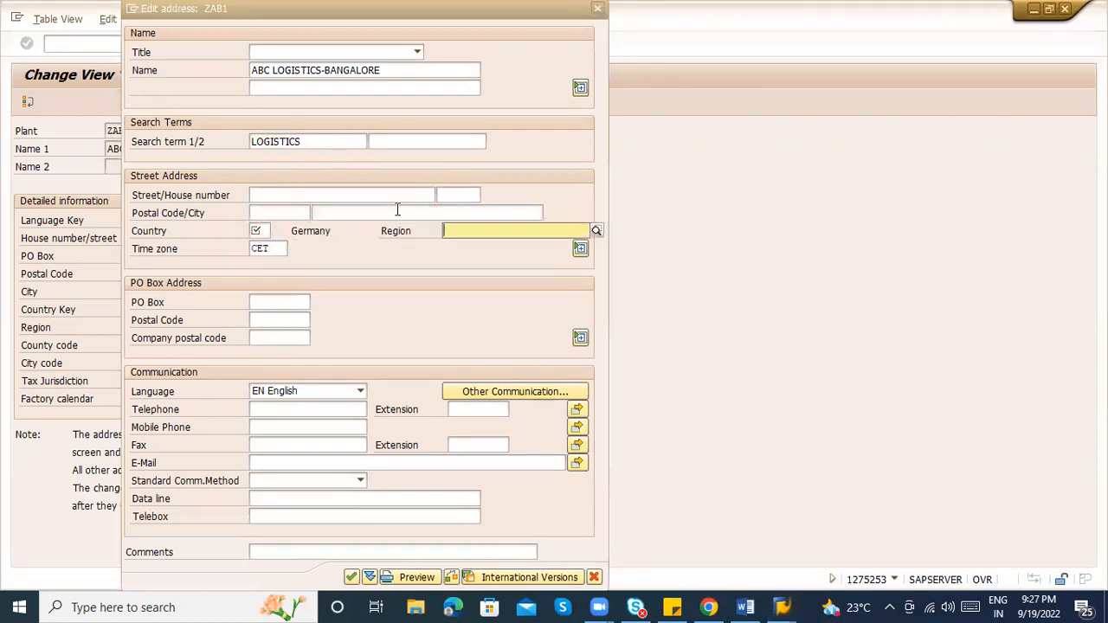
key("Delete")
key("Tab")
key("Delete")
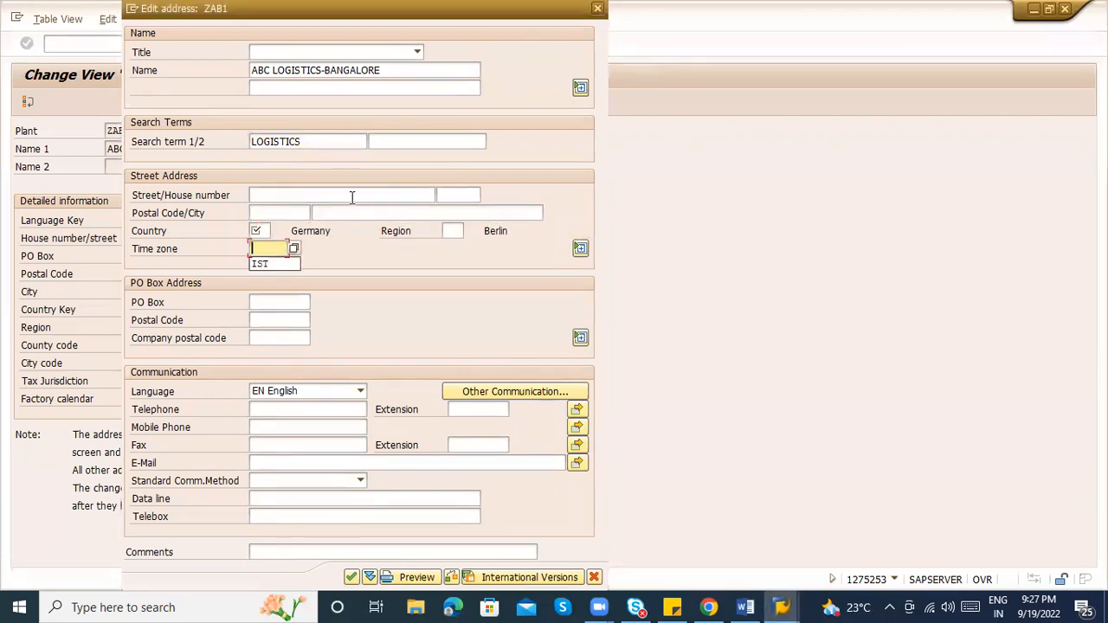
Enter city Bangalore, country IN and region 10, confirm, and return to the Plants overview
left_click(290, 195)
left_click(357, 212)
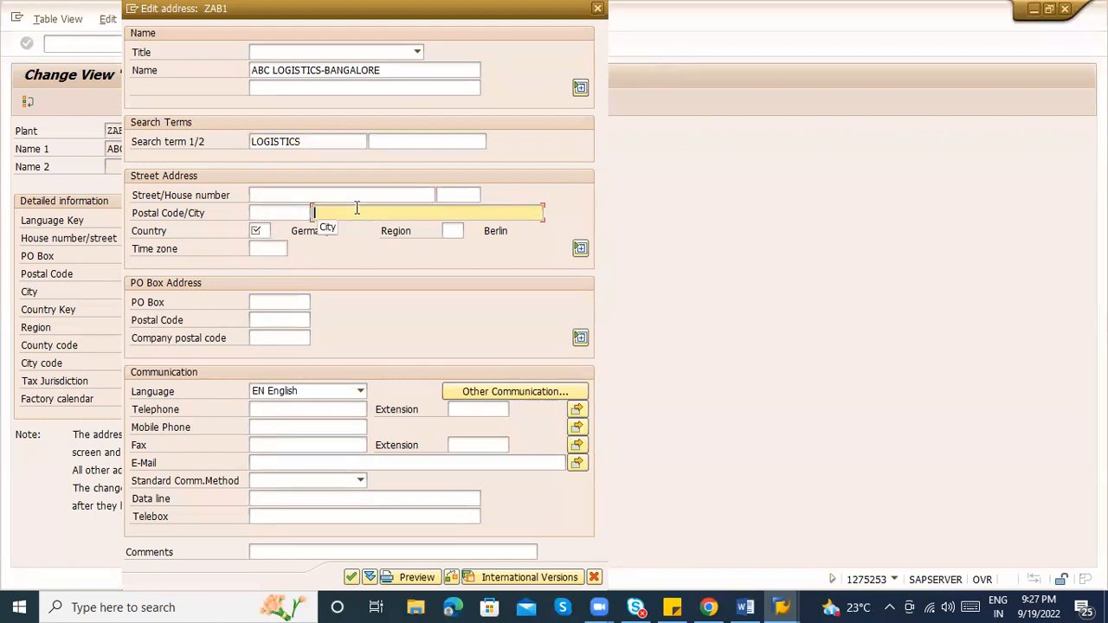
type("BAN")
key("Down")
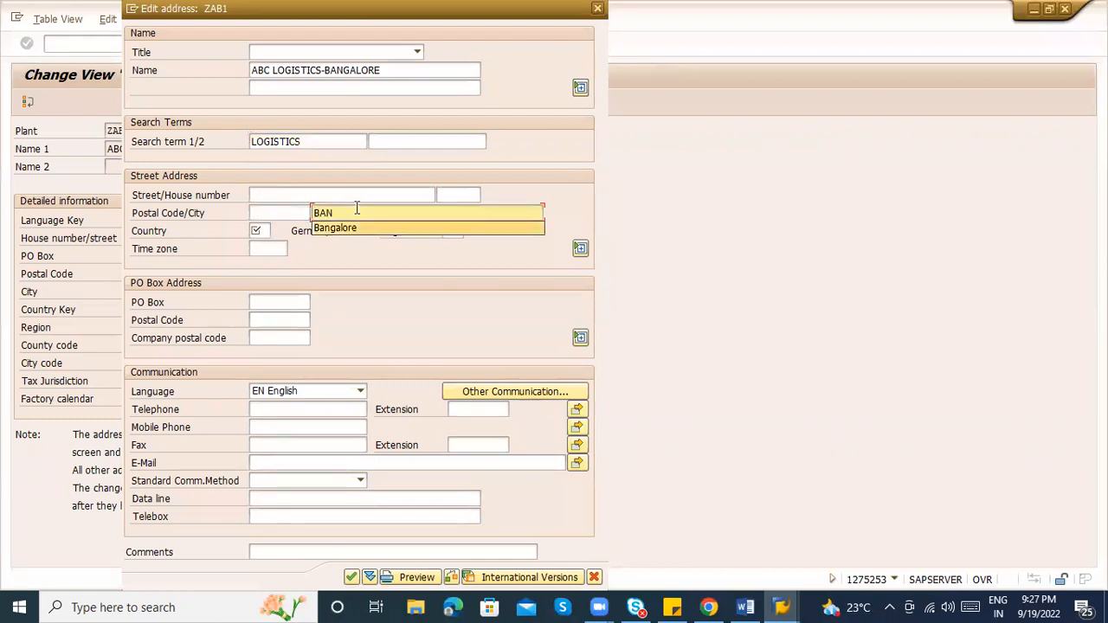
key("Tab")
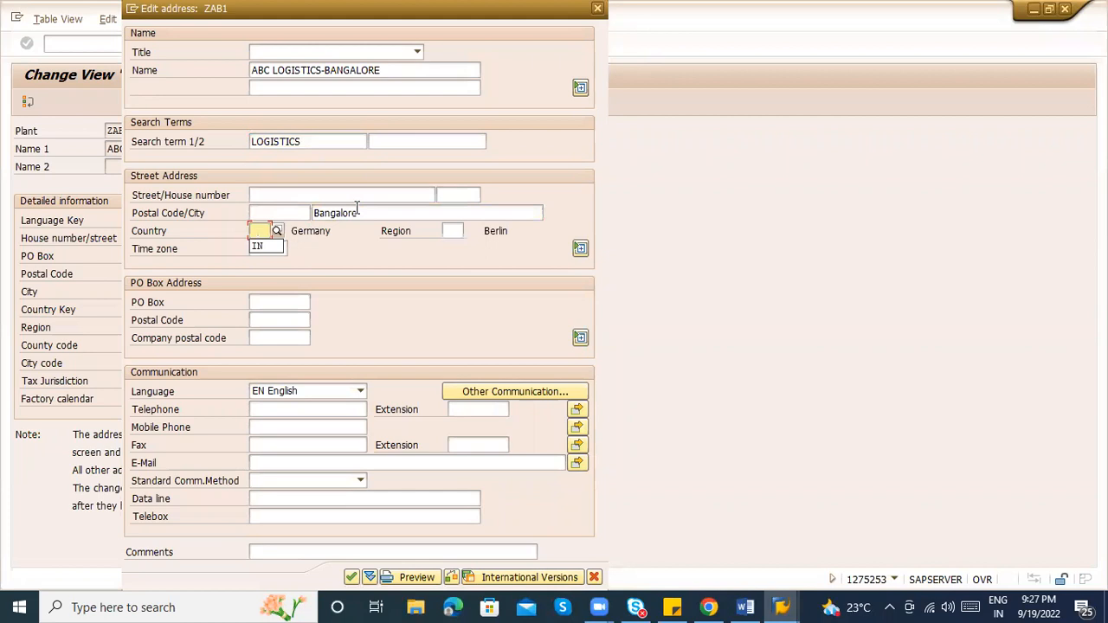
key("Down")
key("Tab")
type("10")
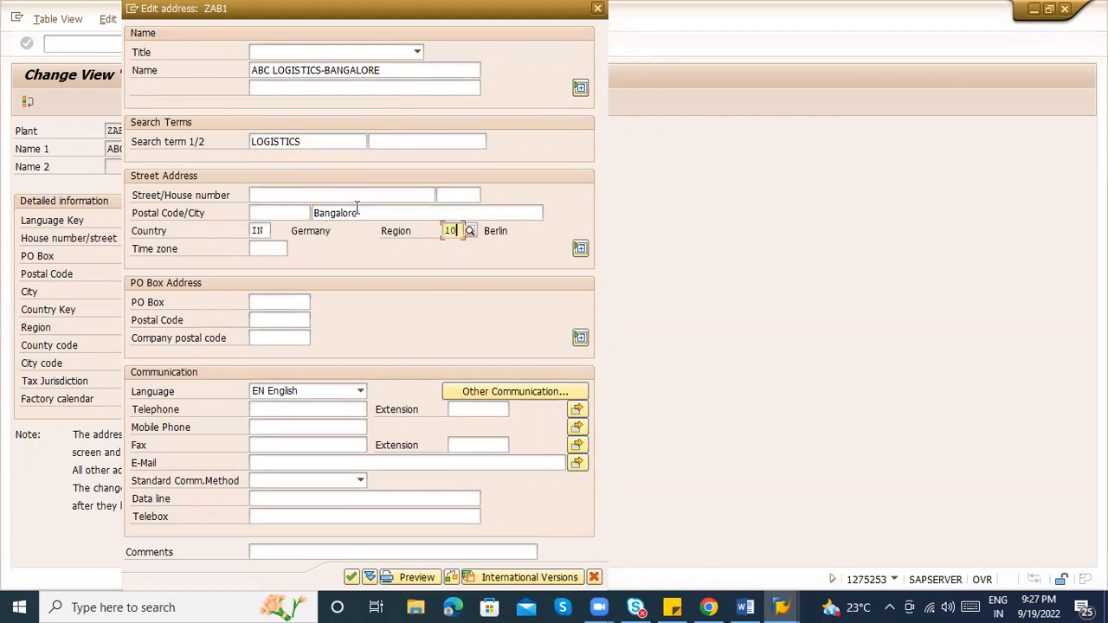
key("Return")
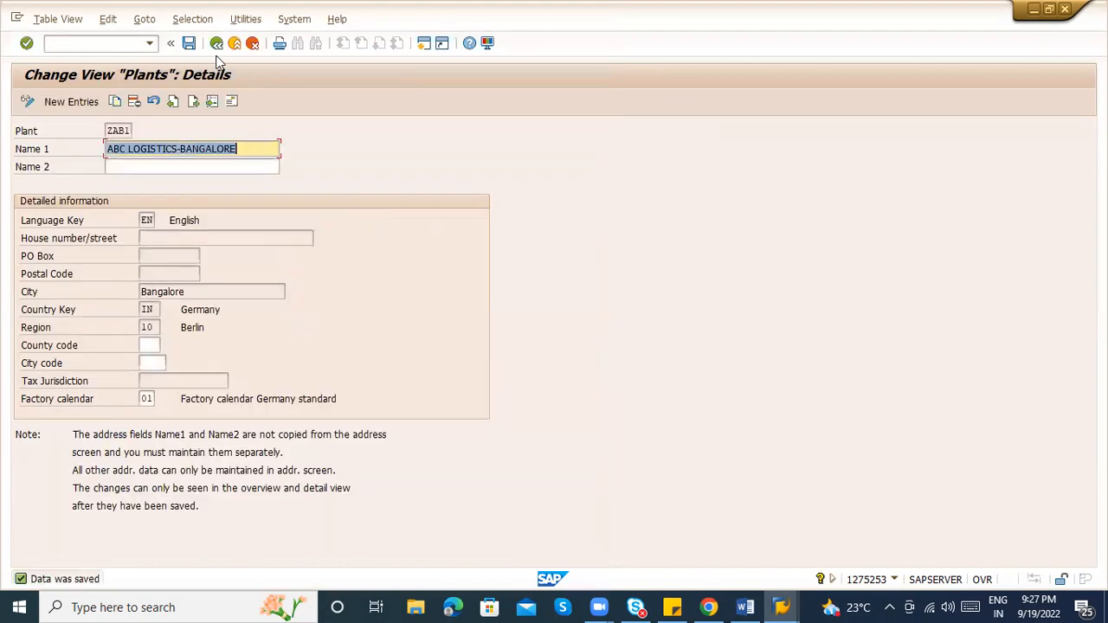
left_click(216, 43)
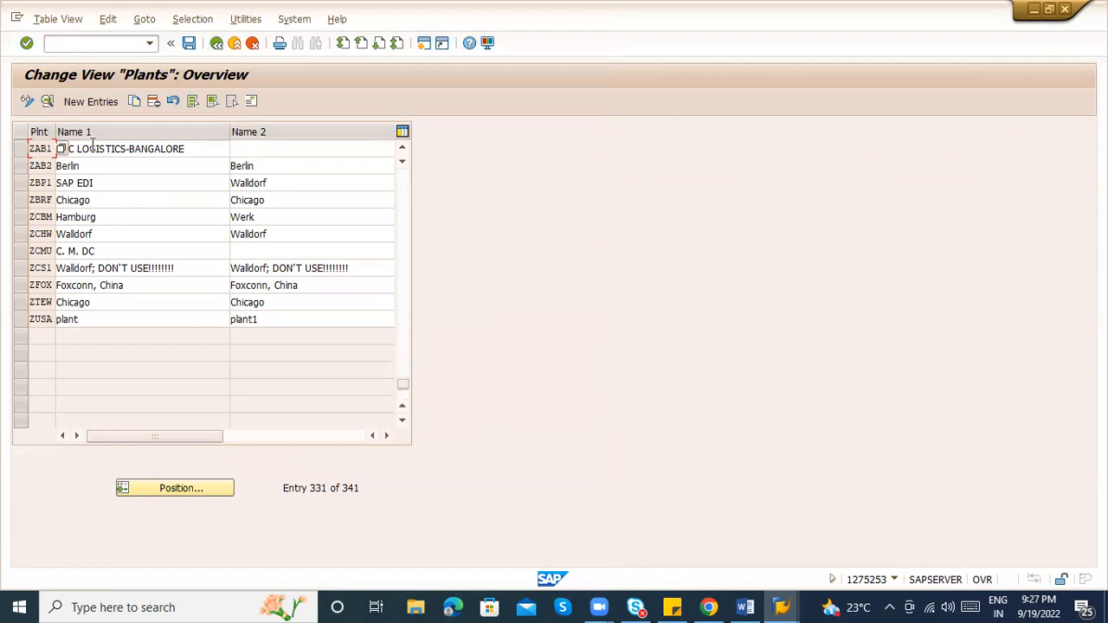
Open plant ZAB2's details and clear its old Berlin name fields
left_click(21, 165)
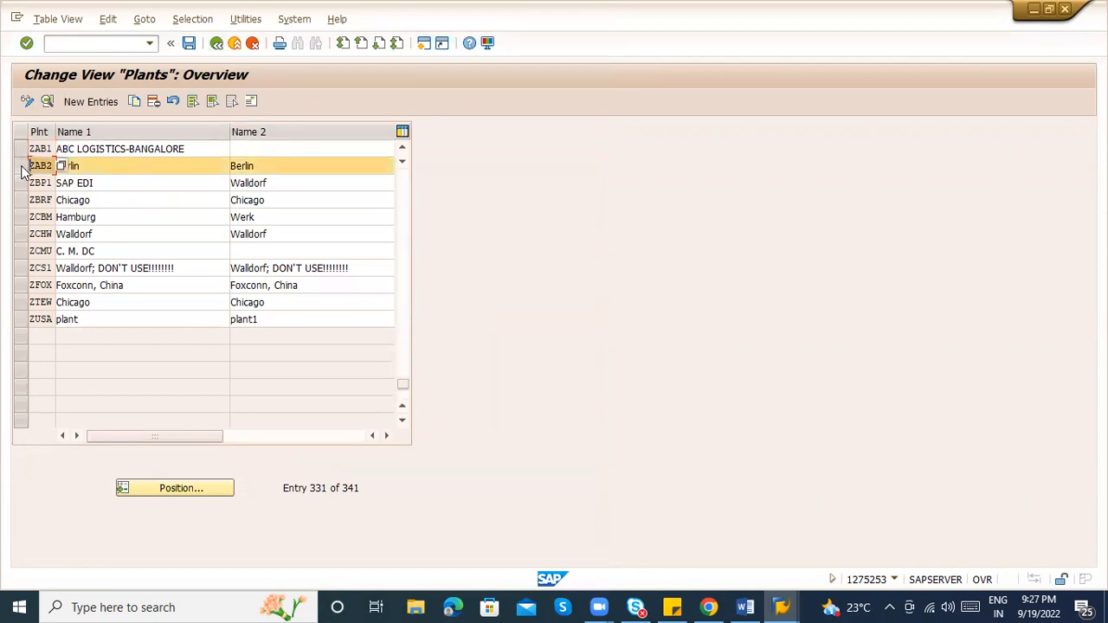
left_click(47, 101)
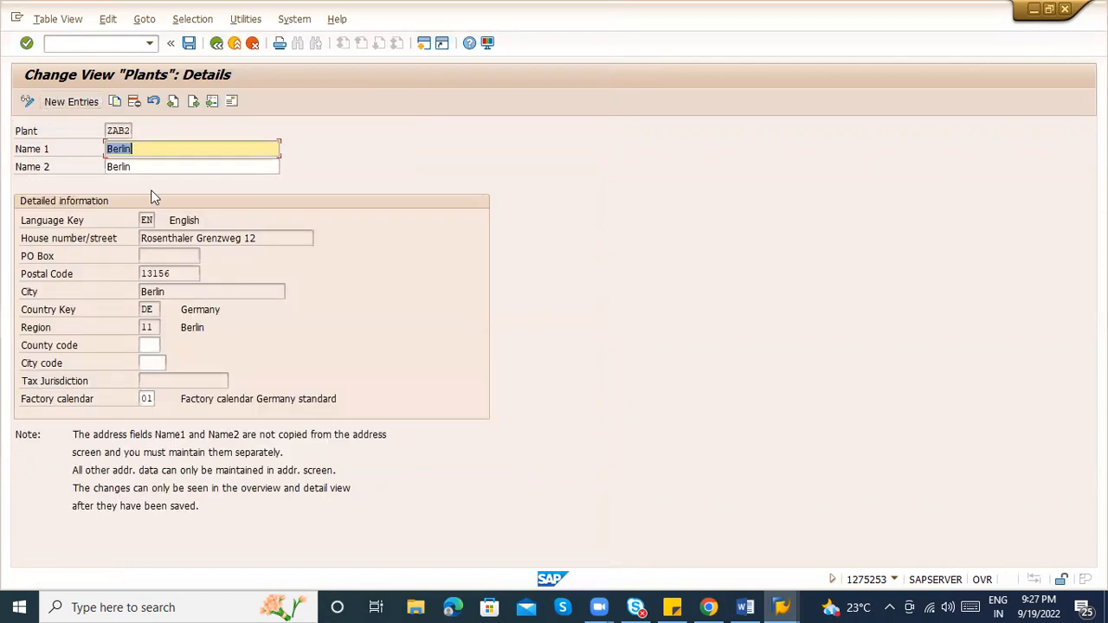
key("Delete")
key("Tab")
key("Delete")
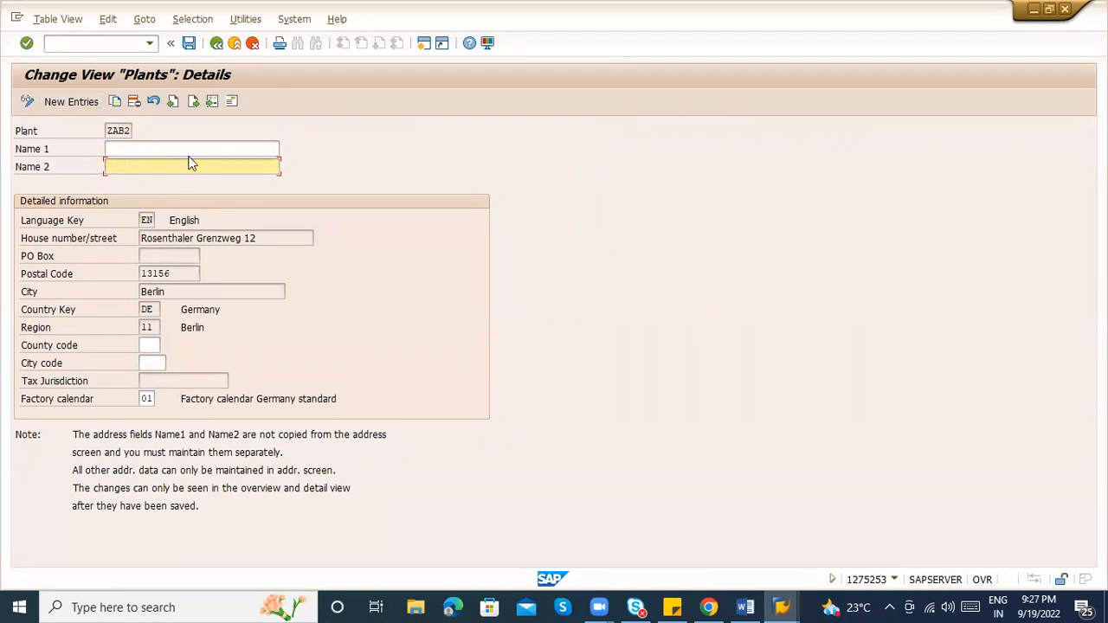
In the address editor, set the name to ABC LOGISTICS- HYDERABAD with search term LOGISTICS
left_click(232, 101)
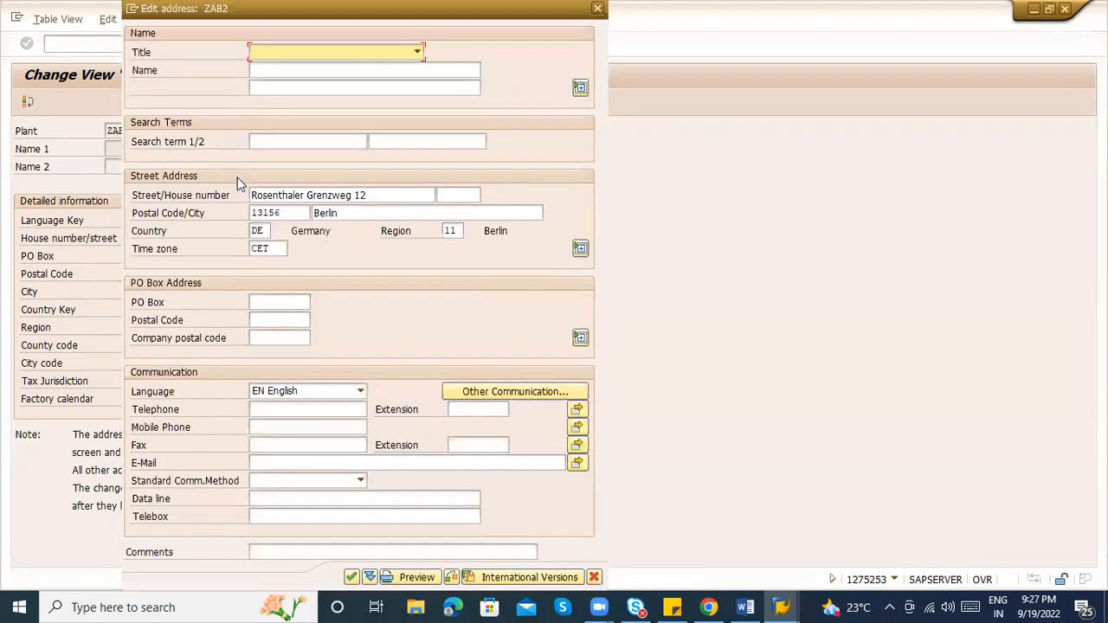
key("Tab")
key("ctrl+v")
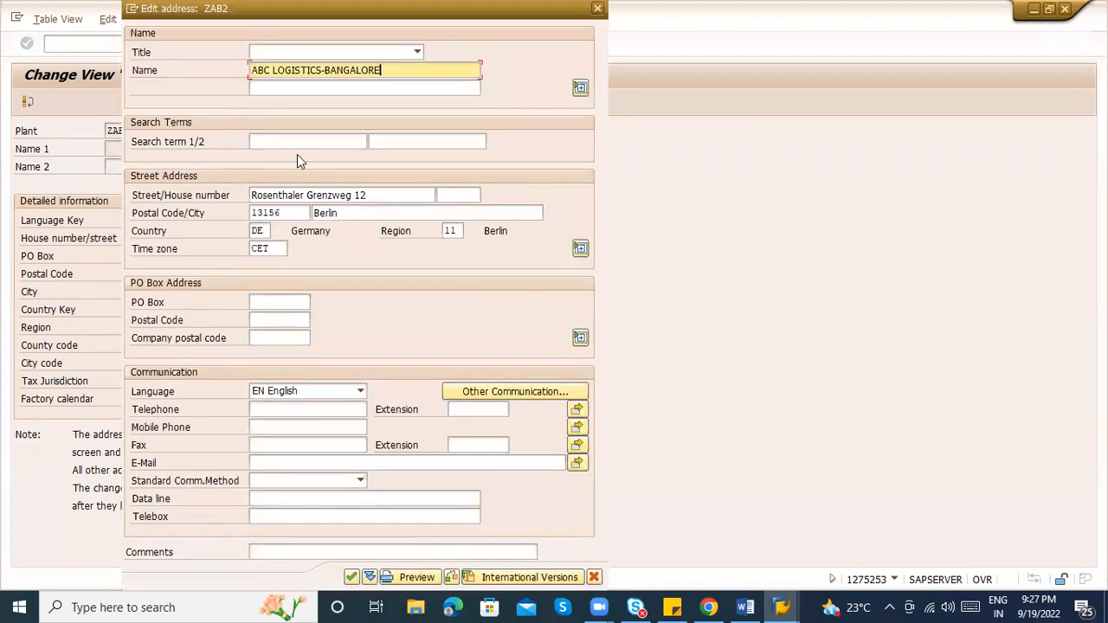
key("BackSpace")
key("BackSpace")
key("BackSpace")
key("BackSpace")
key("BackSpace")
key("BackSpace")
key("BackSpace")
key("BackSpace")
key("BackSpace")
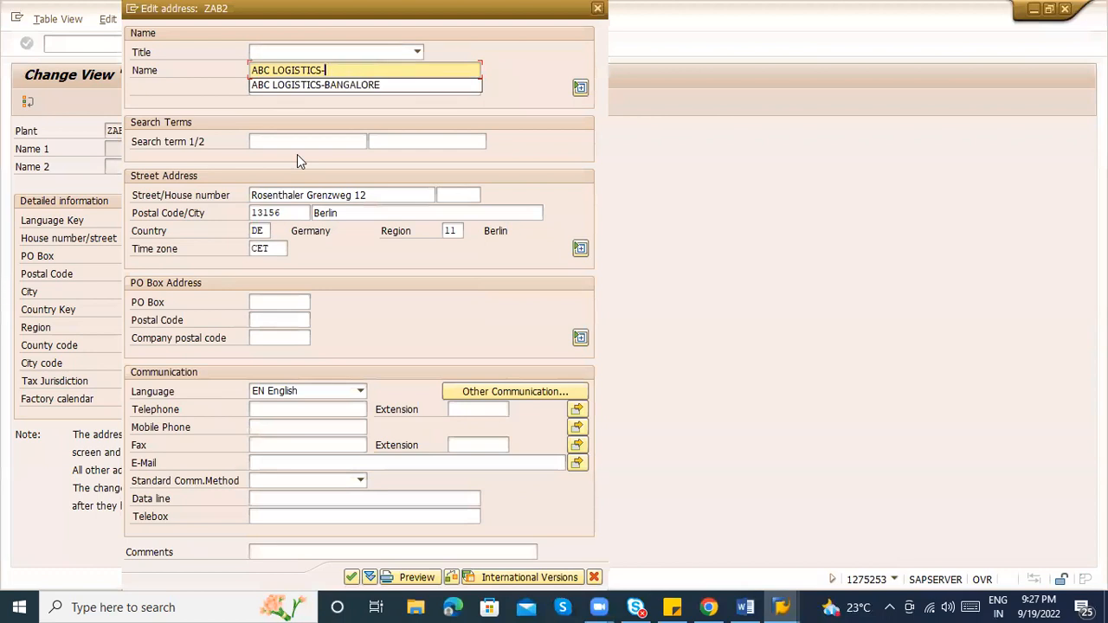
type("HYDER")
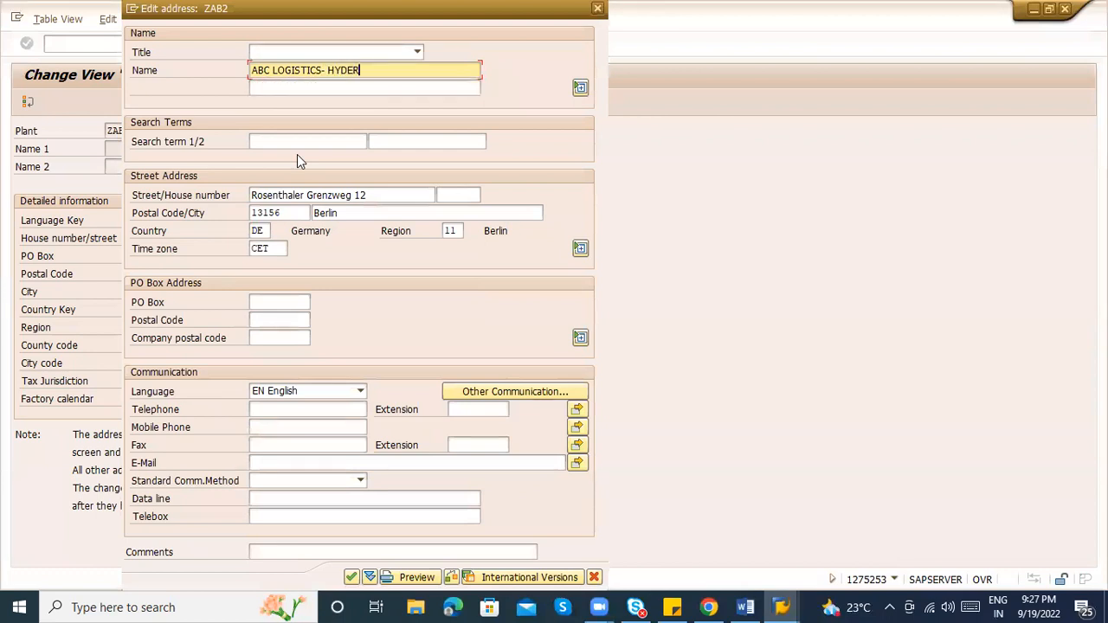
type("ABAD")
key("Tab")
key("Tab")
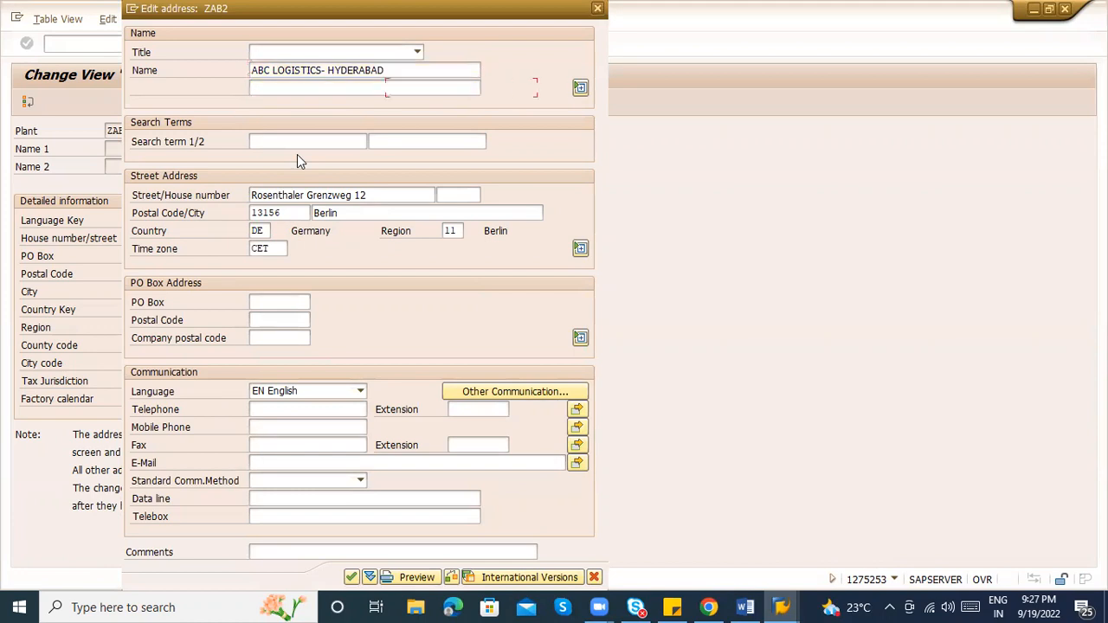
type("Lo")
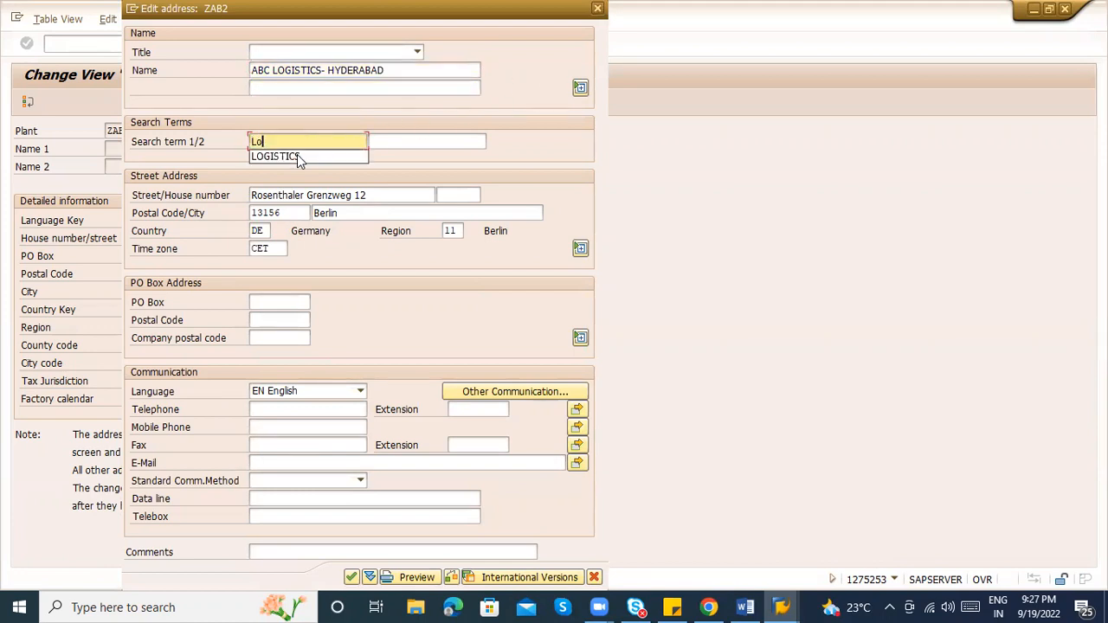
left_click(296, 155)
Clear the old Berlin street, postal code, city, country and time zone
key("Tab")
key("Tab")
key("Delete")
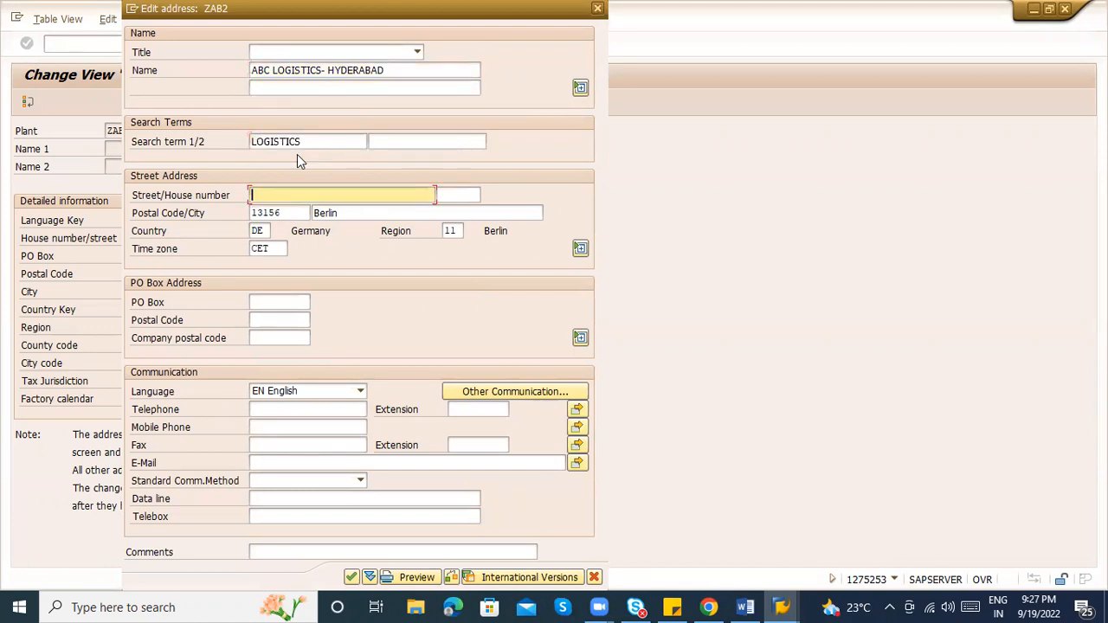
key("Tab")
key("Tab")
key("Delete")
key("Tab")
key("Delete")
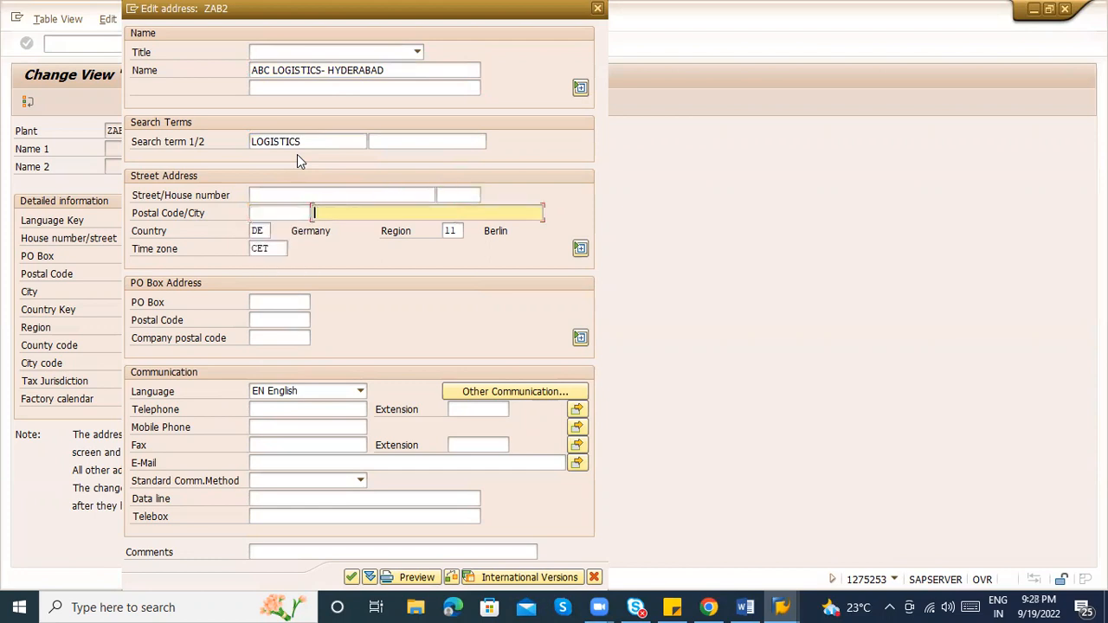
key("Tab")
key("Delete")
key("Tab")
key("Tab")
key("Delete")
key("shift+Tab")
key("shift+Tab")
key("shift+Tab")
key("shift+Tab")
key("shift+Tab")
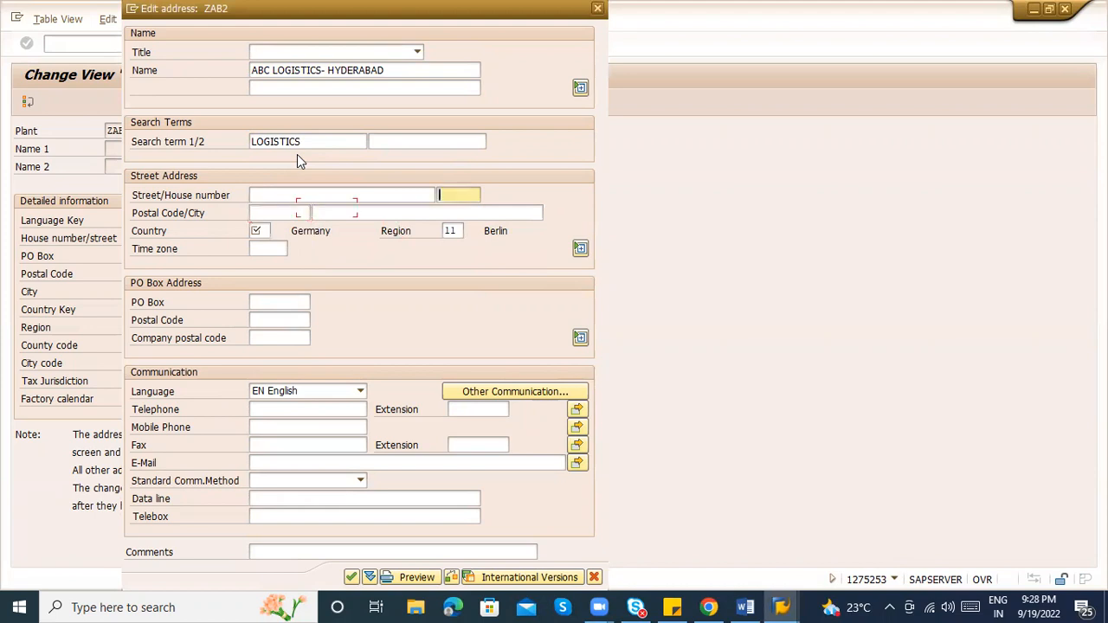
Enter city HYDERABAD, country IN and postal code 560010
key("Tab")
key("Tab")
type("HYD")
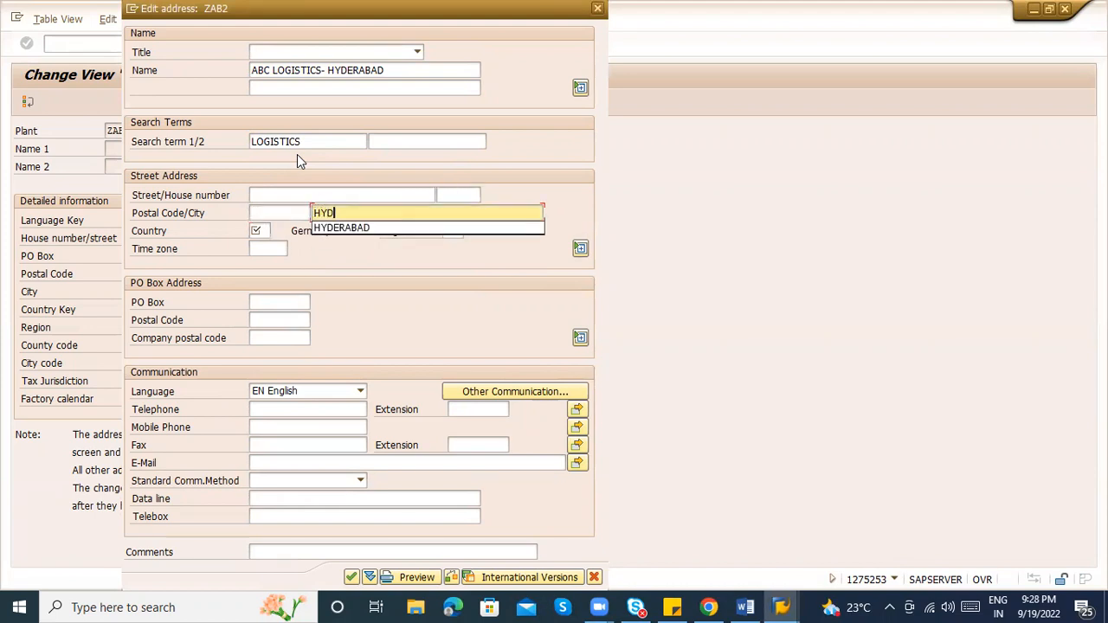
type("ERABAD")
key("Tab")
type("IN")
key("Tab")
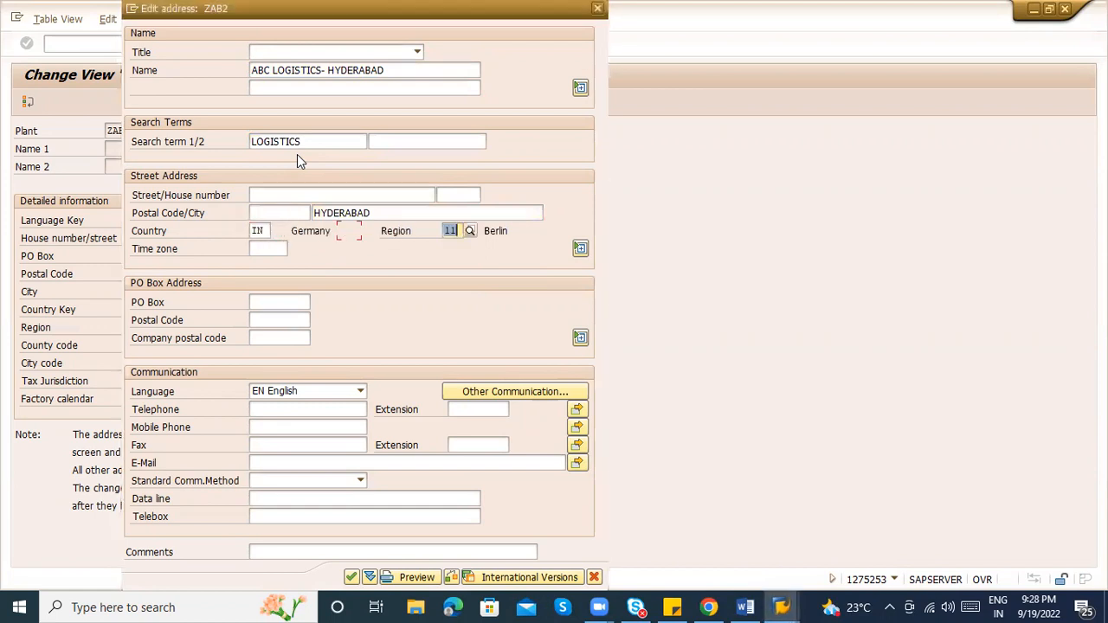
key("shift+Tab")
key("shift+Tab")
key("shift+Tab")
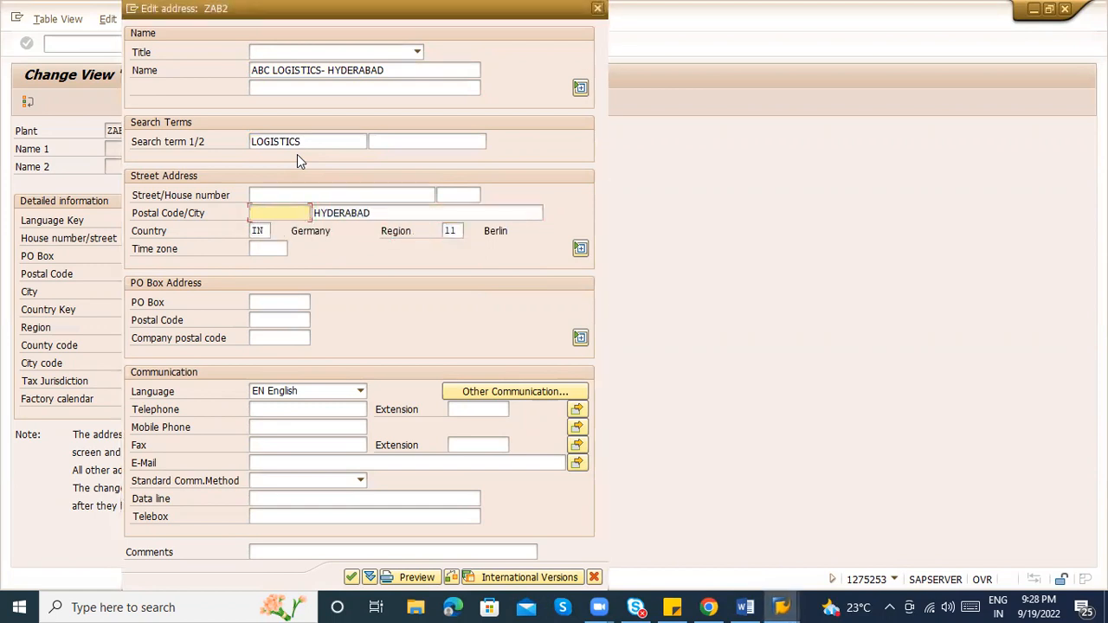
type("52")
key("BackSpace")
type("6")
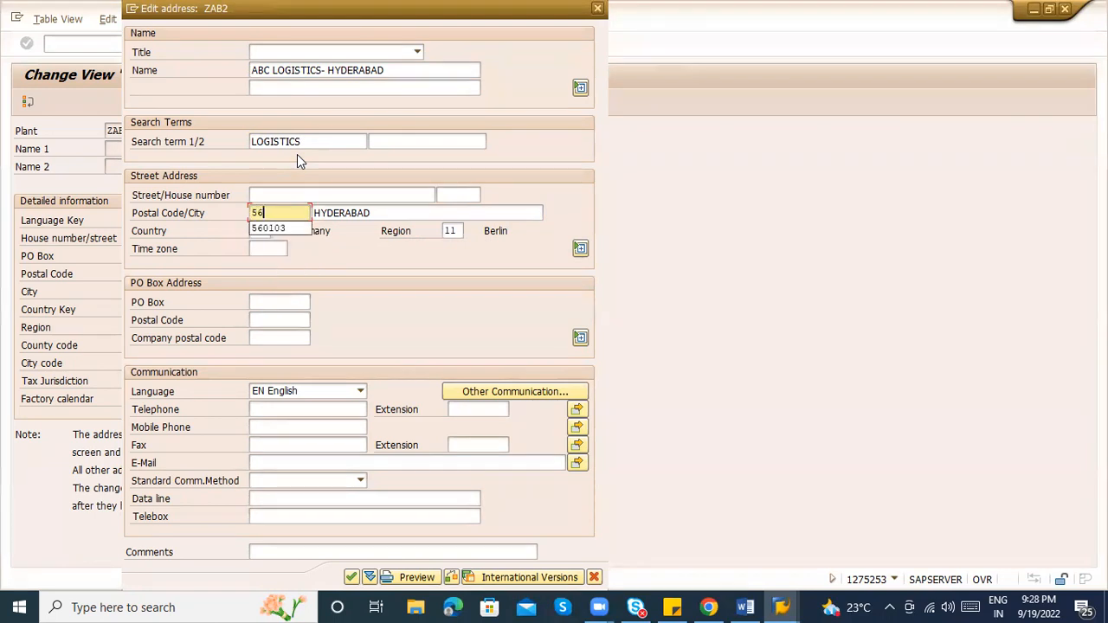
type("0010")
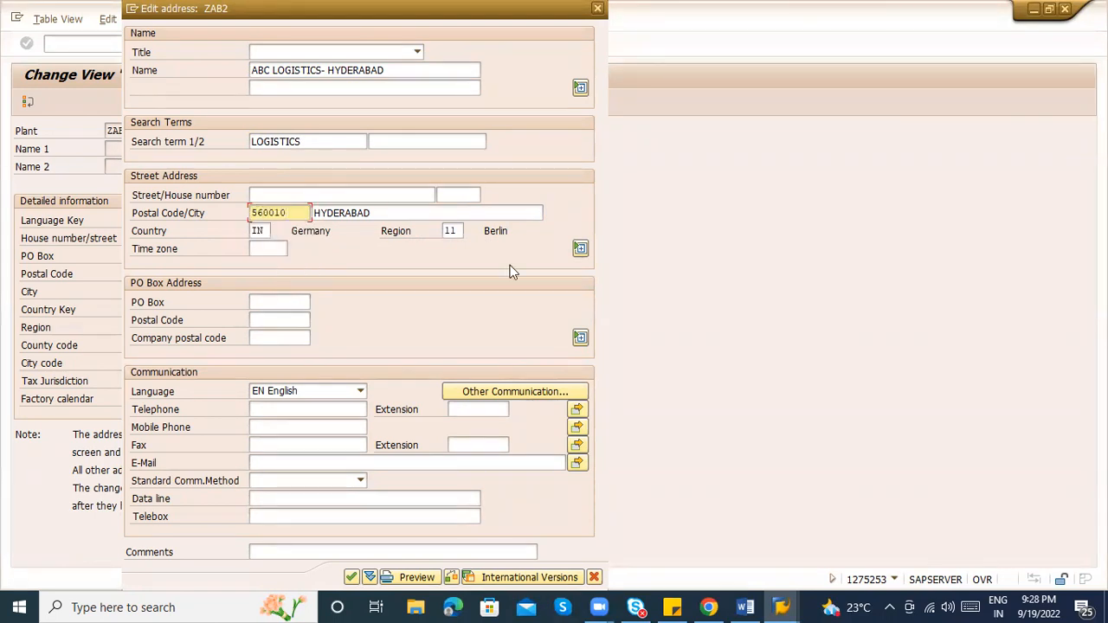
Set region 01, confirm the address and save plant ZAB2
left_click(453, 230)
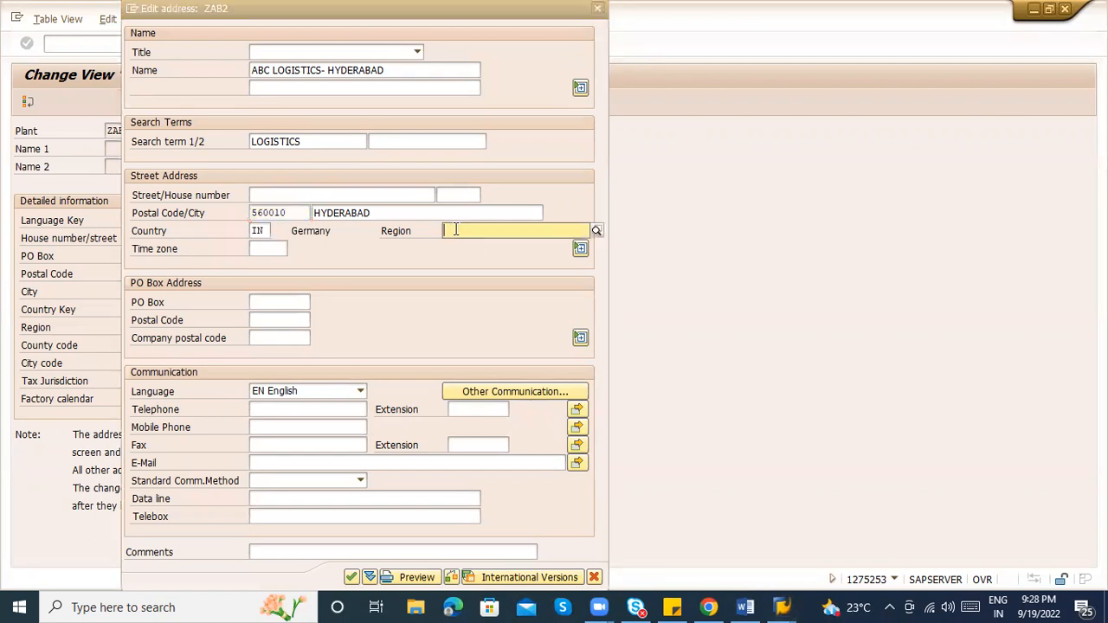
type("01")
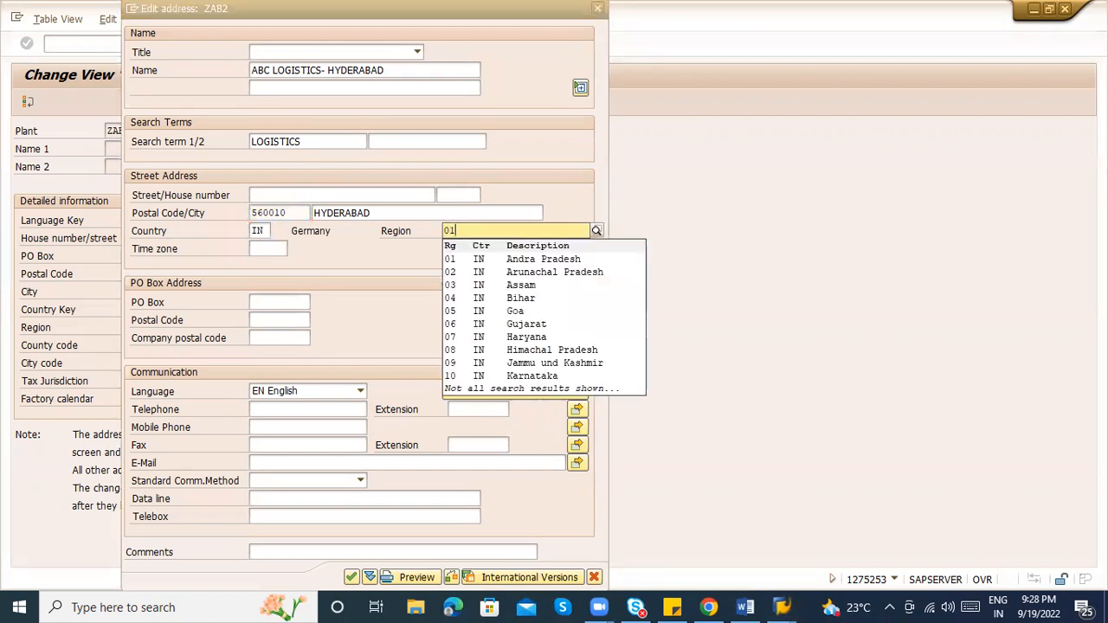
key("BackSpace")
key("Escape")
key("BackSpace")
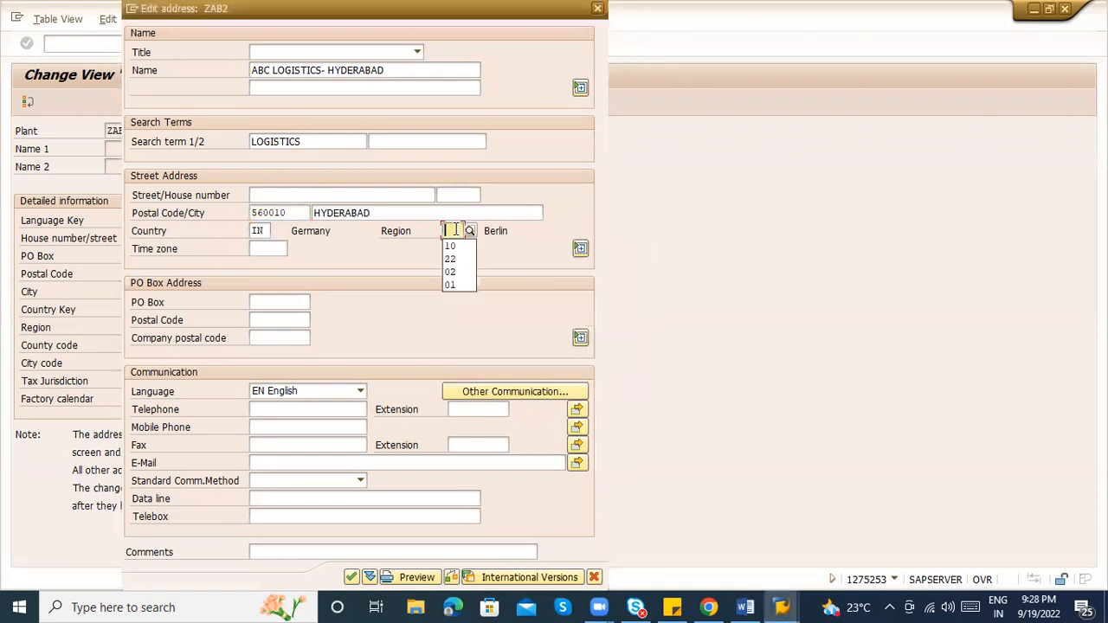
type("01")
key("Tab")
key("Tab")
key("Tab")
key("Tab")
key("Tab")
key("Tab")
key("Tab")
key("Tab")
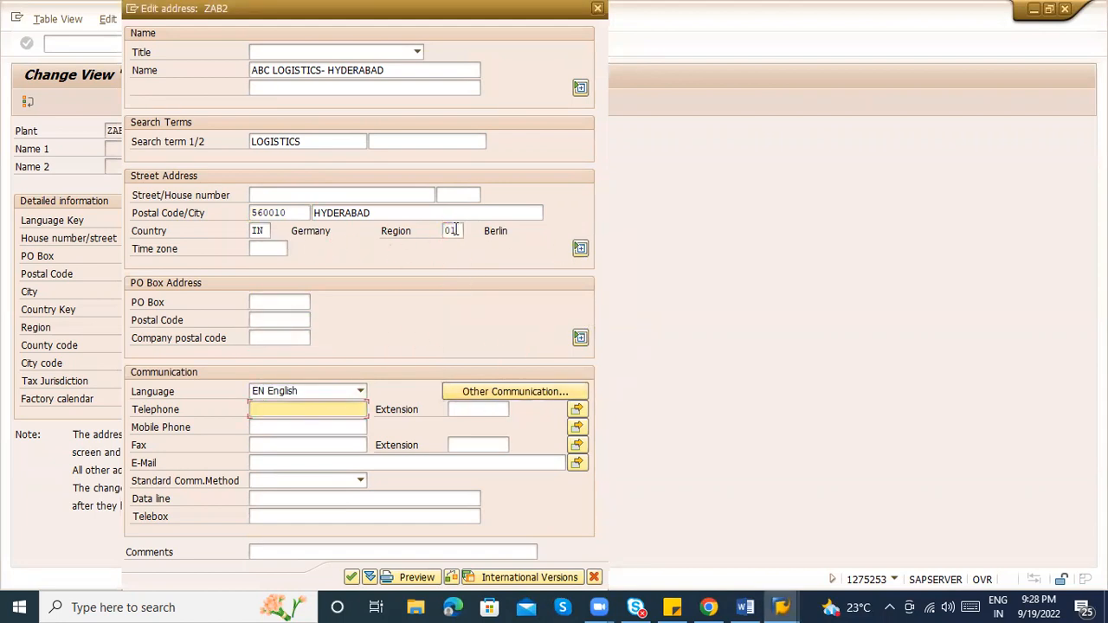
key("Return")
key("Return")
key("ctrl+s")
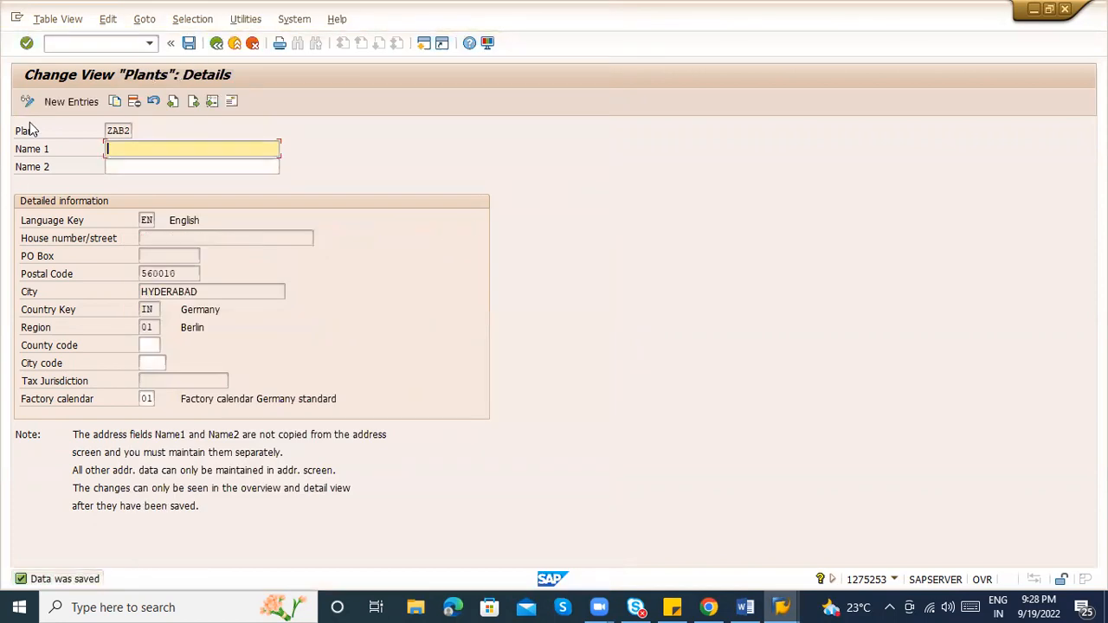
Enter ABC LOGISTICS- HYDERABAD as ZAB2's Name 1 and validate it
type("ABC LOGISTICS-BANGALORE")
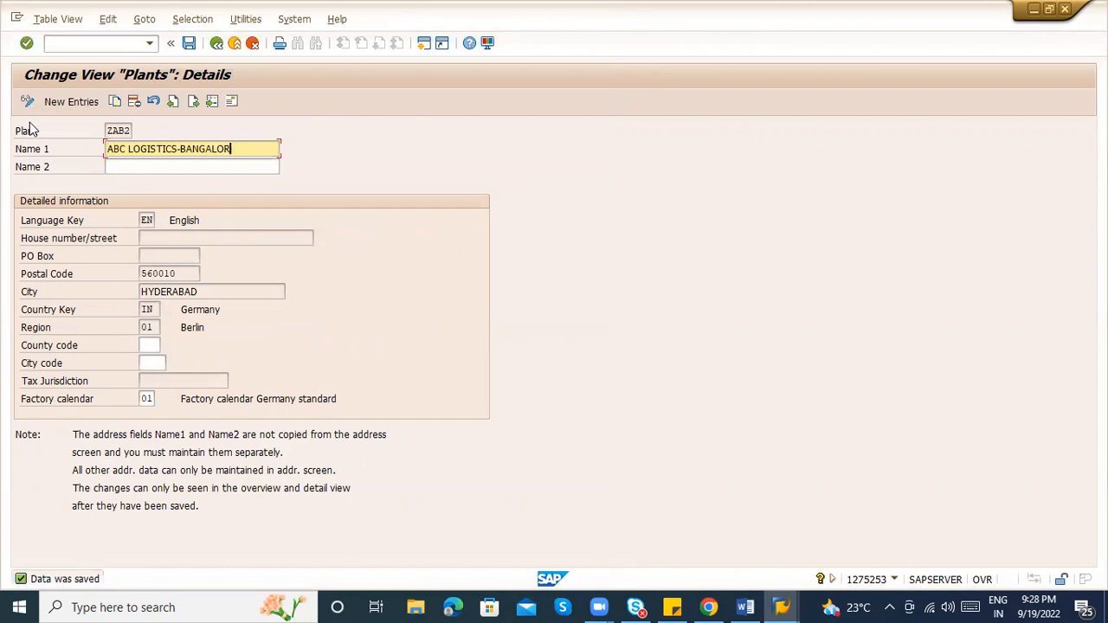
key("BackSpace")
key("BackSpace")
key("BackSpace")
key("BackSpace")
key("BackSpace")
key("BackSpace")
key("BackSpace")
key("BackSpace")
key("BackSpace")
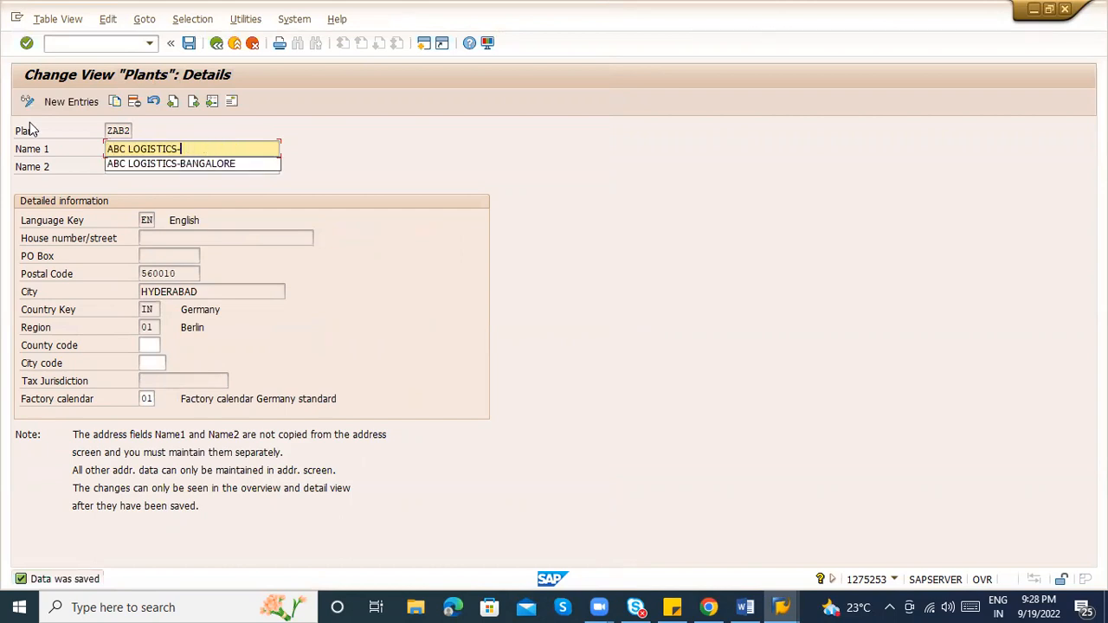
type("HYDERABAD")
key("Return")
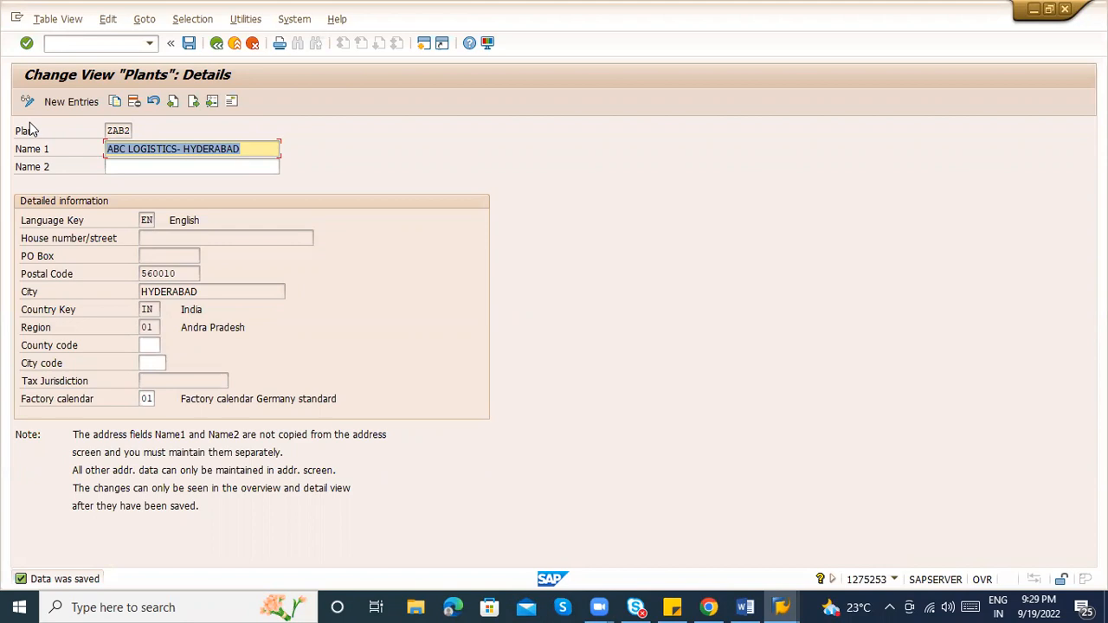
Go back to the customizing tree, close the activity chooser and bring up the Word notes
left_click(216, 45)
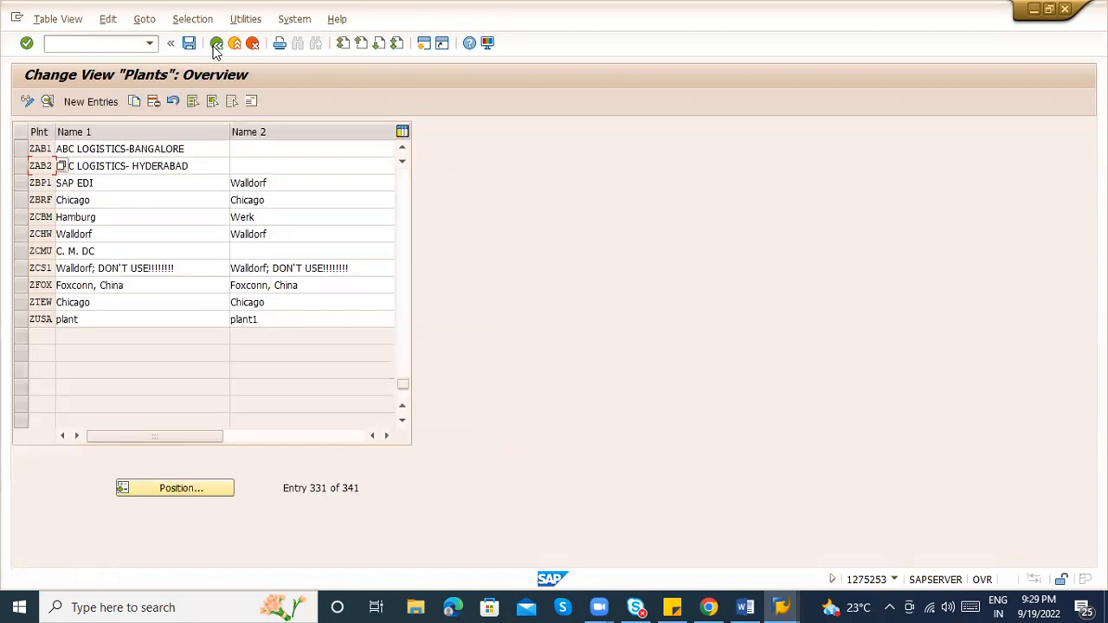
left_click(216, 45)
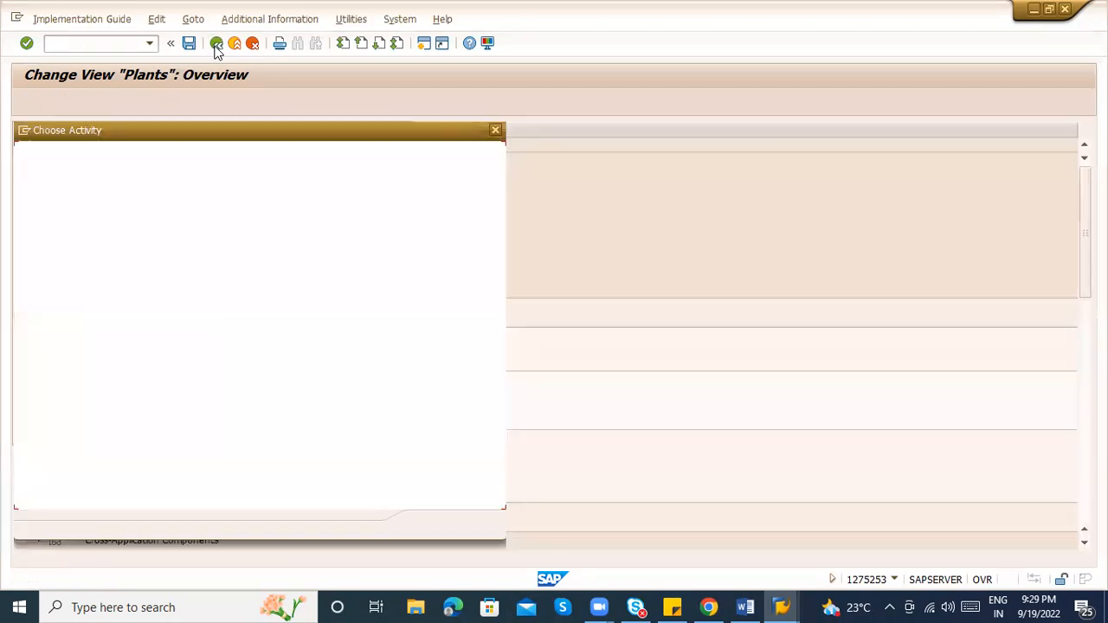
key("Escape")
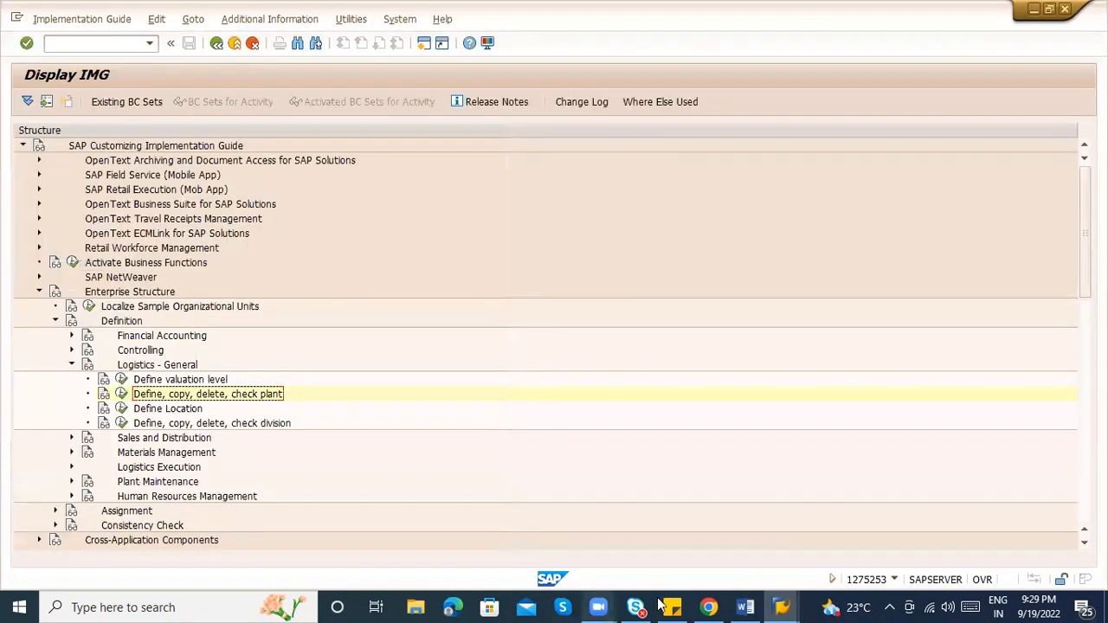
left_click(748, 605)
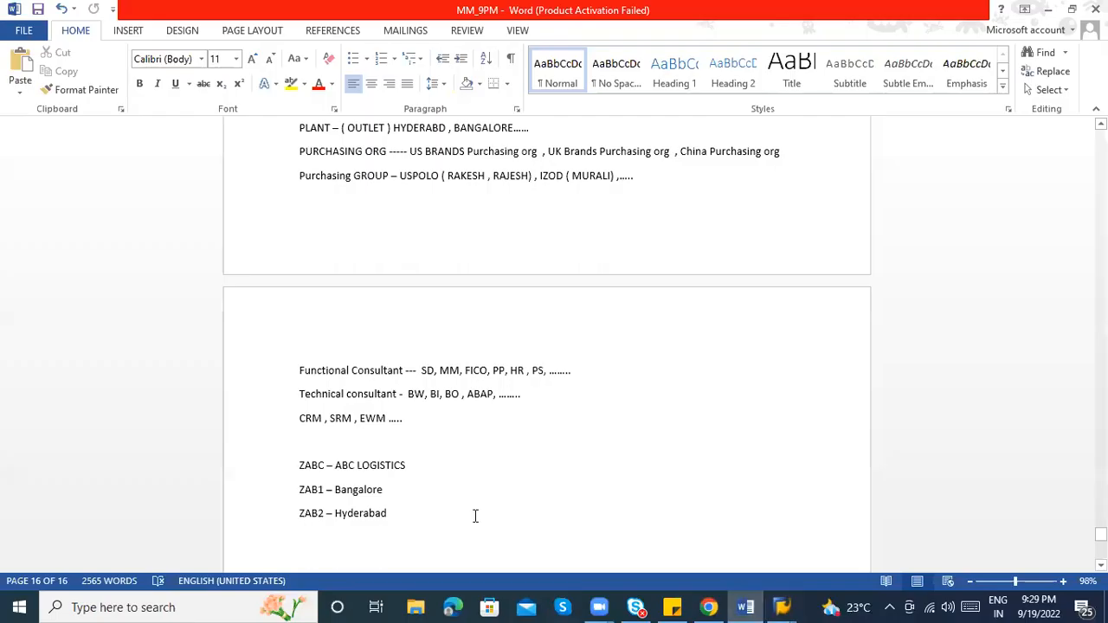
Add blank lines below the ZAB2 – Hyderabad line
left_click(428, 519)
key("Return")
key("Return")
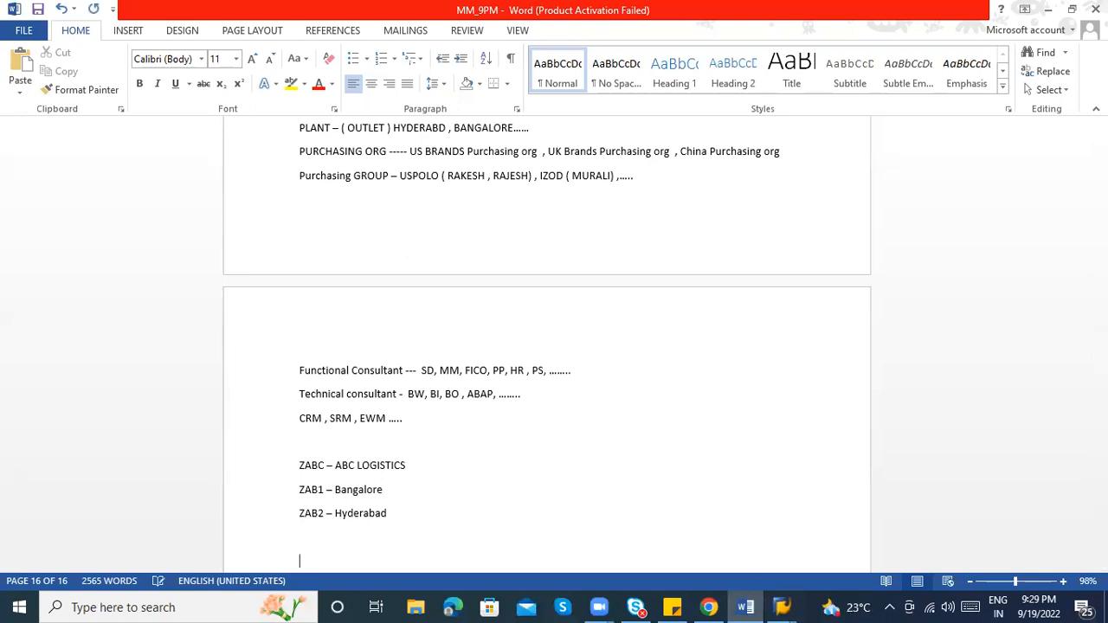
key("Return")
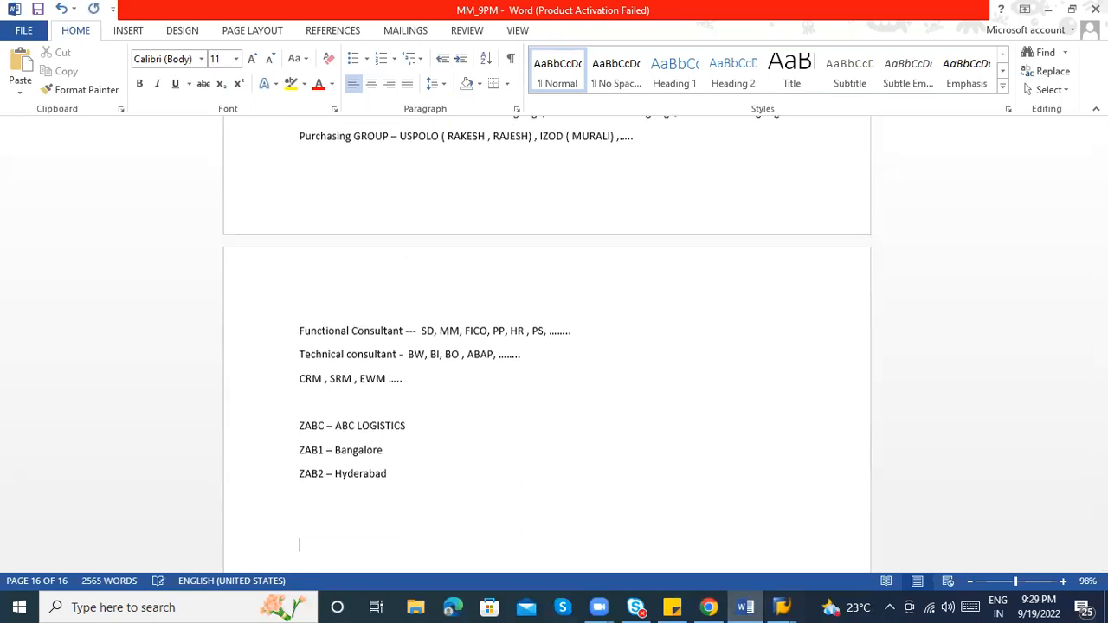
left_click(295, 523)
List ABC1 Raw material, ABC2 Packaging material, ABC3 Finished goods after ZAB1, then begin ZAB2's list
left_click(411, 452)
type("-  ")
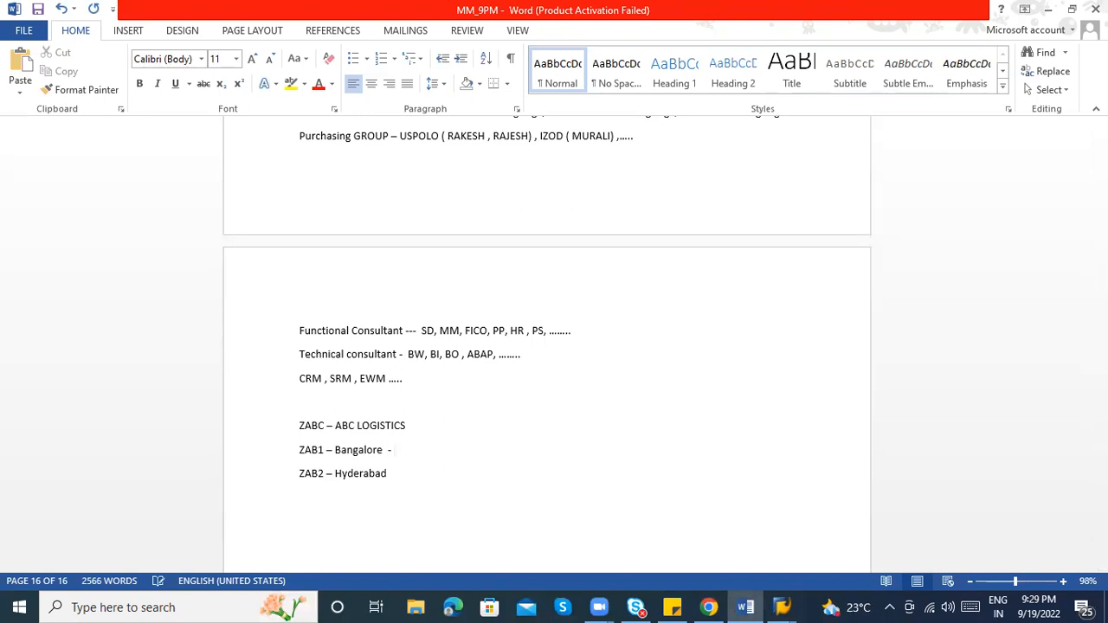
type("AB1")
key("BackSpace")
key("BackSpace")
key("BackSpace")
type("BA")
key("BackSpace")
type("C1")
type(" - ")
type("Raw materiual")
key("BackSpace")
key("BackSpace")
key("BackSpace")
type("a")
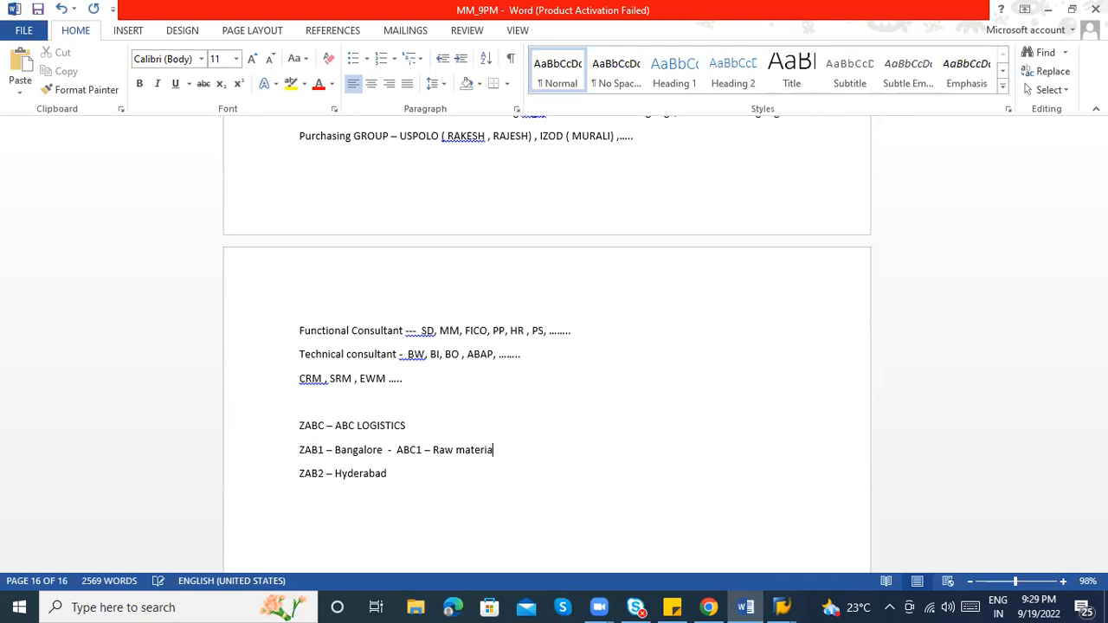
type("l , ABC2 - Sto")
key("BackSpace")
key("BackSpace")
key("BackSpace")
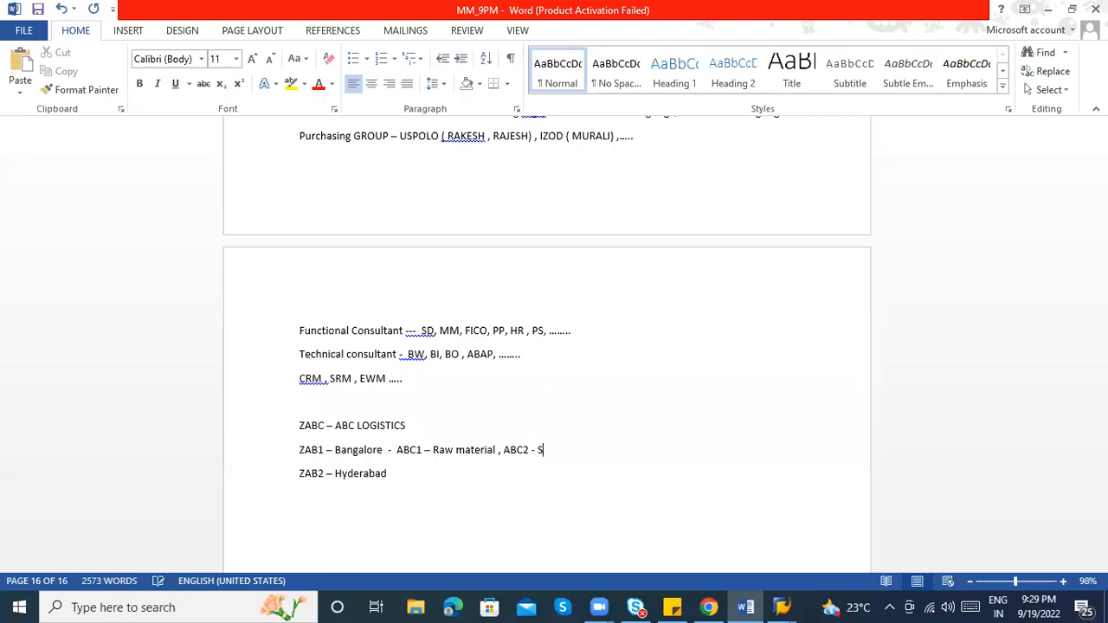
type("Packaging ")
type("material ,")
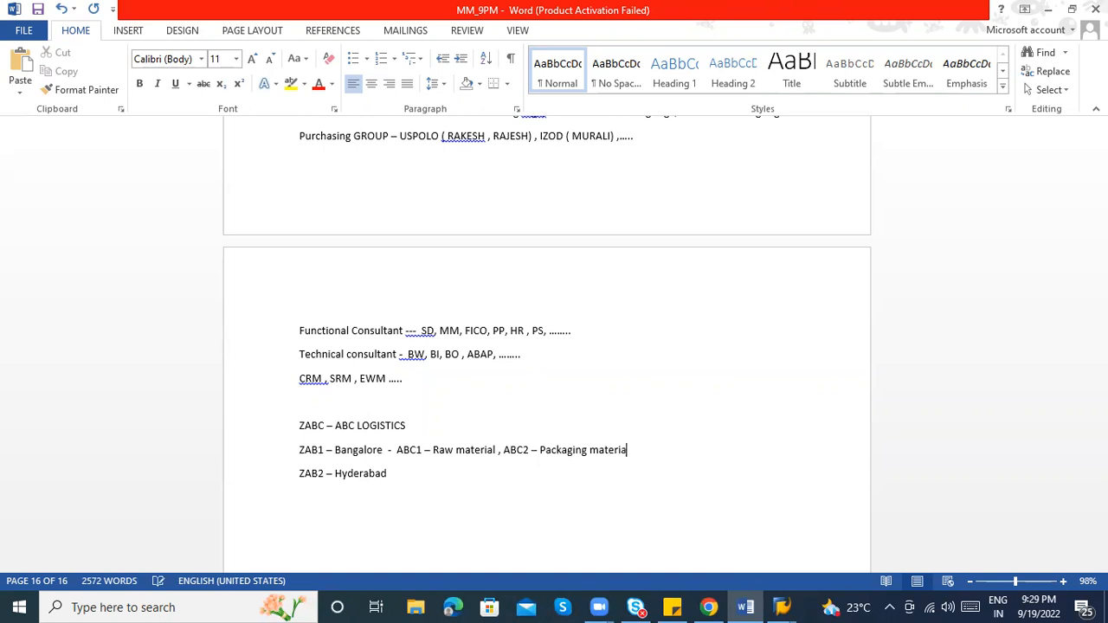
type(" ABC3 - Finished goods")
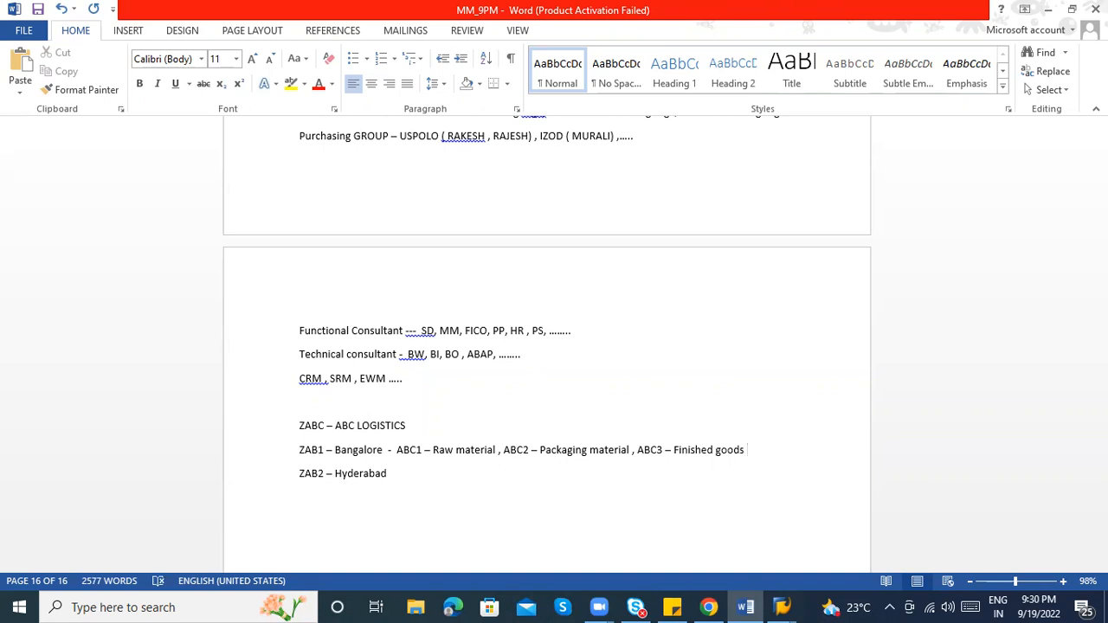
left_click(414, 469)
type("- A")
type("BC1 ")
type("- R")
type("aw material")
type(" , AB")
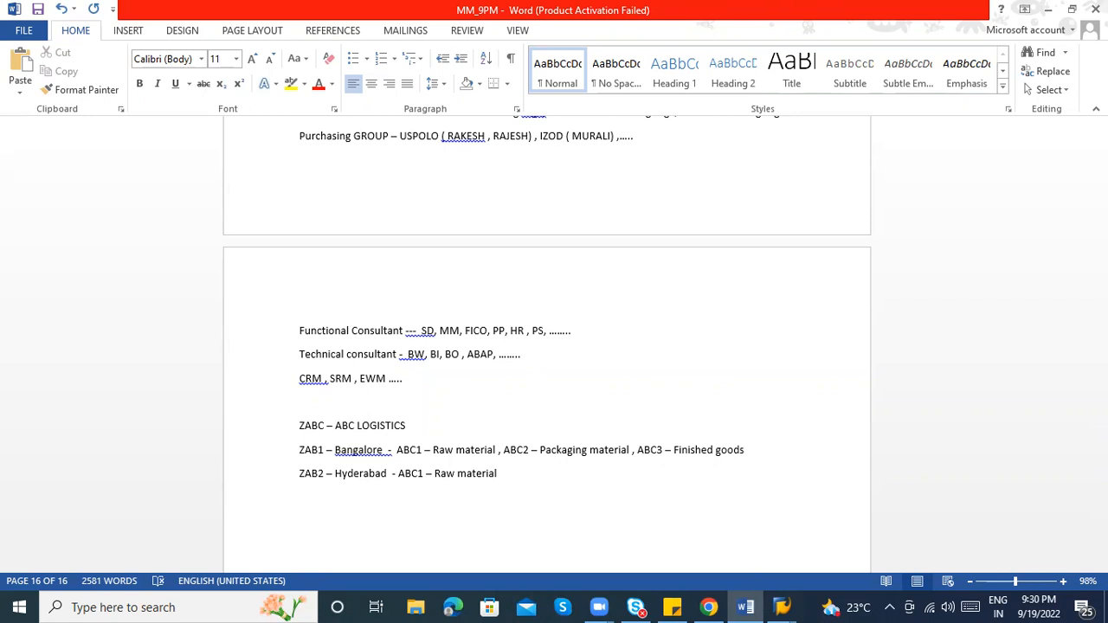
type("C2 ")
type("- ")
type("Pa")
type("ckaging ")
type("material")
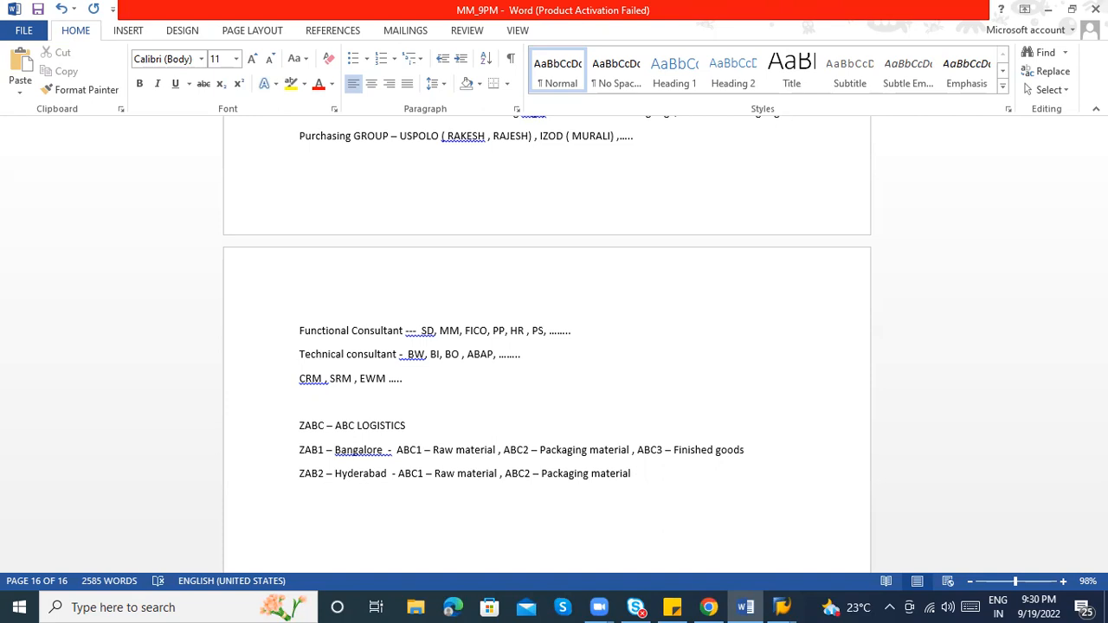
Complete the ZAB2 – Hyderabad line with ', ABC3 - Finished goods'
type(", AB")
type("C")
type("3 ")
type("- F")
type("inished goods")
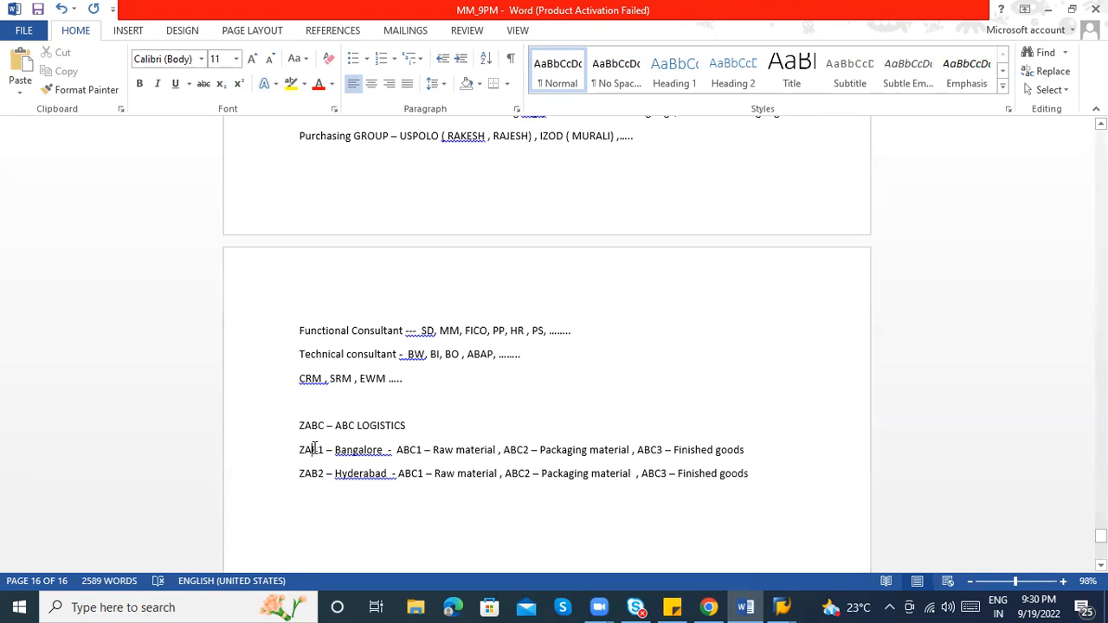
left_click(441, 449)
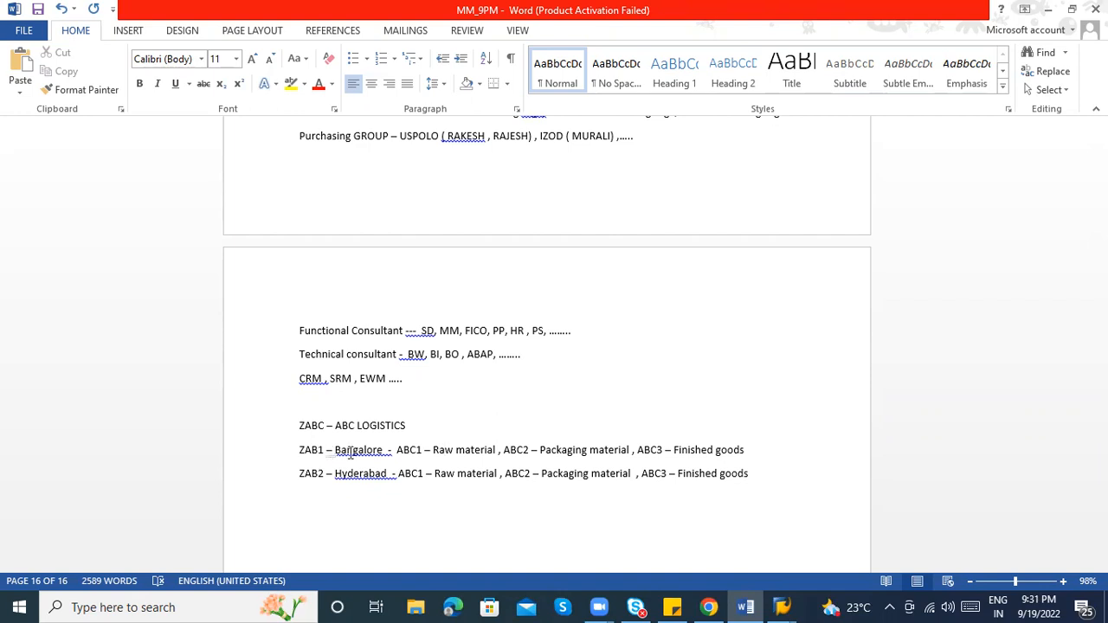
left_click(312, 452)
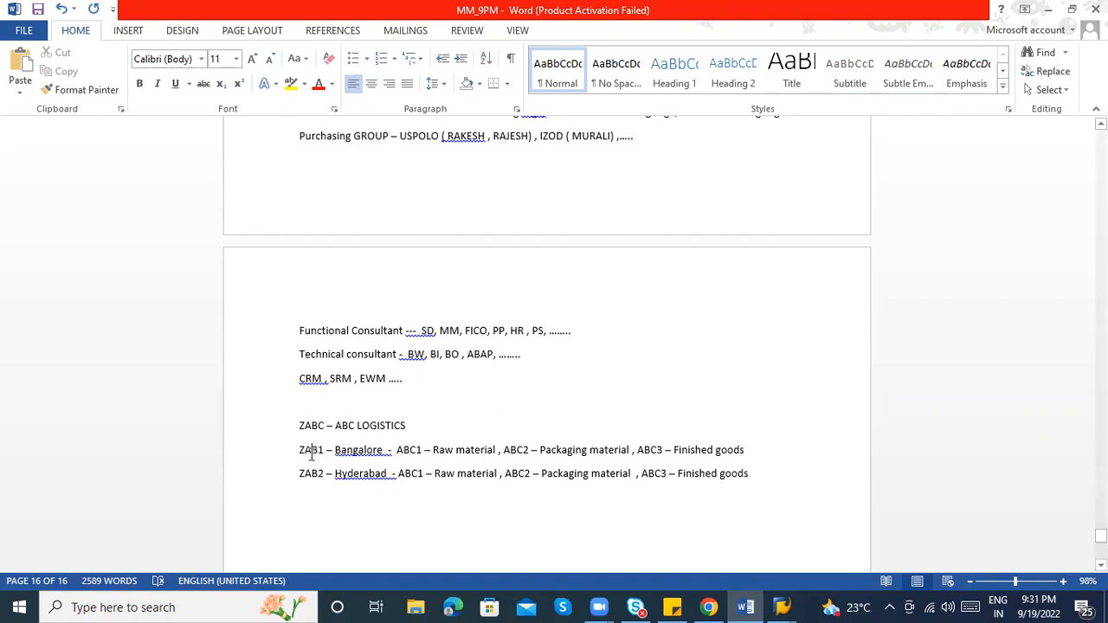
Label the first lines with 'Storage location :', 'Plant' and 'Company code :'
left_click(399, 450)
type("Storage lo")
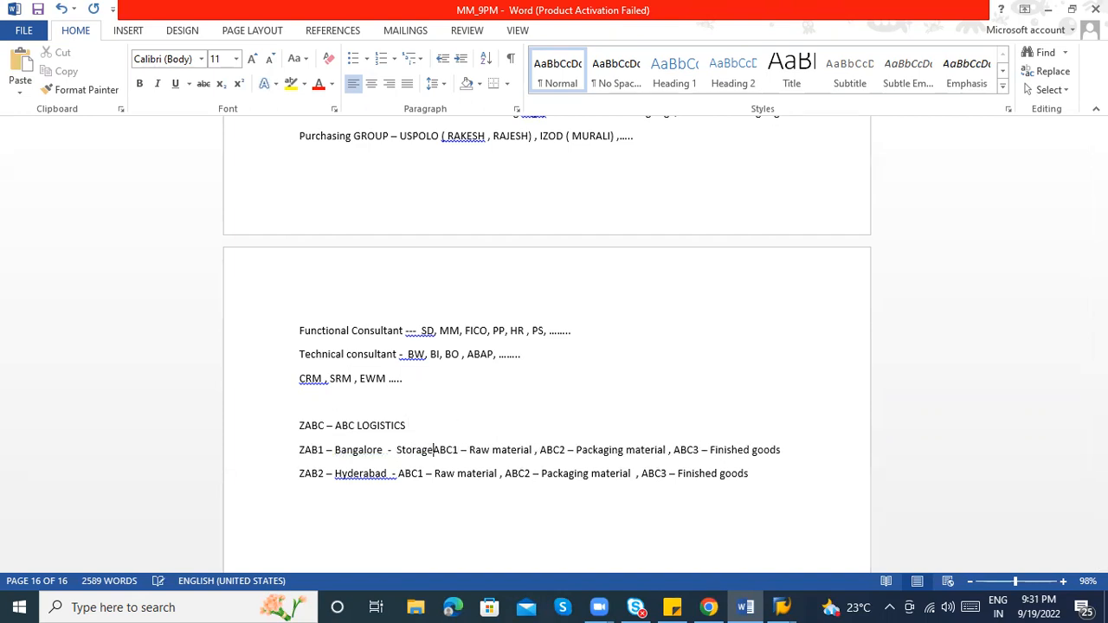
type("cation s")
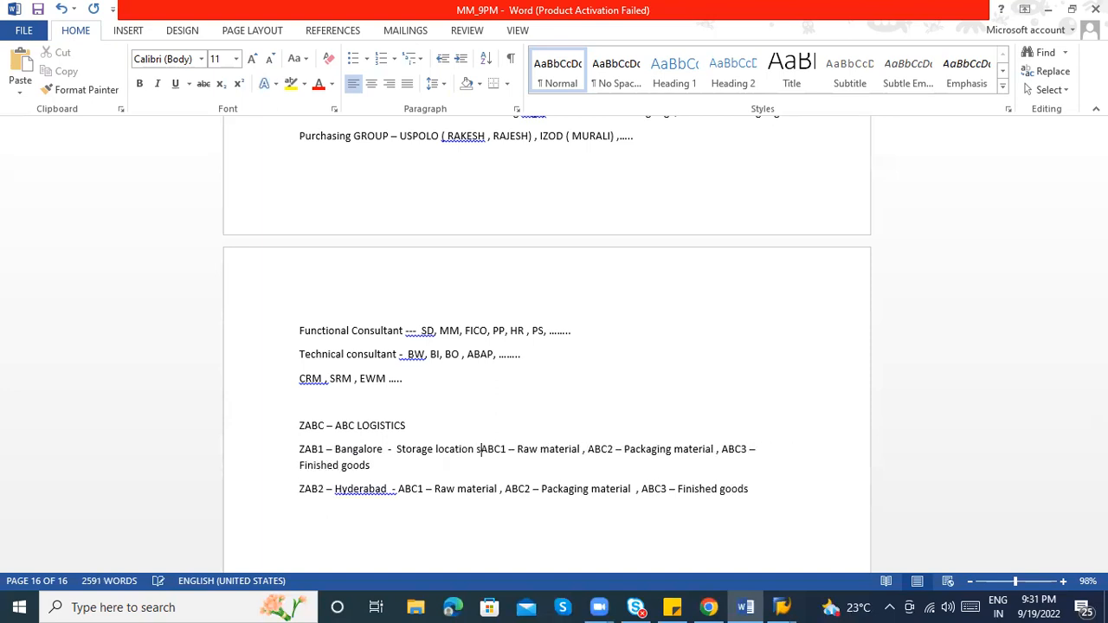
key("BackSpace")
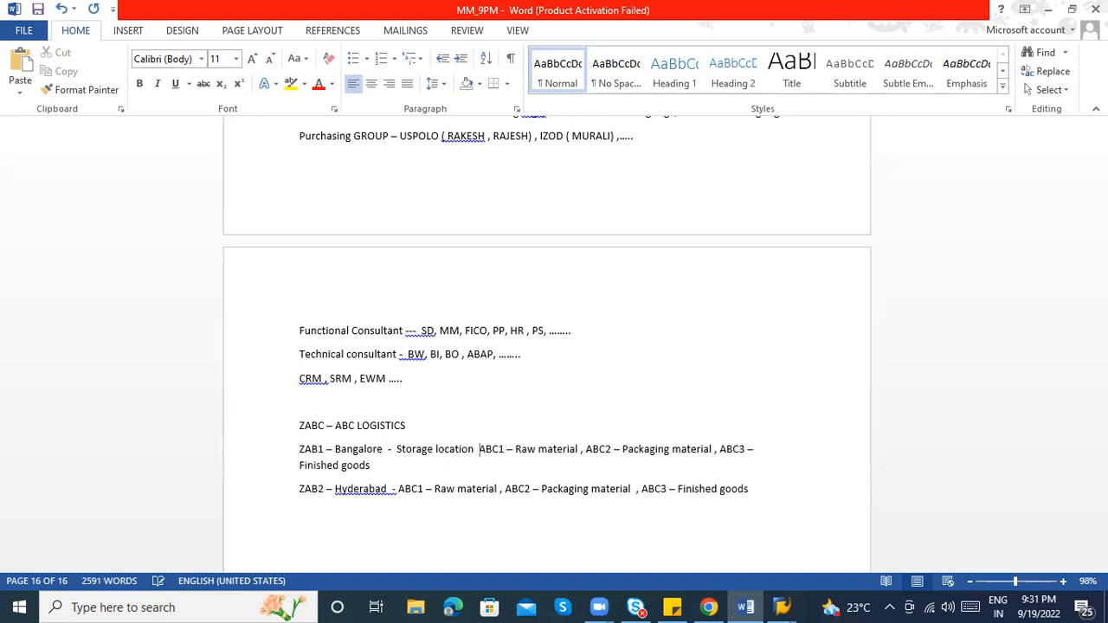
type(":")
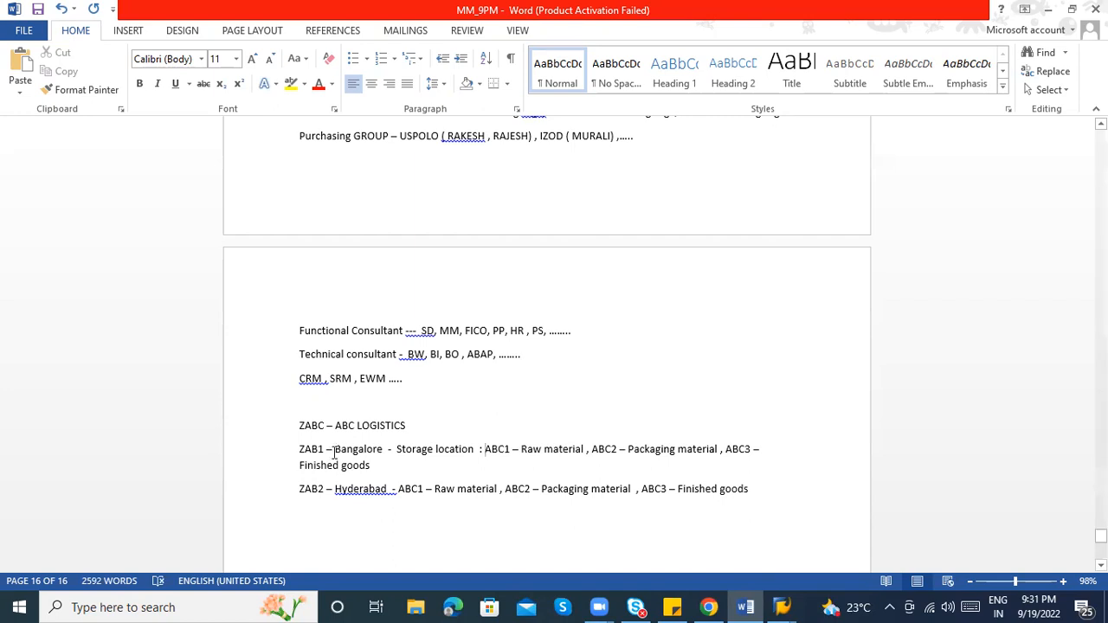
left_click(294, 447)
type("Plant ")
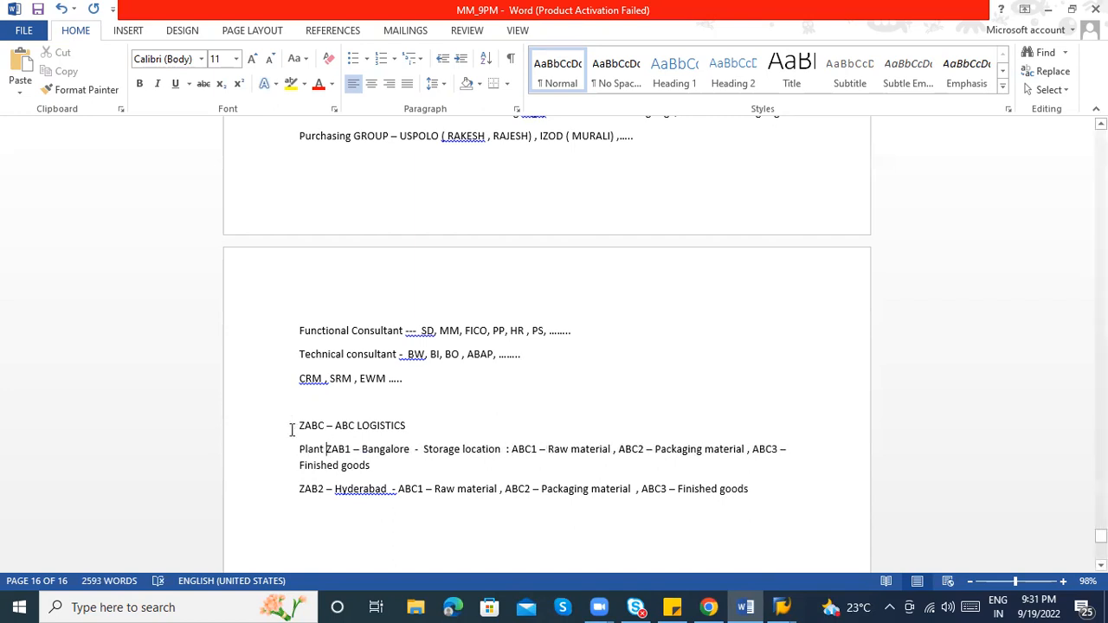
type("Commpa")
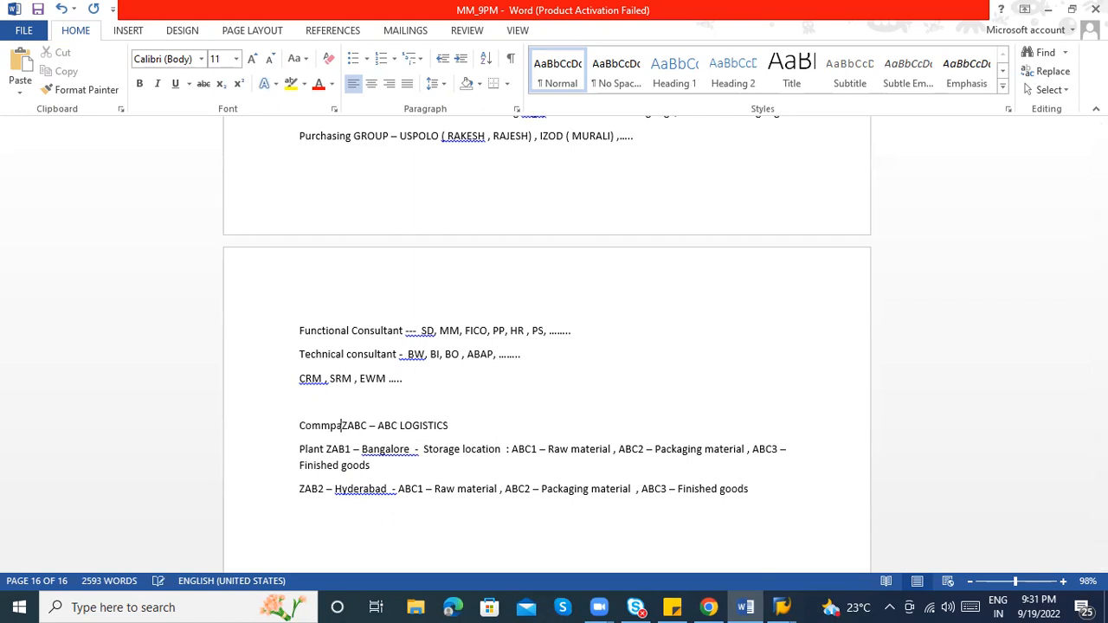
key("BackSpace")
key("BackSpace")
type("pany code ")
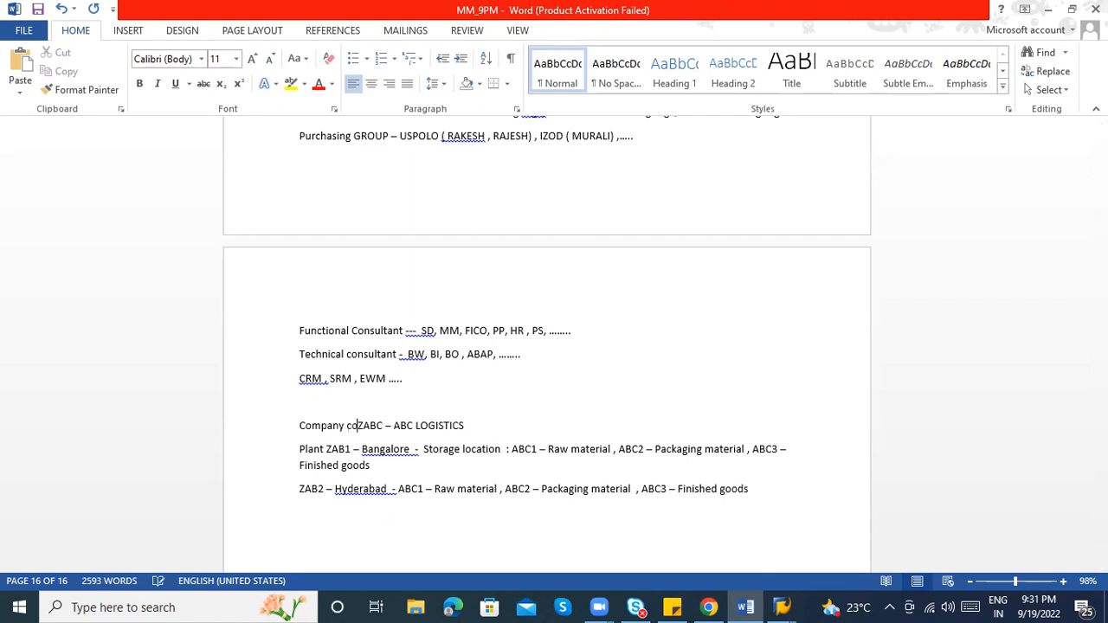
type(":")
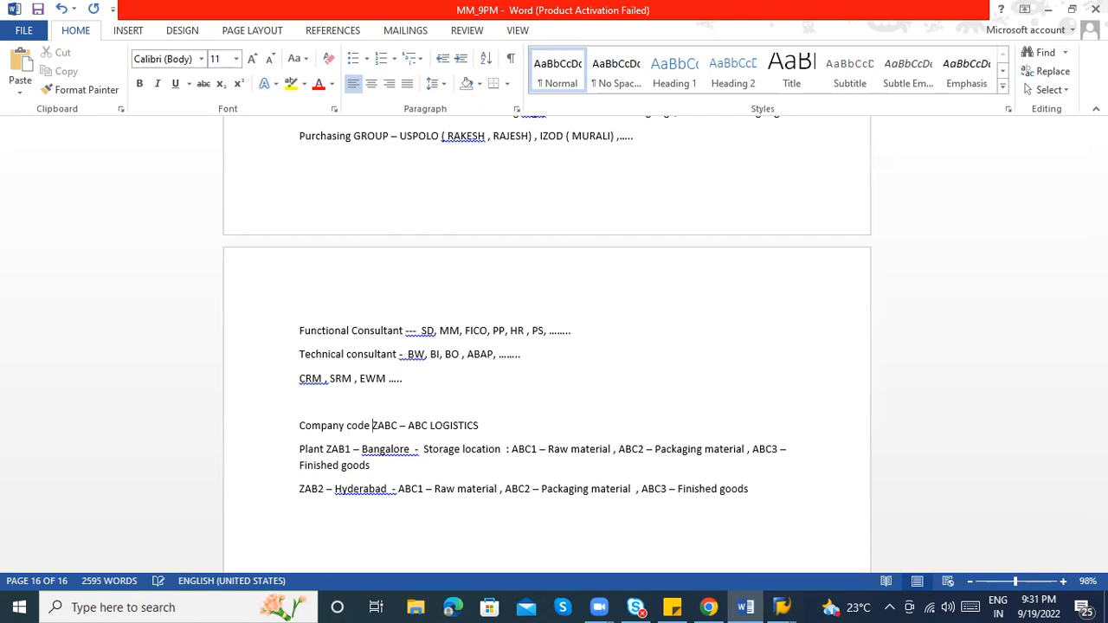
Add 'Plant :' and 'Storage location' labels to the ZAB2 – Hyderabad line
left_click(300, 488)
type("Plant :")
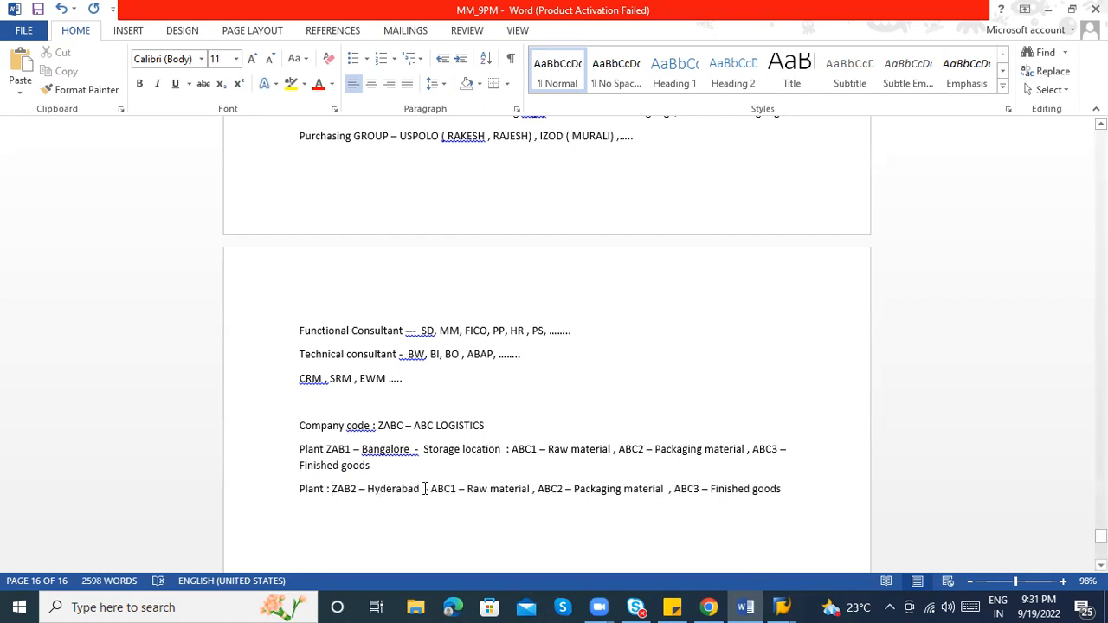
left_click(427, 488)
type("Storage ")
type("location")
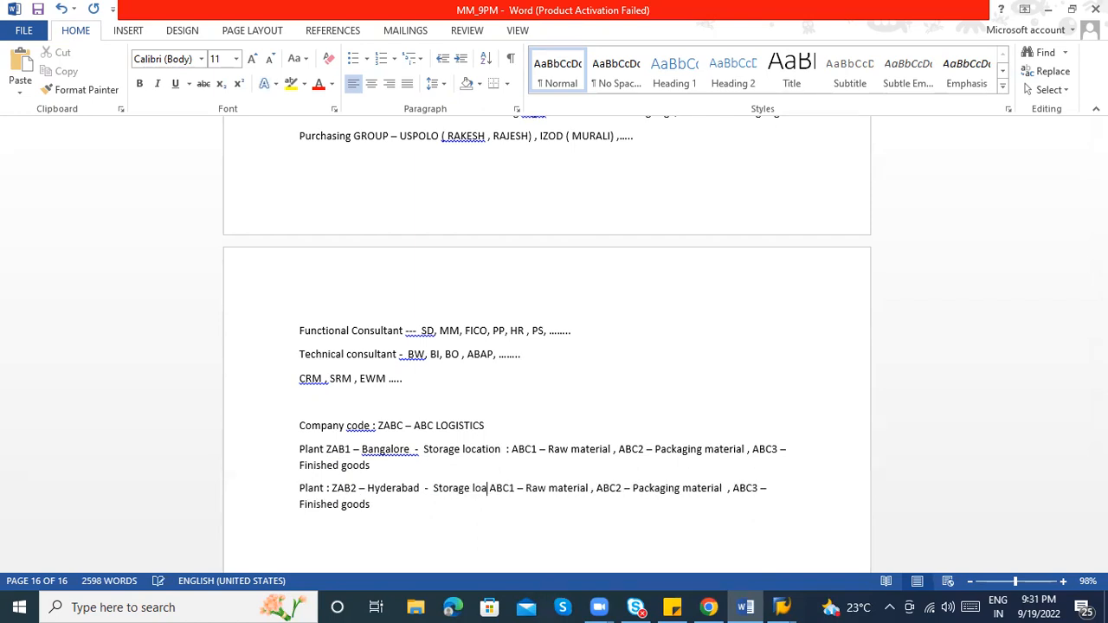
key("shift+Left")
key("shift+Left")
key("shift+Left")
key("shift+Left")
key("shift+Left")
key("shift+Left")
key("shift+Left")
key("shift+Left")
key("shift+Left")
key("shift+Left")
key("shift+Left")
key("shift+Left")
key("shift+Left")
key("shift+Left")
key("shift+Left")
key("shift+Left")
key("shift+Left")
key("shift+Left")
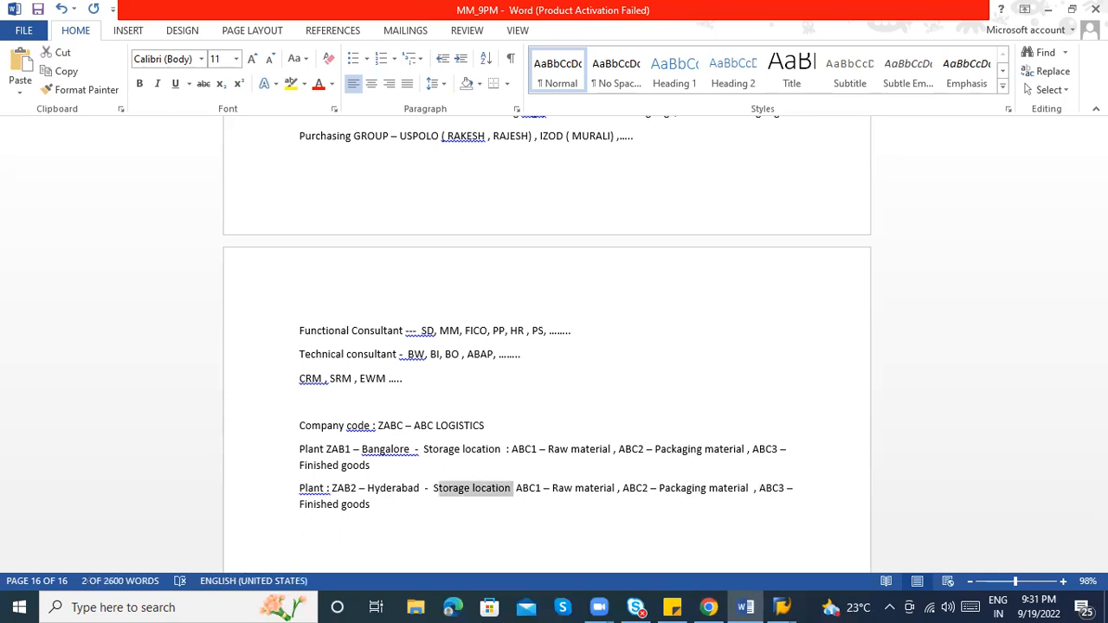
Highlight both Storage location labels and the first Plant label in yellow
left_click(290, 84)
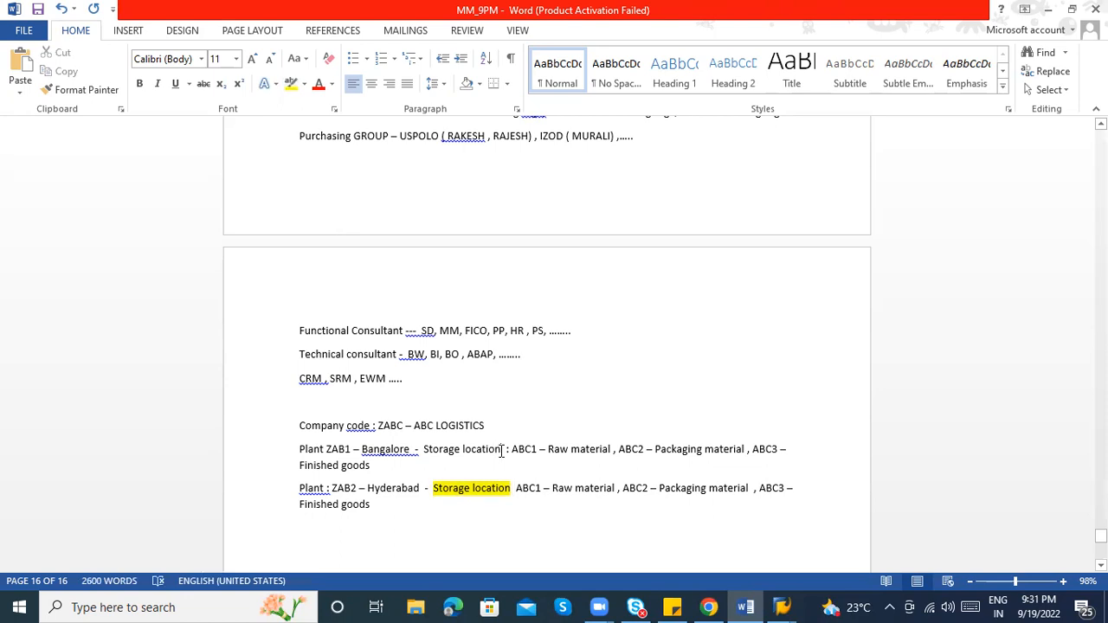
key("shift+Left")
key("shift+Left")
key("shift+Left")
key("shift+Left")
key("shift+Left")
key("shift+Left")
key("shift+Left")
key("shift+Left")
key("shift+Left")
key("shift+Left")
key("shift+Left")
key("shift+Left")
key("shift+Left")
key("shift+Left")
key("shift+Left")
key("shift+Left")
left_click(291, 84)
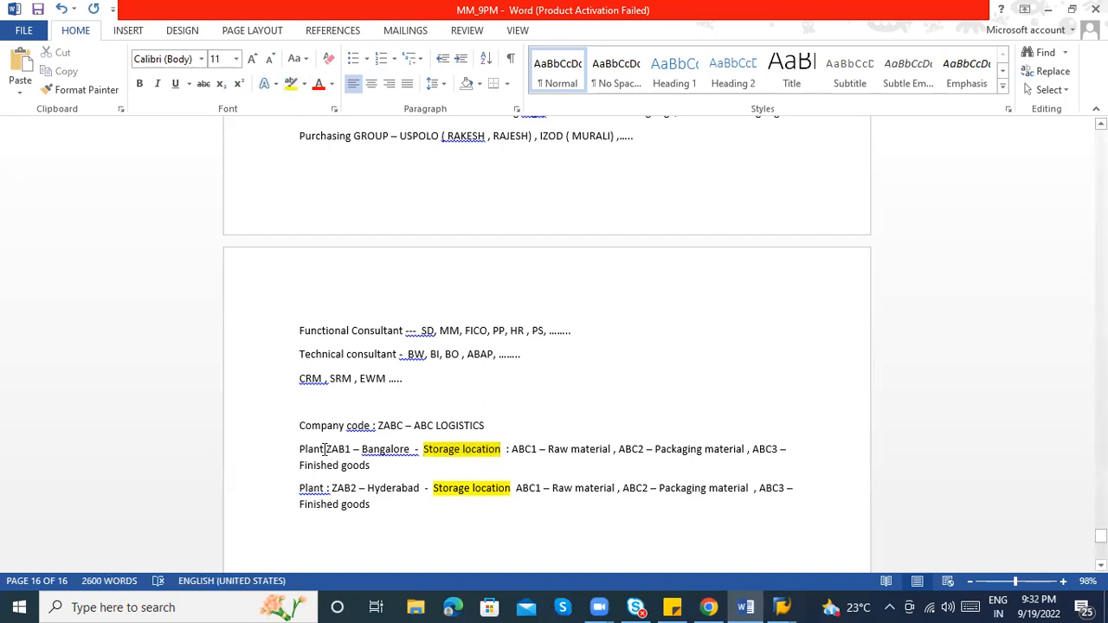
key("shift+Left")
key("shift+Left")
key("shift+Left")
key("shift+Left")
key("shift+Left")
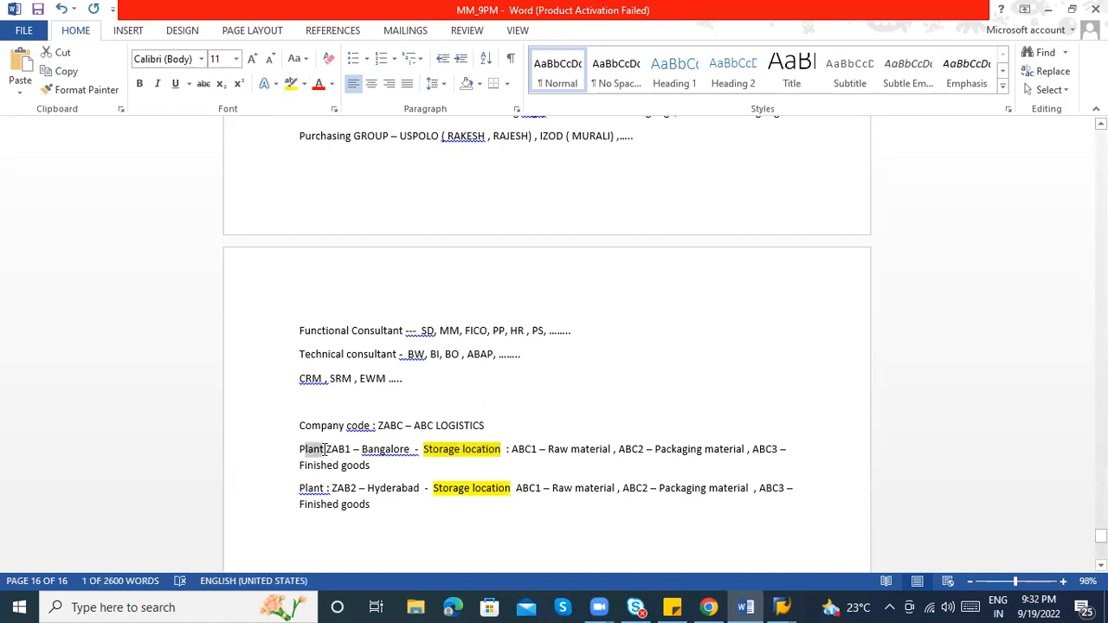
left_click(286, 84)
left_click(363, 547)
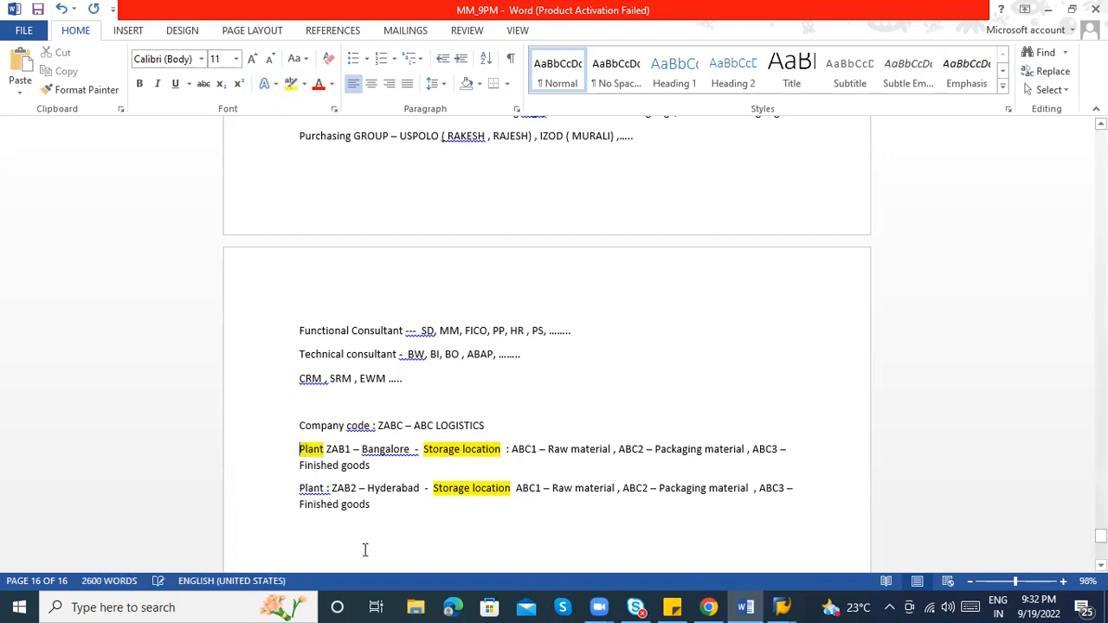
Highlight the second Plant label and the Company code label in yellow
left_click(325, 488)
key("shift+Left")
key("shift+Left")
key("shift+Left")
key("shift+Left")
key("shift+Left")
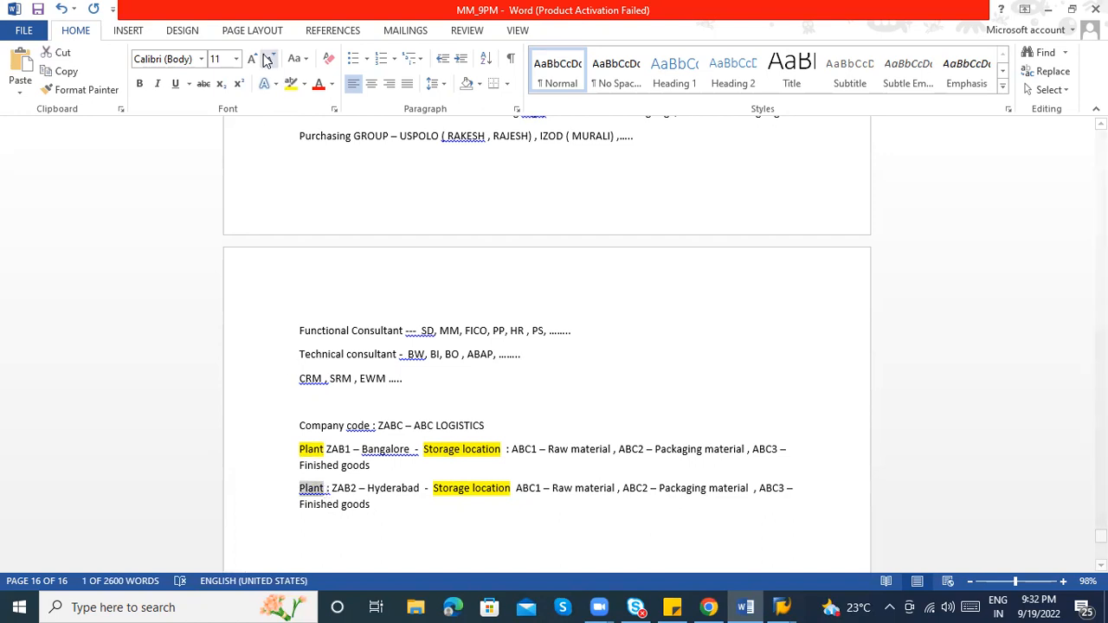
left_click(291, 84)
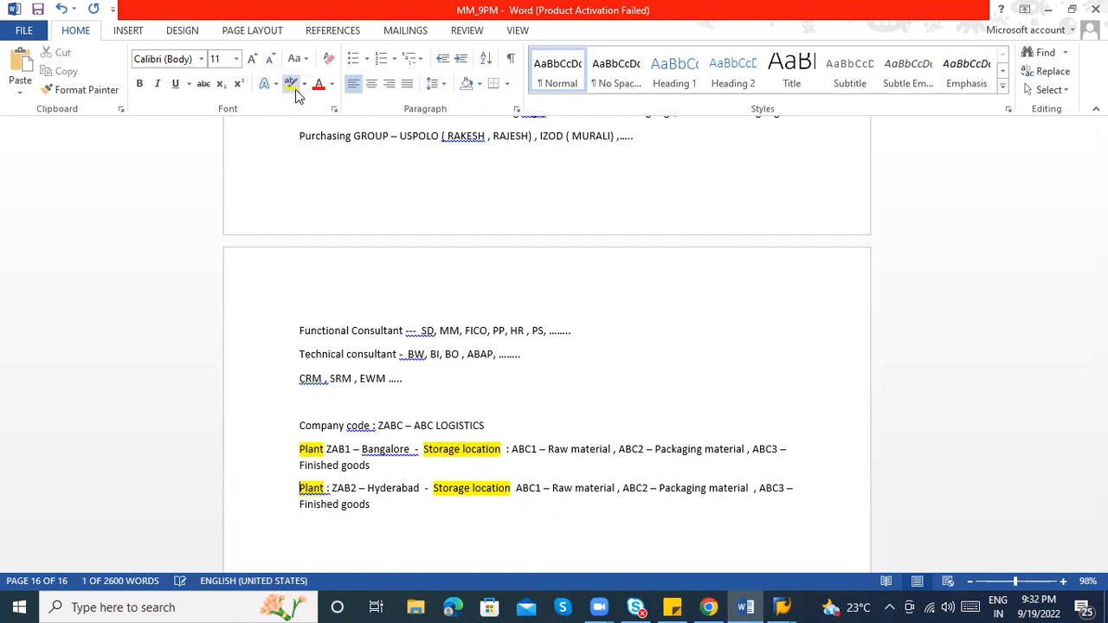
left_click(371, 425)
key("shift+Left")
key("shift+Left")
key("shift+Left")
key("shift+Left")
key("shift+Left")
key("shift+Left")
key("shift+Left")
key("shift+Left")
key("shift+Left")
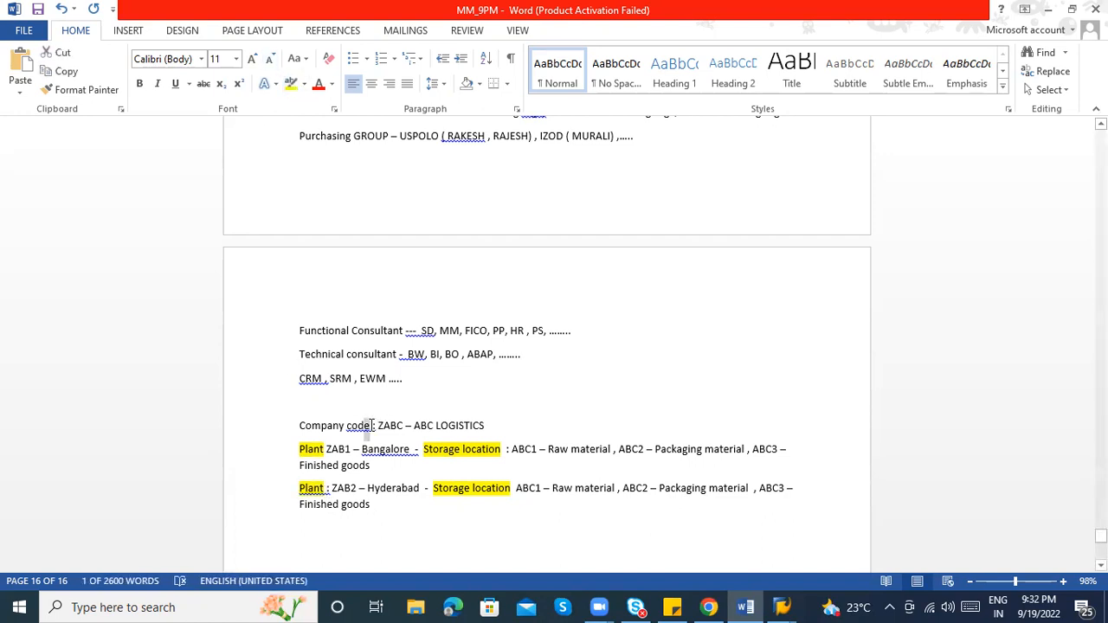
key("shift+Left")
key("shift+Left")
key("shift+Left")
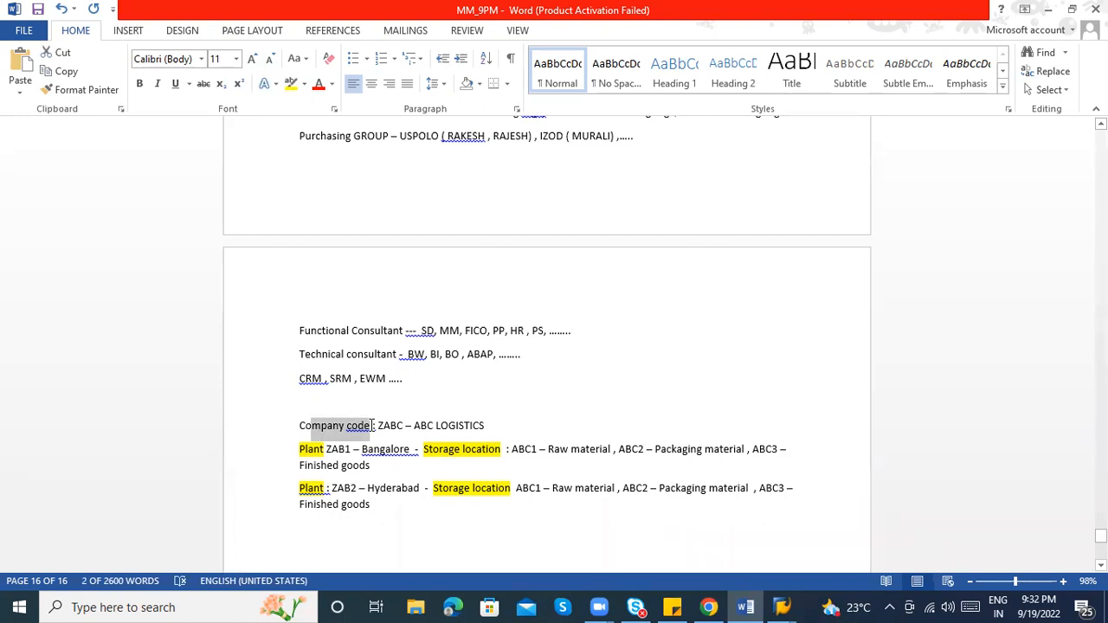
left_click(292, 83)
key("Left")
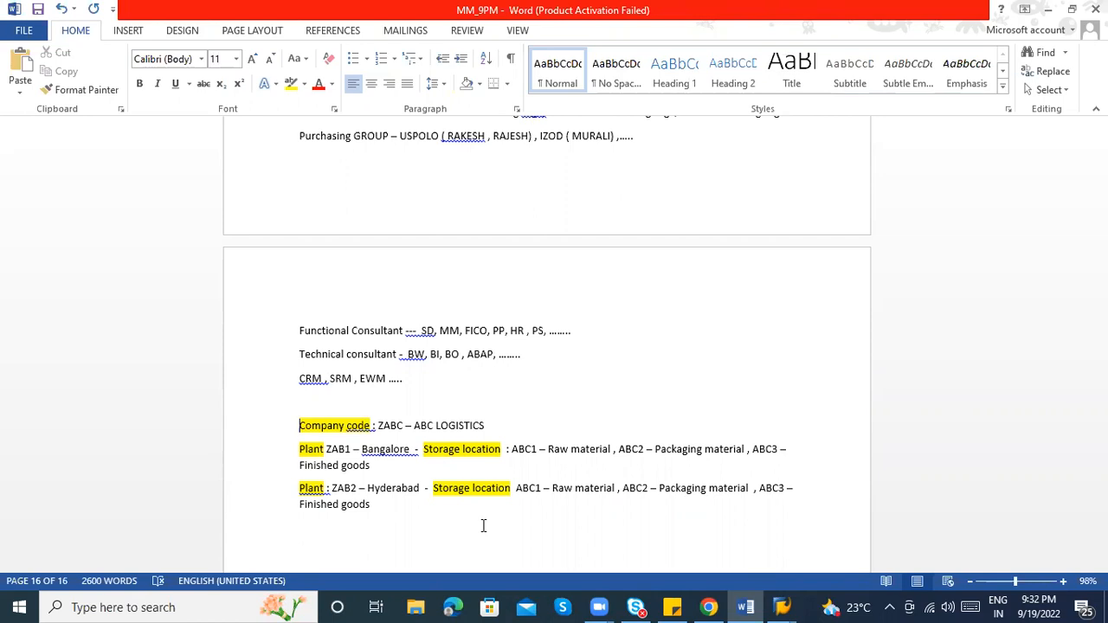
Check the SAP customizing window and return to the Word notes
left_click(330, 536)
key("alt+Tab")
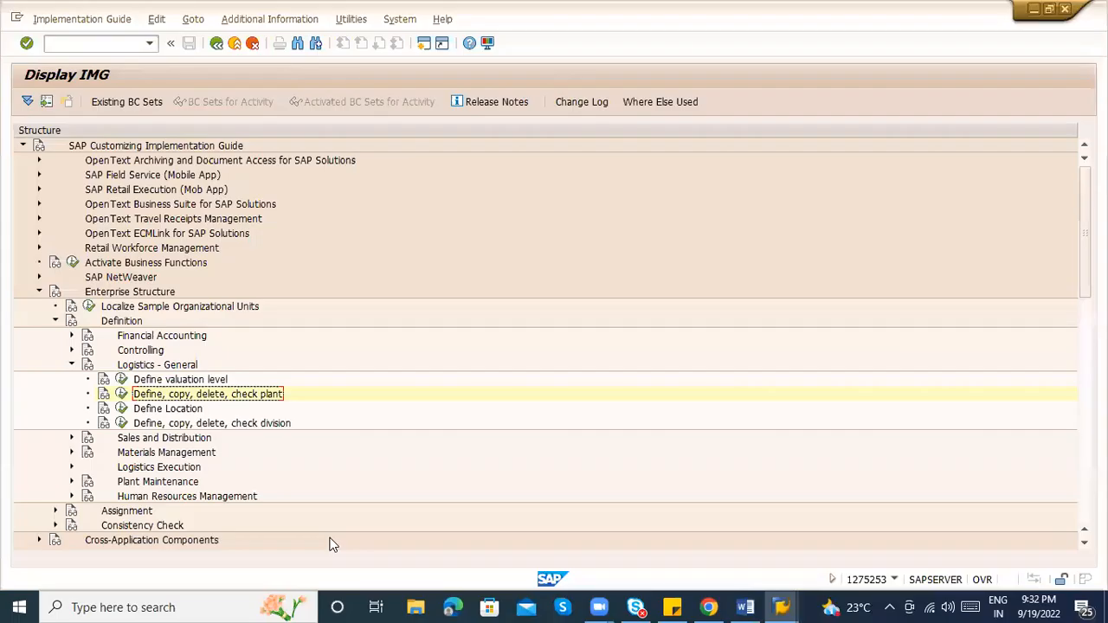
key("alt+Tab")
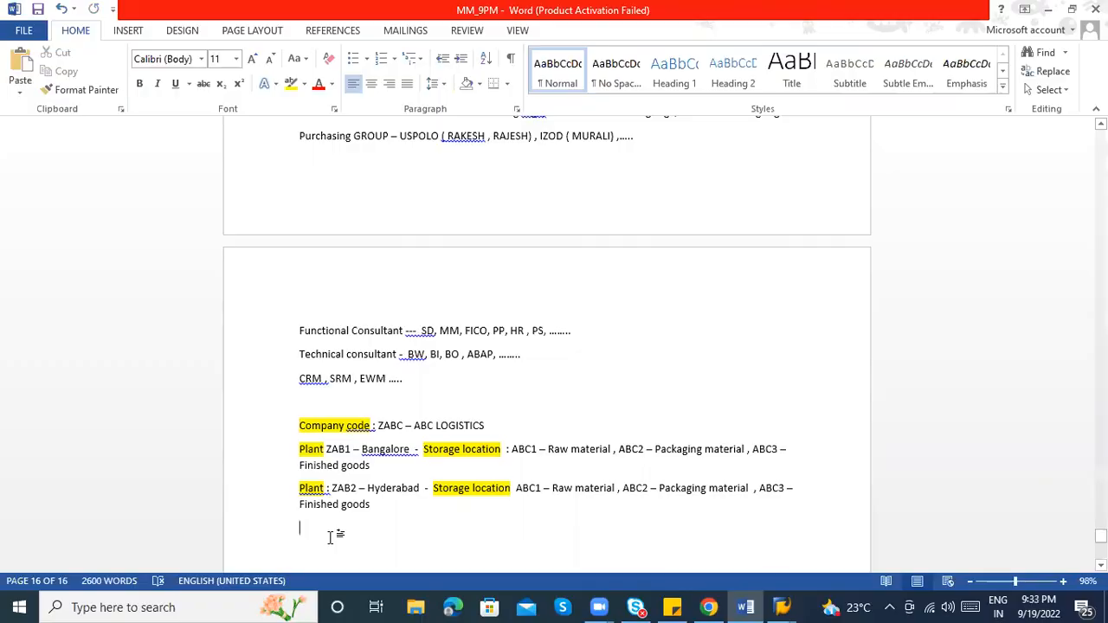
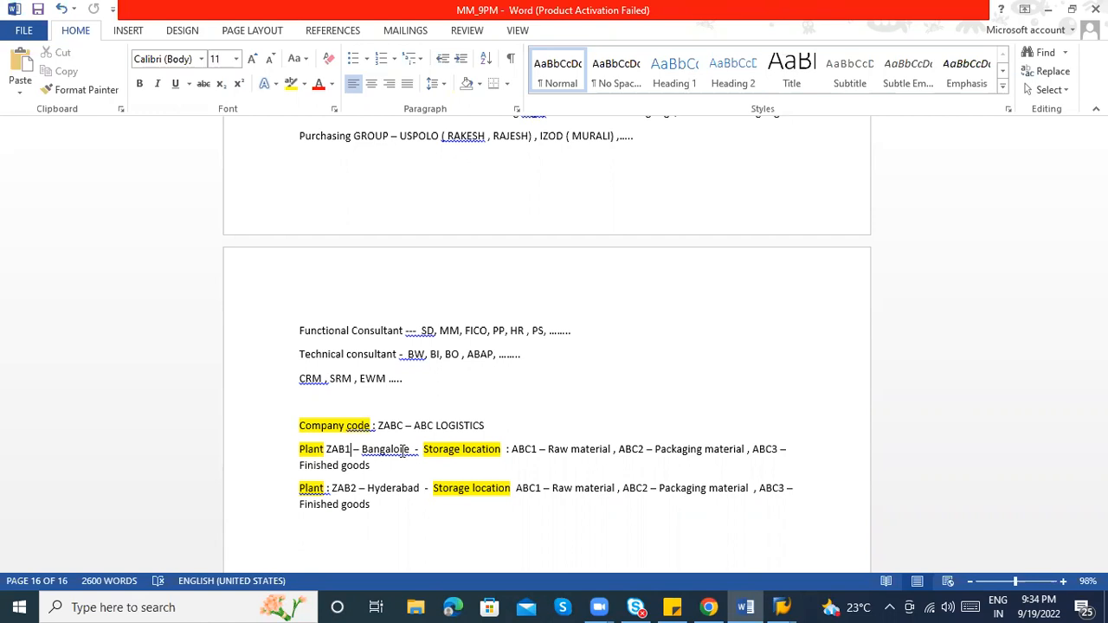
Dismiss the connection error, log back into client 800 with the account password, and start SPRO
left_click_drag(1101, 536, 1101, 542)
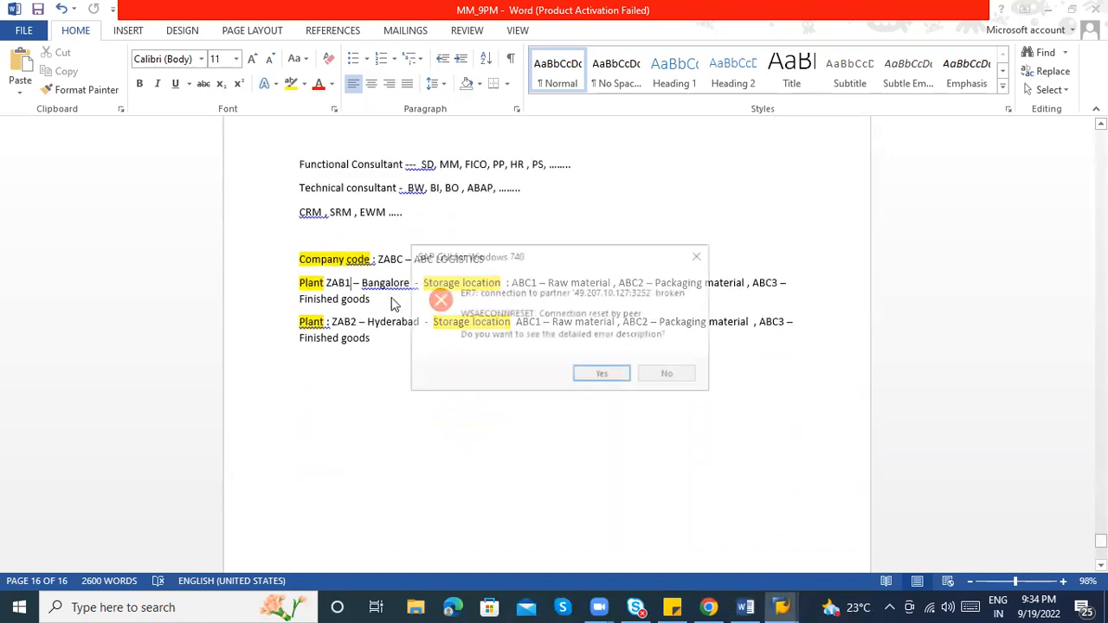
left_click(686, 380)
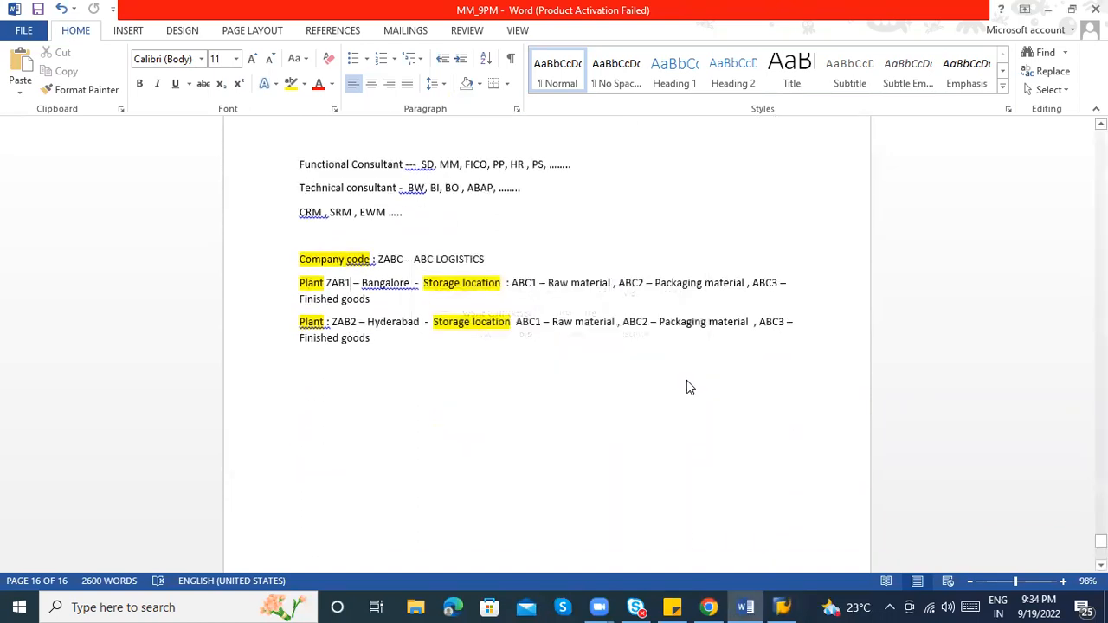
left_click(780, 606)
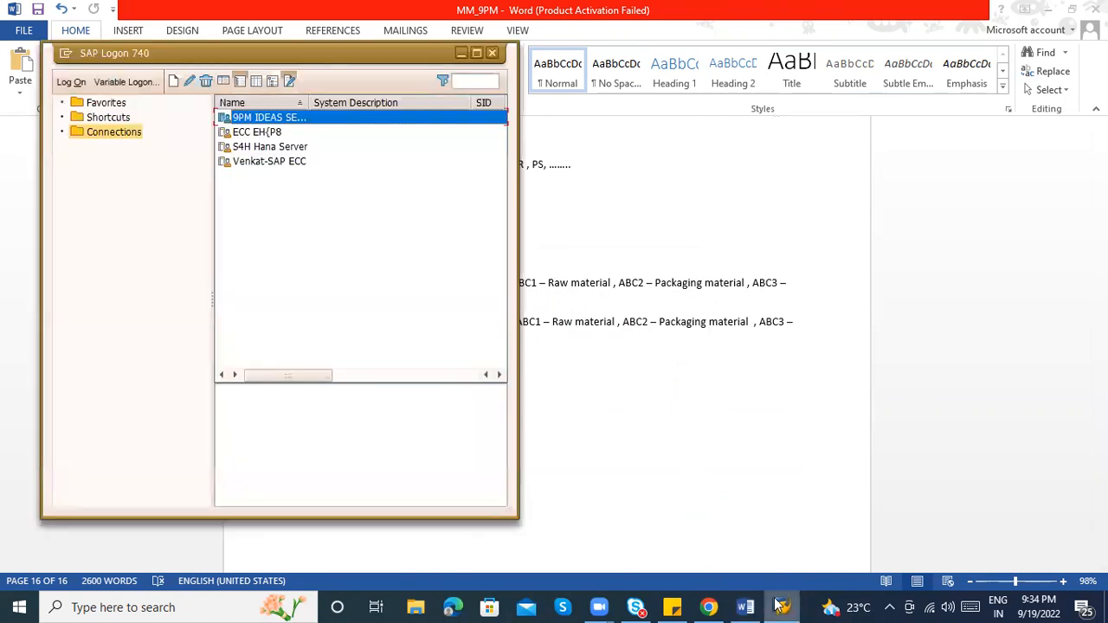
double_click(260, 117)
type("*******")
key("Return")
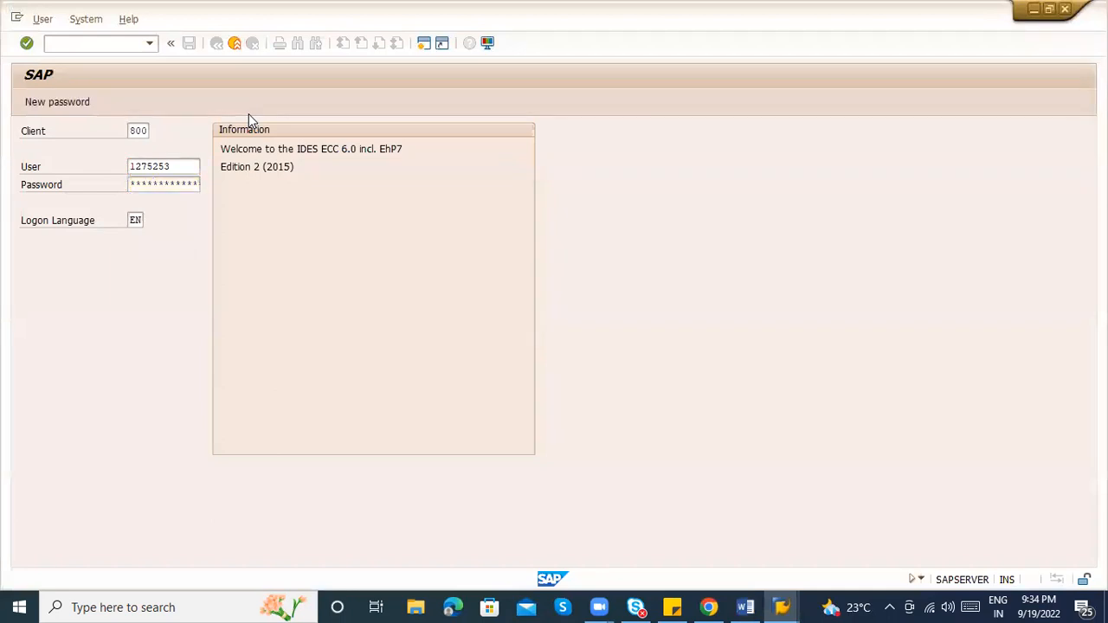
type("spro")
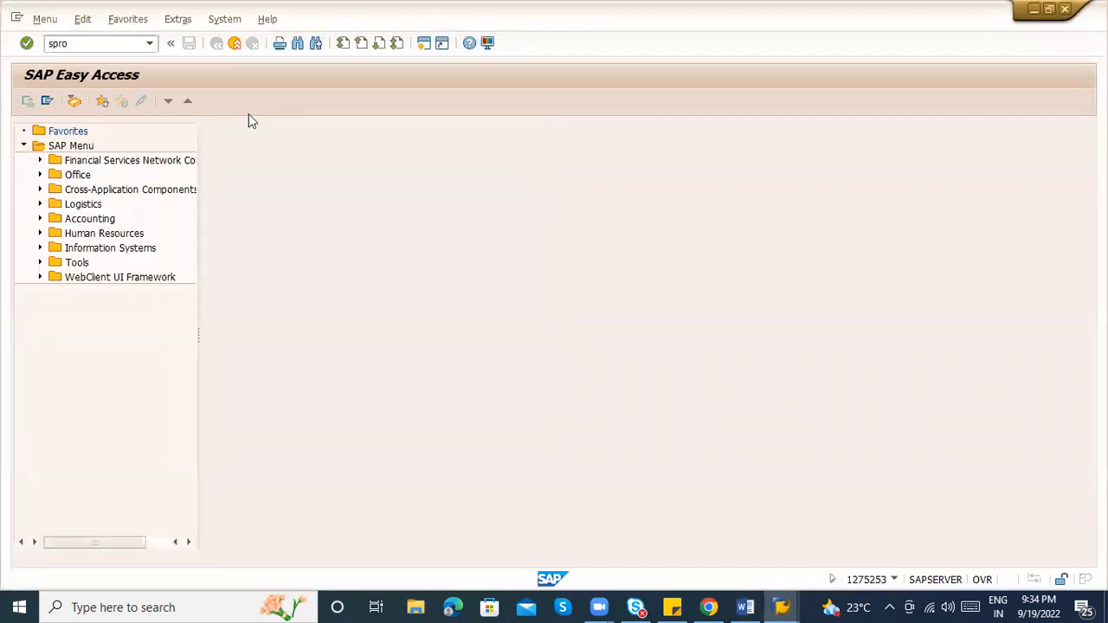
key("Return")
In SAP Reference IMG, run Enterprise Structure > Definition > Materials Management > Maintain storage location
left_click(100, 102)
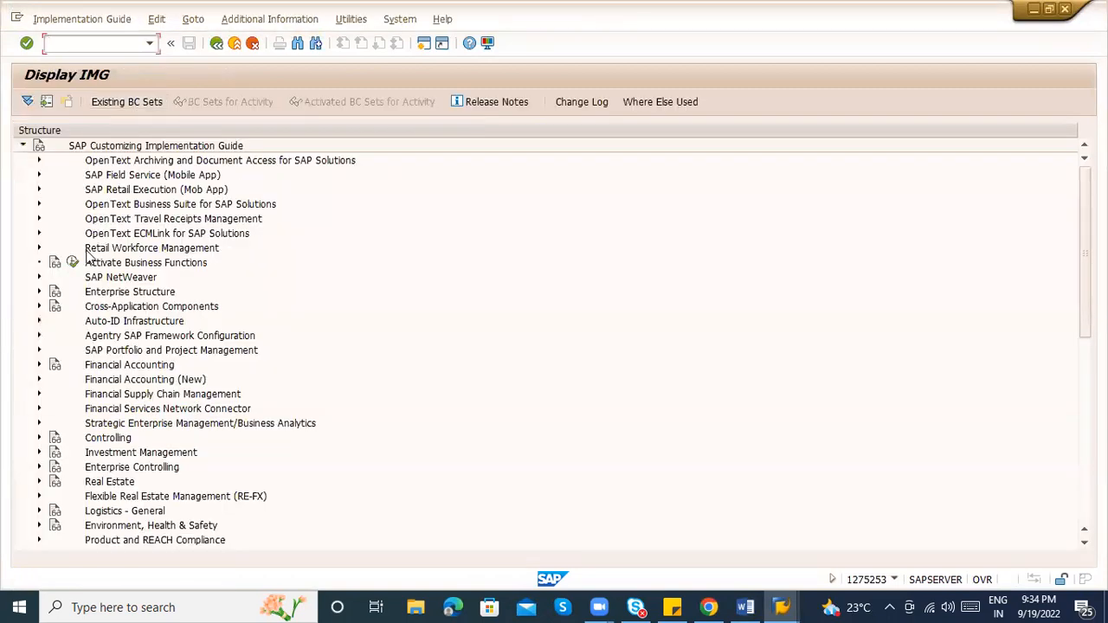
left_click(38, 291)
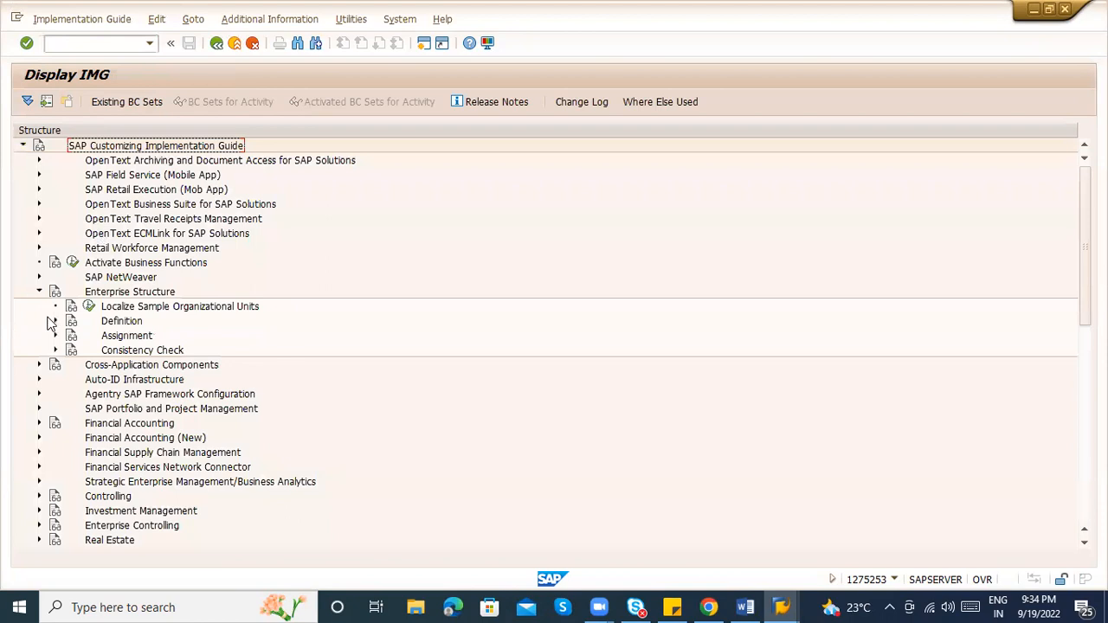
left_click(55, 321)
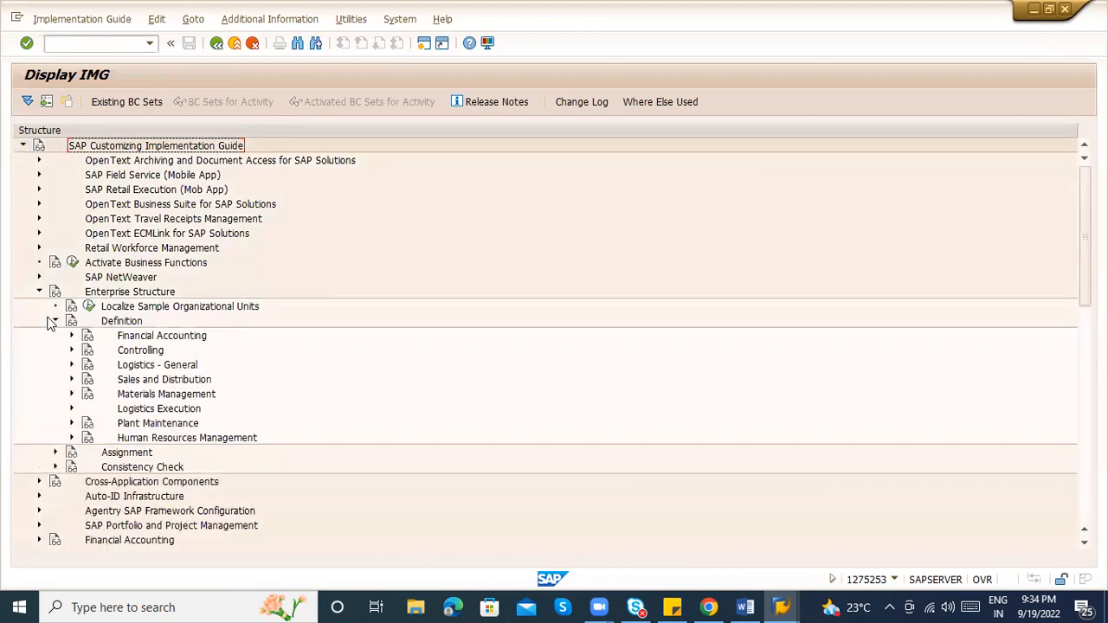
left_click(72, 394)
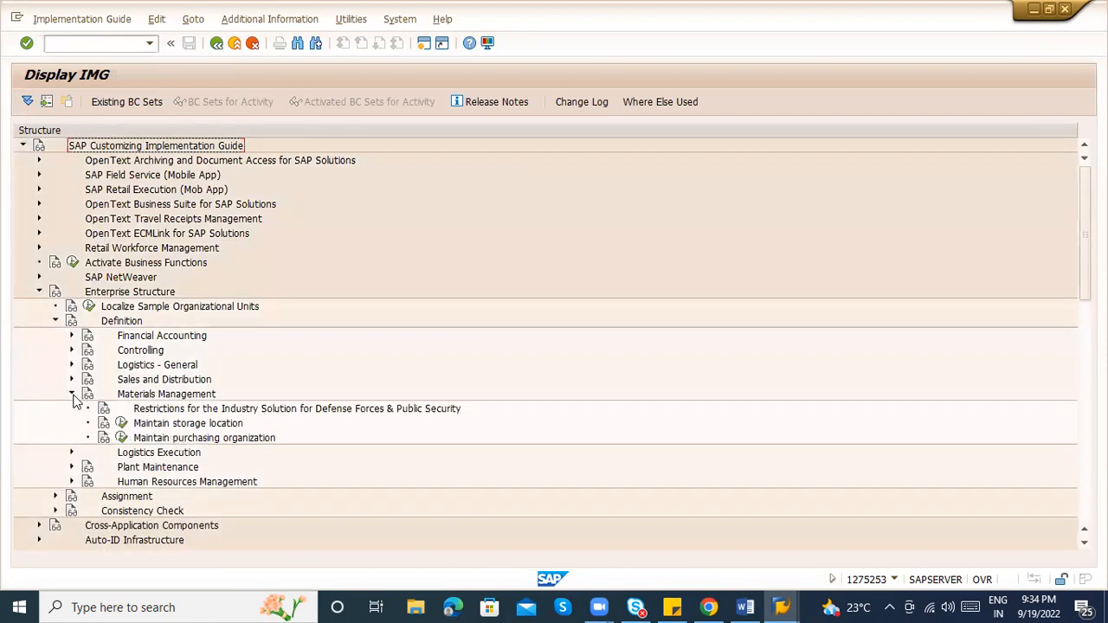
left_click(147, 397)
left_click(167, 424)
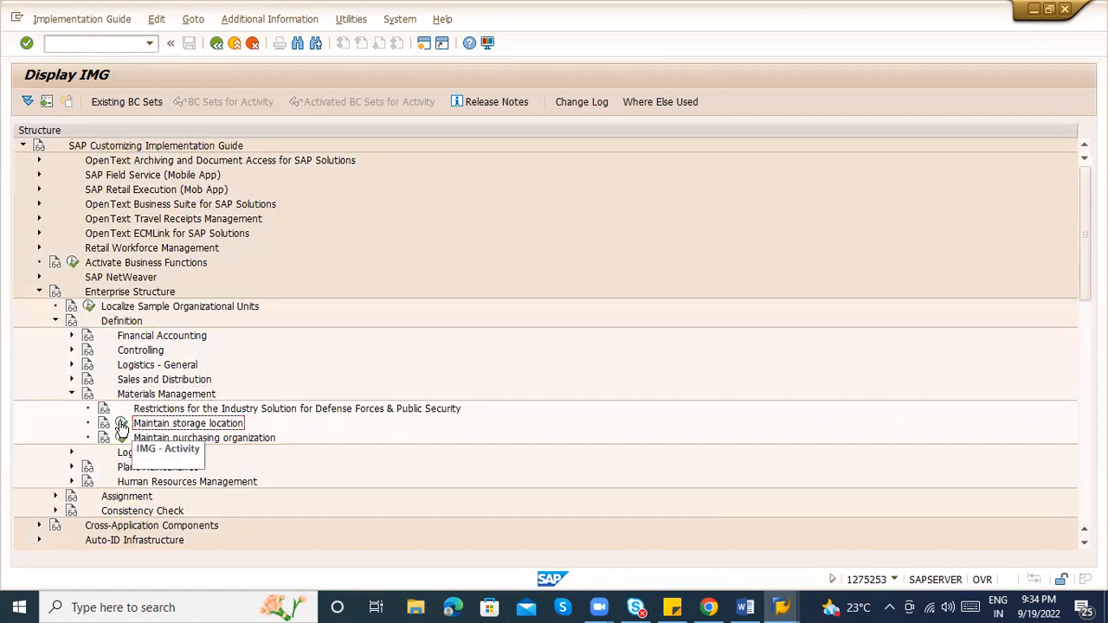
left_click(122, 424)
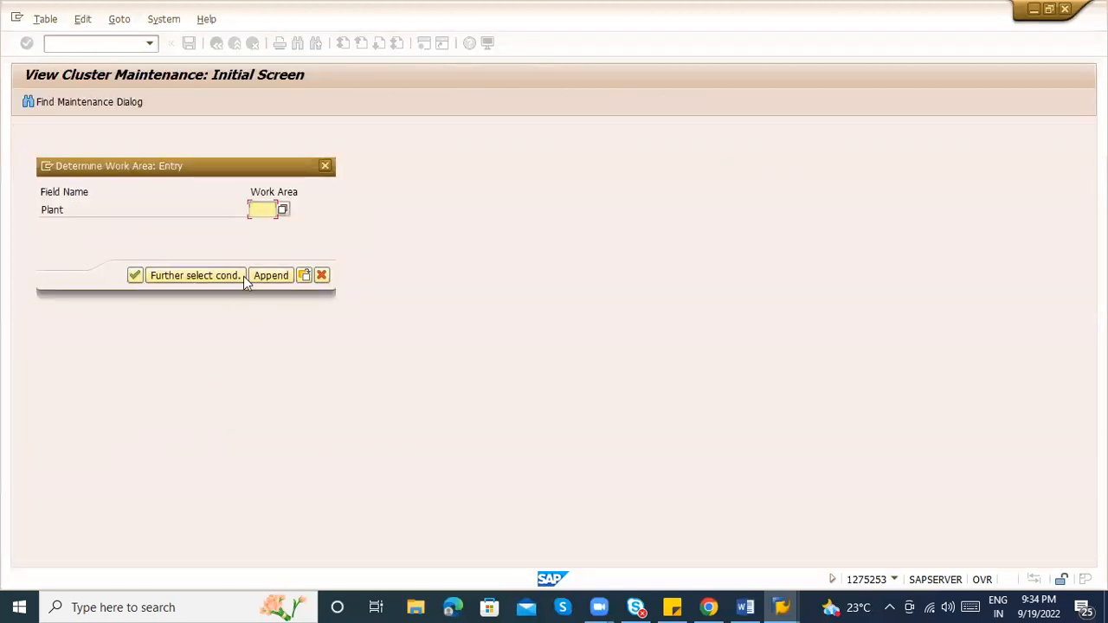
After checking the Word notes, open the storage locations of plant ZAB1
key("alt+Tab")
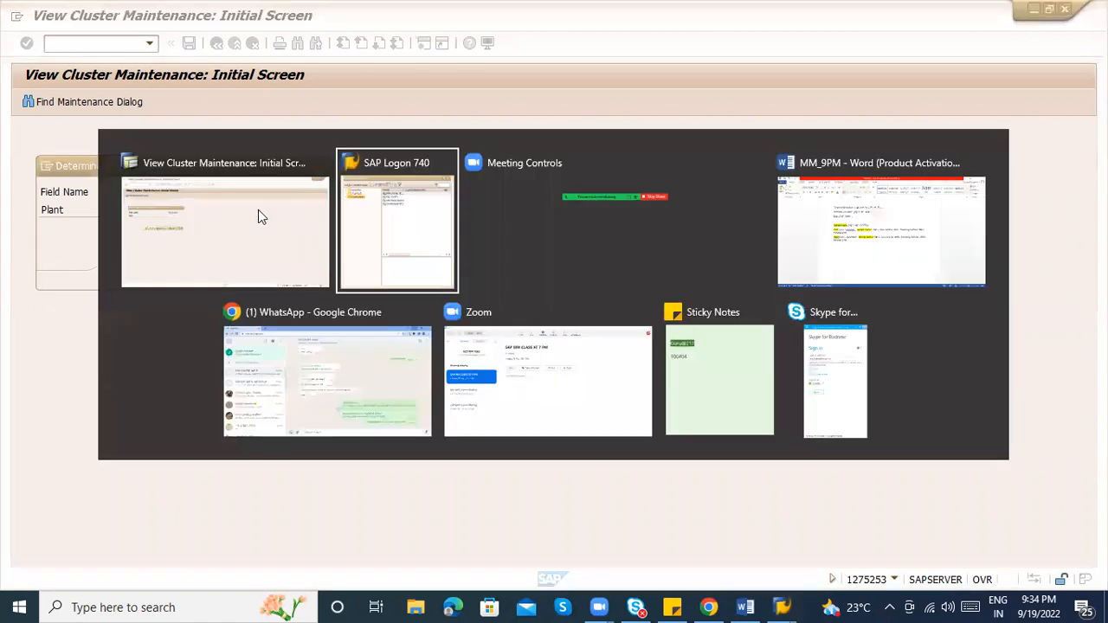
key("alt+Tab")
key("alt+Tab")
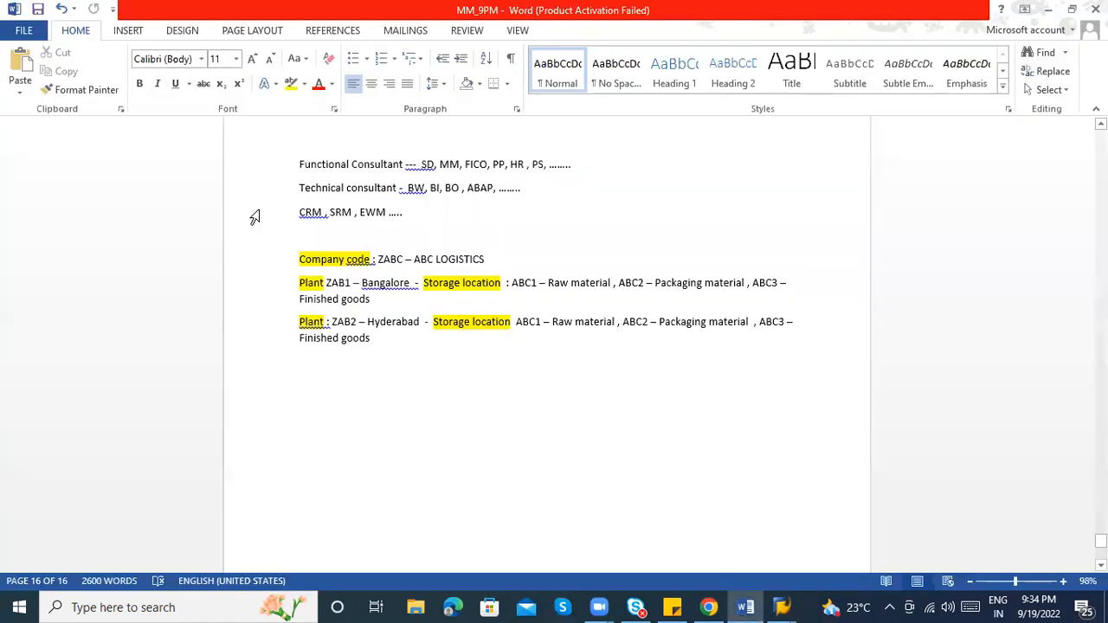
key("alt+Tab")
type("ZA01")
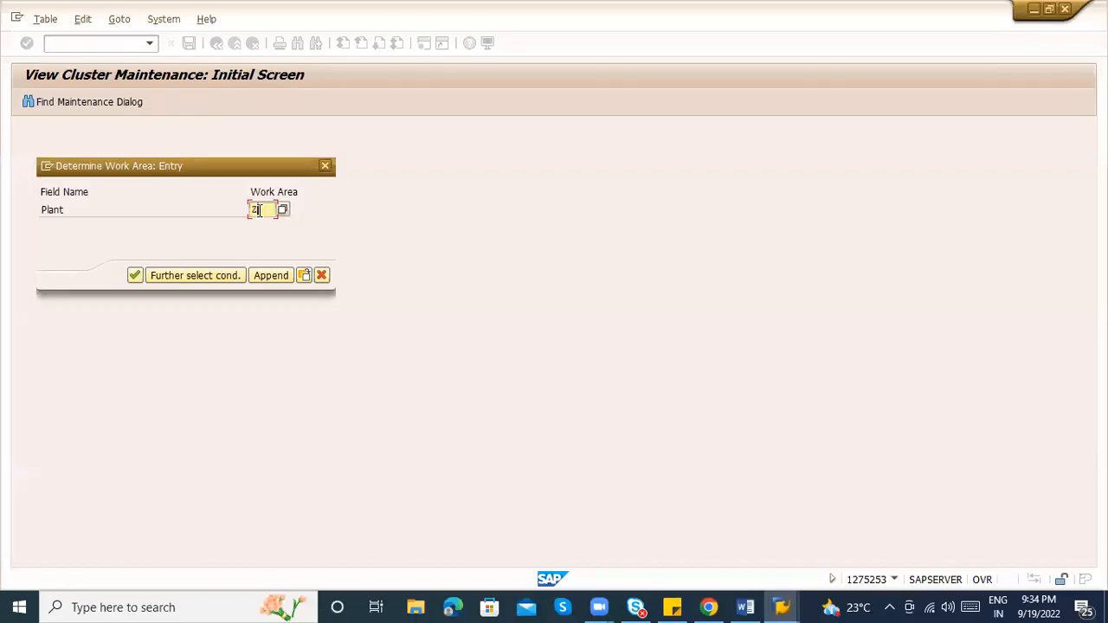
key("Return")
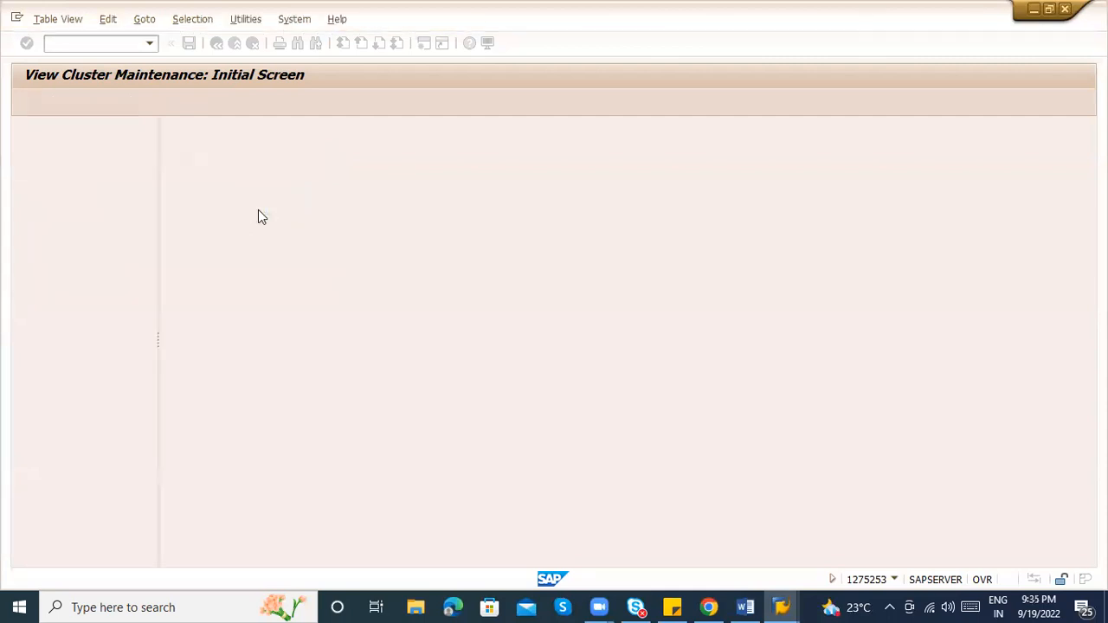
Select all 12 storage locations of ZAB1 and delete them
left_click(176, 202)
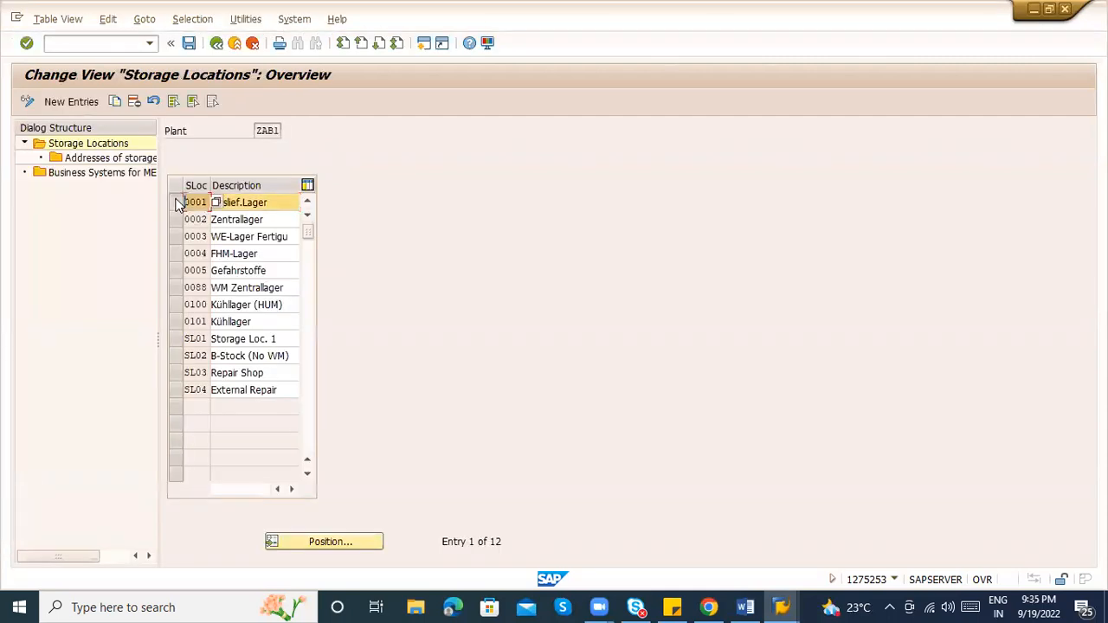
left_click(180, 219)
left_click(176, 234)
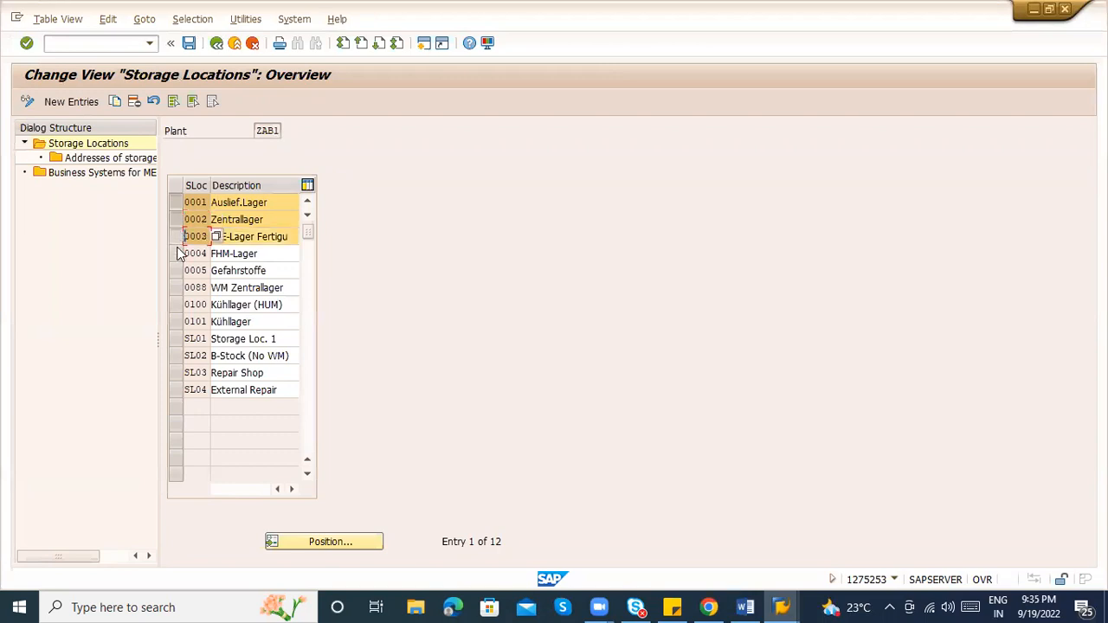
left_click(178, 253)
left_click(176, 275)
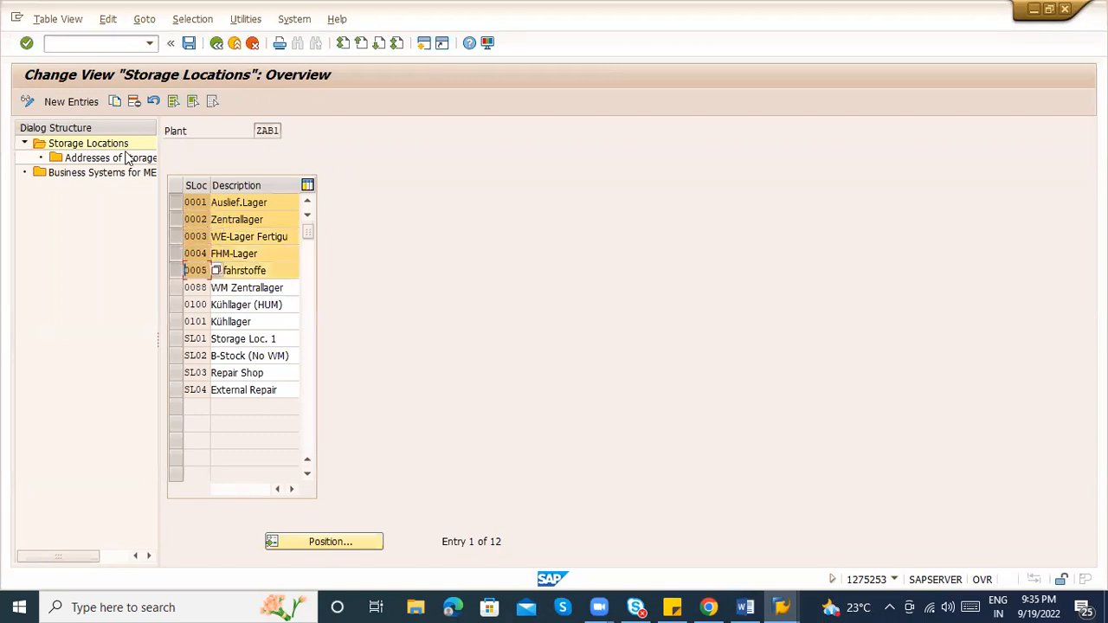
left_click(173, 107)
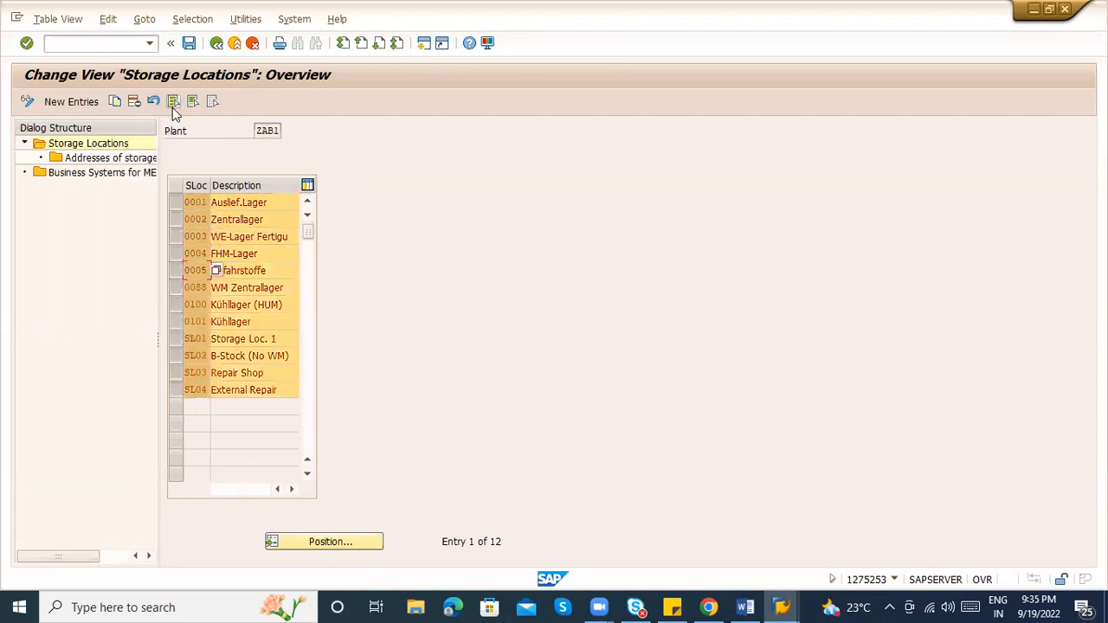
left_click(133, 100)
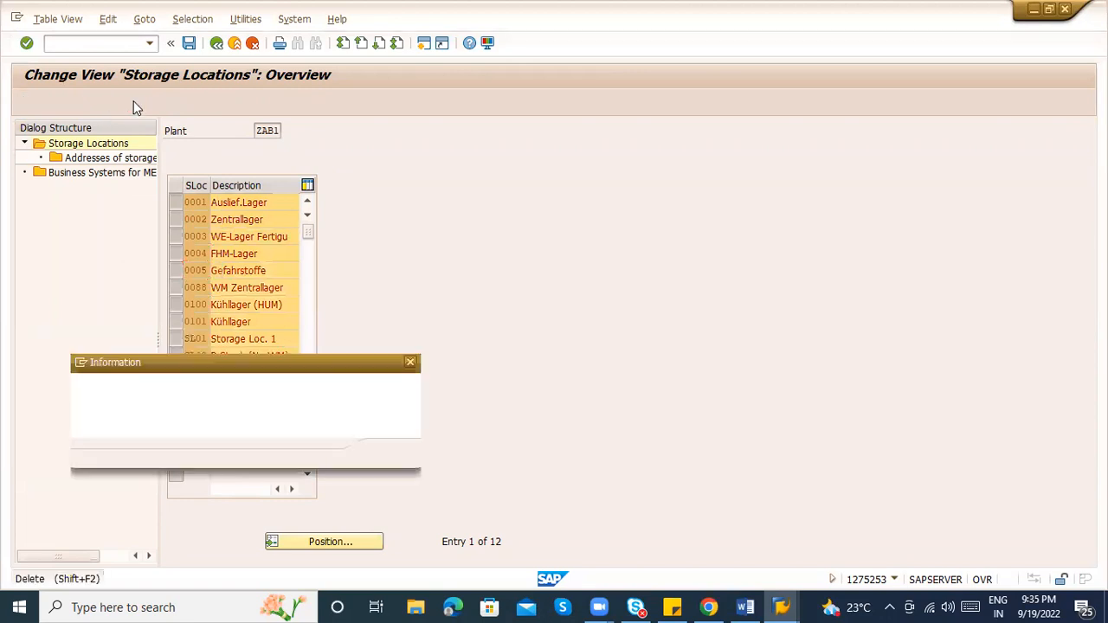
key("Return")
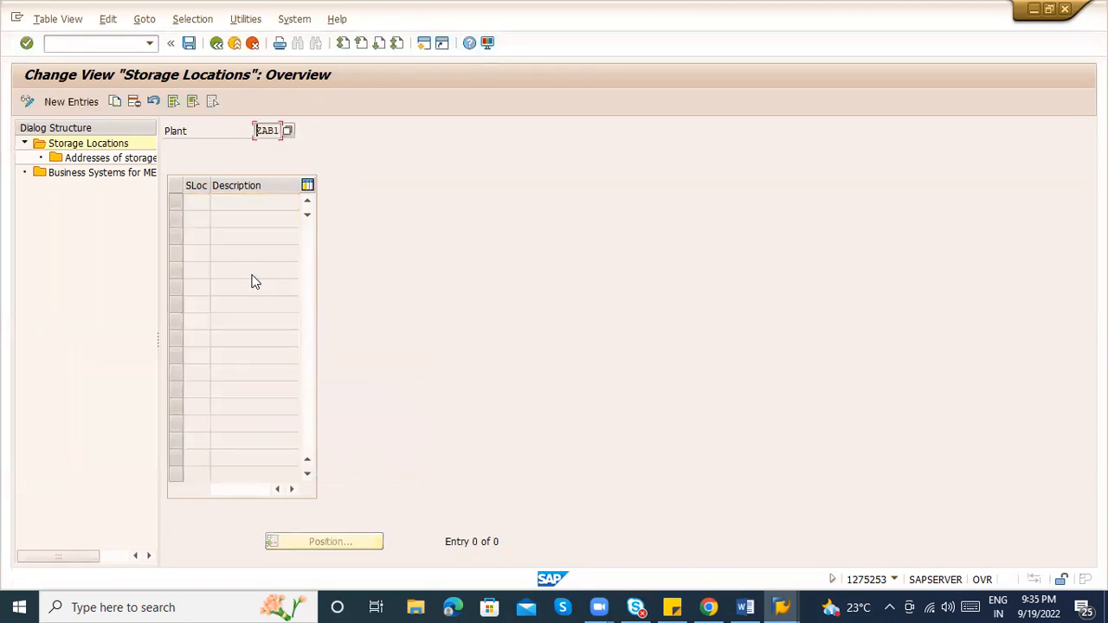
Save the deletions under the suggested customizing request
key("ctrl+s")
type("'")
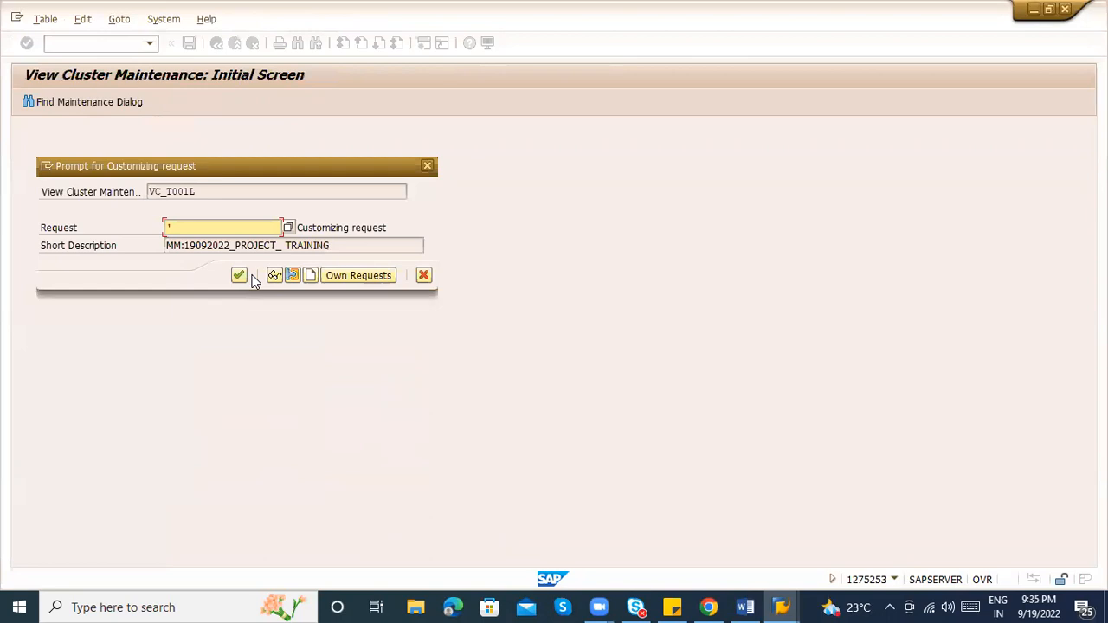
key("BackSpace")
key("ctrl+z")
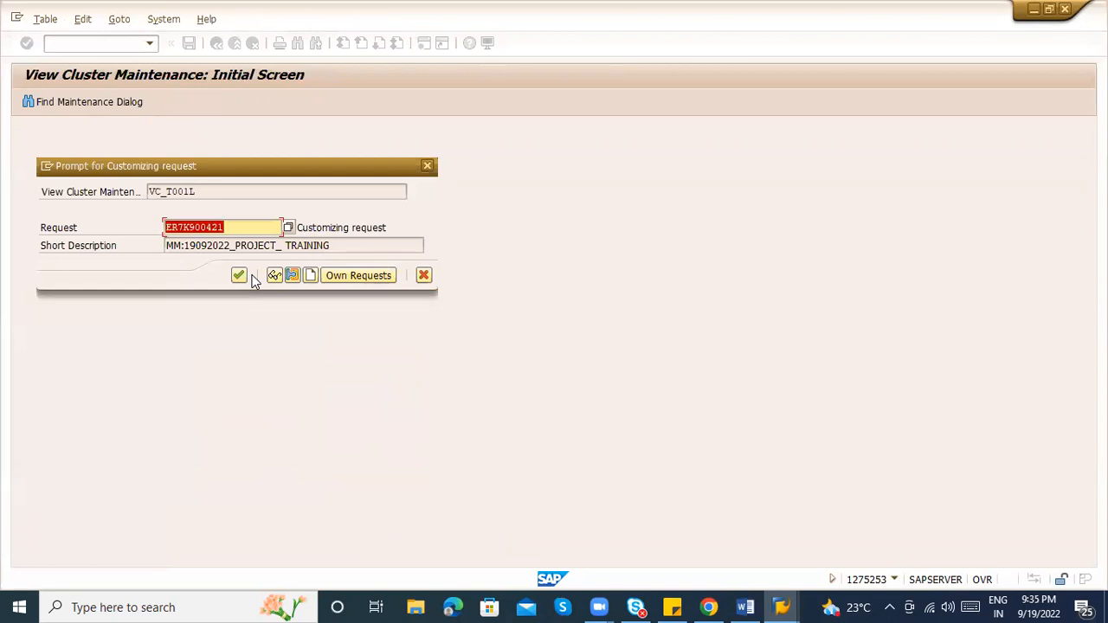
left_click(250, 277)
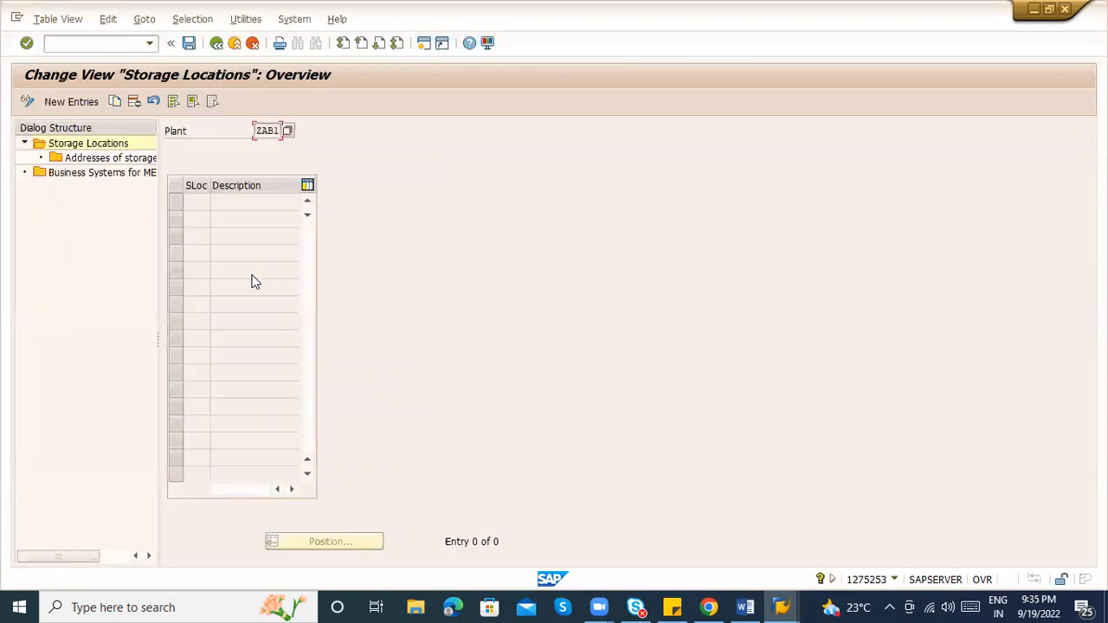
left_click(78, 99)
Enter new storage locations ABC1 'RM', ABC2 'PM' and ABC3 'FG' for plant ZAB1
key("alt+Tab")
key("alt+Tab")
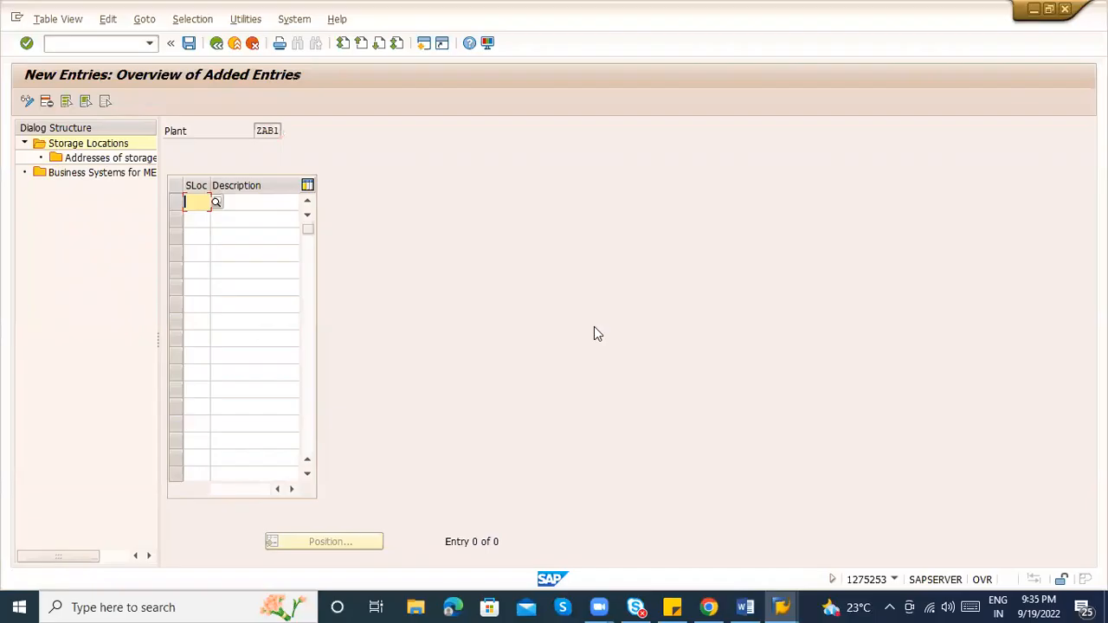
type("ABC1")
key("Tab")
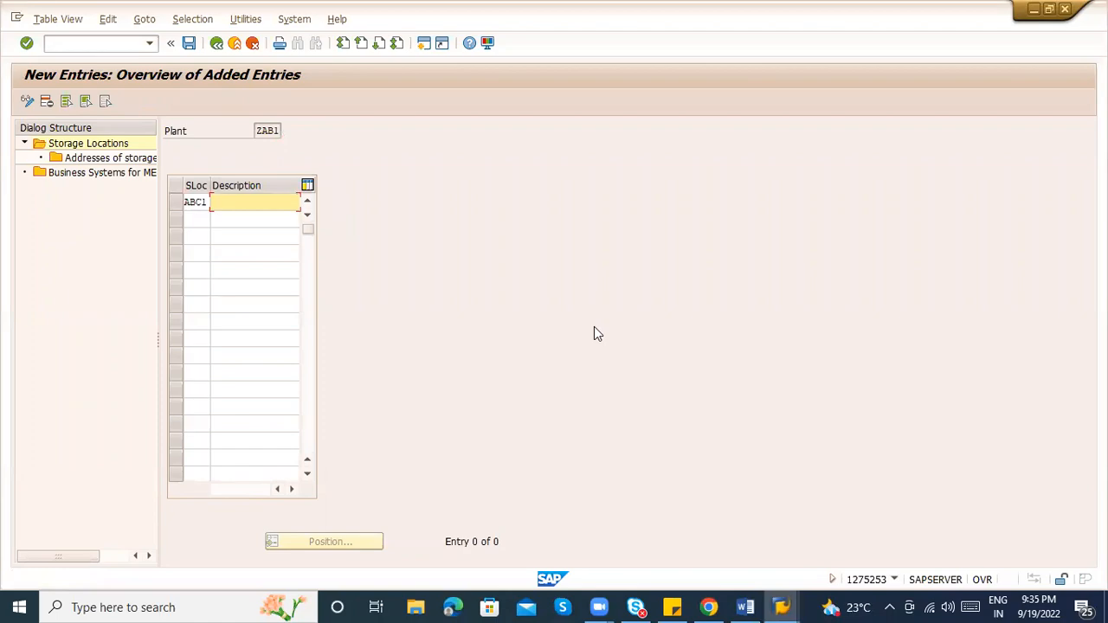
key("alt+Tab")
key("alt+Tab")
type("RM")
key("Tab")
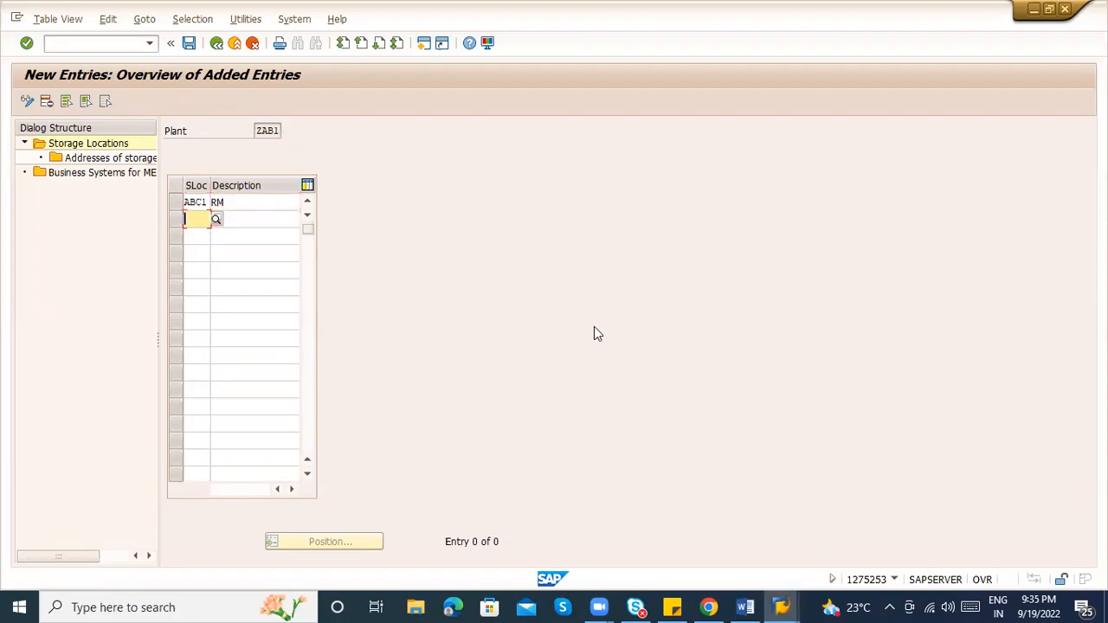
key("alt+Tab")
key("alt+Tab")
type("ABC2")
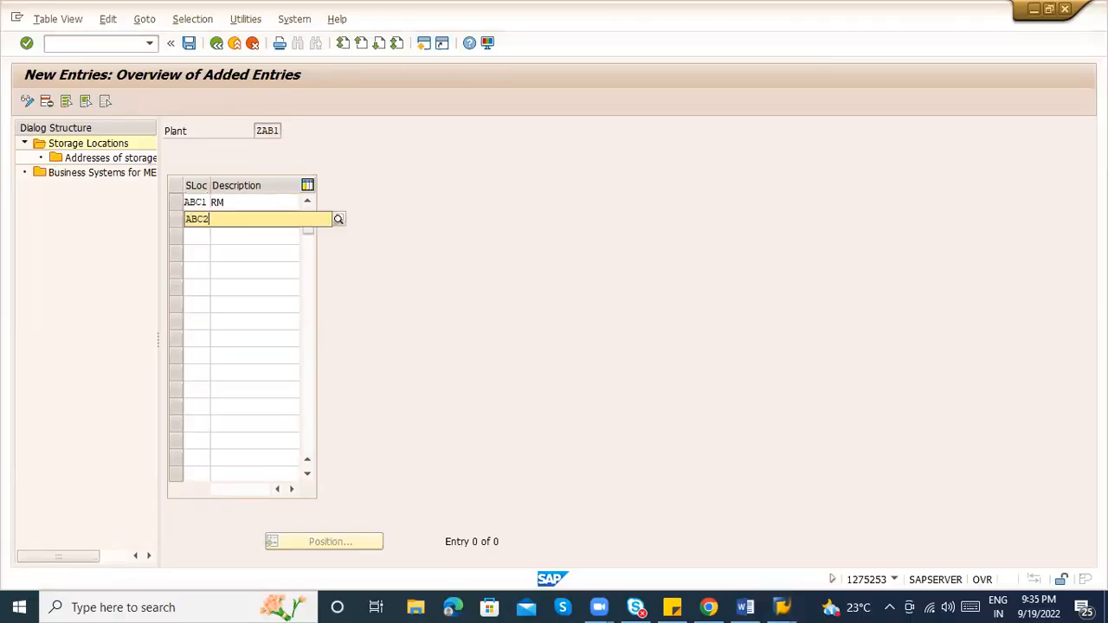
key("Tab")
key("alt+Tab")
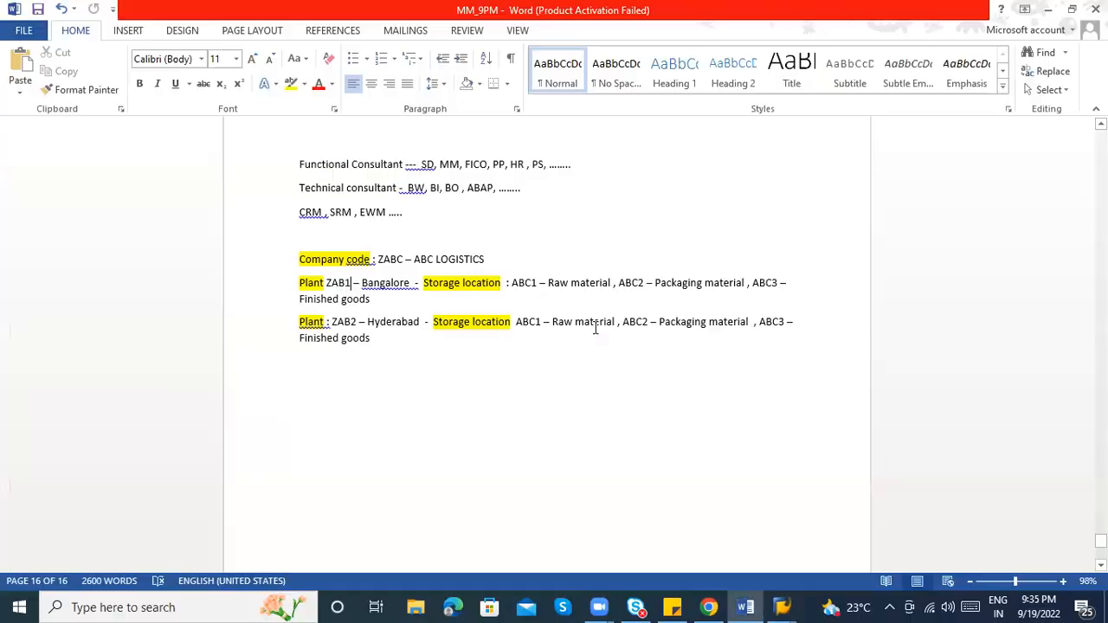
key("alt+Tab")
type("PM")
key("Tab")
type("ABC3")
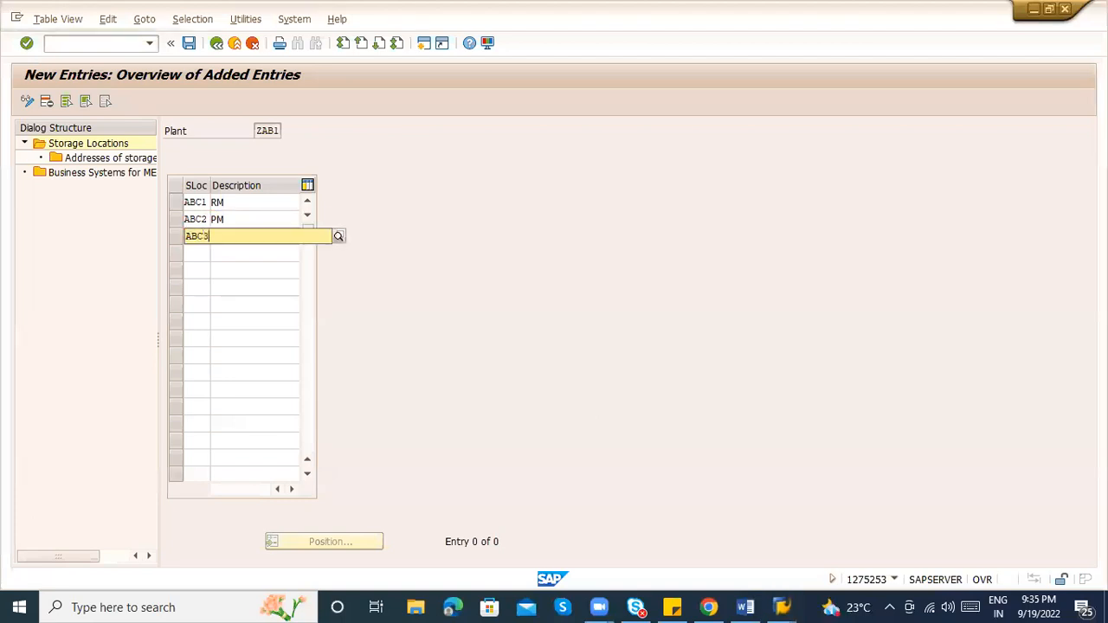
key("Tab")
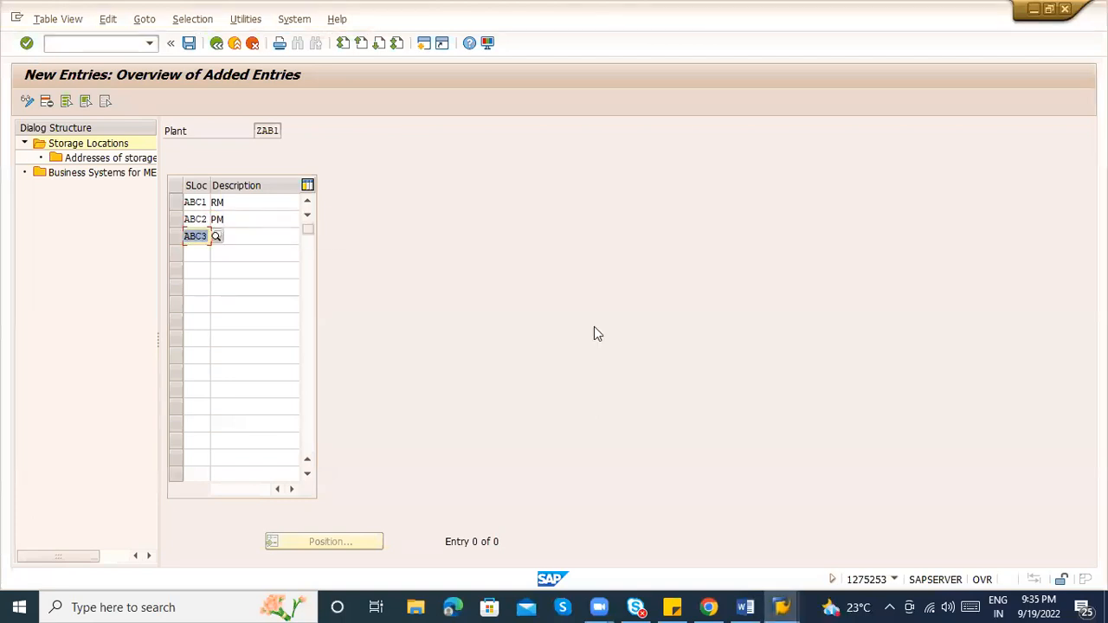
type("FG")
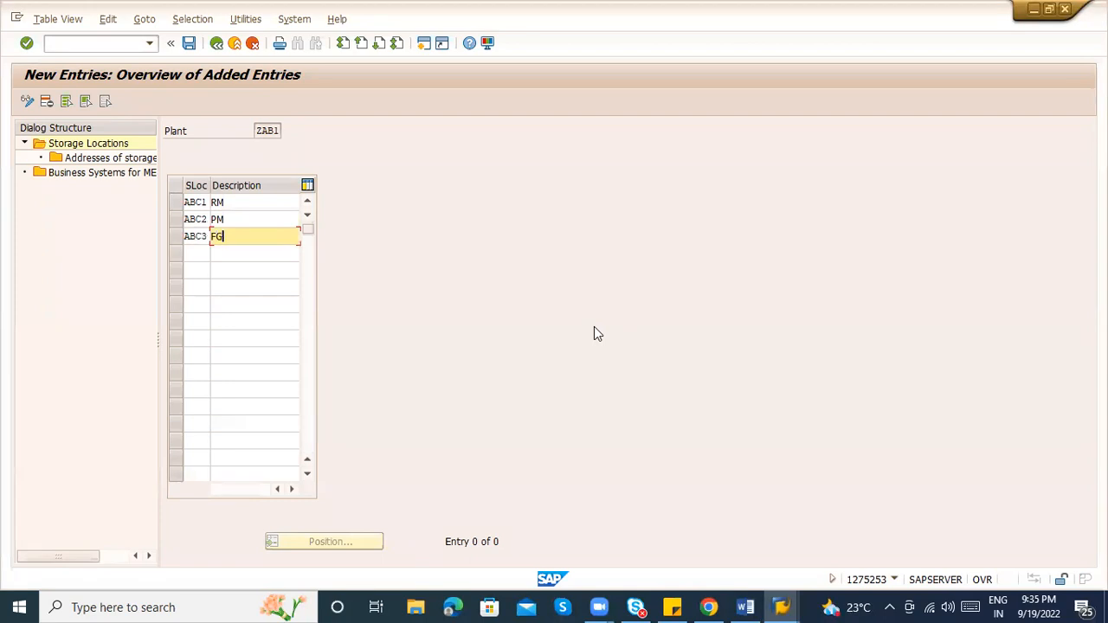
key("Return")
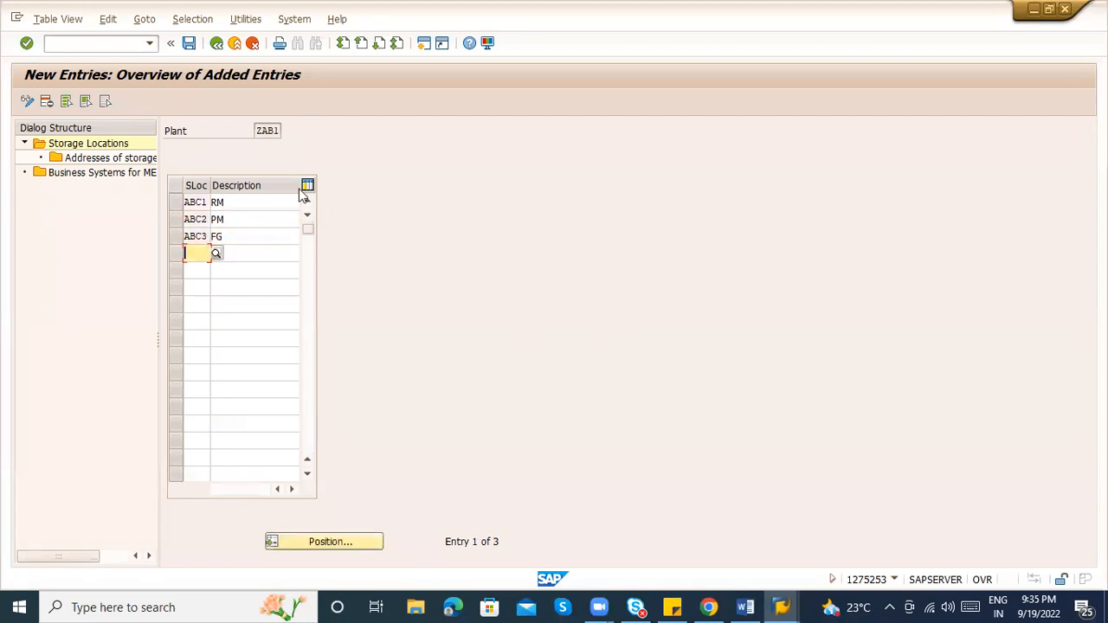
Extend the descriptions to 'RM location', 'PM Location', 'FG location' and save
left_click(256, 208)
type("lo")
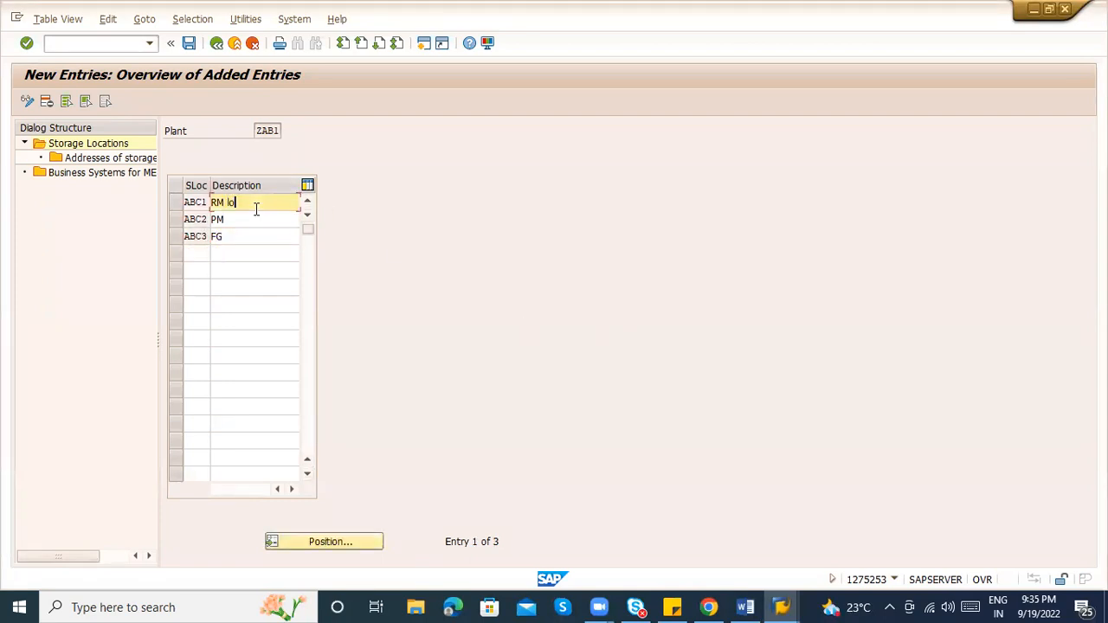
type("cation")
left_click(255, 214)
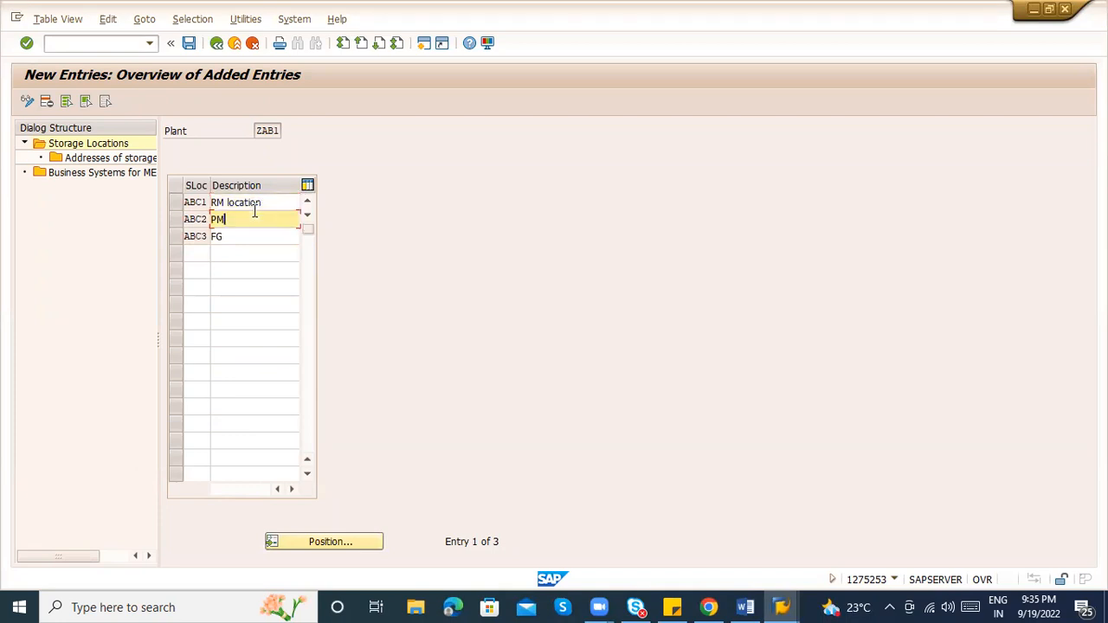
type("Location")
left_click(249, 233)
type("locat")
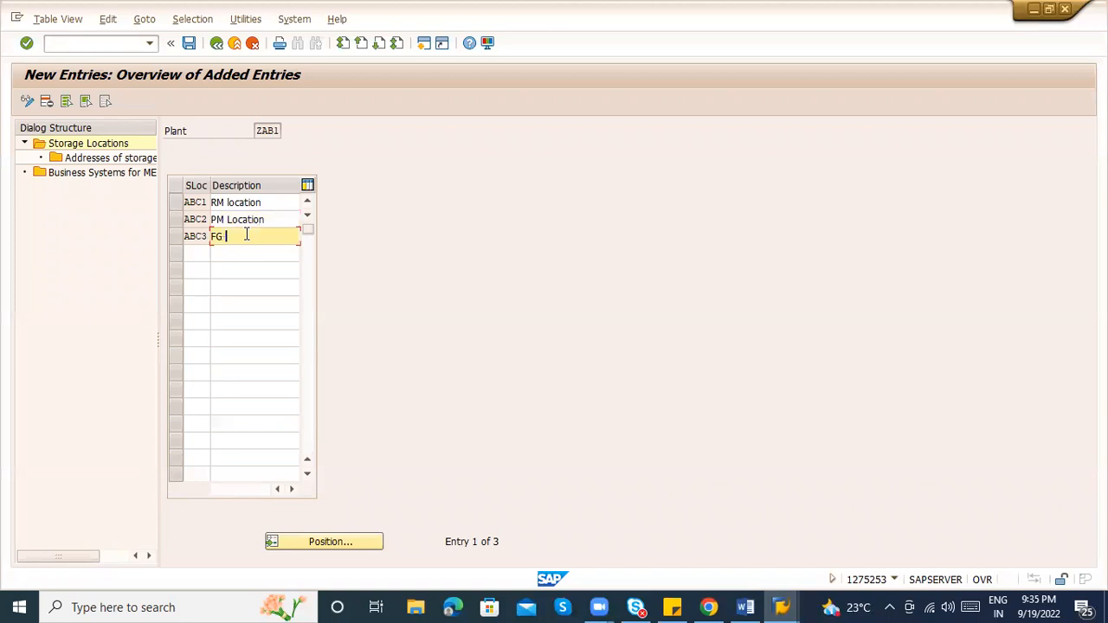
type("ion")
key("Tab")
key("ctrl+s")
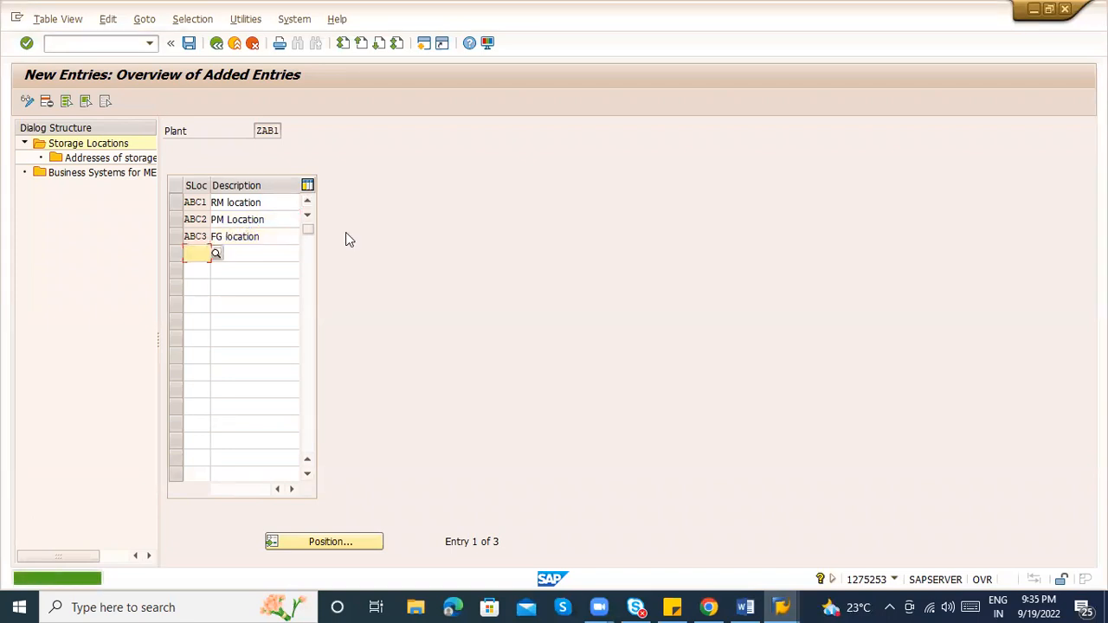
For storage location ABC1, open Addresses of storage locations and begin a new entry
left_click(178, 206)
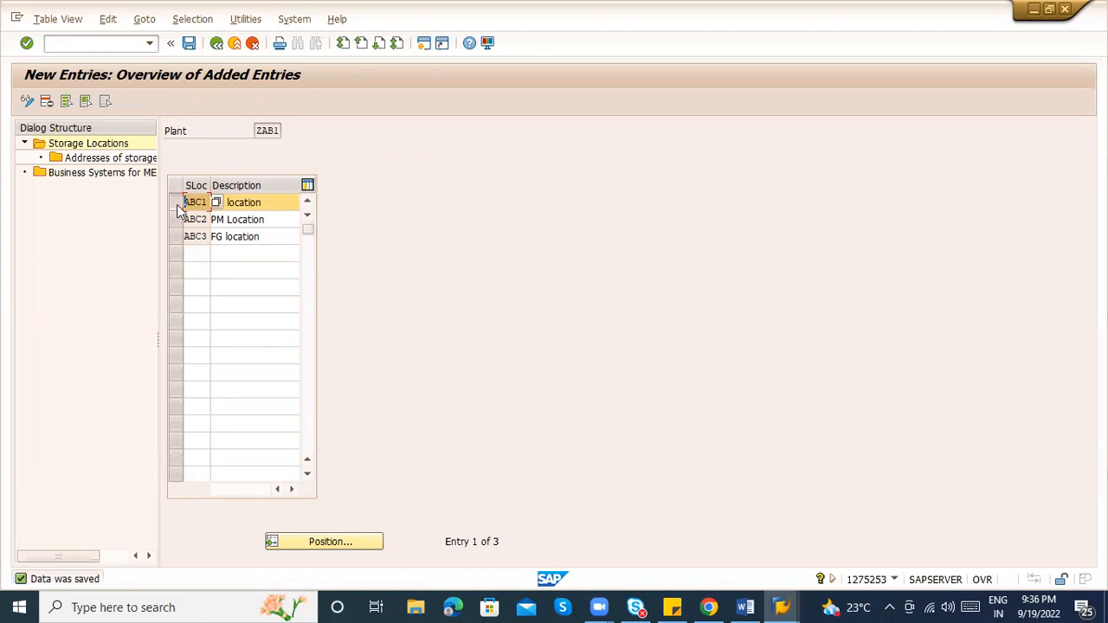
double_click(73, 162)
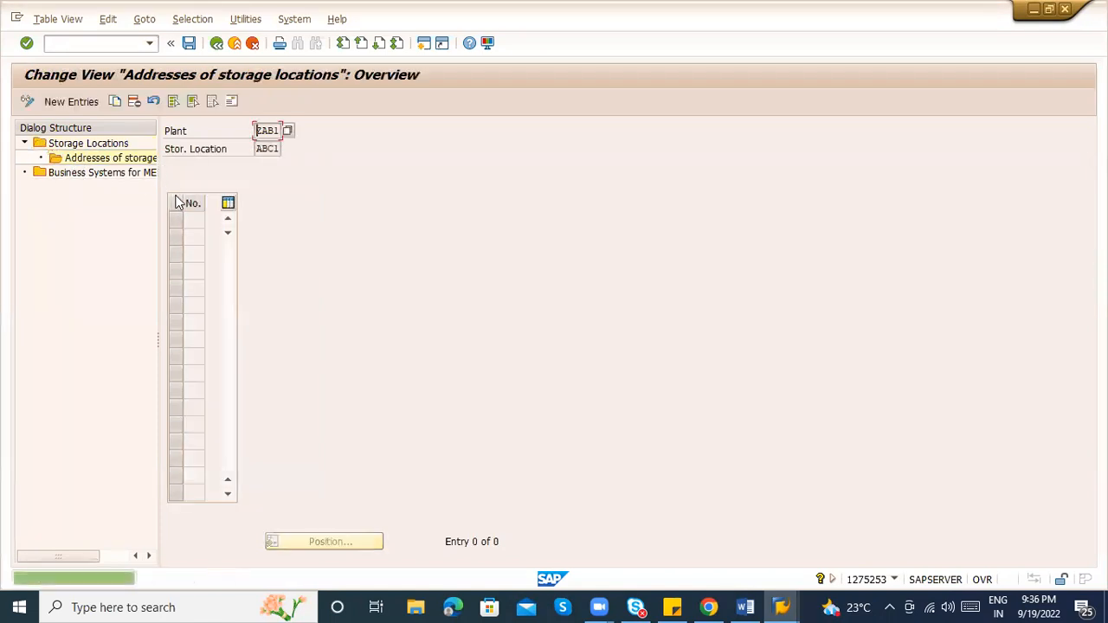
left_click(73, 101)
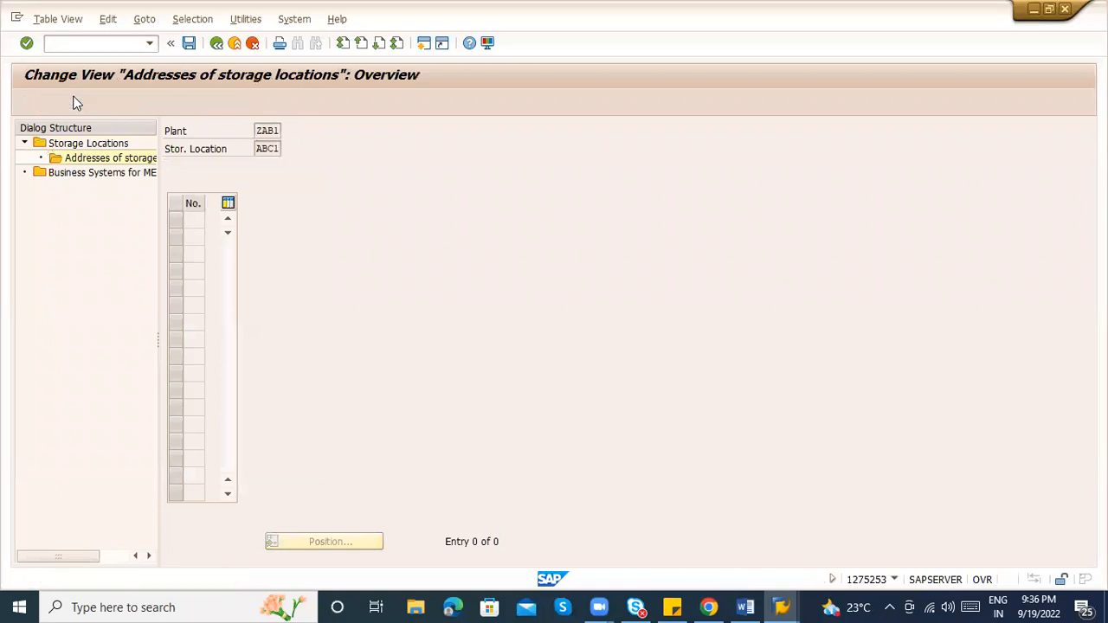
Create address 1 for ABC1 with country IN (India) and save it
type("1")
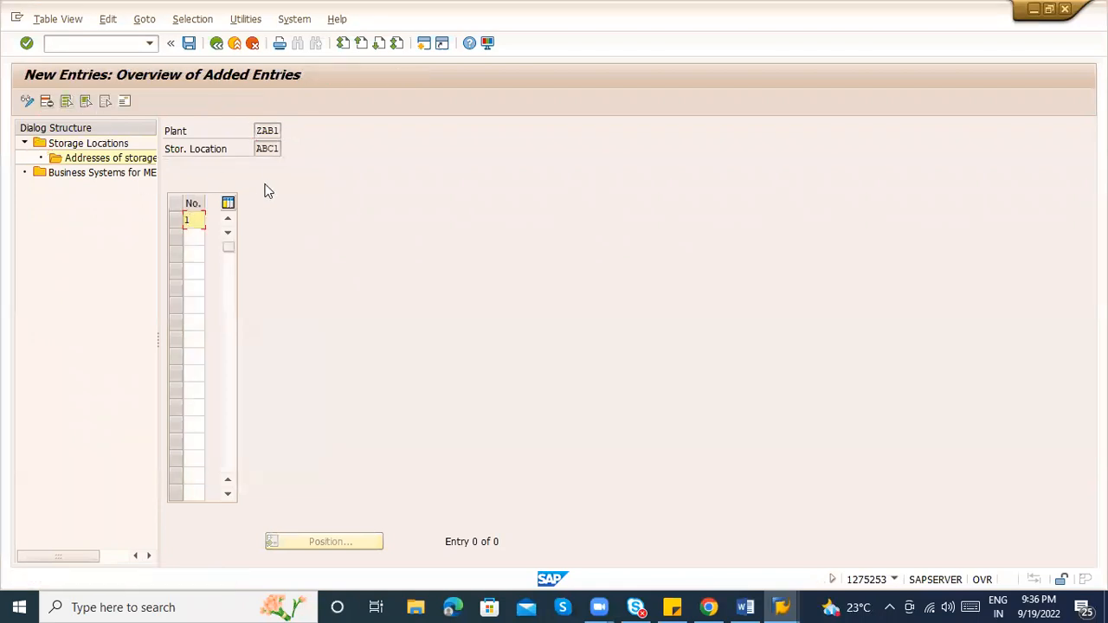
key("Return")
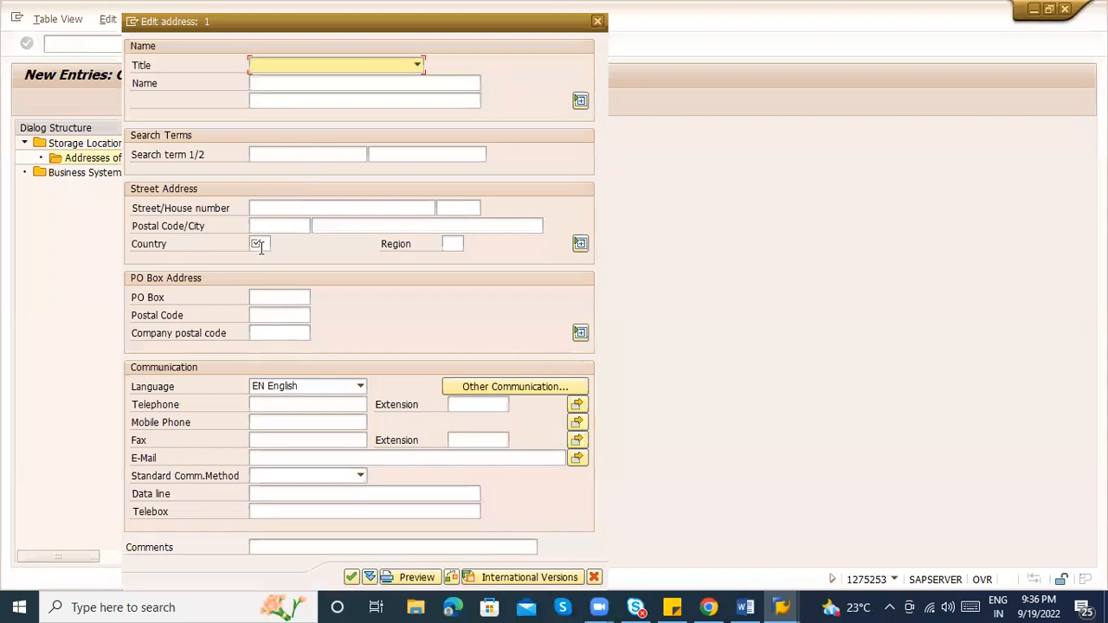
left_click(260, 245)
type("IN")
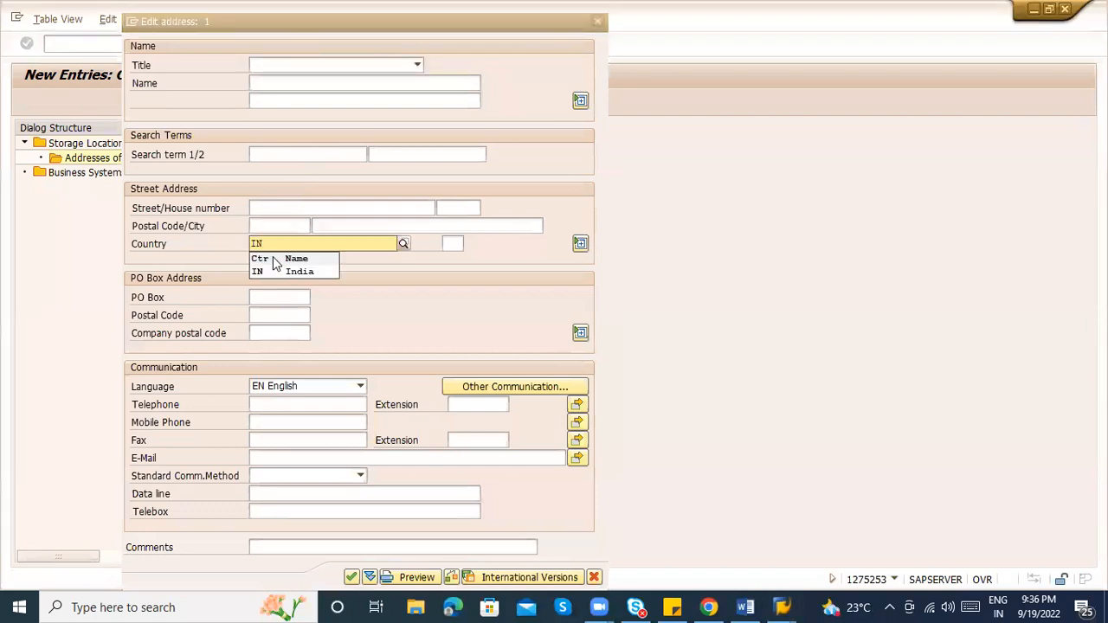
left_click(281, 269)
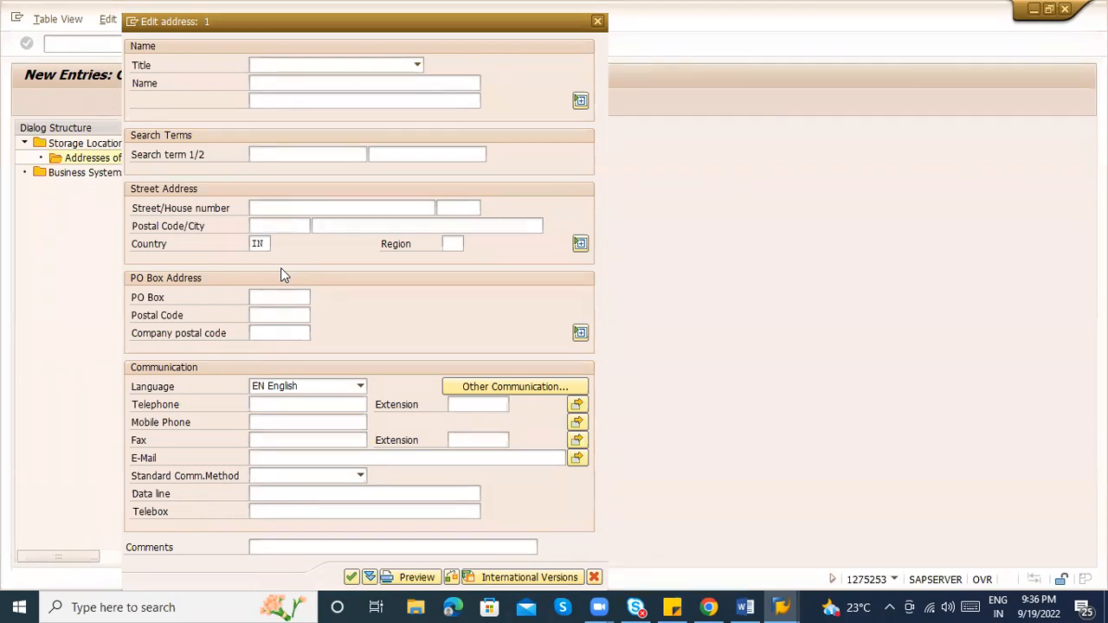
key("Return")
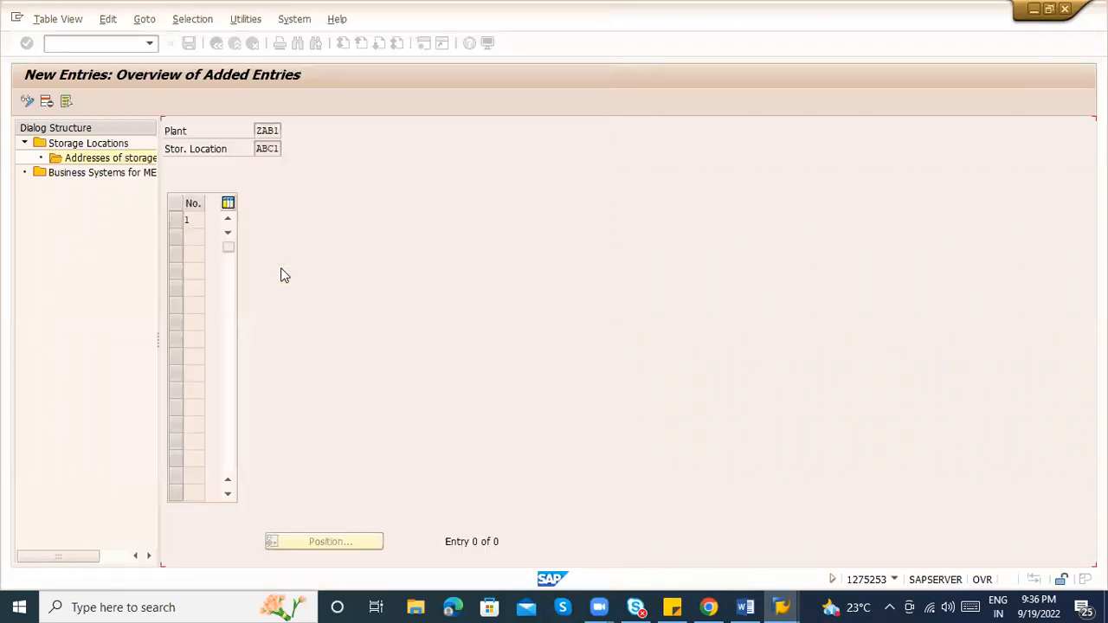
key("ctrl+s")
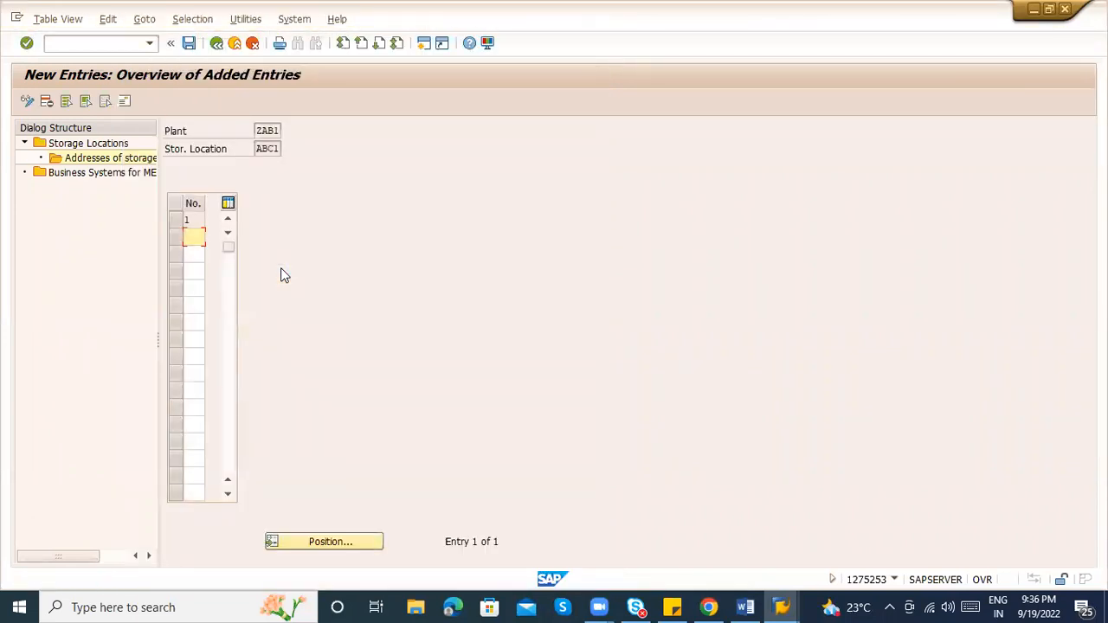
Return to the storage location list and review ABC1's saved address 1
left_click(216, 44)
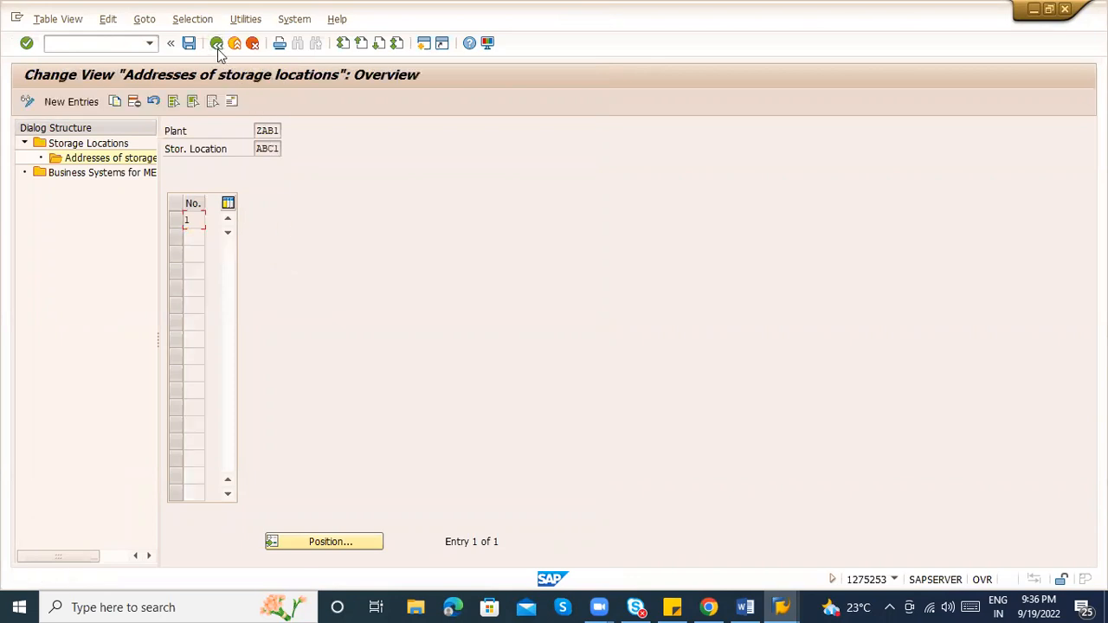
left_click(216, 44)
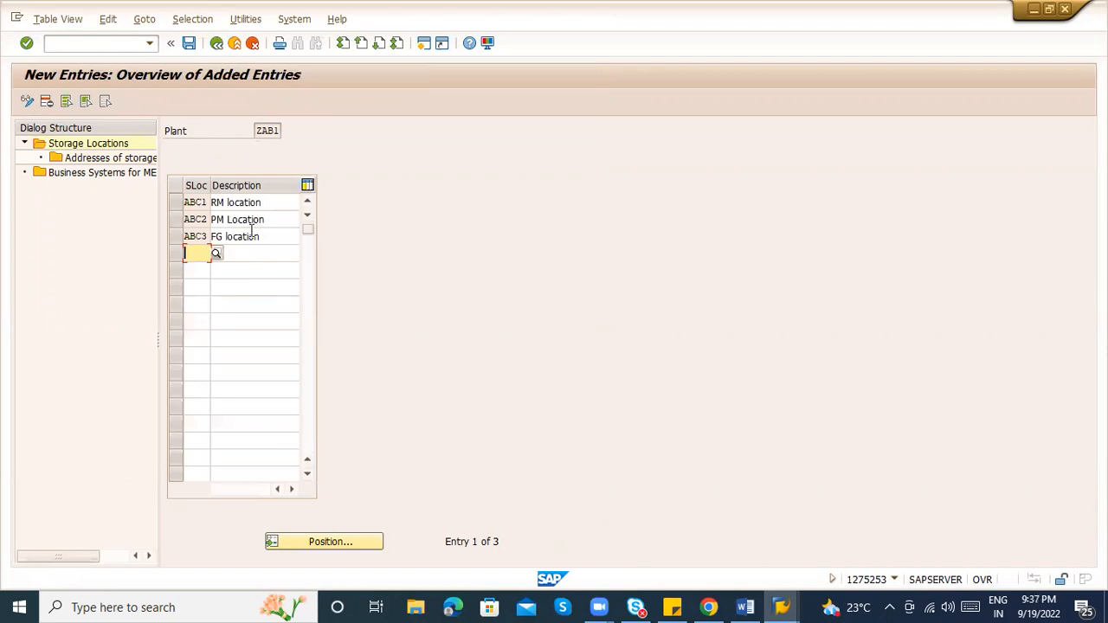
left_click(229, 201)
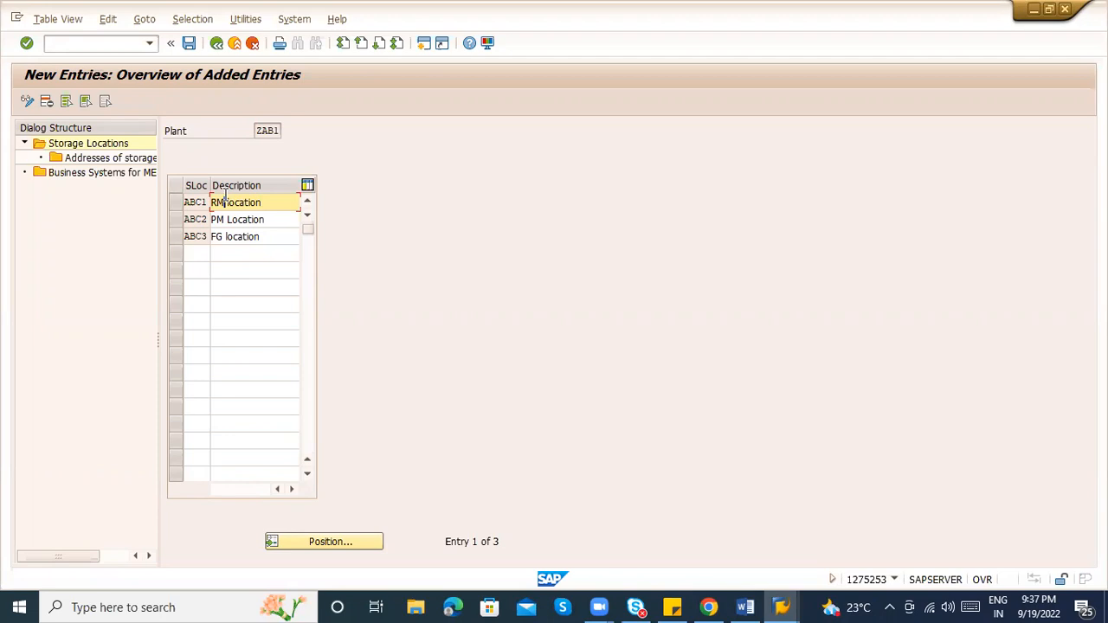
left_click(175, 204)
double_click(104, 157)
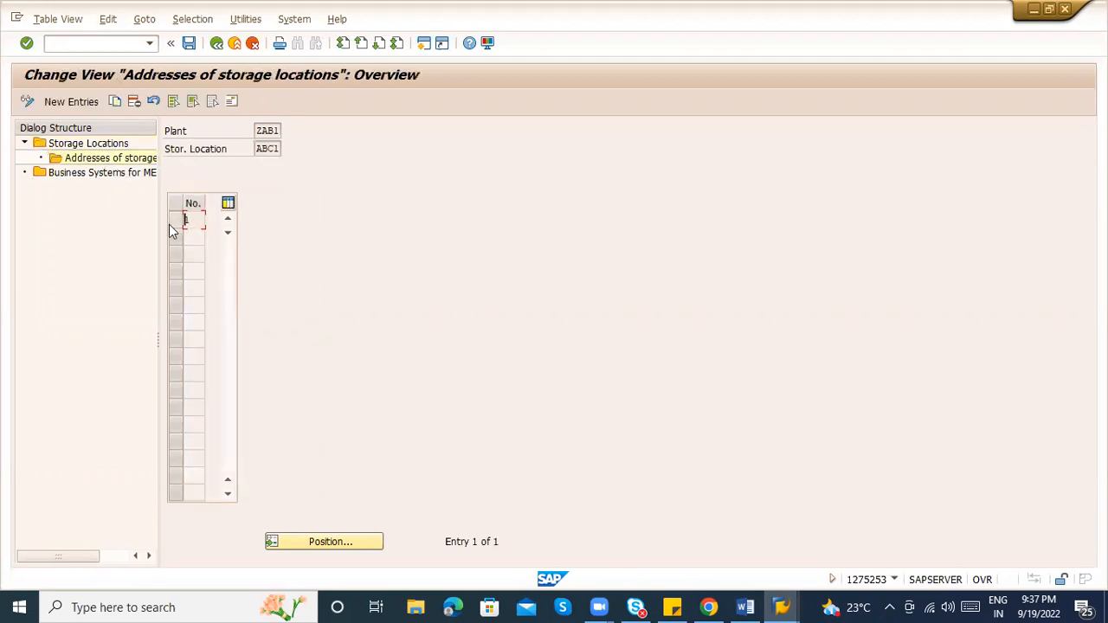
left_click(175, 220)
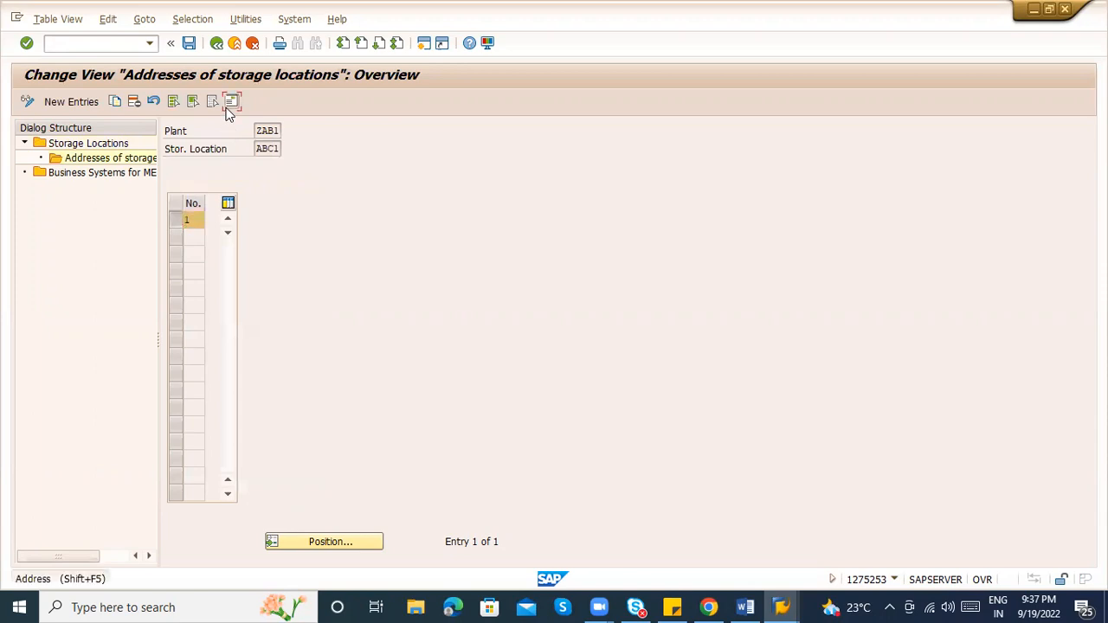
left_click(228, 105)
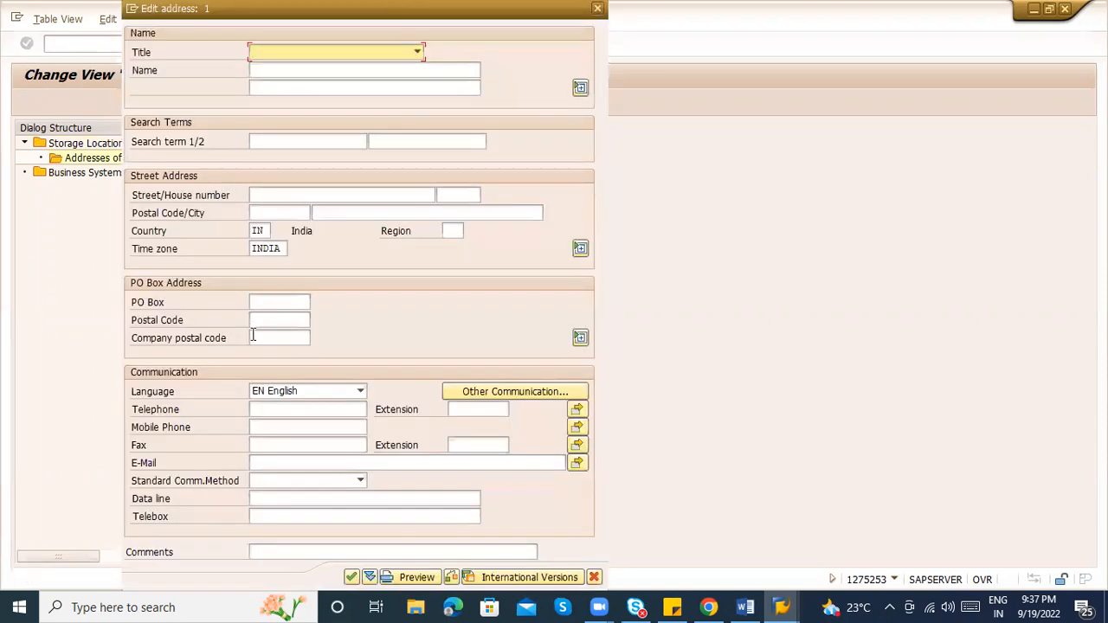
key("Escape")
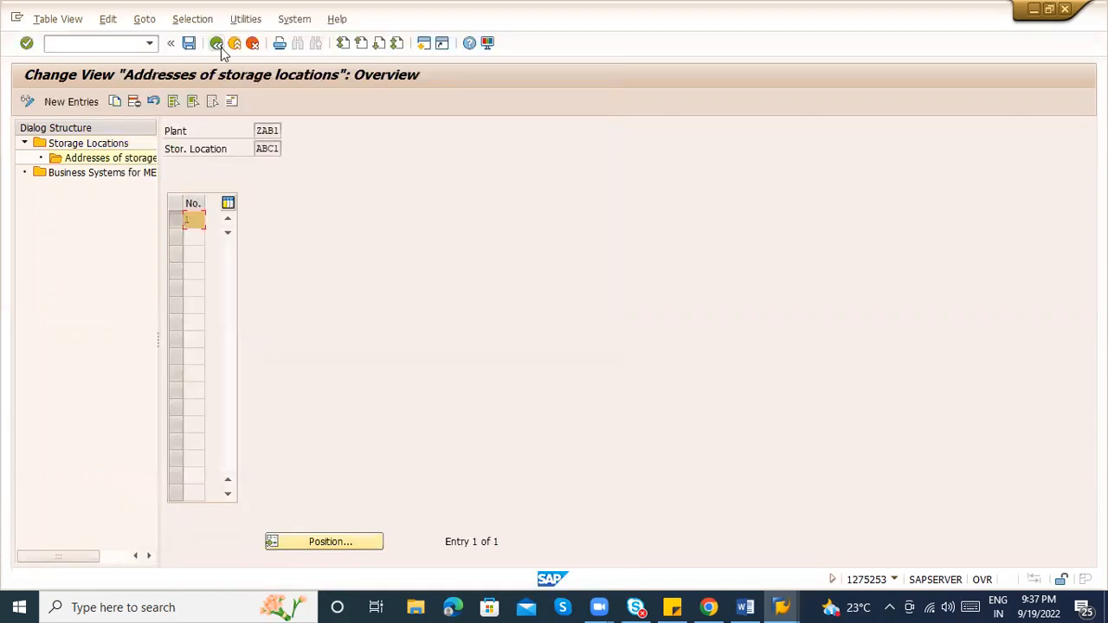
Go back to the ZAB1 storage locations overview and save
left_click(218, 44)
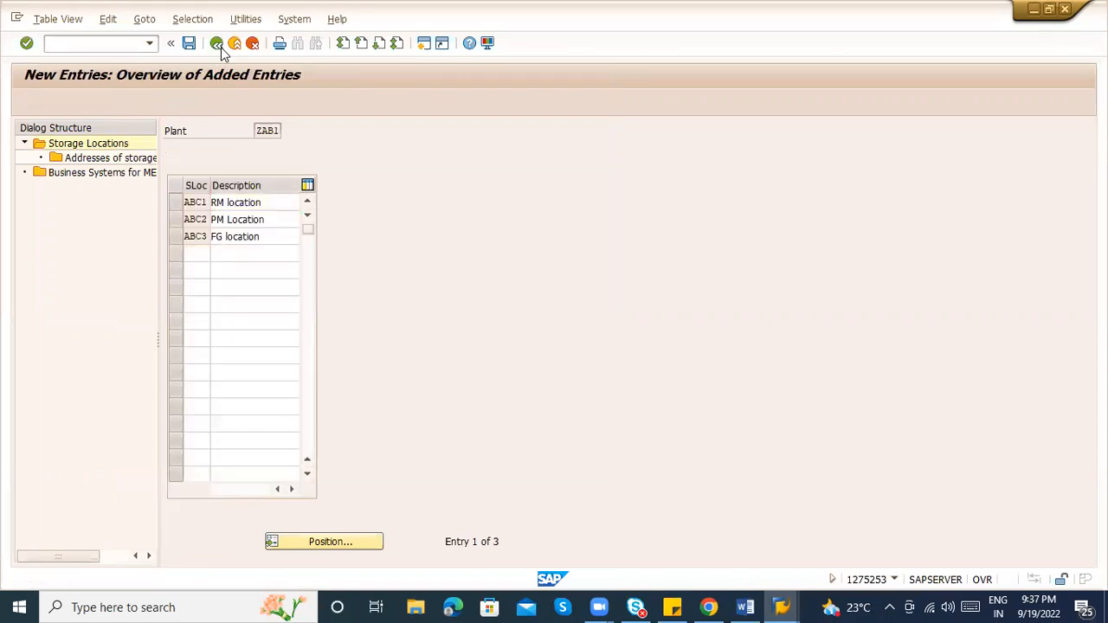
left_click(221, 47)
left_click(190, 48)
Reopen Maintain storage location for plant ZAB2
left_click(216, 48)
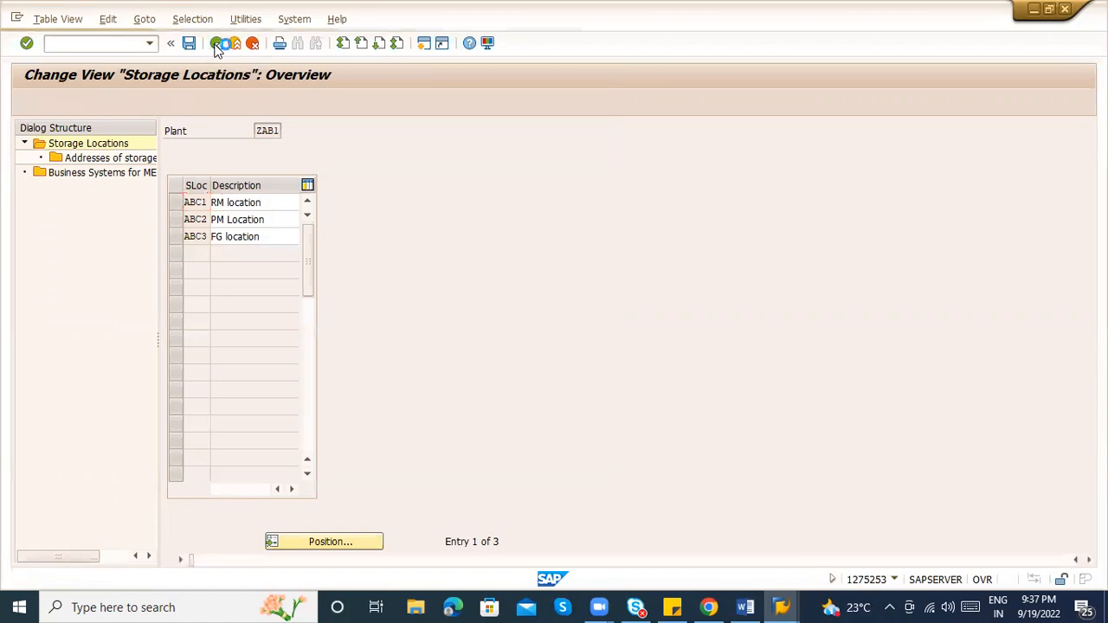
left_click(123, 424)
type("ZAB2")
key("Return")
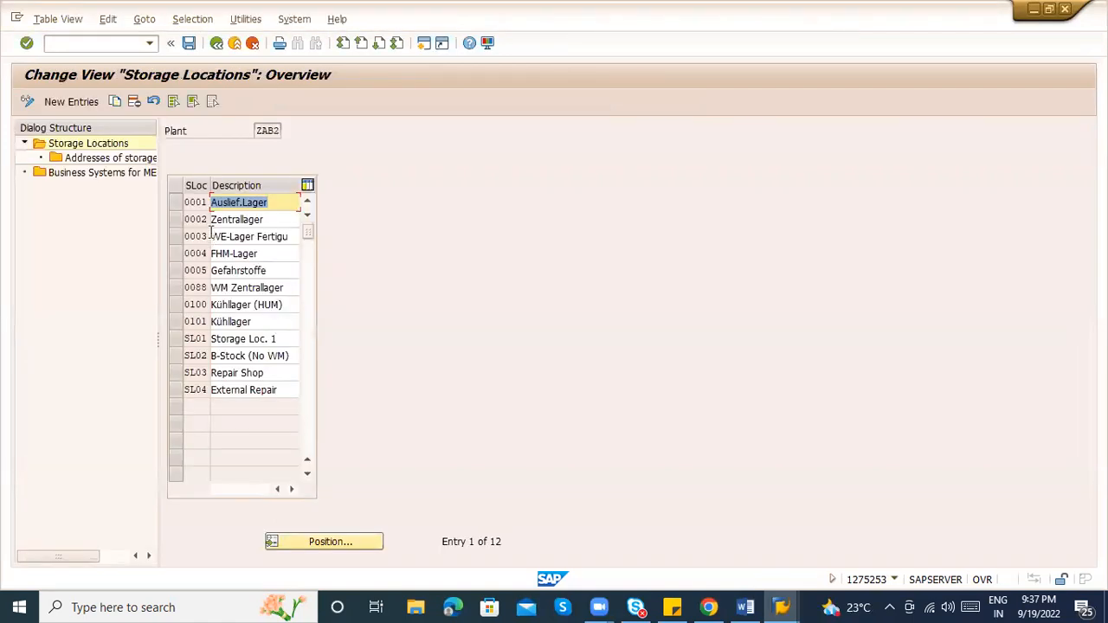
Select all 12 ZAB2 storage locations, delete them, and save under the customizing request
left_click(182, 100)
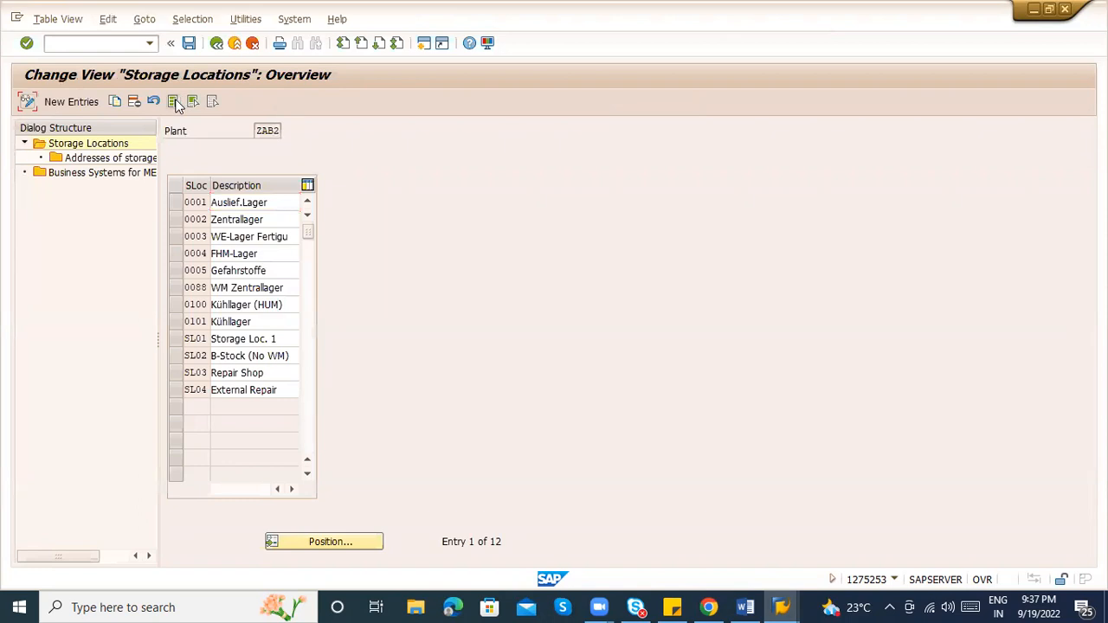
left_click(174, 101)
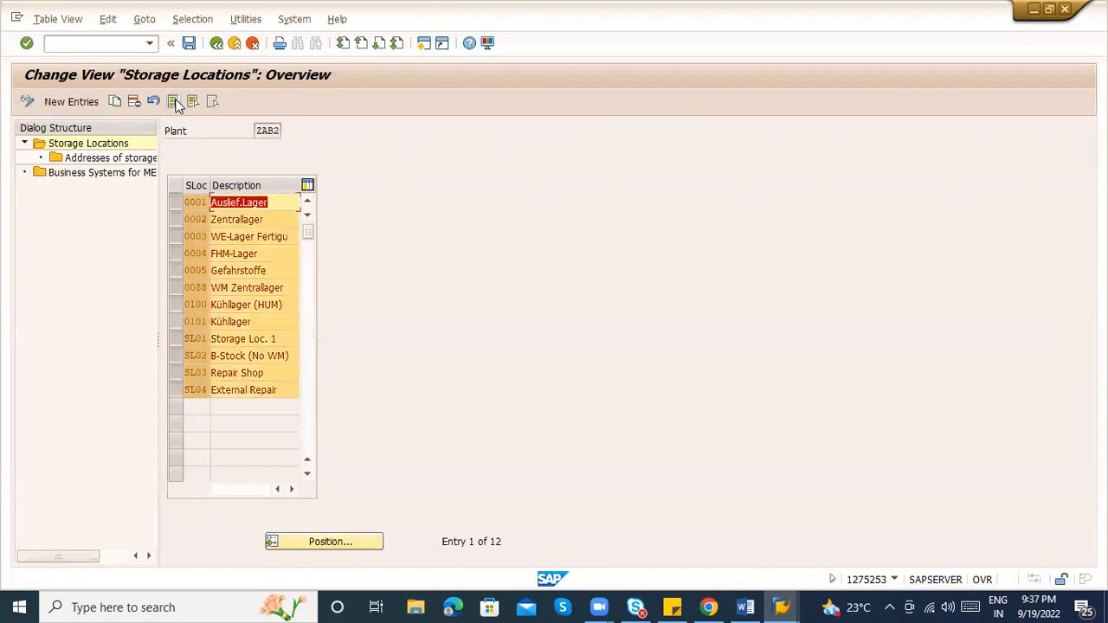
left_click(130, 107)
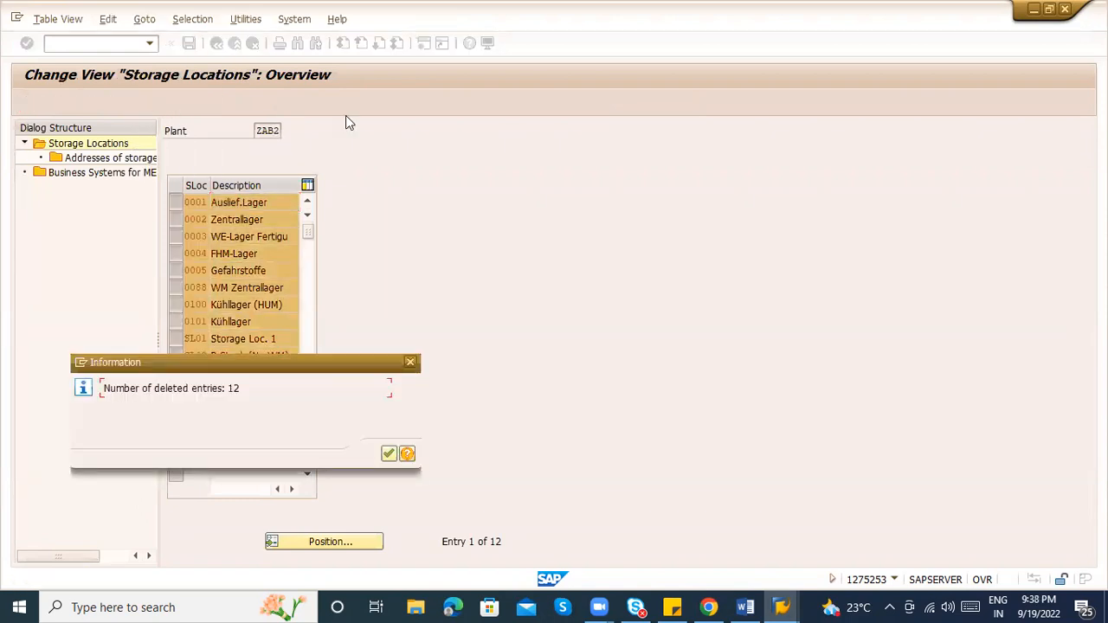
key("Return")
key("ctrl+s")
key("Return")
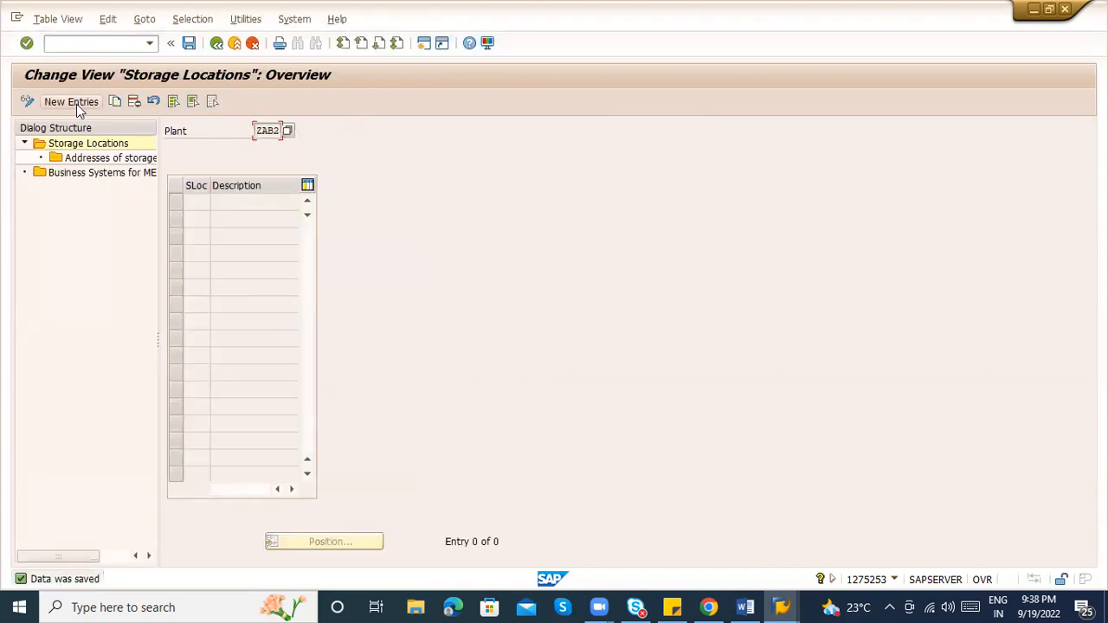
Start new entries for ZAB2 and add ABC1 with description 'RM location'
left_click(76, 104)
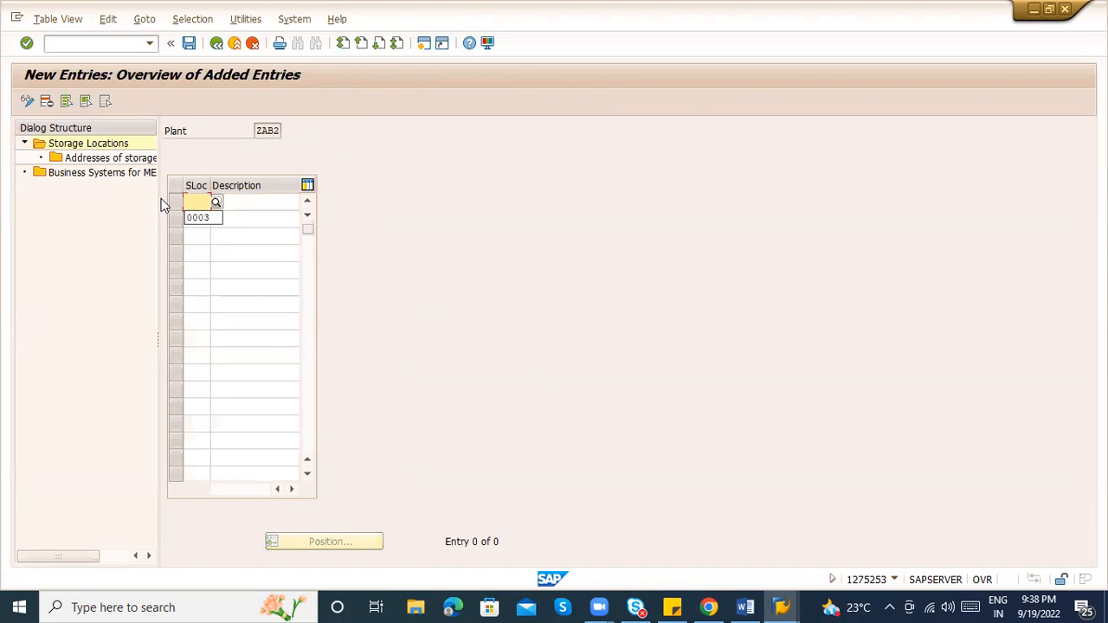
key("BackSpace")
key("alt+Tab")
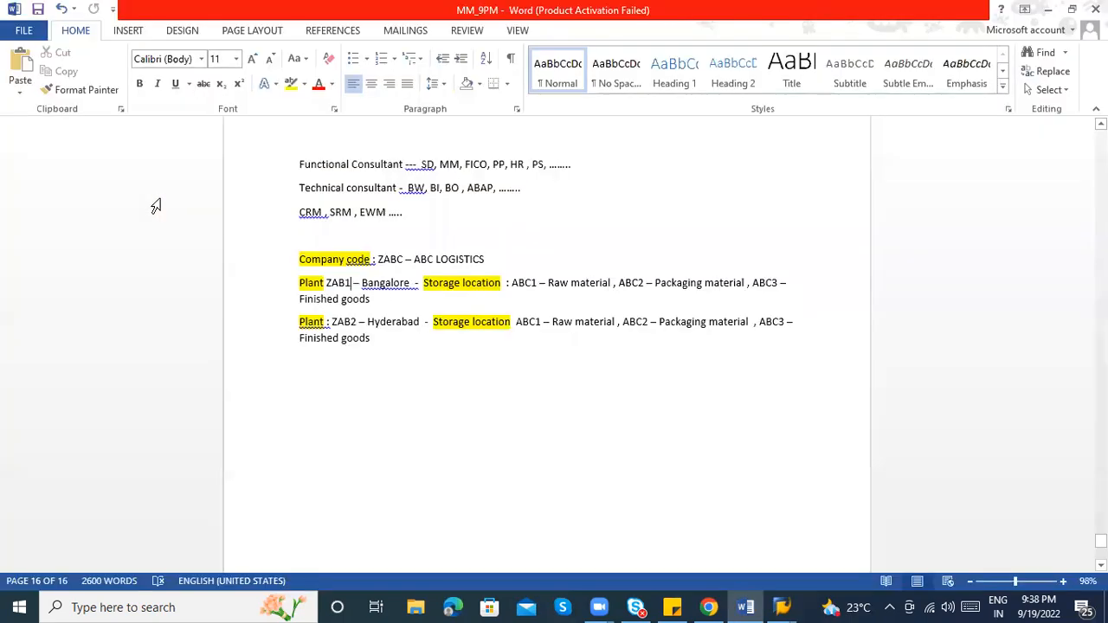
key("alt+Tab")
type("ABC1")
key("Tab")
key("Down")
Add ABC2 'PM Location' and ABC3 'FG location', then save the entries
key("Down")
key("Return")
key("Tab")
type("ABC2")
key("Tab")
key("Down")
key("Return")
key("Tab")
type("ABC3")
key("Tab")
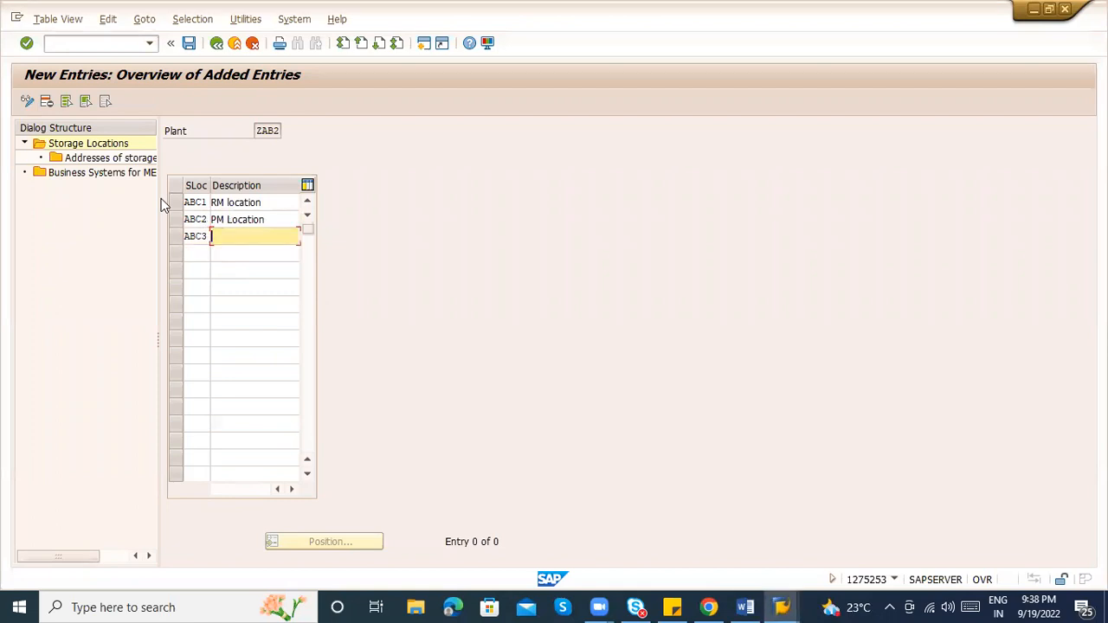
key("Down")
key("Up")
key("Return")
key("Return")
key("ctrl+s")
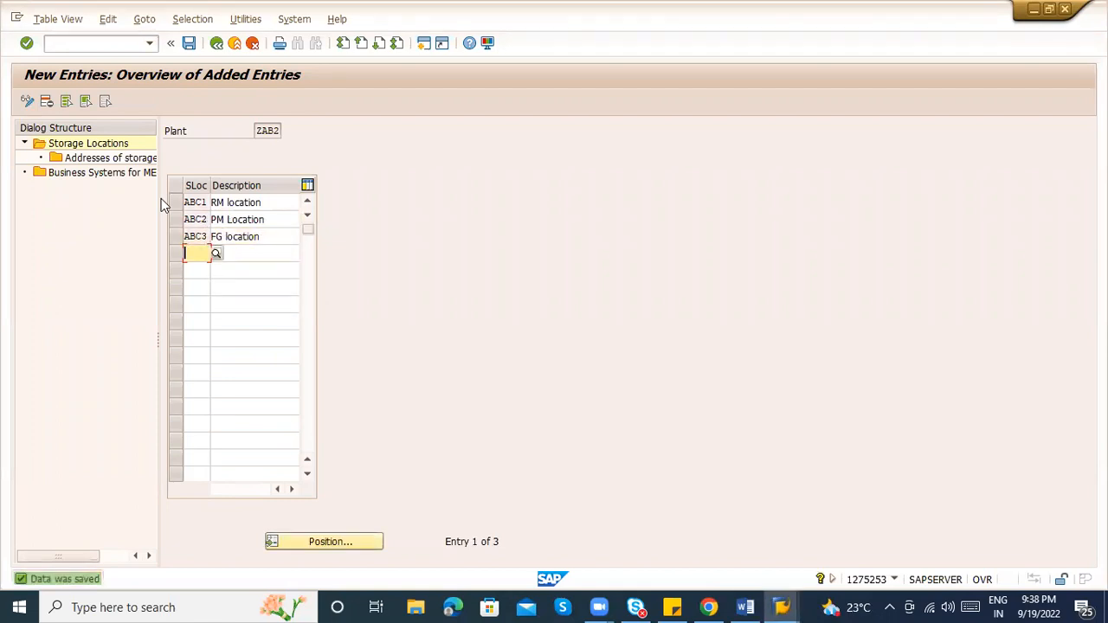
Create address 1 for ZAB2 storage location ABC1 with country IN
double_click(104, 157)
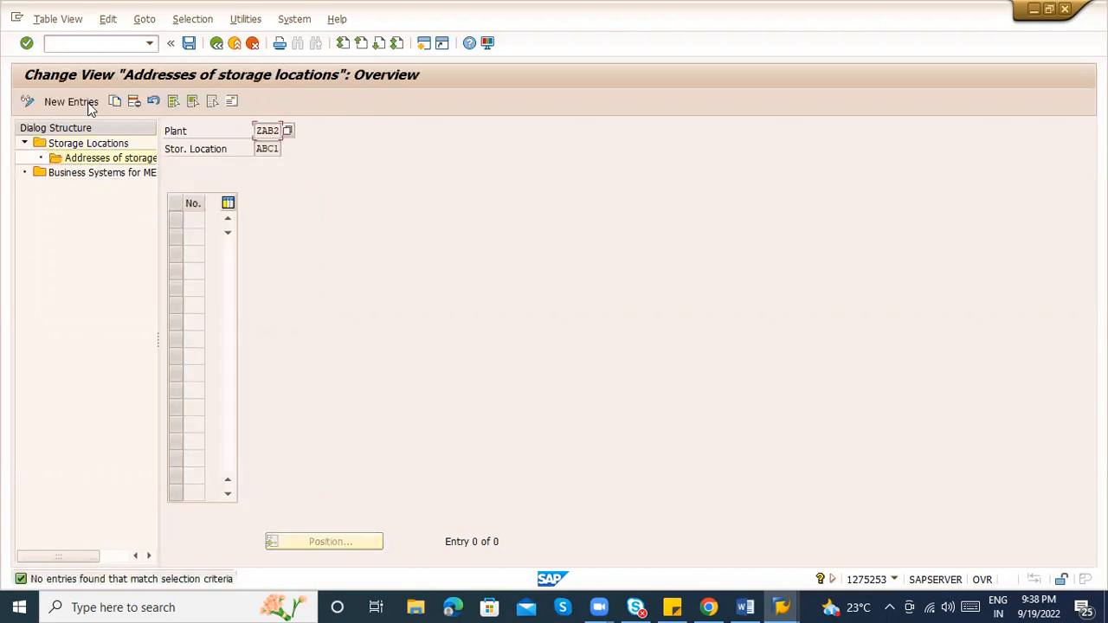
left_click(86, 102)
type("1")
key("Return")
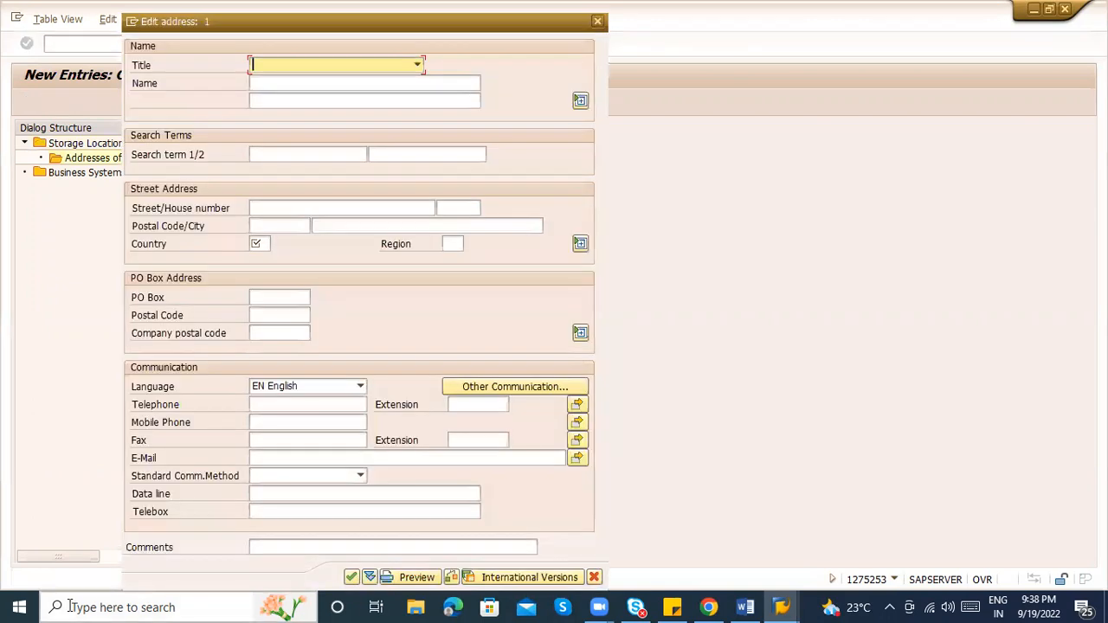
left_click(258, 244)
type("IN")
key("Return")
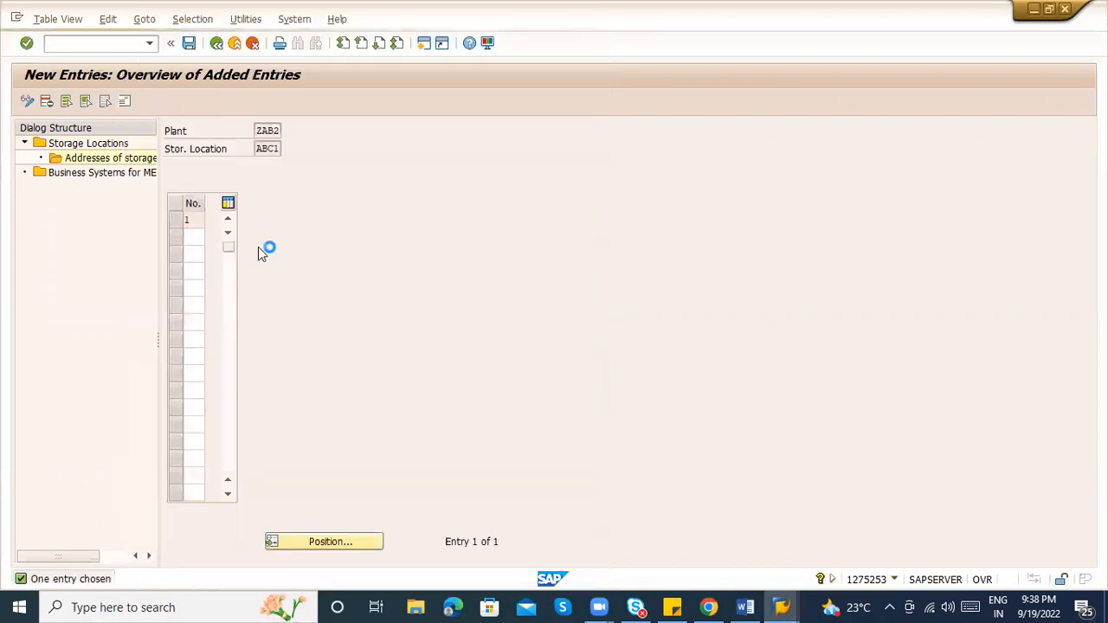
Back out to the IMG tree and execute Maintain purchasing organization
key("alt+Tab")
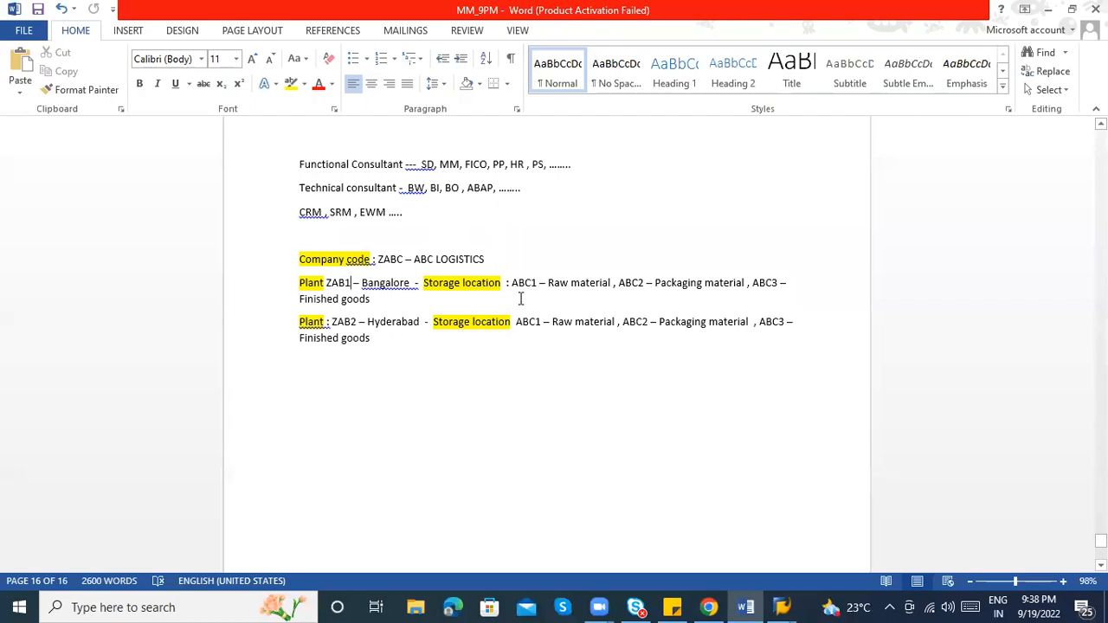
key("alt+Tab")
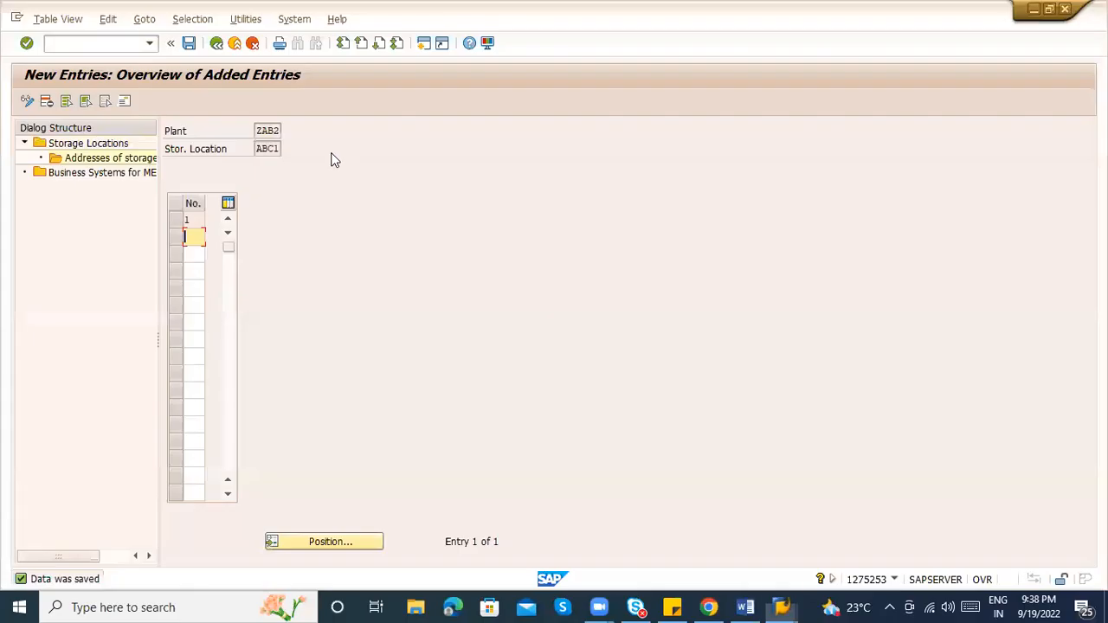
left_click(215, 49)
left_click(215, 48)
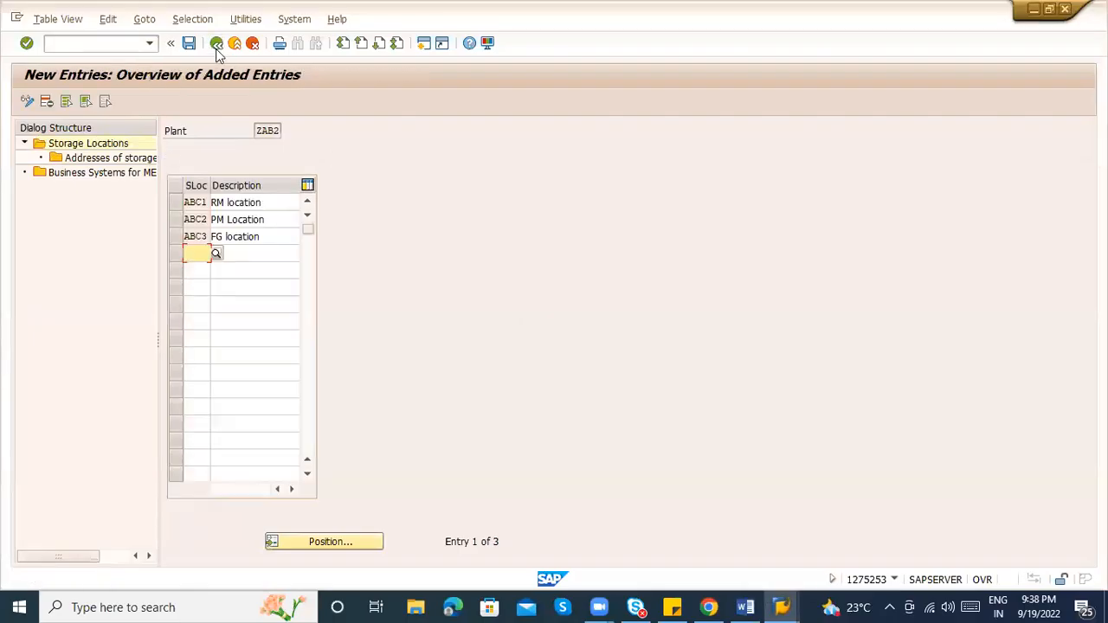
left_click(217, 45)
left_click(216, 45)
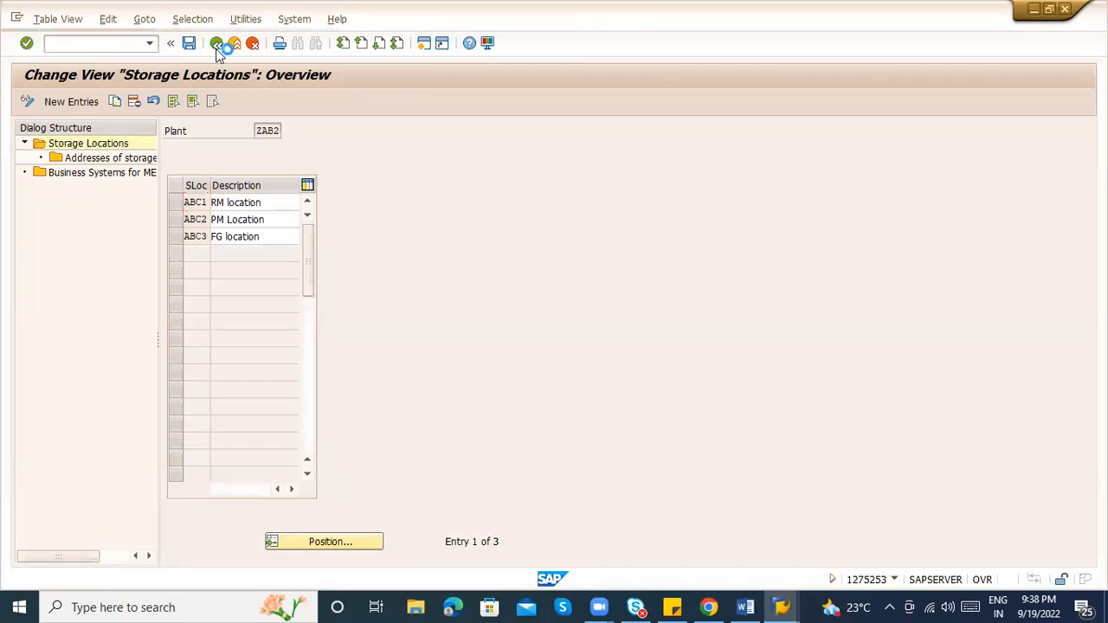
left_click(120, 439)
Return to the MM_9PM Word notes, review page 15, then settle on the ZABC plant notes on page 16
key("alt+Tab")
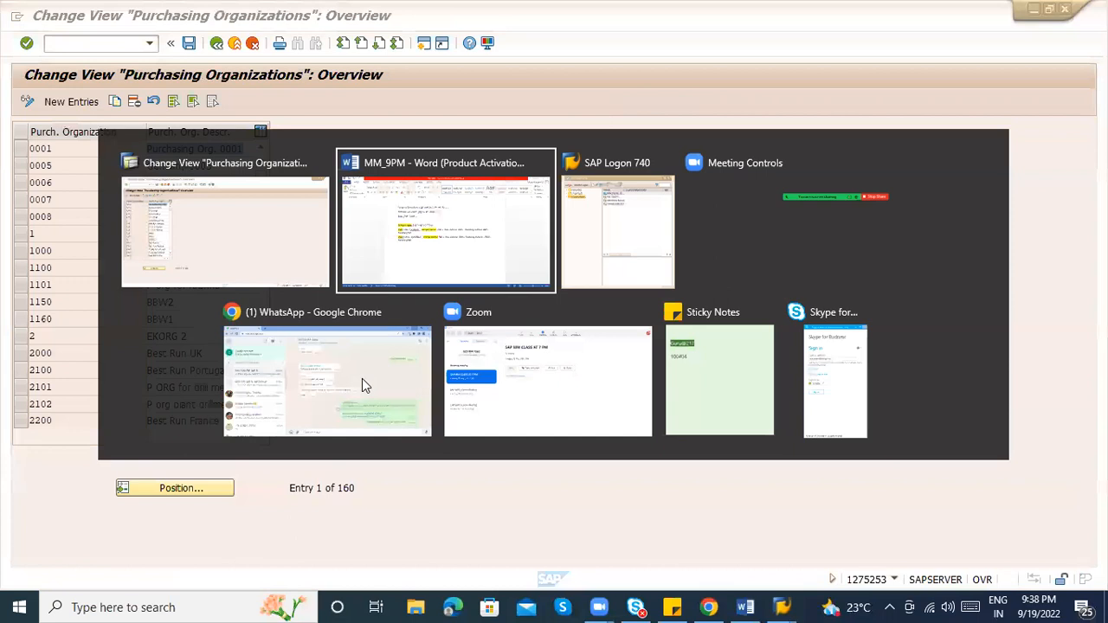
scroll(819, 389, "up", 5)
scroll(547, 347, "up", 9)
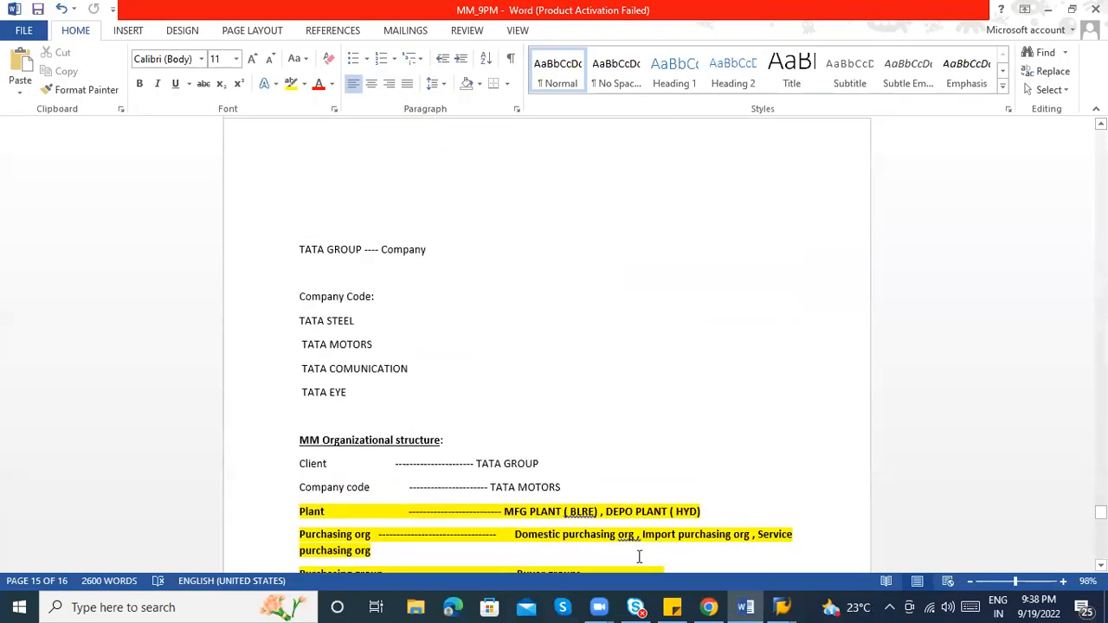
left_click(678, 535)
left_click(819, 537)
scroll(1064, 381, "down", 8)
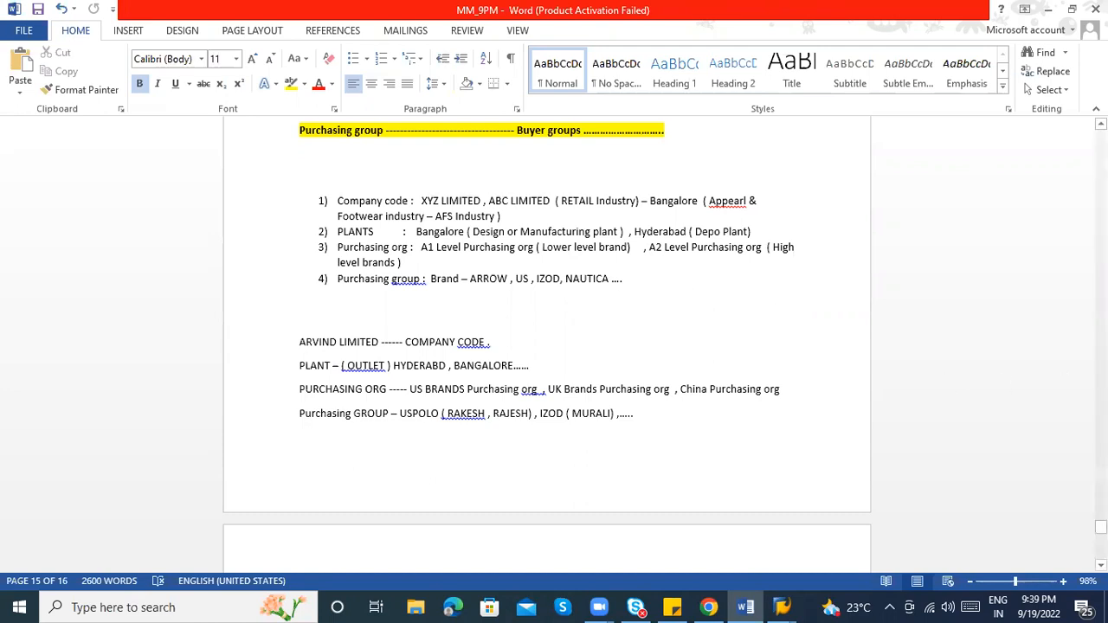
left_click_drag(1101, 526, 1101, 538)
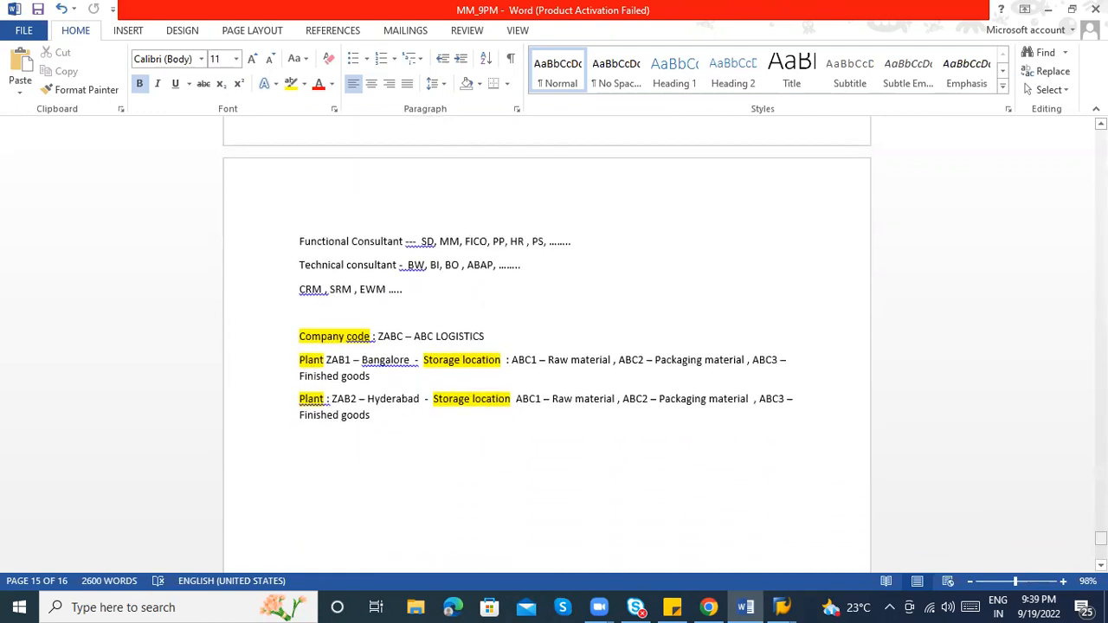
Below Finished goods, add the individual-plant and central purchasing org lines, correcting the spelling of 'Individual'
left_click(329, 473)
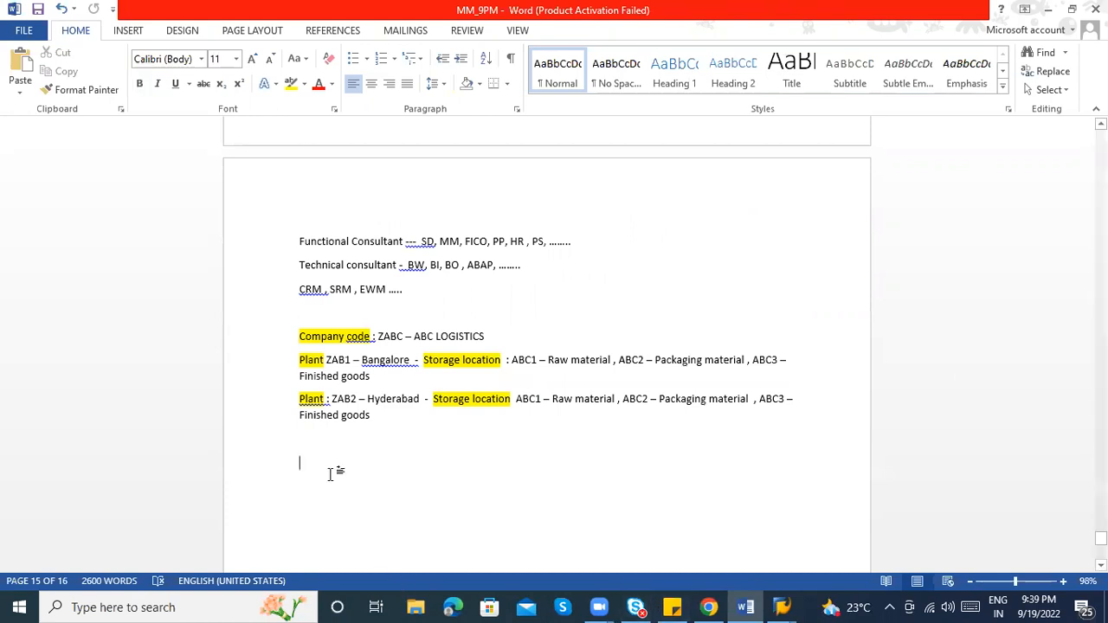
type("Purchasi")
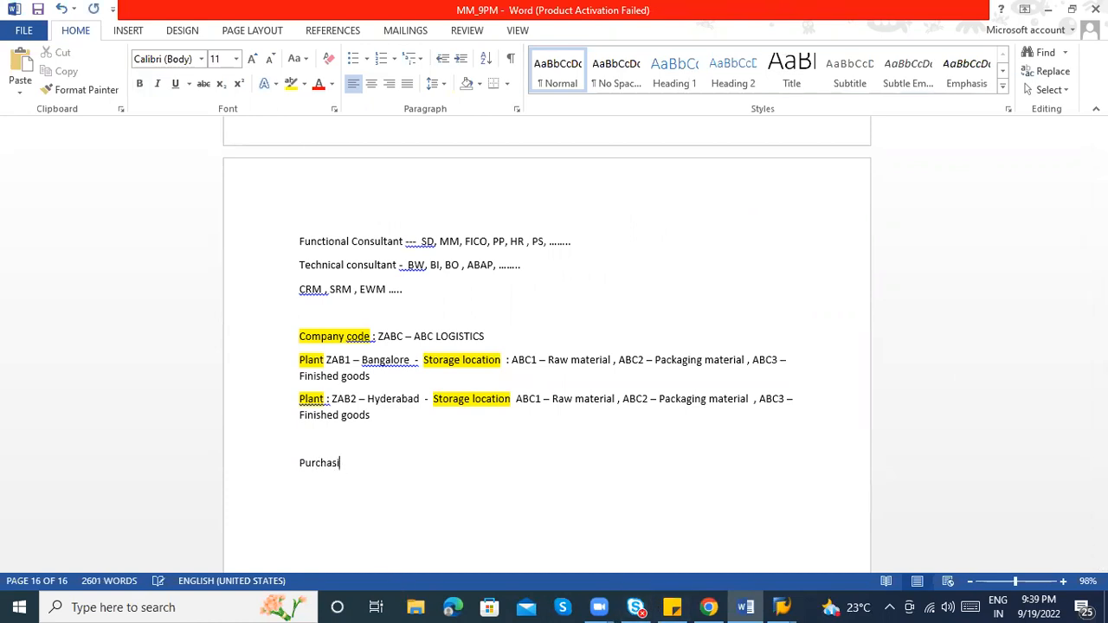
type("ng org -  INdivia")
key("BackSpace")
type("dual plant le")
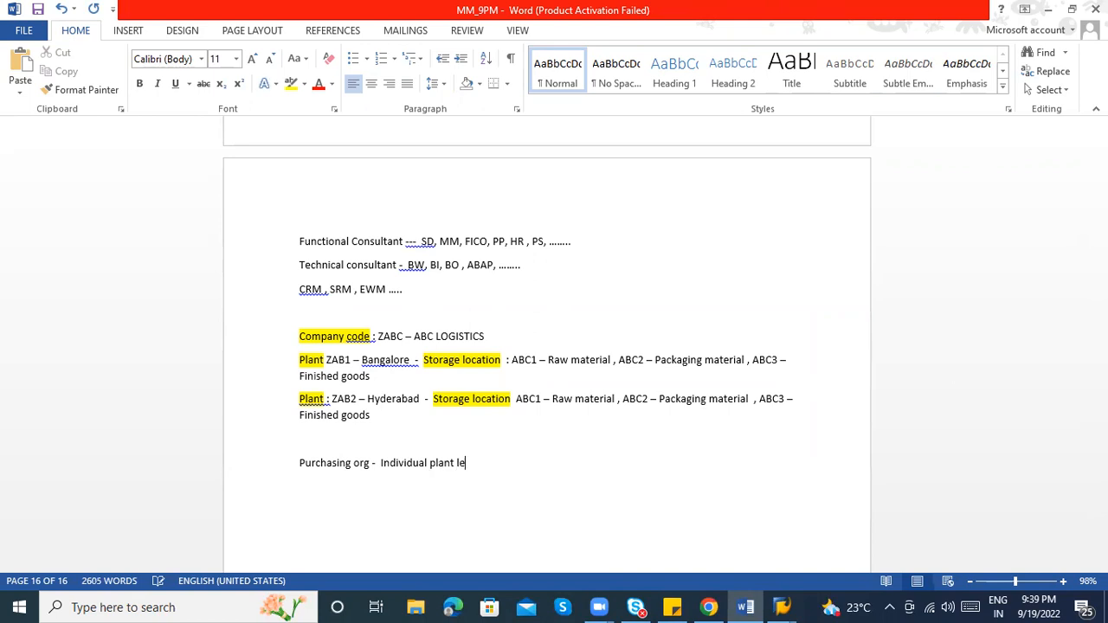
type("vel purchasing org")
key("Return")
type("Central p")
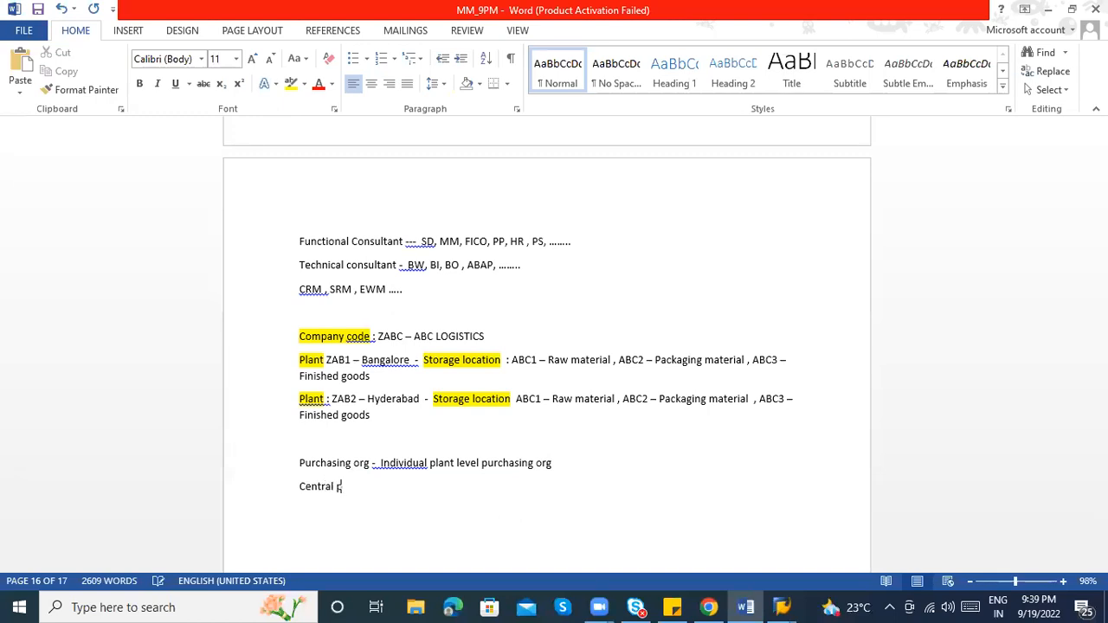
type("urchasing org -")
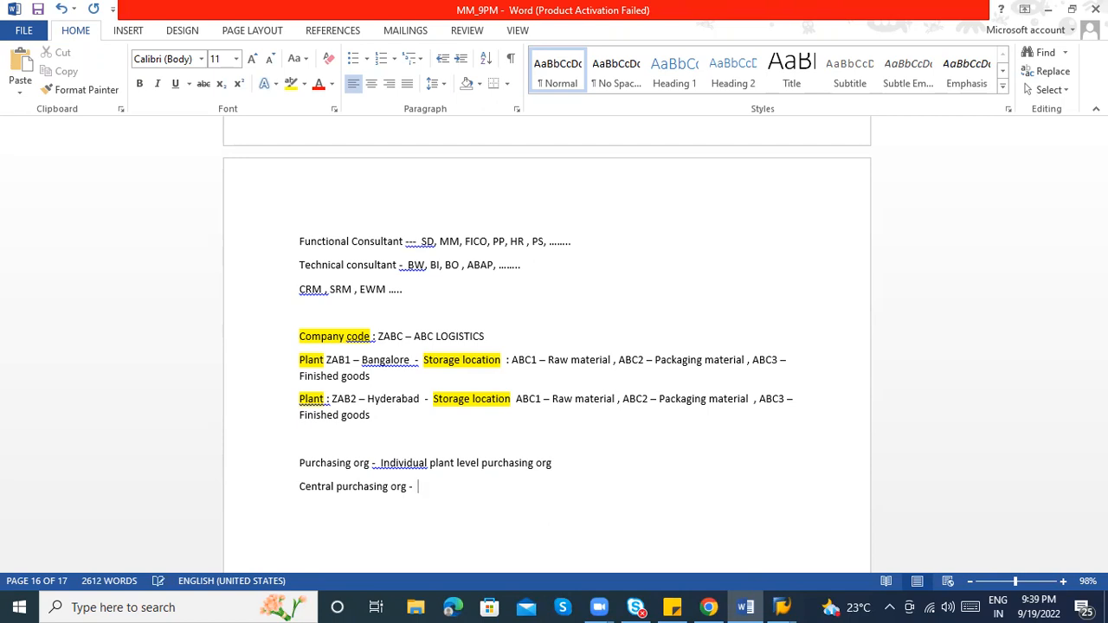
right_click(391, 465)
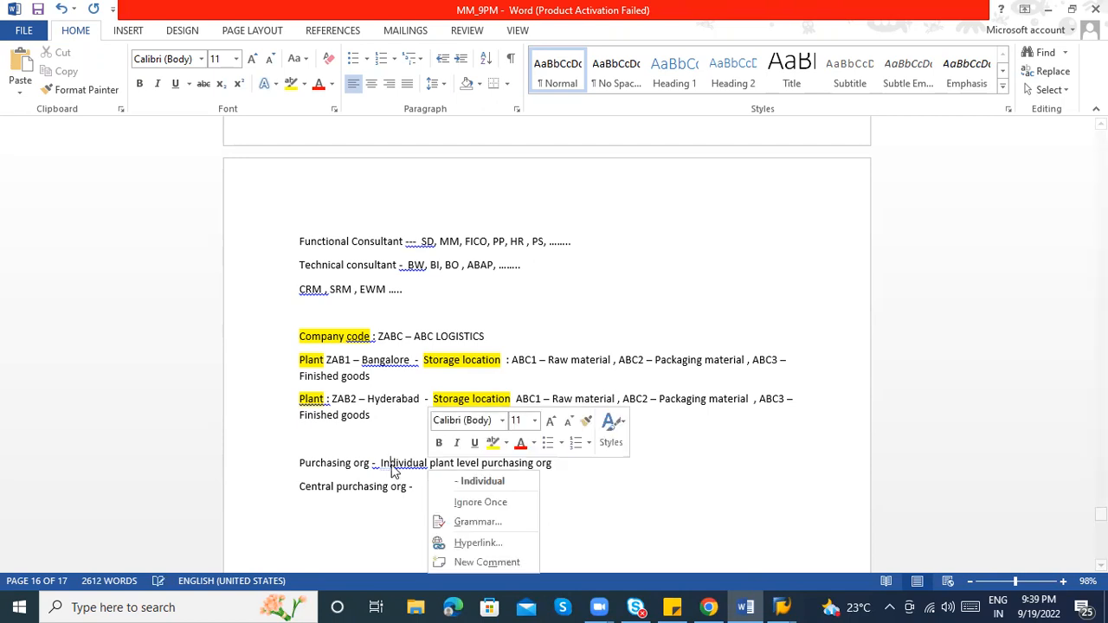
left_click(441, 480)
left_click(447, 485)
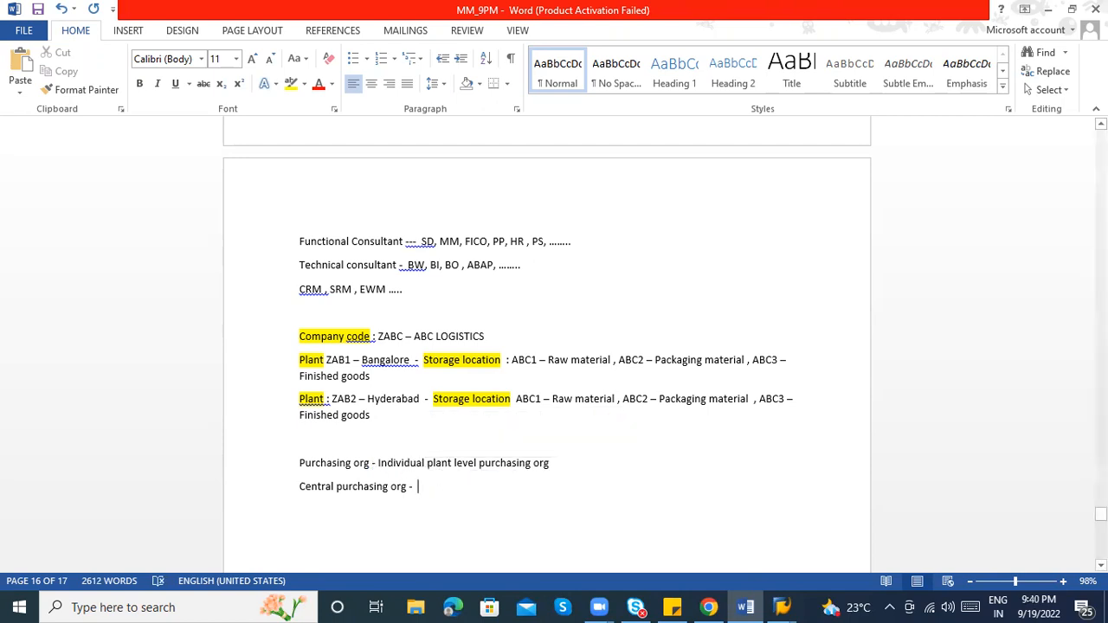
type("One purchasing org")
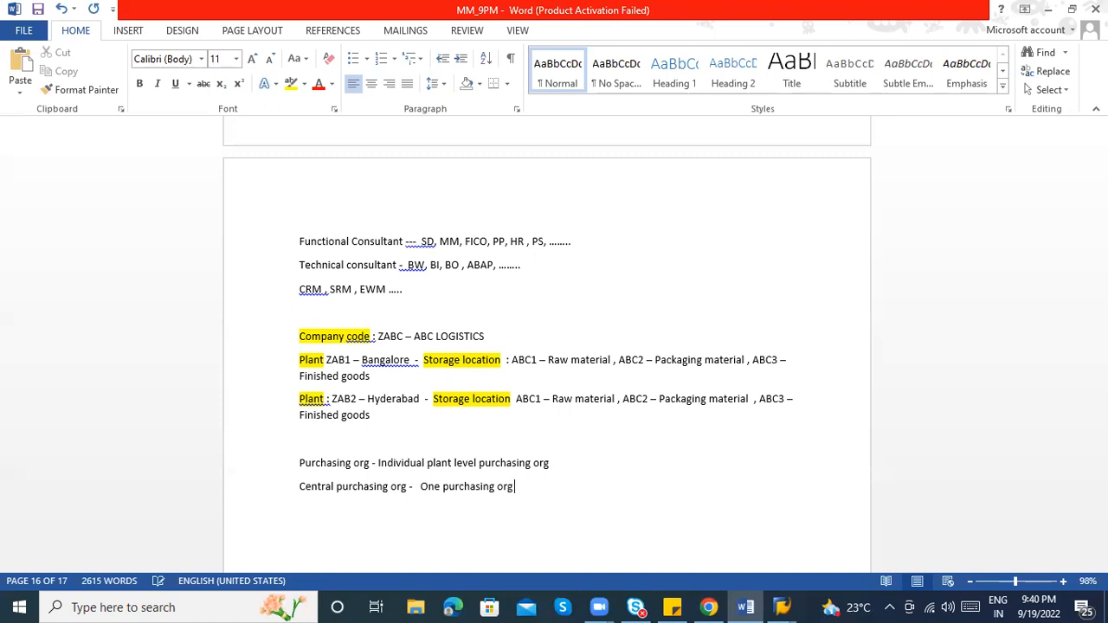
type(" will take care of all the plants")
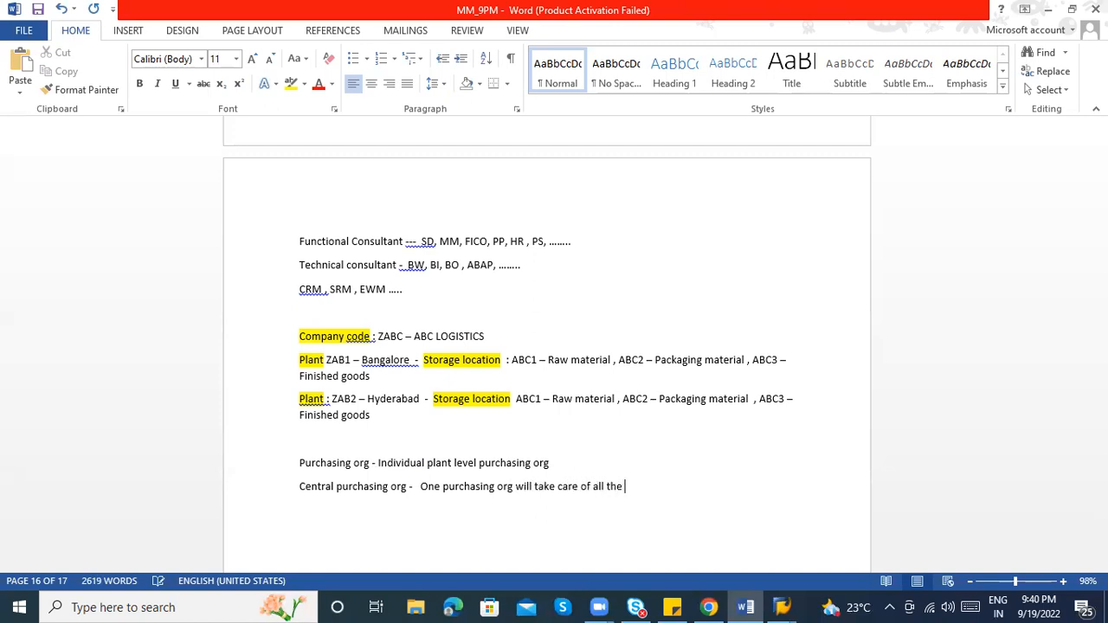
Add the cross-plant purchasing org line (more than one plant served by these orgs) and save the document
key("Return")
type("Cross plan")
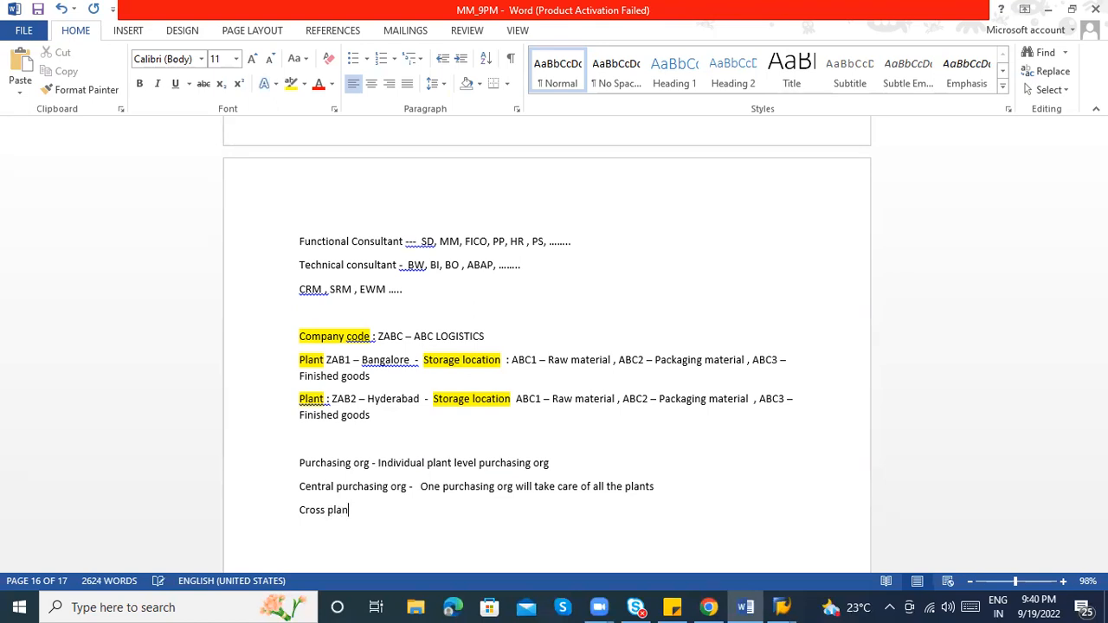
type("t purchasing org  -")
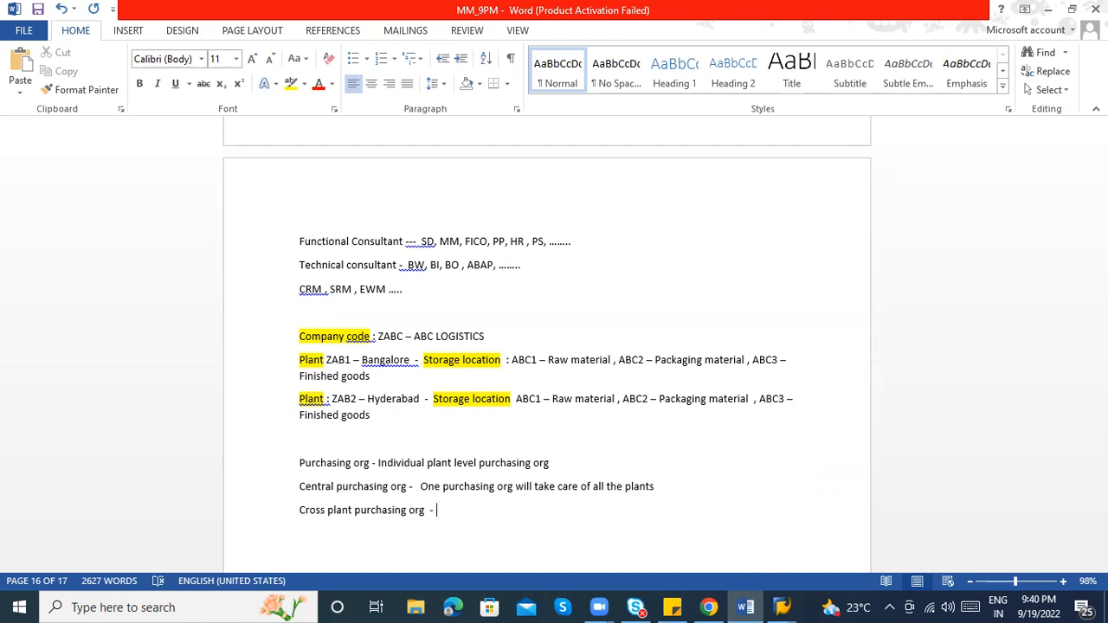
type("one or")
key("BackSpace")
key("BackSpace")
key("BackSpace")
key("BackSpace")
key("BackSpace")
key("BackSpace")
key("BackSpace")
type("more than one plant wil")
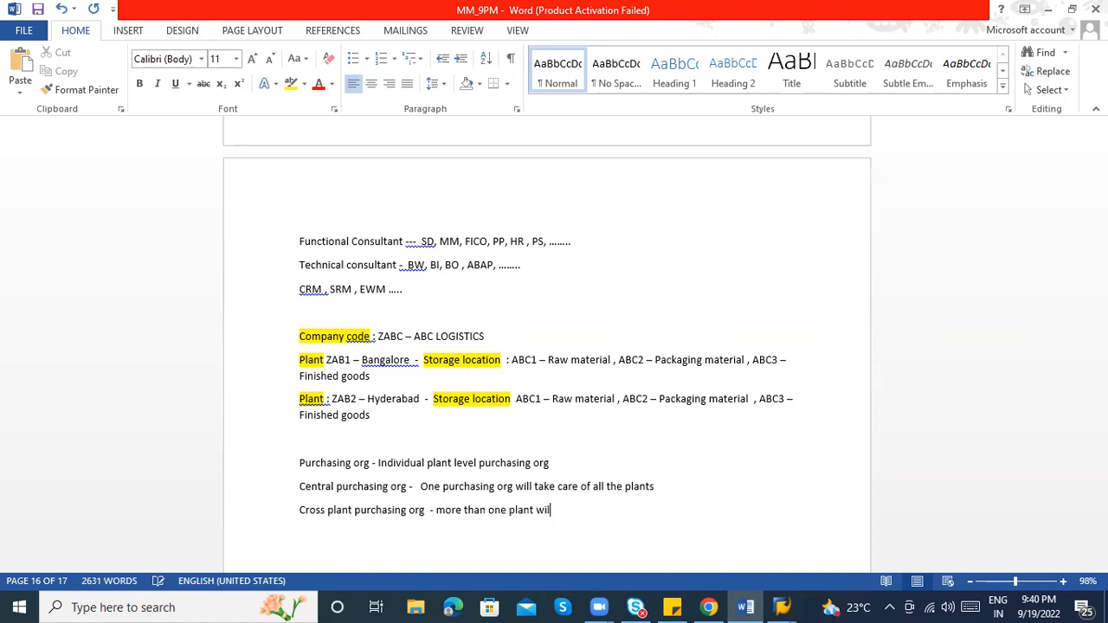
type("l take care these purchasing org")
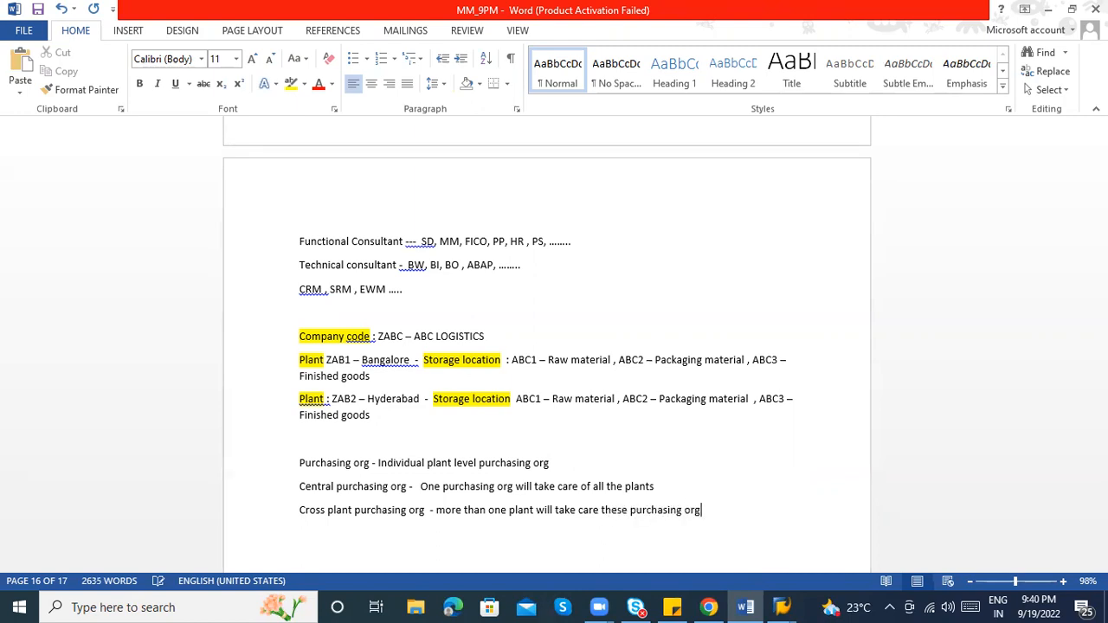
key("ctrl+s")
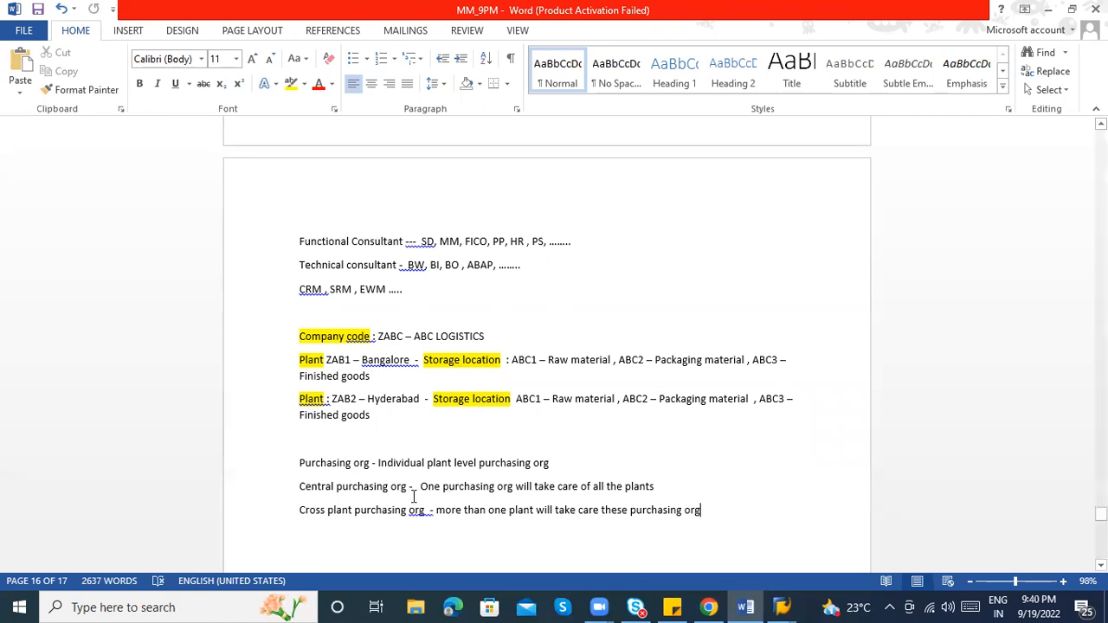
left_click(303, 440)
left_click(323, 466)
left_click(568, 457)
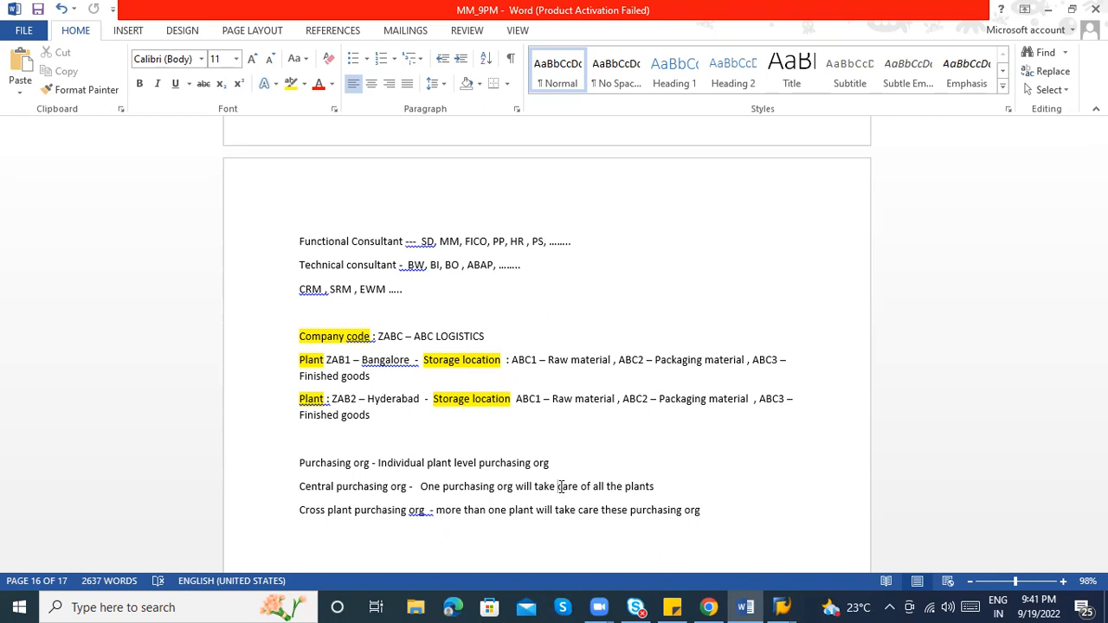
left_click(358, 490)
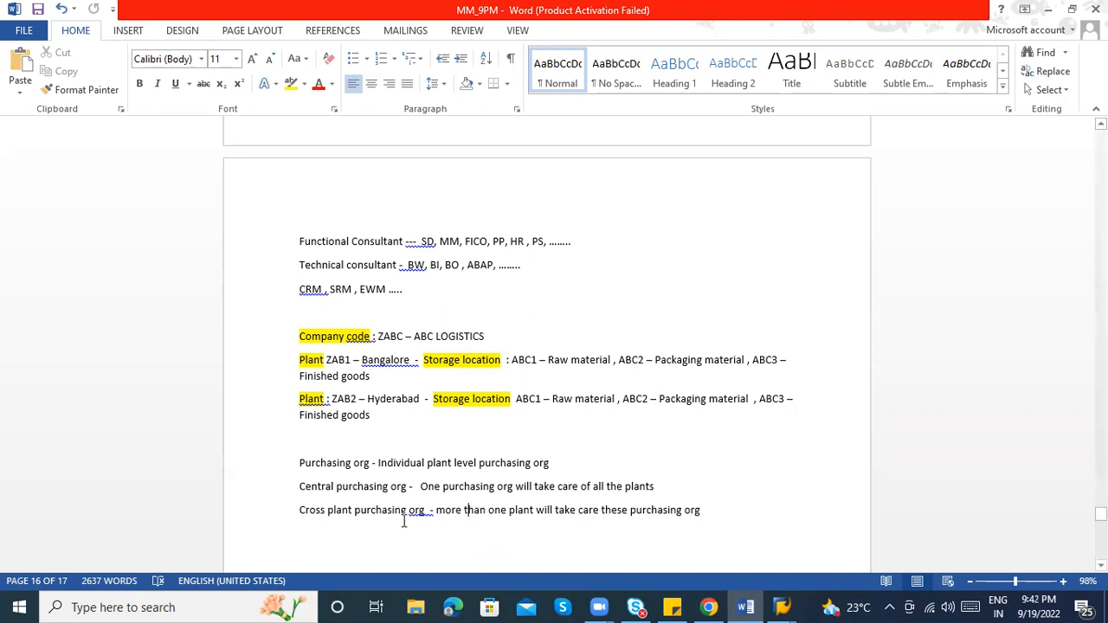
Start a Standard purchasing org paragraph: with several purchasing orgs for a plant, select one
left_click(727, 519)
key("Return")
key("Return")
type("Stan")
type("a")
type("ard ")
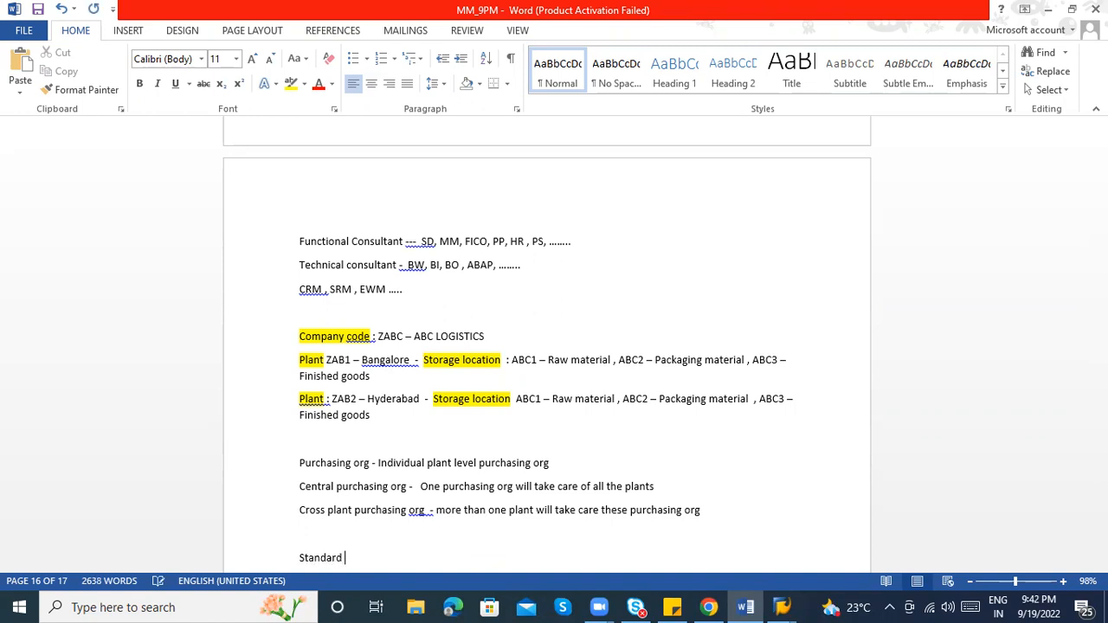
type("purchasing org -")
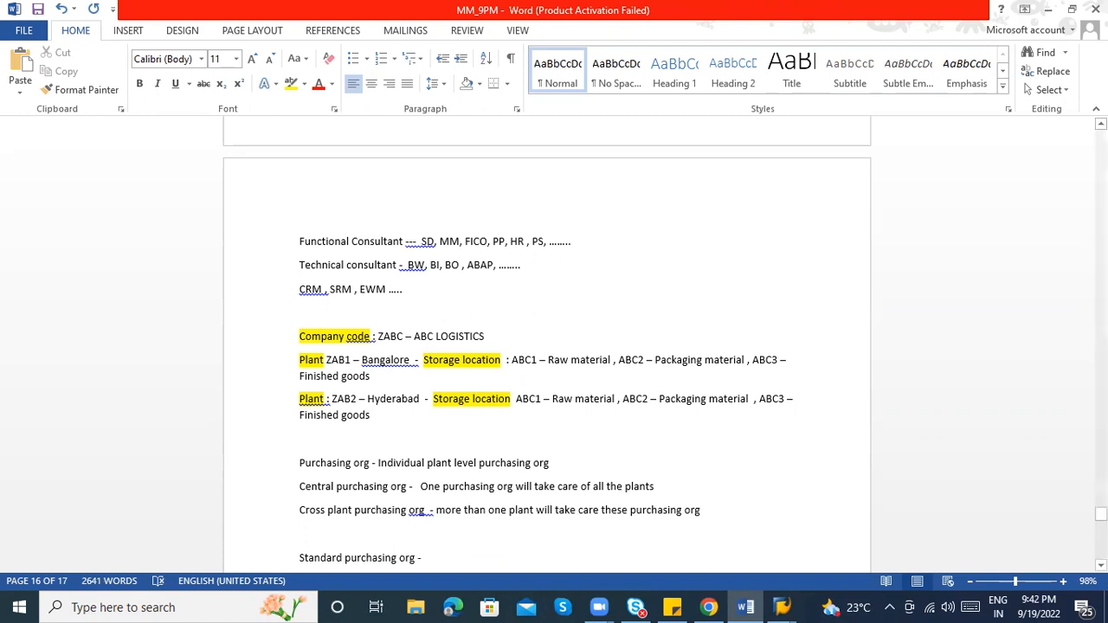
left_click_drag(1101, 514, 1101, 516)
type("one")
key("BackSpace")
key("BackSpace")
key("BackSpace")
key("BackSpace")
type("more than ")
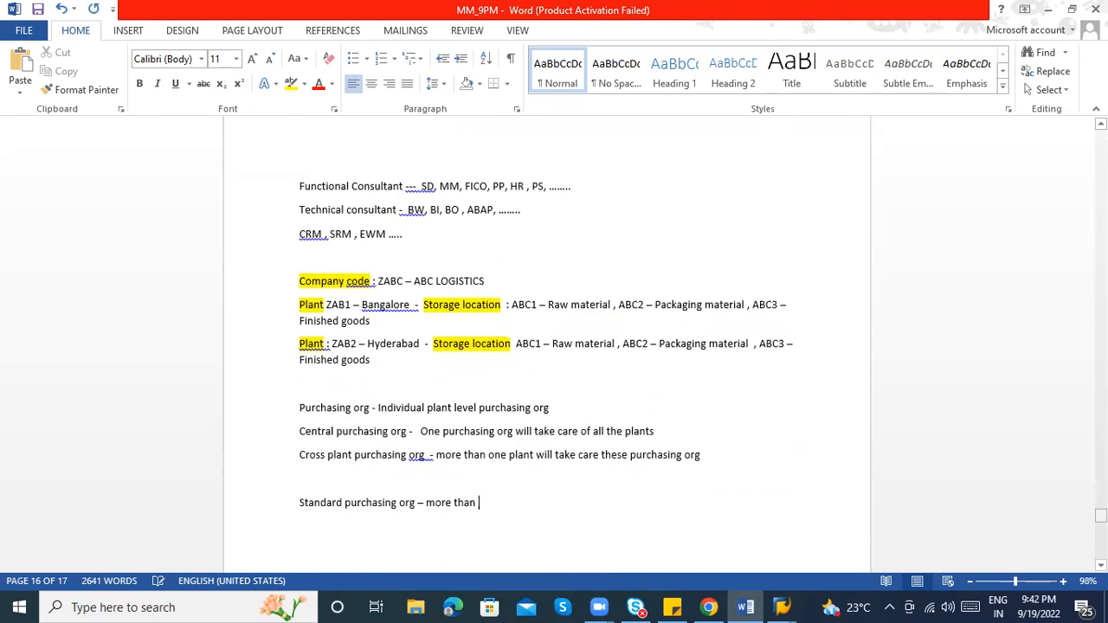
type("one purchasing org")
type(" for ")
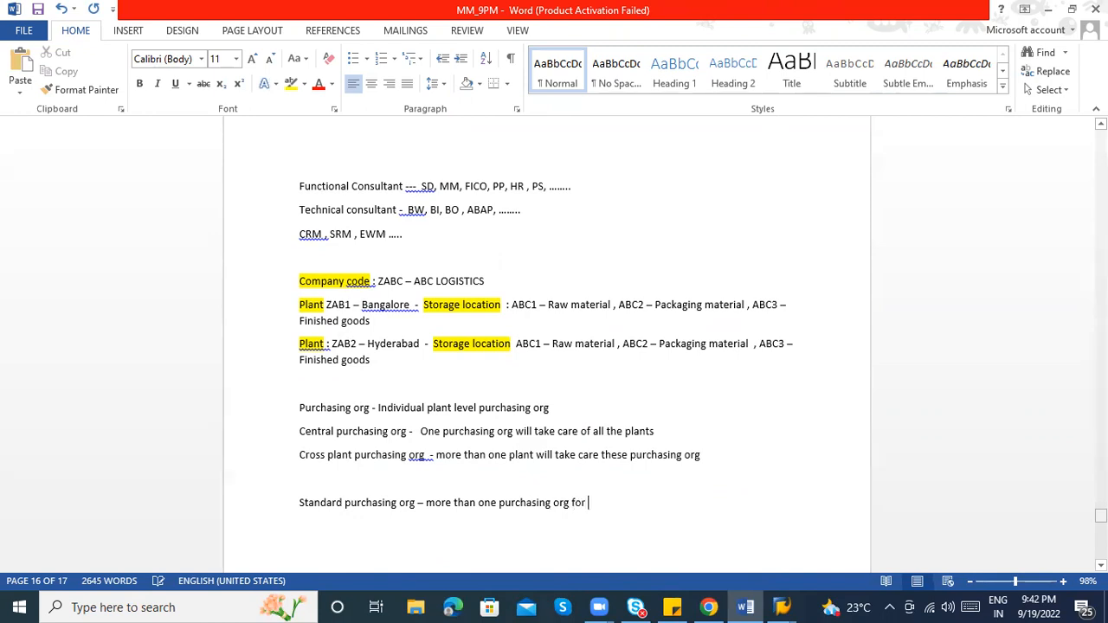
type("plant in t")
key("BackSpace")
key("BackSpace")
key("BackSpace")
key("BackSpace")
key("BackSpace")
type(", then you need ")
type("to ")
type("inform")
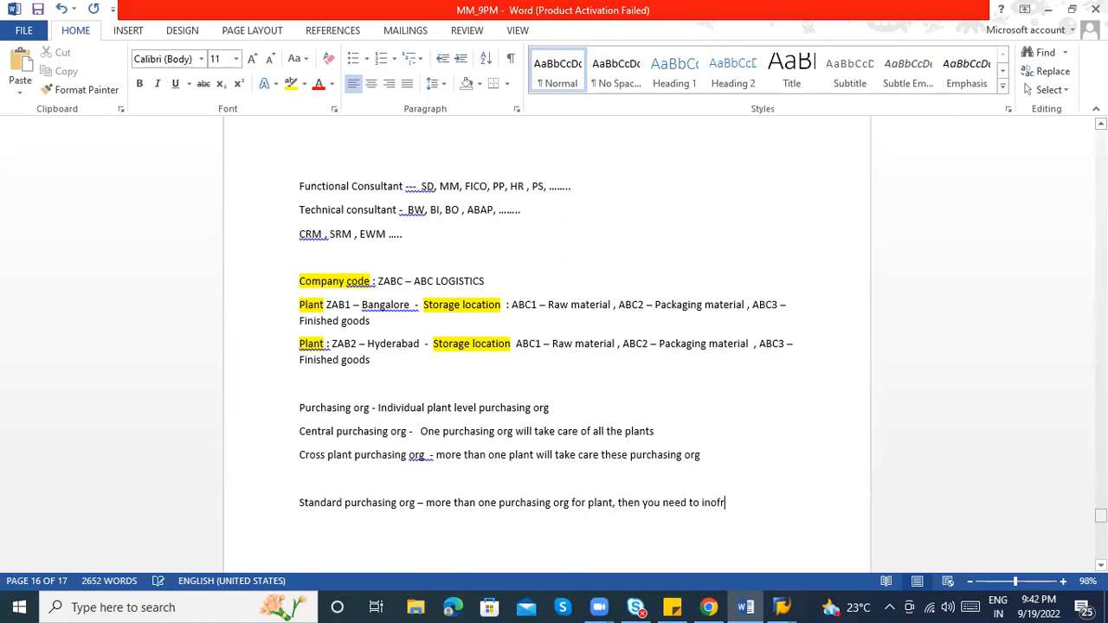
key("BackSpace")
key("BackSpace")
key("BackSpace")
key("BackSpace")
key("BackSpace")
key("BackSpace")
key("BackSpace")
type("s")
key("BackSpace")
type("be select one")
type(" purchasing or")
type("g")
Finish the paragraph: that org acts as Standard purchasing org and takes care of Special procurements
type("ill rea")
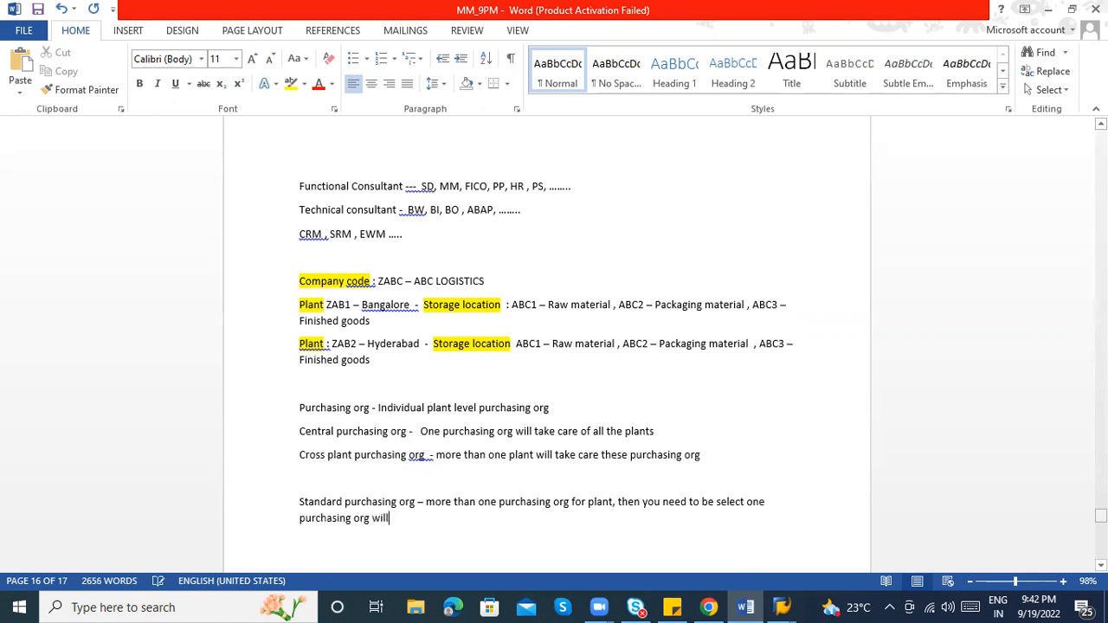
key("BackSpace")
key("BackSpace")
key("BackSpace")
type("act as Standard purchasing")
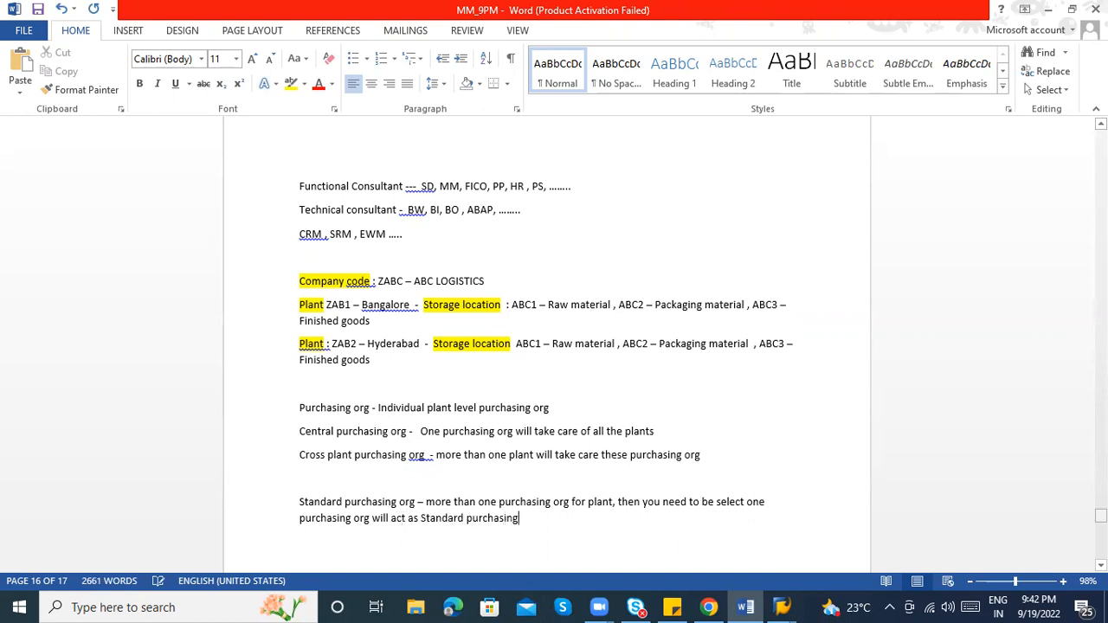
type(" org. S")
type("tandard pu")
type("chaisng")
key("BackSpace")
key("BackSpace")
key("BackSpace")
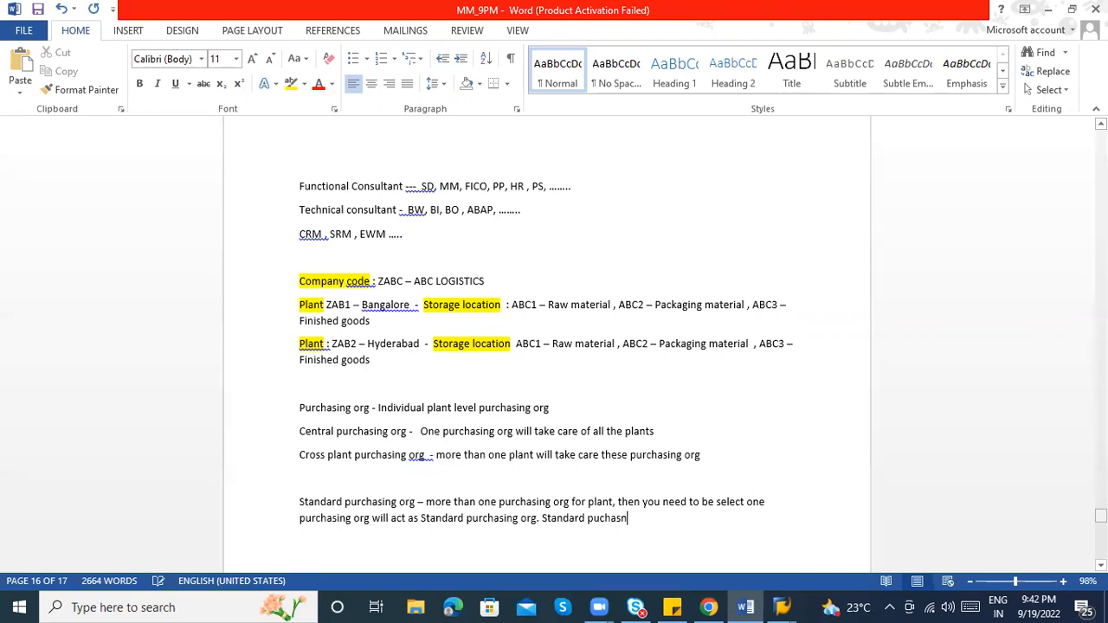
key("BackSpace")
type("sing org will take of")
key("BackSpace")
key("BackSpace")
type("care of")
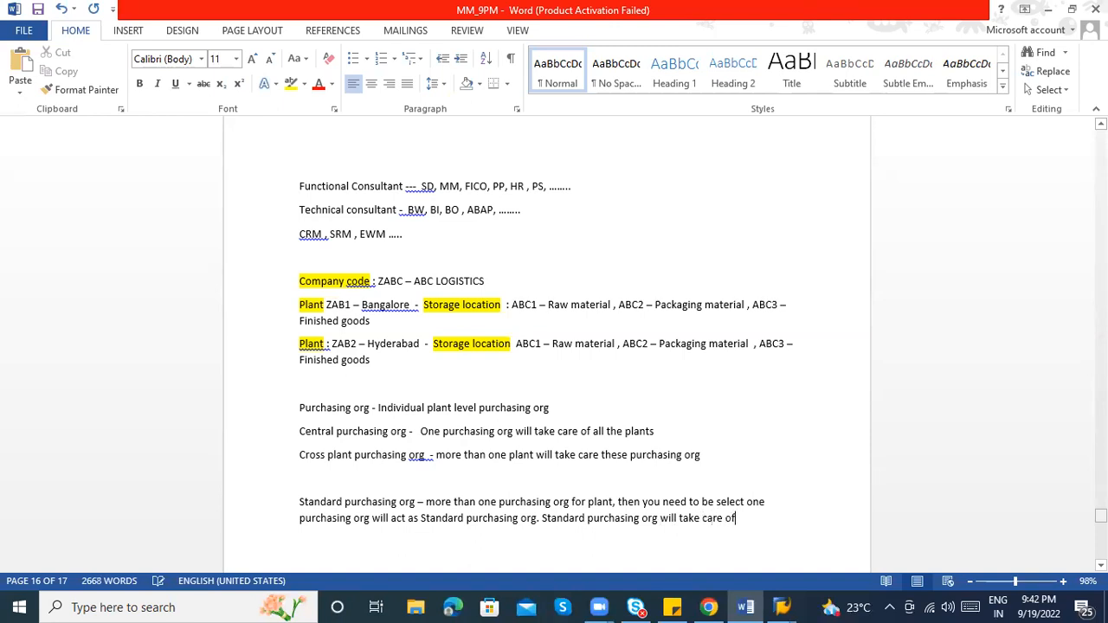
type(" Special  procru")
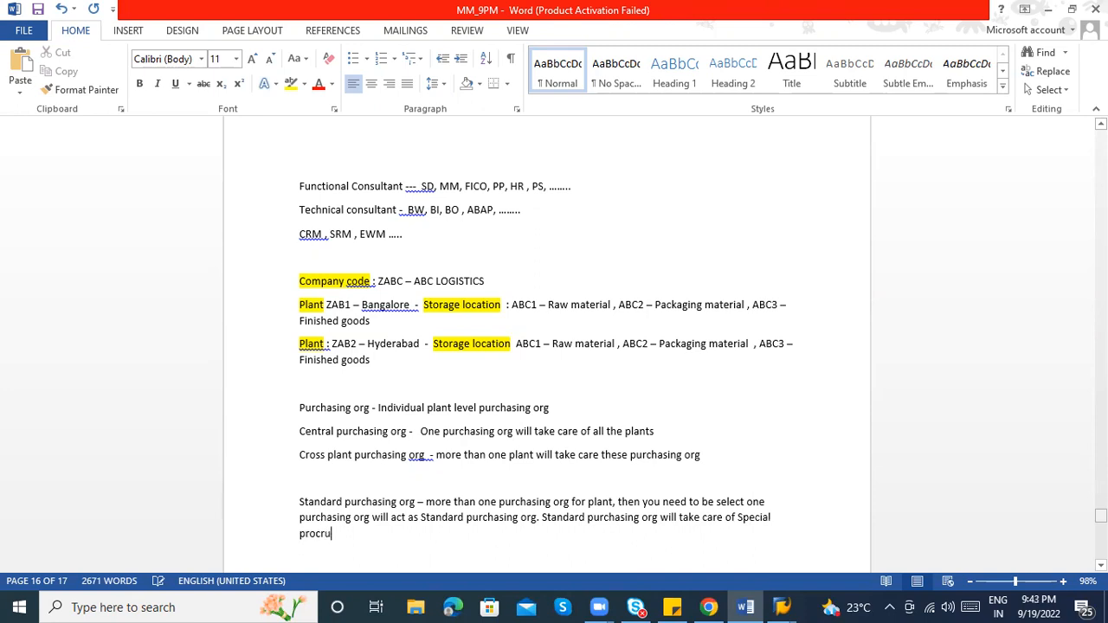
key("BackSpace")
key("BackSpace")
type("urements")
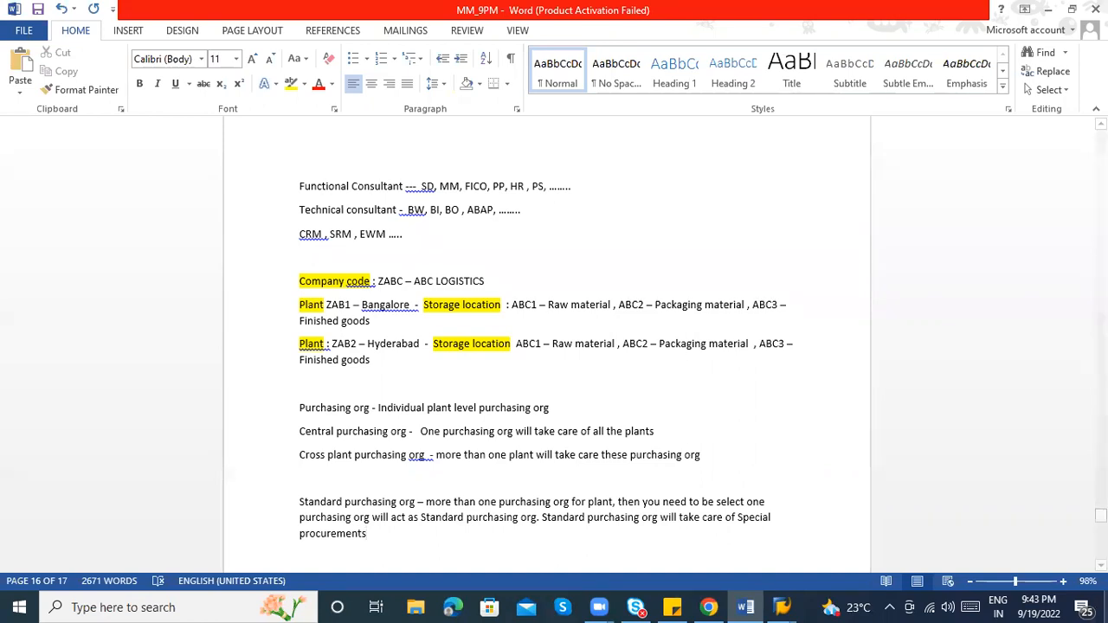
key("Return")
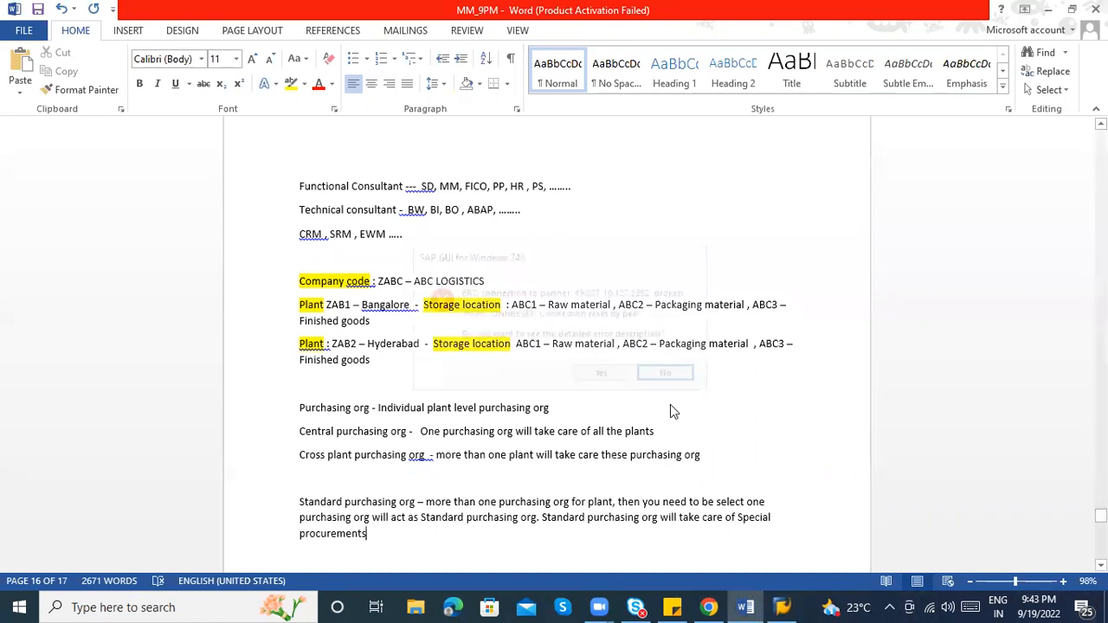
left_click(782, 607)
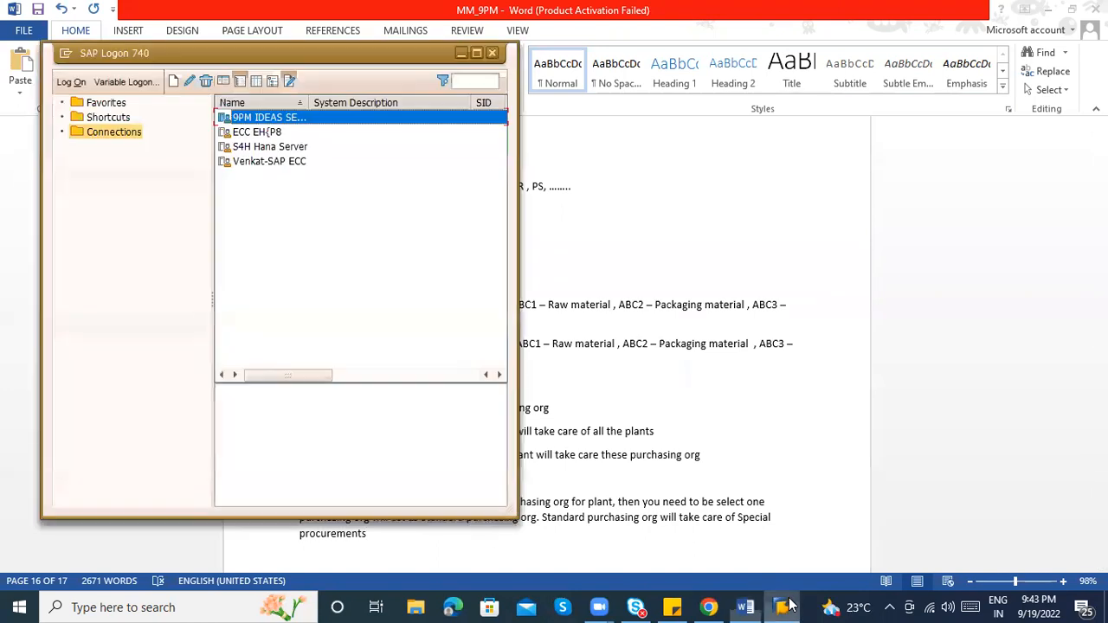
Log on to the IDES ECC 6.0 system with the saved user ID and the account password, then run SPRO
double_click(243, 117)
key("Down")
key("Tab")
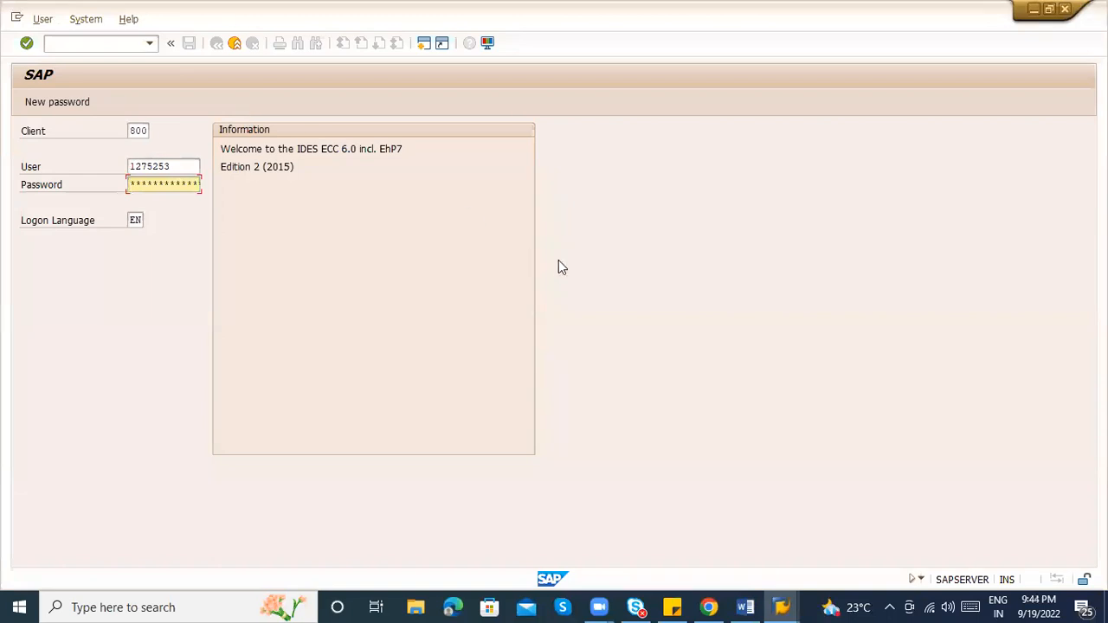
left_click(745, 606)
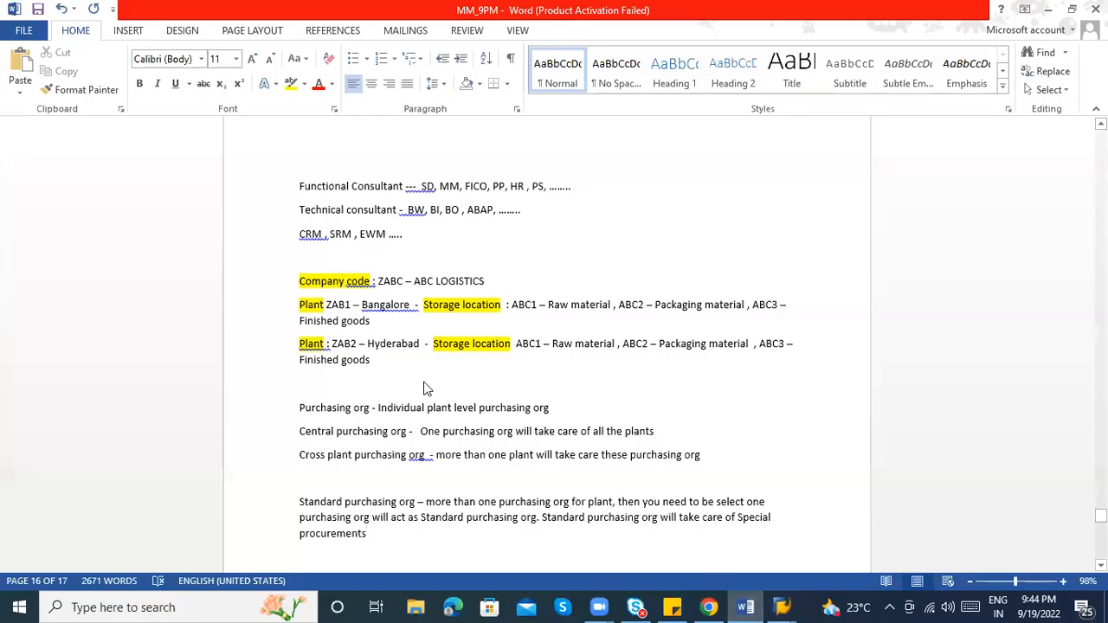
key("alt+Tab")
type("*******")
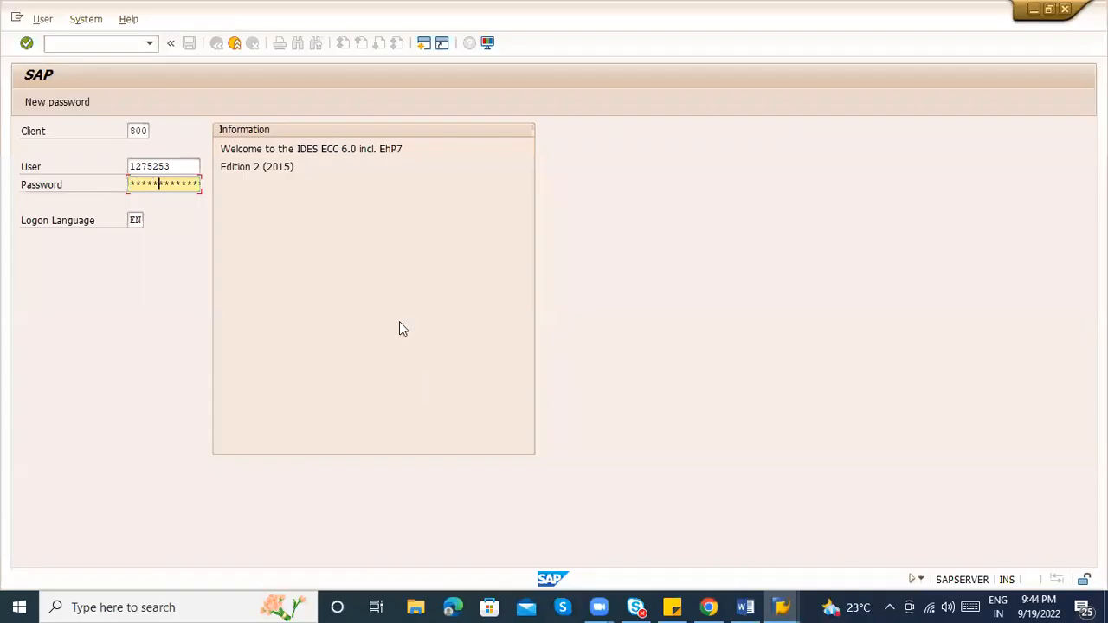
key("Return")
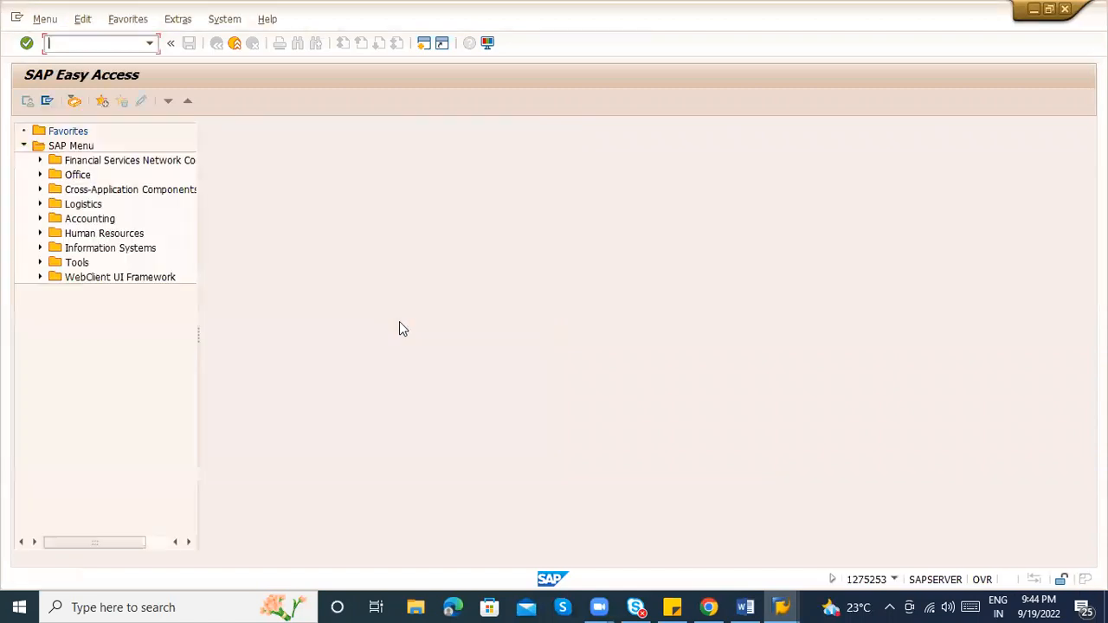
type("spro")
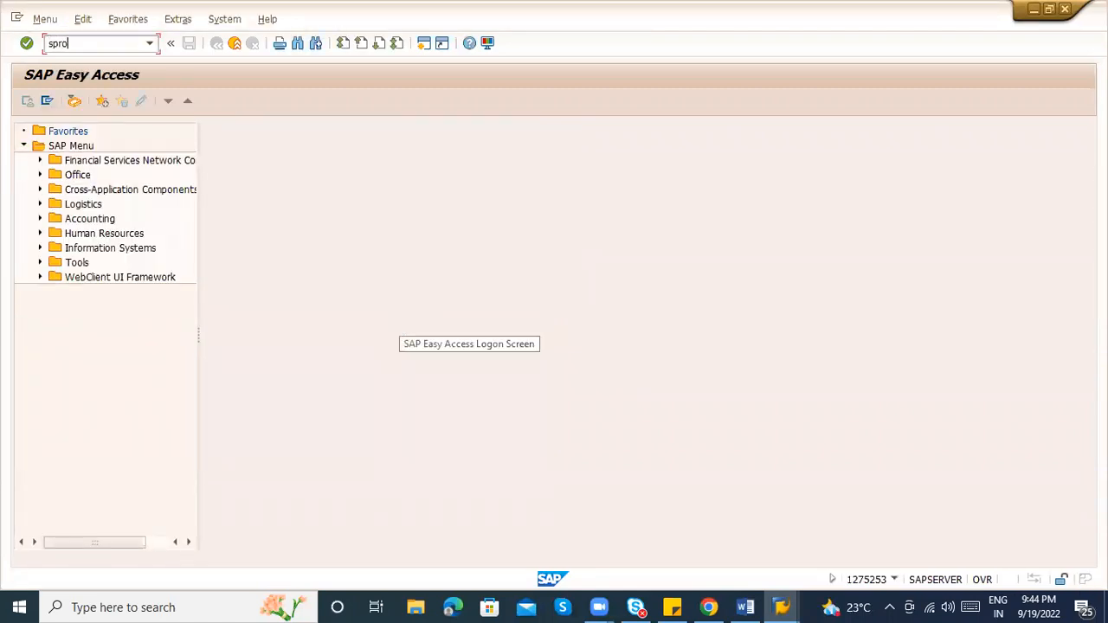
key("Return")
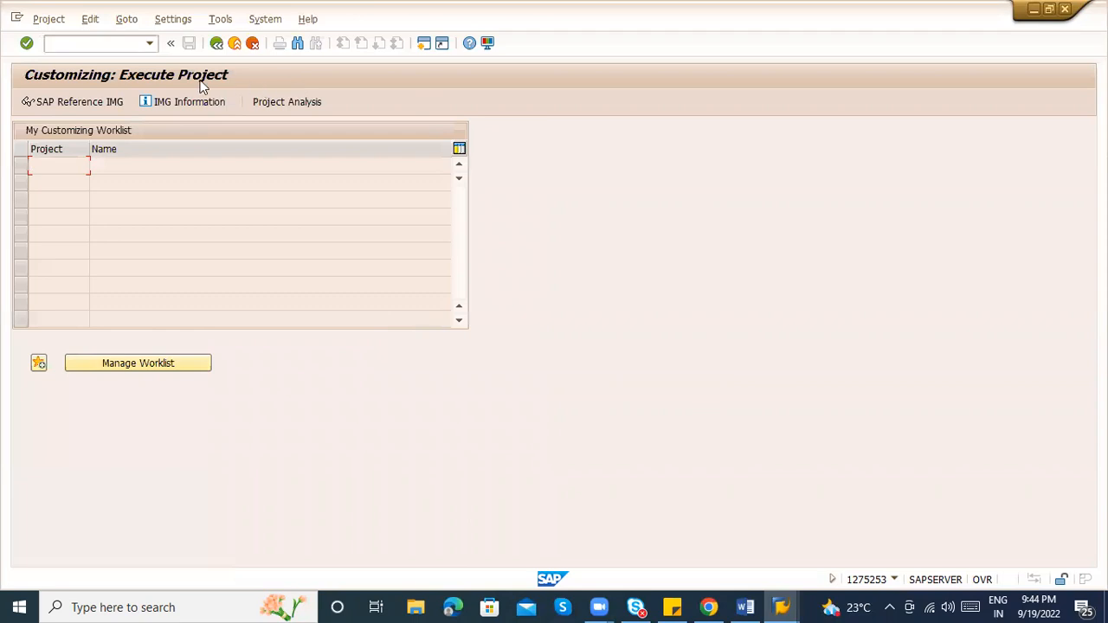
In the SAP Reference IMG, run Enterprise Structure > Definition > Materials Management > Maintain purchasing organization and choose New Entries
left_click(76, 97)
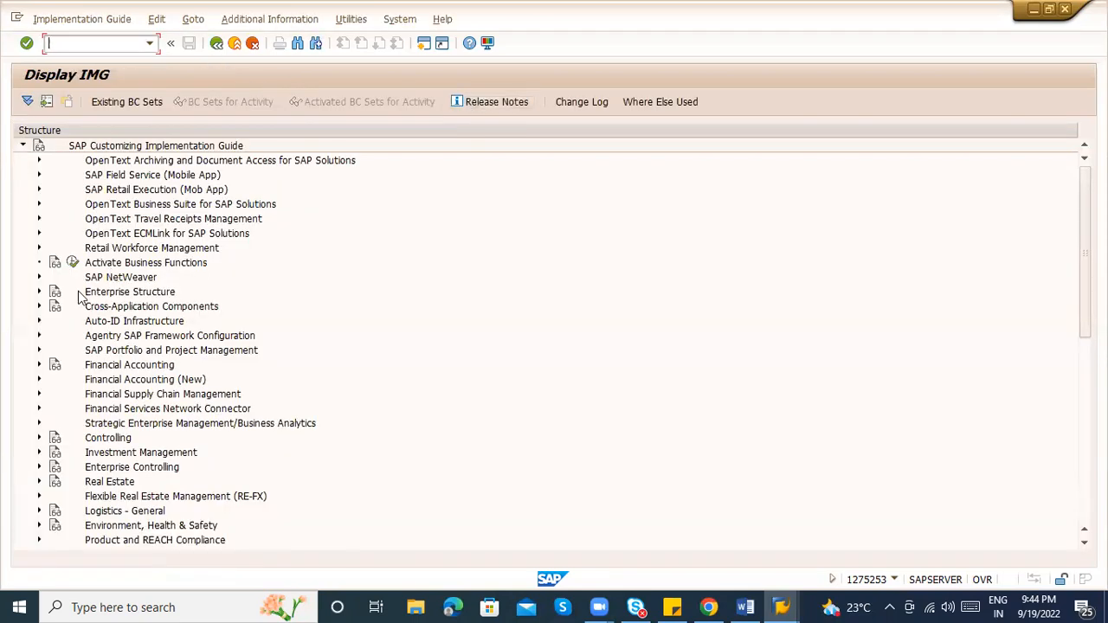
left_click(38, 292)
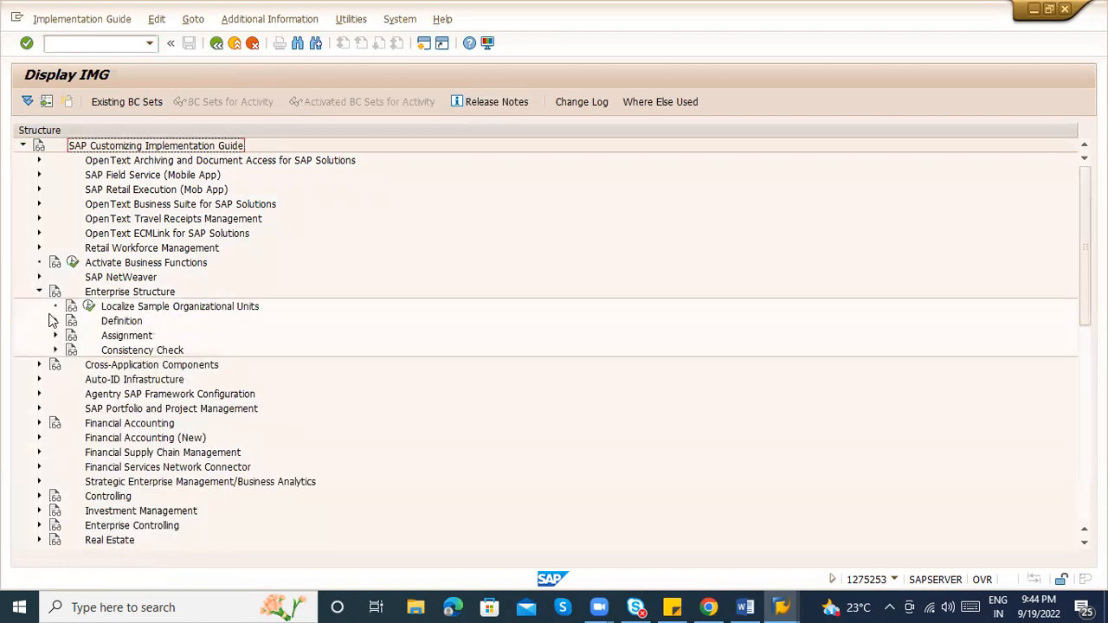
left_click(53, 321)
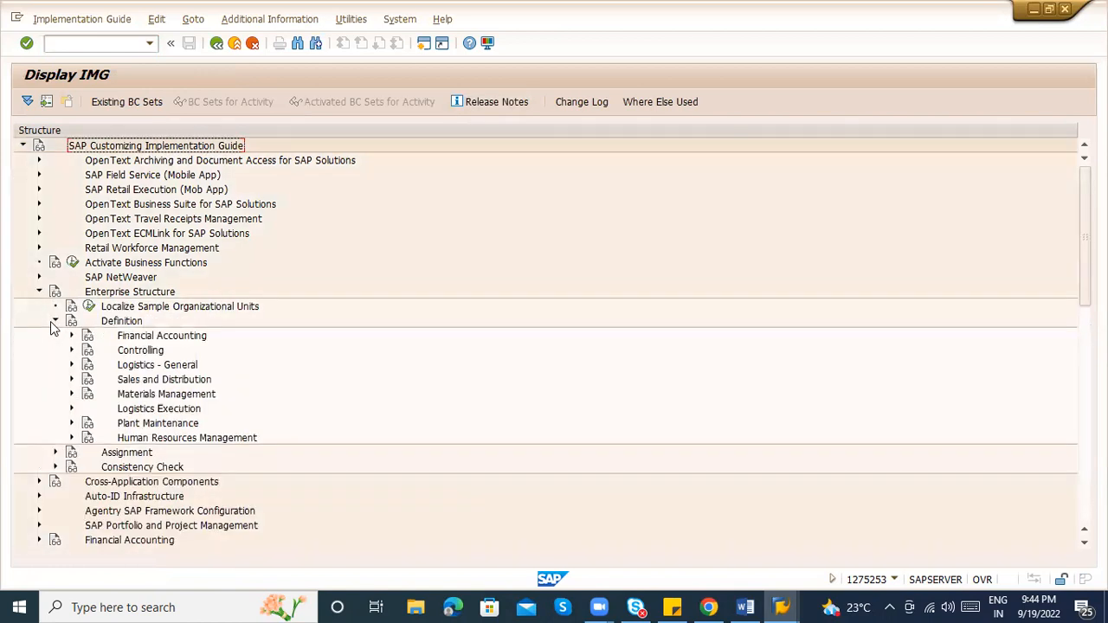
left_click(72, 394)
left_click(122, 438)
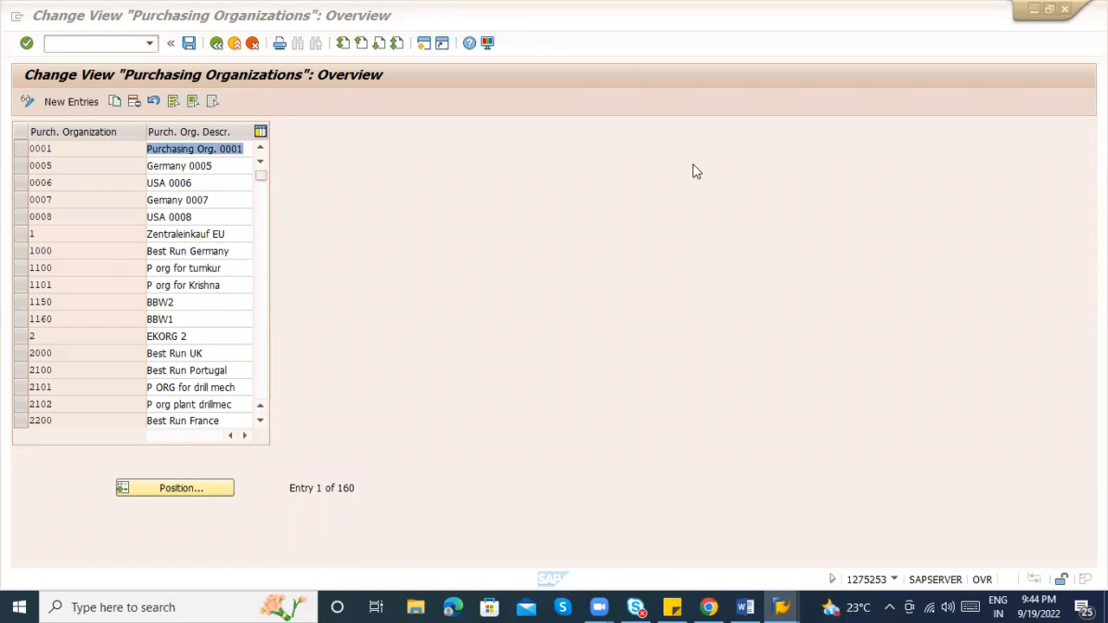
left_click(55, 104)
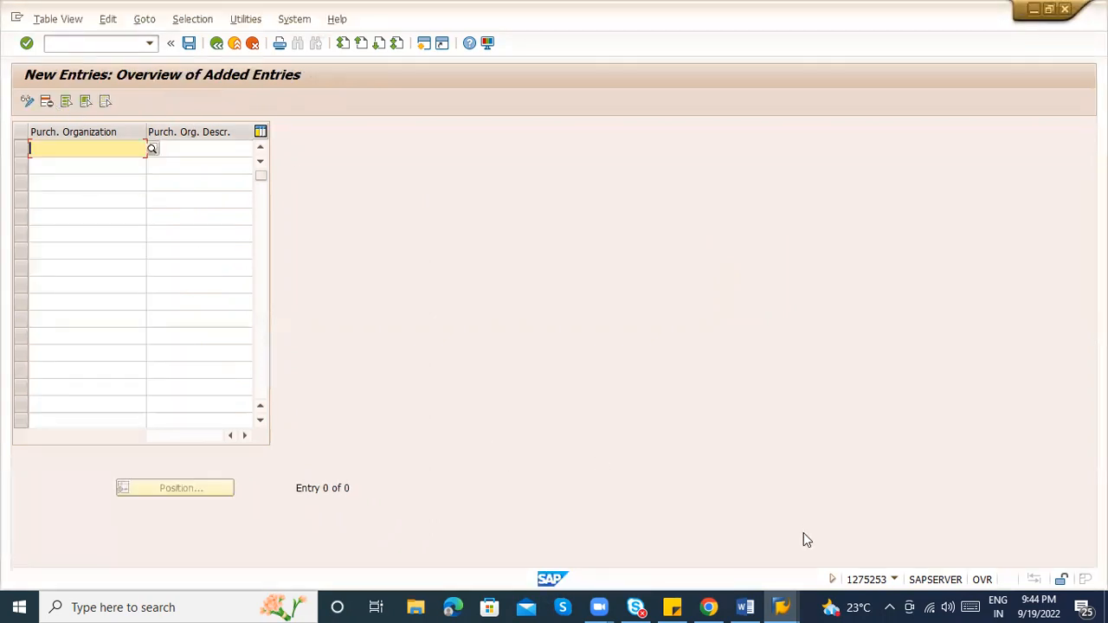
left_click(746, 607)
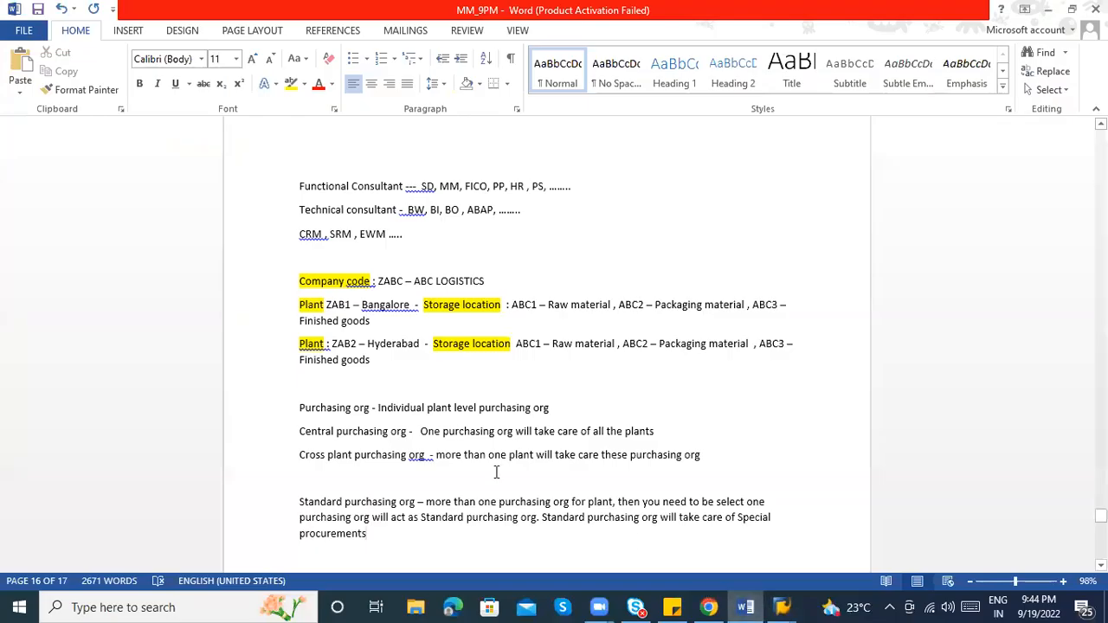
left_click_drag(1100, 515, 1100, 518)
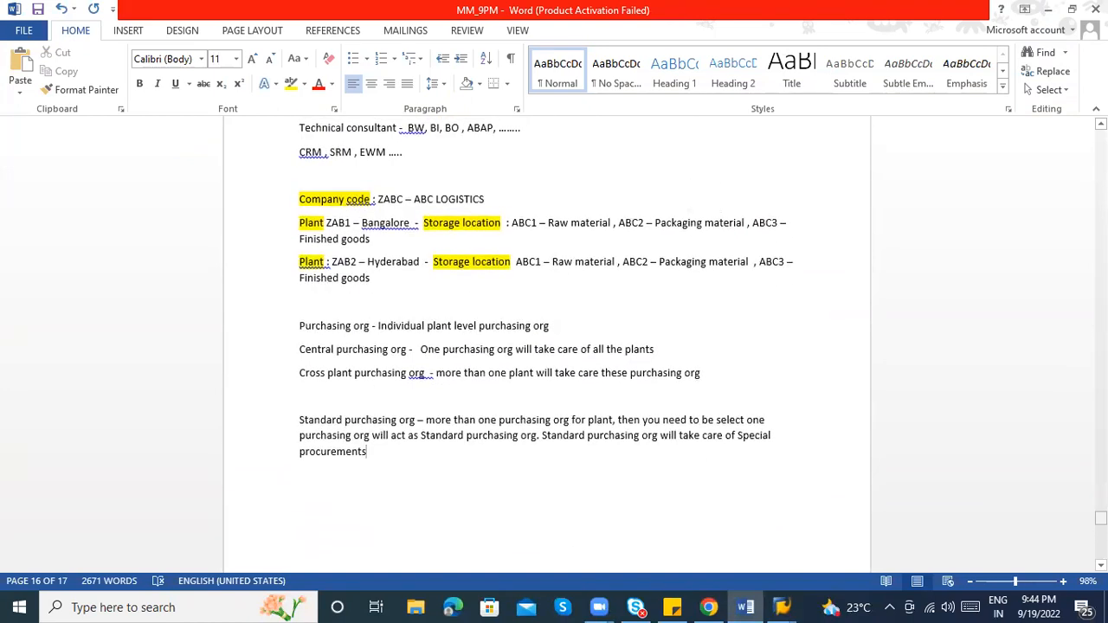
key("alt+Tab")
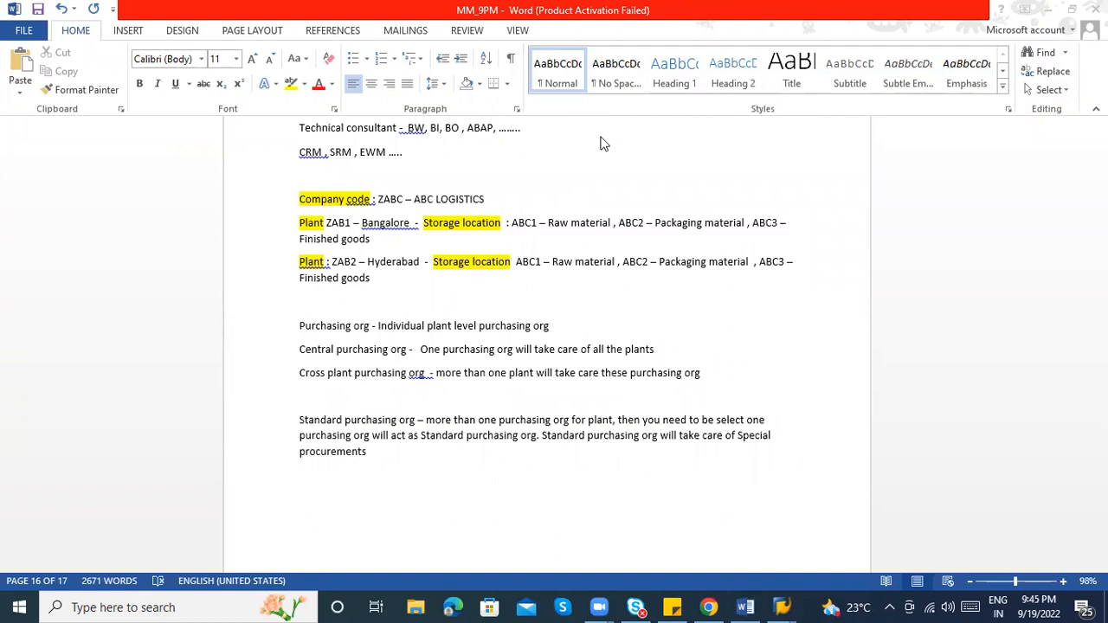
key("alt+Tab")
key("alt+Tab")
key("alt+Tab")
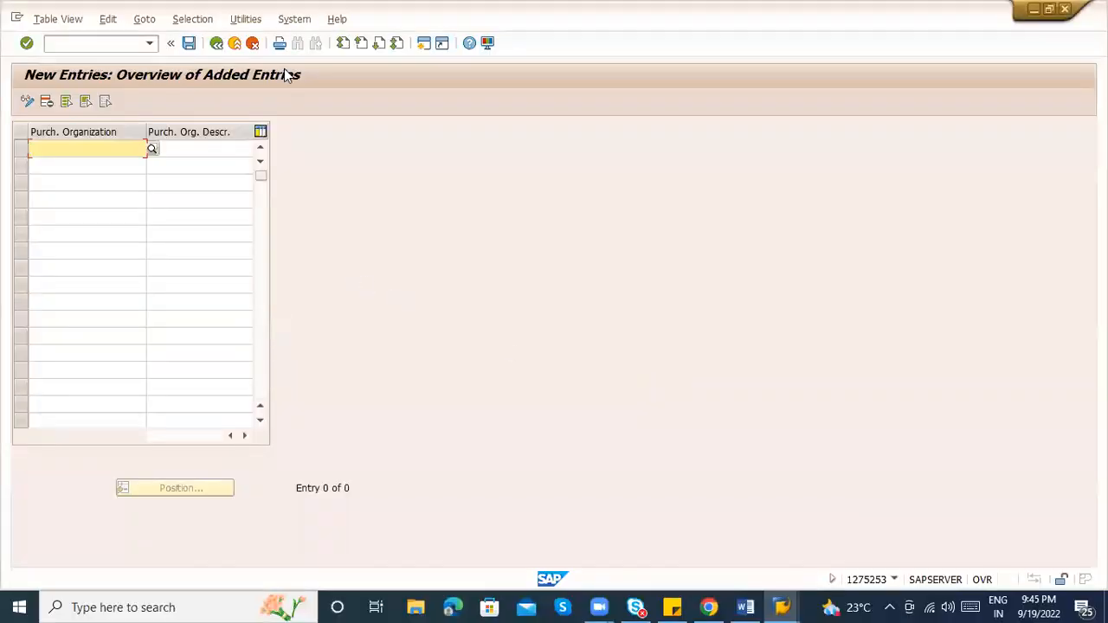
Leave the purchasing org entries for the IMG tree and collapse the Enterprise Structure and Materials Management branches
left_click(216, 43)
left_click(216, 42)
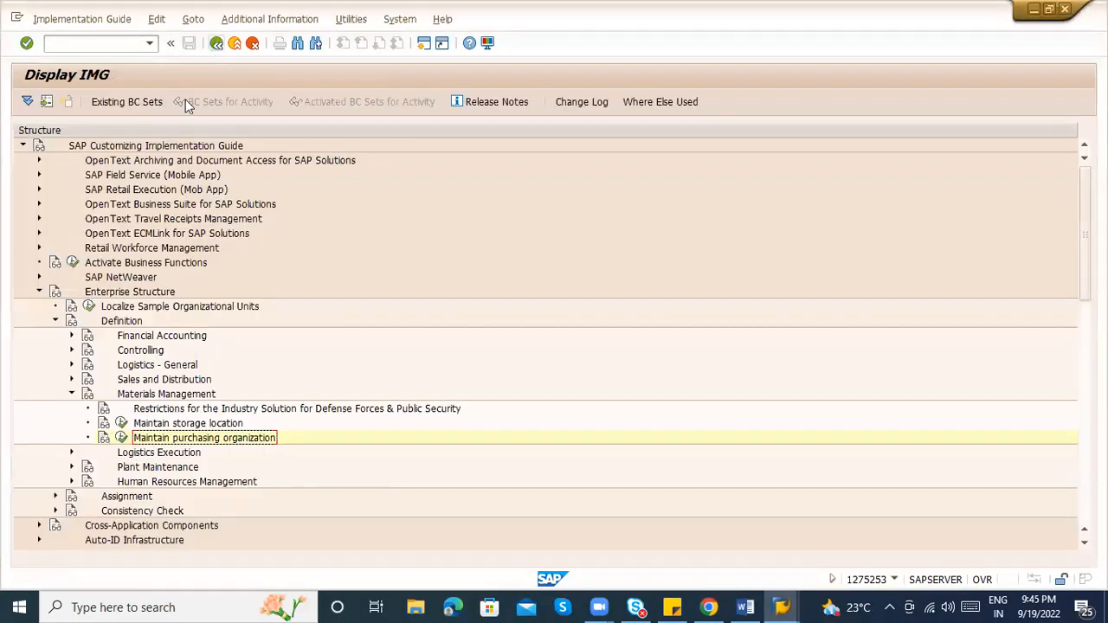
left_click(39, 292)
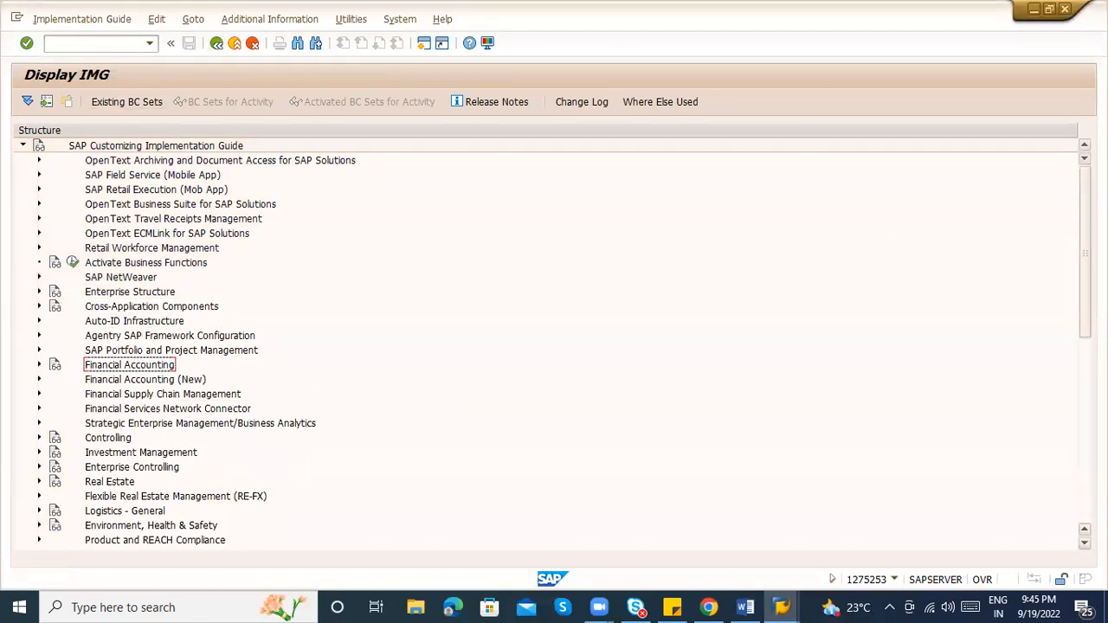
scroll(553, 346, "down", 4)
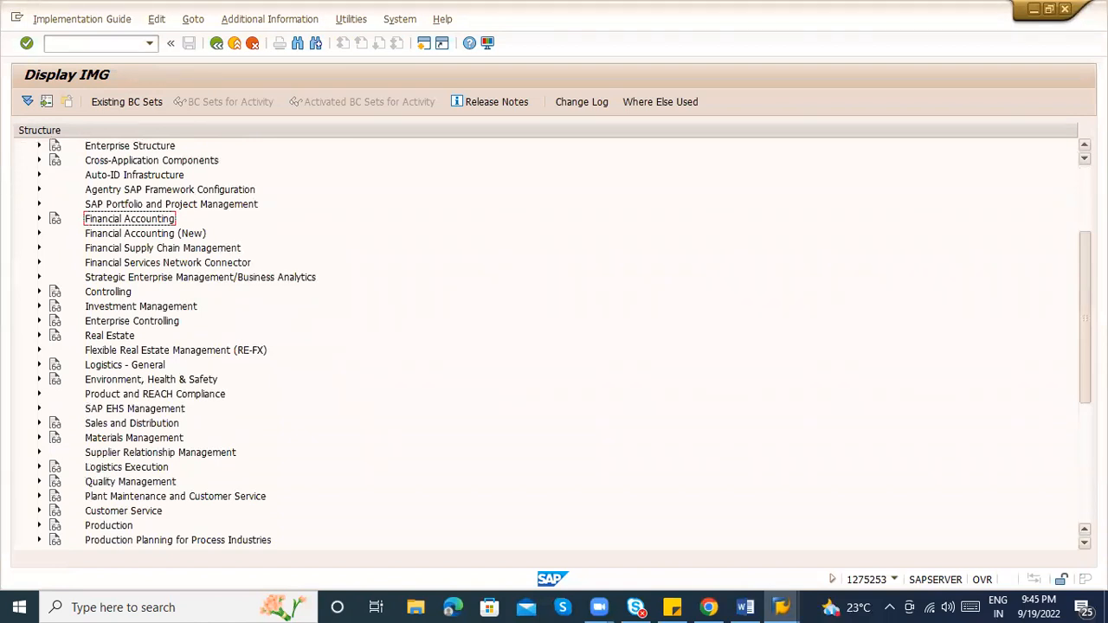
scroll(554, 346, "down", 1)
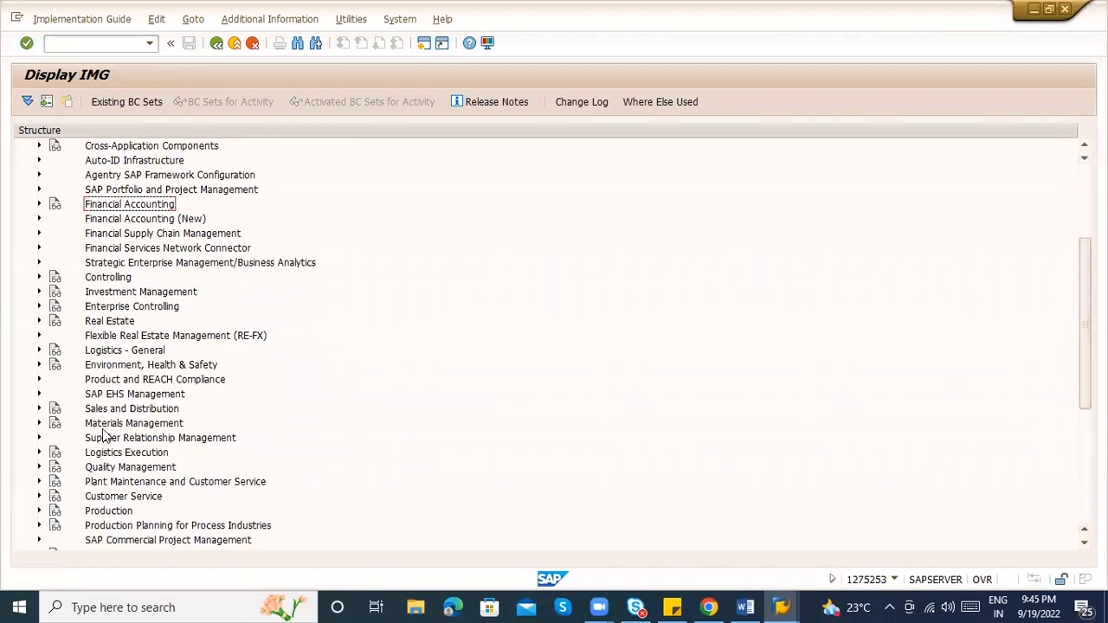
left_click(38, 424)
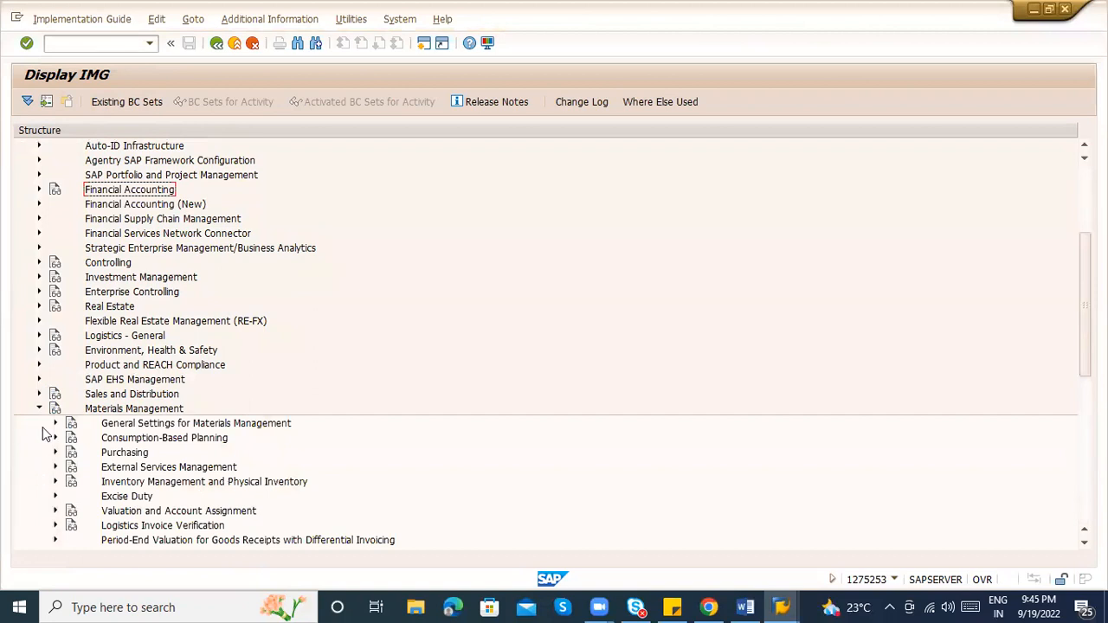
left_click(38, 410)
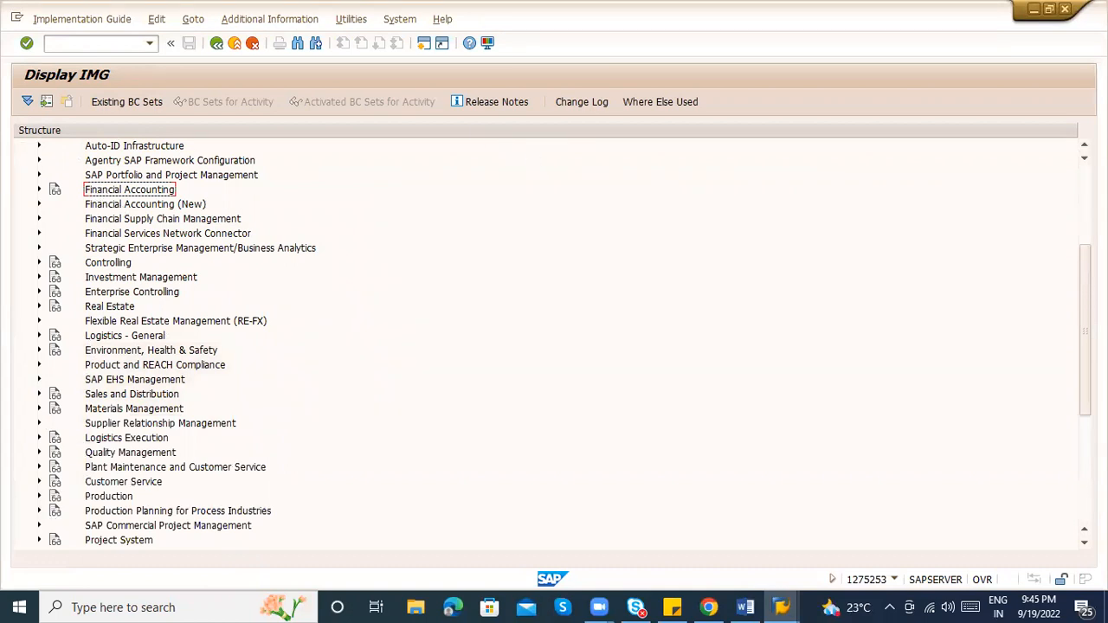
scroll(629, 248, "up", 4)
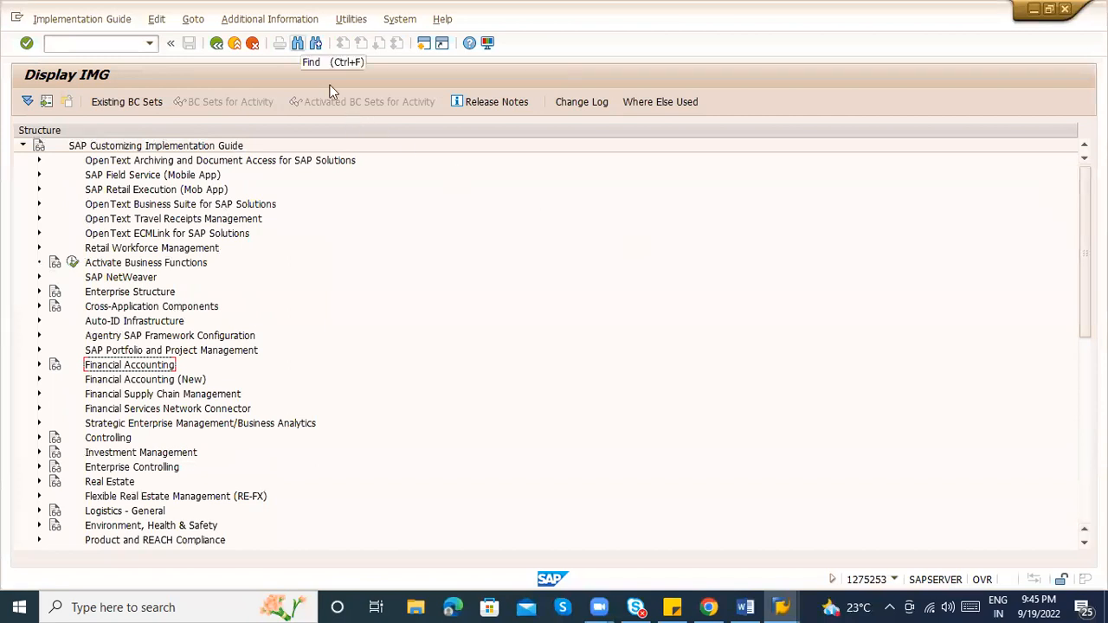
key("ctrl+f")
type("define")
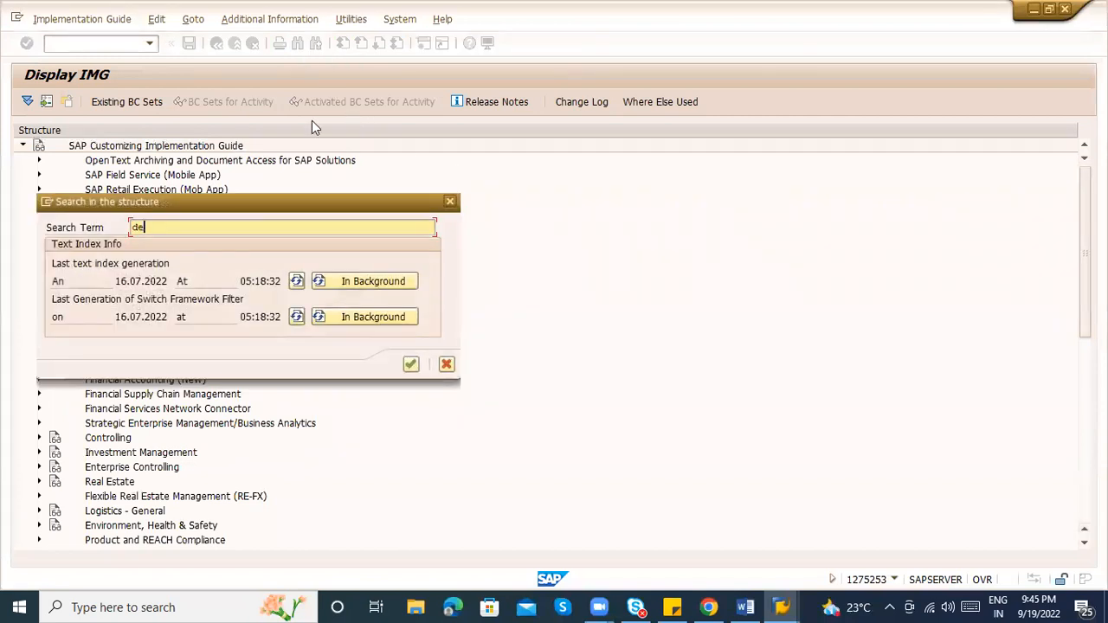
key("BackSpace")
key("BackSpace")
key("BackSpace")
key("BackSpace")
key("BackSpace")
key("BackSpace")
key("BackSpace")
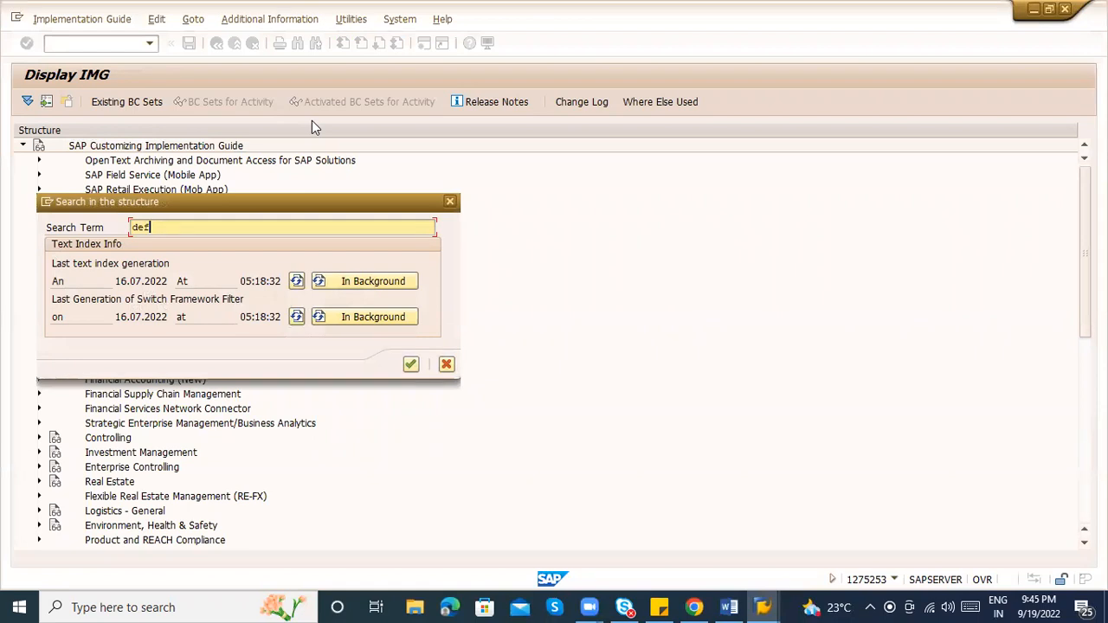
type("company")
key("Return")
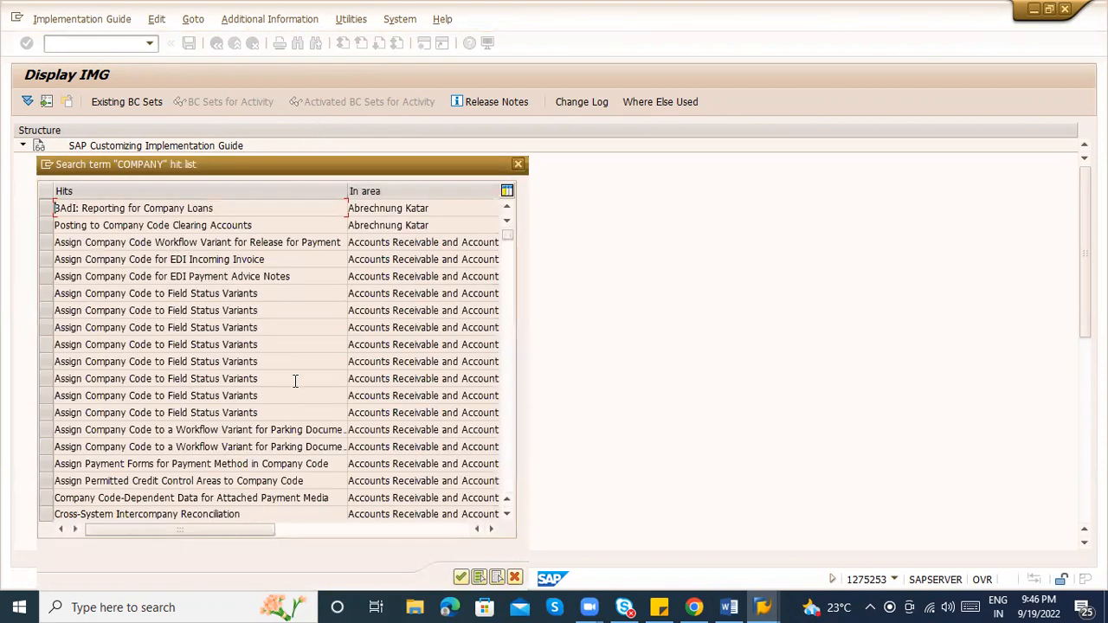
scroll(511, 400, "down", 3)
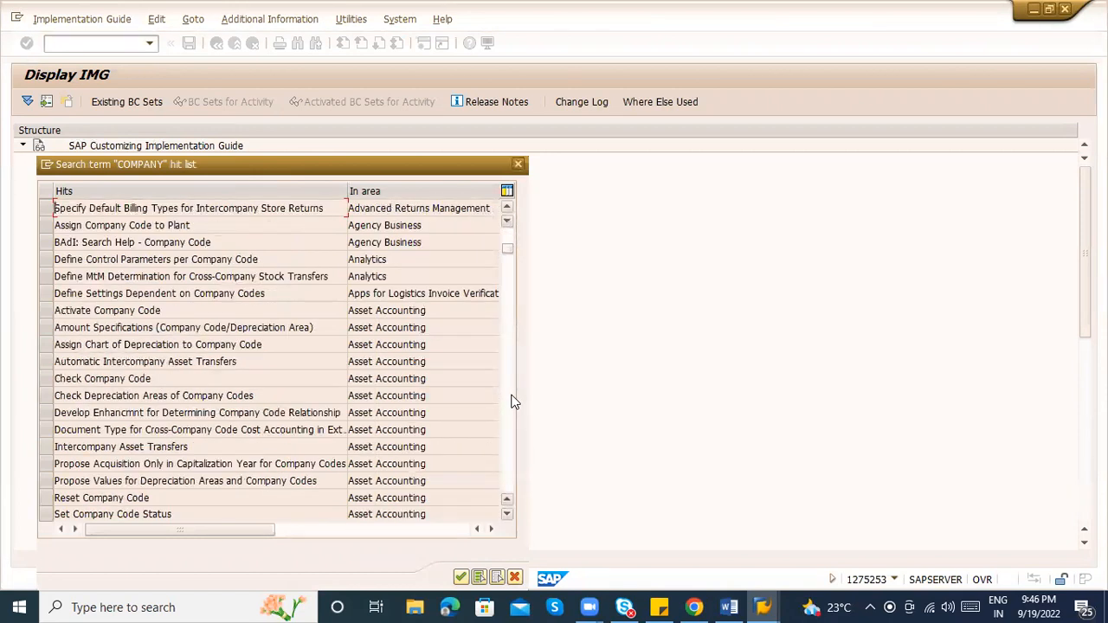
left_click(251, 311)
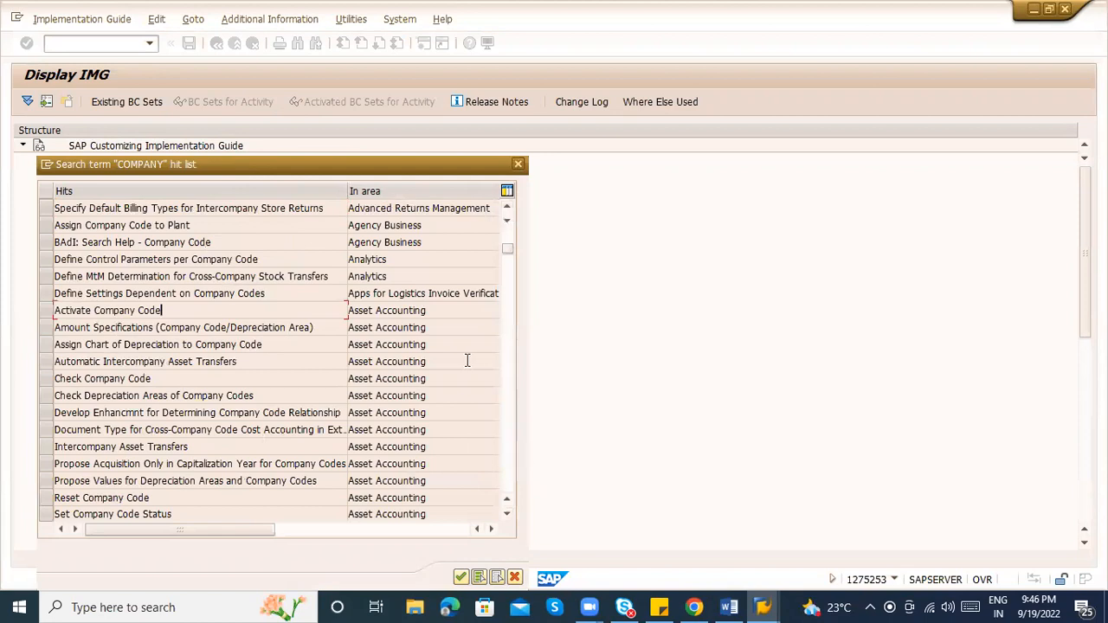
left_click(509, 392)
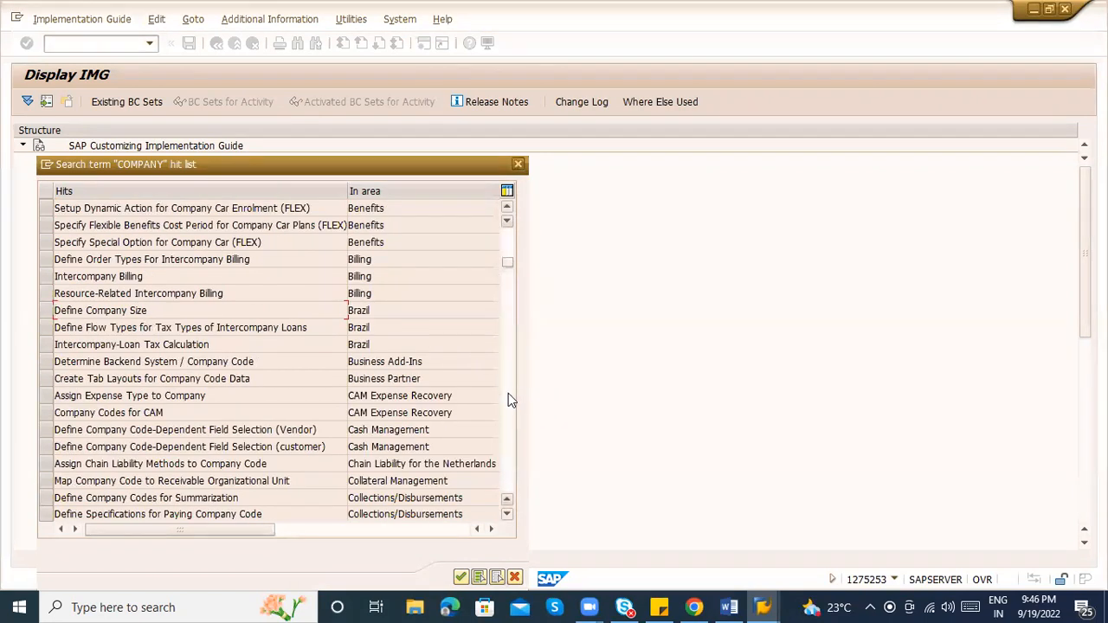
left_click(509, 393)
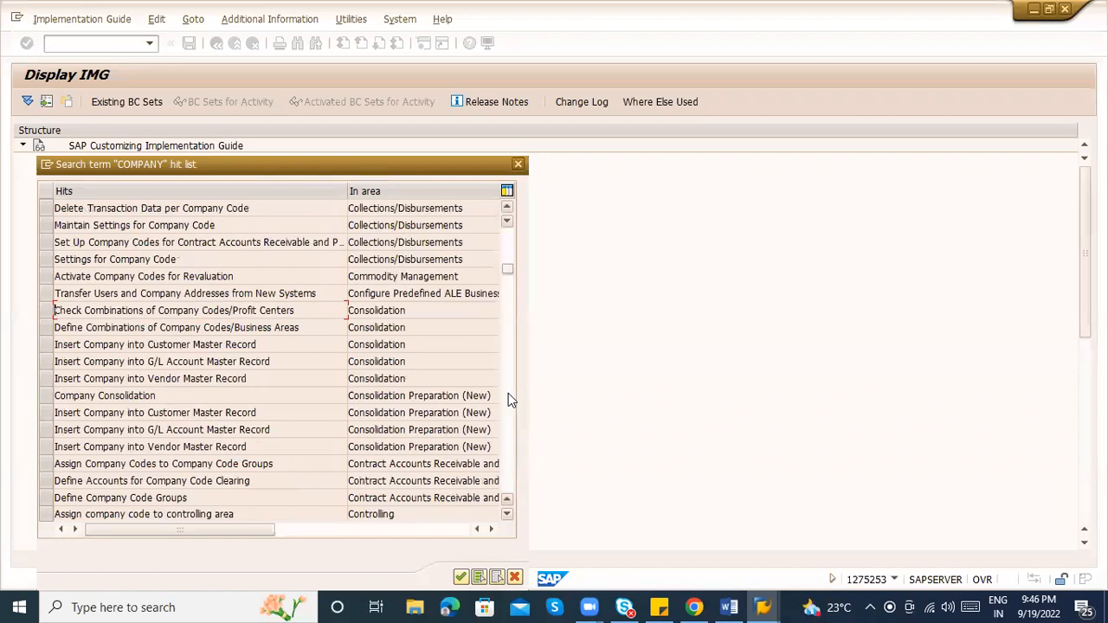
left_click(509, 394)
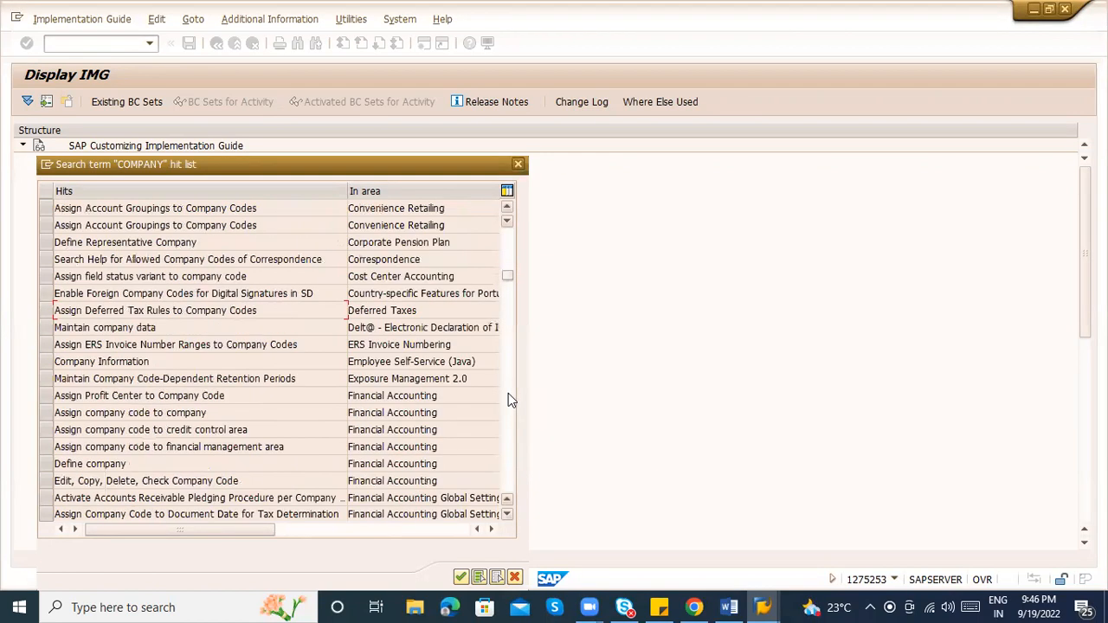
left_click(44, 480)
left_click(47, 463, "ctrl")
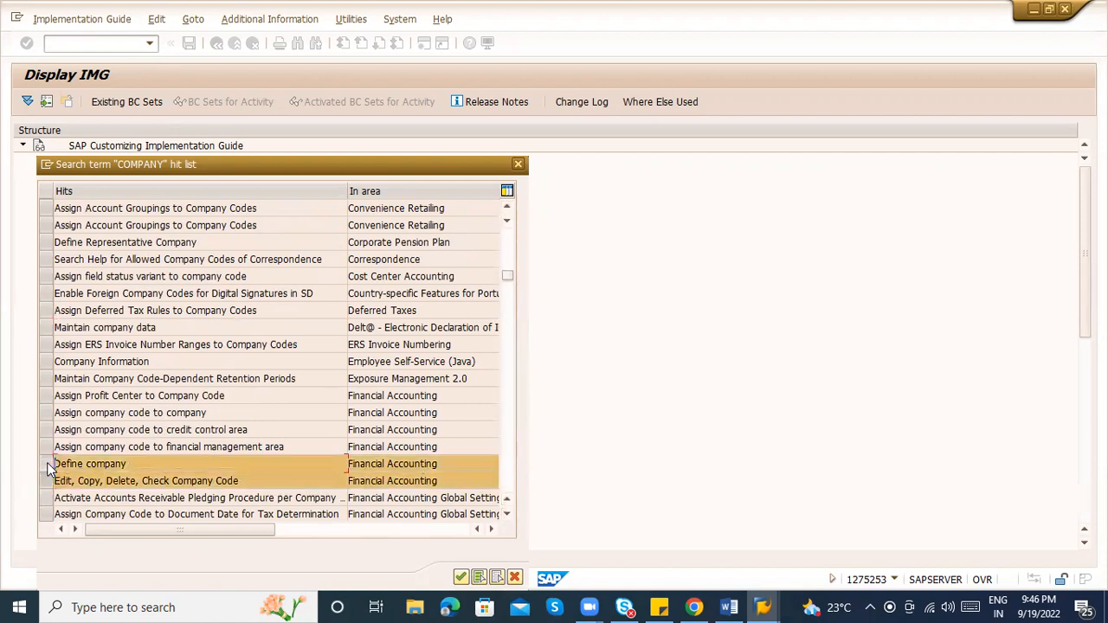
left_click(49, 480, "ctrl")
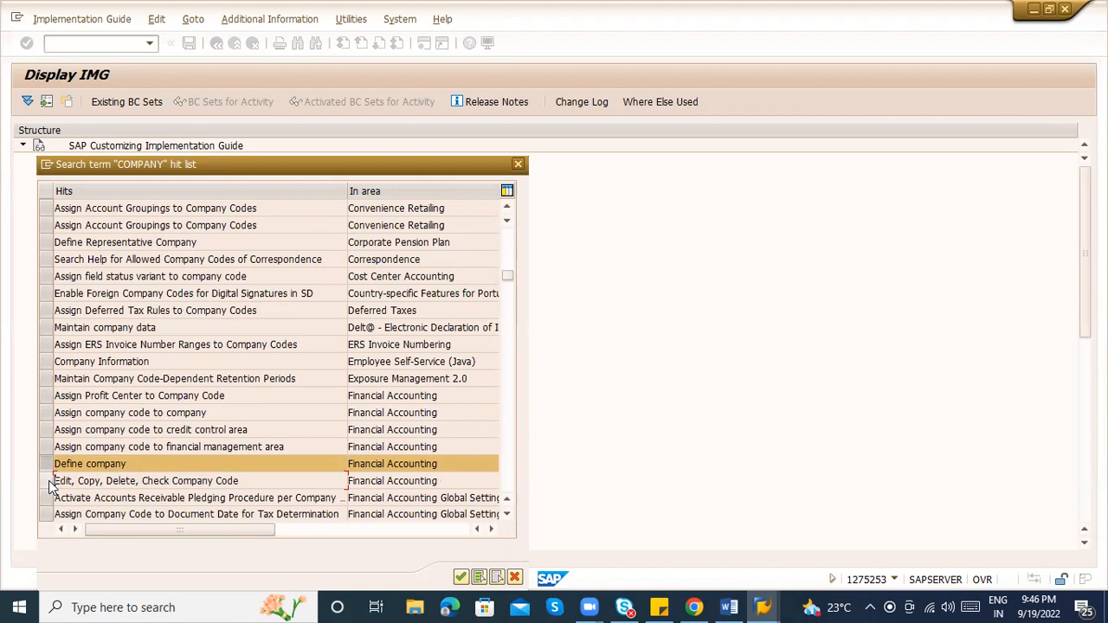
key("Return")
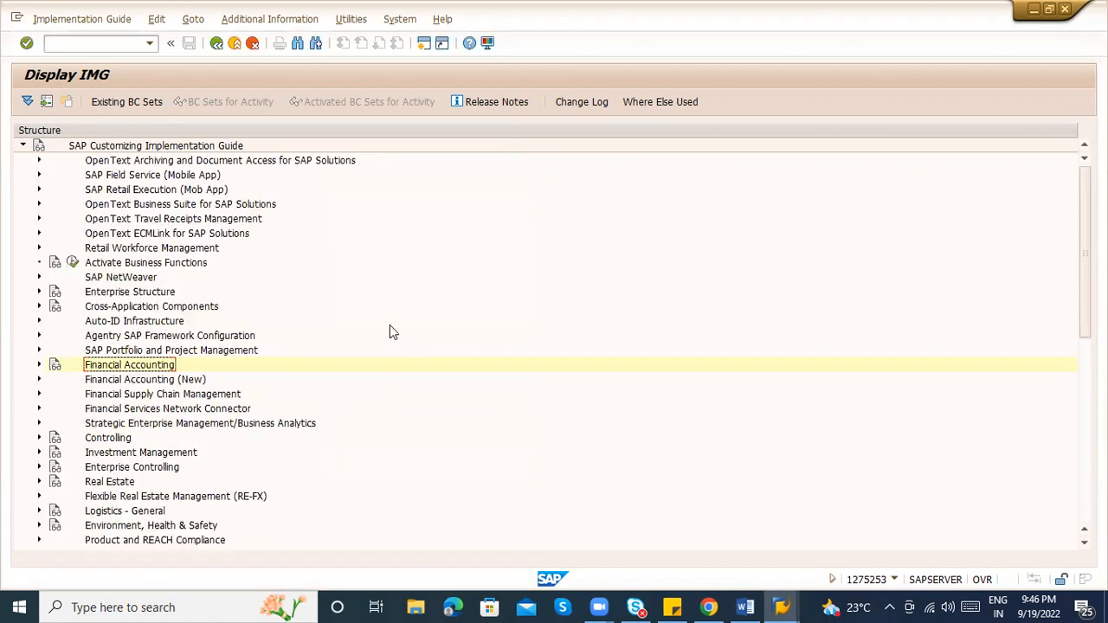
Reopen the Purchasing Organizations table via Maintain purchasing organization, then bring the Word notes back in front
key("alt+Tab")
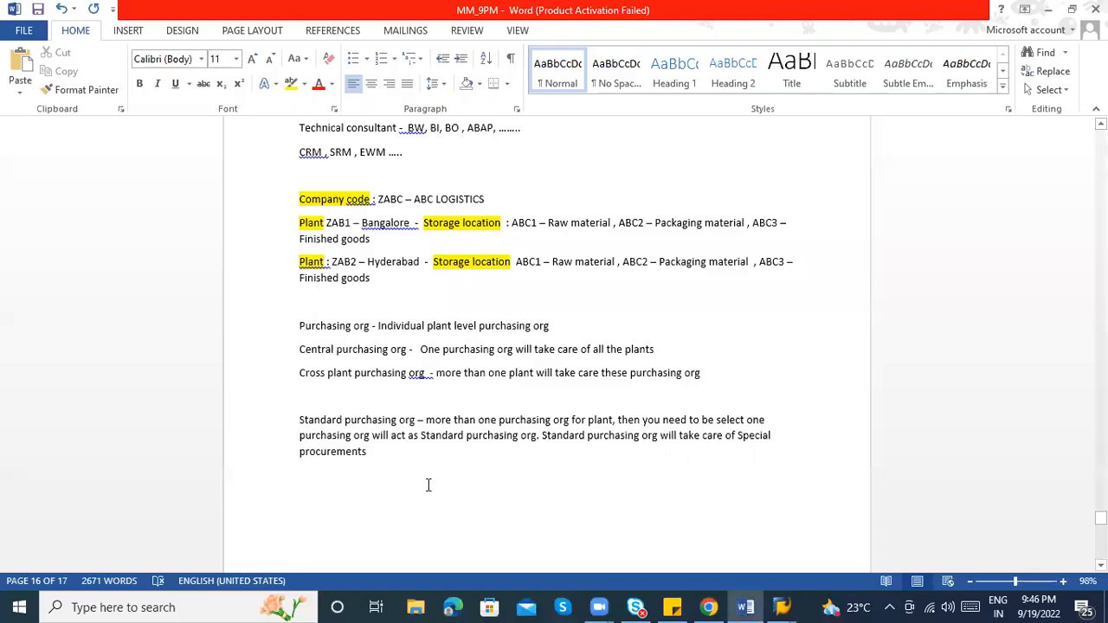
key("alt+Tab")
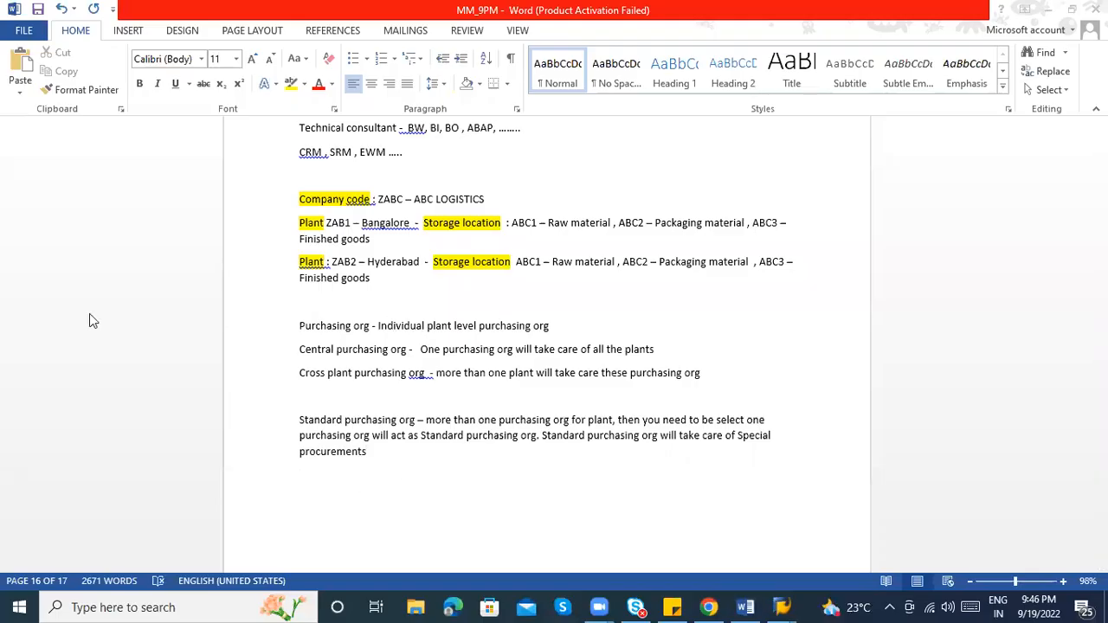
key("alt+Tab")
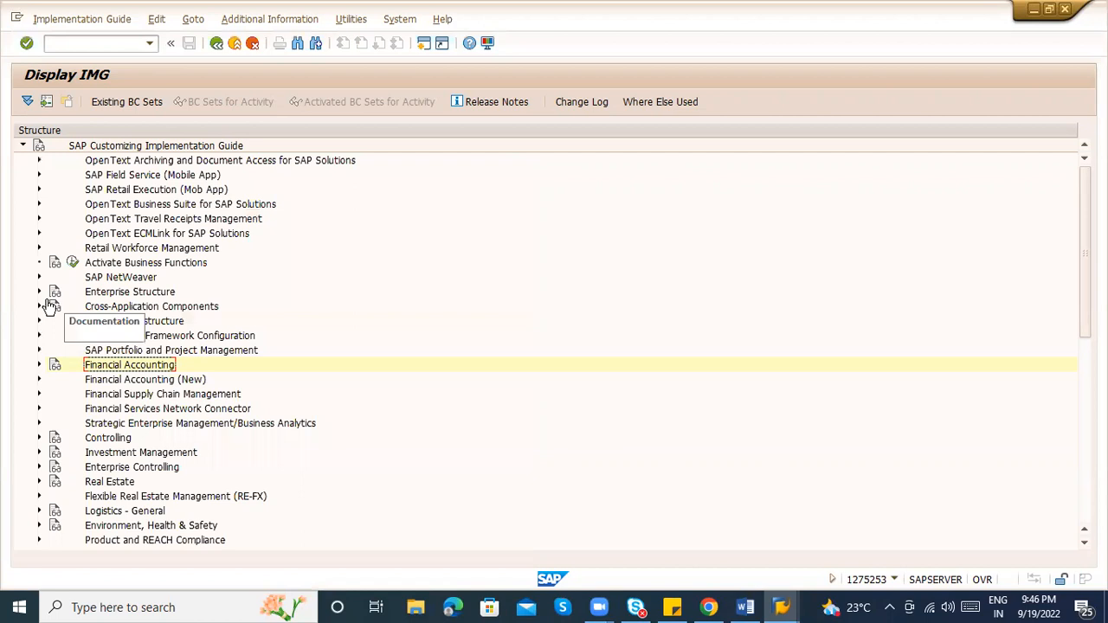
left_click(39, 291)
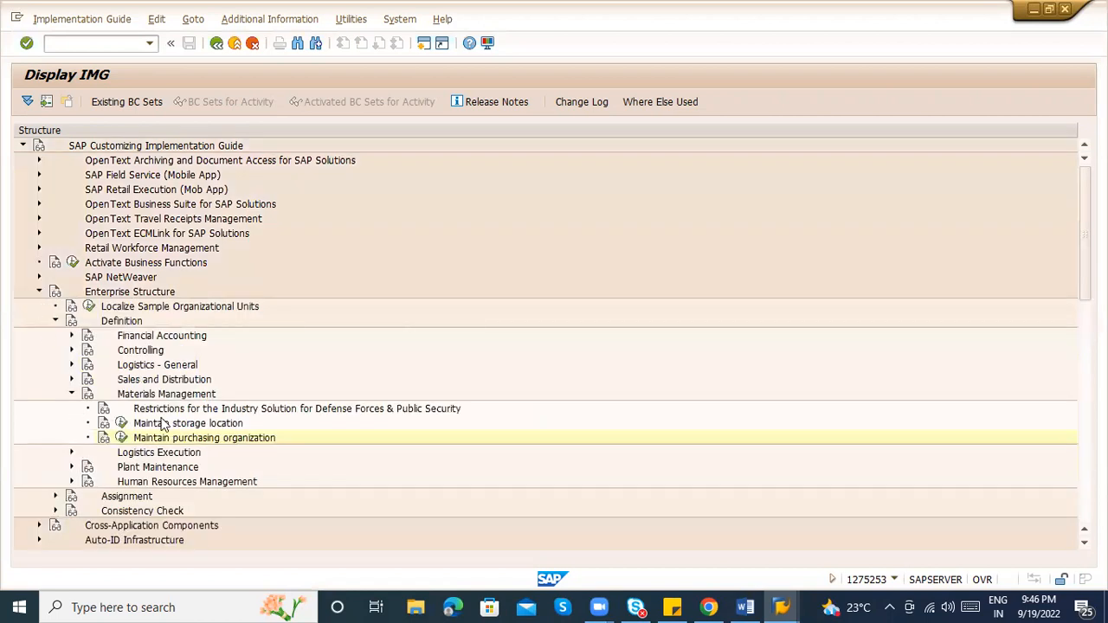
left_click(122, 439)
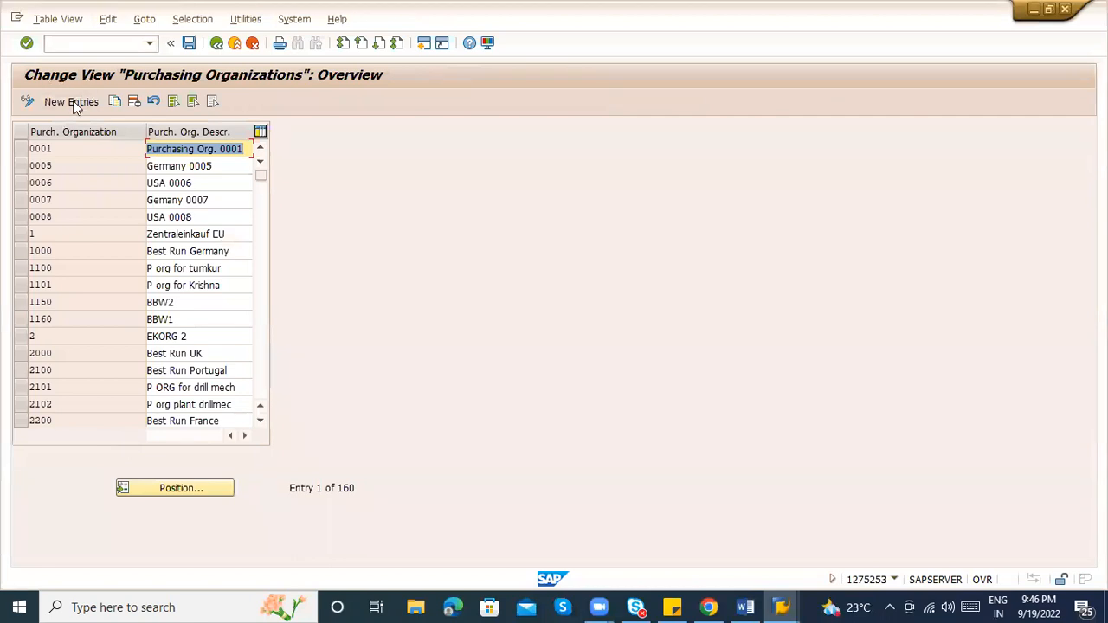
key("alt+Tab")
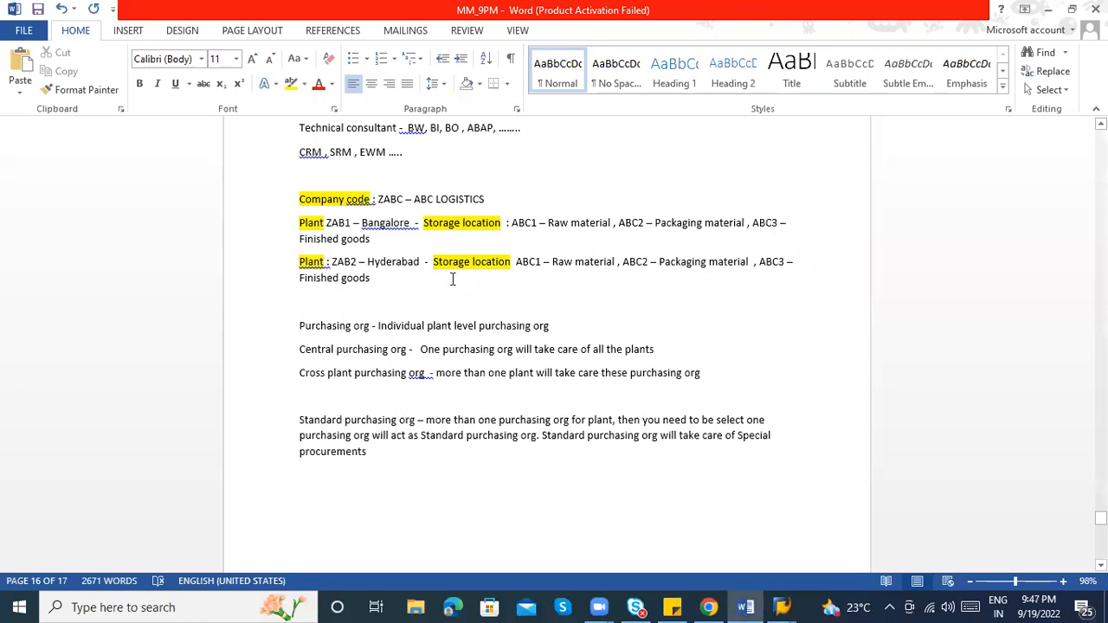
Below the plant lines, add the entries 'ZAB1 -', 'ZAB2 -' and 'ZABC - Central purchasing org'
left_click(301, 301)
key("Return")
key("Return")
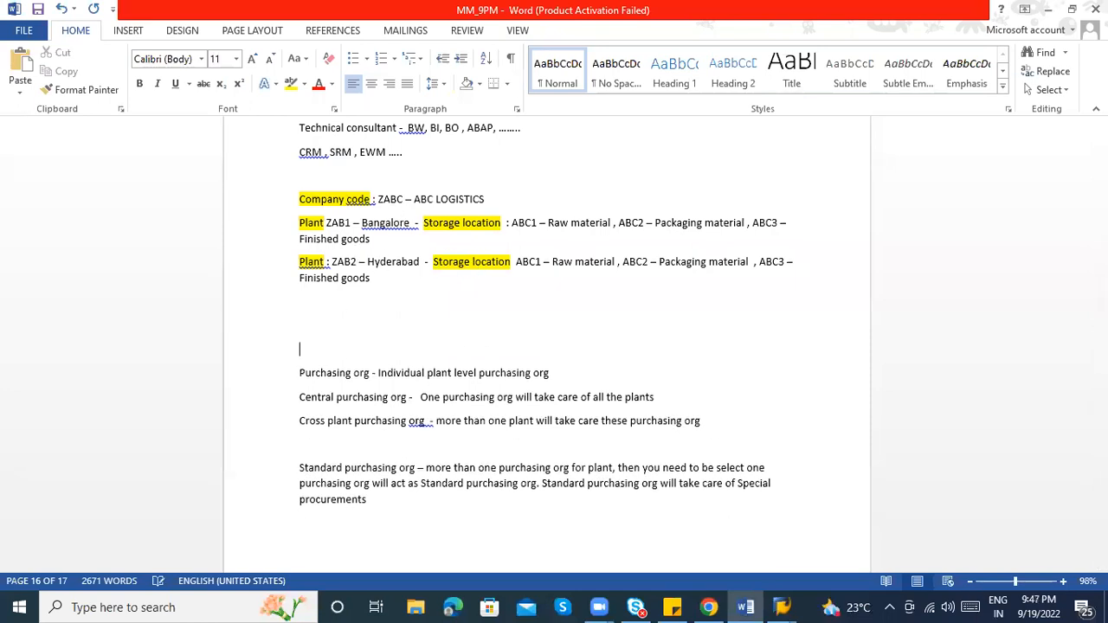
left_click(309, 302)
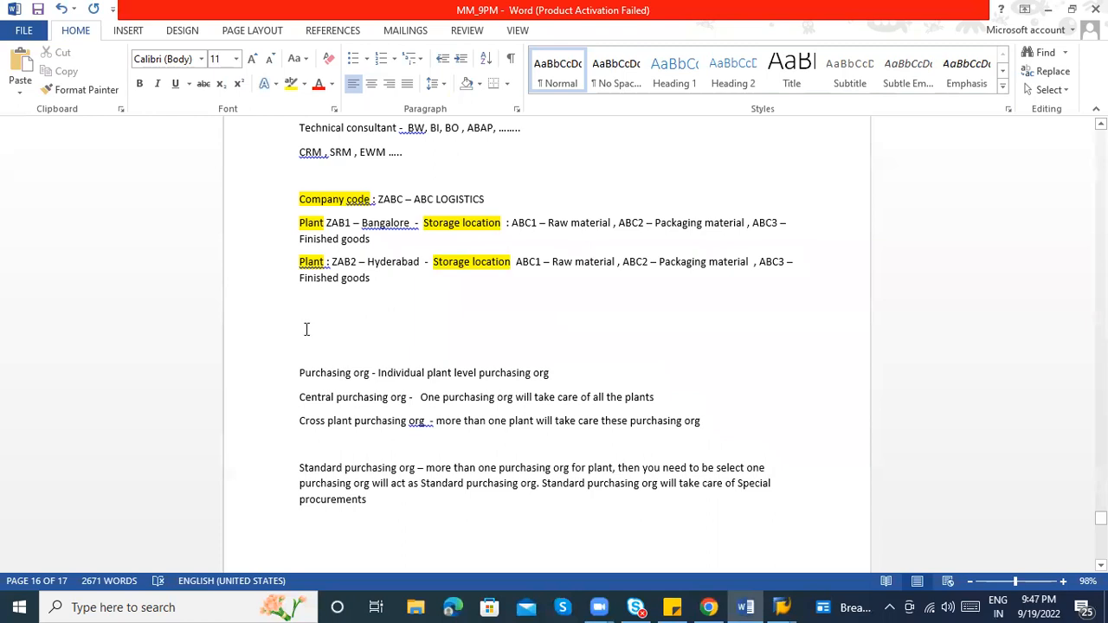
left_click(306, 324)
type("ZAB1 -")
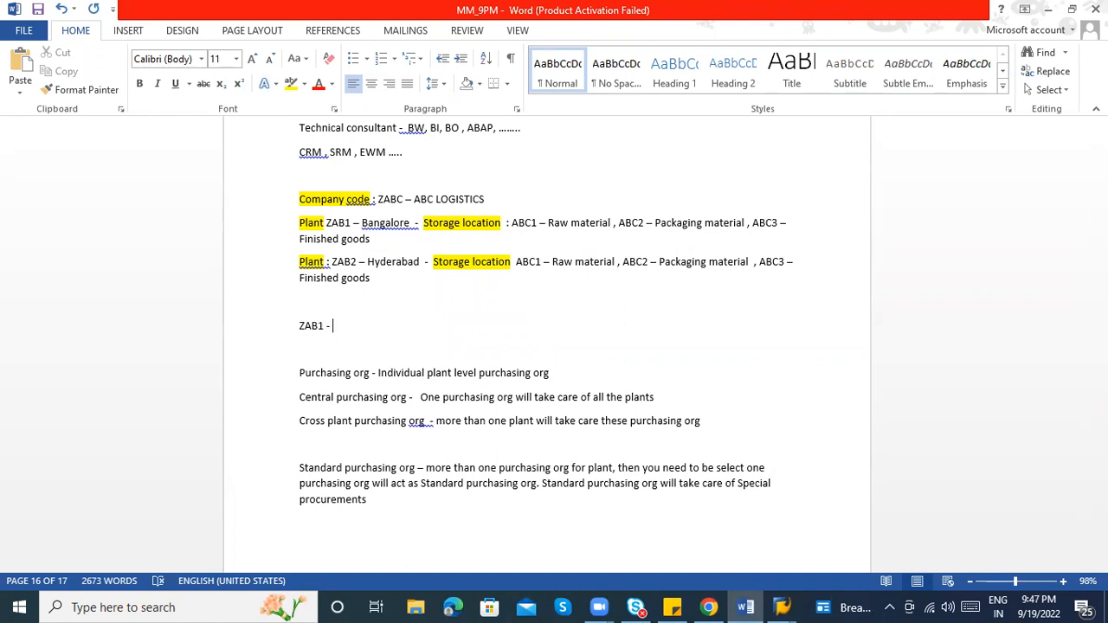
key("Return")
type("Z")
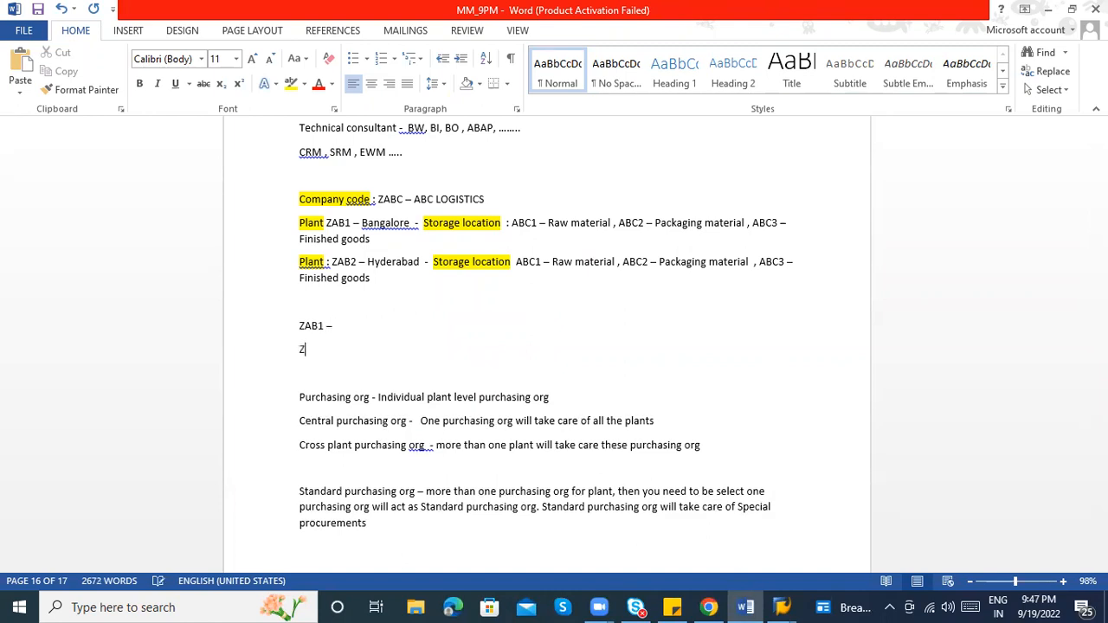
type("AB2  -")
key("Return")
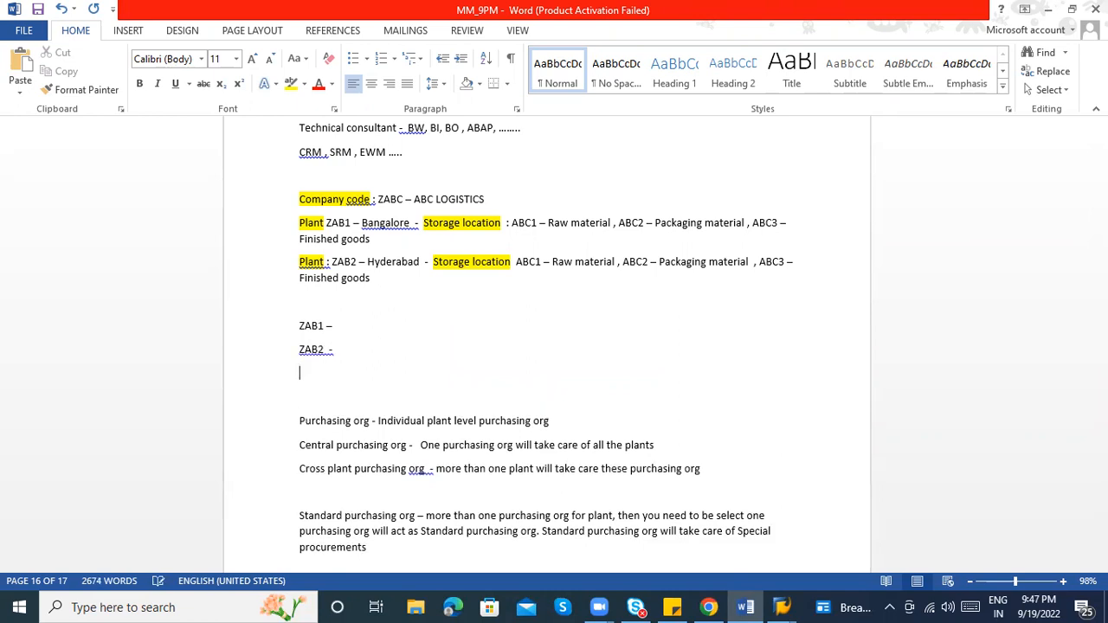
type("ZABC - Central purchasing org")
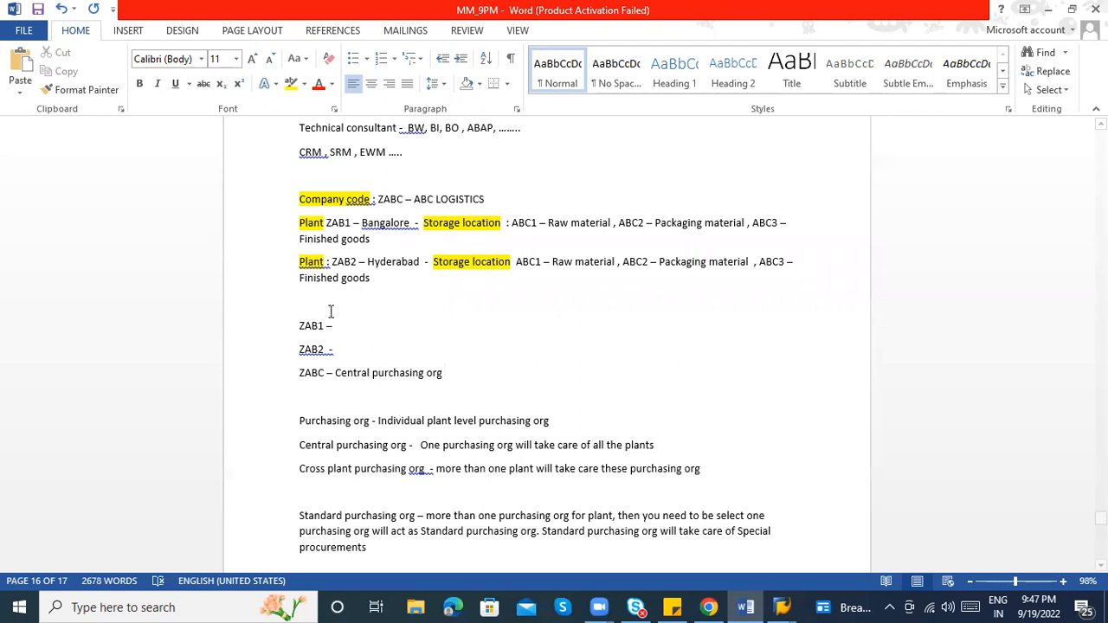
Complete the lines with Bangalore for ZAB1 and Hyderabad for ZAB2, applying spelling suggestions
right_click(326, 354)
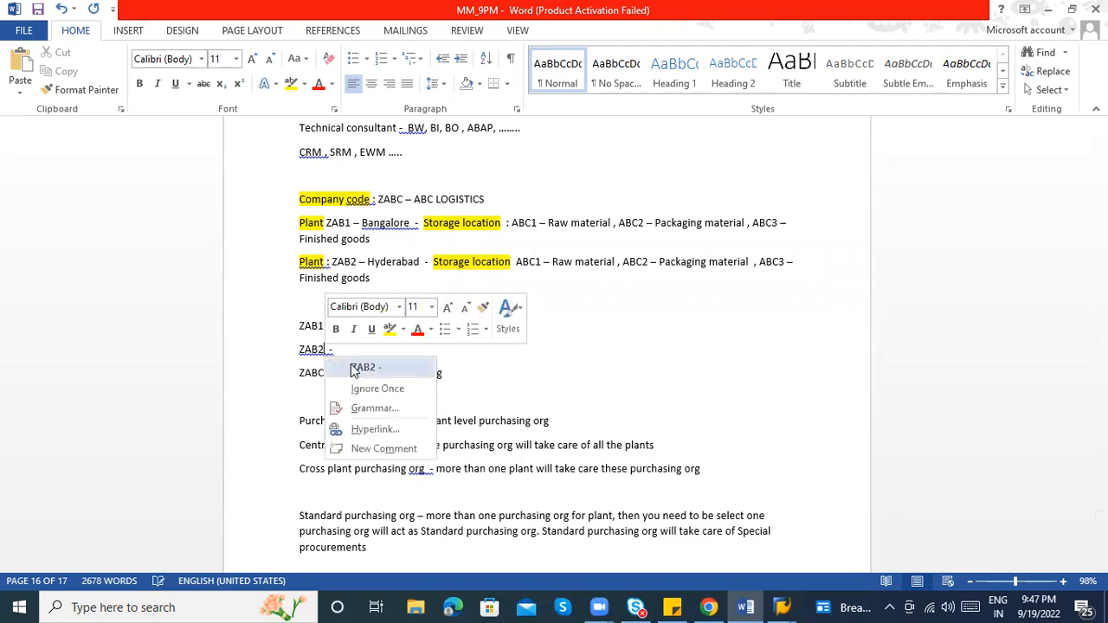
left_click(363, 367)
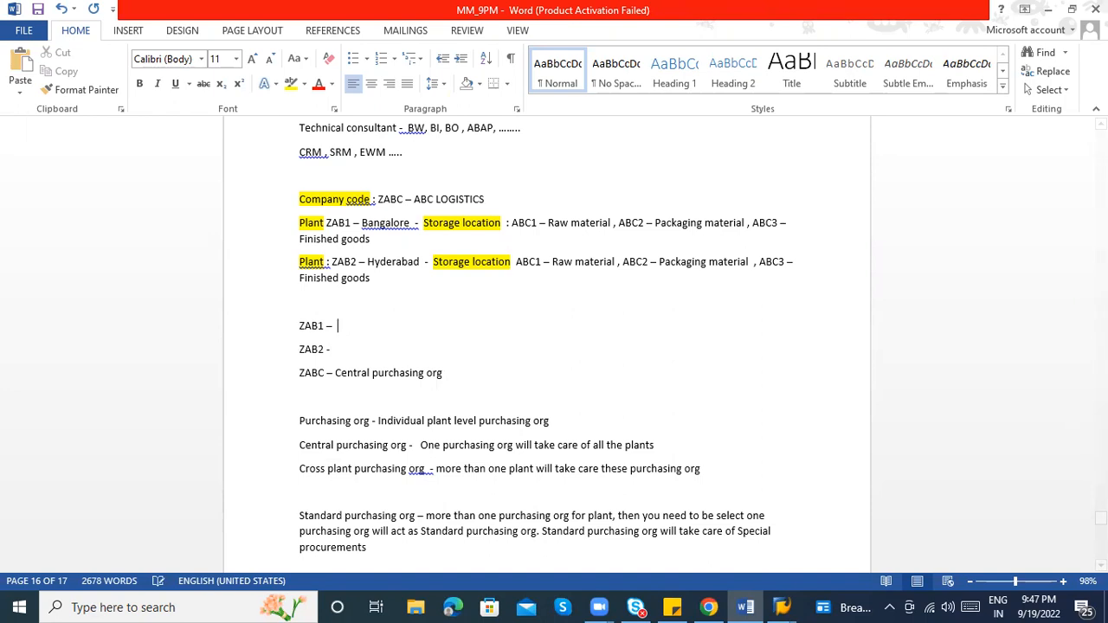
type("Bangalore")
key("Down")
type("HYderad")
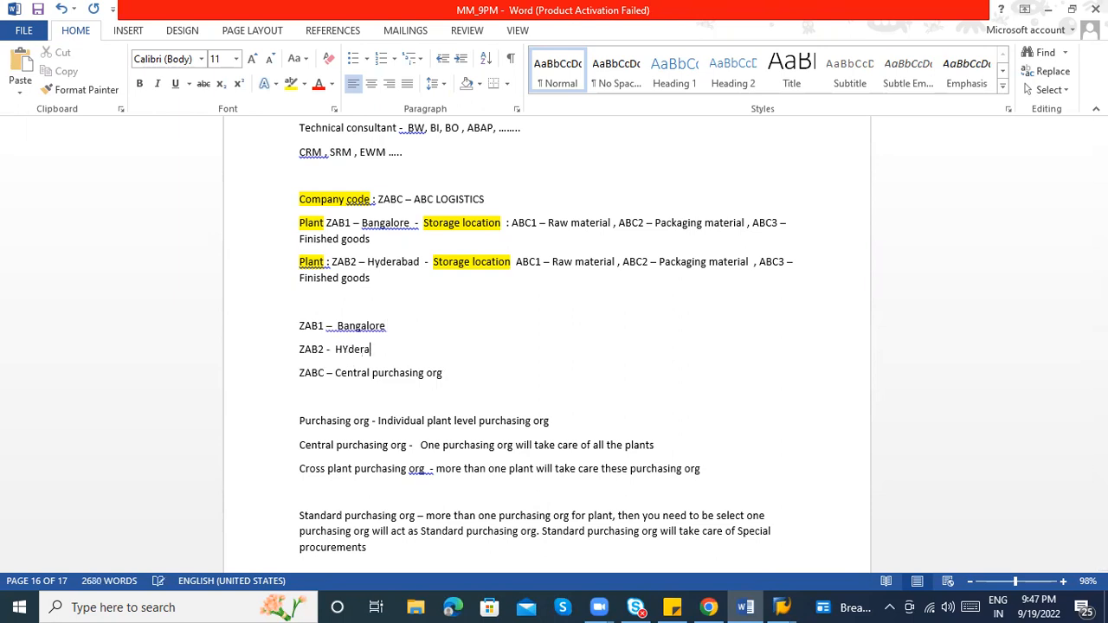
key("BackSpace")
type("nad")
key("BackSpace")
key("BackSpace")
key("BackSpace")
type("abad")
right_click(371, 327)
left_click(406, 346)
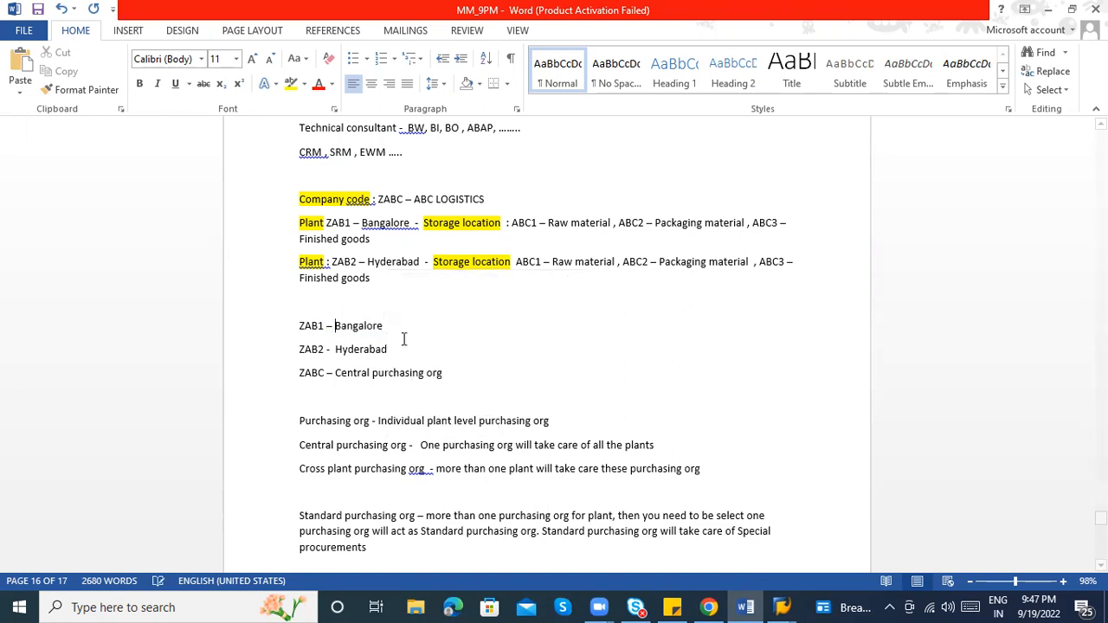
Accept the spelling suggestion that fixes the dash and spacing on the ZAB2 – Hyderabad line
right_click(380, 353)
left_click(425, 367)
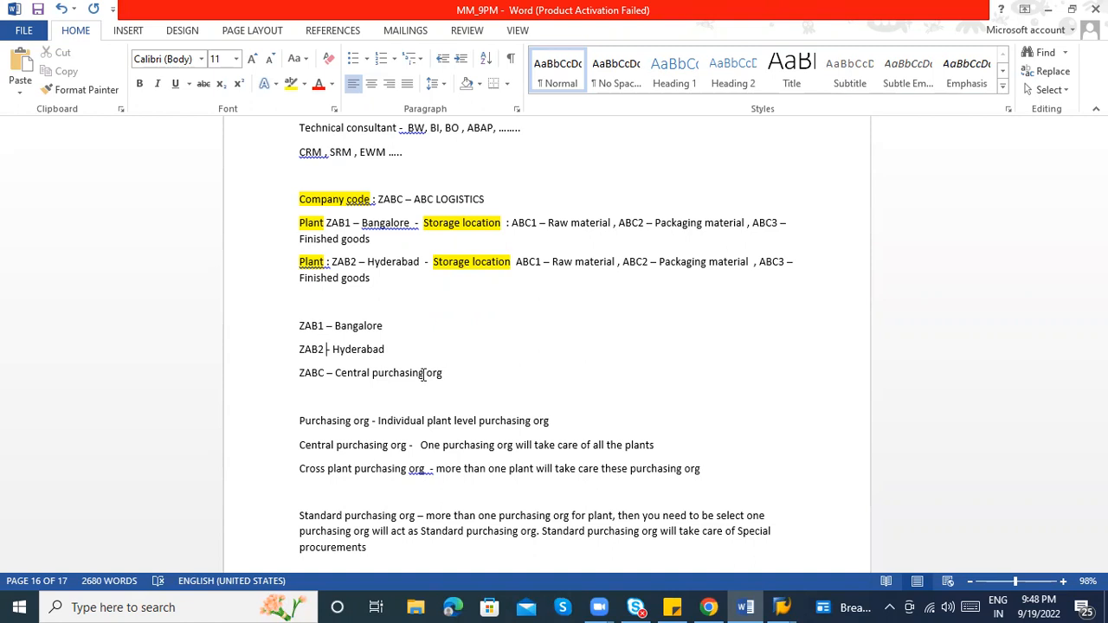
In SAP New Entries, add purchasing orgs ZAB1 'P.Org Bangalore' and ZAB2 'P.ORG Hyderabad'
key("alt+Tab")
key("alt+Tab")
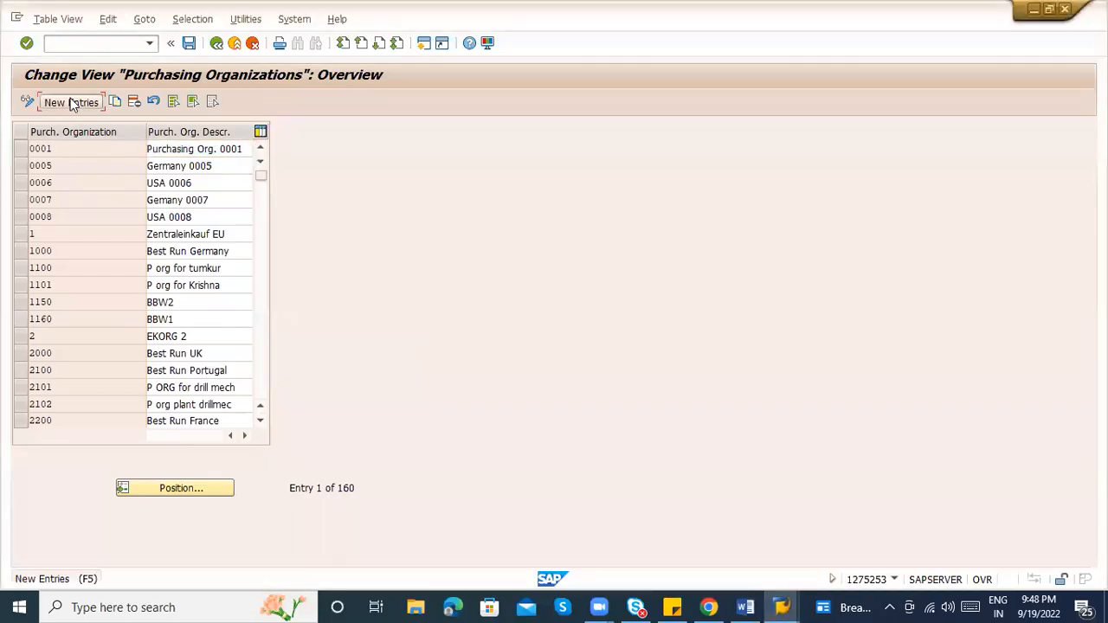
left_click(73, 103)
type("ZAB1")
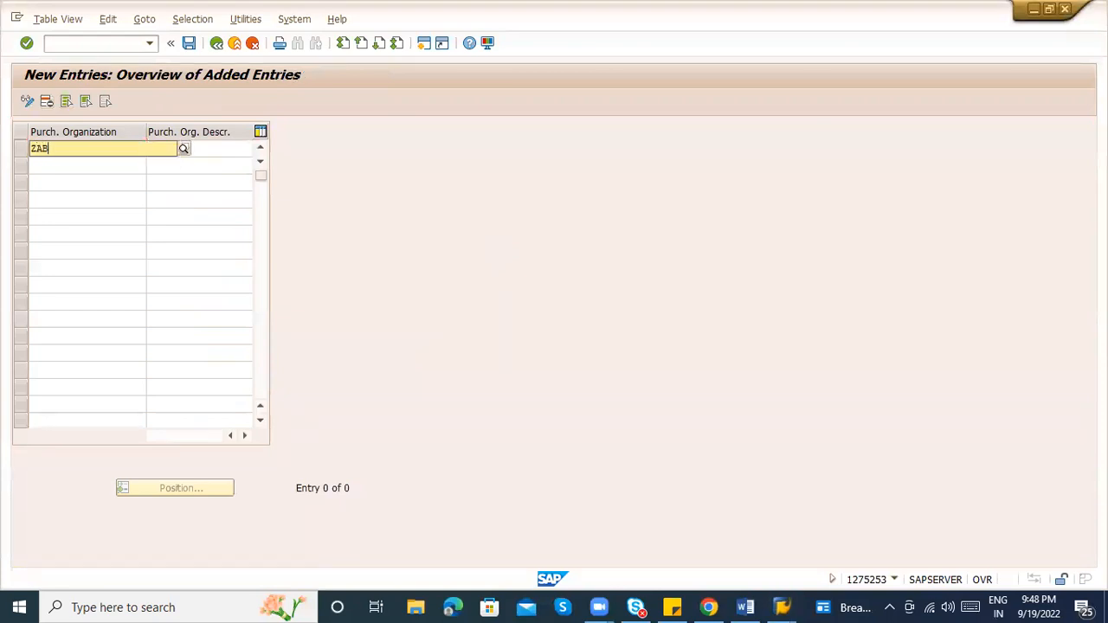
key("Tab")
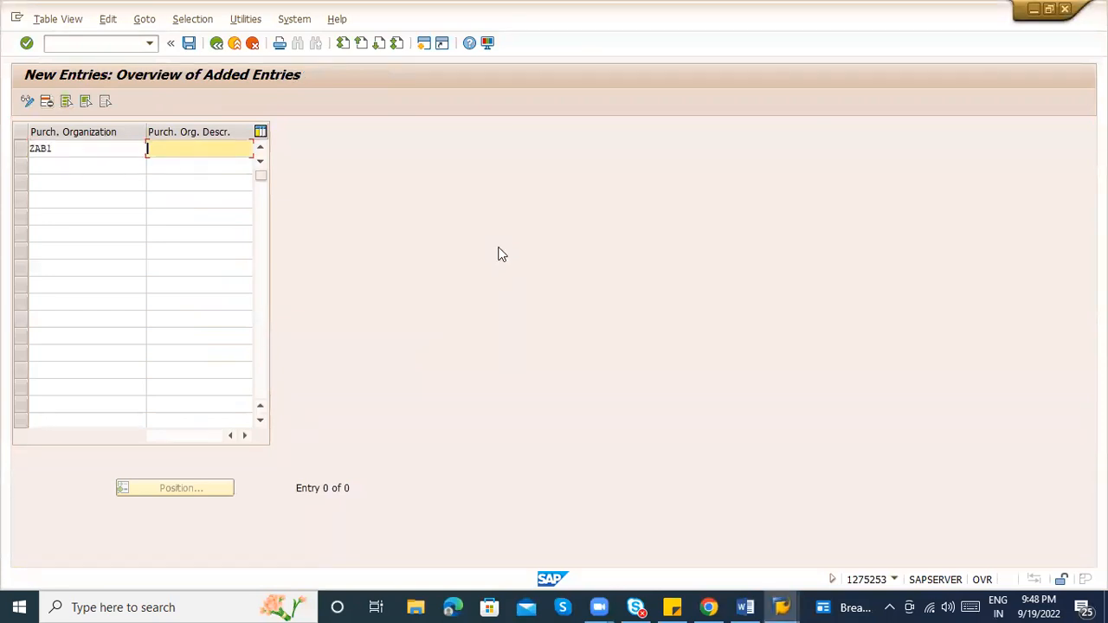
type("P")
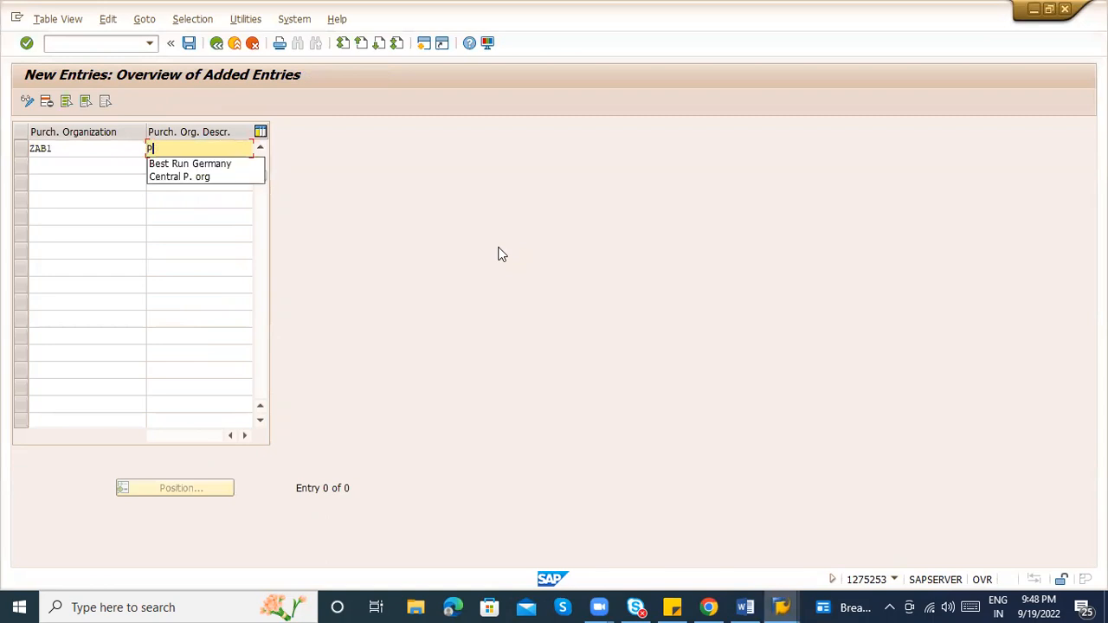
type(".Or")
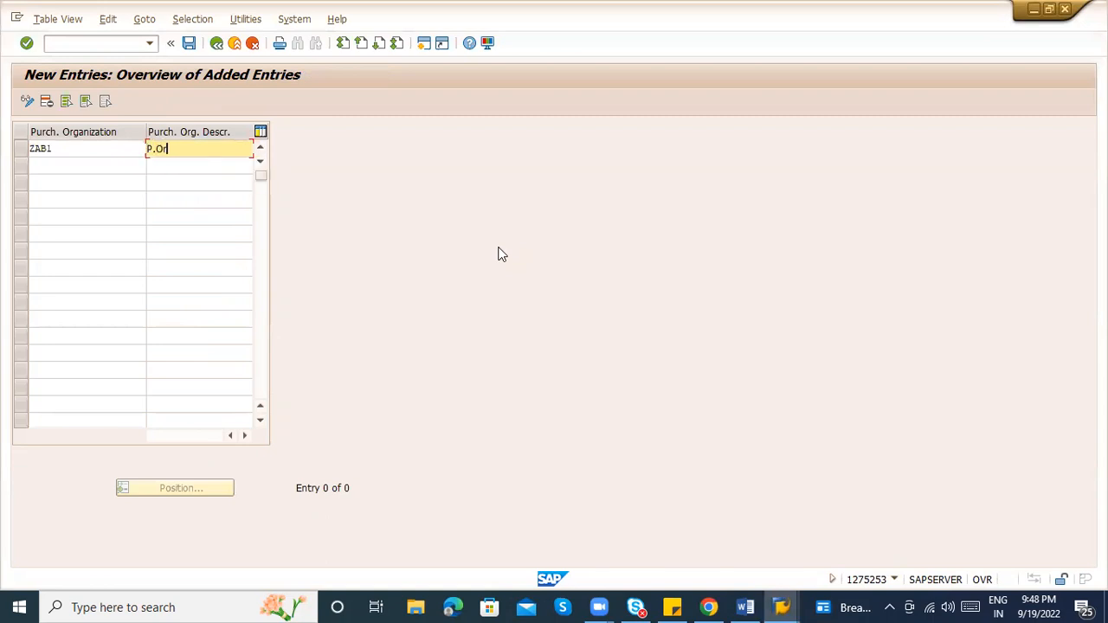
type("g Bangalore")
left_click(102, 177)
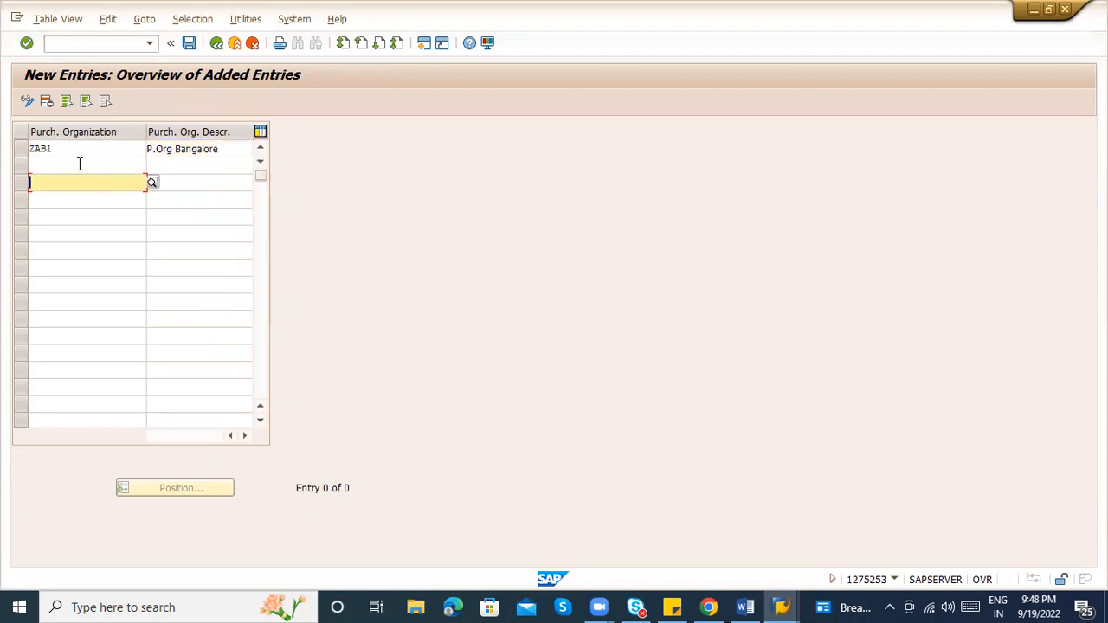
left_click(78, 164)
type("ZAB2")
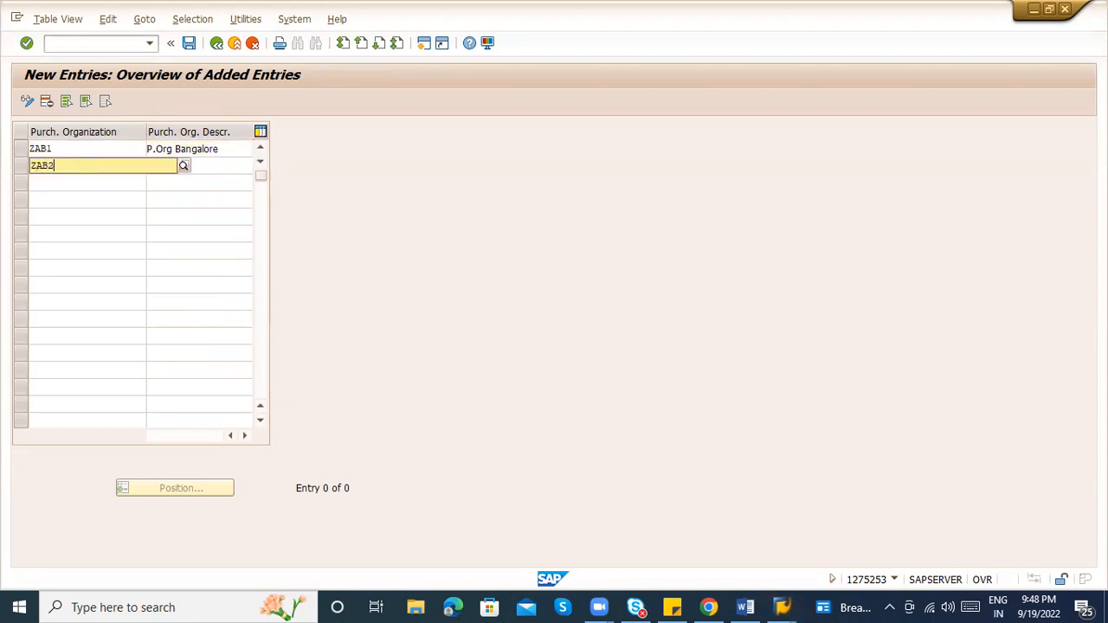
key("Tab")
type("P.ORG")
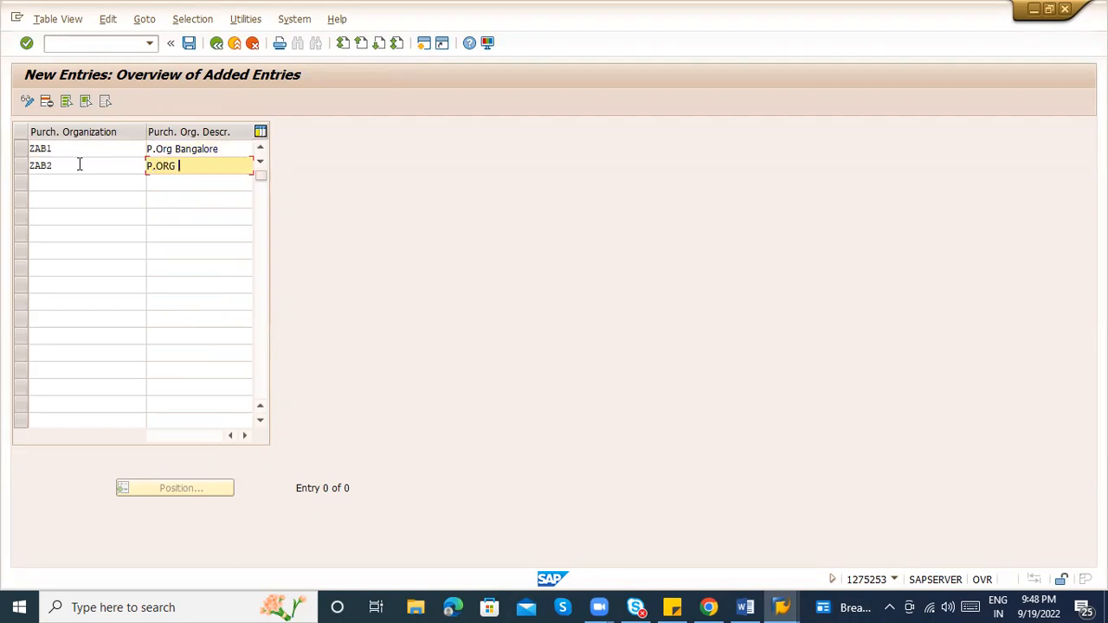
type("Hyderabad")
Add ZABC 'Central P. org' and save the three purchasing orgs under the customizing request
key("Tab")
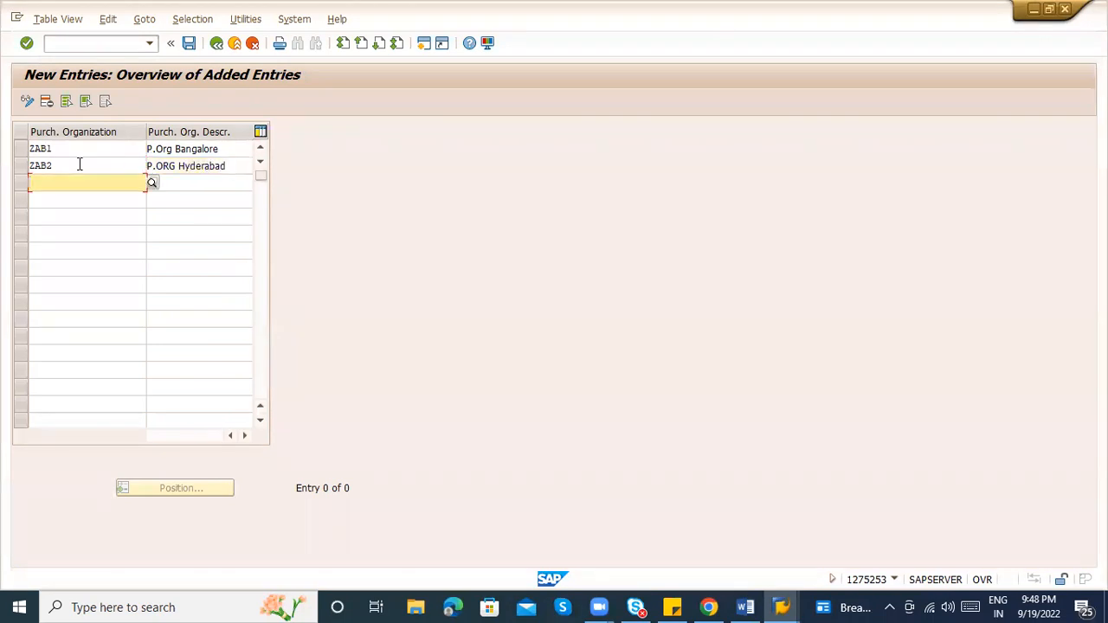
type("ZABC")
key("Tab")
type("Centra")
key("Down")
key("Return")
key("Return")
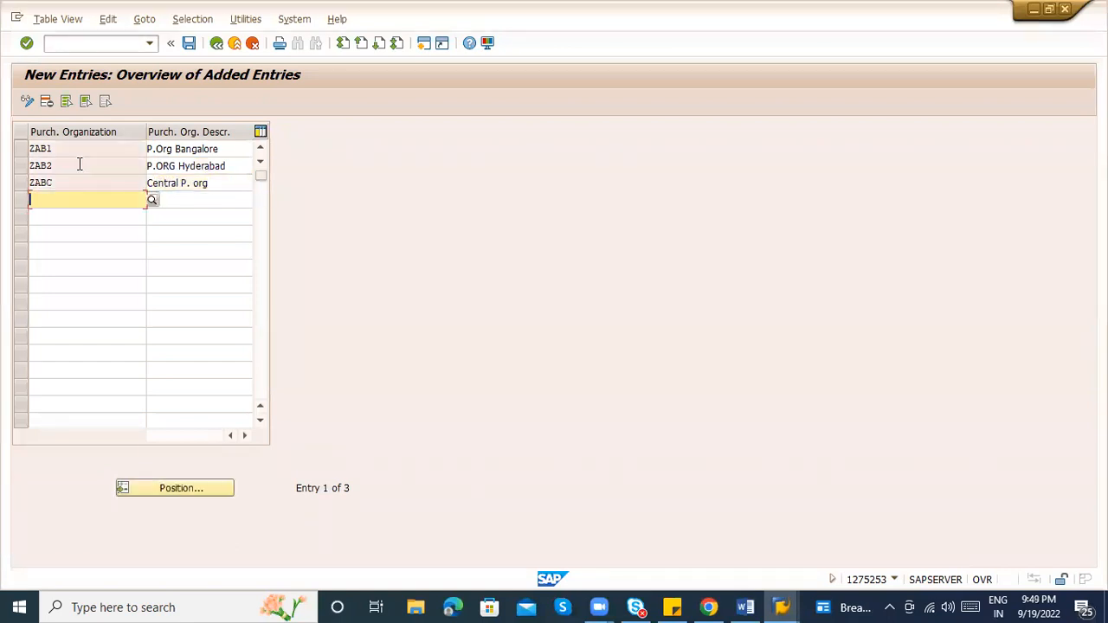
key("ctrl+s")
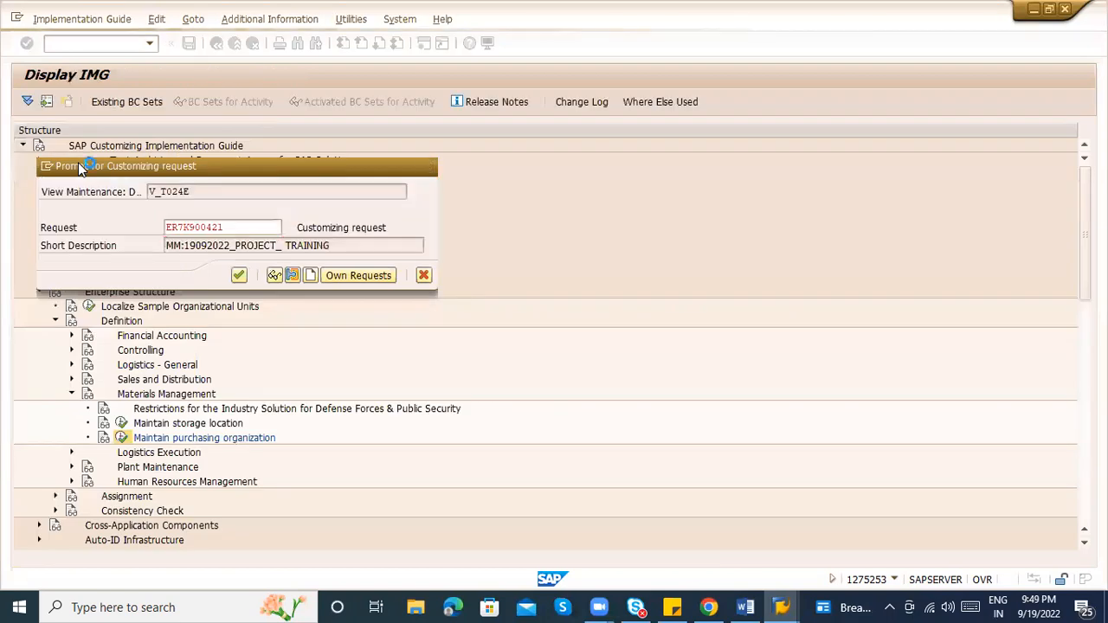
key("Return")
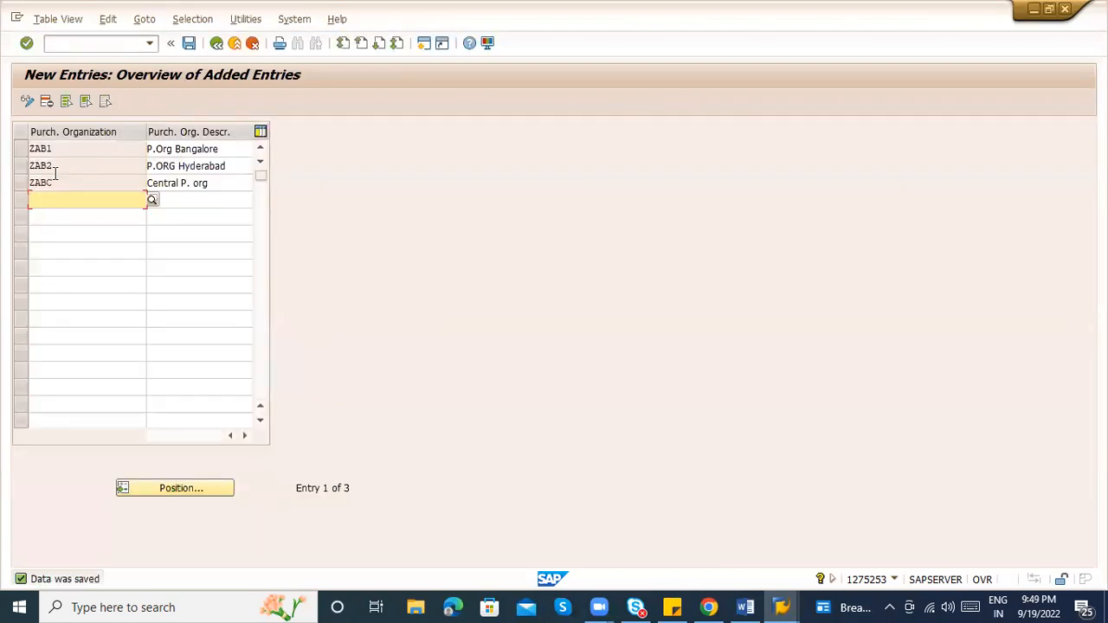
left_click(22, 149)
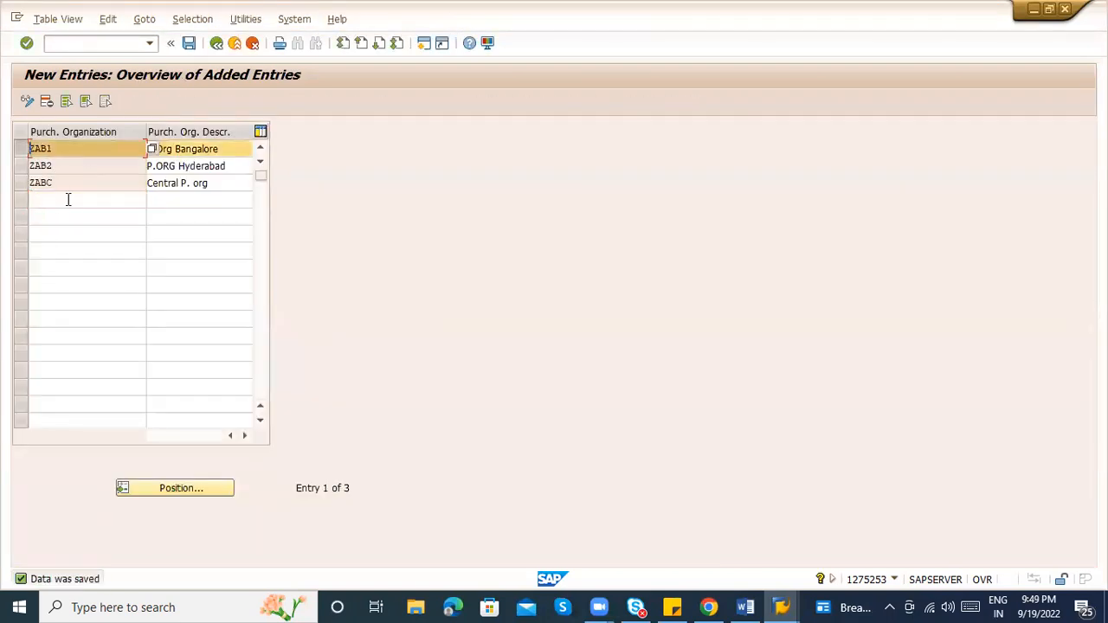
left_click(21, 148)
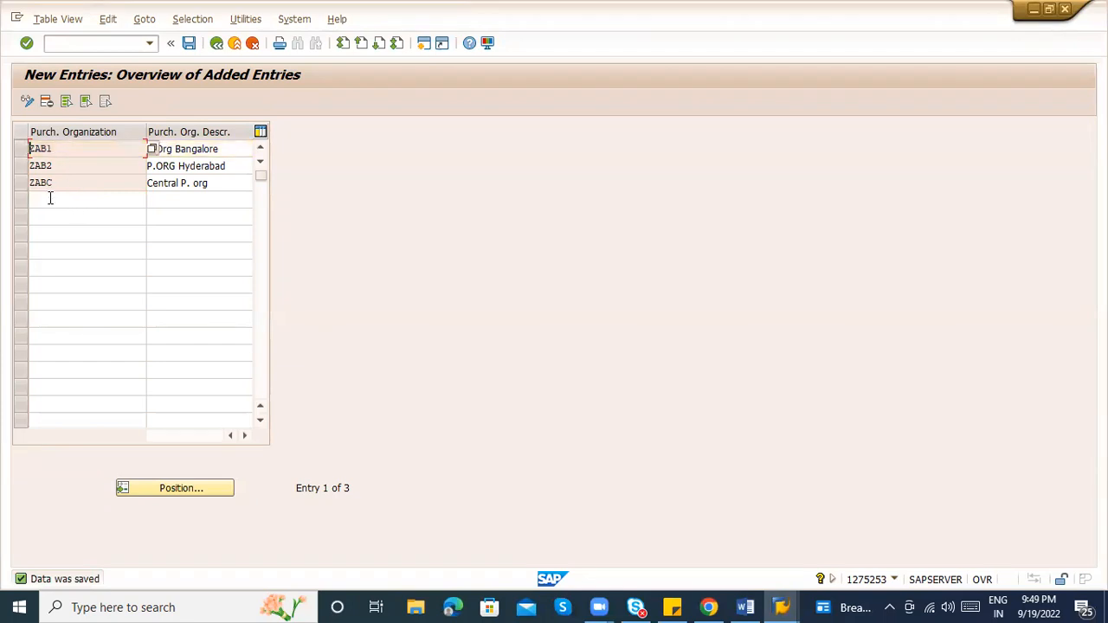
left_click(50, 198)
Add purchasing organization ZAB0 with description 'P.Org Bangalore' and save it
type("ZAB")
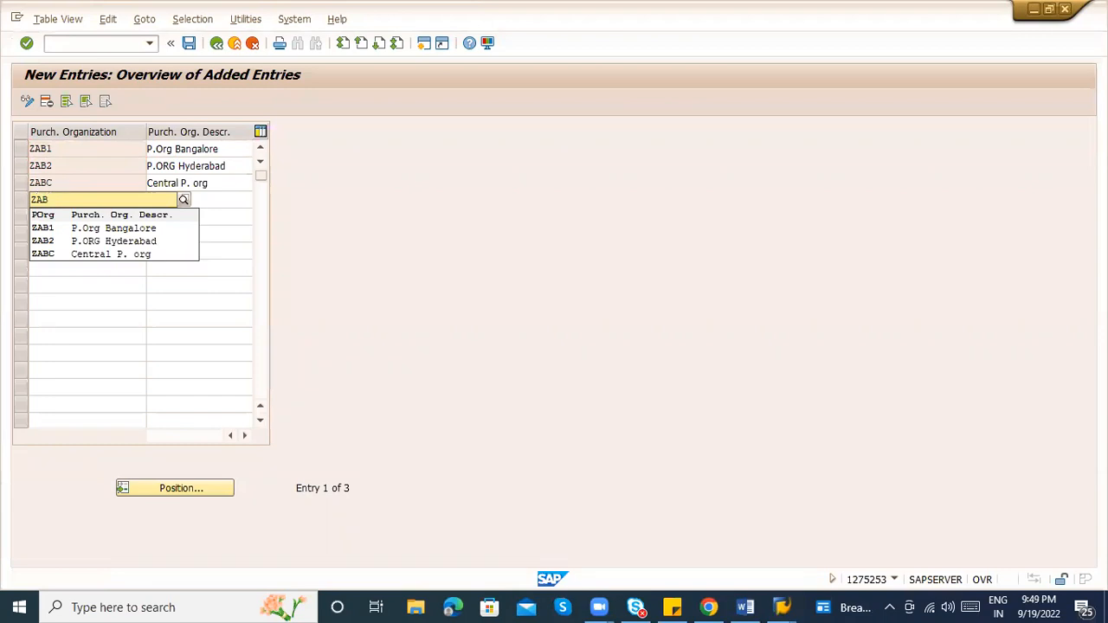
type("0")
key("Tab")
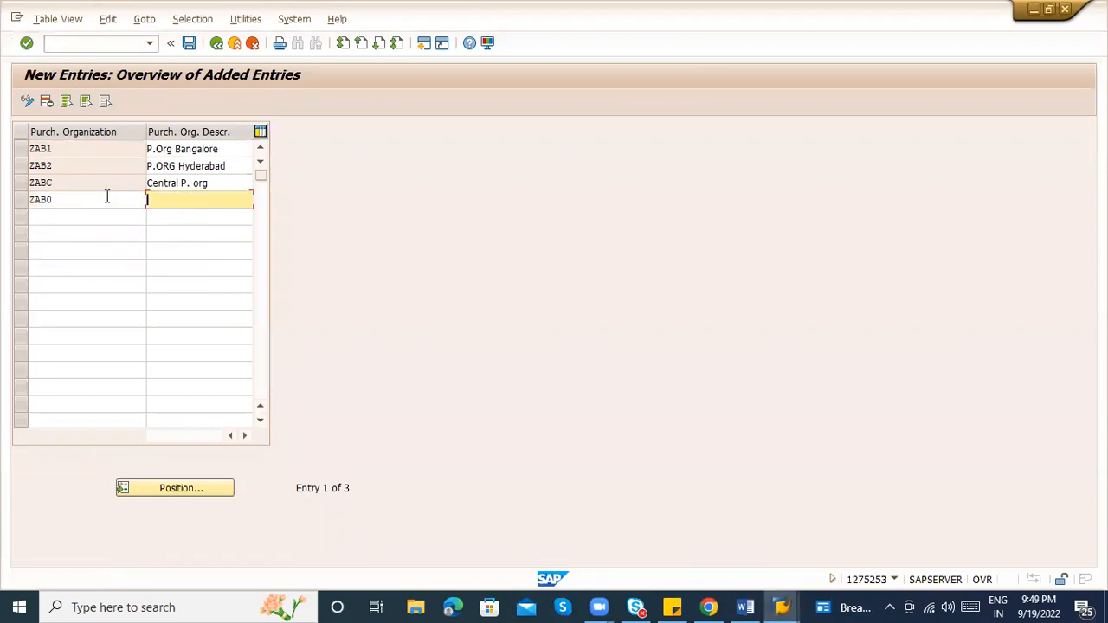
type("P")
type(".Org Bangalore")
key("Return")
key("ctrl+s")
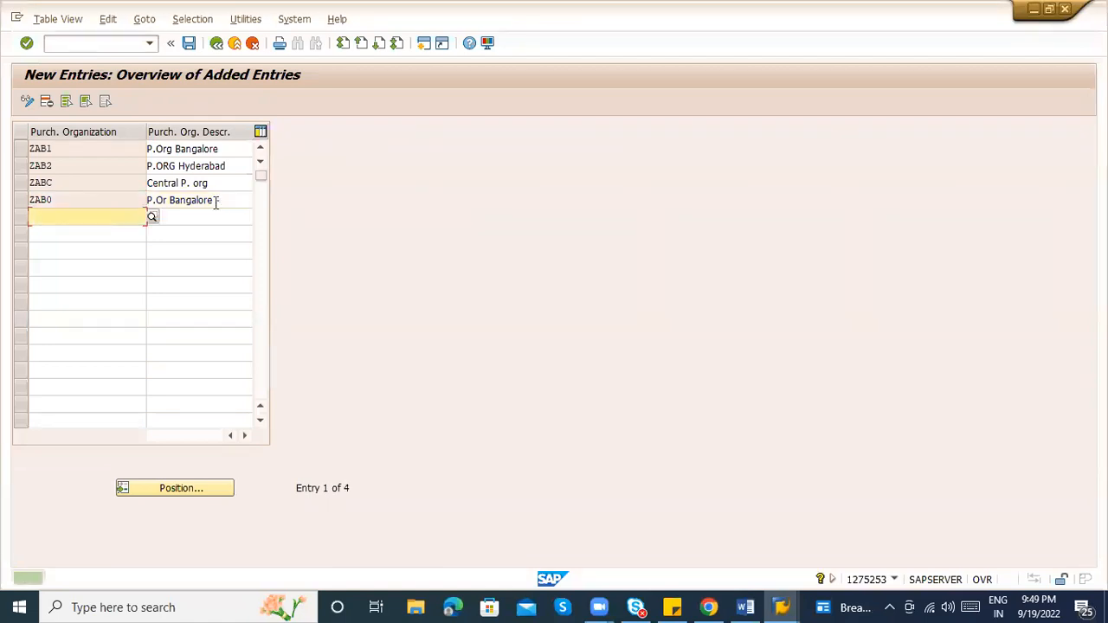
Select and then deselect the ZAB0 and ZAB1 rows in the added-entries list
left_click(22, 201)
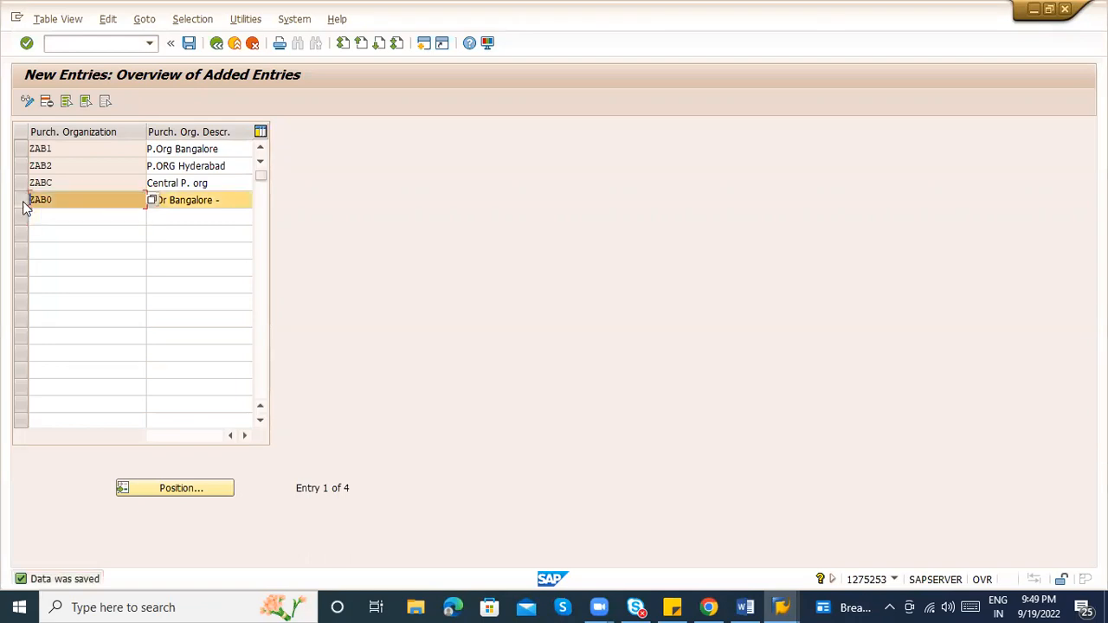
left_click(23, 149)
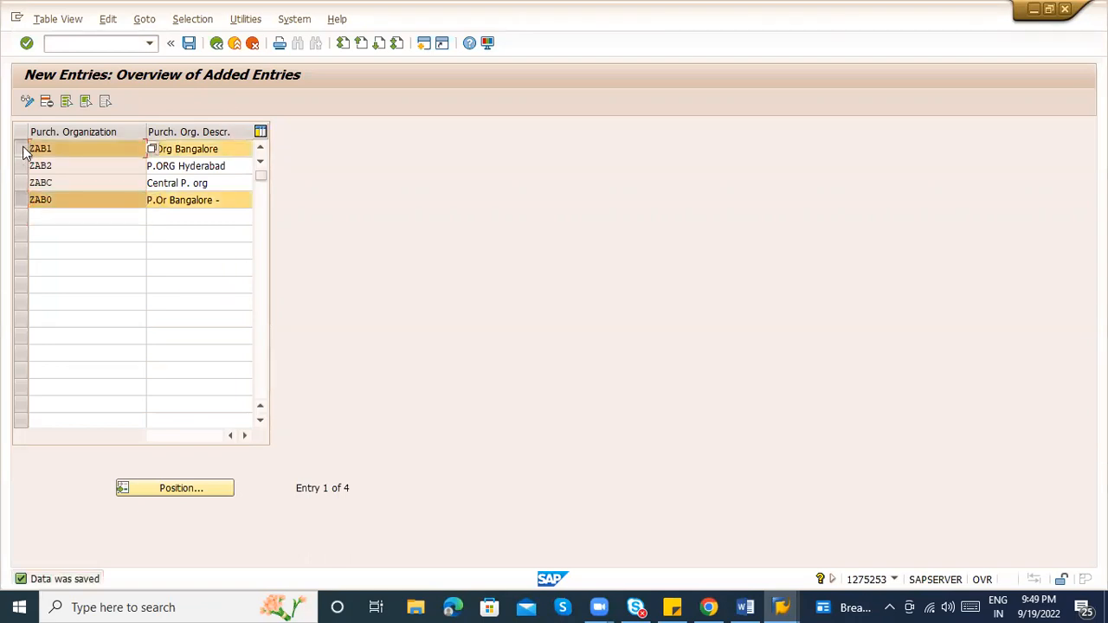
left_click(218, 149)
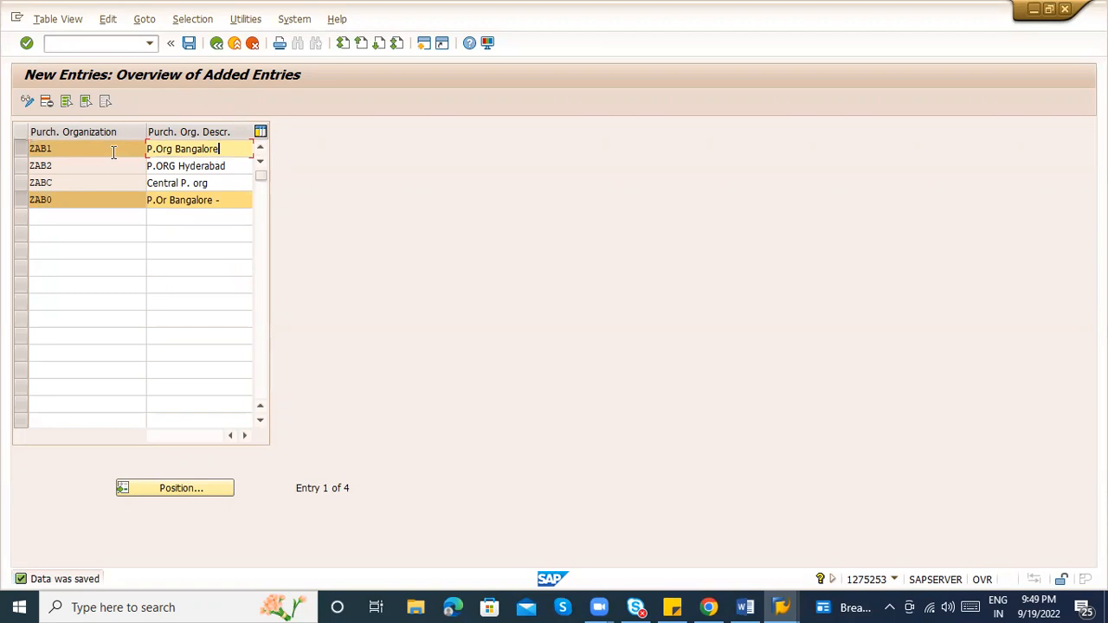
left_click(19, 149)
left_click(24, 204)
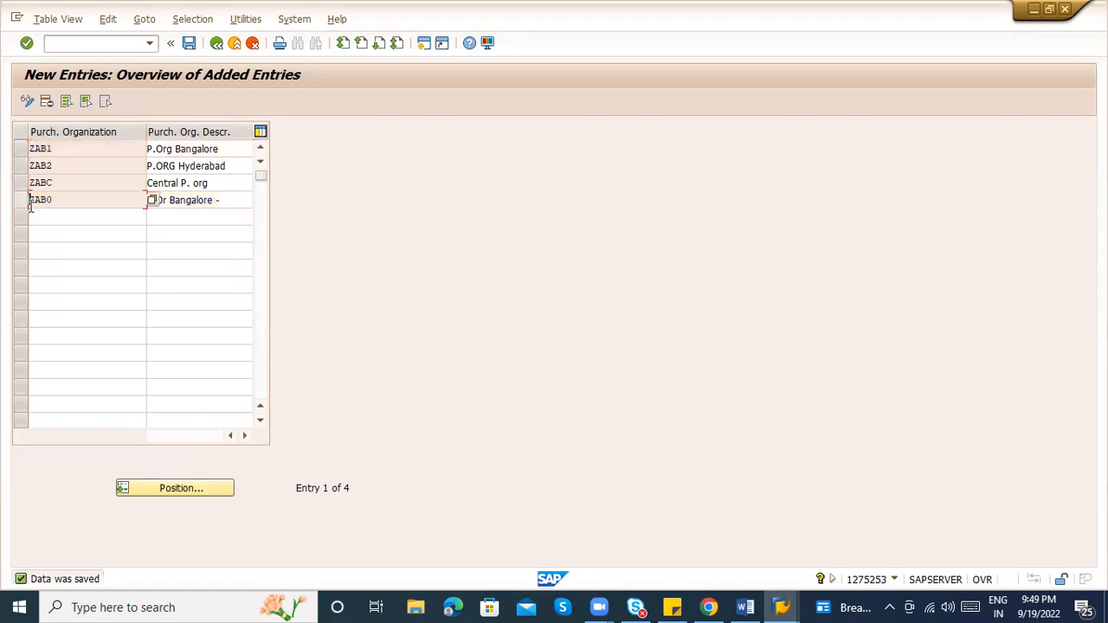
Return to the full purchasing organizations list and position it on ZABC
left_click(218, 52)
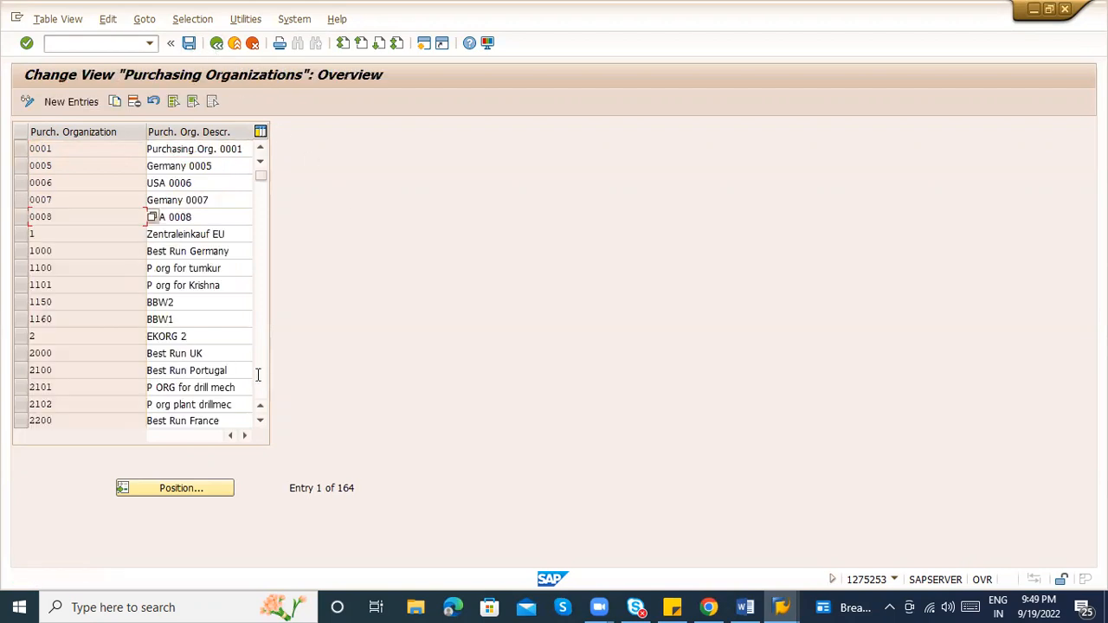
left_click(186, 489)
type("ZABC")
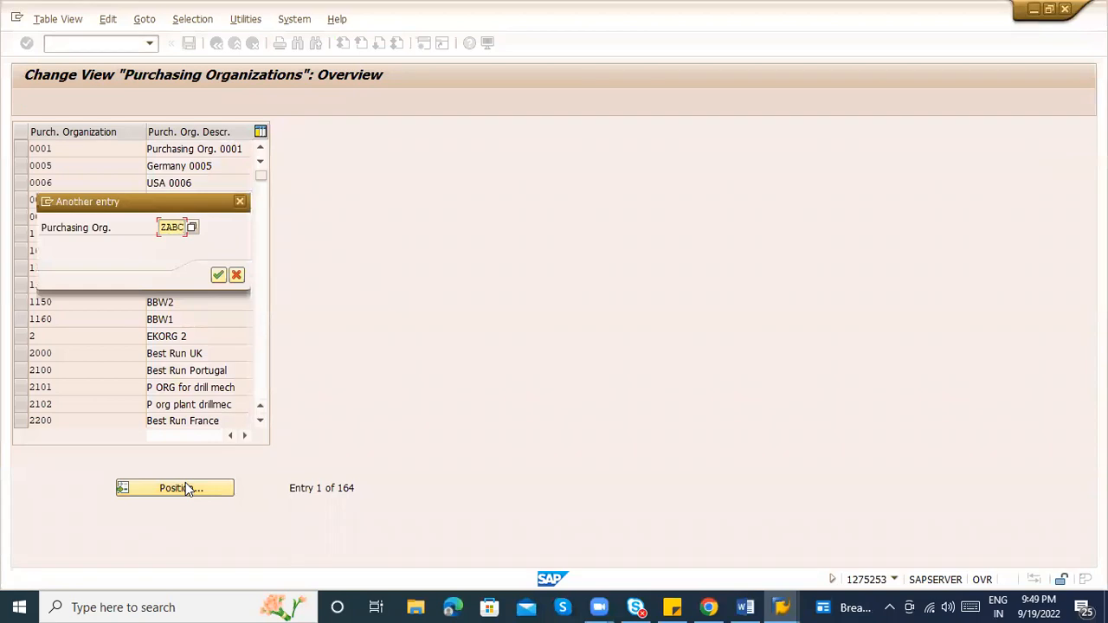
key("Return")
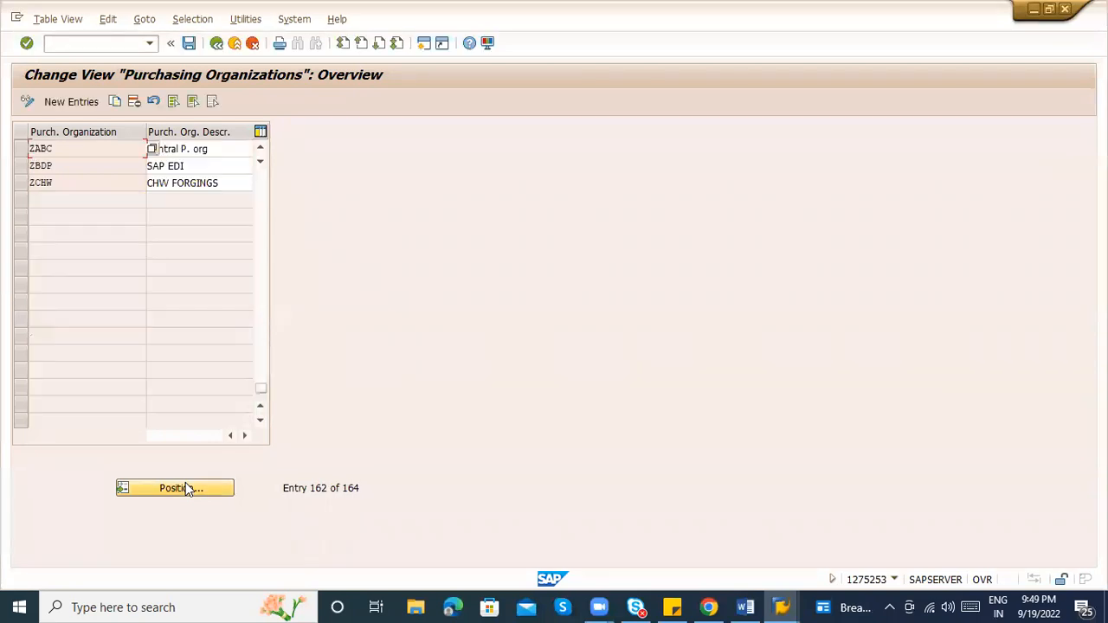
Select the ZAB0 and ZAB1 entries in the overview to check them
left_click(260, 369)
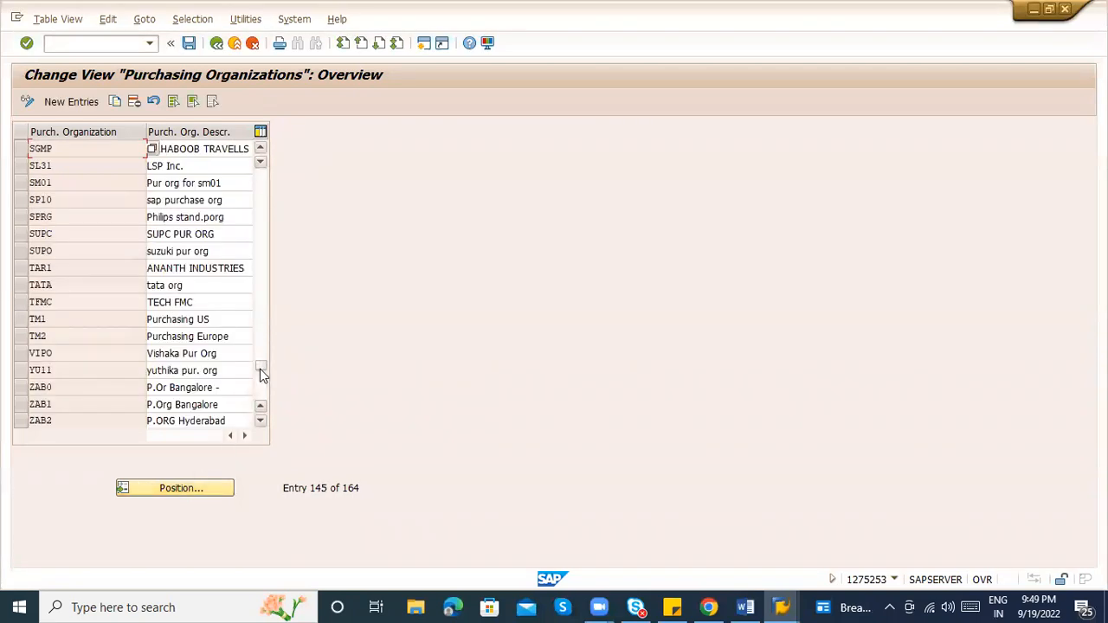
left_click(18, 388)
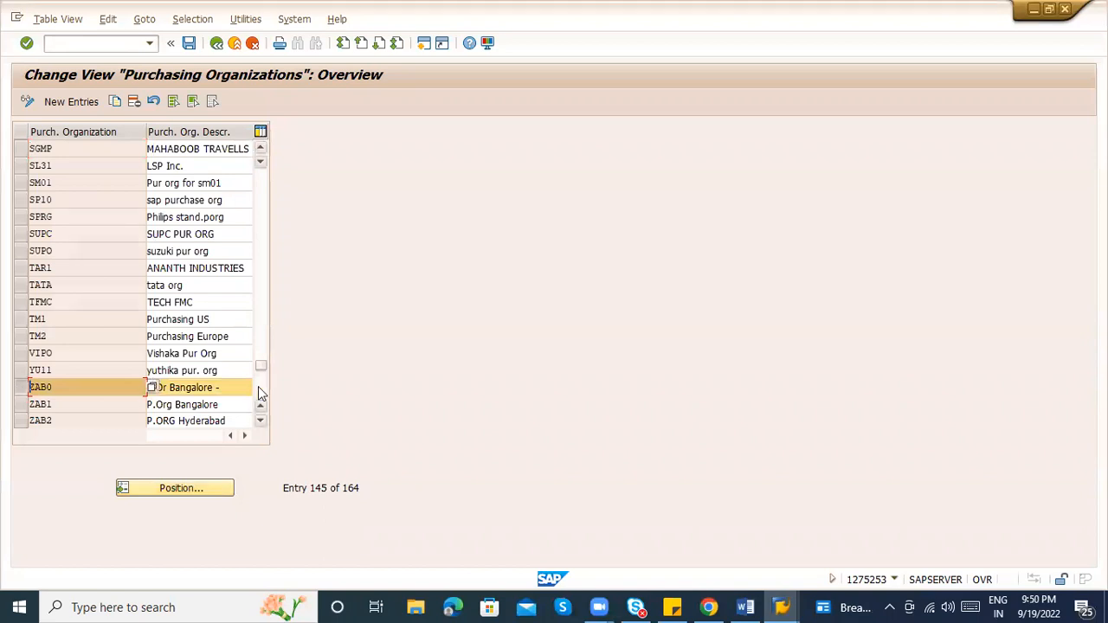
left_click(260, 420)
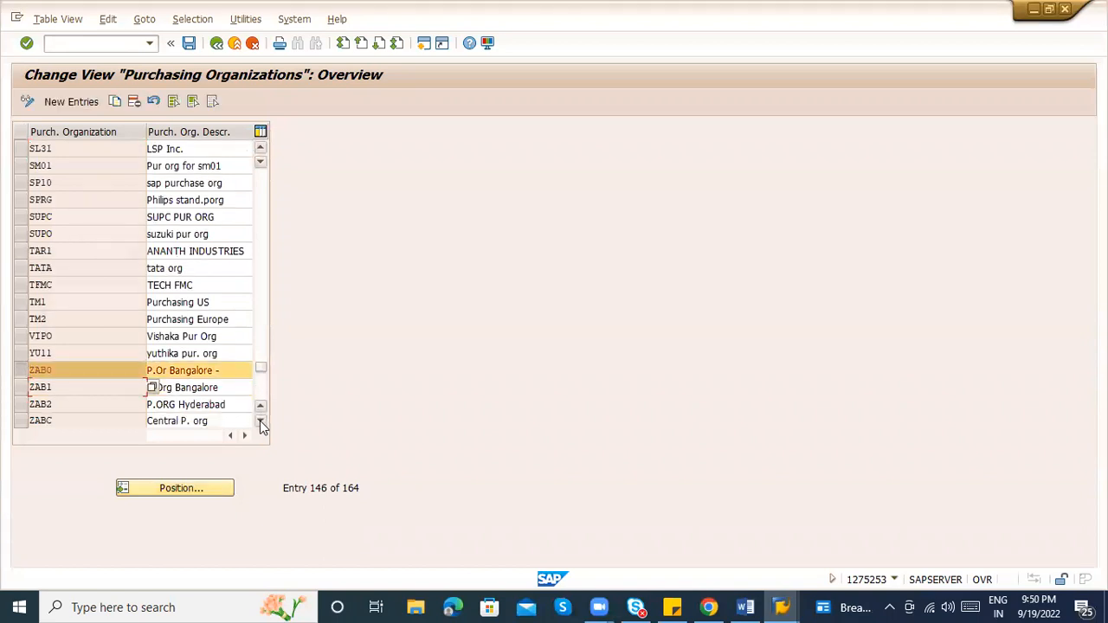
left_click(260, 421)
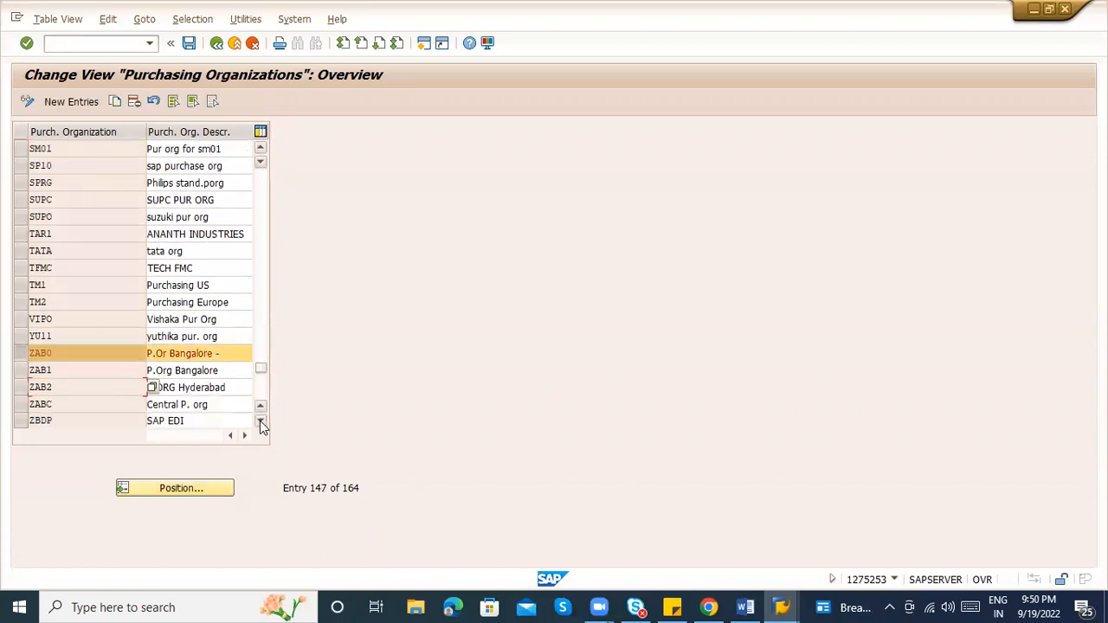
left_click(26, 372)
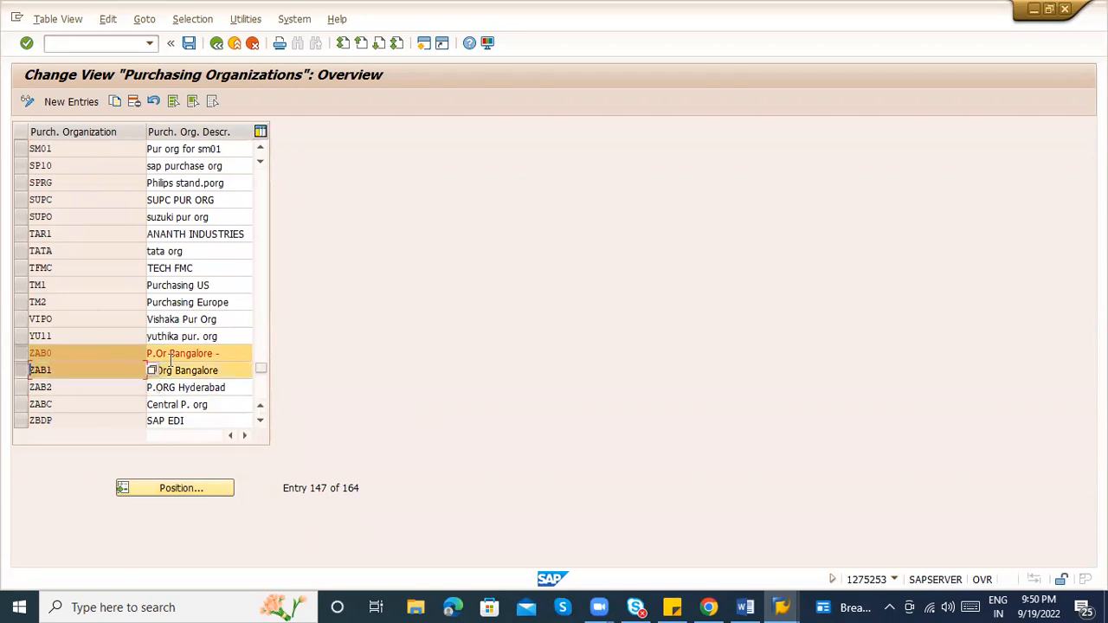
left_click(234, 358)
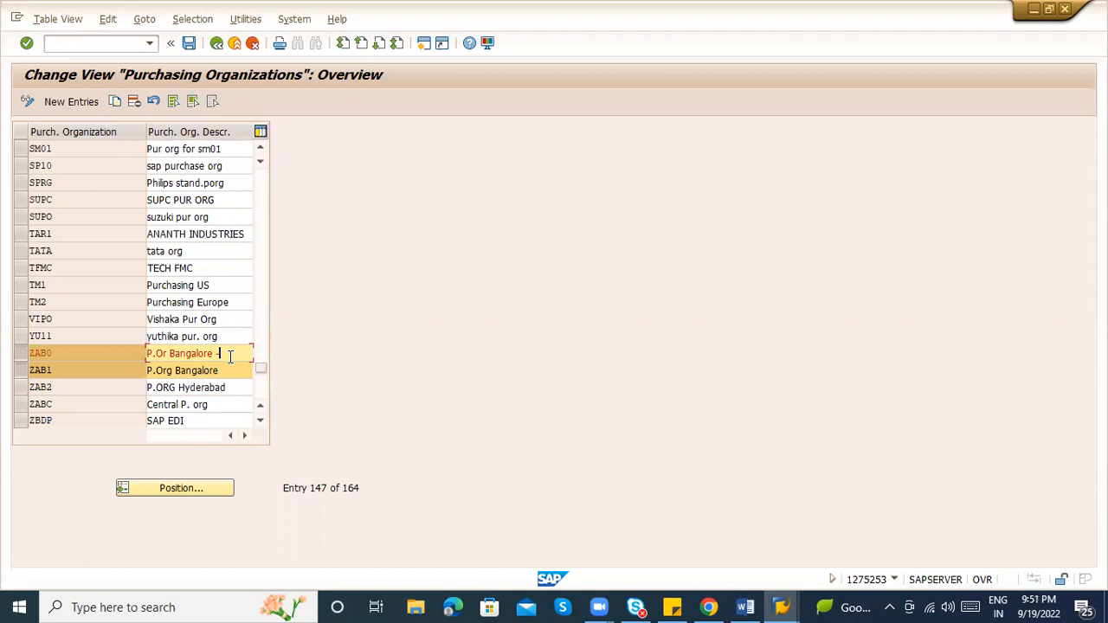
left_click(599, 81)
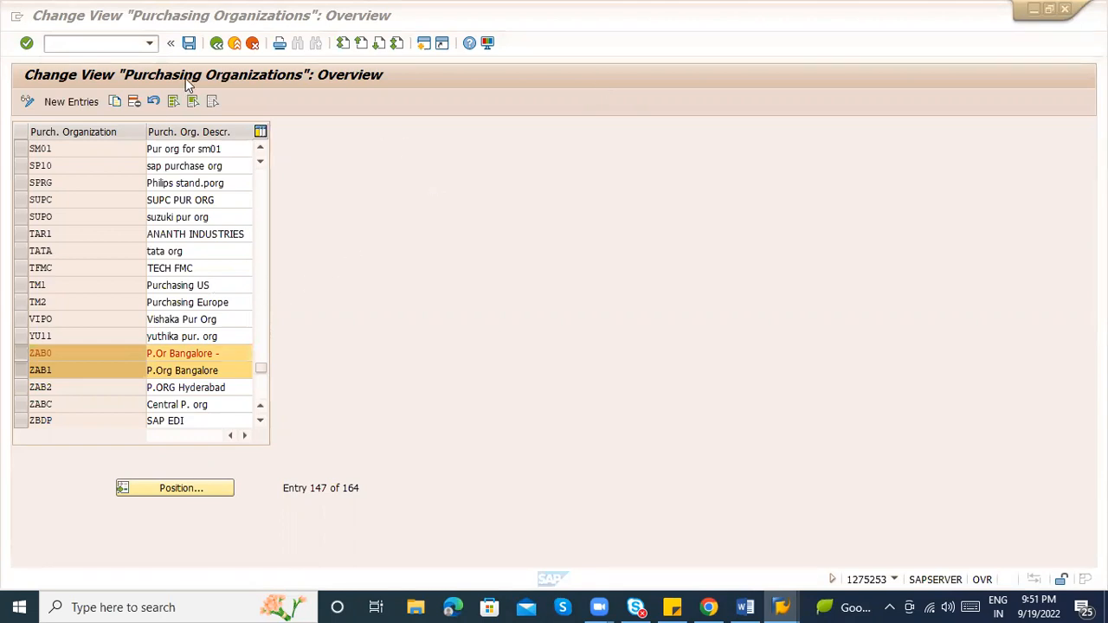
In the IMG tree, run Assignment > Financial Accounting > Assign company code to company
left_click(220, 46)
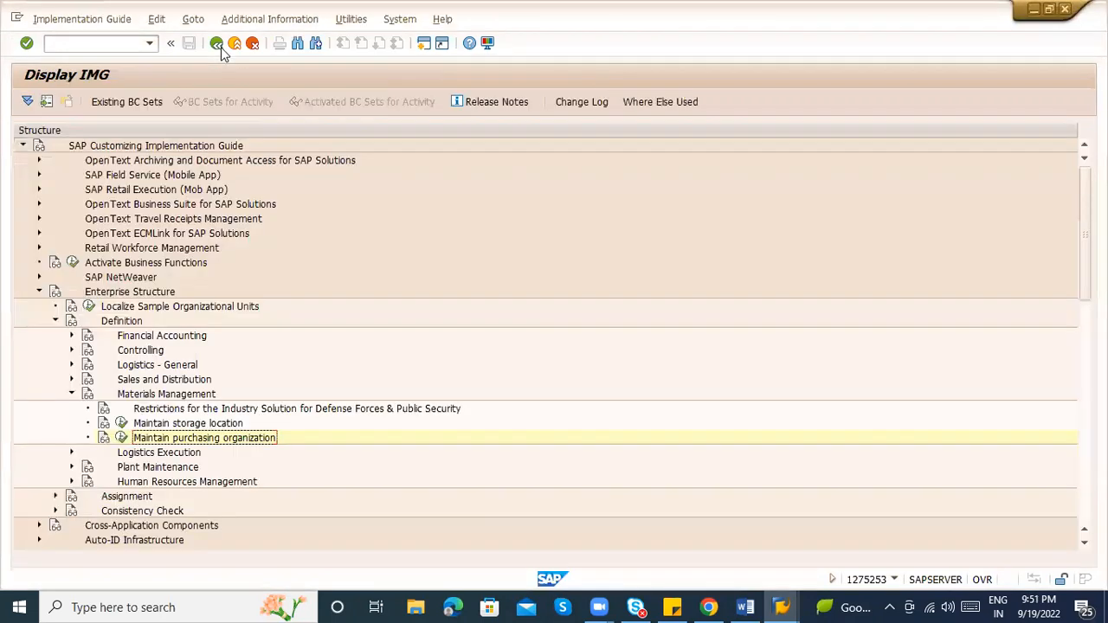
left_click(72, 395)
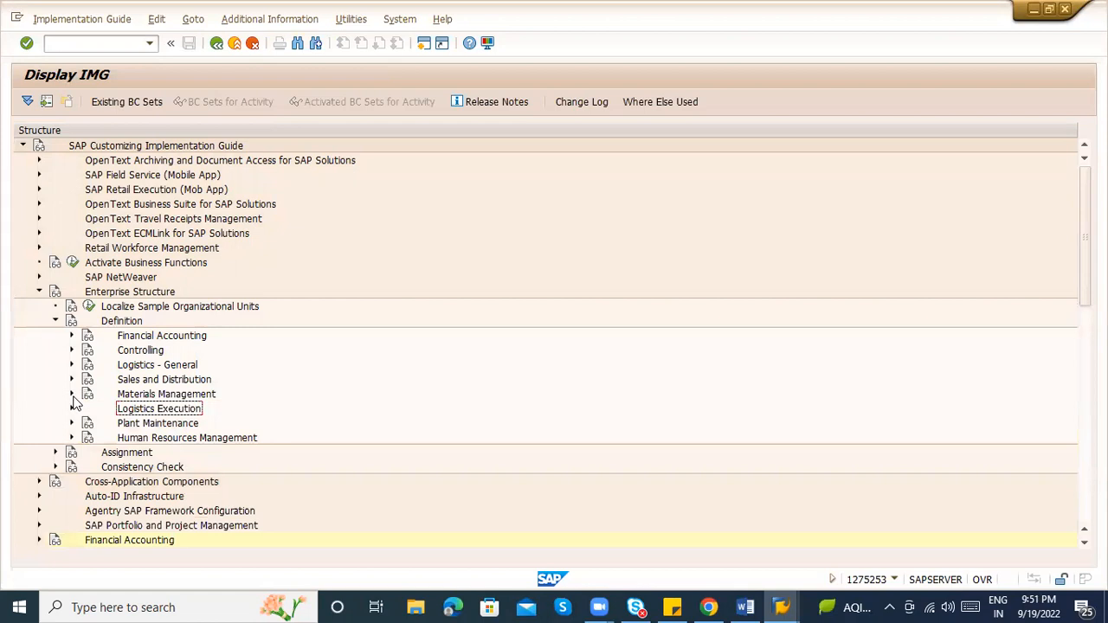
left_click(55, 321)
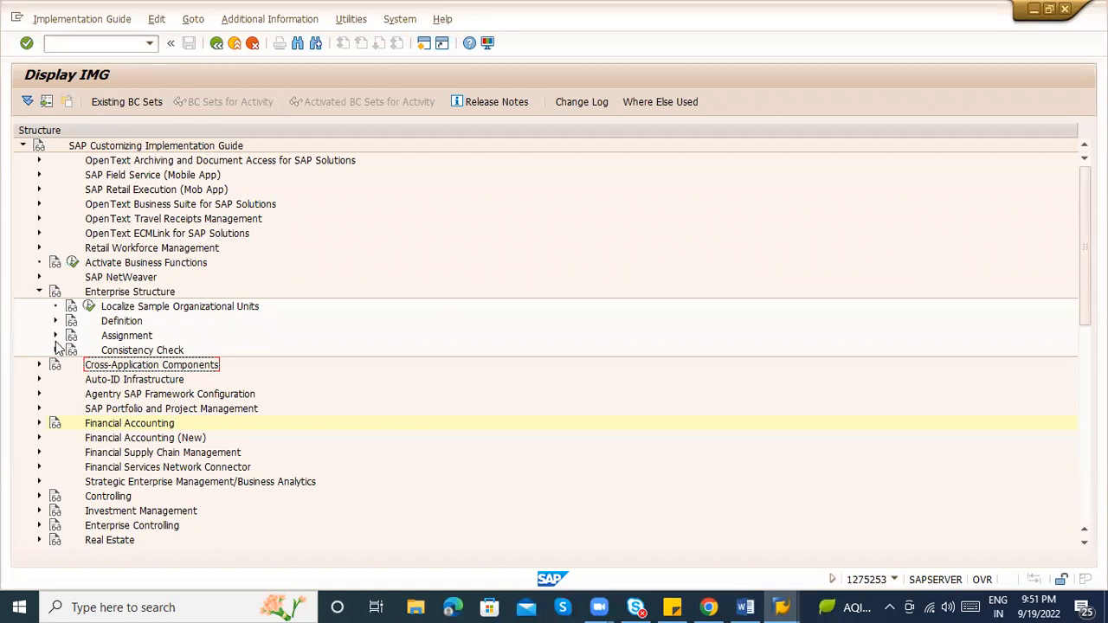
left_click(54, 336)
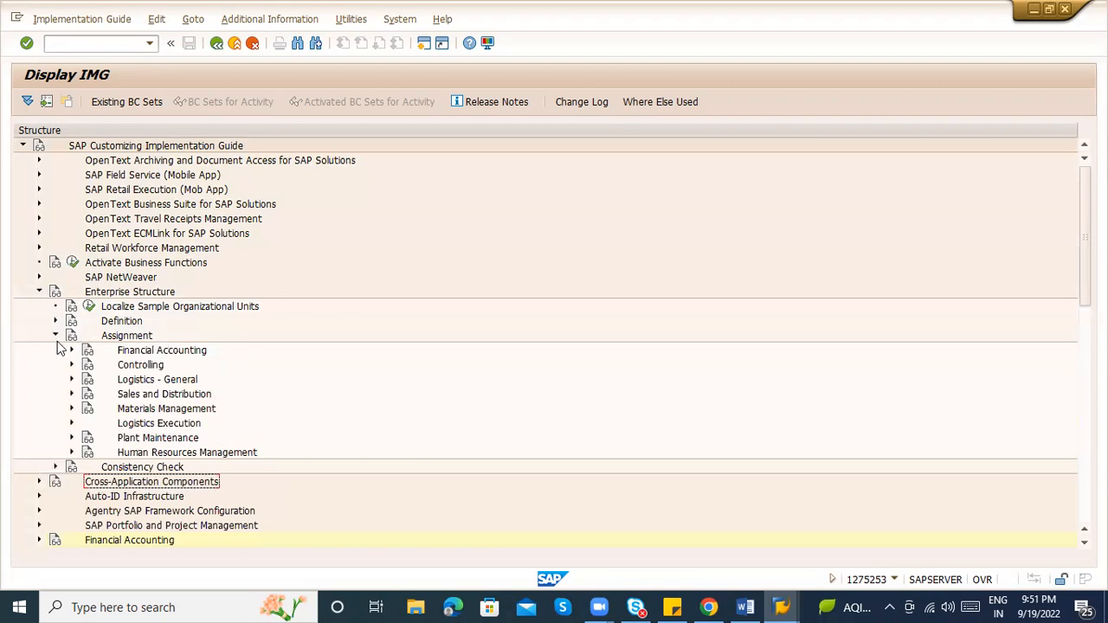
left_click(69, 351)
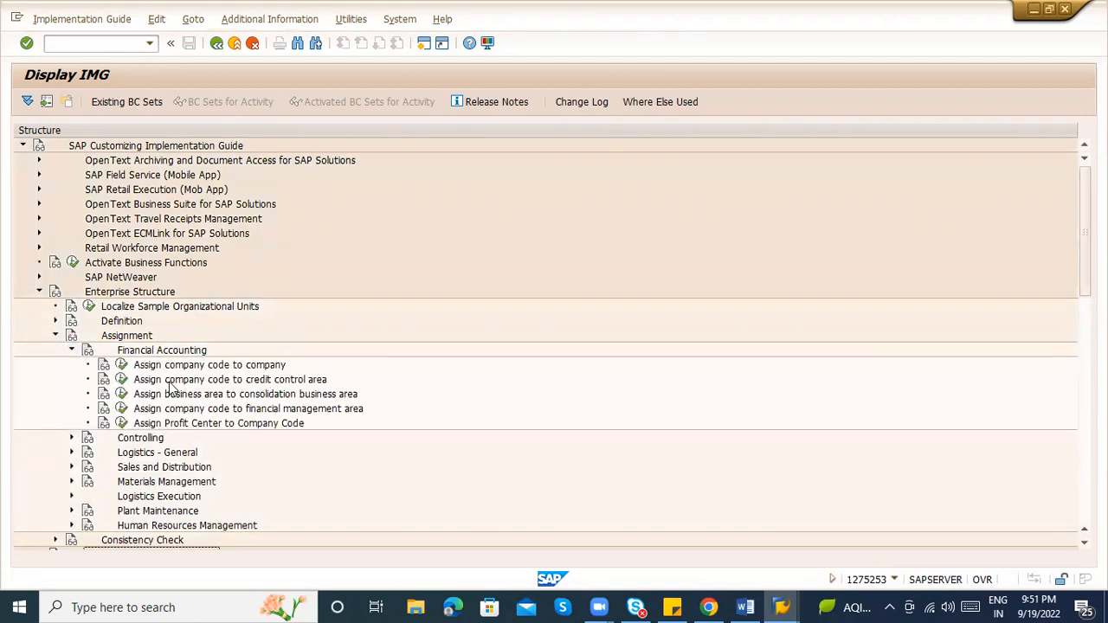
left_click(122, 365)
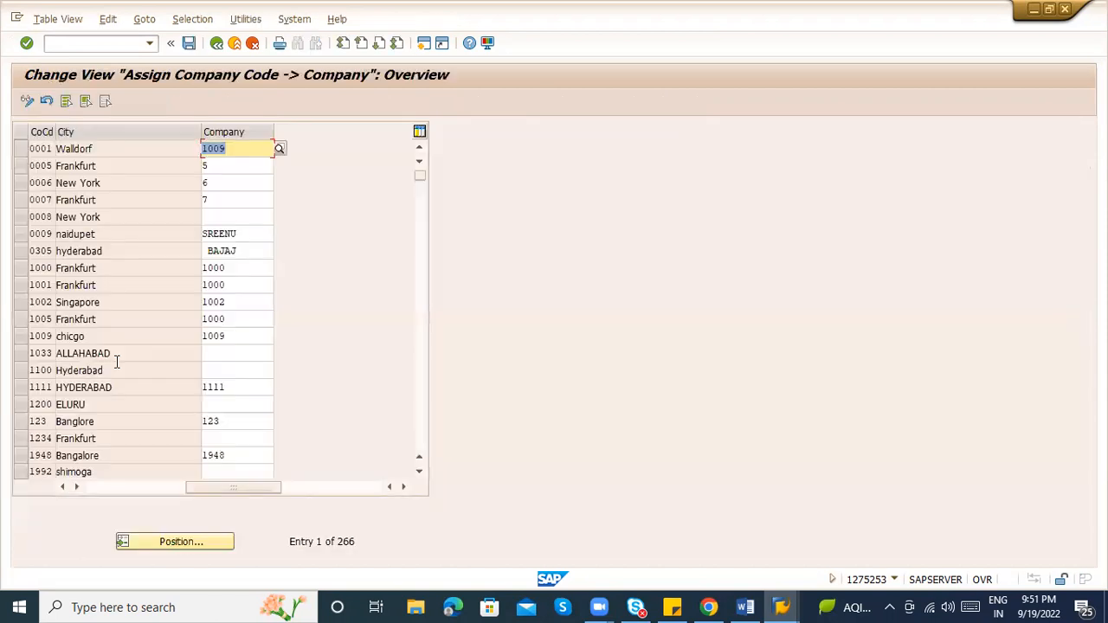
Position the assignment table on company code ZABC
left_click(218, 551)
type("ZABC")
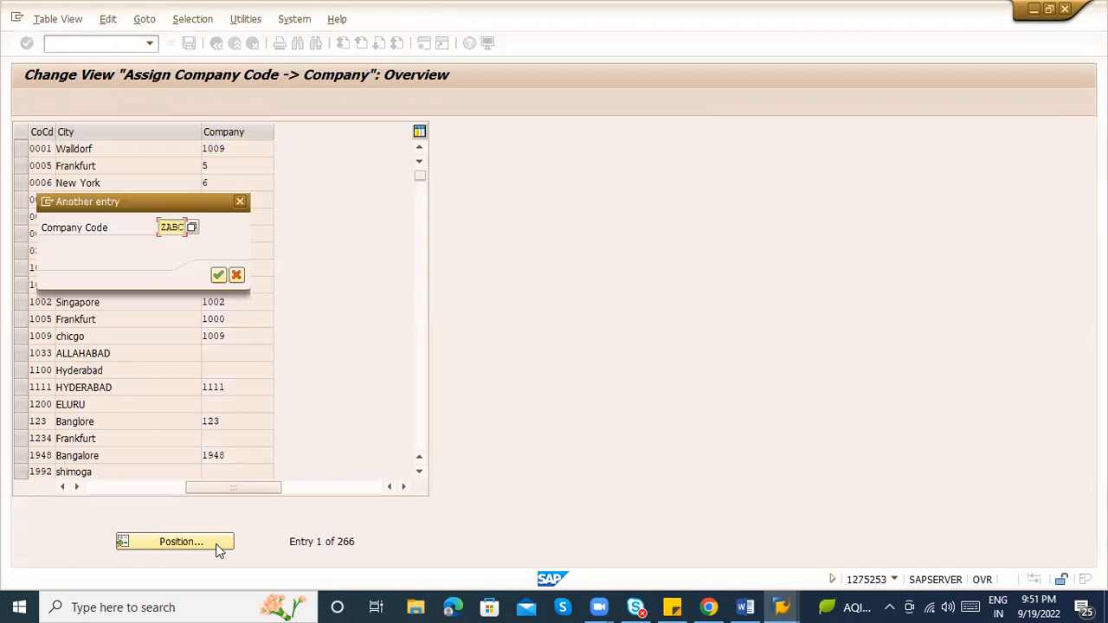
key("Return")
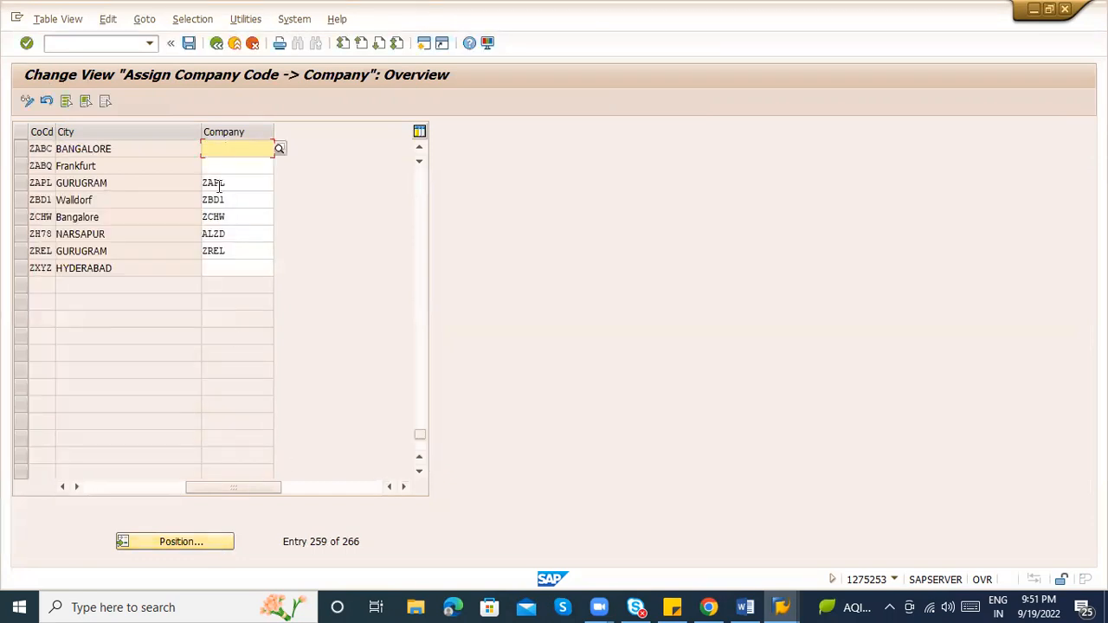
left_click(231, 158)
left_click(235, 150)
Assign company ZXYZ ABC LOGISTICS to ZABC from the Company value list
left_click(279, 150)
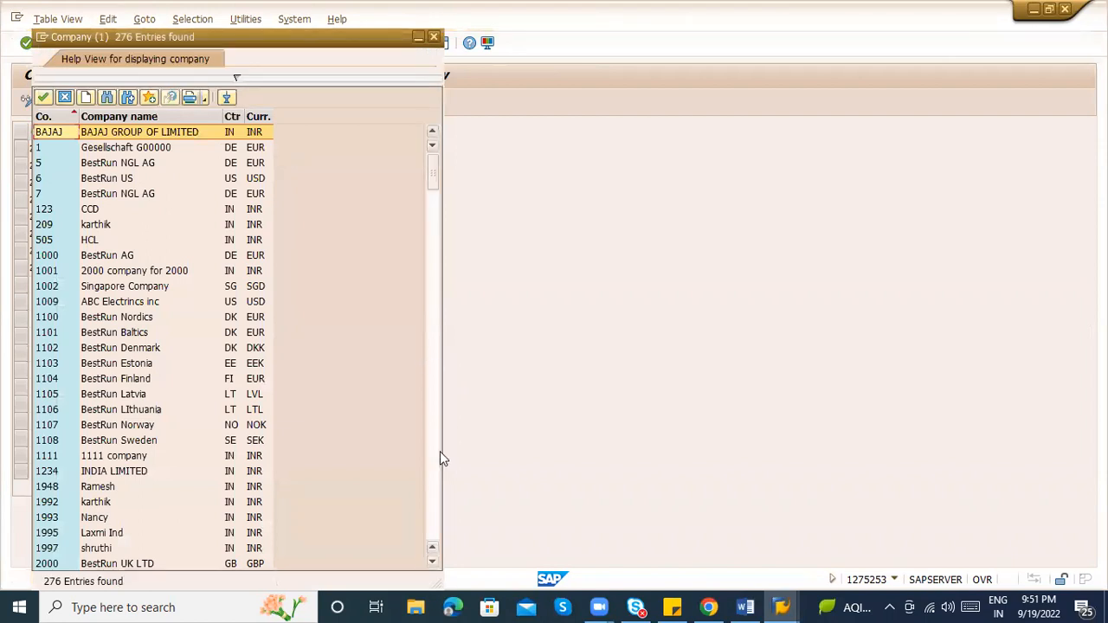
scroll(437, 460, "down", 20)
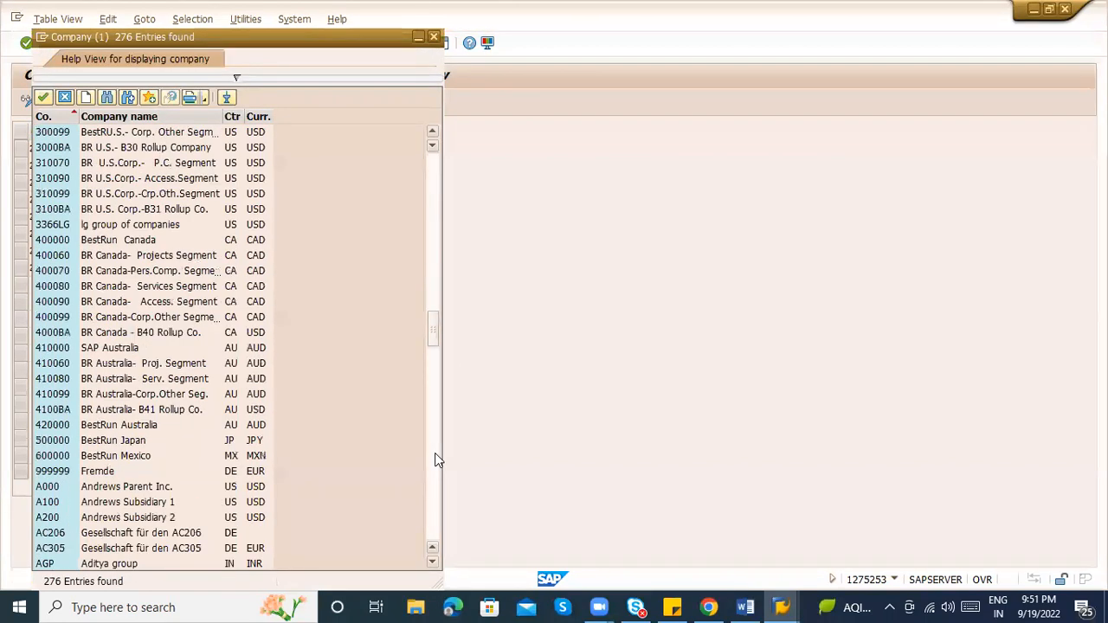
scroll(437, 459, "down", 20)
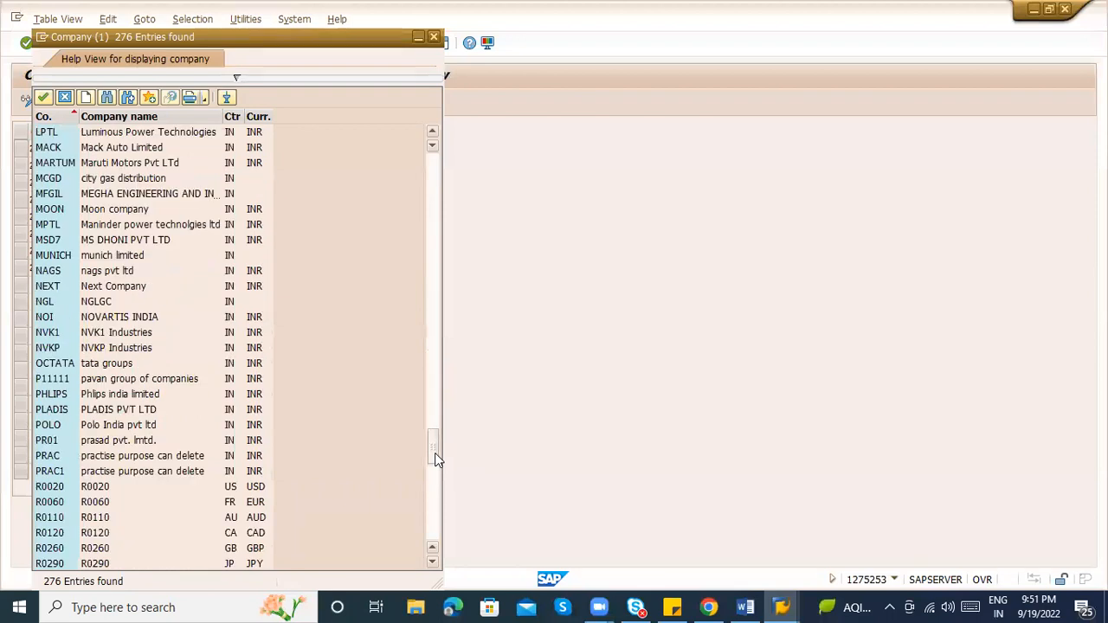
left_click_drag(431, 448, 428, 541)
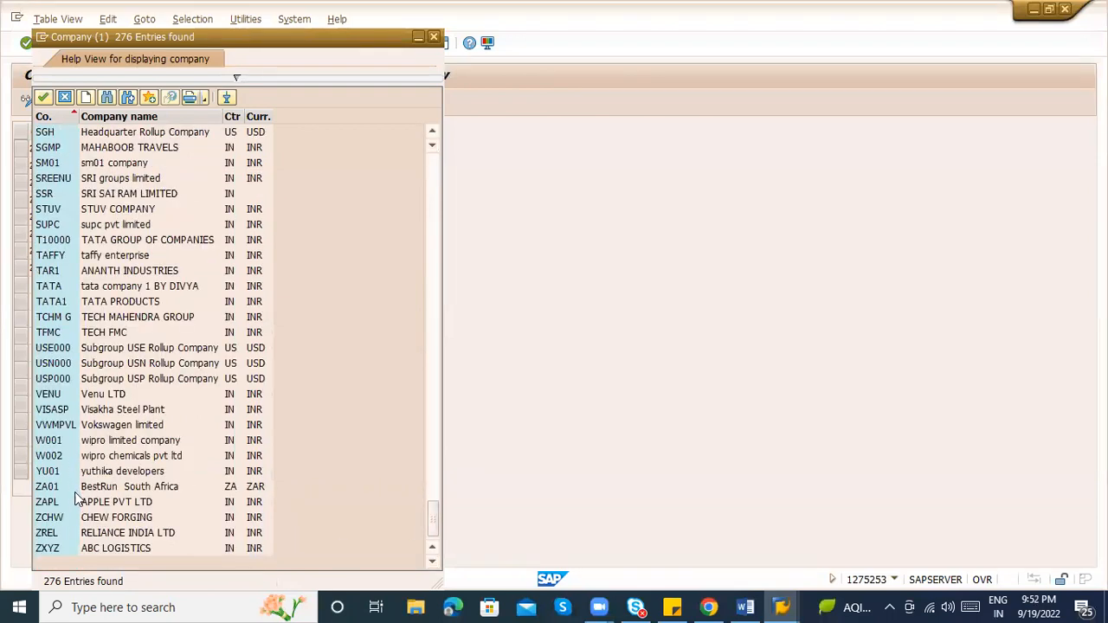
left_click(438, 384)
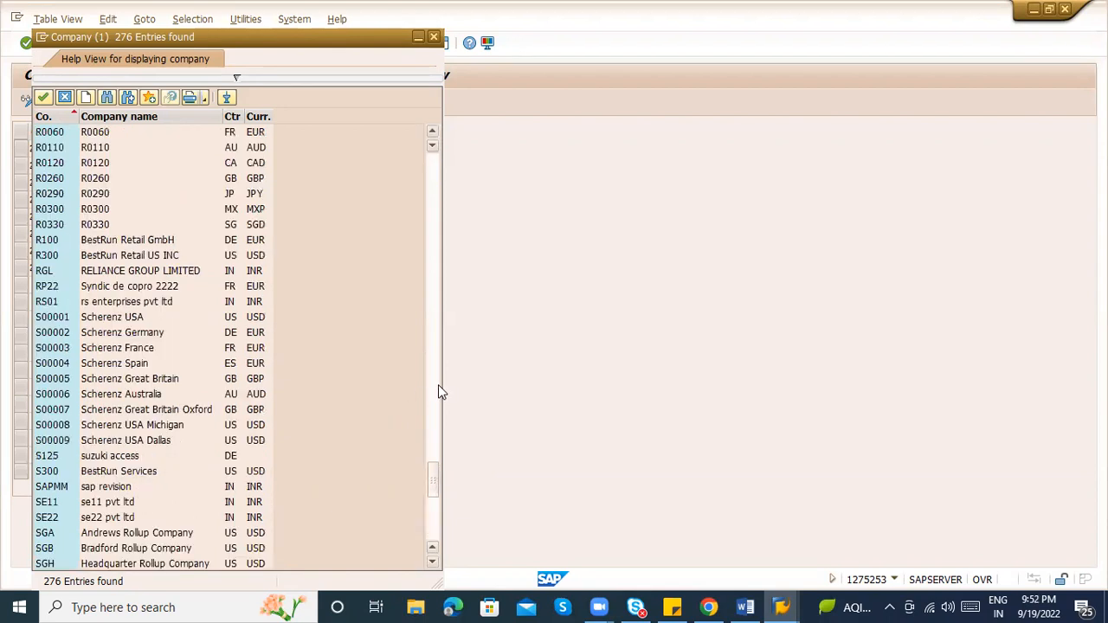
left_click(438, 384)
left_click(438, 384)
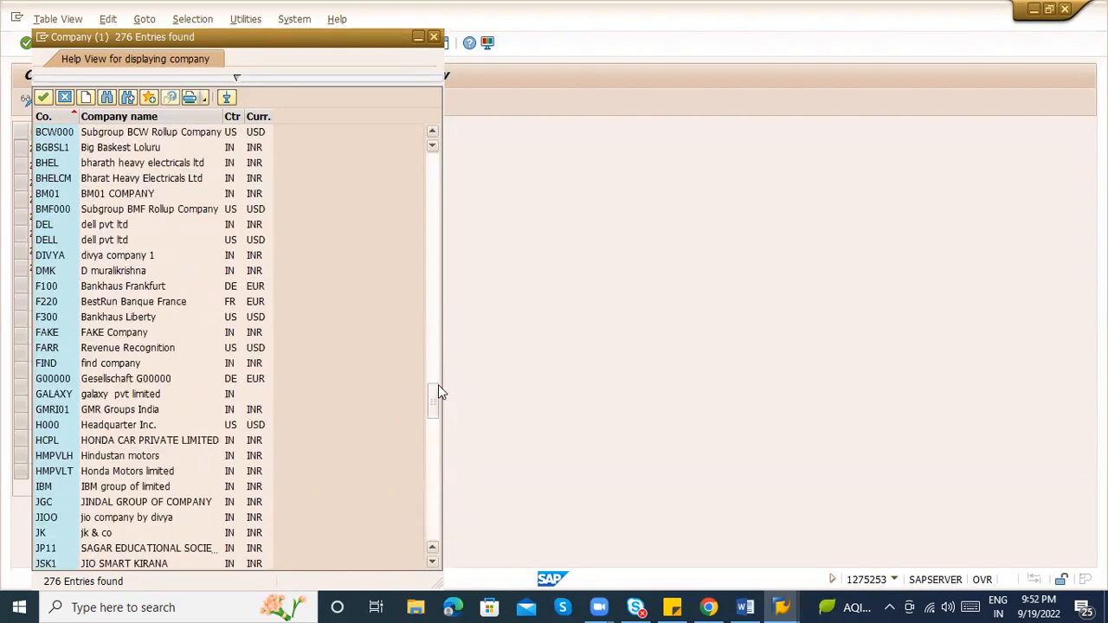
left_click(438, 364)
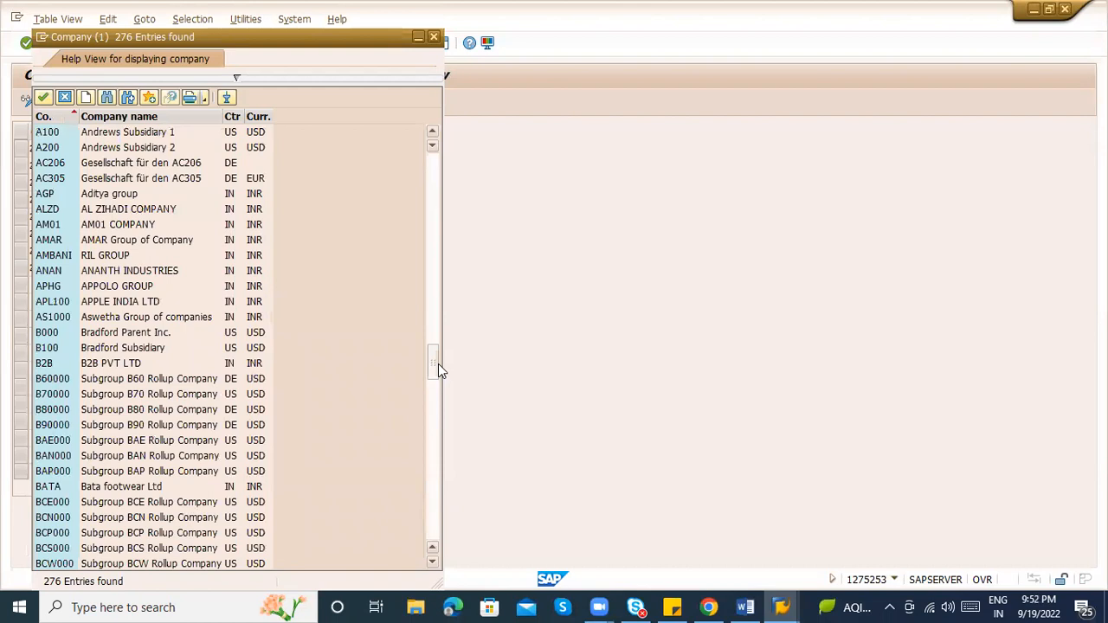
left_click(438, 332)
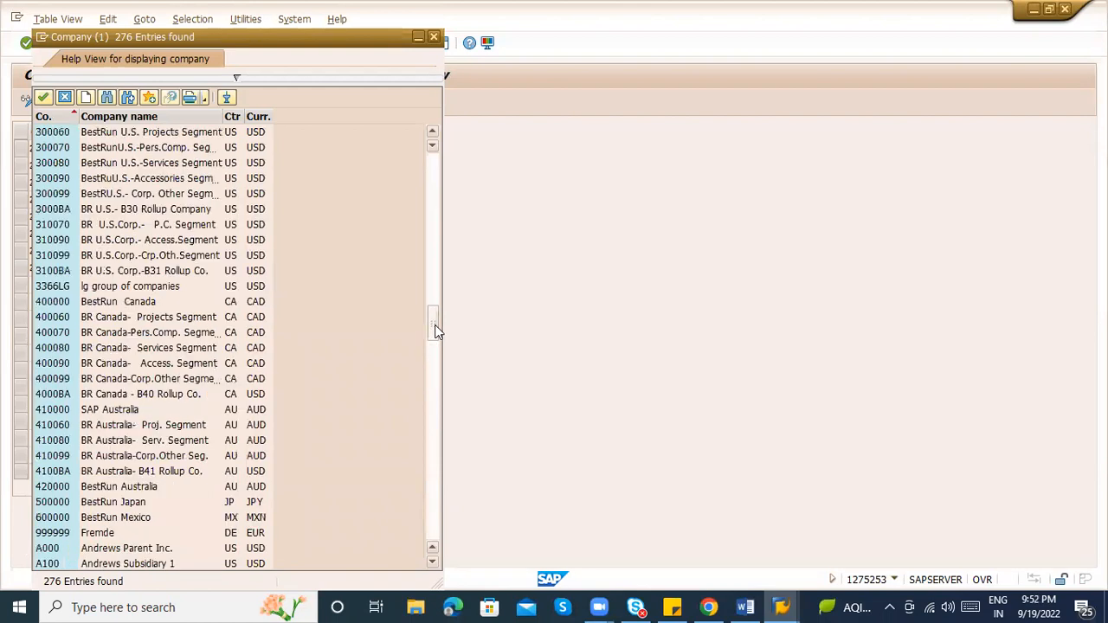
left_click_drag(436, 331, 436, 364)
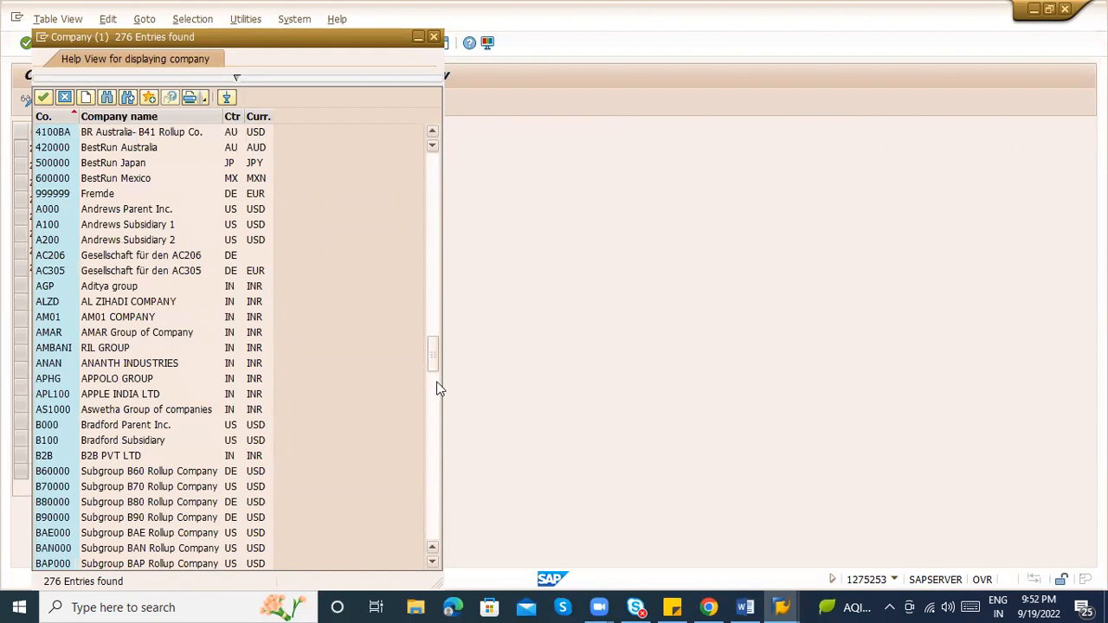
left_click(438, 390)
left_click(438, 330)
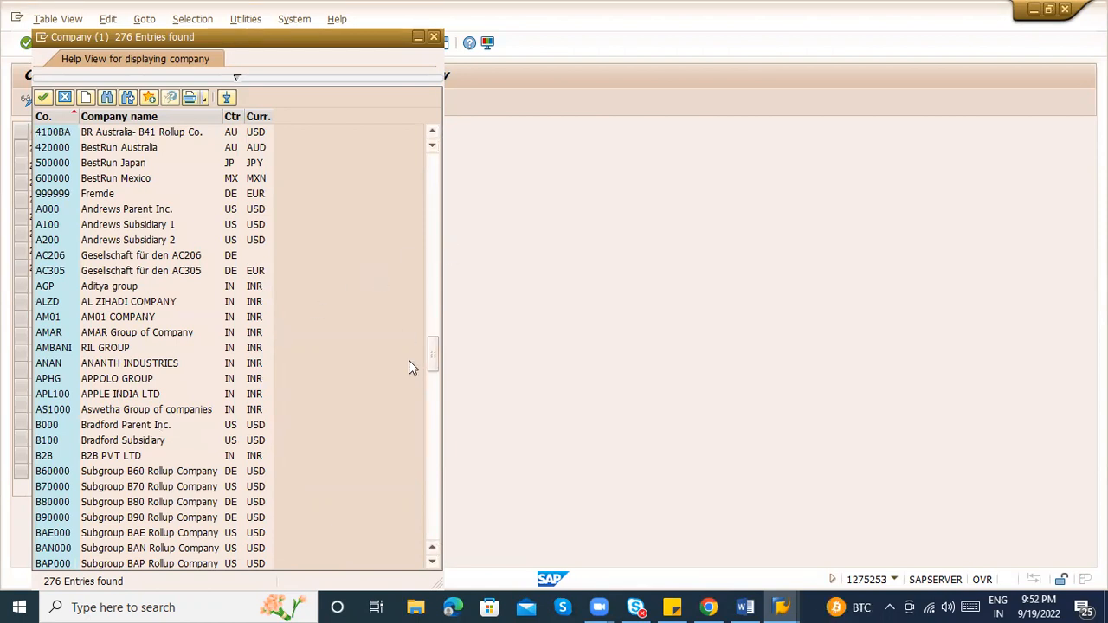
left_click_drag(428, 356, 432, 555)
left_click(152, 552)
double_click(151, 553)
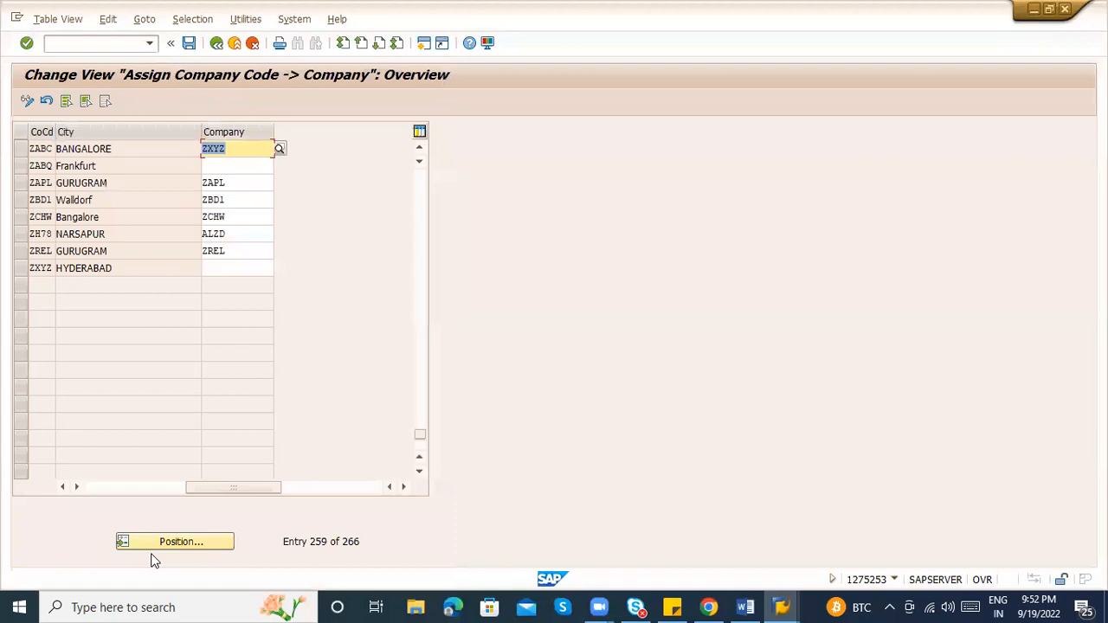
Save the assignment under the customizing request and return to the IMG
key("ctrl+s")
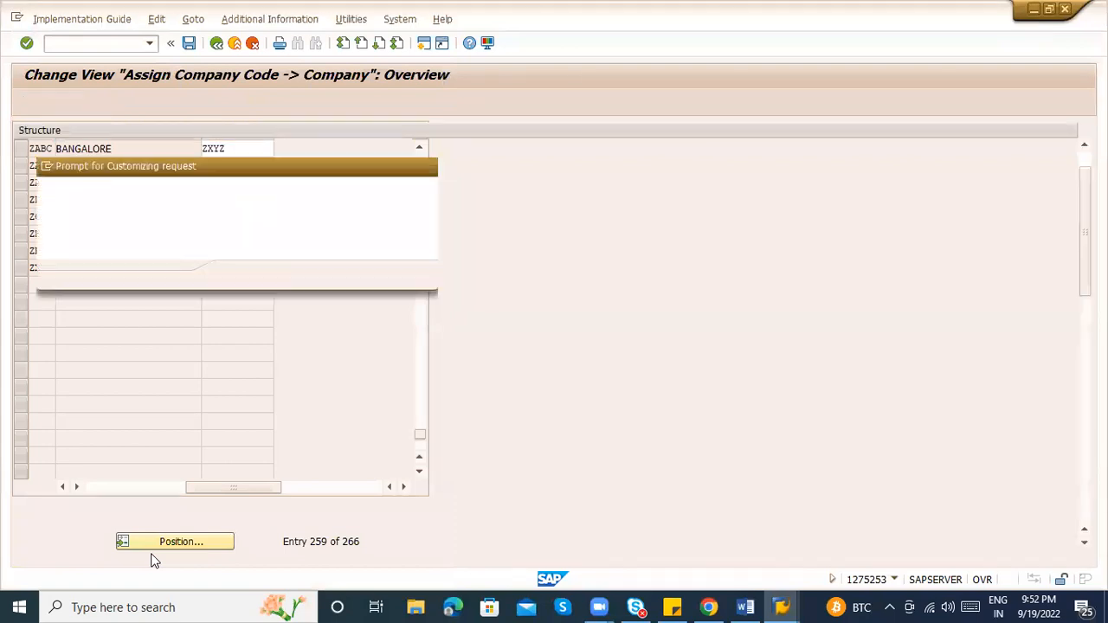
key("Return")
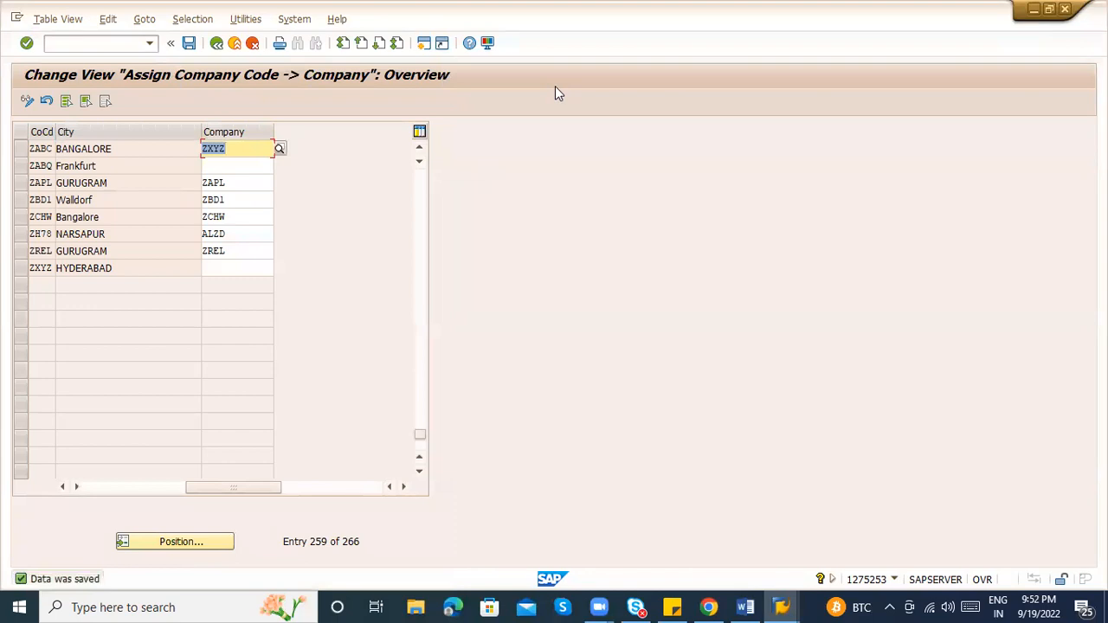
left_click(219, 45)
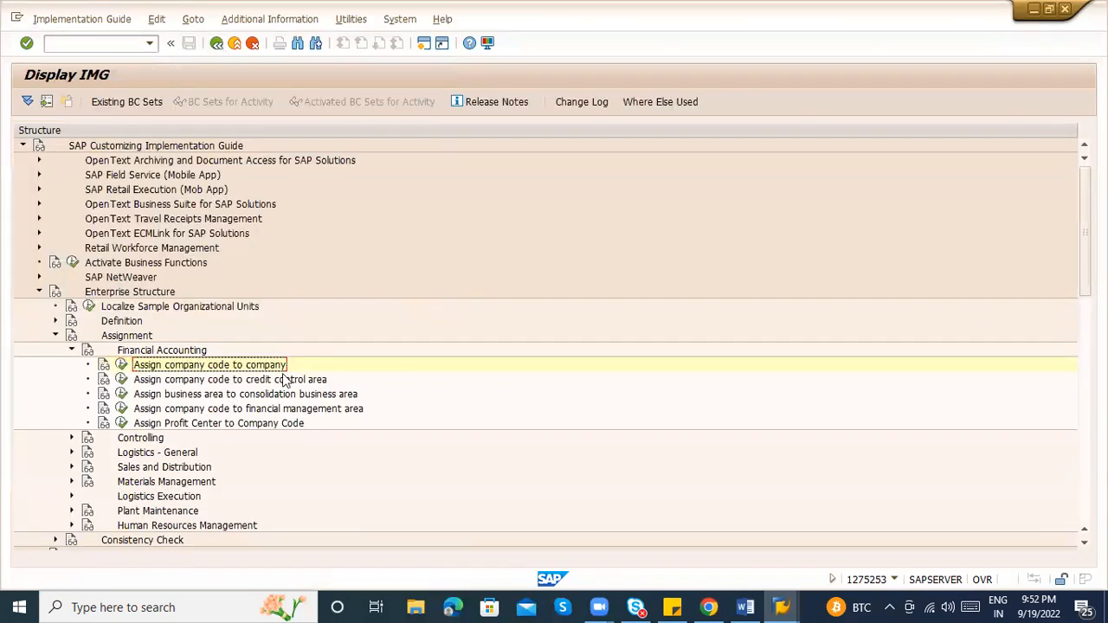
Run Assignment > Logistics - General > Assign plant to company code
left_click(73, 352)
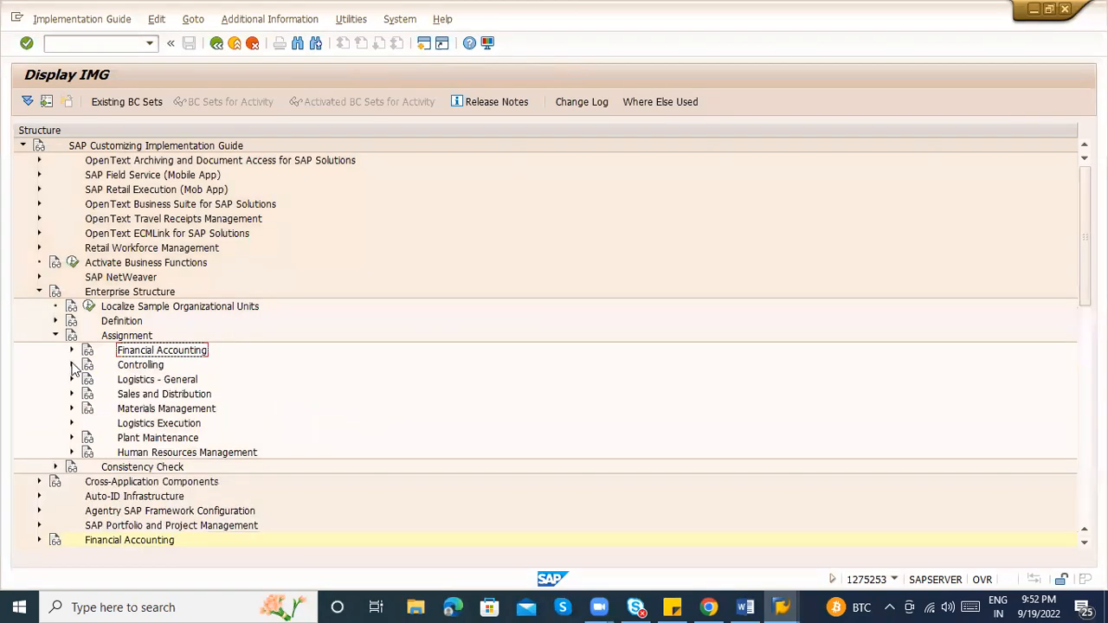
left_click(73, 365)
left_click(72, 365)
left_click(72, 379)
left_click(167, 396)
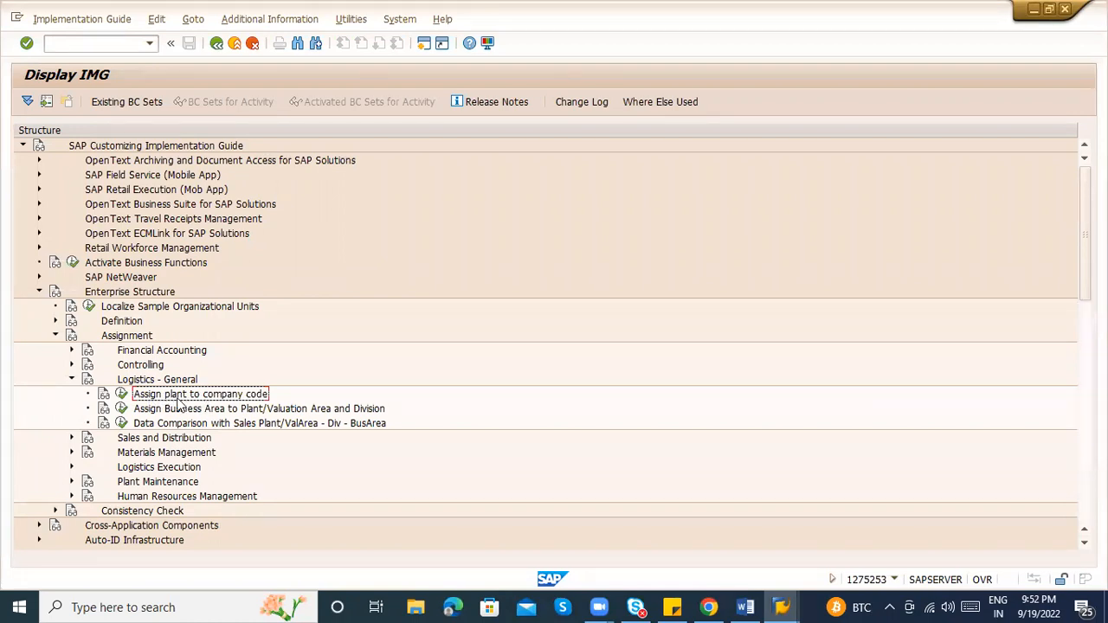
left_click(121, 393)
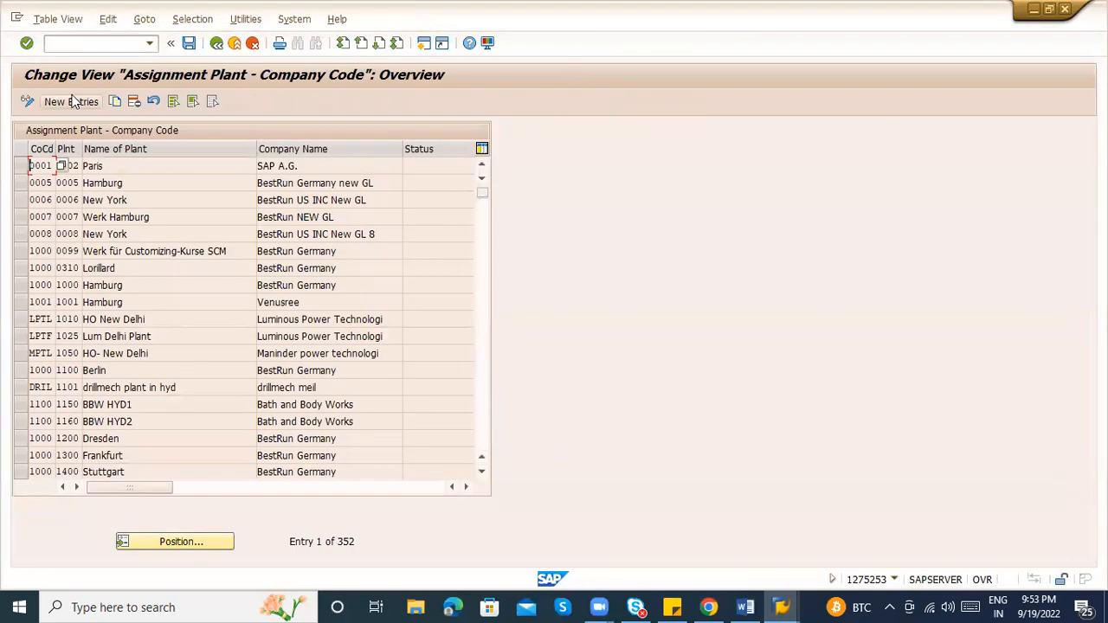
Leave New Entries unchanged, reopen the 352-entry plant assignment overview, and start Position
left_click(73, 102)
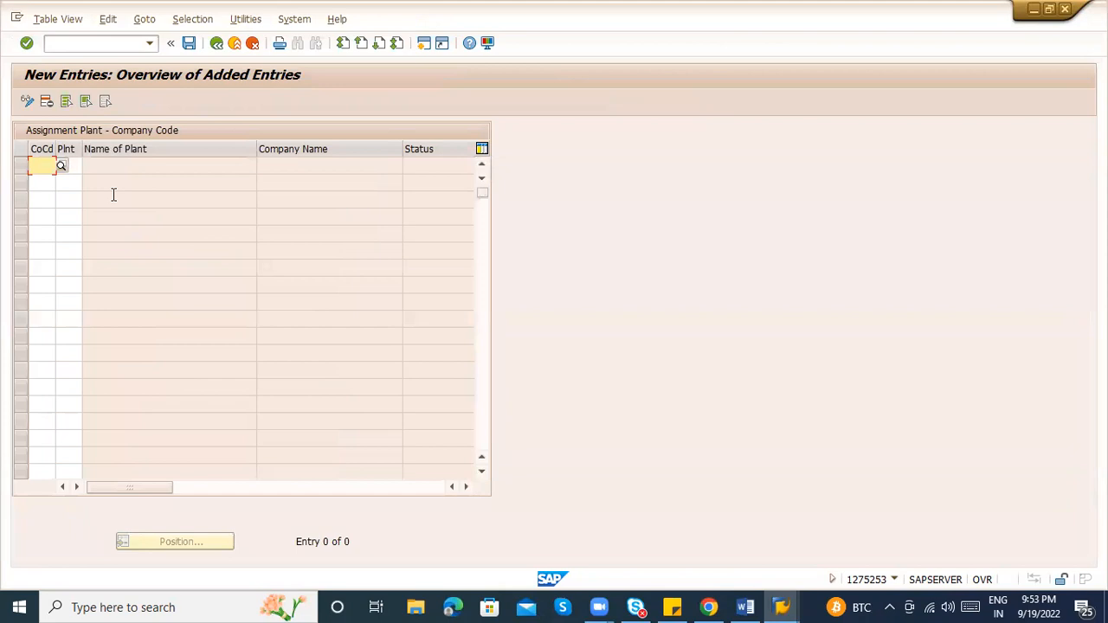
left_click(231, 48)
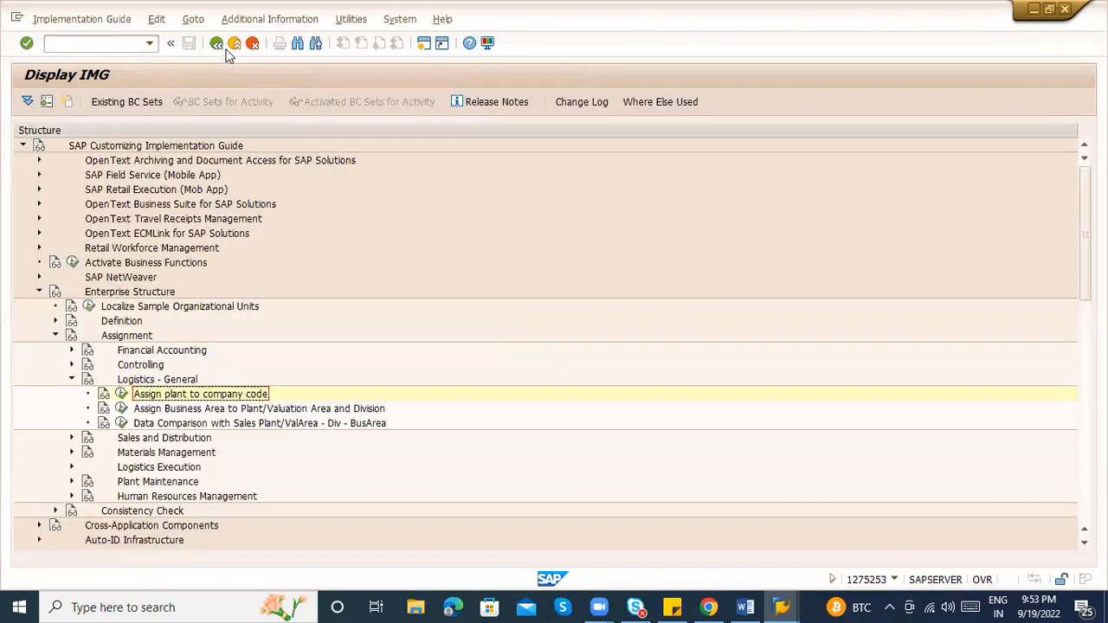
left_click(121, 395)
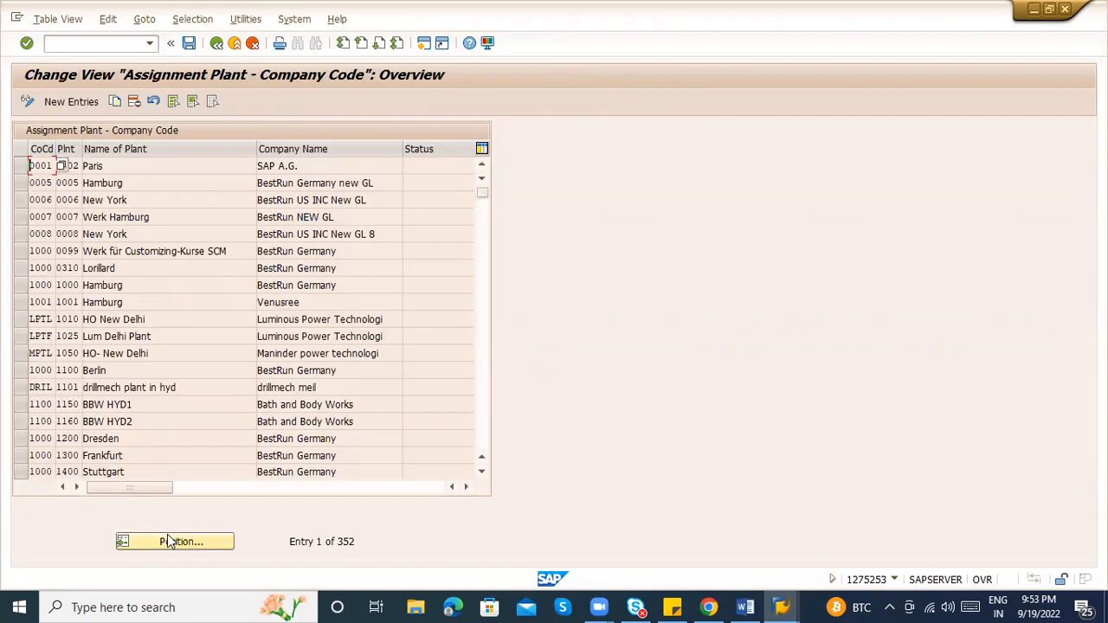
left_click(168, 536)
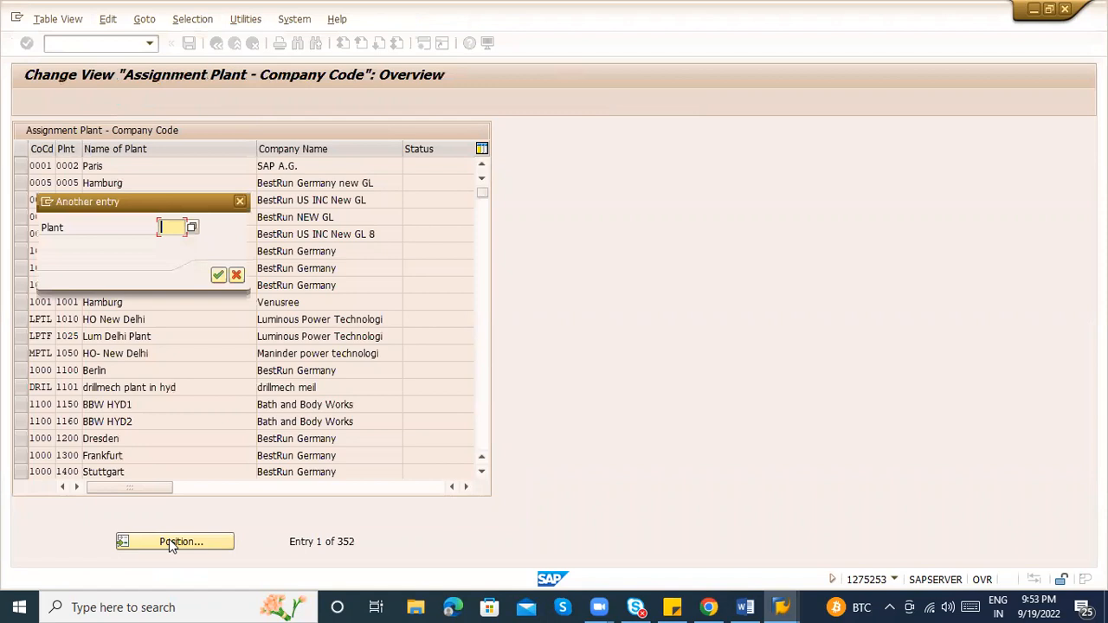
Position the plant assignment table on plant ZAB1
type("ABC1")
key("Return")
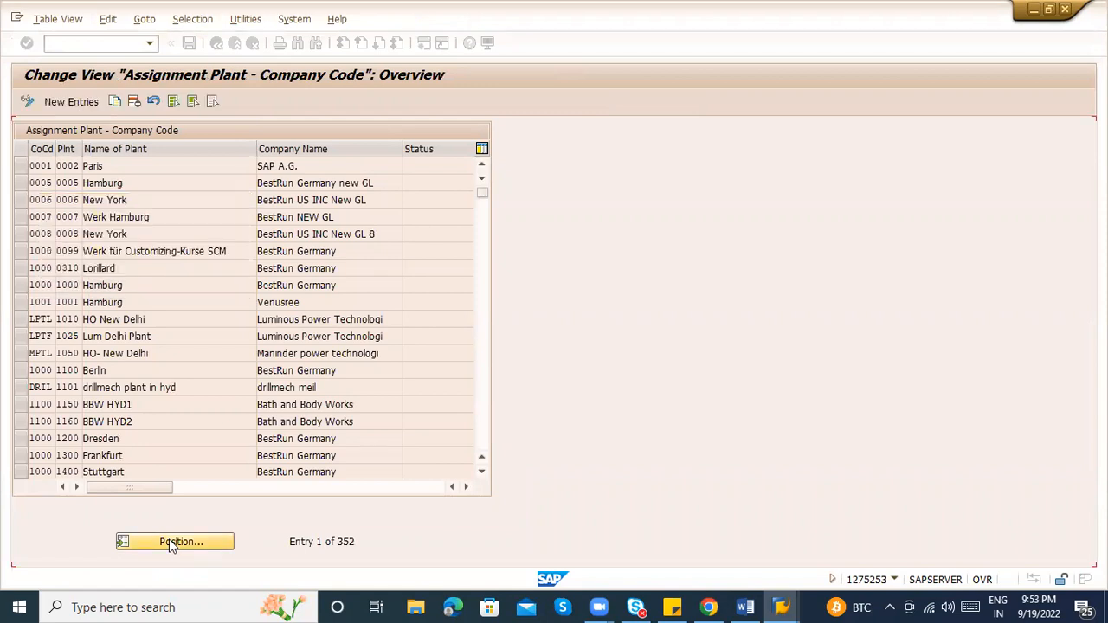
key("alt+Tab")
key("alt+Tab")
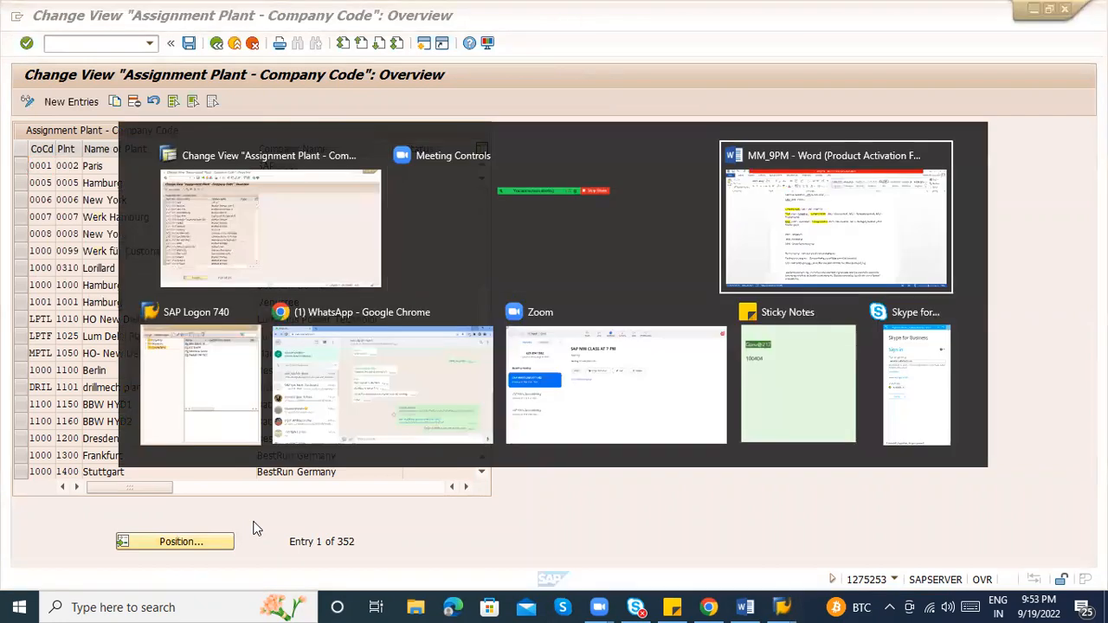
key("alt+Tab")
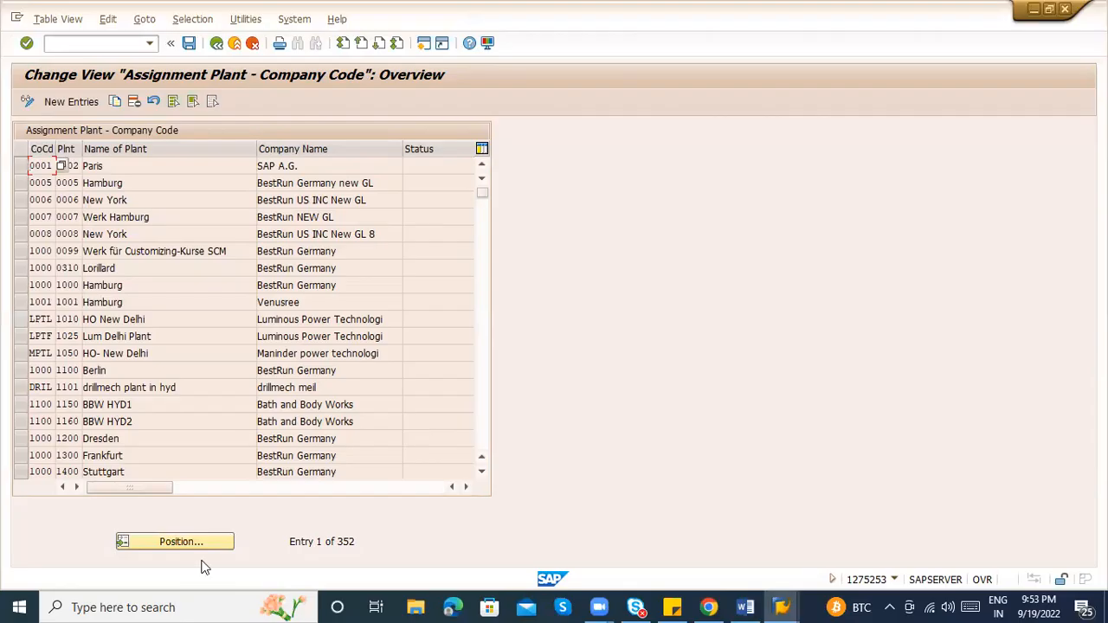
left_click(172, 541)
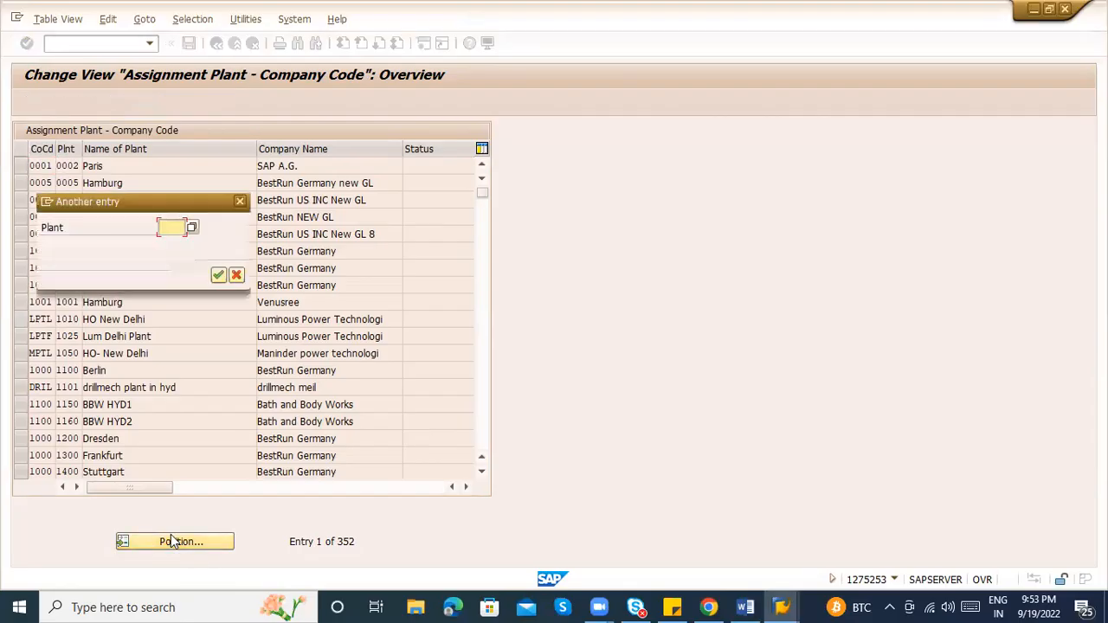
type("ZAB")
key("Return")
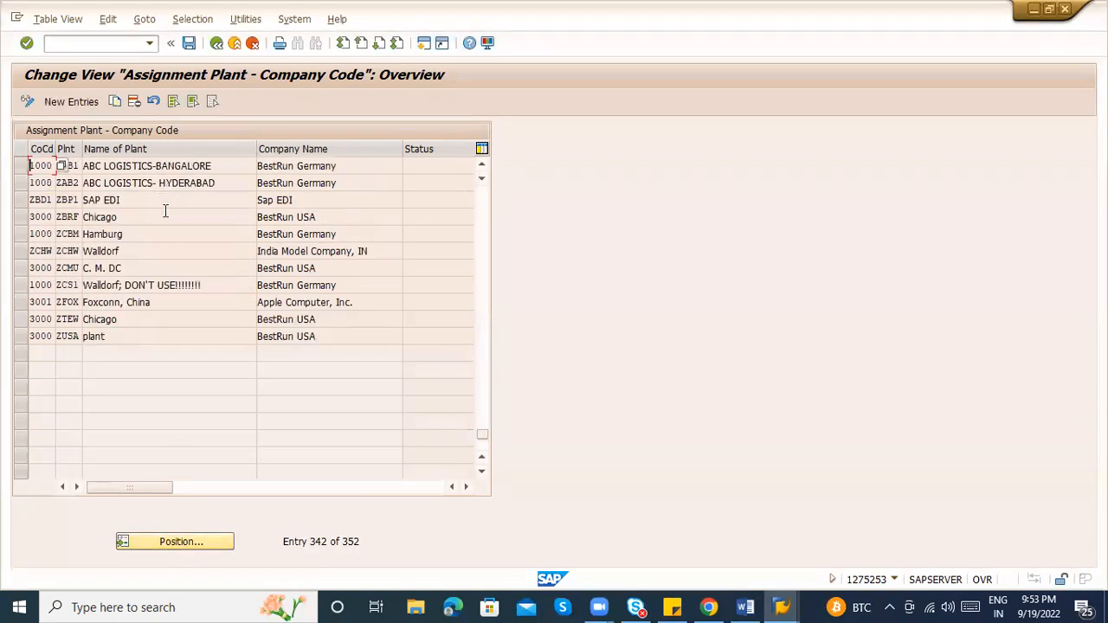
Delete the ZAB1 BANGALORE and ZAB2 HYDERABAD assignments and save to the customizing request
left_click(133, 176)
left_click(97, 167)
left_click(21, 166)
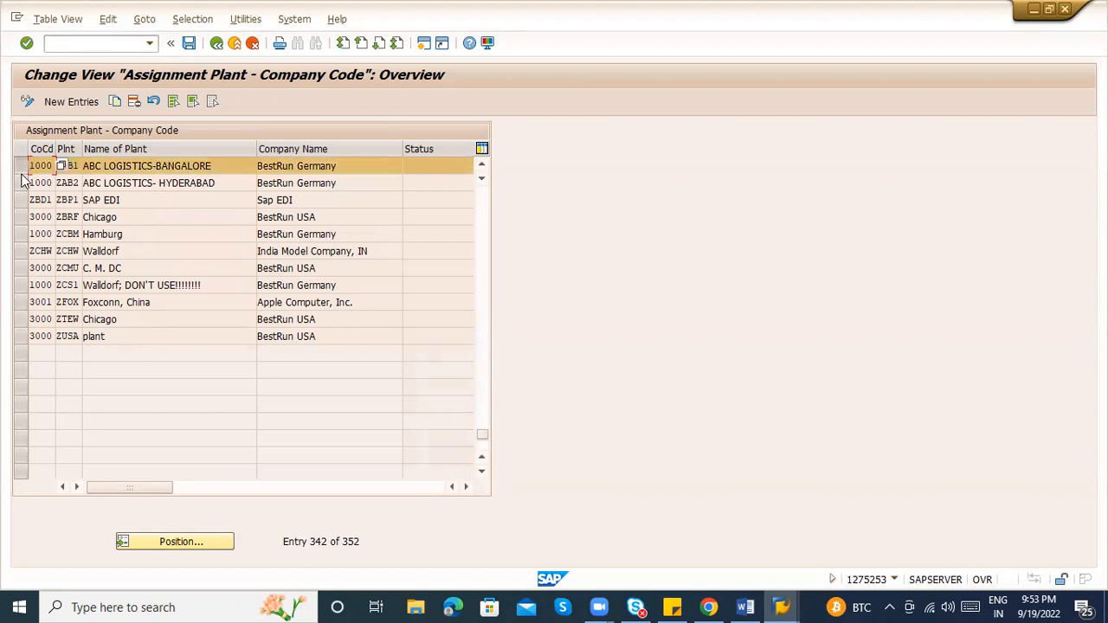
left_click(22, 182)
left_click(78, 165)
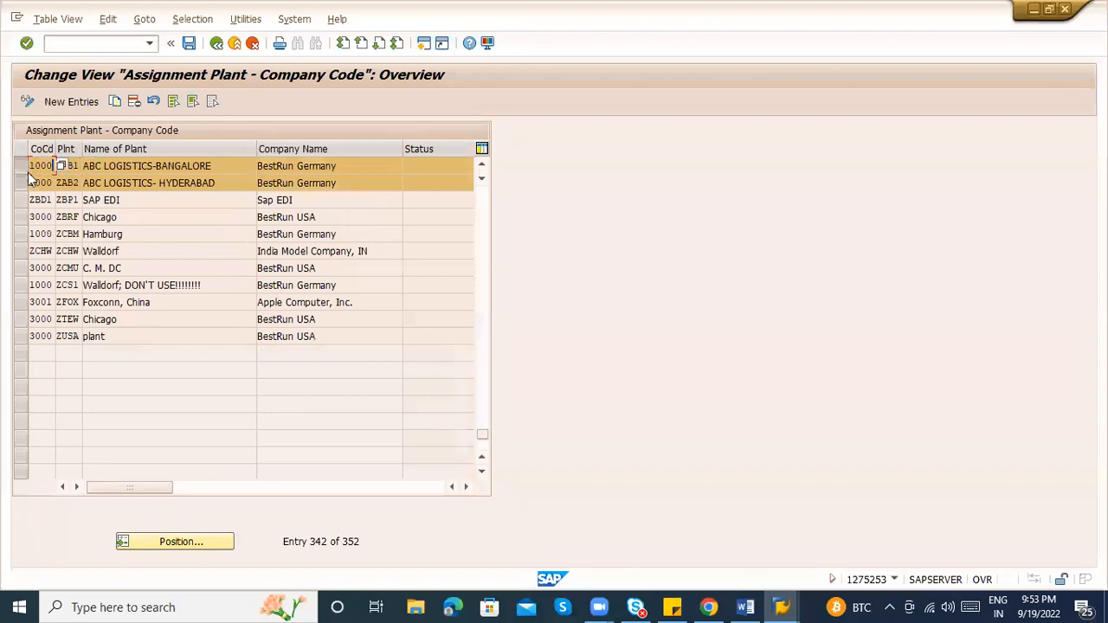
left_click(135, 104)
key("Return")
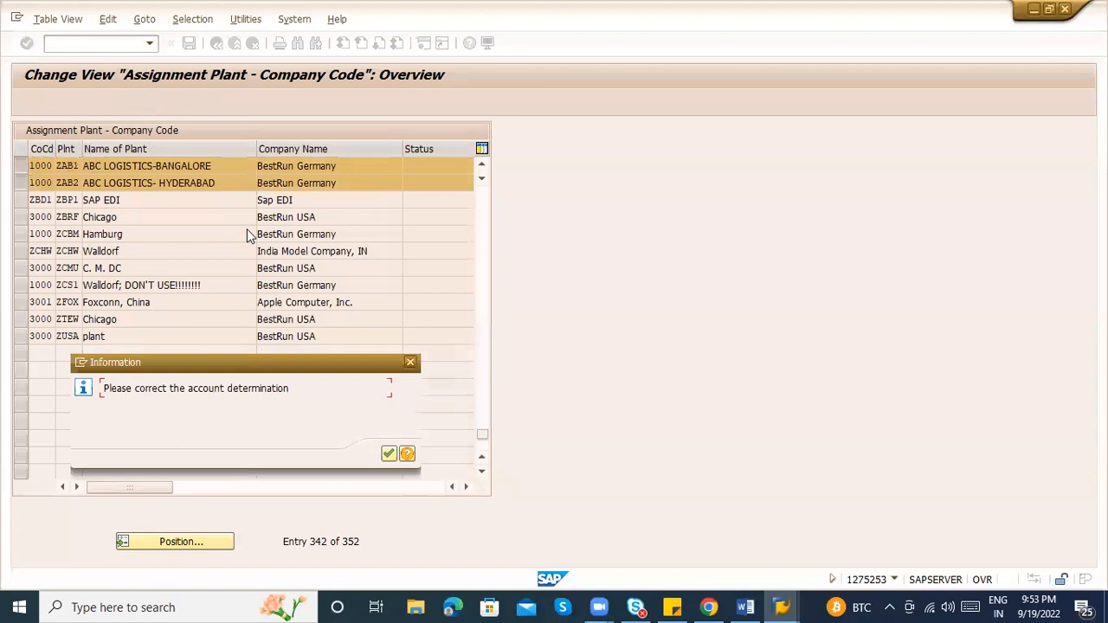
key("Return")
key("Return")
key("Return")
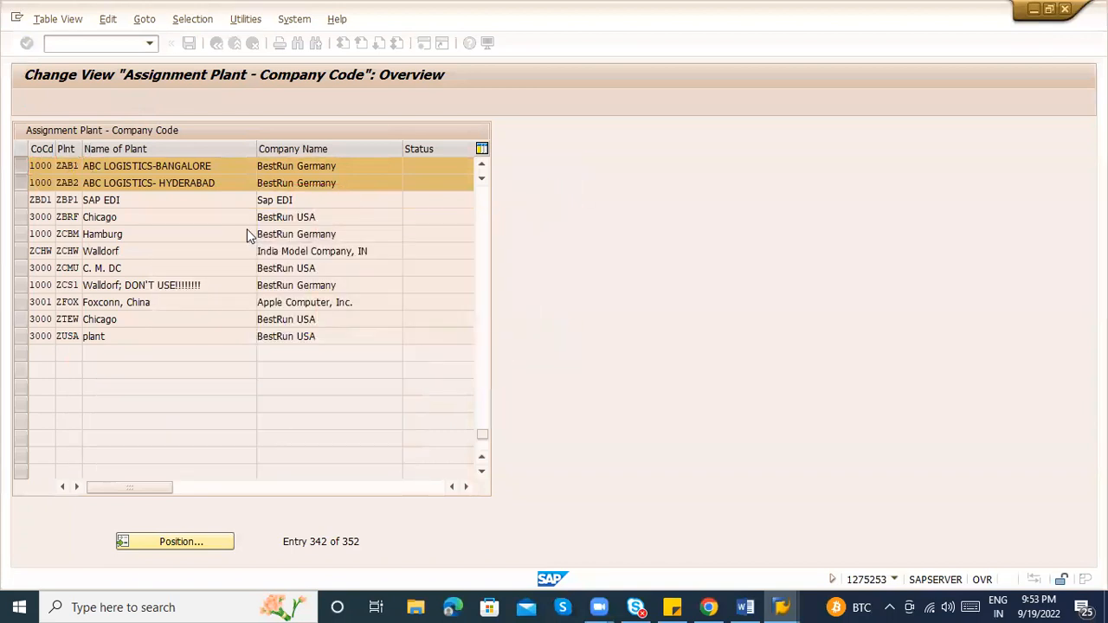
key("ctrl+s")
key("Return")
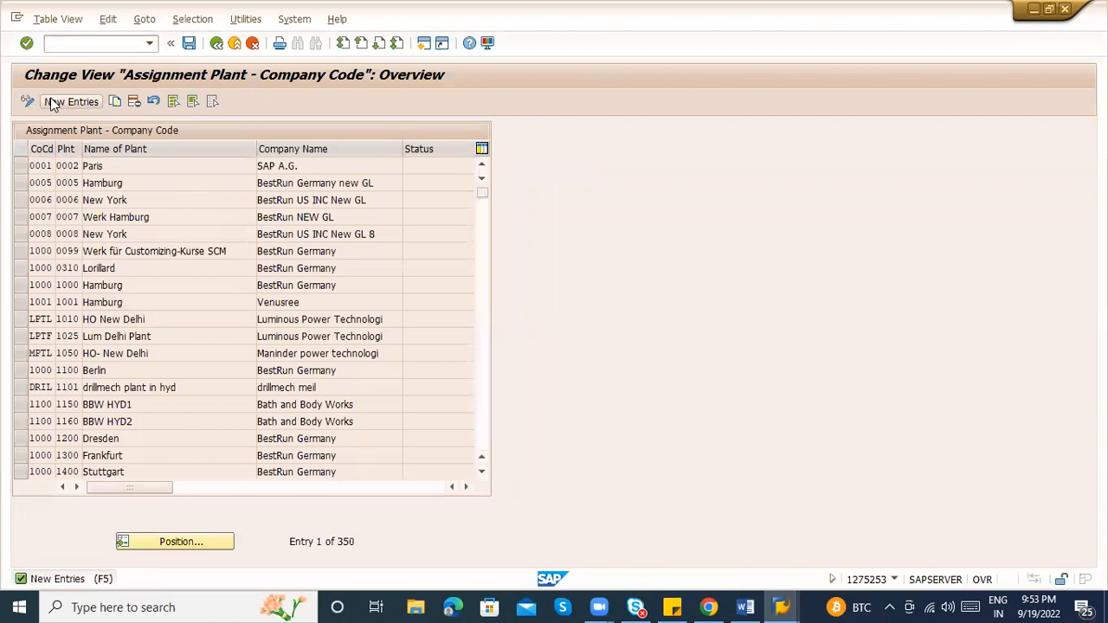
Enter new assignments of plants ZAB1 and ZAB2 to company code ZABC
left_click(50, 100)
type("Z")
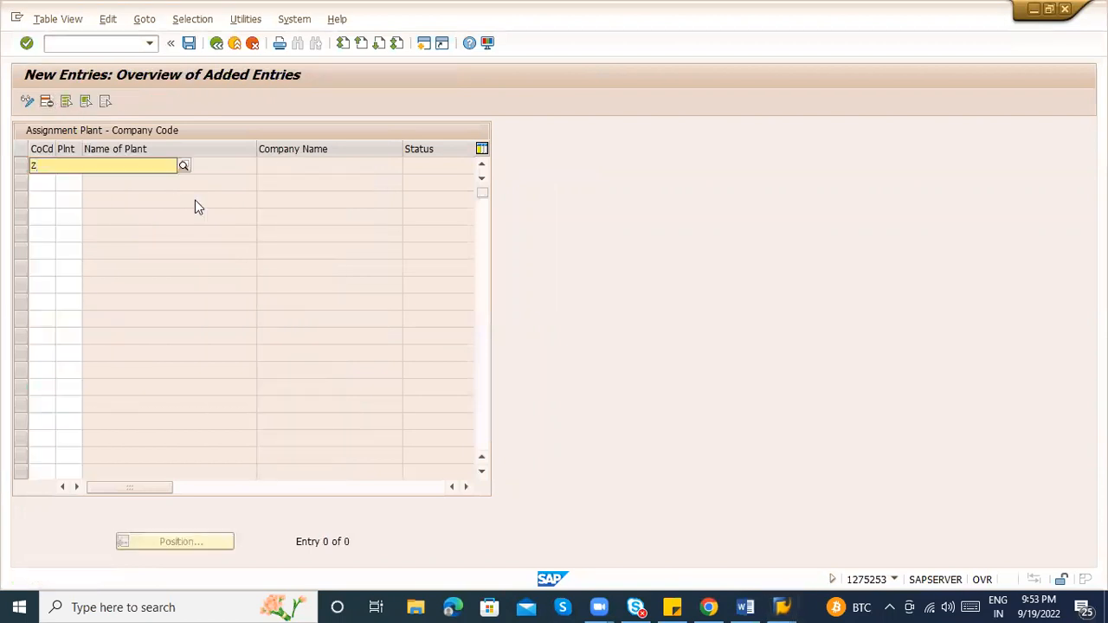
type("AB")
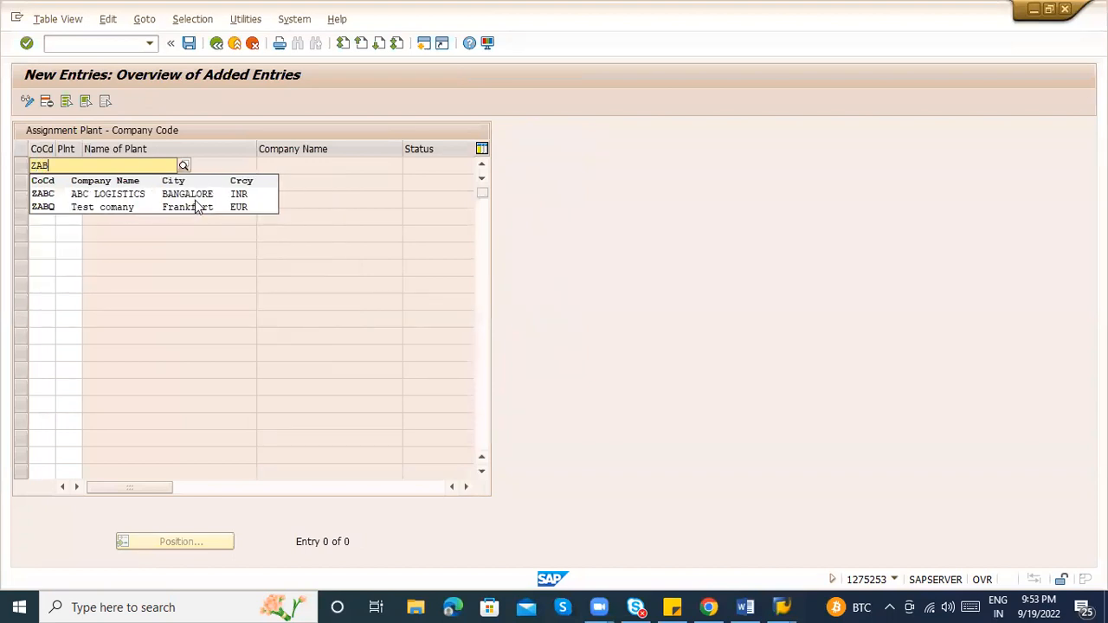
left_click(196, 196)
type("ZAB1")
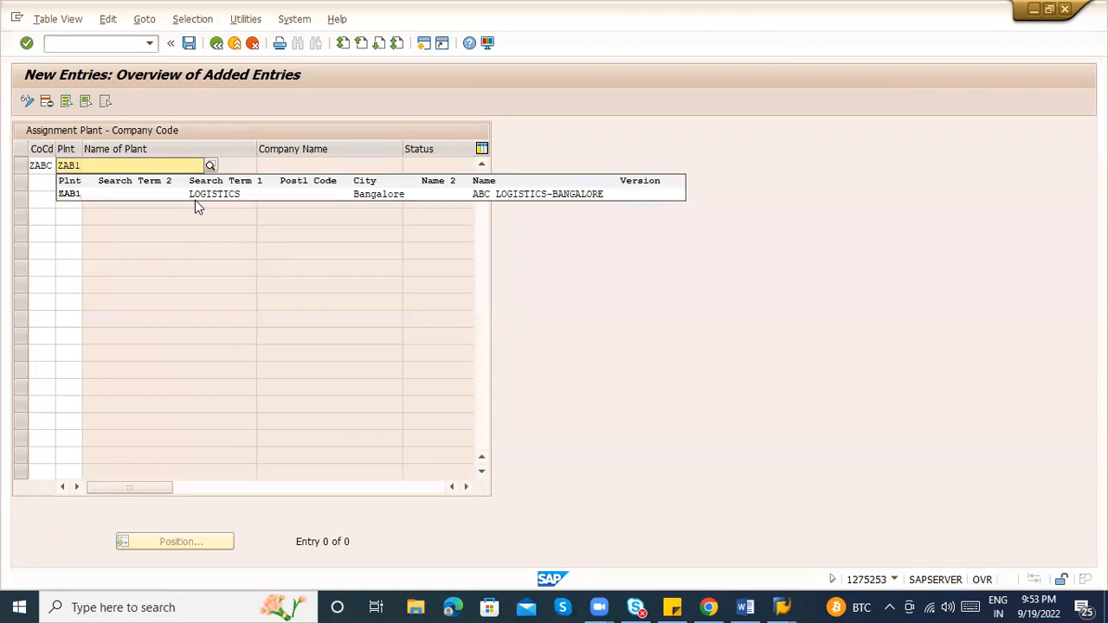
left_click(195, 200)
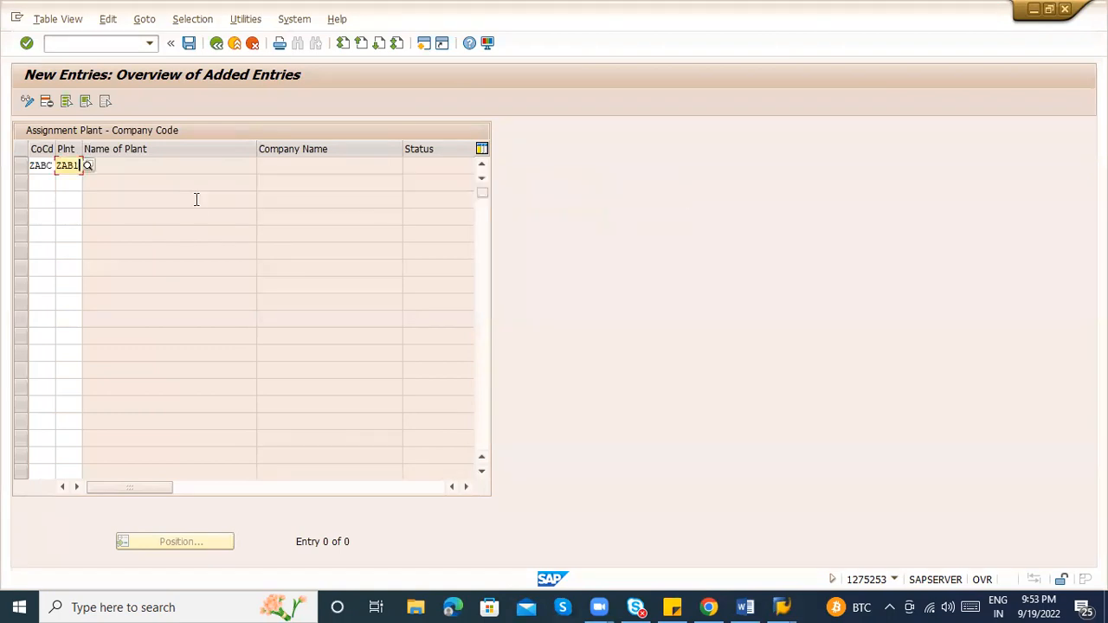
type("ZABC")
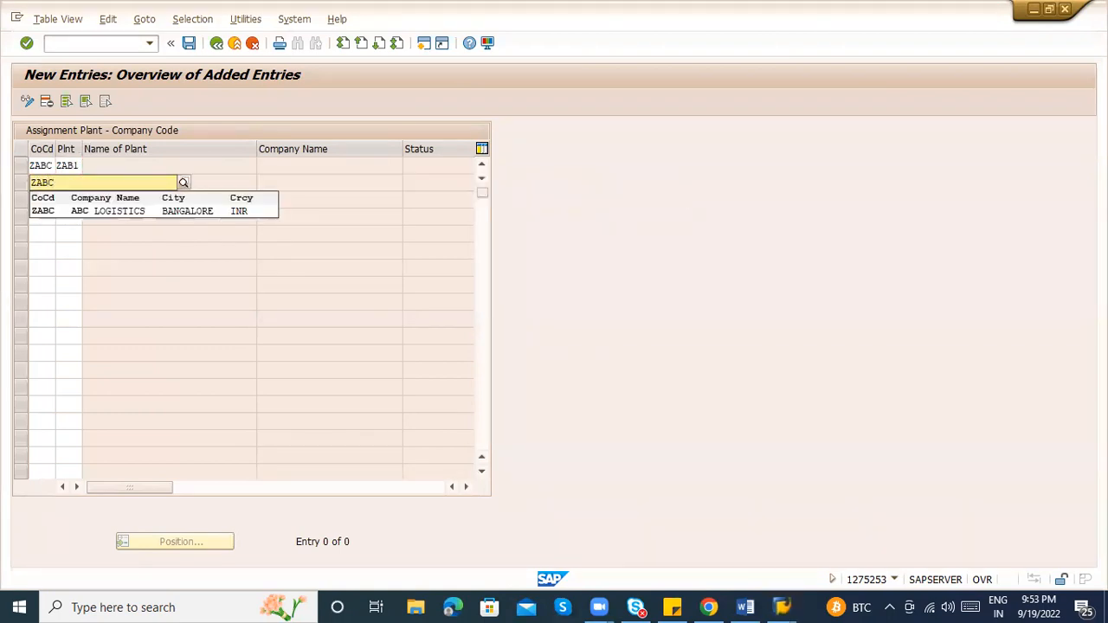
key("Tab")
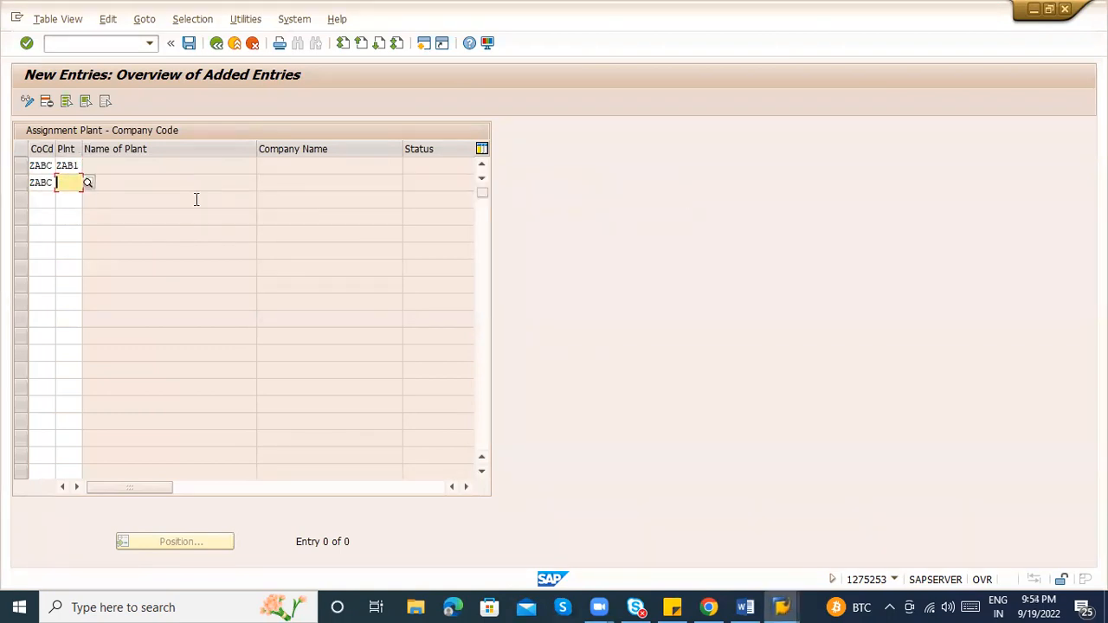
type("ZAB2")
key("Return")
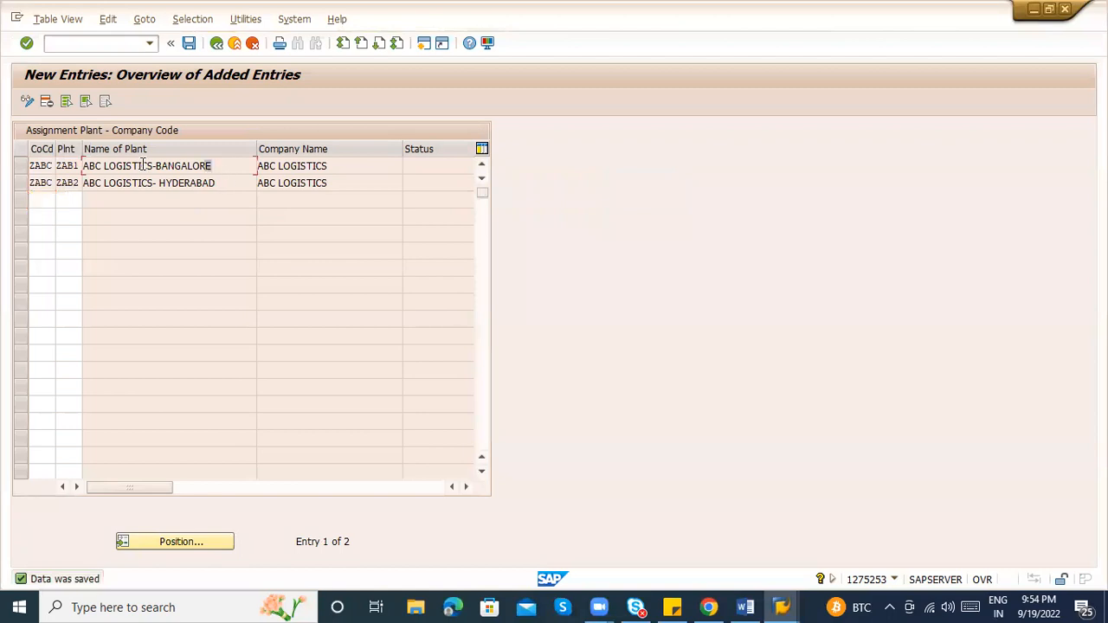
Review the filled-in ABC LOGISTICS plant and company names and save the assignments
left_click_drag(208, 166, 87, 169)
left_click_drag(218, 183, 76, 184)
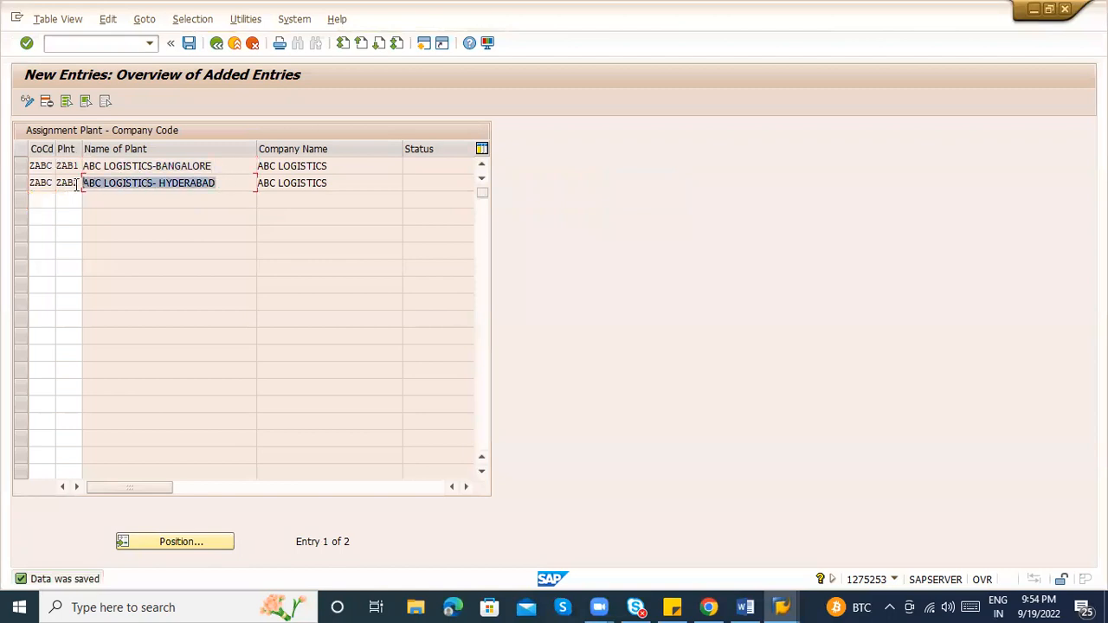
left_click(61, 166)
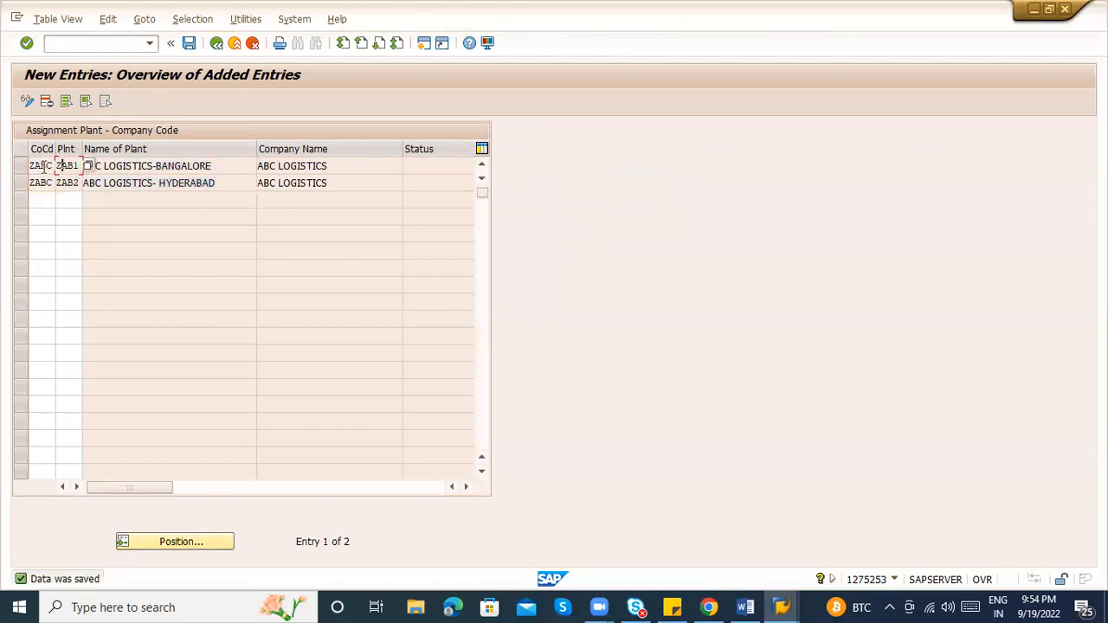
left_click(272, 166)
key("ctrl+s")
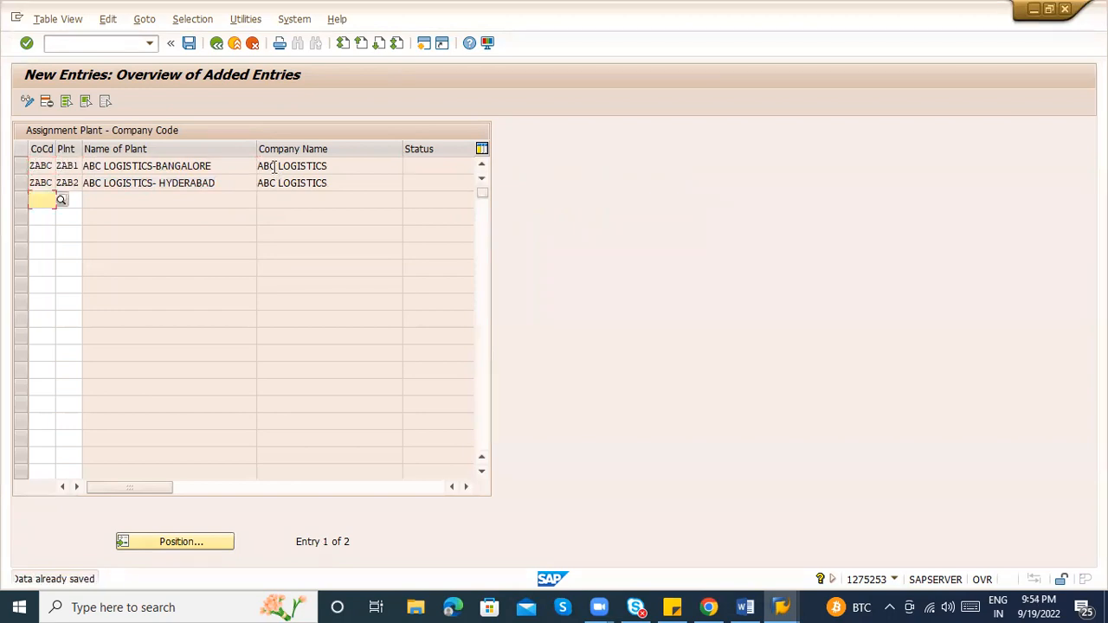
left_click(212, 44)
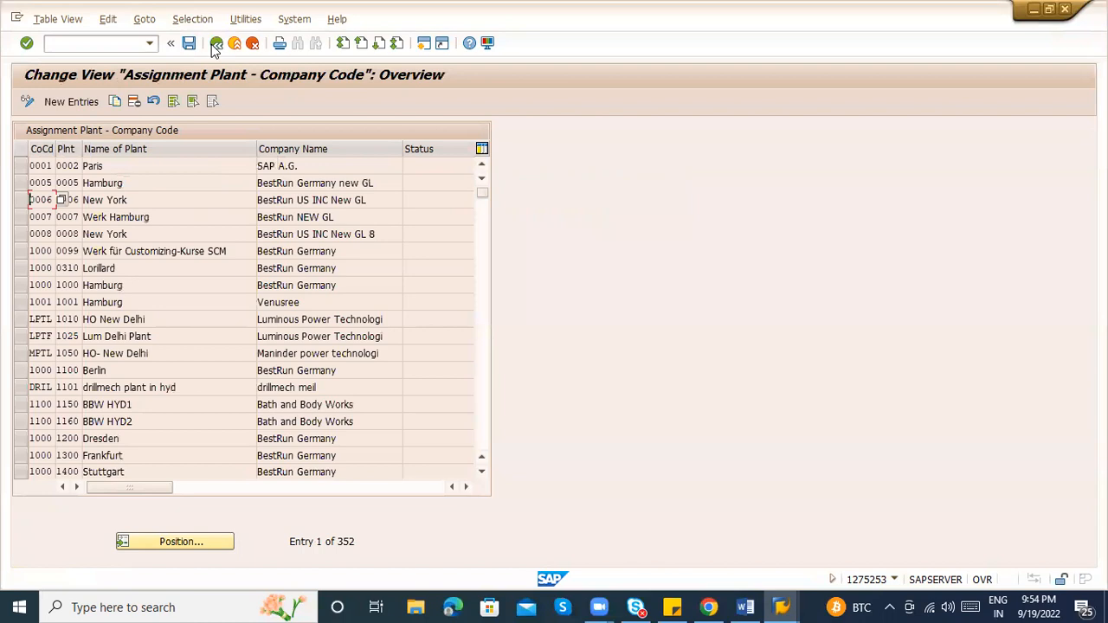
Back in the IMG tree, expand Materials Management under Assignment
left_click(215, 43)
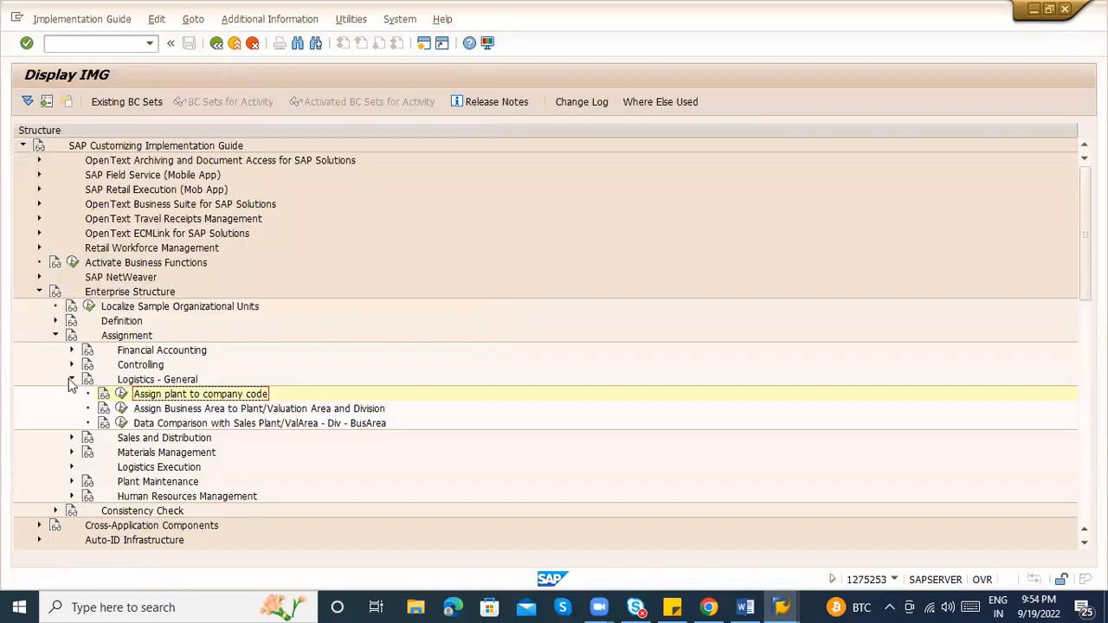
left_click(72, 381)
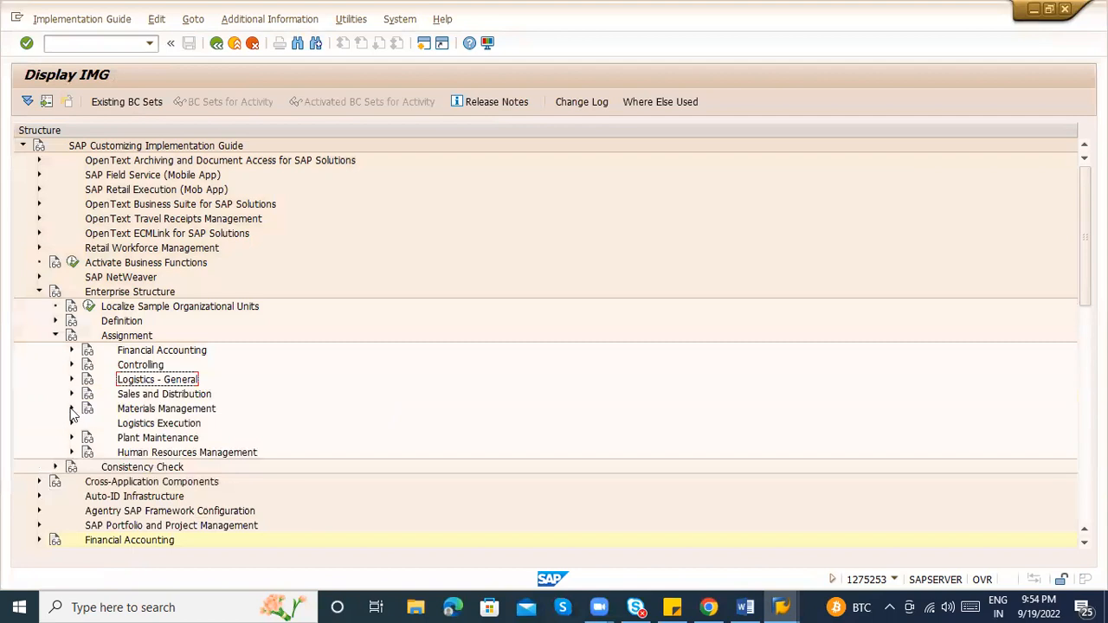
left_click(71, 409)
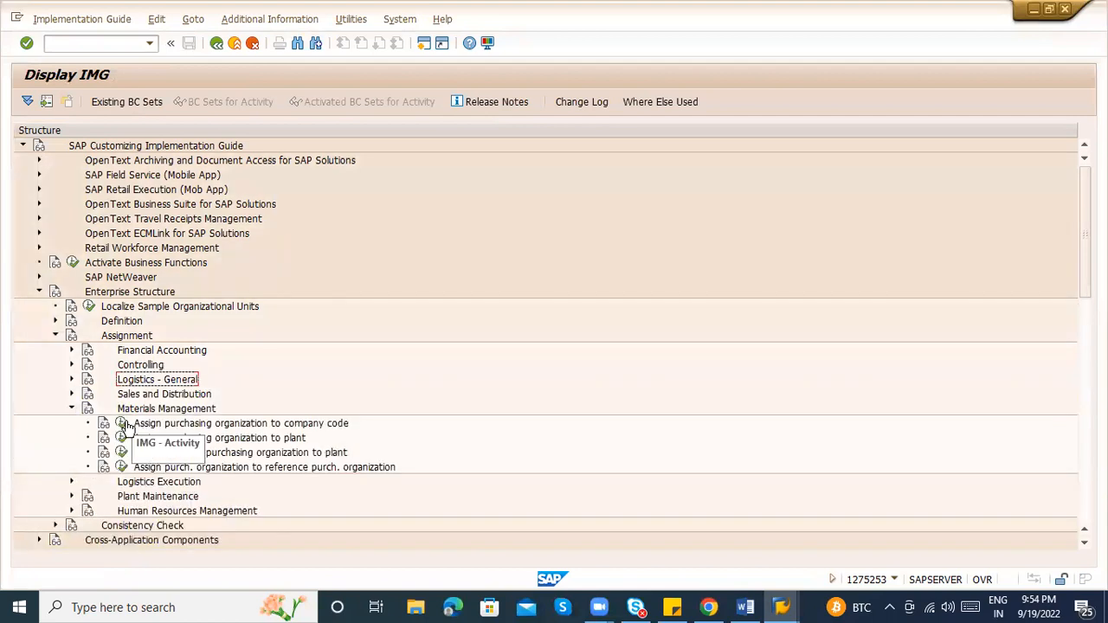
Point out the Assign purchasing organization to plant and to company code activities
left_click(296, 439)
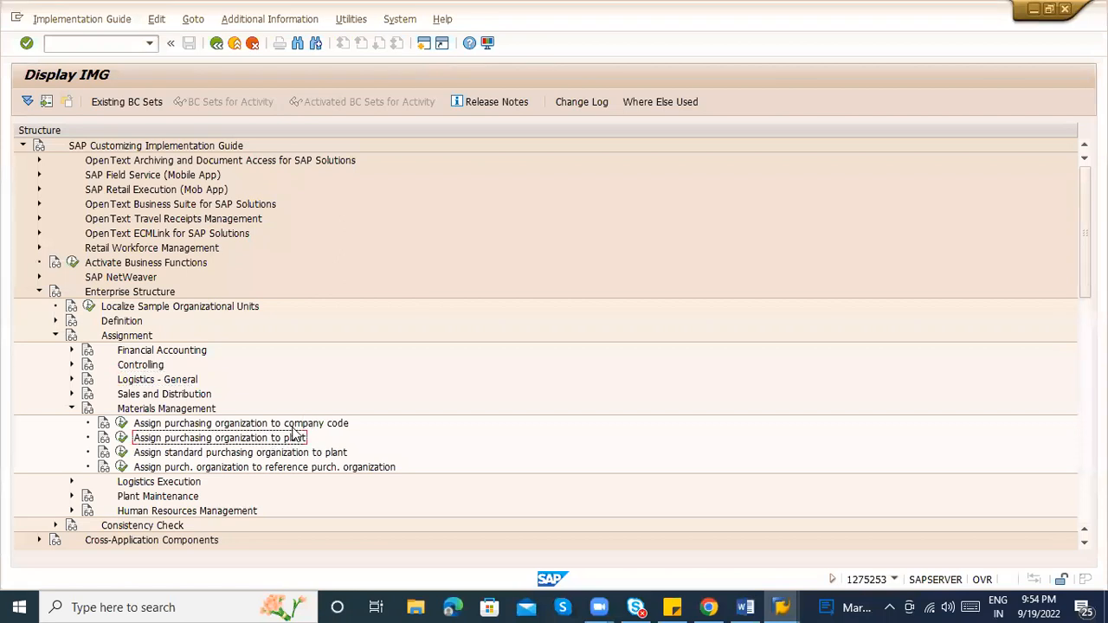
left_click(293, 425)
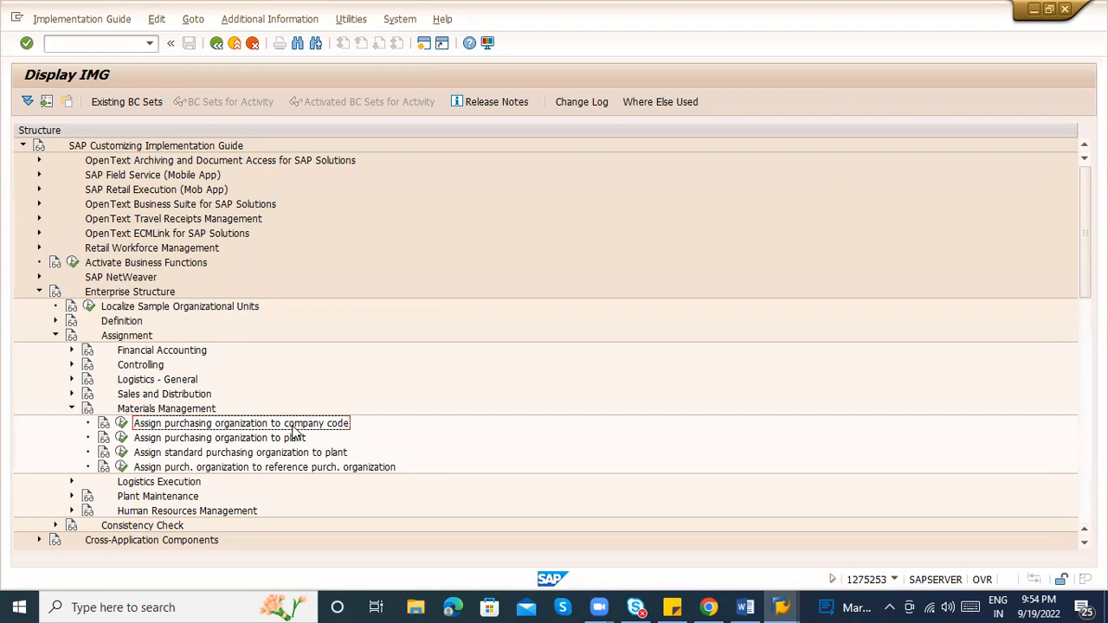
left_click(225, 442)
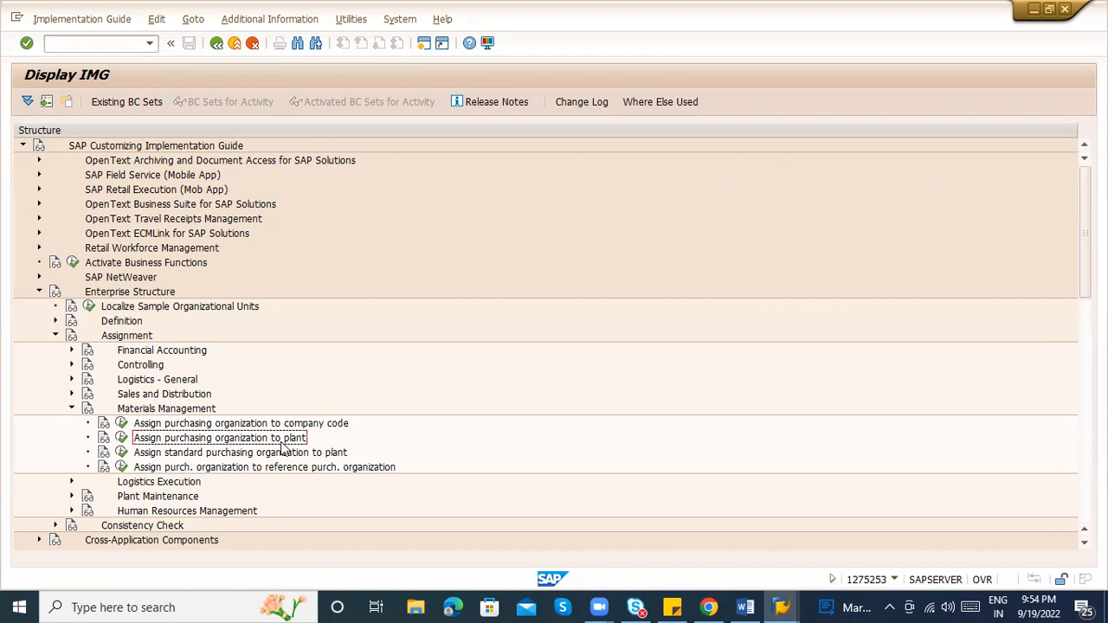
left_click(326, 424)
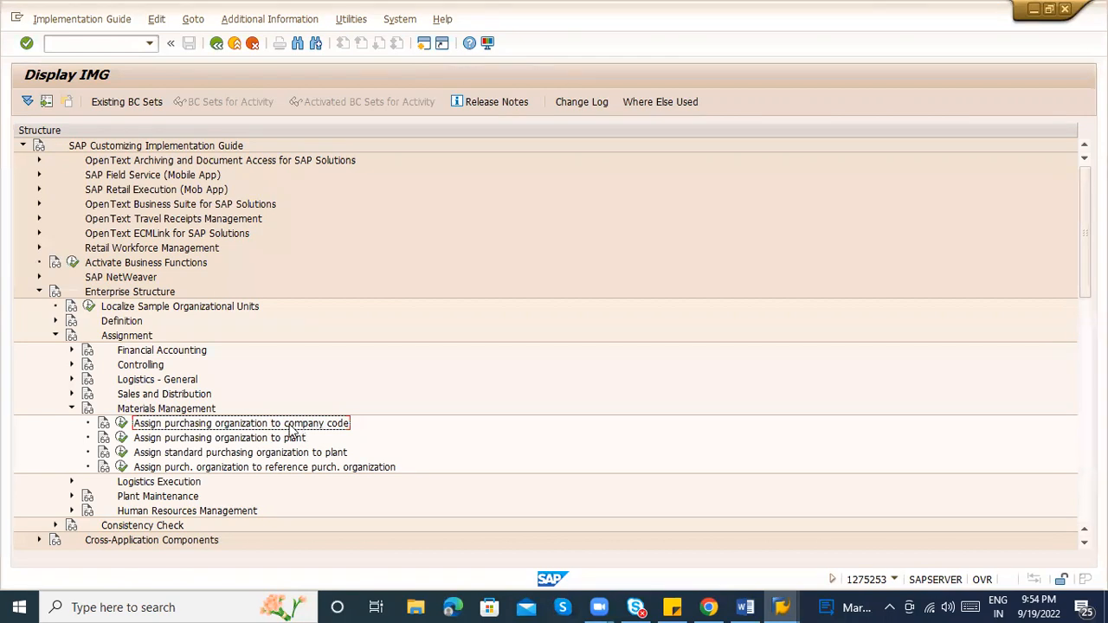
Run the Assign purchasing organization to plant activity from the Materials Management assignments
left_click(208, 439)
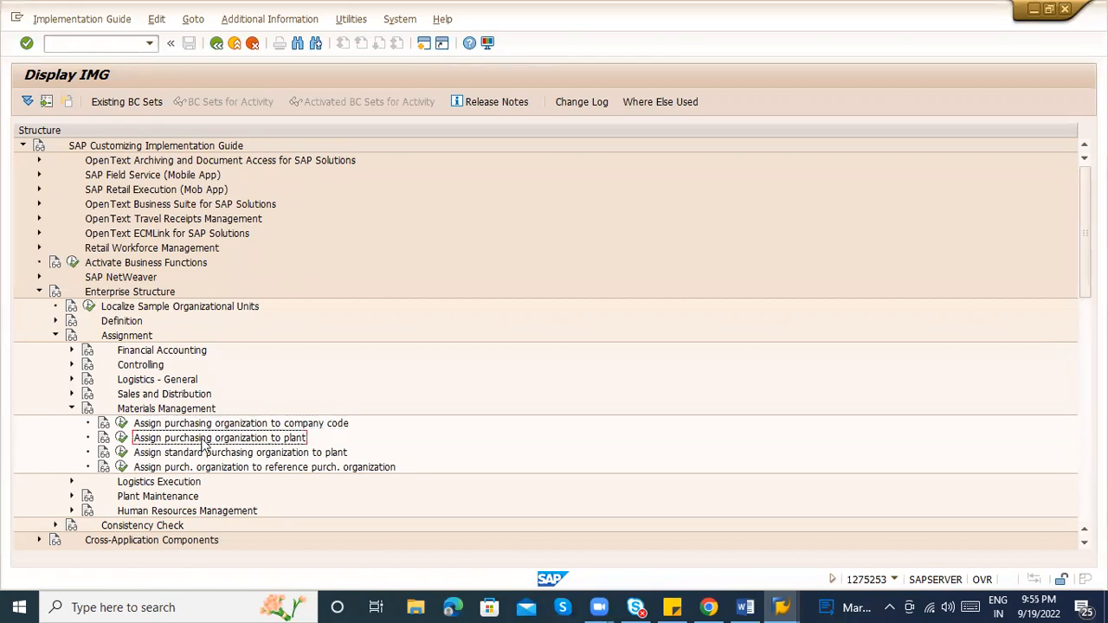
left_click(742, 605)
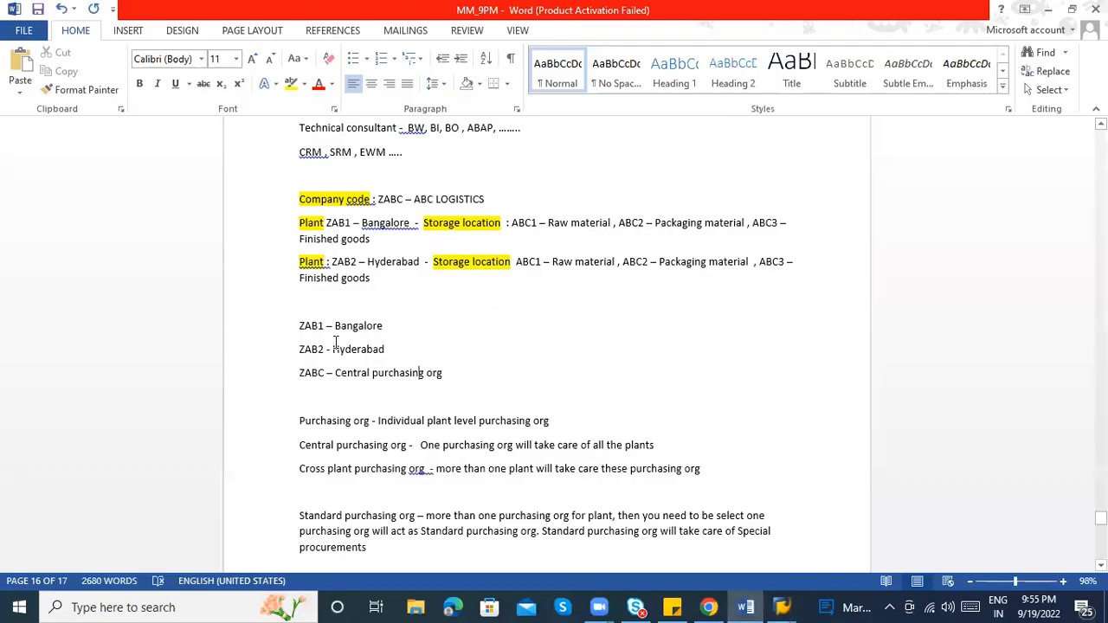
key("alt+Tab")
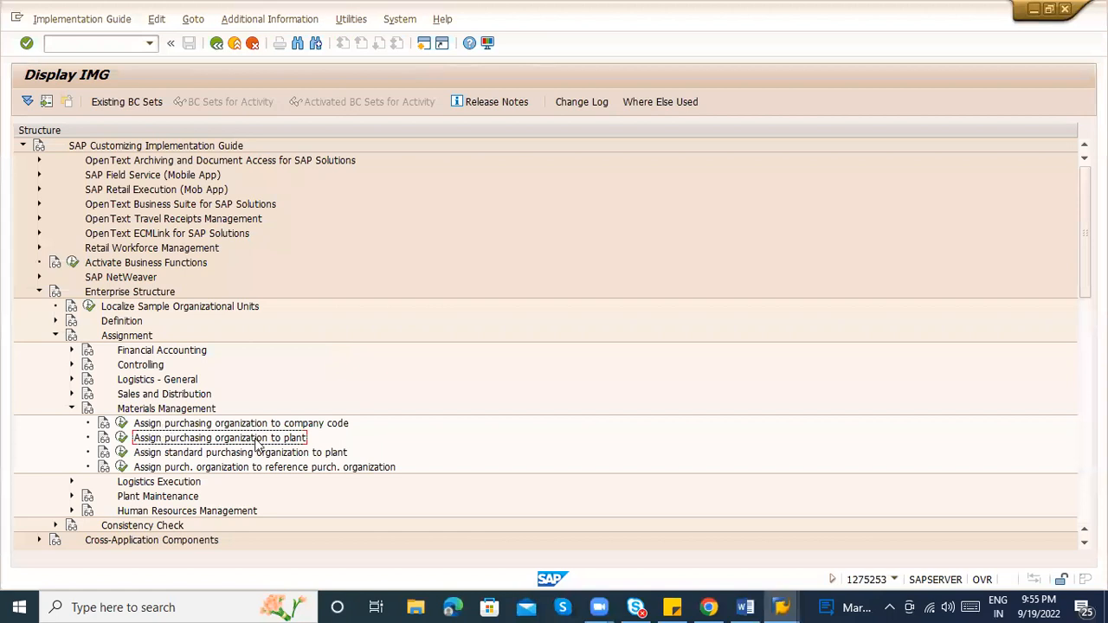
left_click(122, 437)
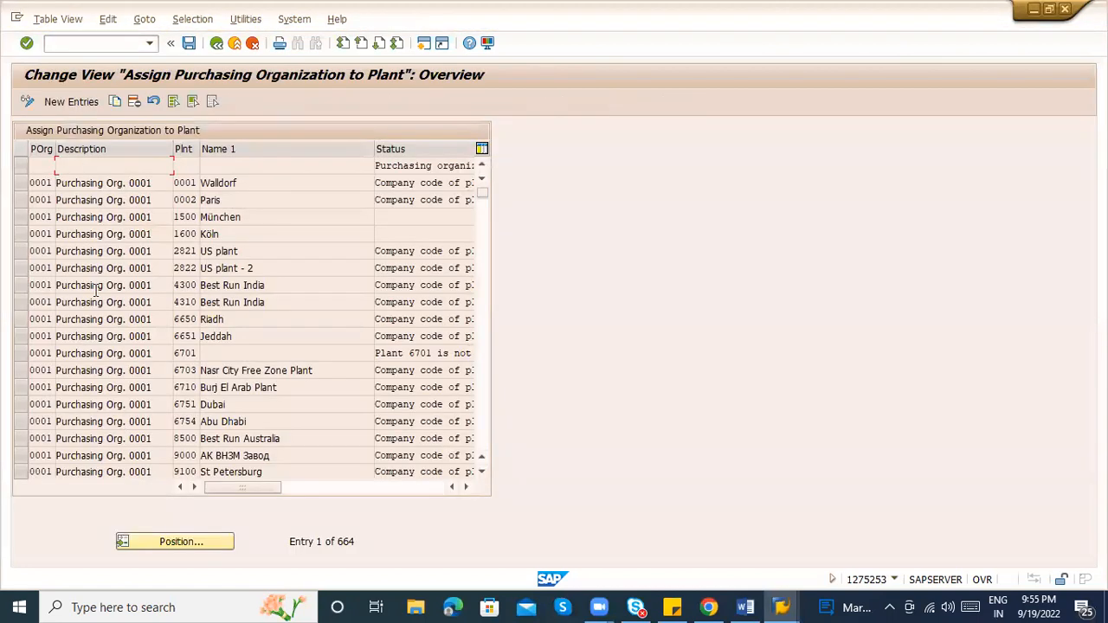
Position the assignment table at purchasing organization ABC1 and check the Word notes
left_click(188, 545)
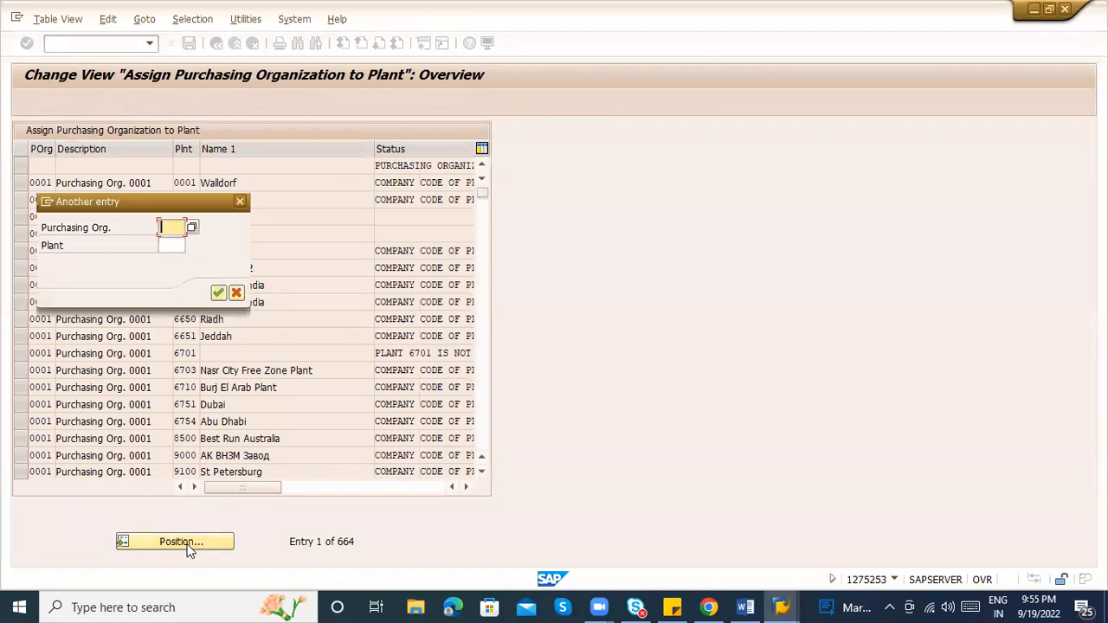
type("ABC1")
key("Return")
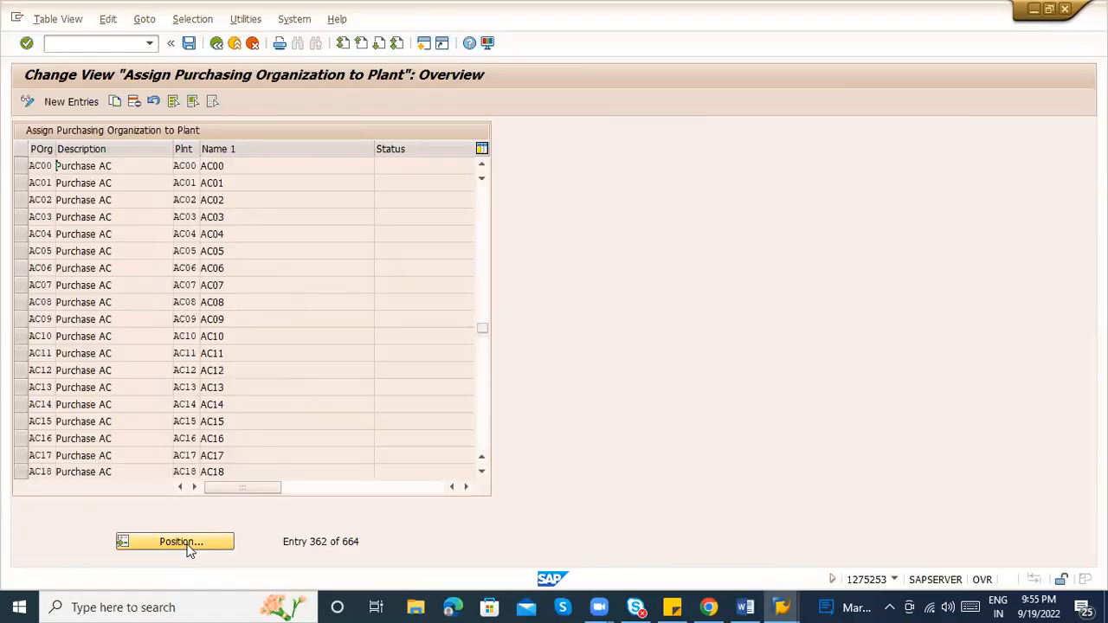
key("alt+Tab")
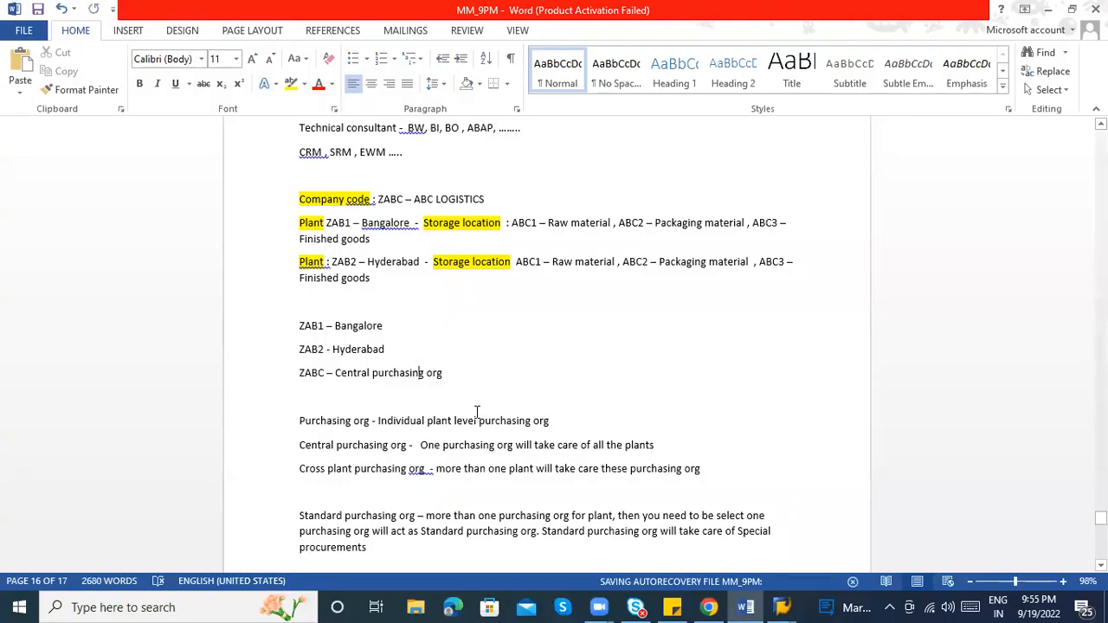
key("alt+Tab")
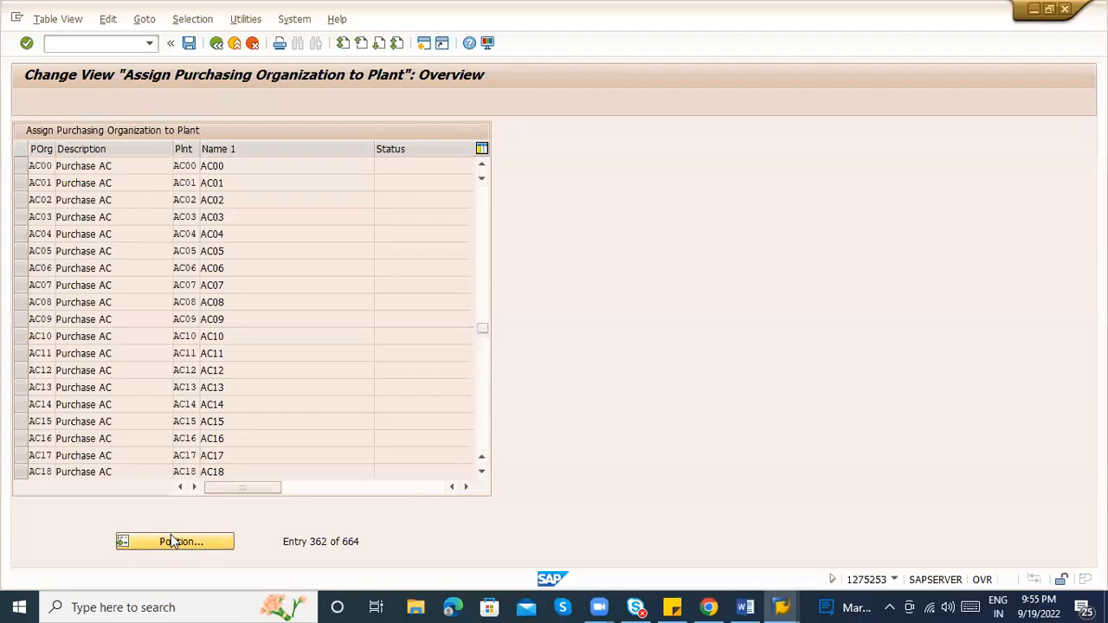
Reposition the table at purchasing organization ZAB1 and start new entries
left_click(171, 541)
type("ZAB1")
key("Return")
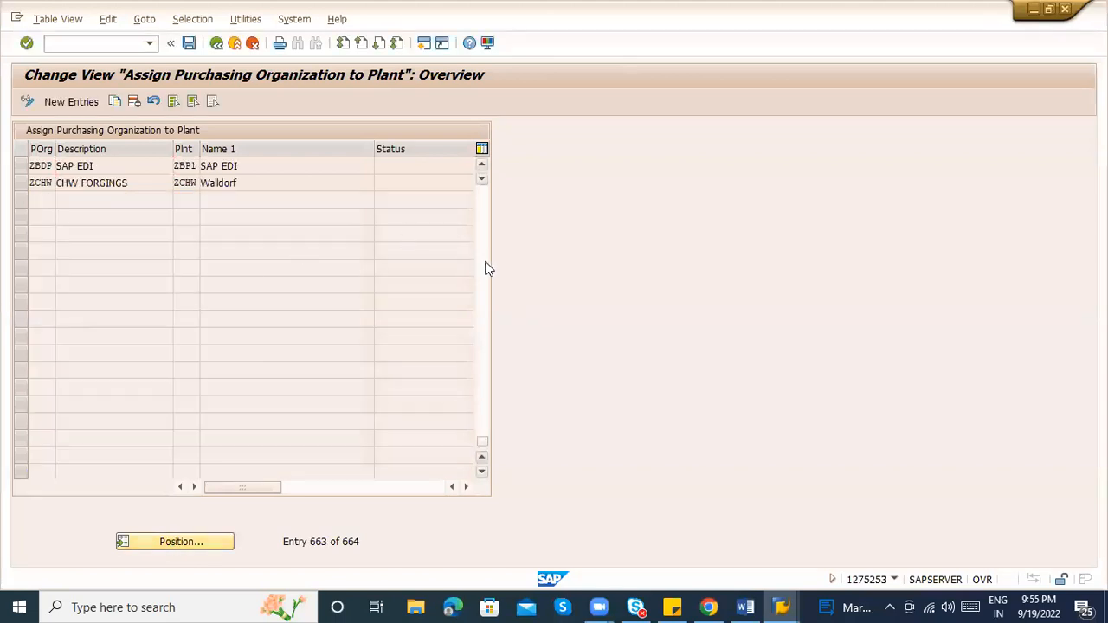
scroll(487, 268, "up", 5)
left_click(71, 103)
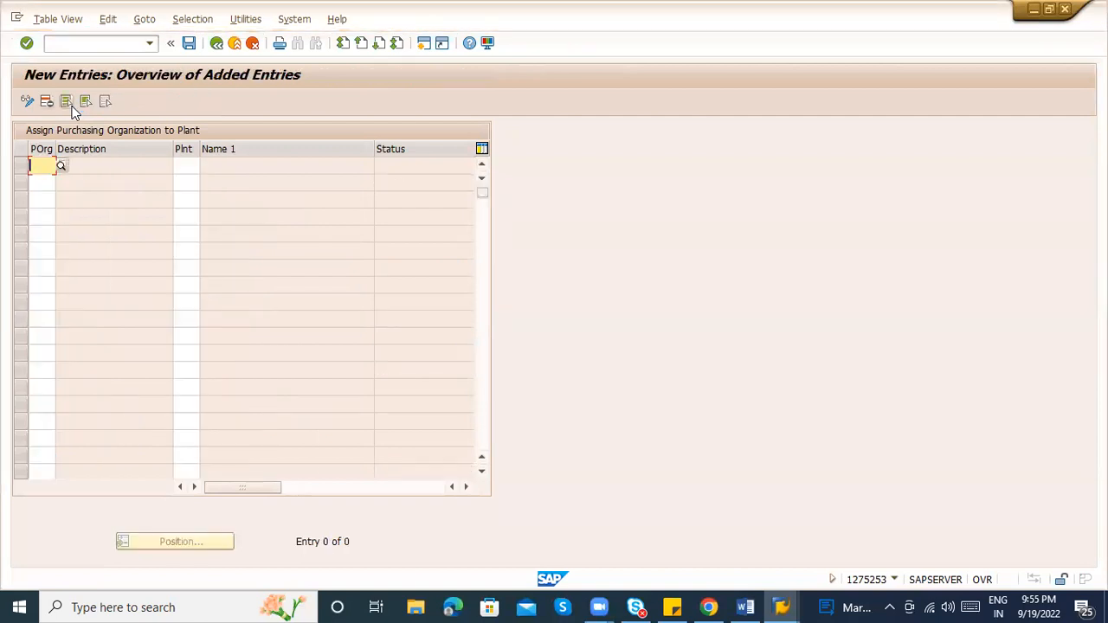
Enter the first two pairs: purchasing org ZAB1 to plant ZAB1 and ZAB2 to plant ZAB2
type("ZAB")
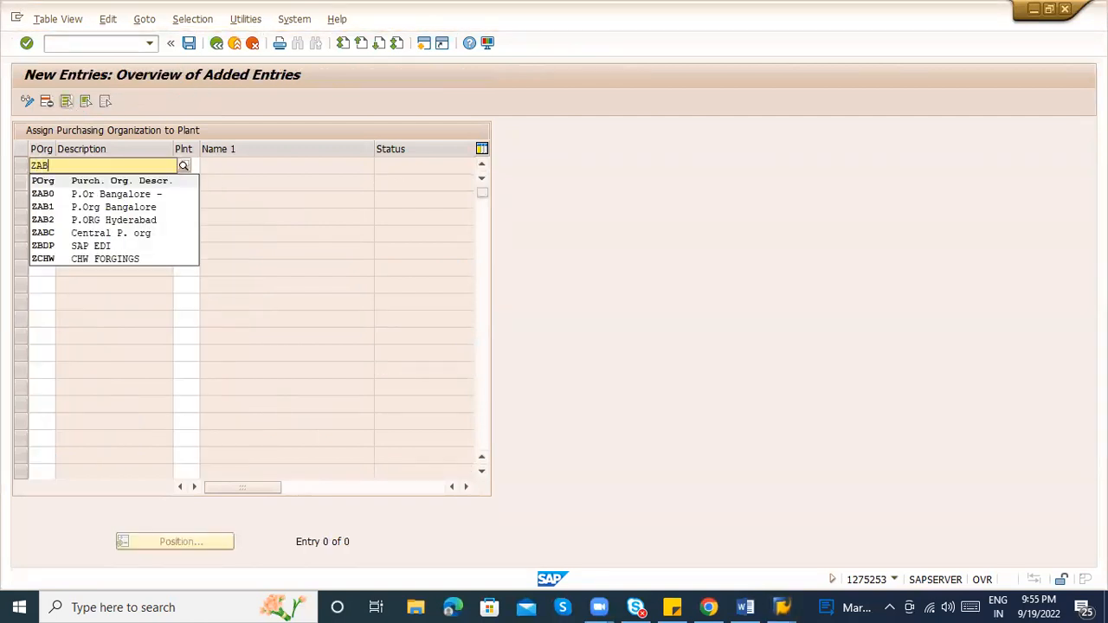
type("1")
key("Tab")
type("ZA")
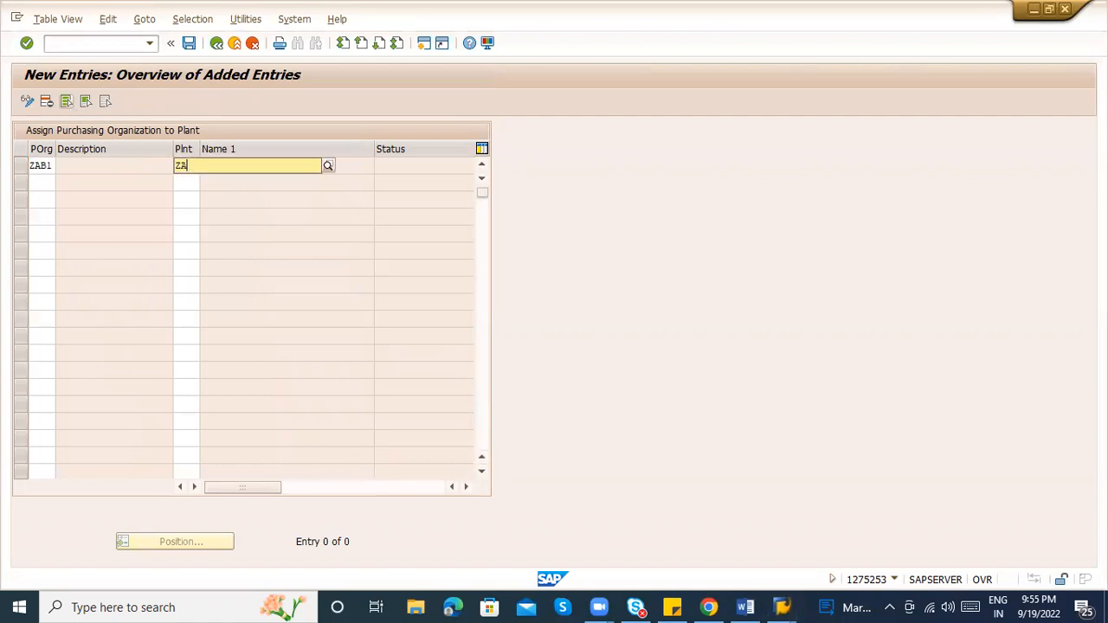
type("B1")
key("Return")
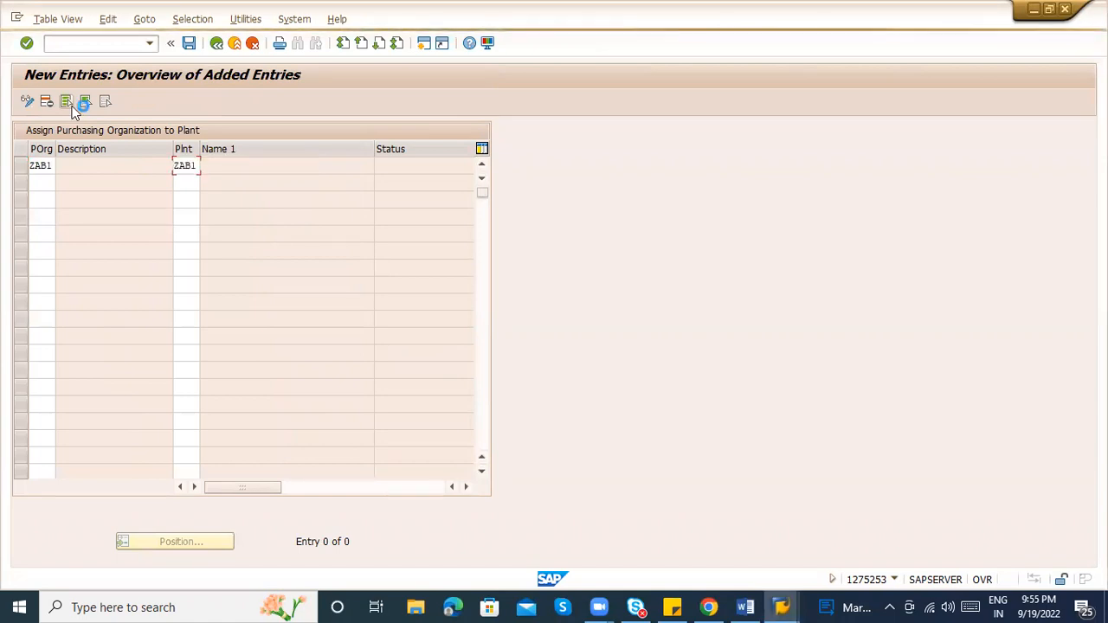
type("ZA")
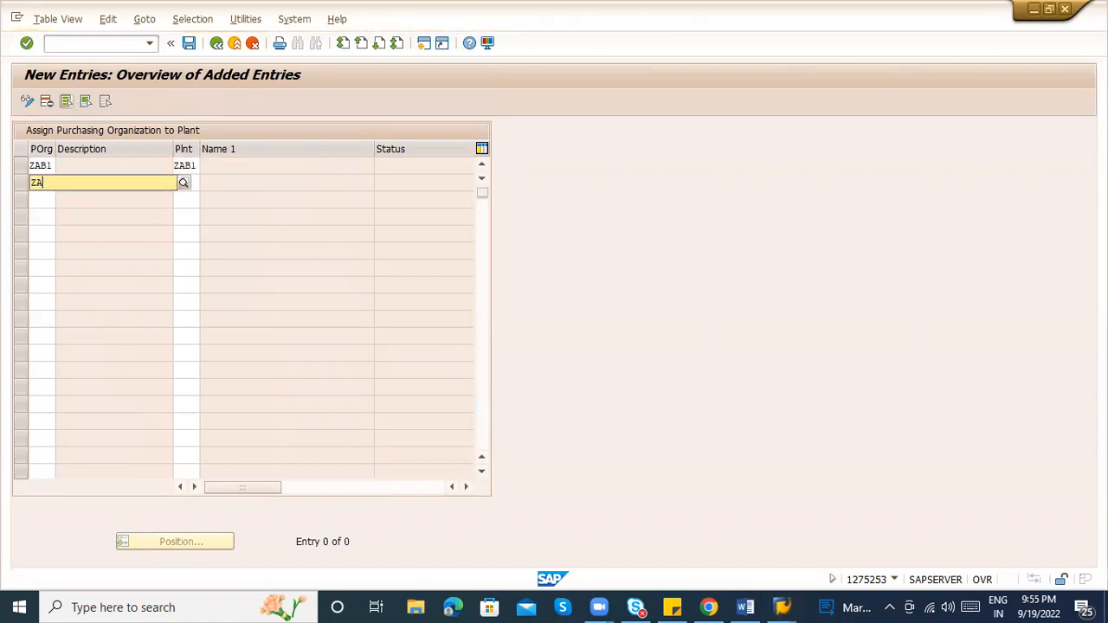
key("Return")
key("Tab")
key("shift+Tab")
type("ZAB")
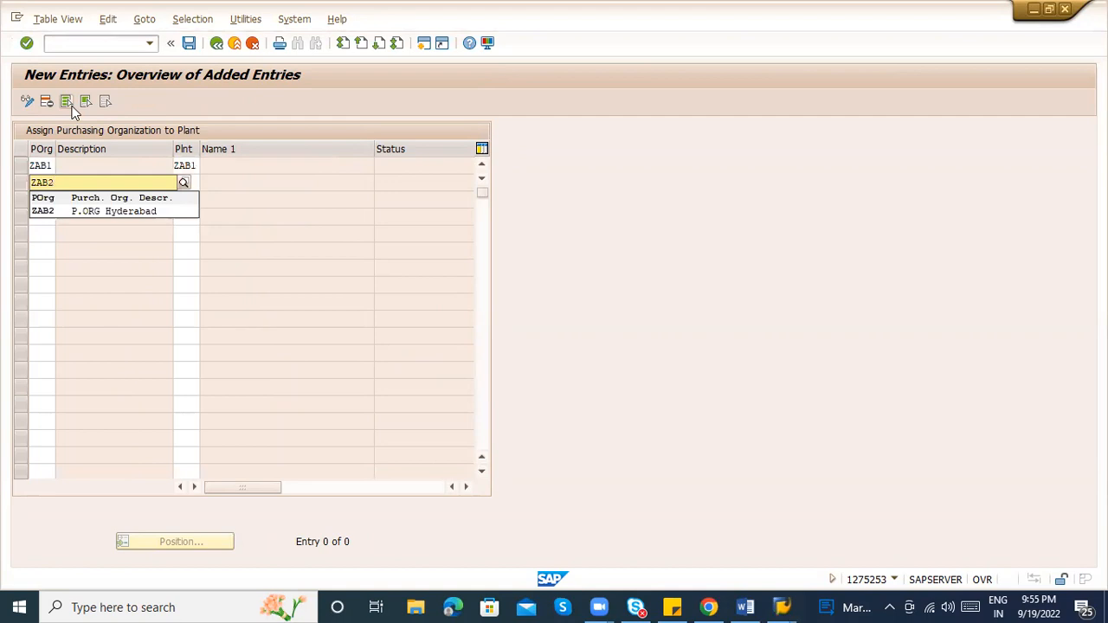
key("Tab")
type("ZA")
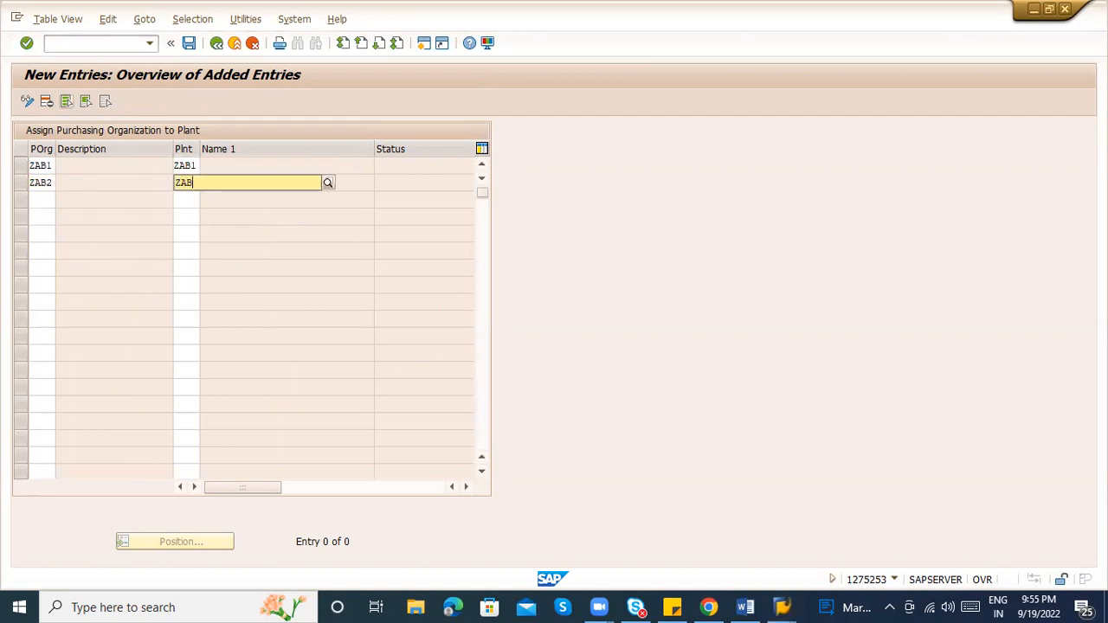
key("Tab")
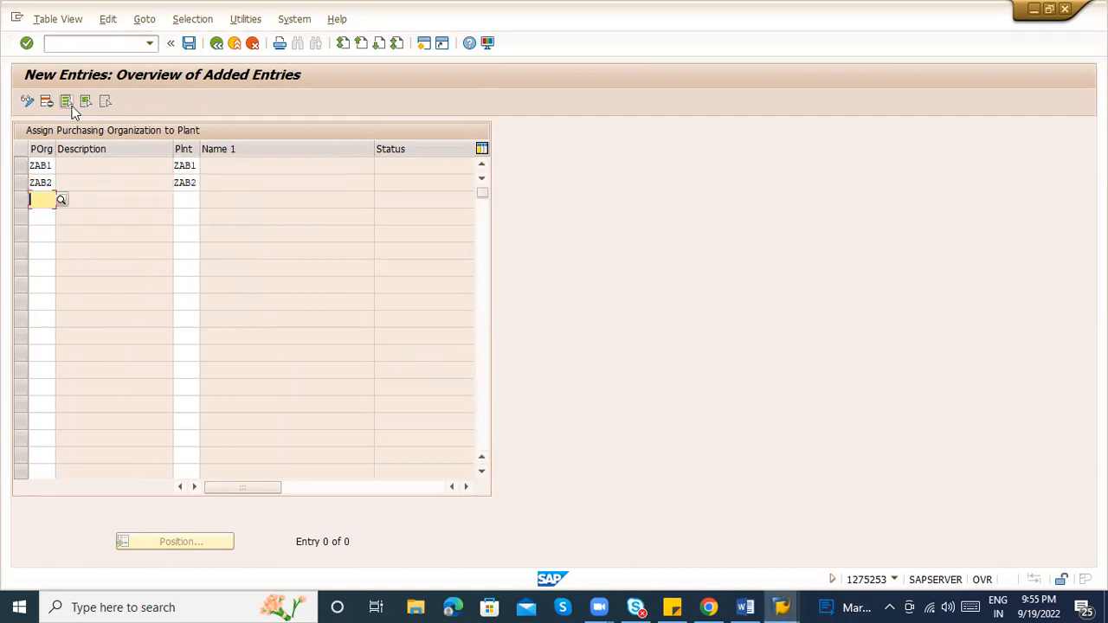
Add purchasing org ZAB0 to plant ZAB1, confirm the three rows, and return to the overview
type("ZB")
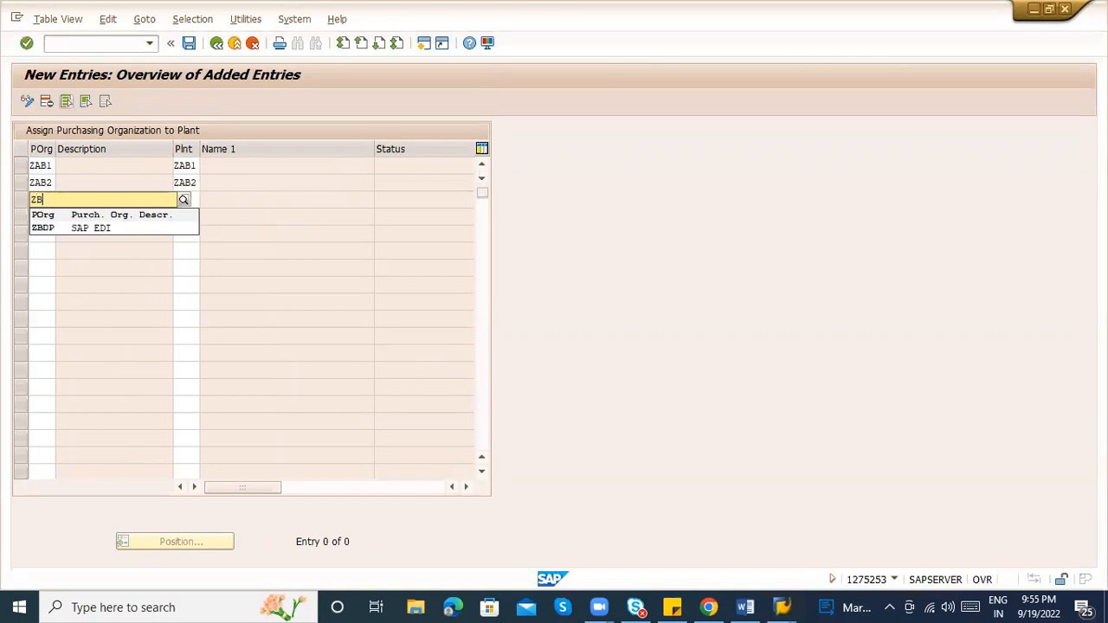
type("B")
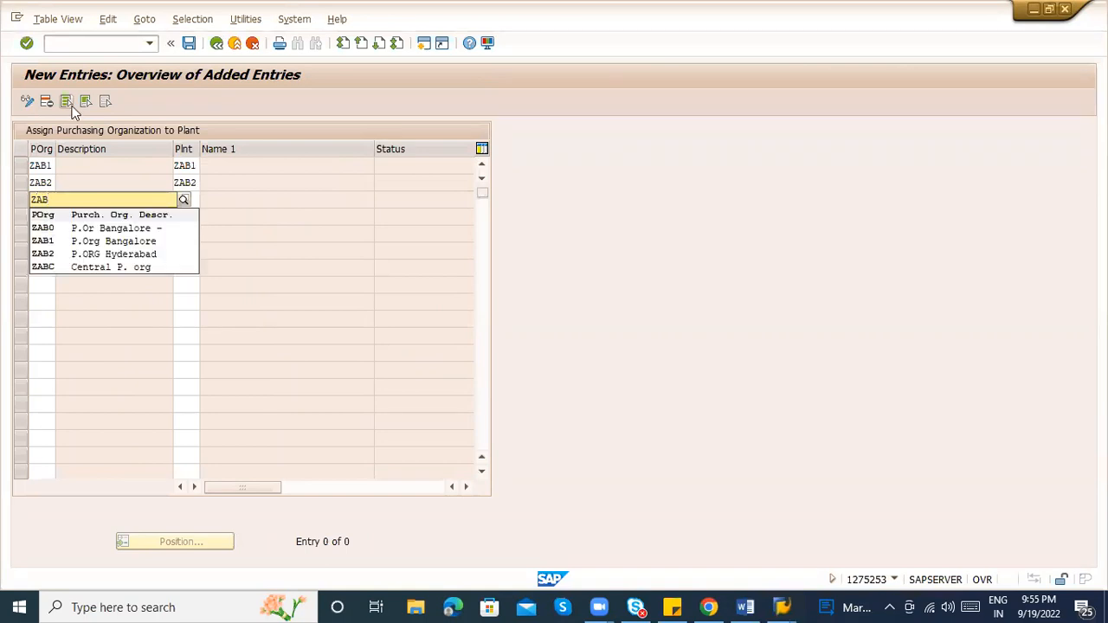
type("0")
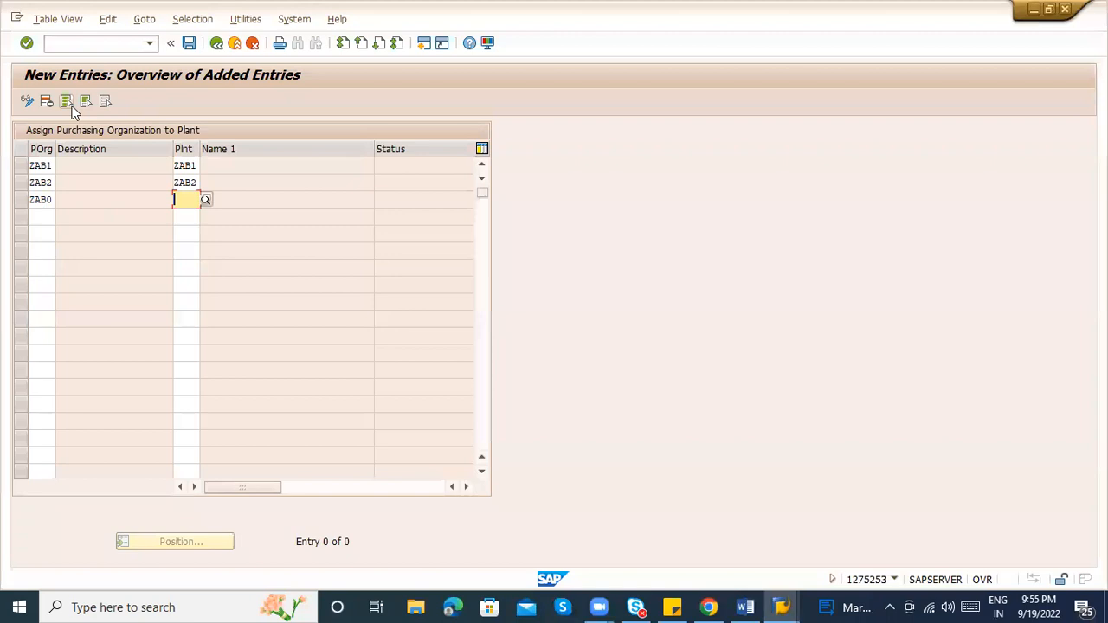
type("ZAB1")
key("Return")
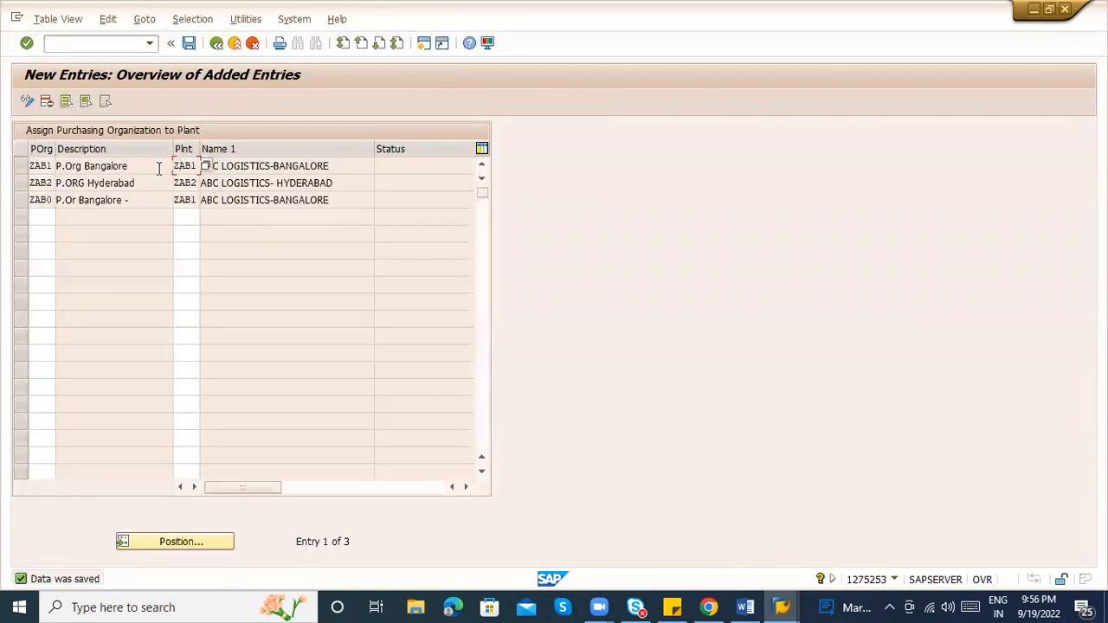
left_click(180, 199)
left_click(39, 200)
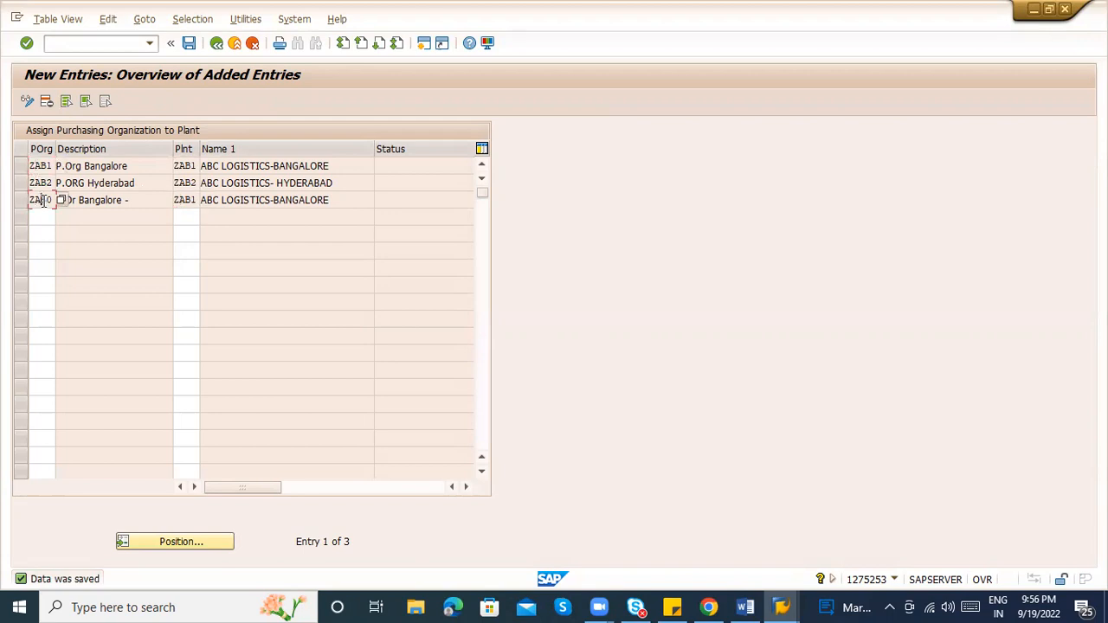
left_click(217, 42)
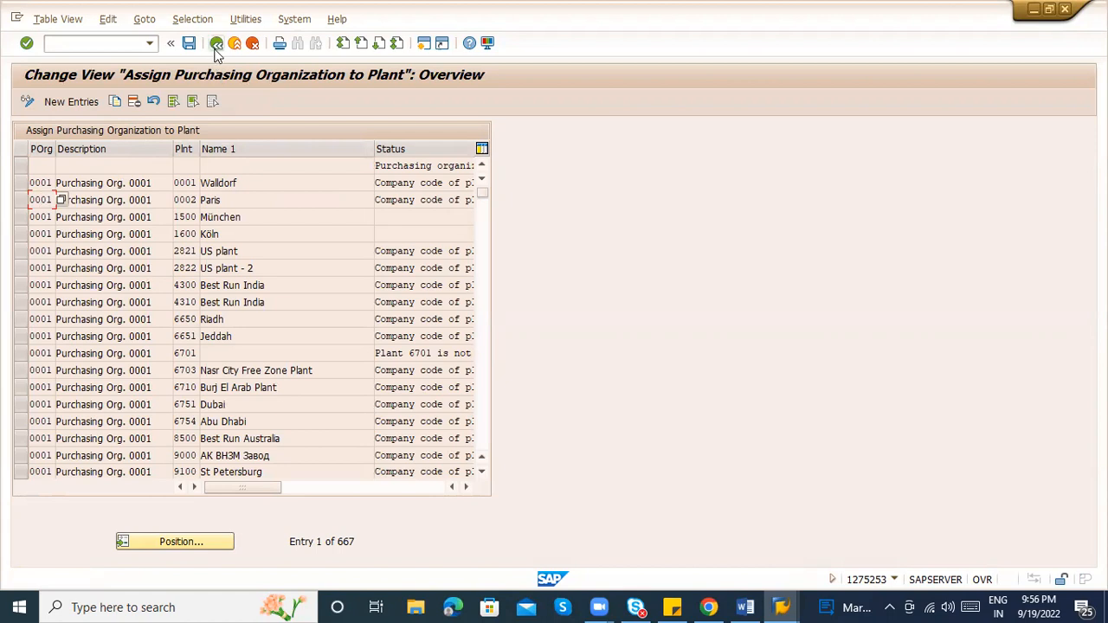
Set ZAB1 as the standard purchasing organization for plant ZAB1 and save it
left_click(216, 43)
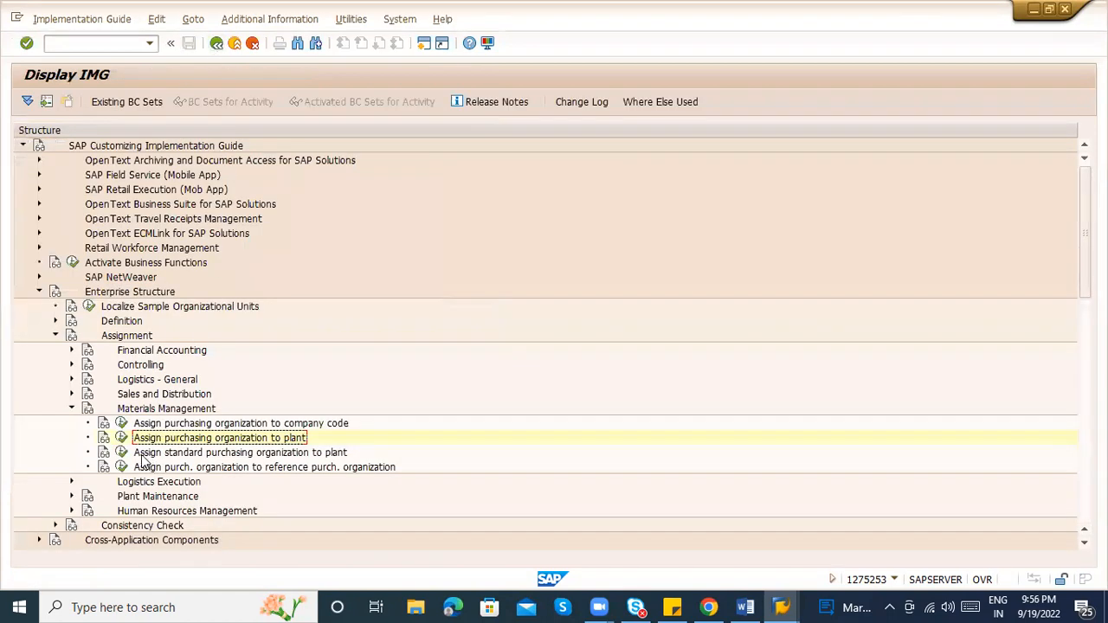
left_click(122, 451)
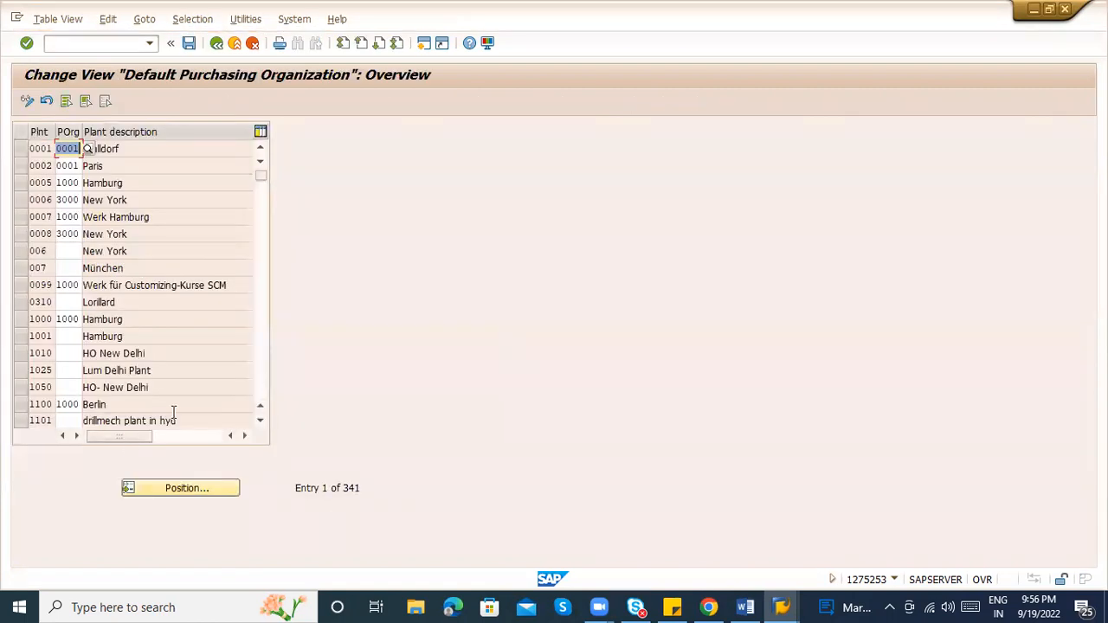
left_click(175, 489)
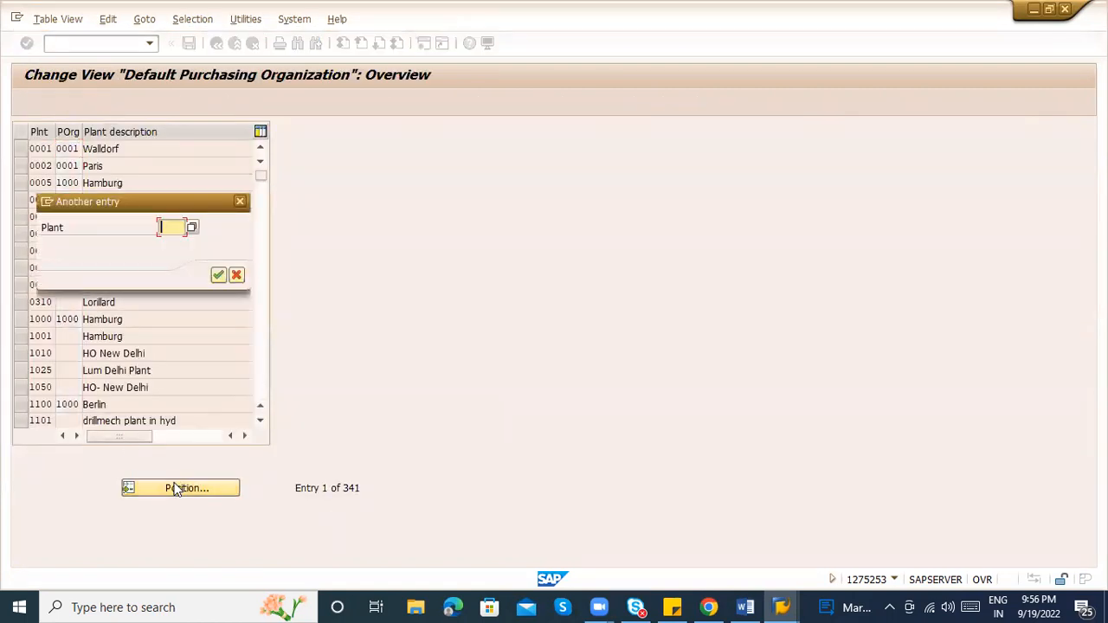
type("ZAB1")
key("Return")
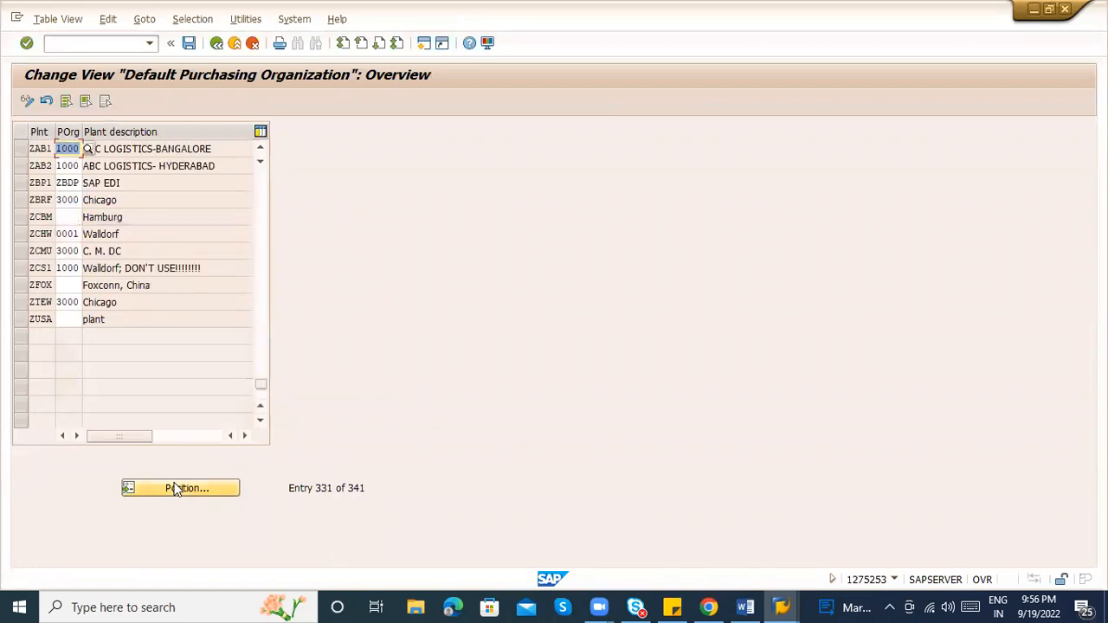
key("Delete")
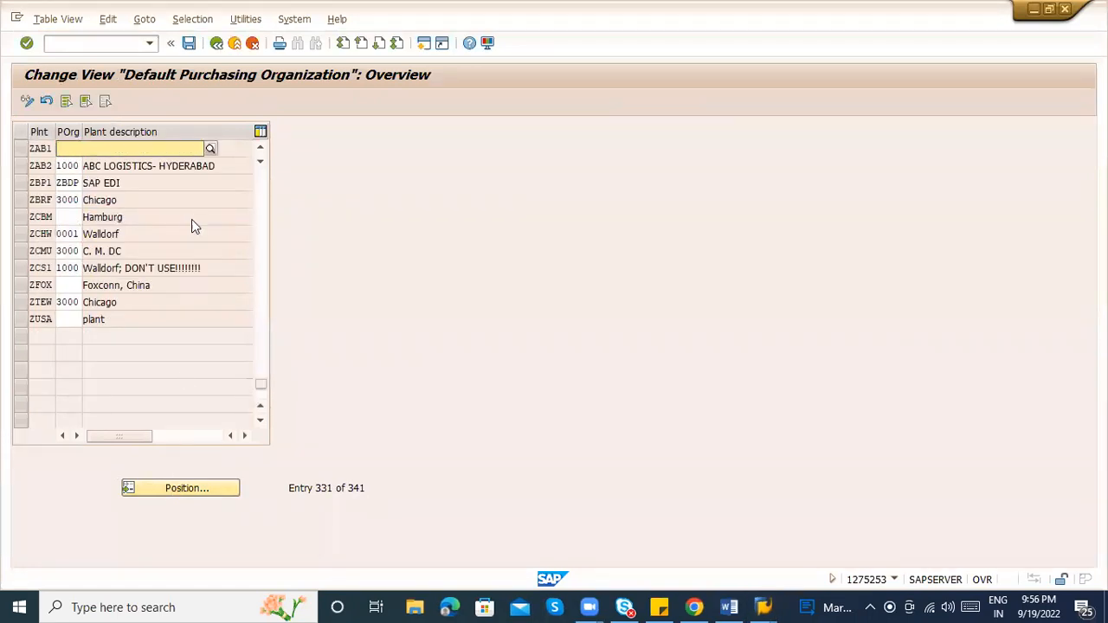
type("ZAB1")
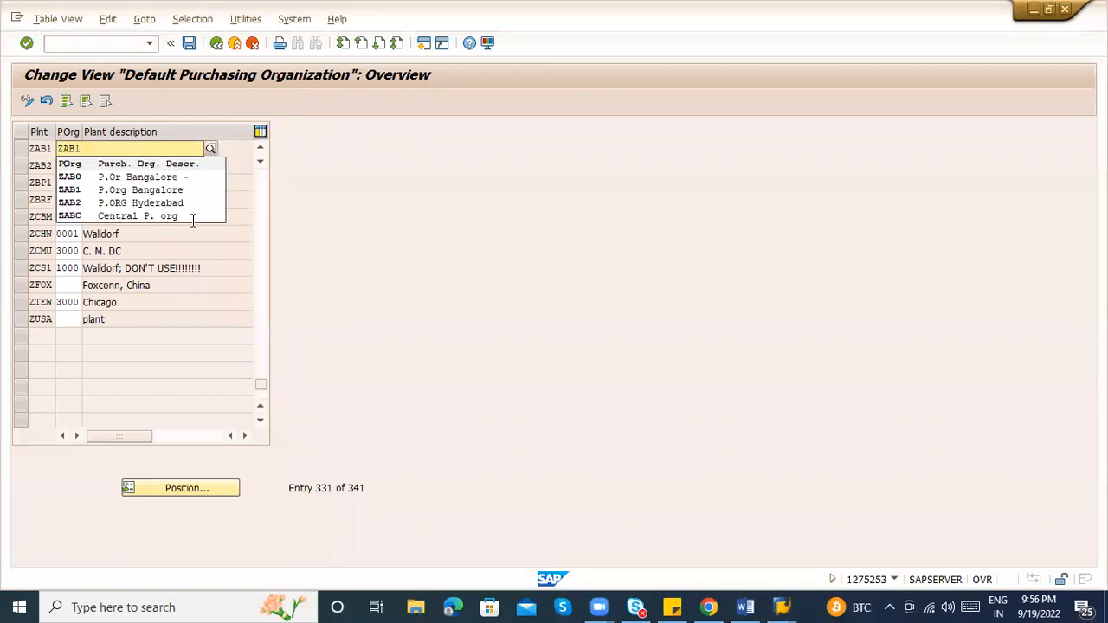
left_click(133, 178)
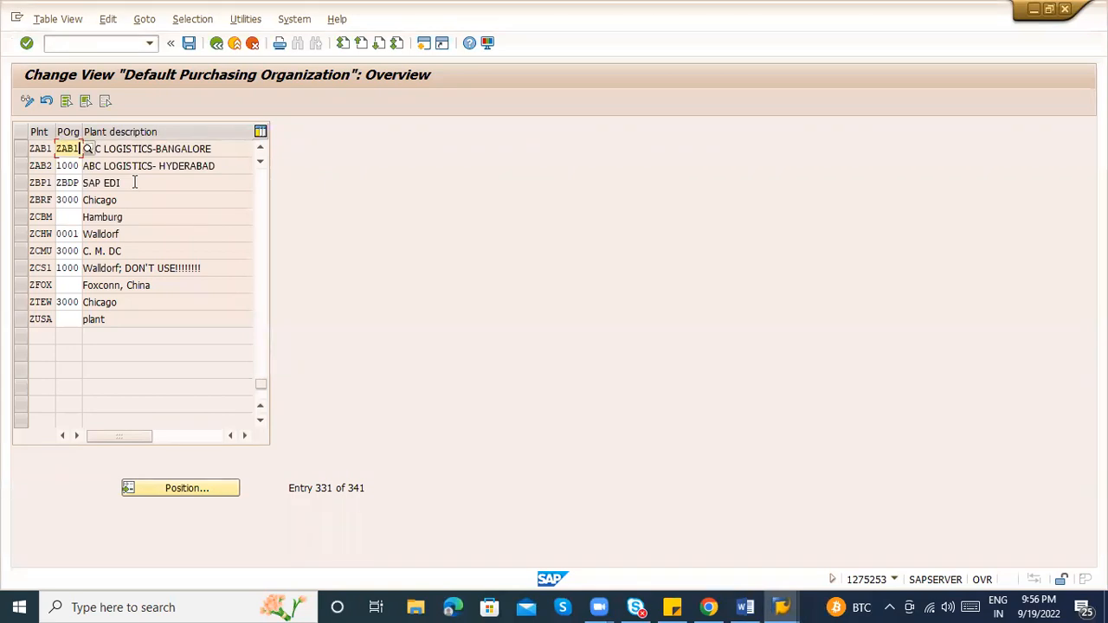
key("Return")
key("ctrl+s")
key("Return")
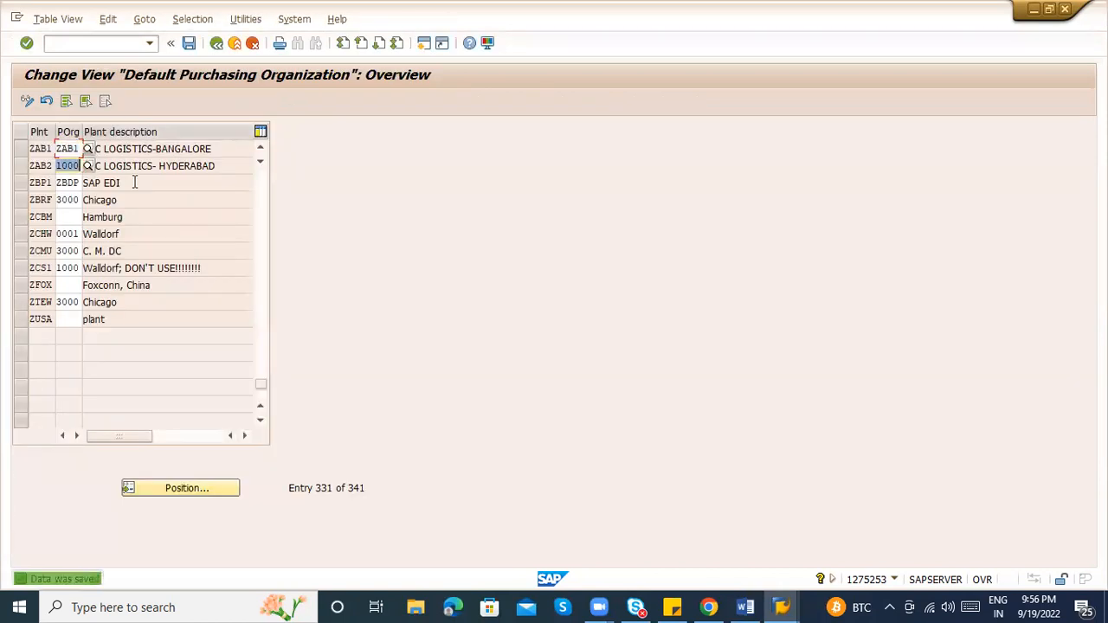
Replace plant ZAB2's standard purchasing organization 1000 with ZAB2 and save
key("Delete")
type("ZA")
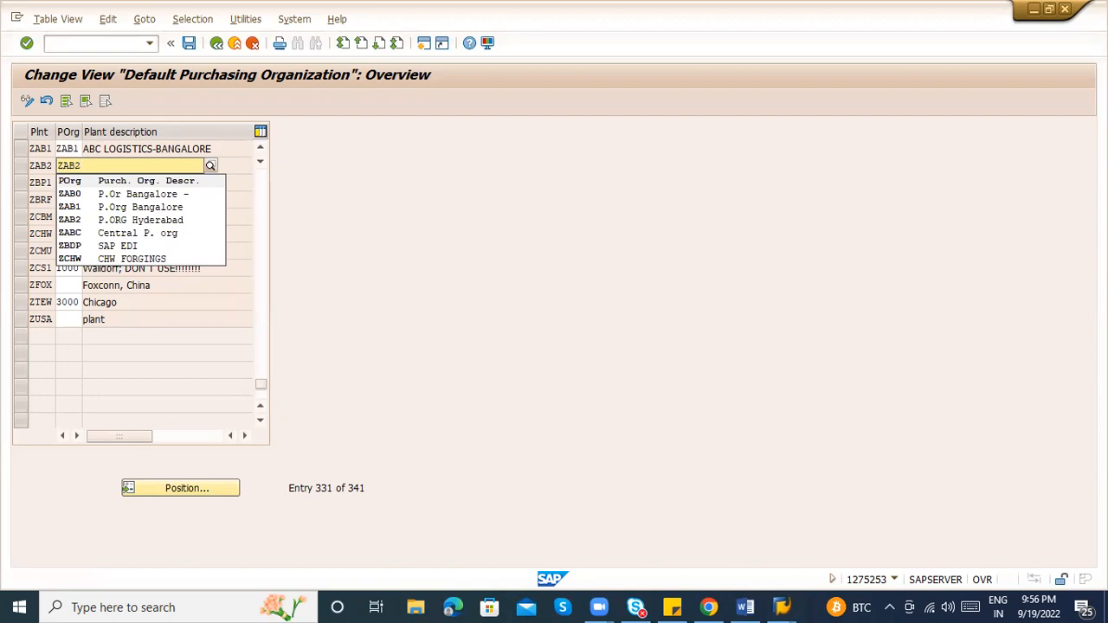
type("B2")
left_click(126, 196)
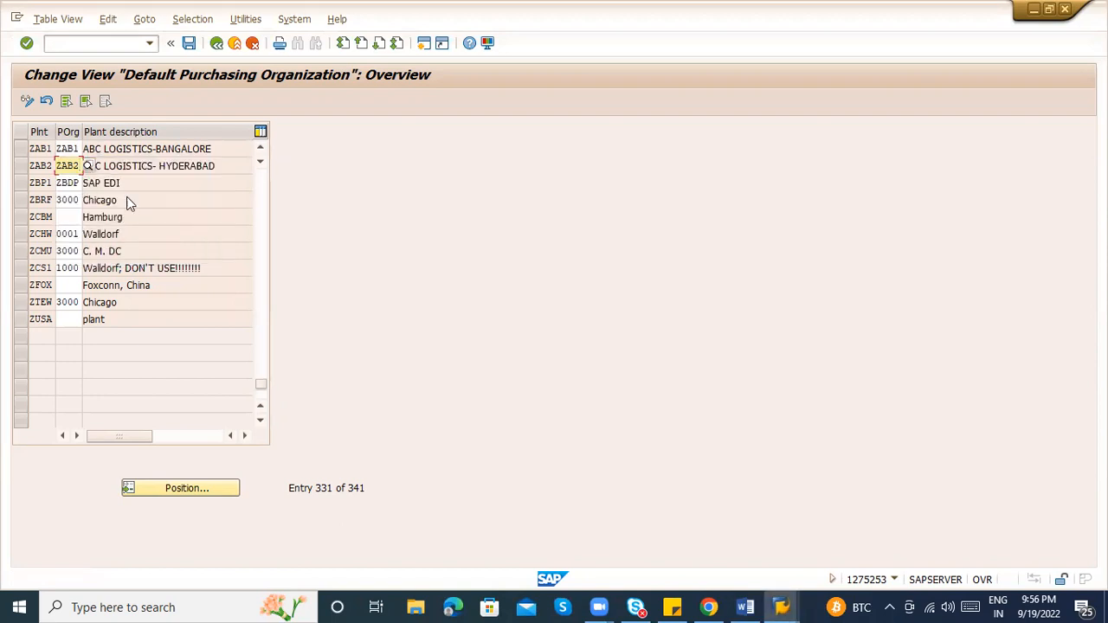
key("ctrl+s")
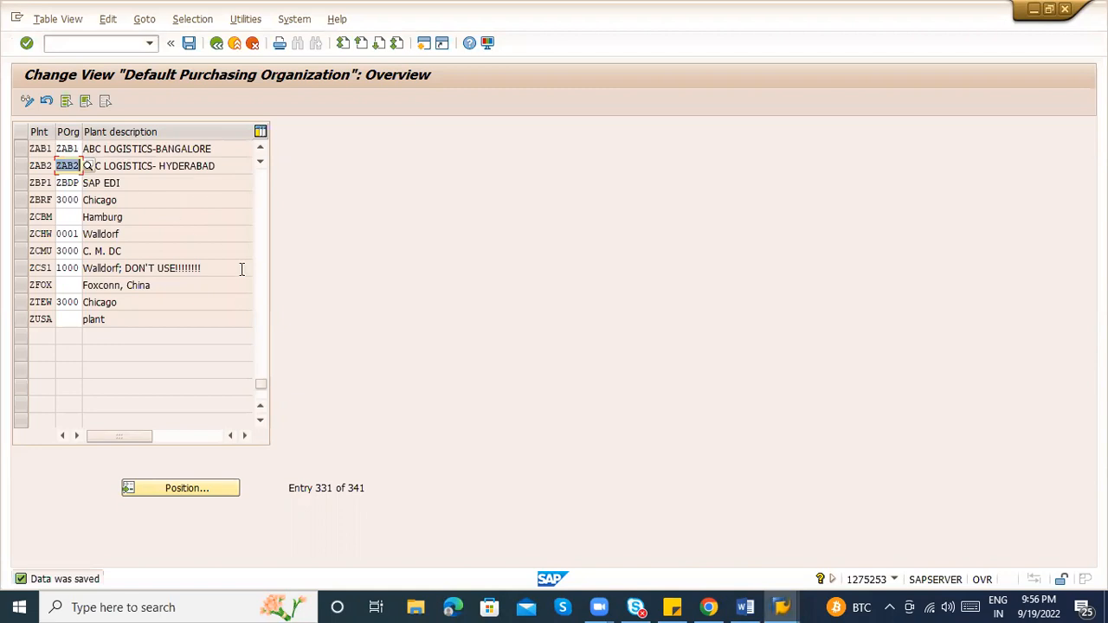
left_click(262, 291)
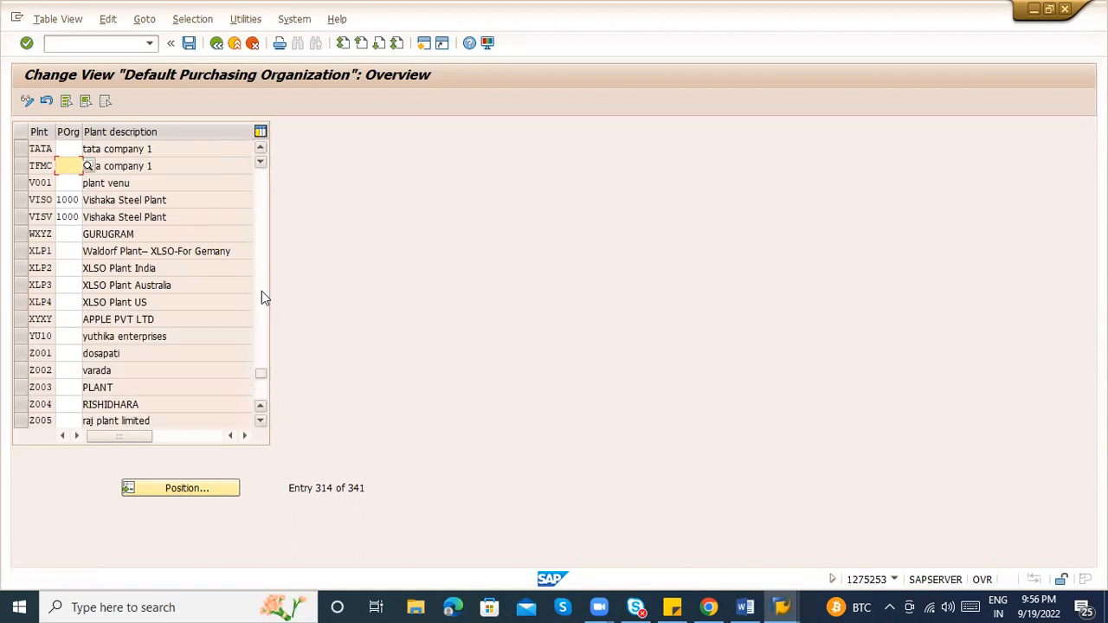
left_click(261, 319)
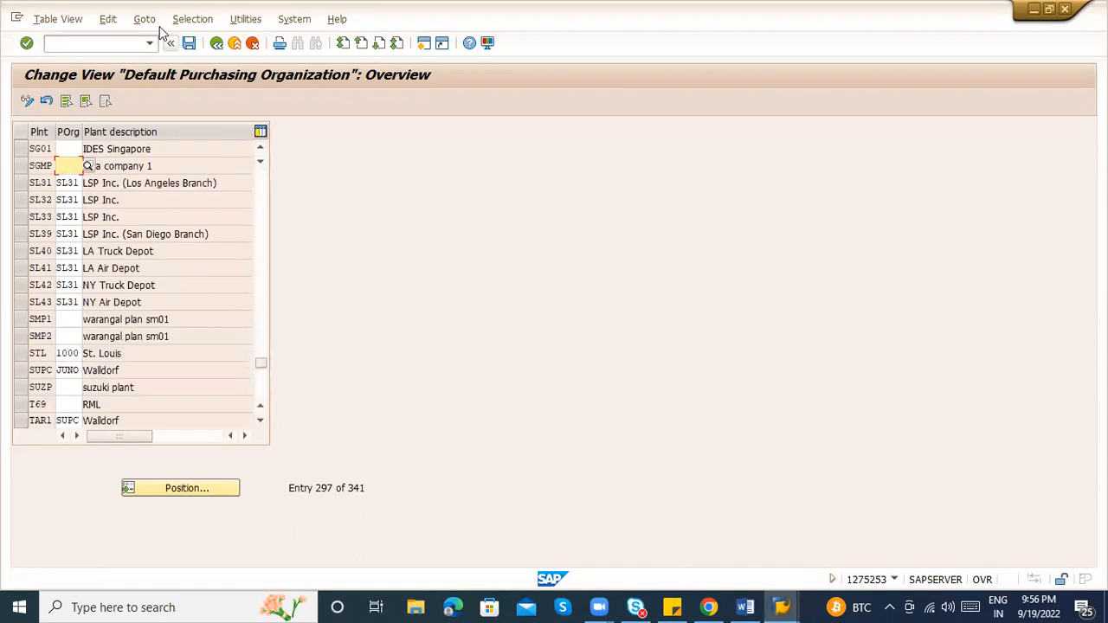
Return to the IMG and run Assign purchasing organization to company code
left_click(216, 44)
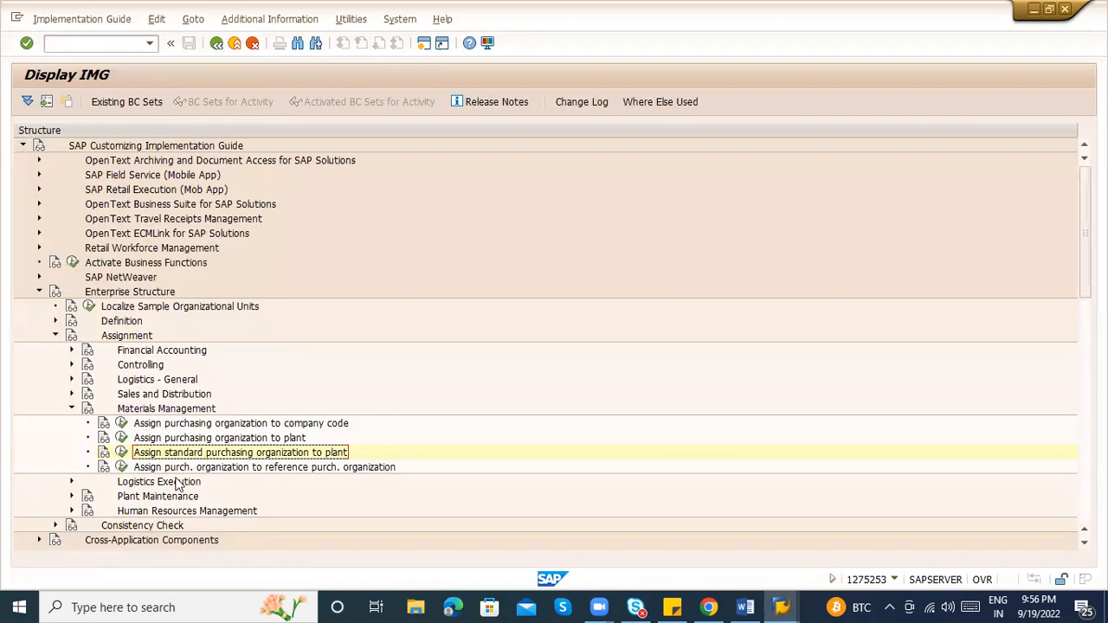
key("alt+Tab")
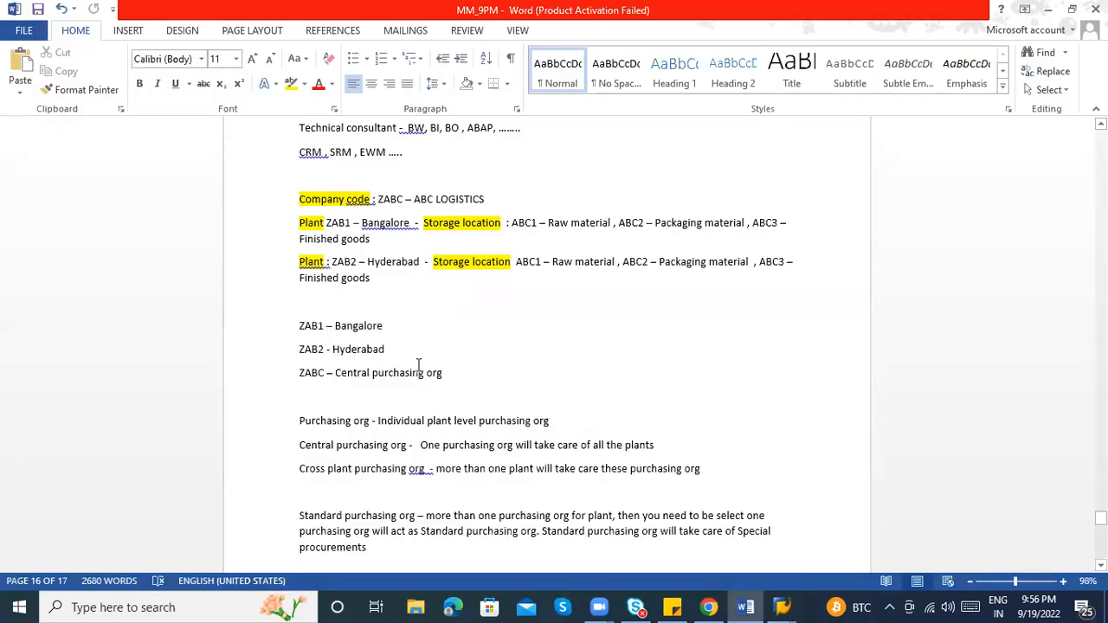
key("alt+Tab")
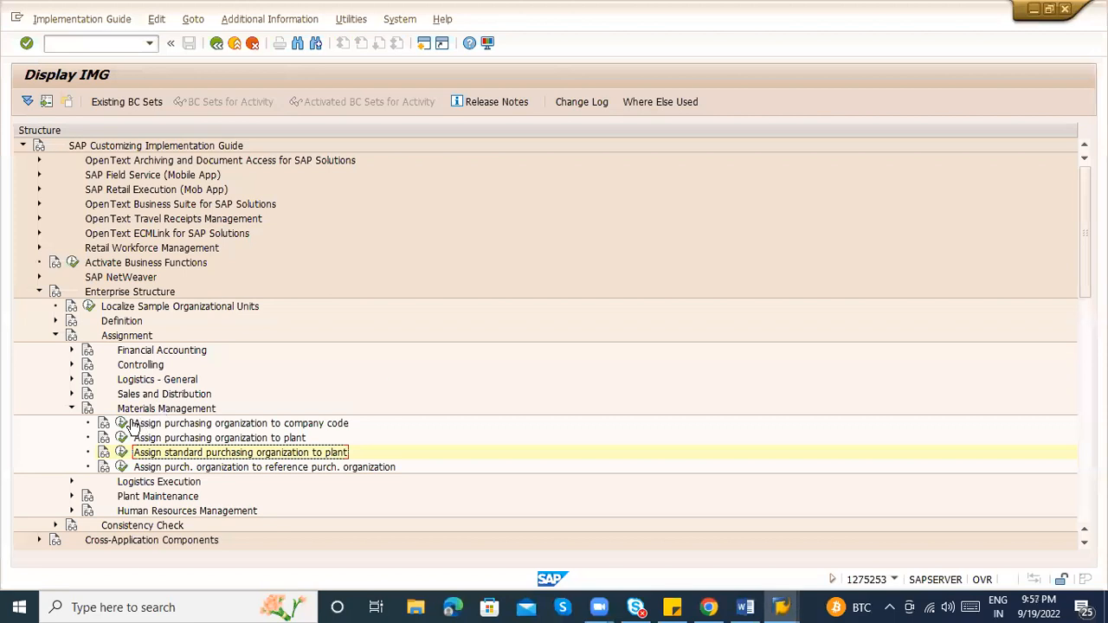
left_click(122, 423)
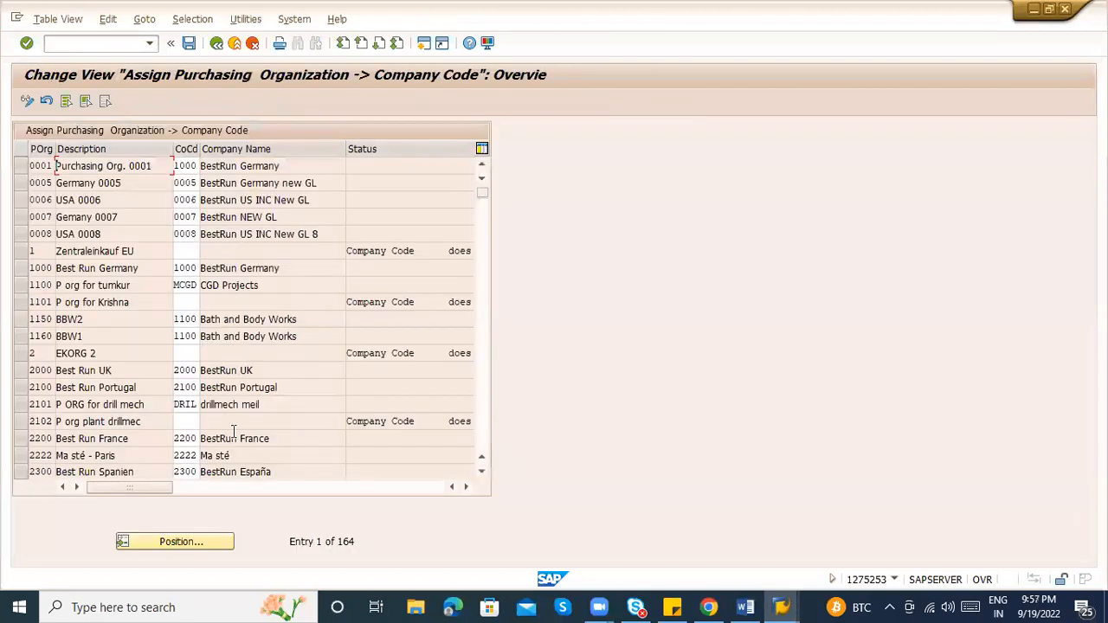
Assign purchasing organization ZABC to company code ZABC and save it in the customizing request
left_click(175, 538)
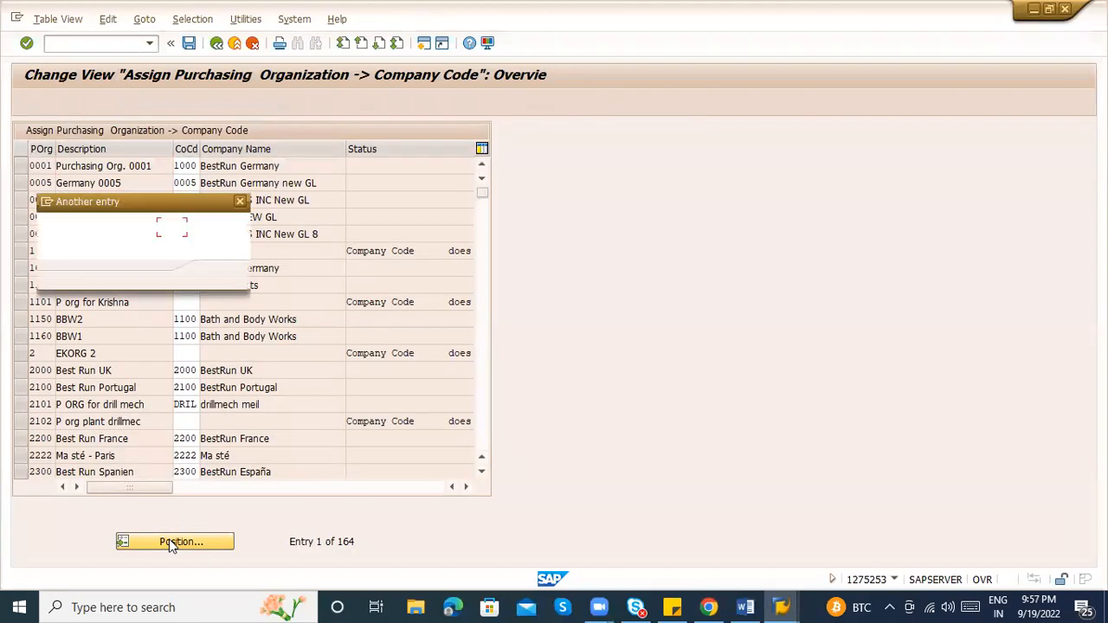
type("Z")
type("AB1")
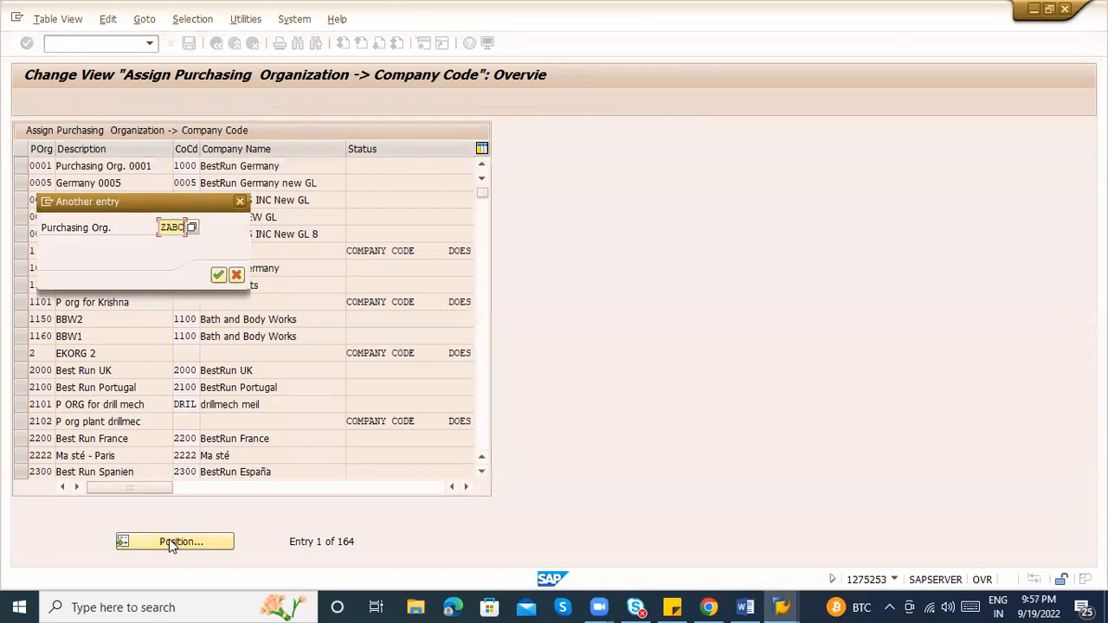
key("Return")
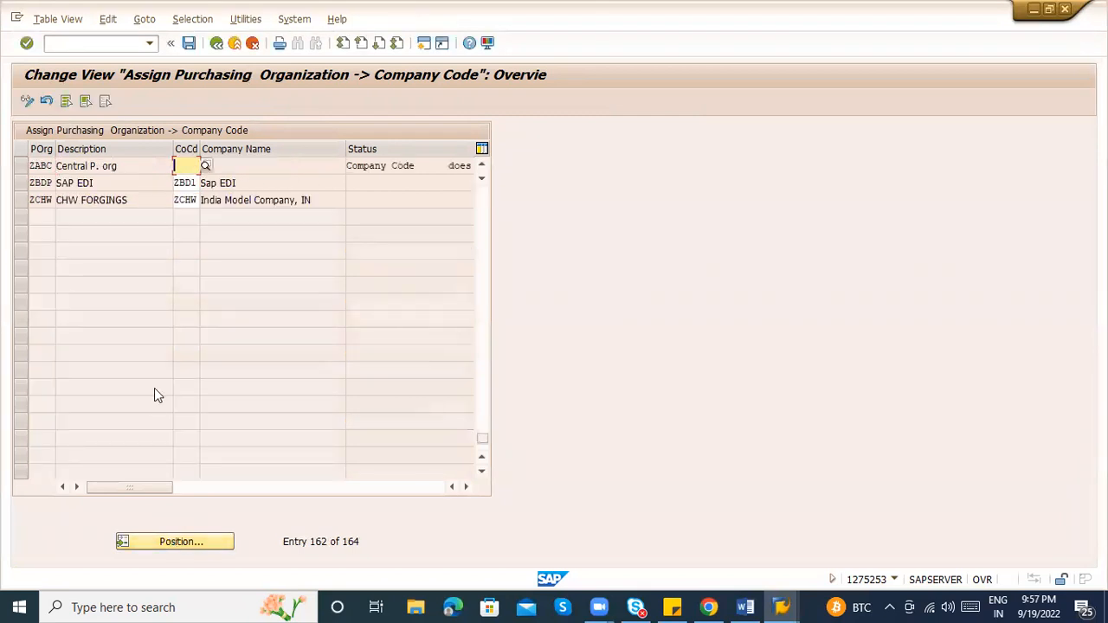
type("ZA")
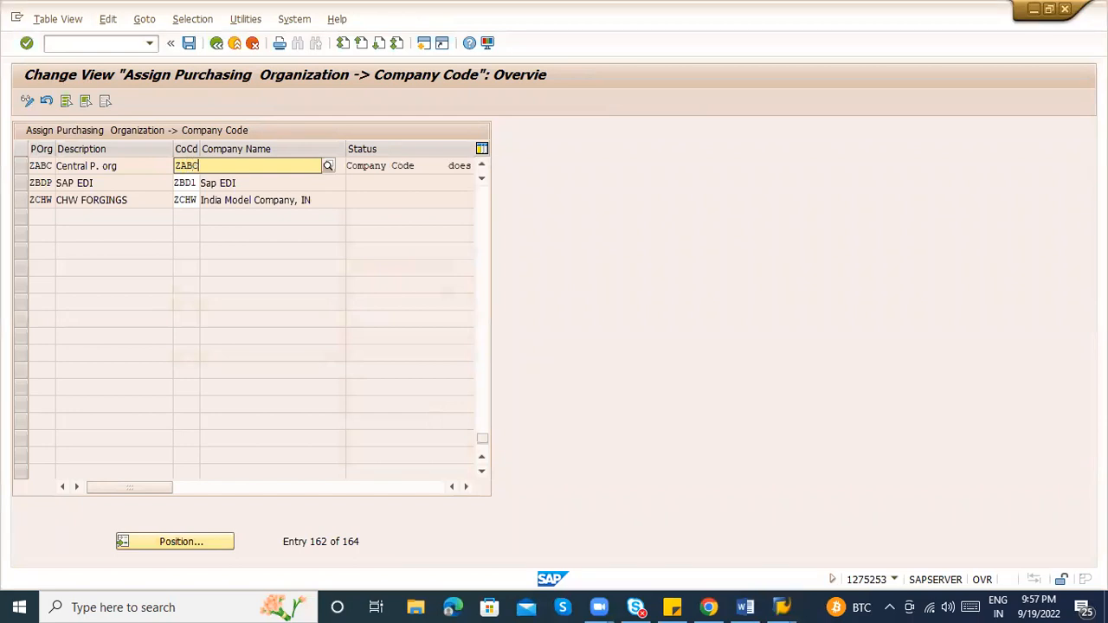
type("BC")
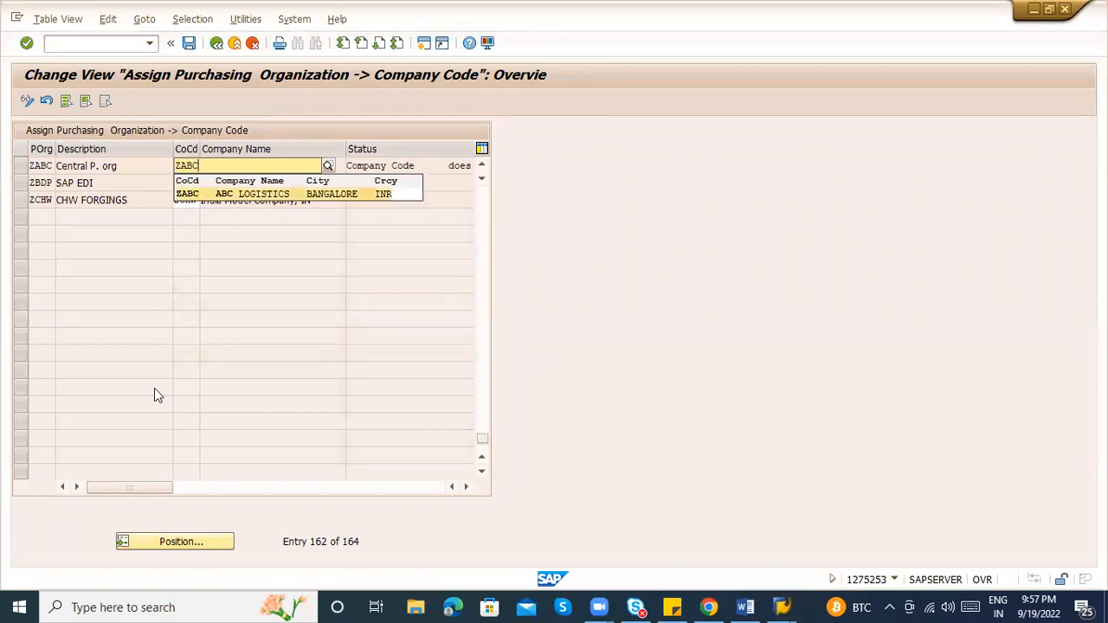
key("Return")
key("ctrl+s")
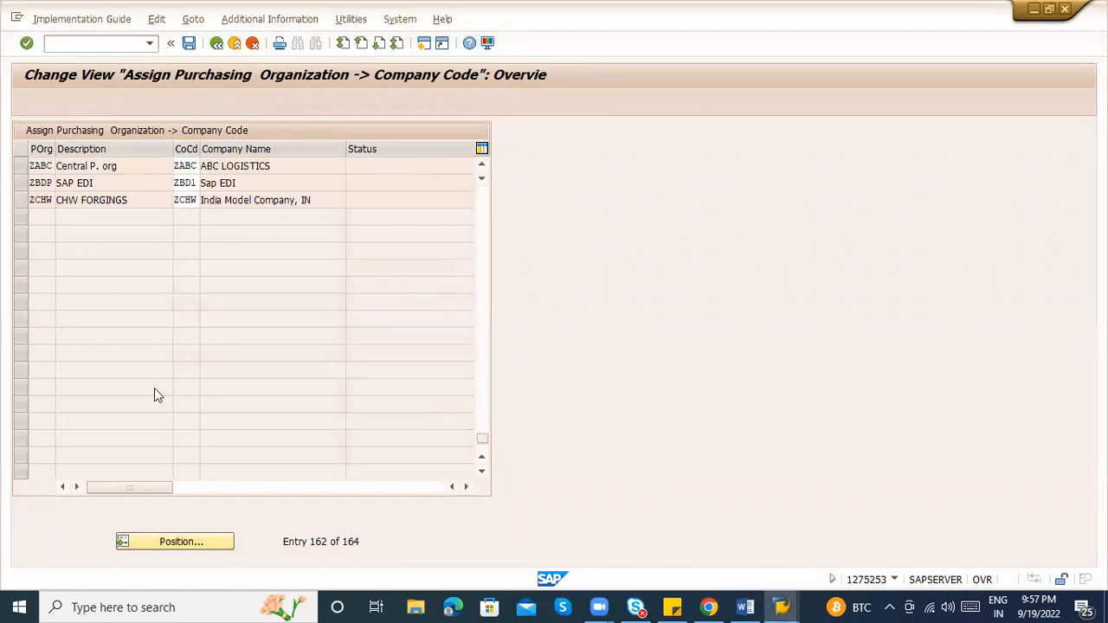
key("Return")
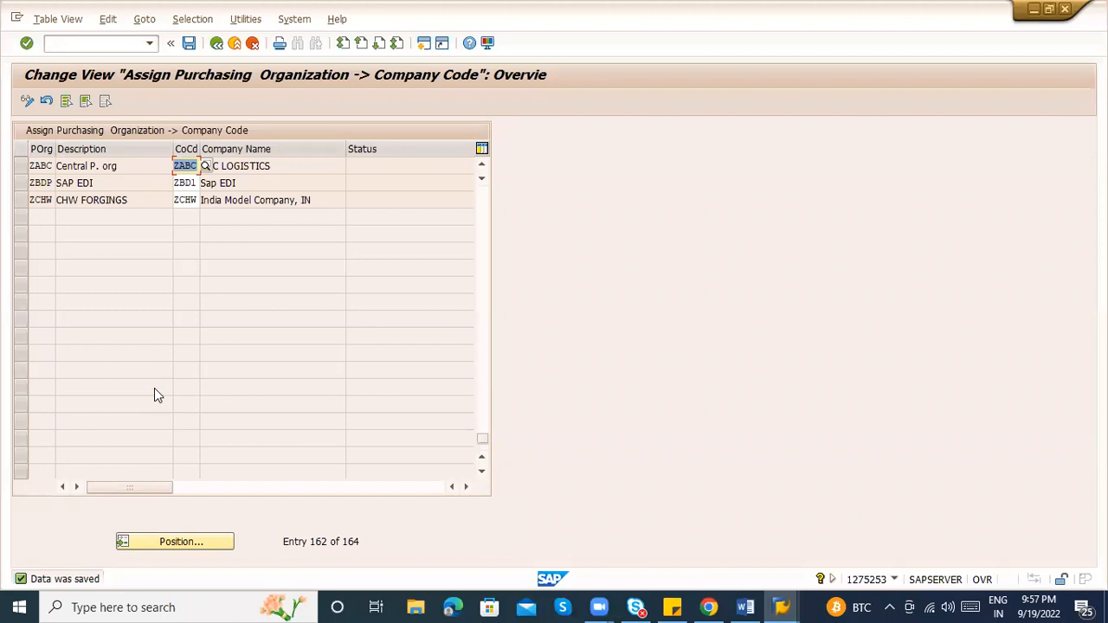
Select the ZABC assignment row and go back to the IMG tree
left_click(286, 157)
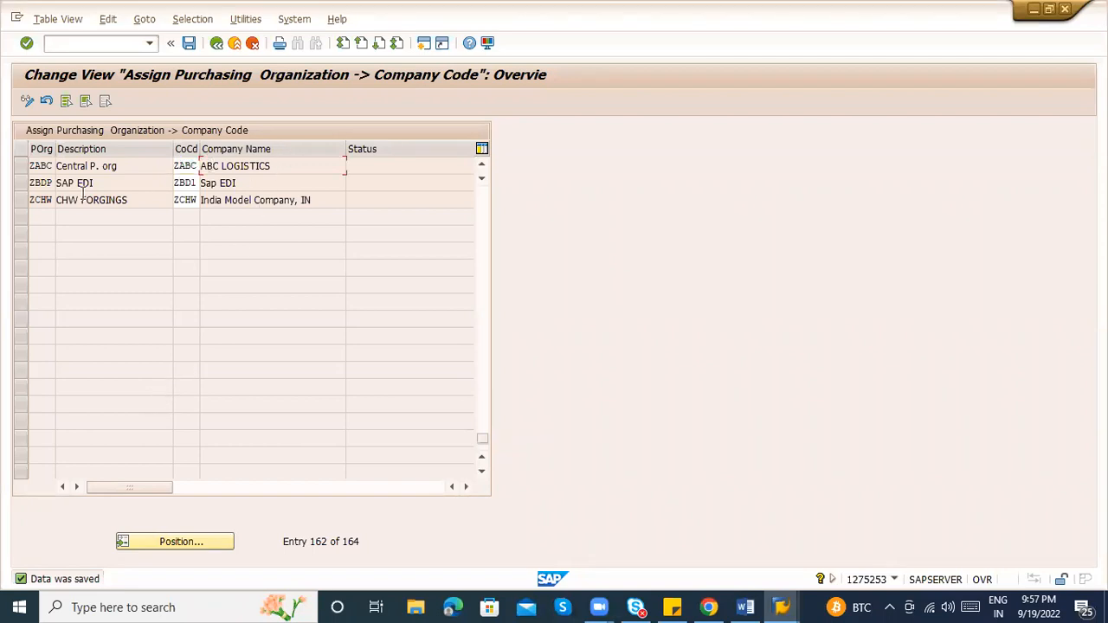
left_click(26, 170)
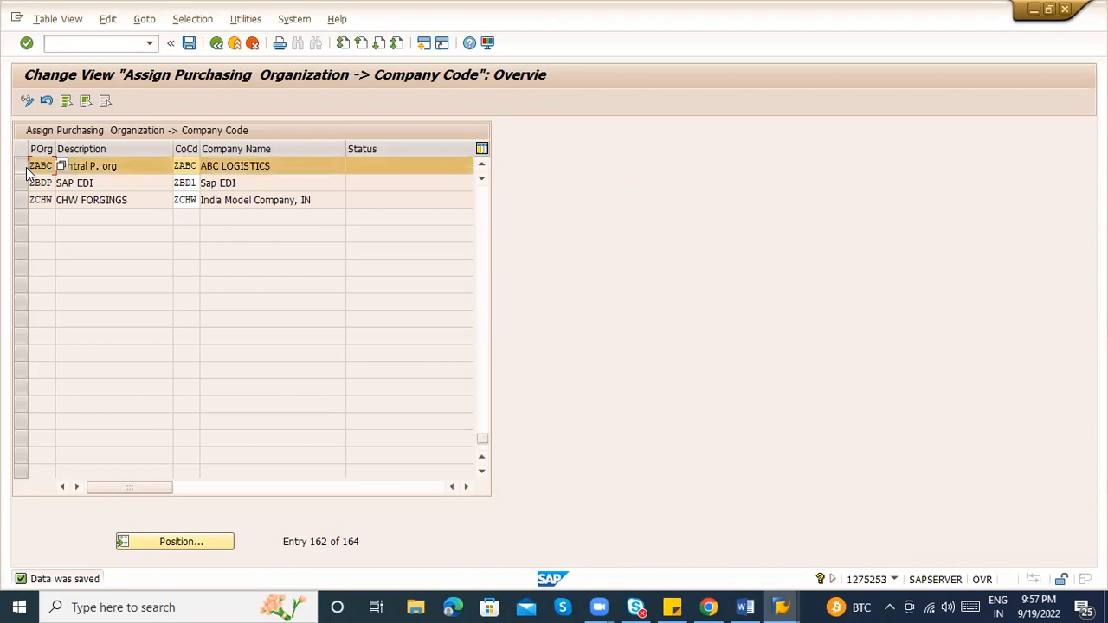
left_click(216, 43)
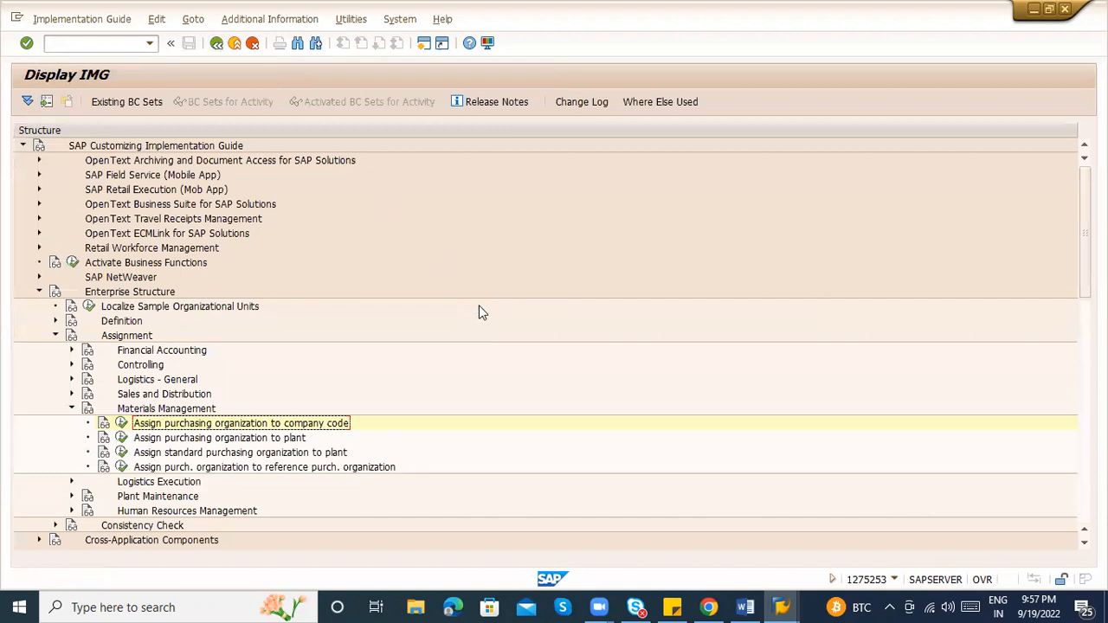
Collapse the Assignment branch and expand Enterprise Structure > Definition > Financial Accounting
left_click(71, 410)
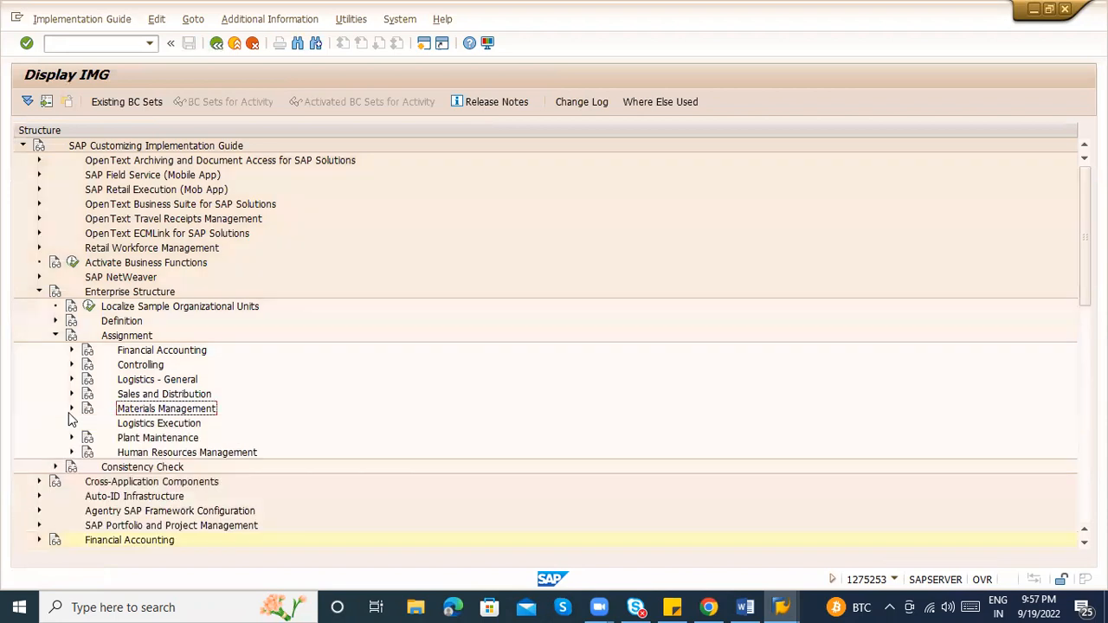
left_click(55, 335)
left_click(39, 292)
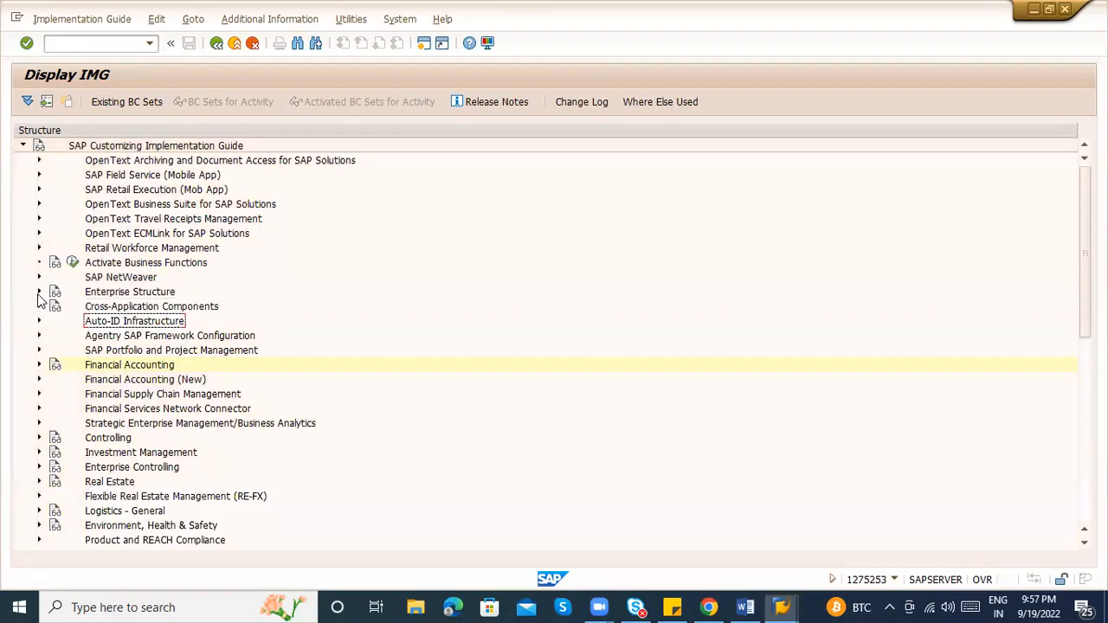
left_click(39, 293)
left_click(55, 320)
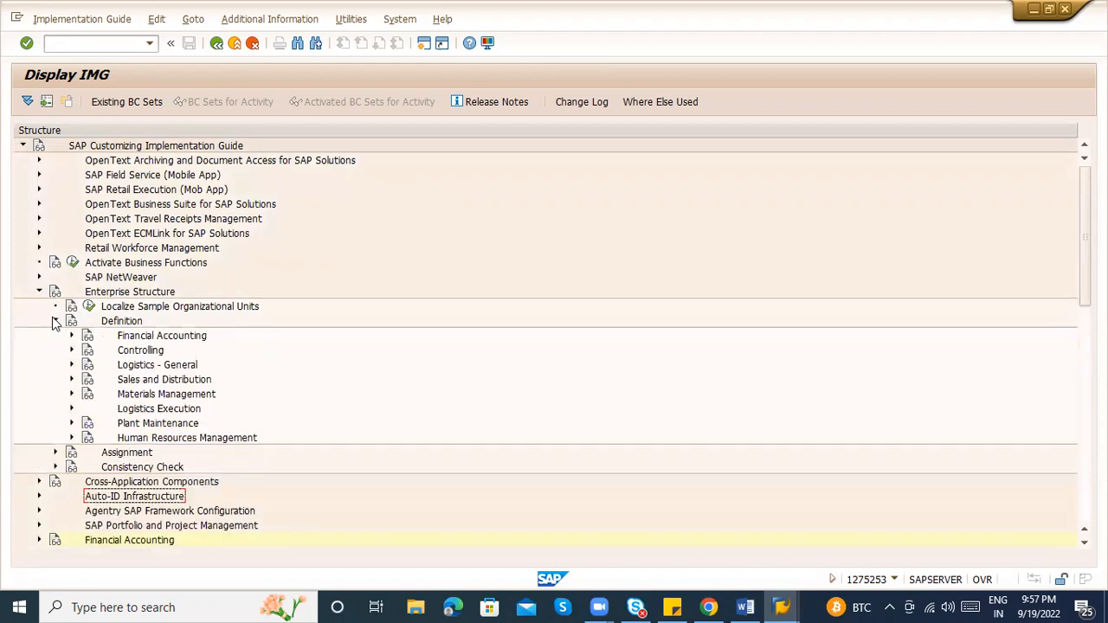
left_click(72, 336)
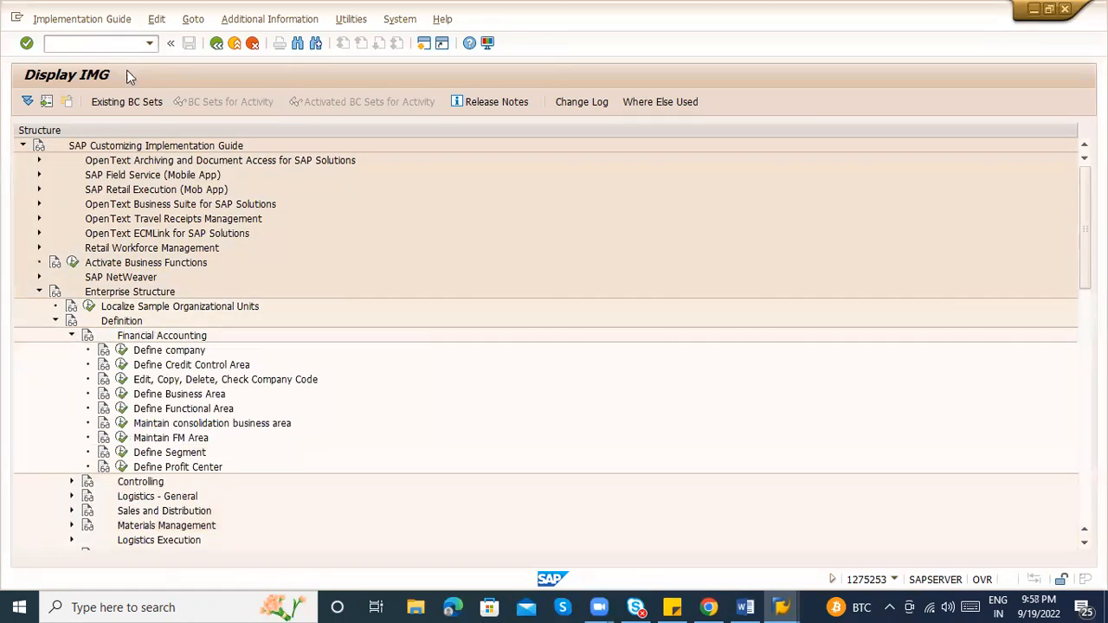
Glance at Define company, then start Copy, delete, check company code from Edit, Copy, Delete, Check Company Code
left_click(122, 349)
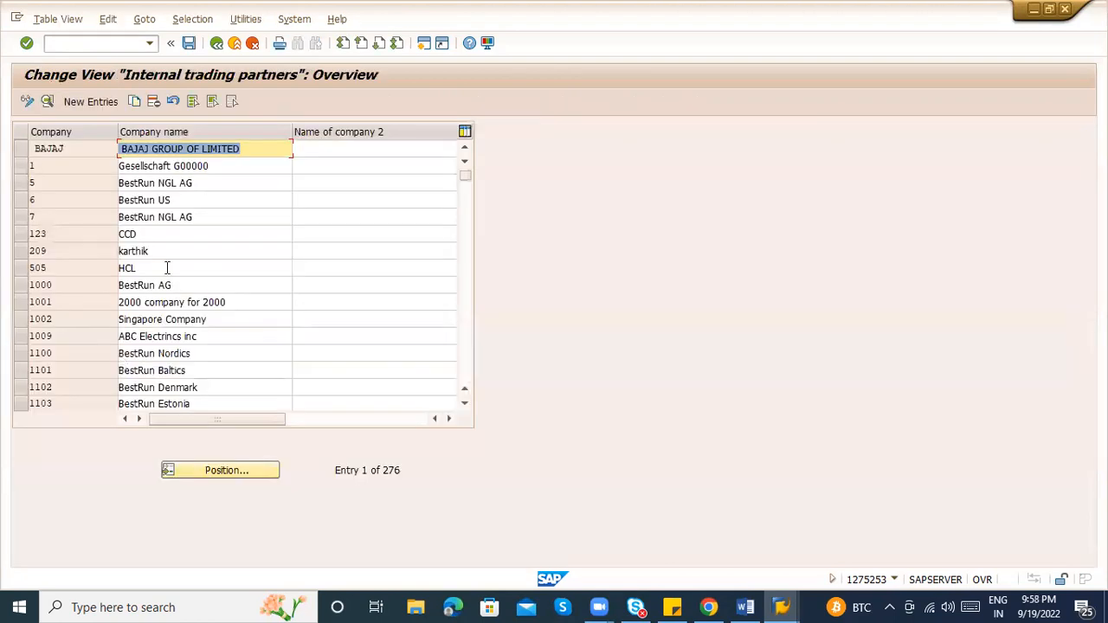
left_click(216, 42)
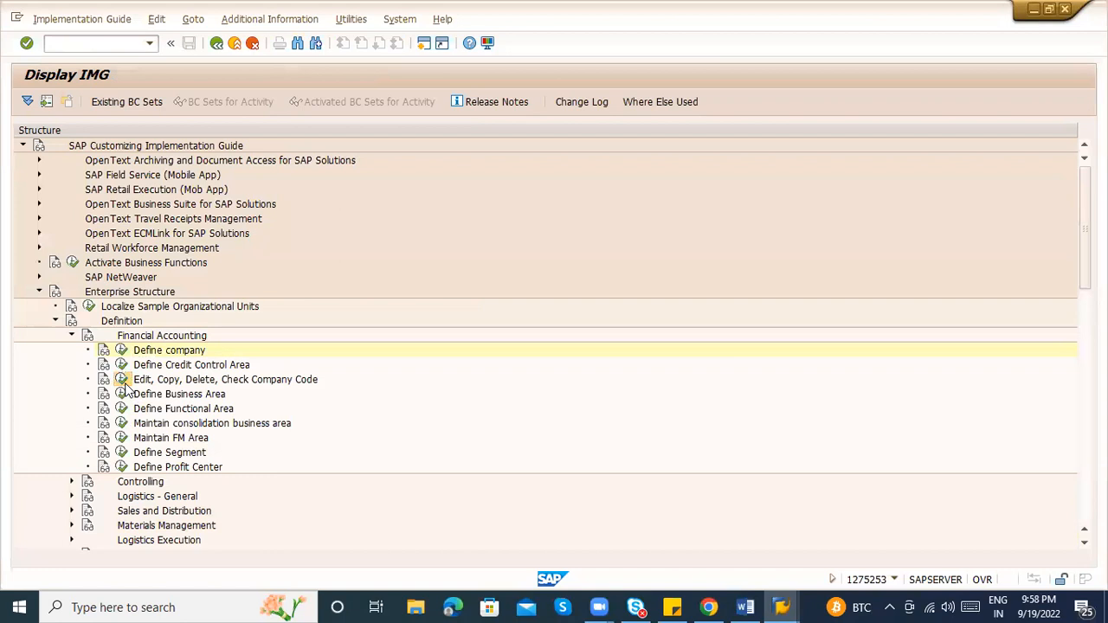
left_click(122, 379)
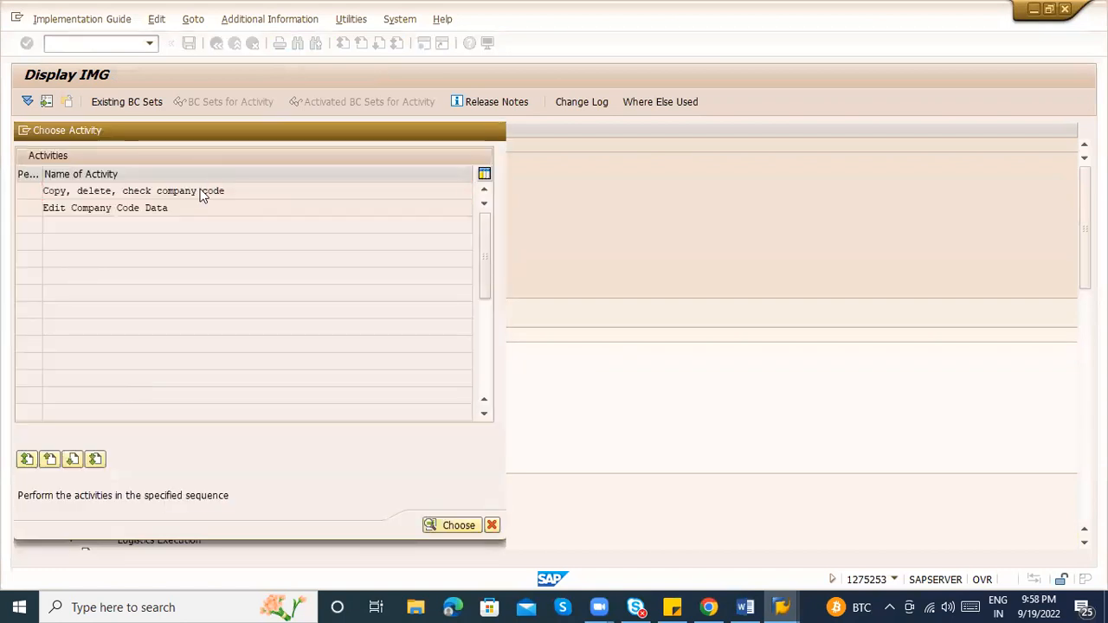
double_click(203, 190)
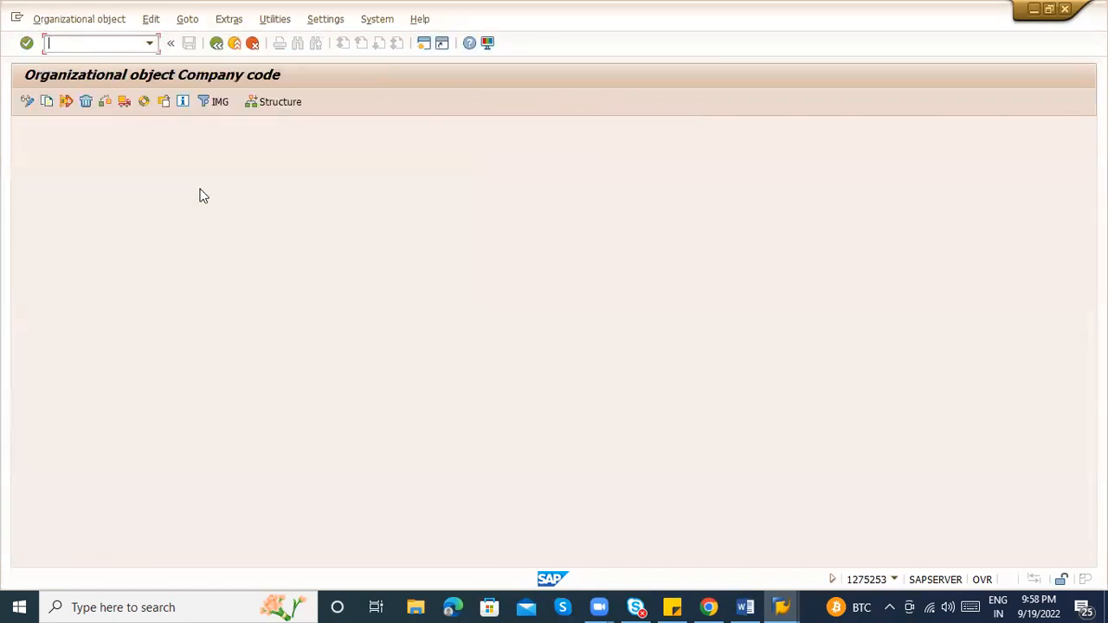
Open the company code structure navigation, find ZAB, and display company code ZABC's assignments
left_click(270, 102)
left_click(152, 103)
key("Return")
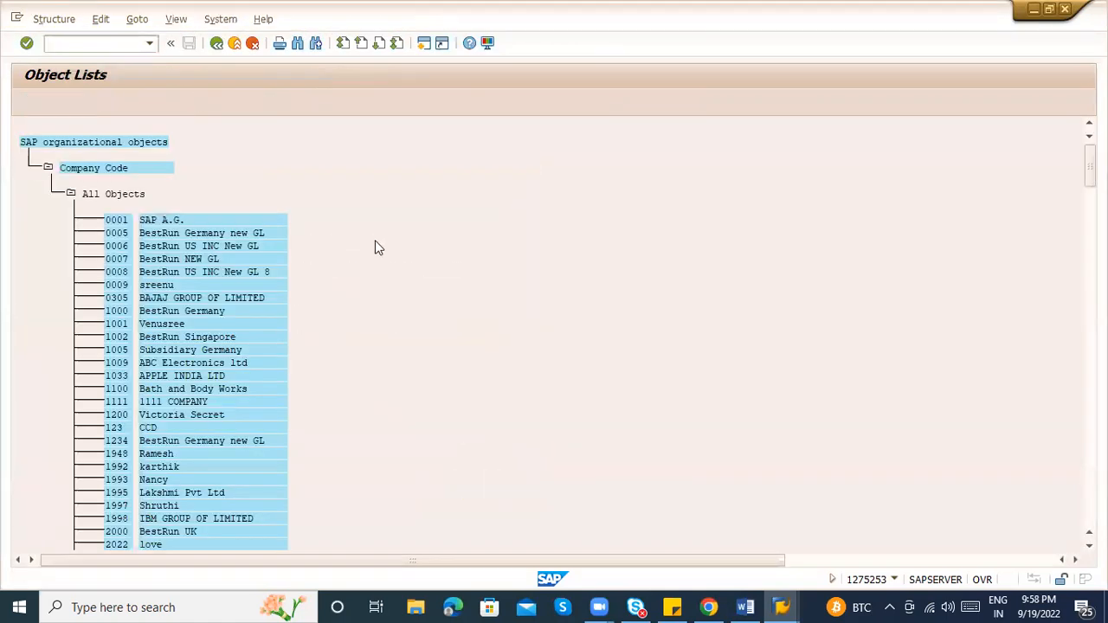
key("ctrl+f")
type("ZAB")
key("Return")
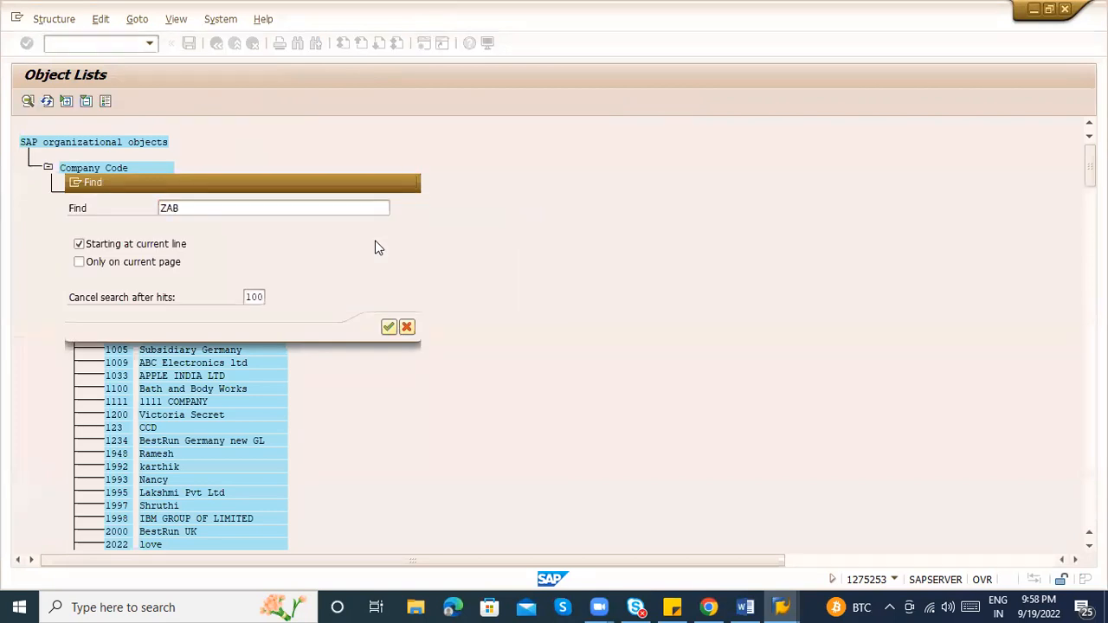
double_click(222, 110)
double_click(119, 128)
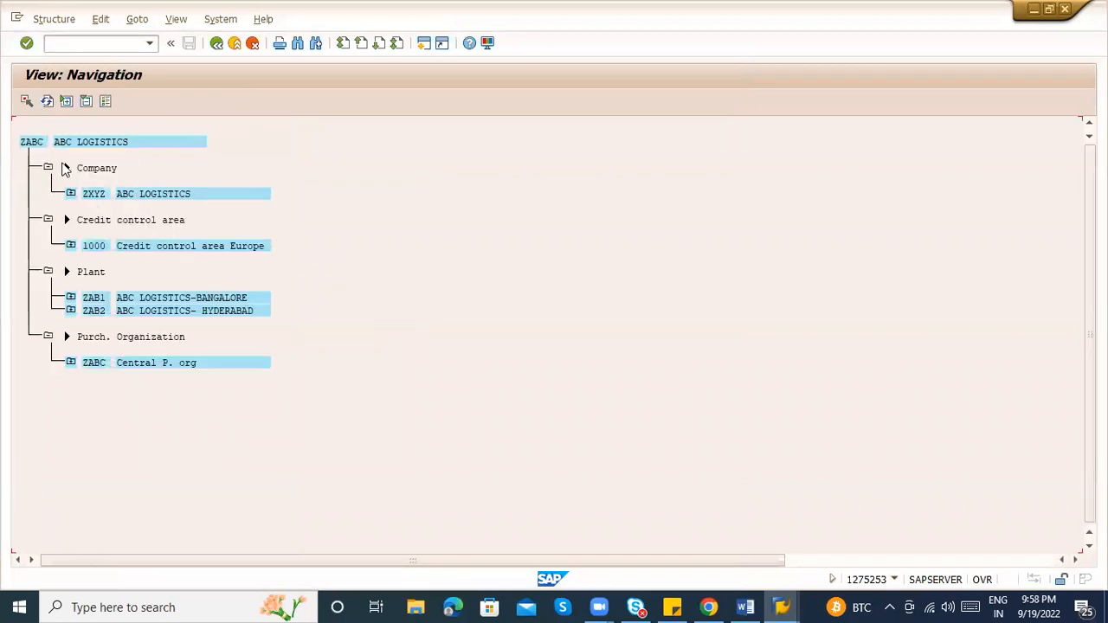
Review ZABC's links to company ZXYZ, credit control area 1000 and plant ZAB2 Hyderabad
left_click(130, 201)
left_click(110, 247)
left_click(102, 250)
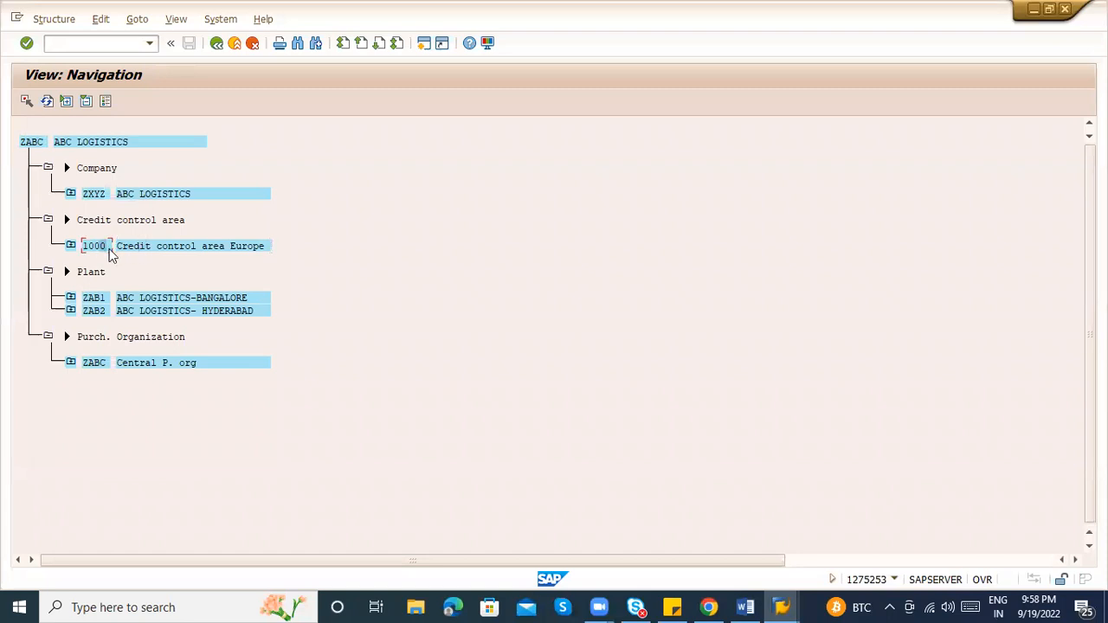
left_click(152, 309)
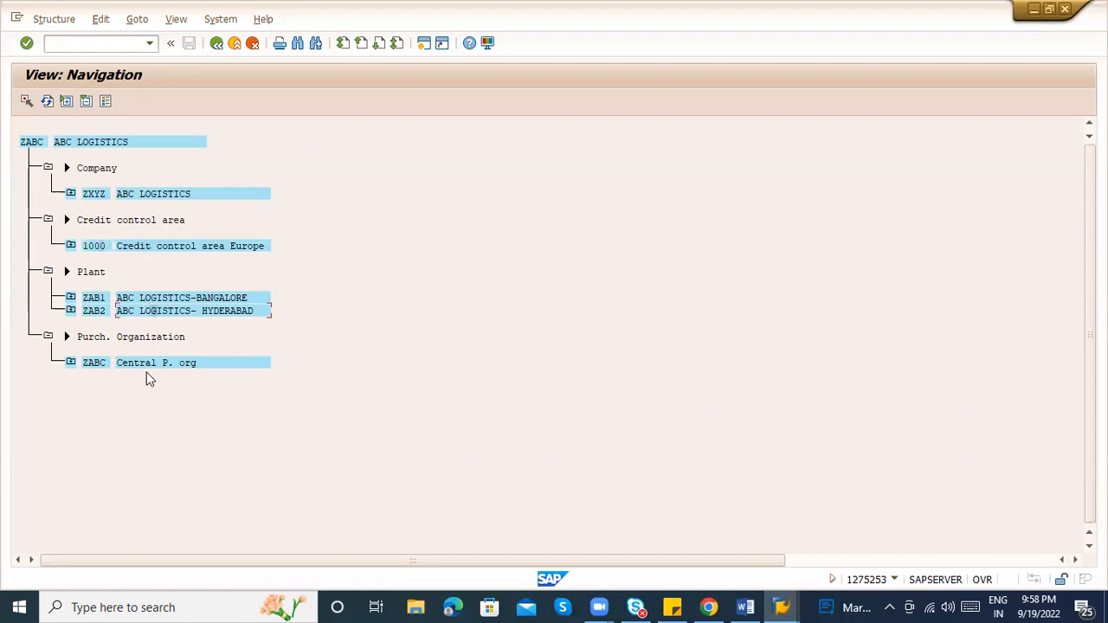
Expand plant ZAB1 and purchasing organization ZABC to inspect their assignments, then return to the list
left_click(71, 298)
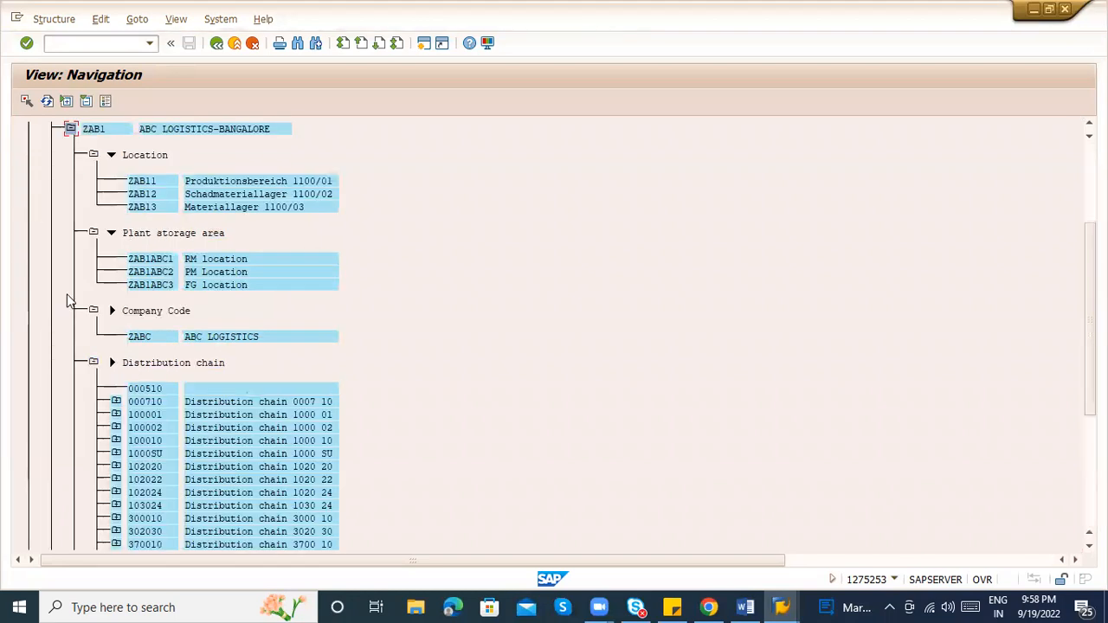
left_click(71, 130)
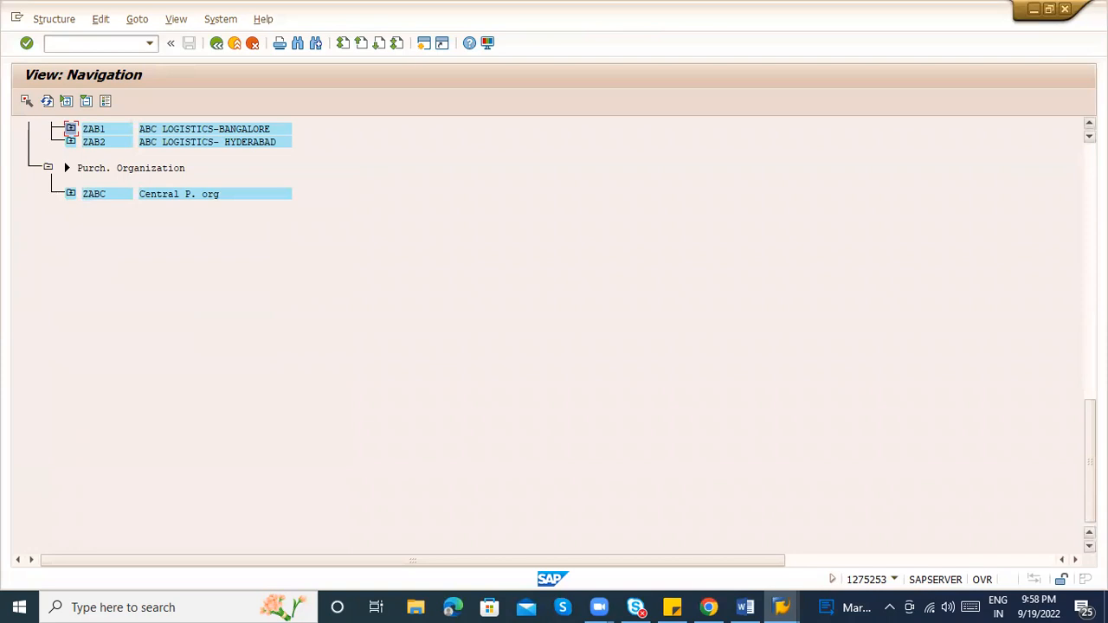
scroll(547, 333, "up", 1)
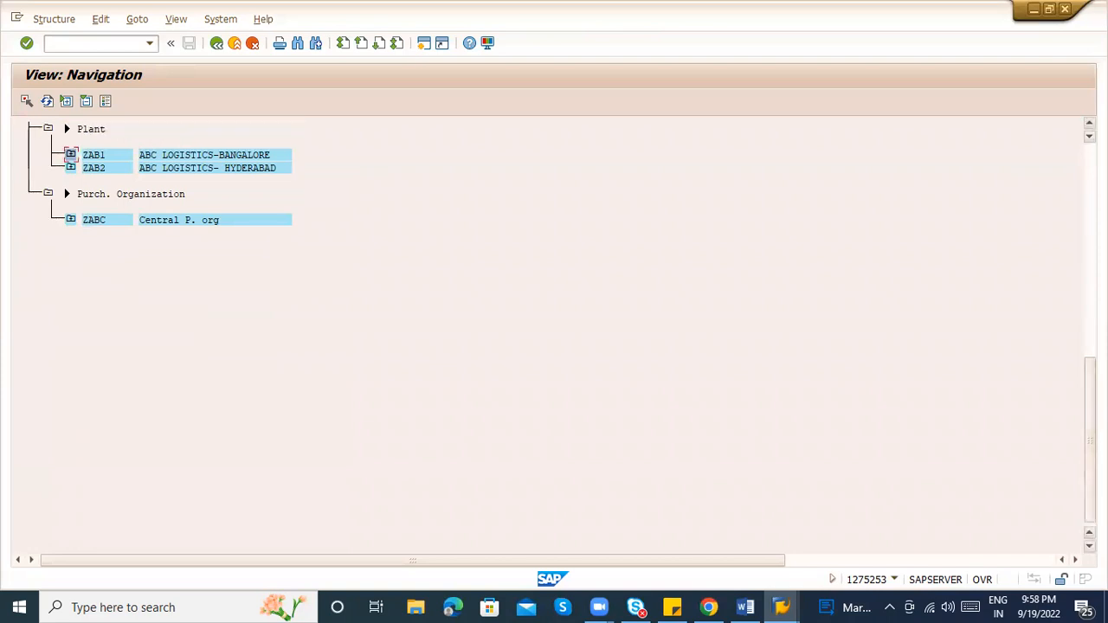
scroll(547, 333, "up", 4)
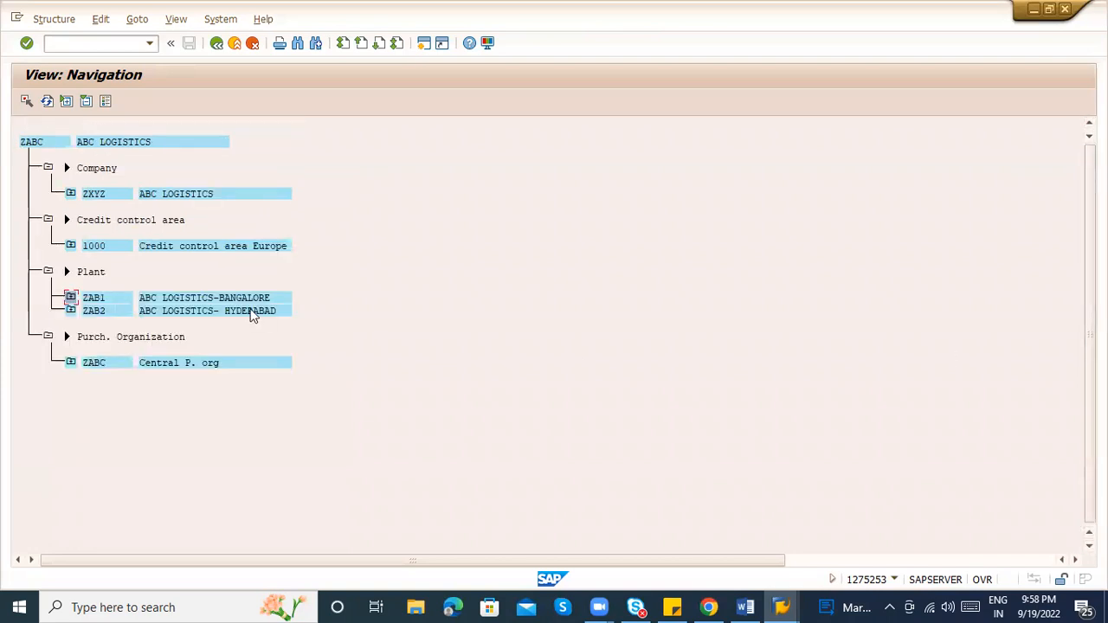
left_click(71, 298)
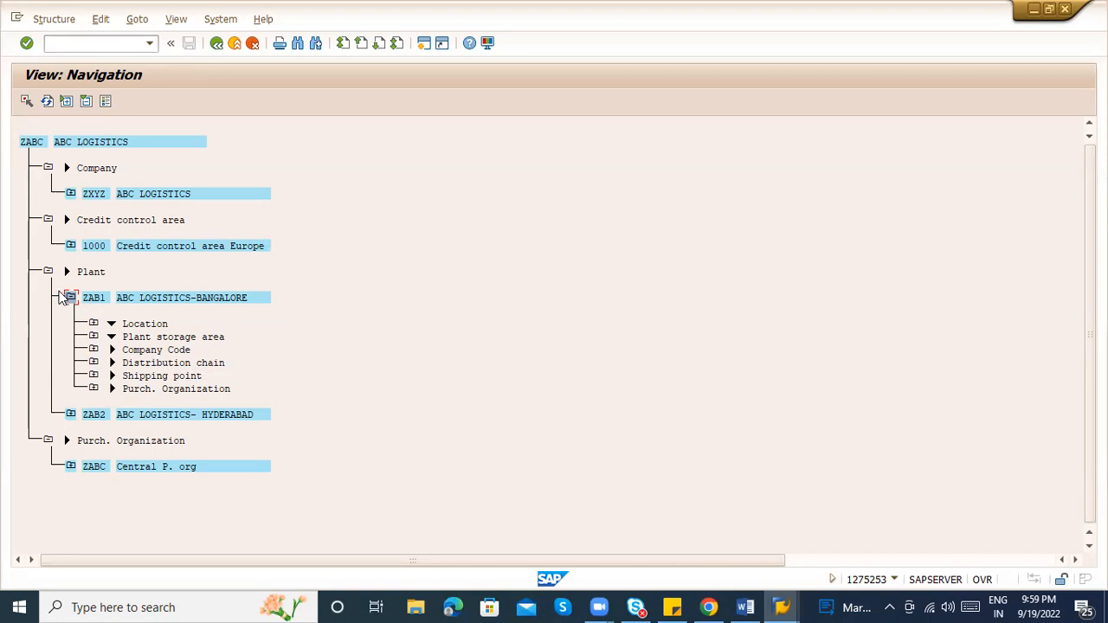
left_click(71, 298)
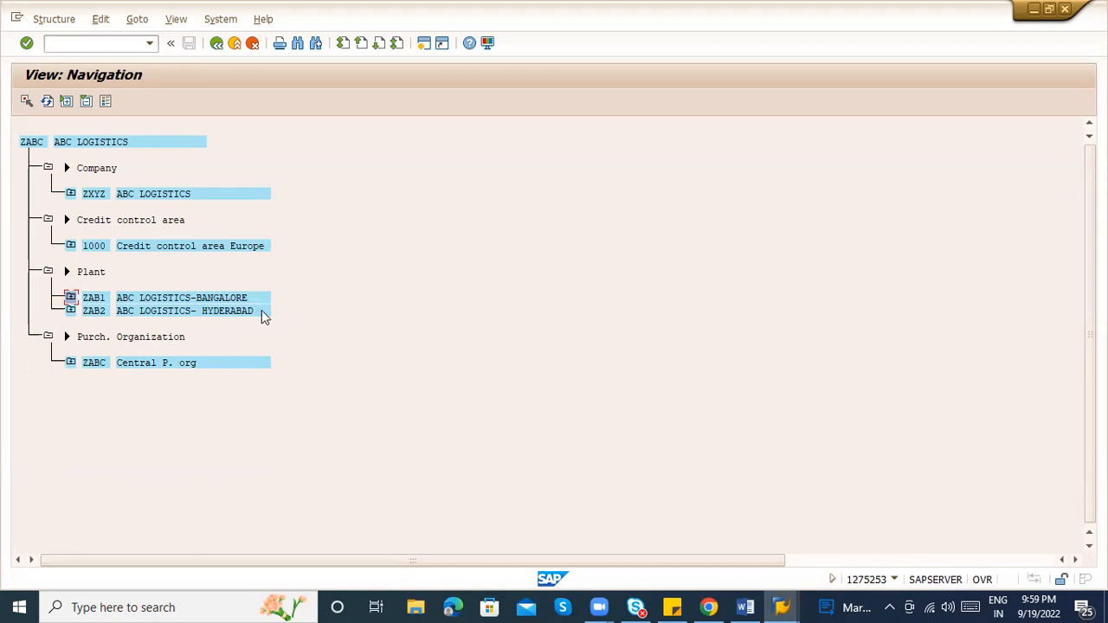
left_click(72, 364)
left_click(71, 364)
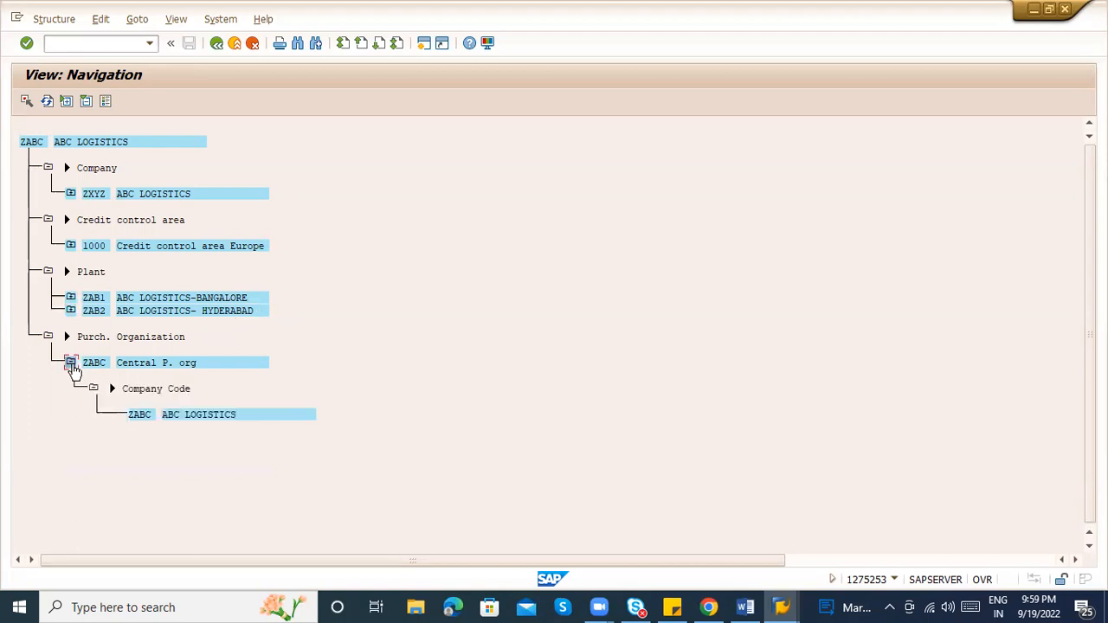
left_click(71, 363)
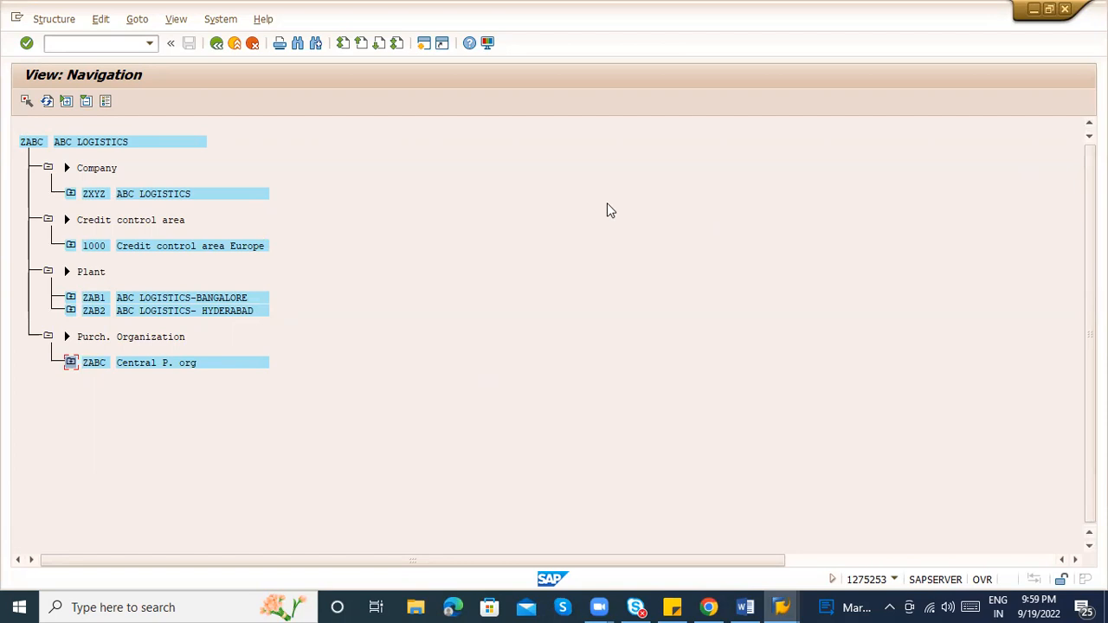
left_click(216, 45)
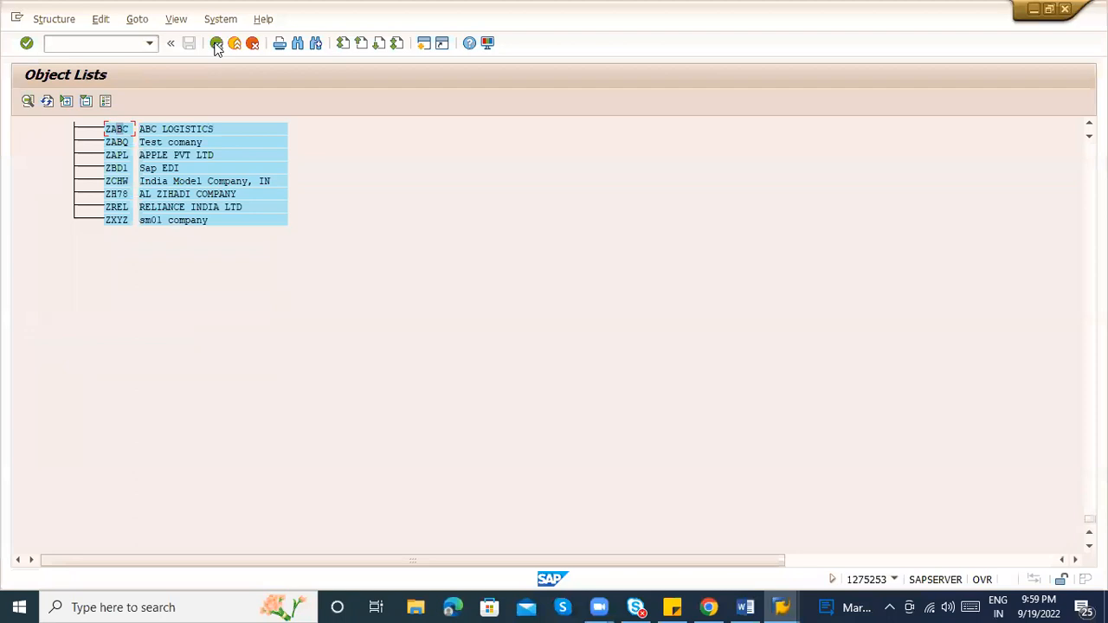
Back out of the company code screens to the IMG and collapse Enterprise Structure
left_click(217, 45)
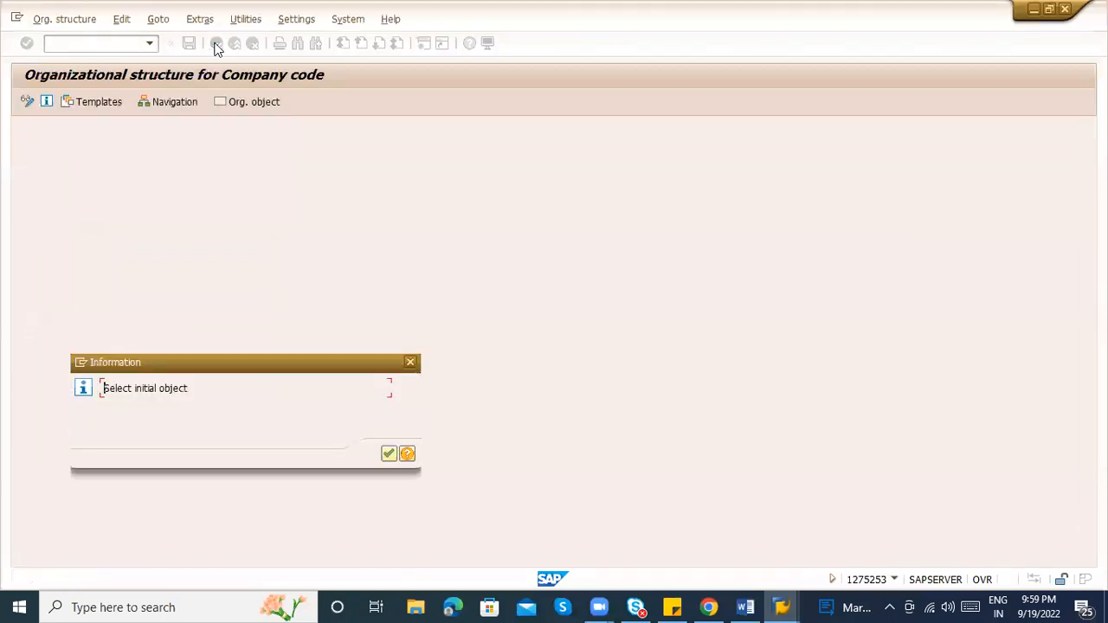
key("Return")
left_click(217, 46)
left_click(217, 45)
key("Escape")
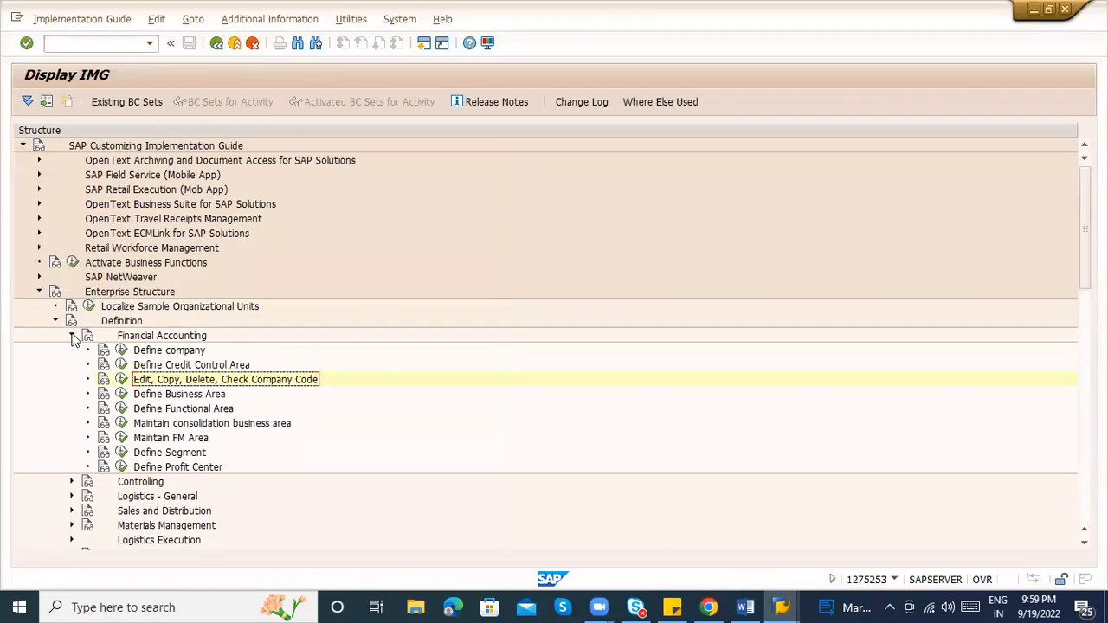
left_click(72, 335)
left_click(55, 322)
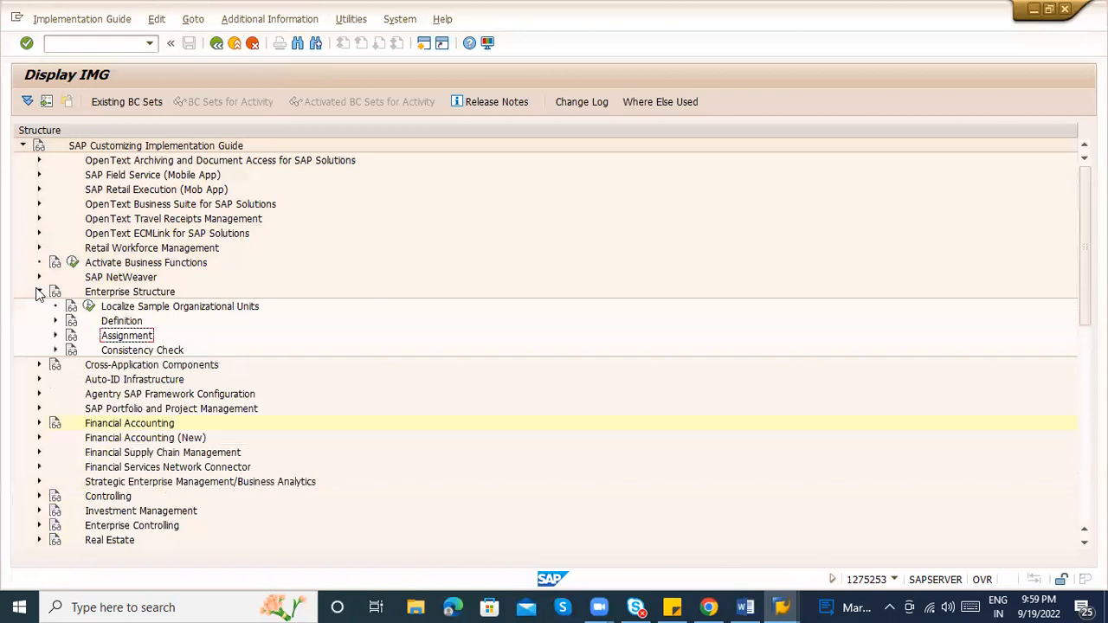
left_click(39, 292)
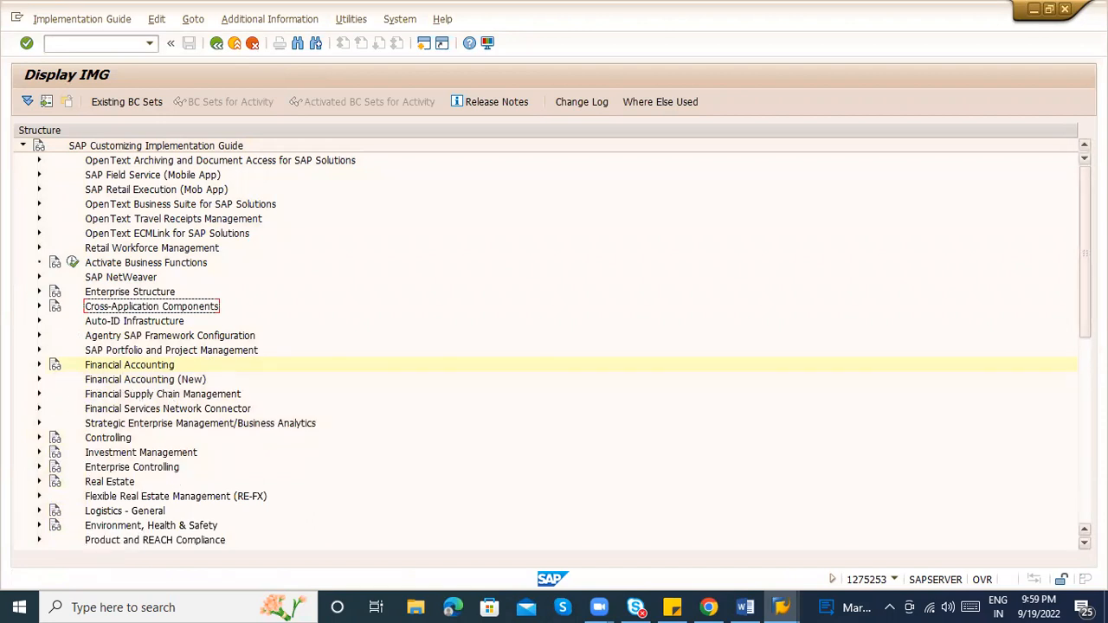
Expand Materials Management > Purchasing and run Create Purchasing Groups
scroll(288, 461, "down", 5)
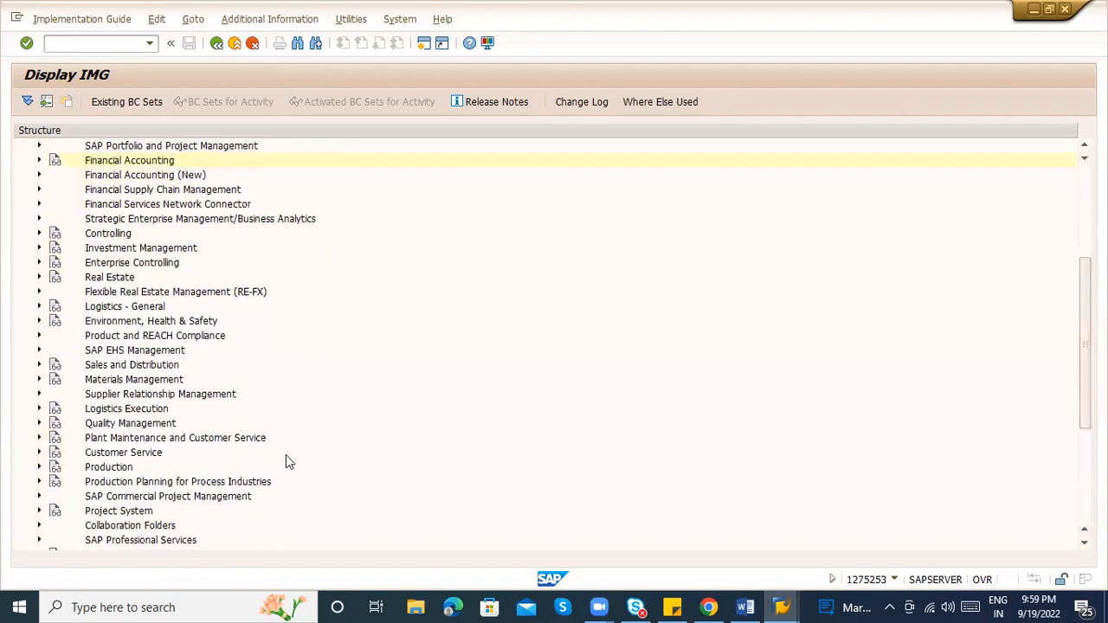
left_click(38, 380)
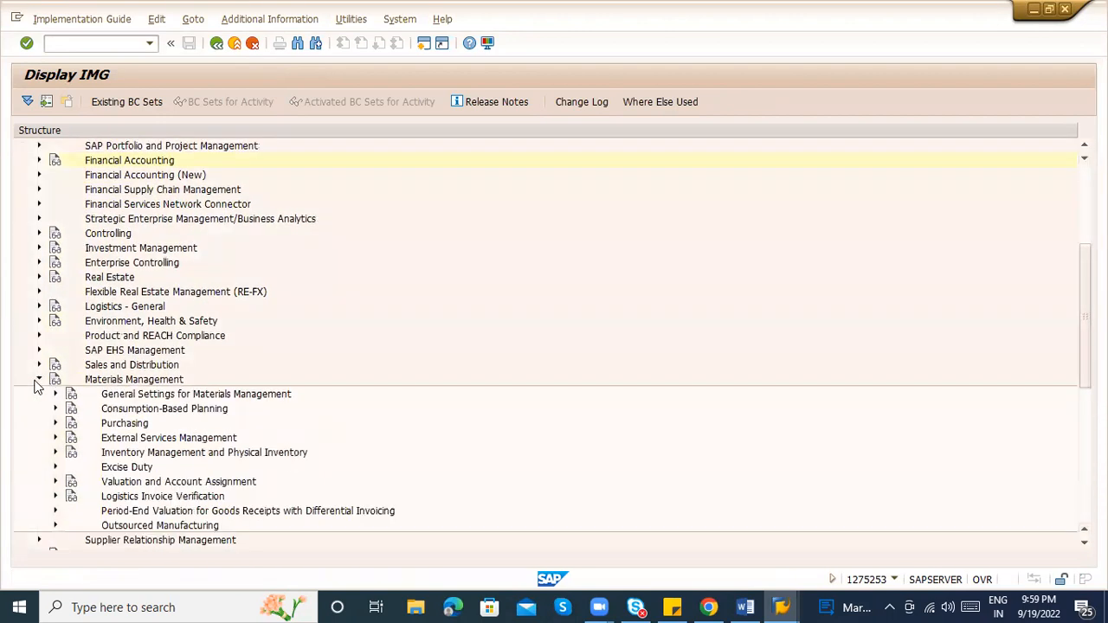
left_click(54, 424)
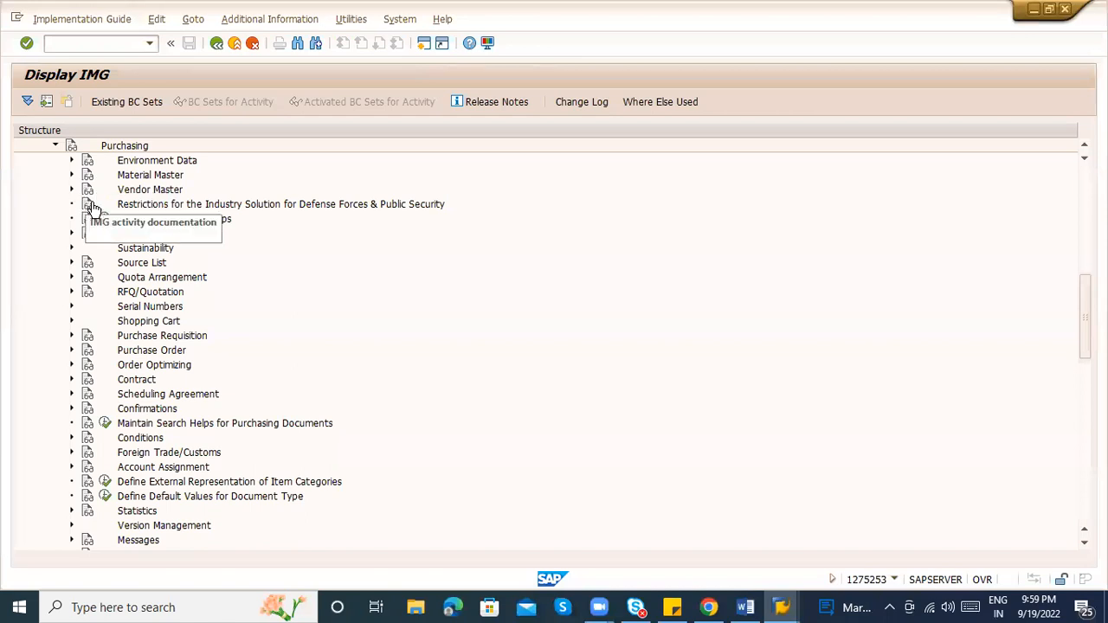
left_click(103, 218)
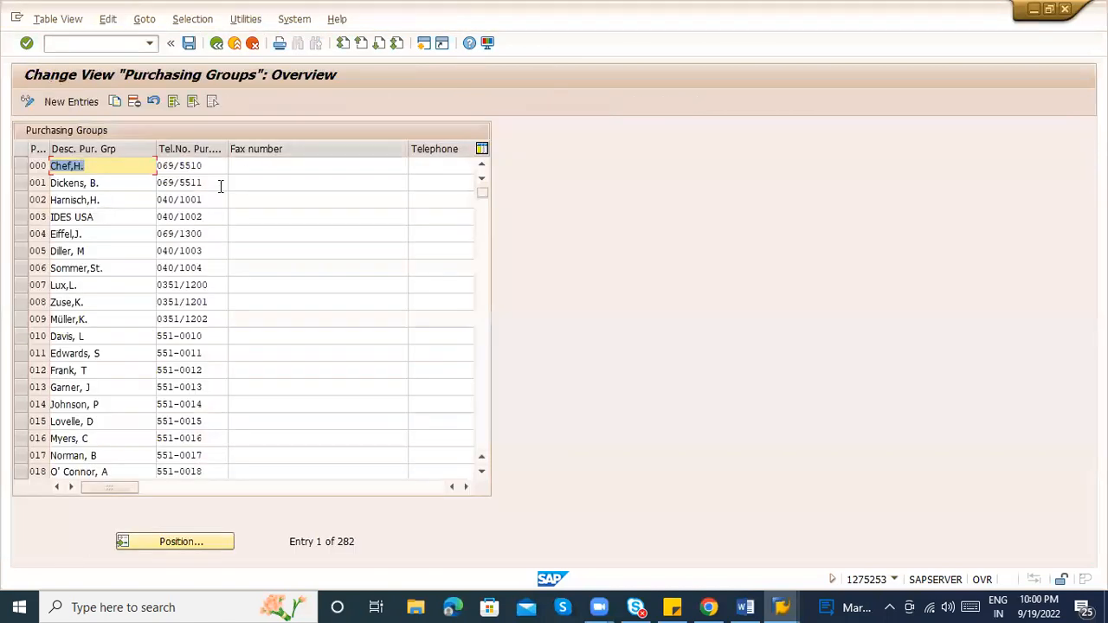
Add purchasing group ABC with a buyer's name as description and a telephone number
left_click(173, 196)
left_click(105, 166)
left_click(77, 106)
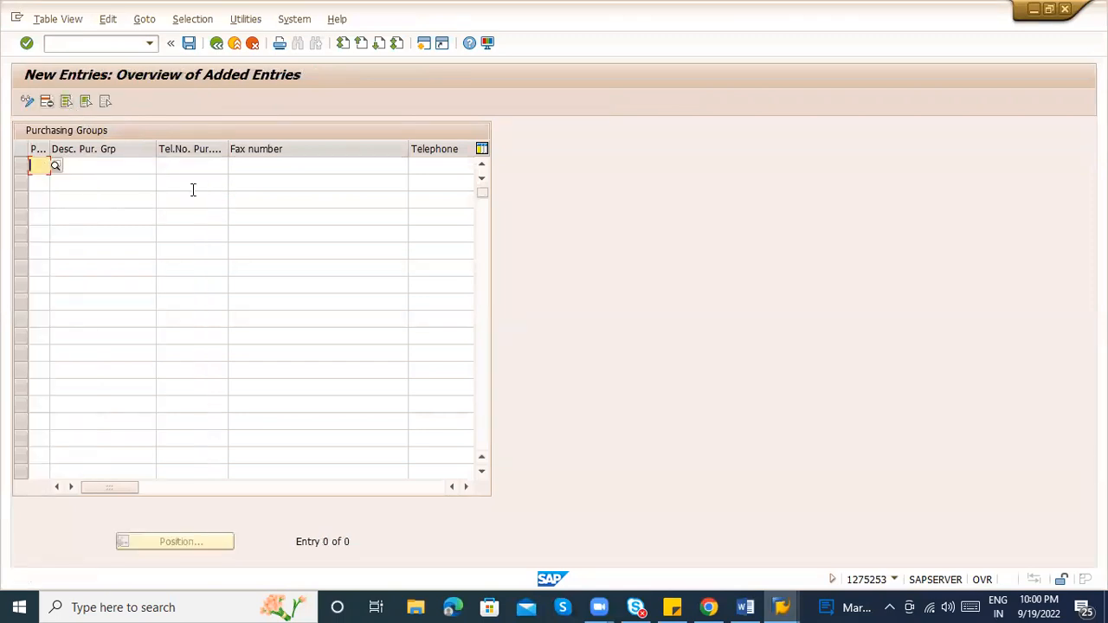
type("ABC")
key("Tab")
type("RAJA")
key("Tab")
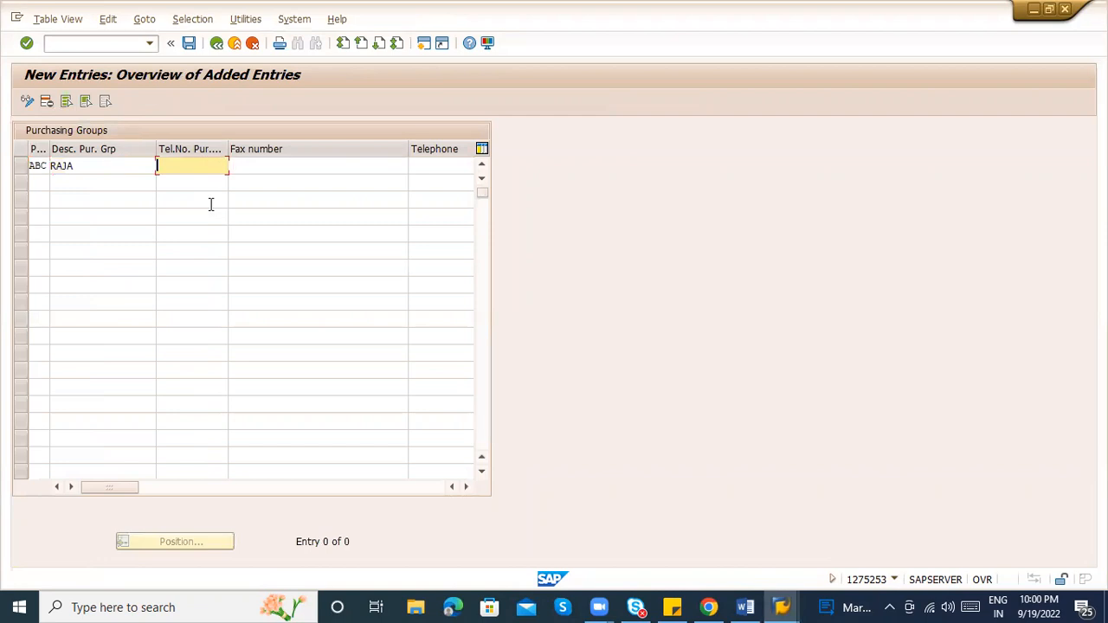
key("Tab")
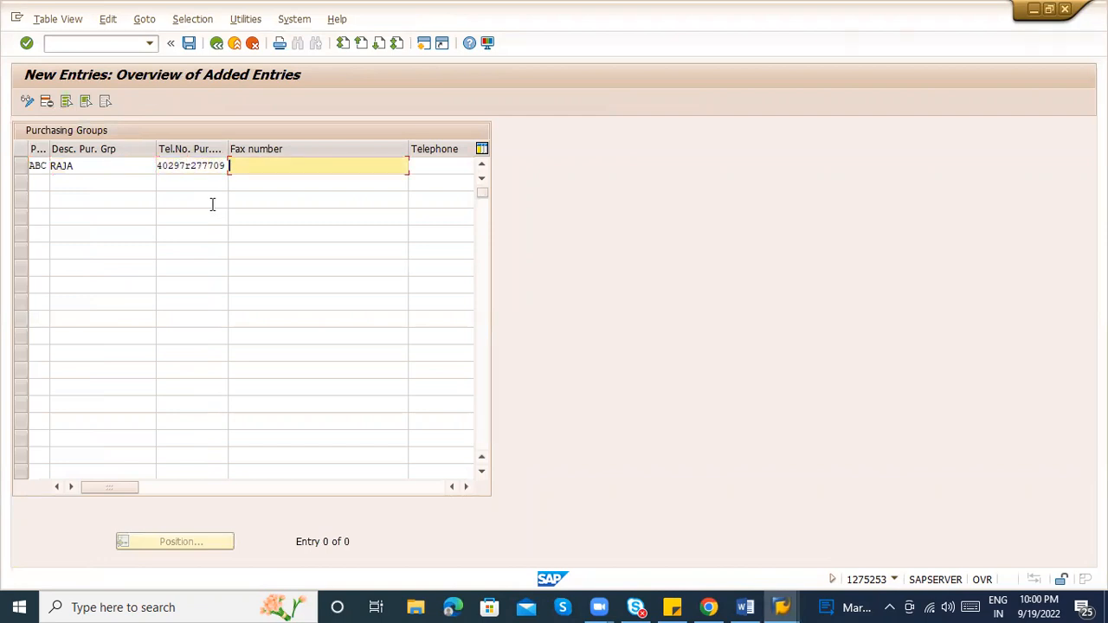
key("Tab")
key("Tab")
key("Tab")
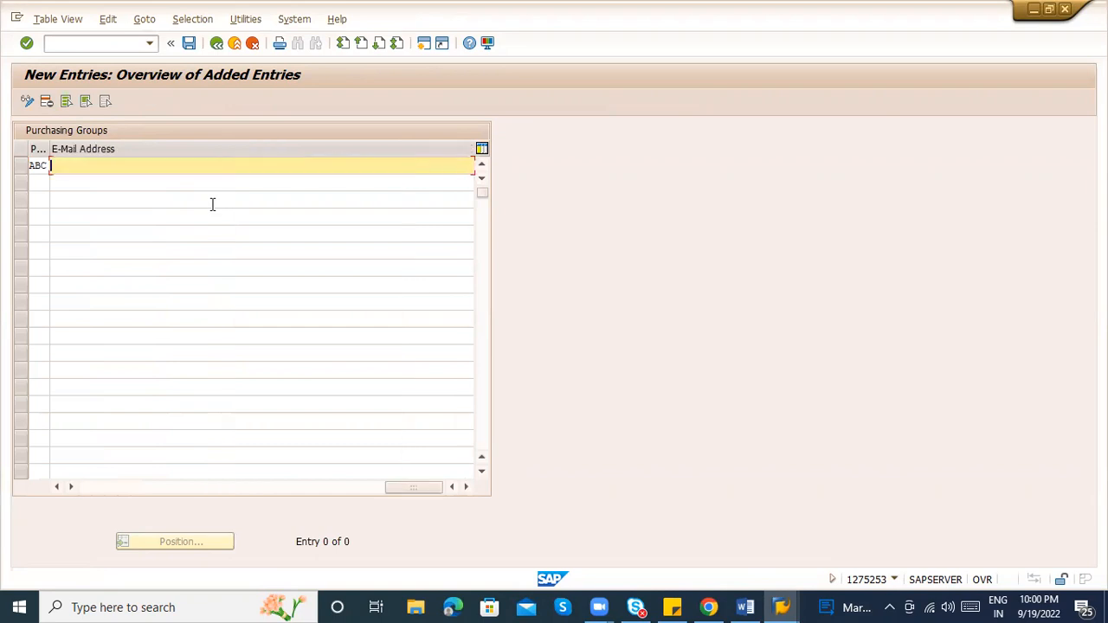
key("shift+Tab")
key("shift+Tab")
key("shift+Tab")
key("shift+Tab")
key("shift+Tab")
key("shift+Tab")
key("shift+Tab")
key("shift+Tab")
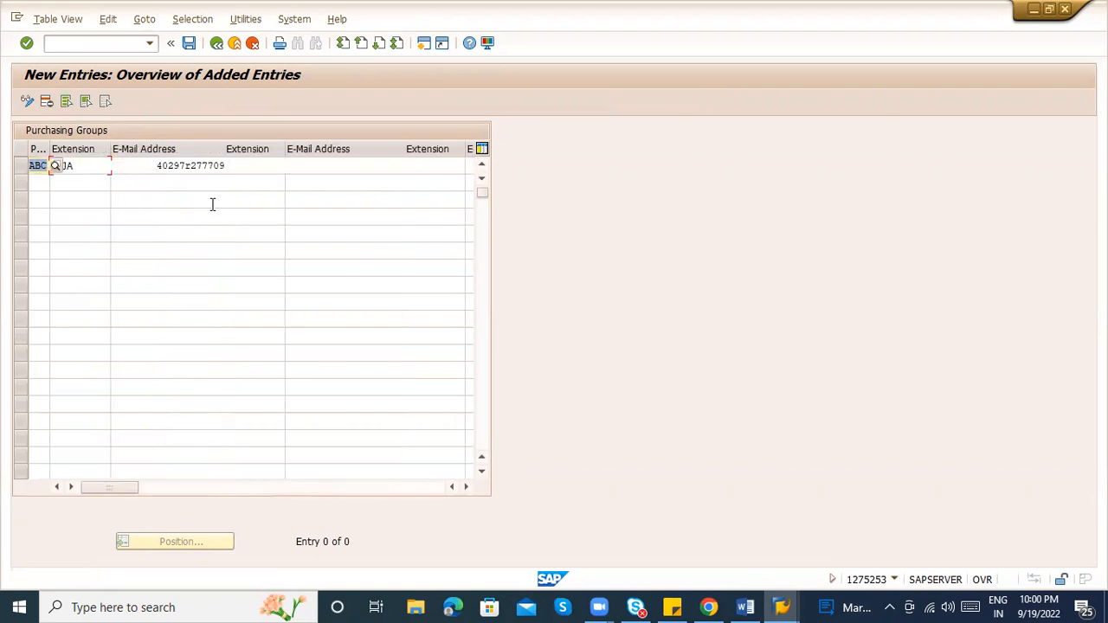
Save purchasing group ABC under the proposed customizing request and highlight its description
left_click(107, 176)
key("ctrl+s")
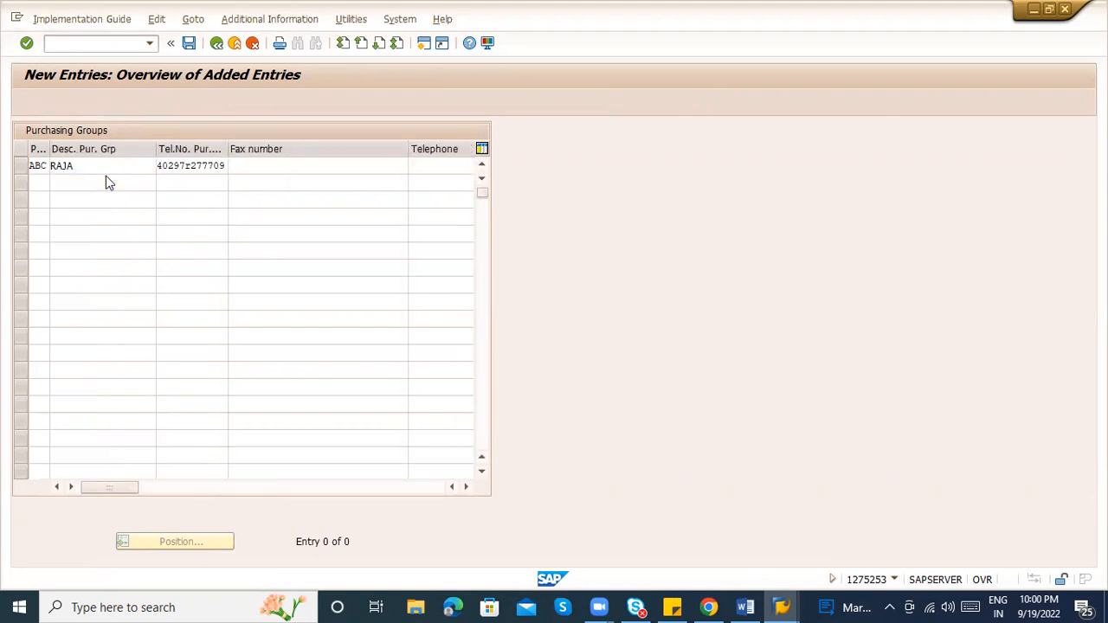
key("Return")
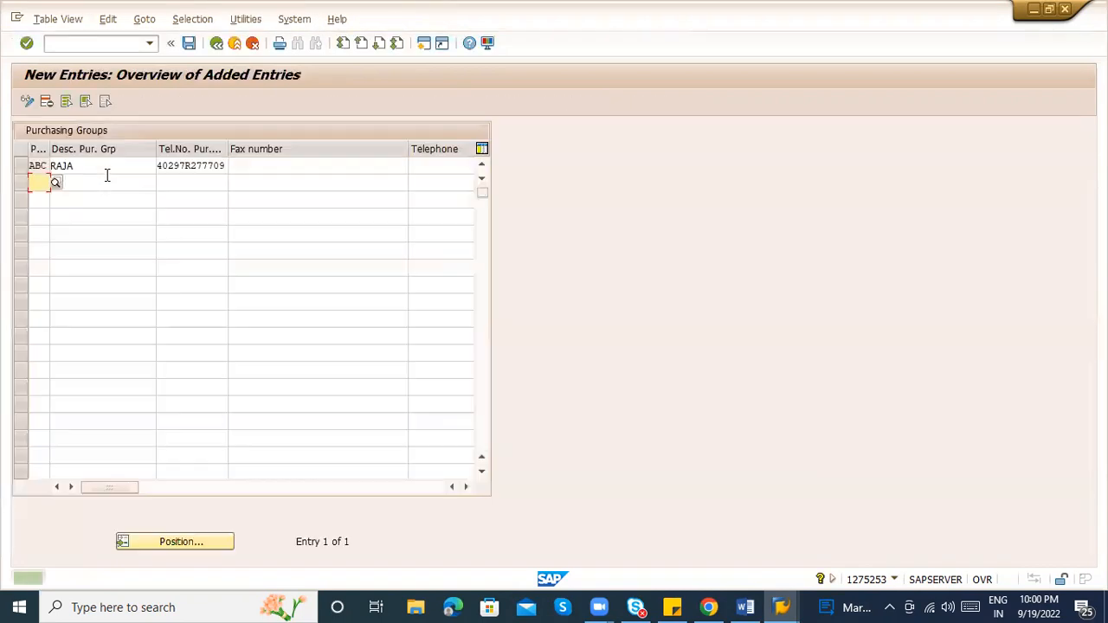
left_click_drag(94, 165, 44, 166)
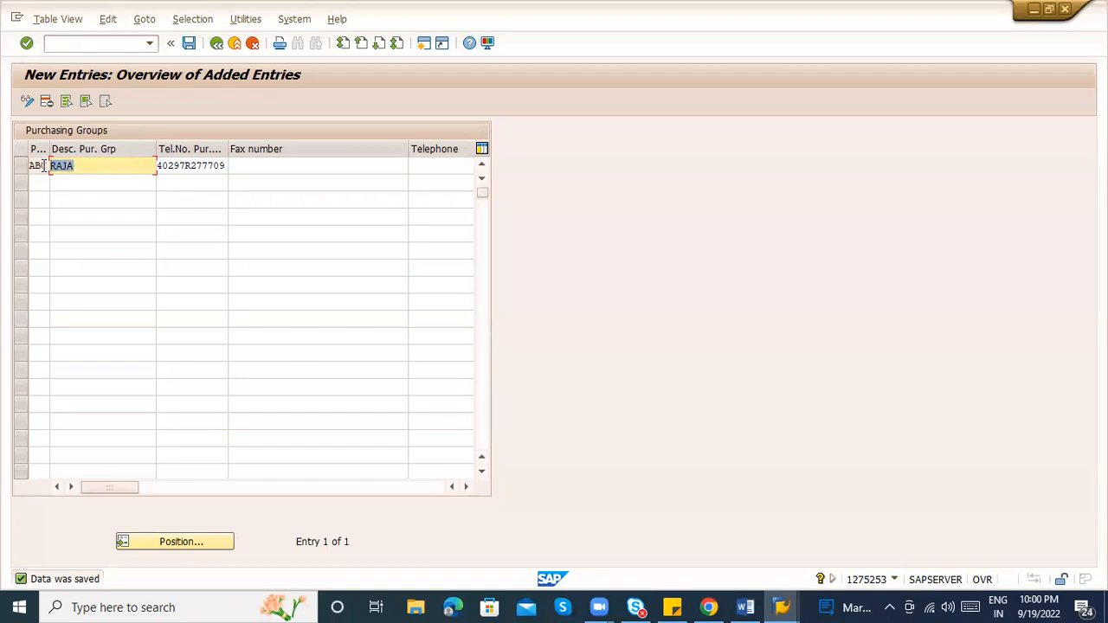
Select empty rows in the purchasing groups table to prepare the next entry
left_click(35, 182)
left_click(38, 198)
left_click(41, 215)
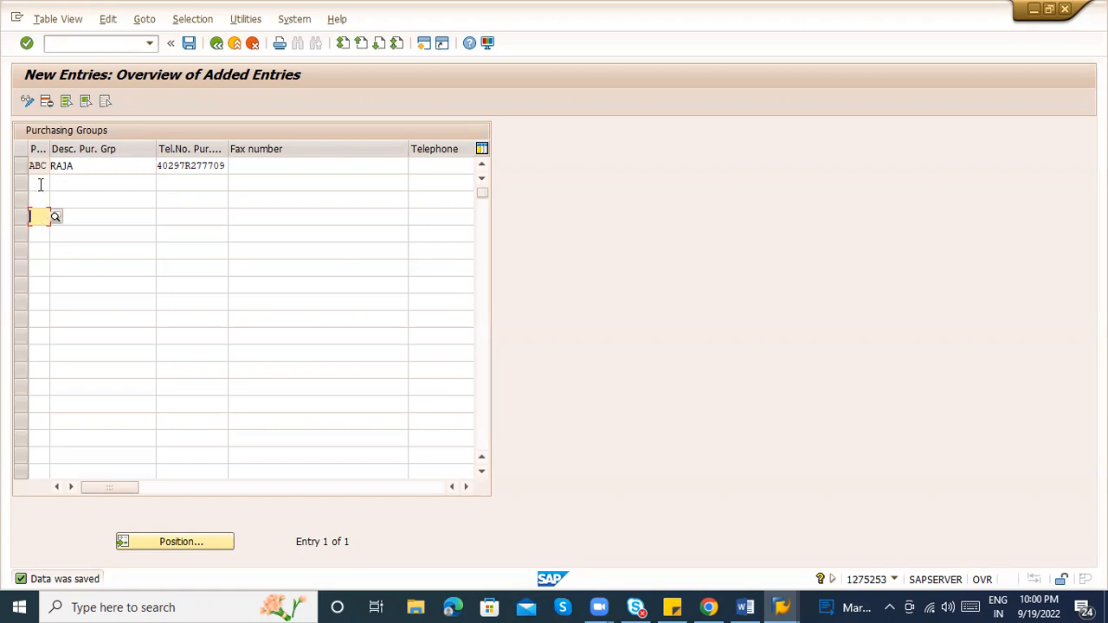
left_click(40, 183)
left_click(40, 196)
left_click(40, 217)
left_click(39, 233)
left_click(45, 266)
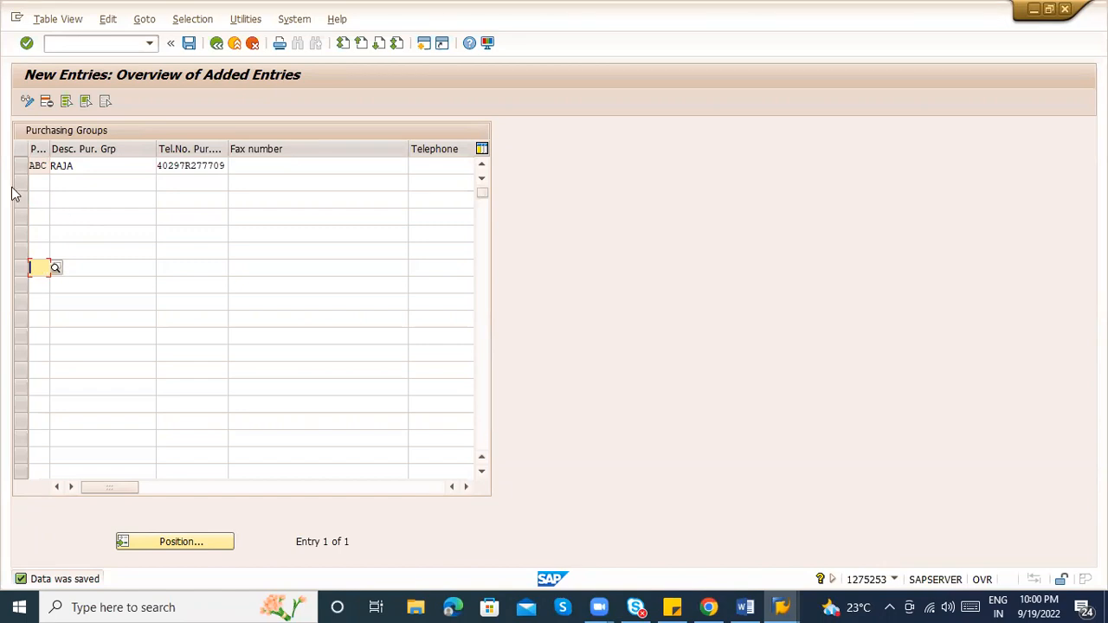
Enter a purchasing group described 'Office supplies' with a telephone number, save, and review both descriptions
left_click(47, 182)
type("ABD")
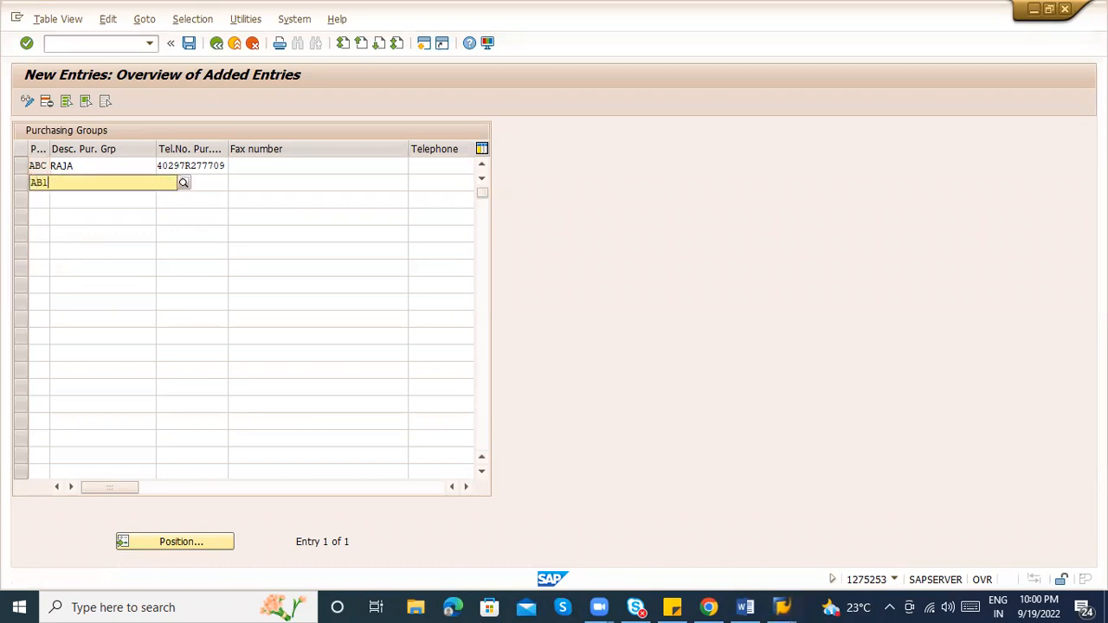
key("Tab")
type("Office supplies")
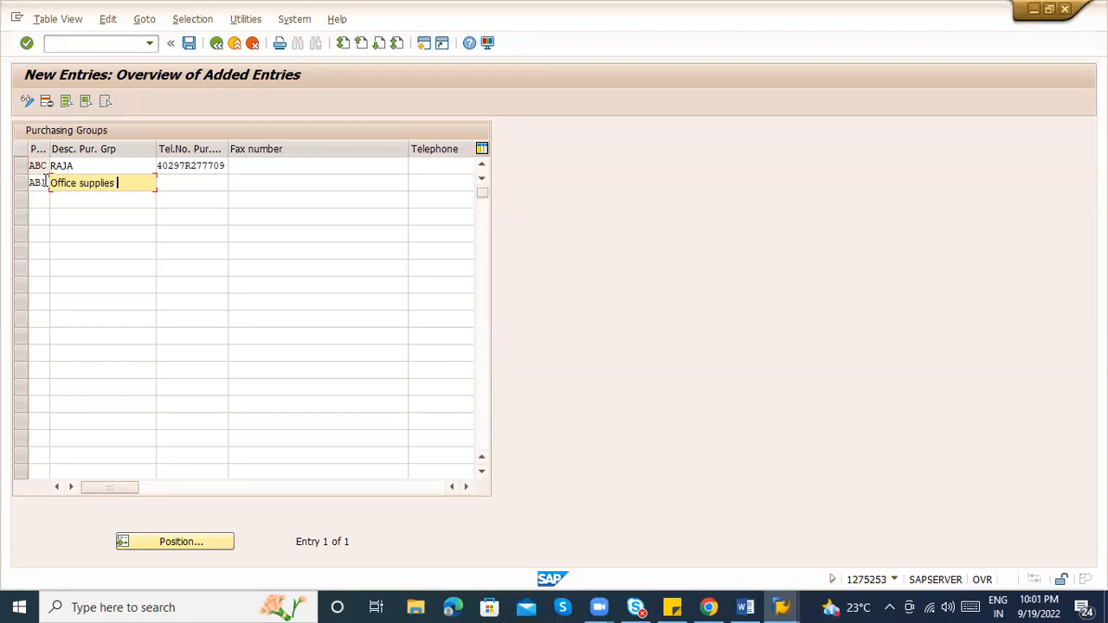
key("Tab")
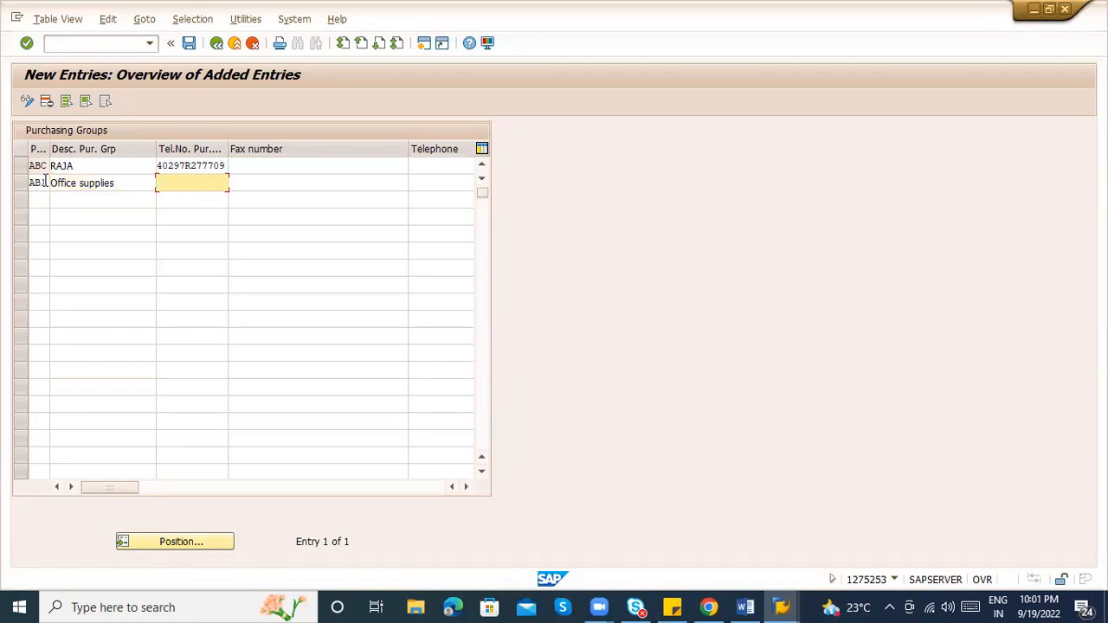
type("938839933")
key("Return")
key("ctrl+s")
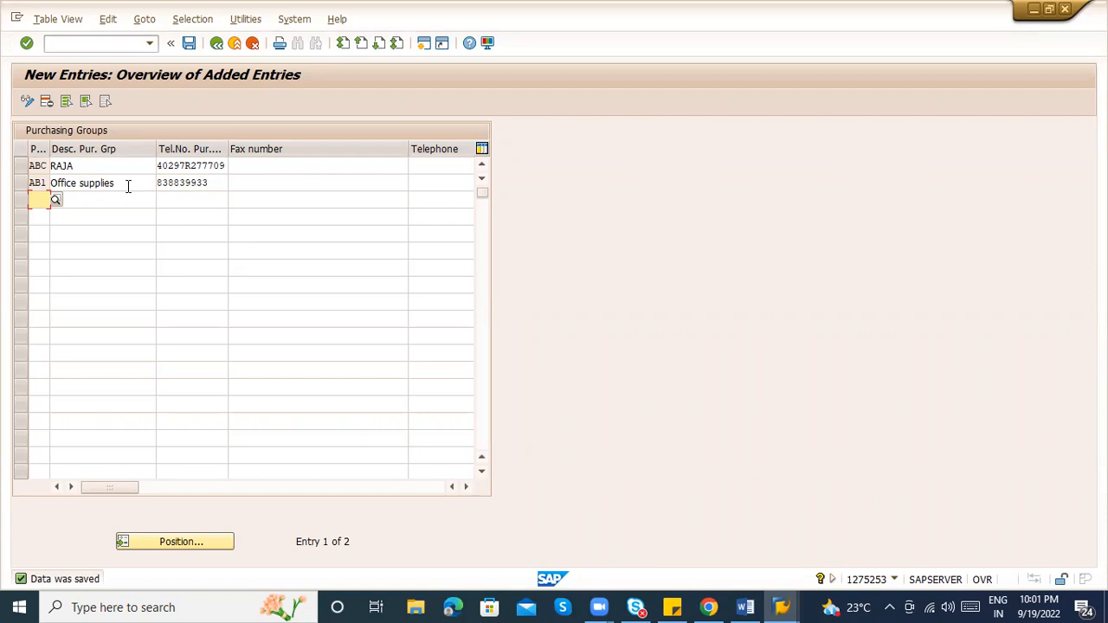
left_click(128, 184)
left_click(111, 168)
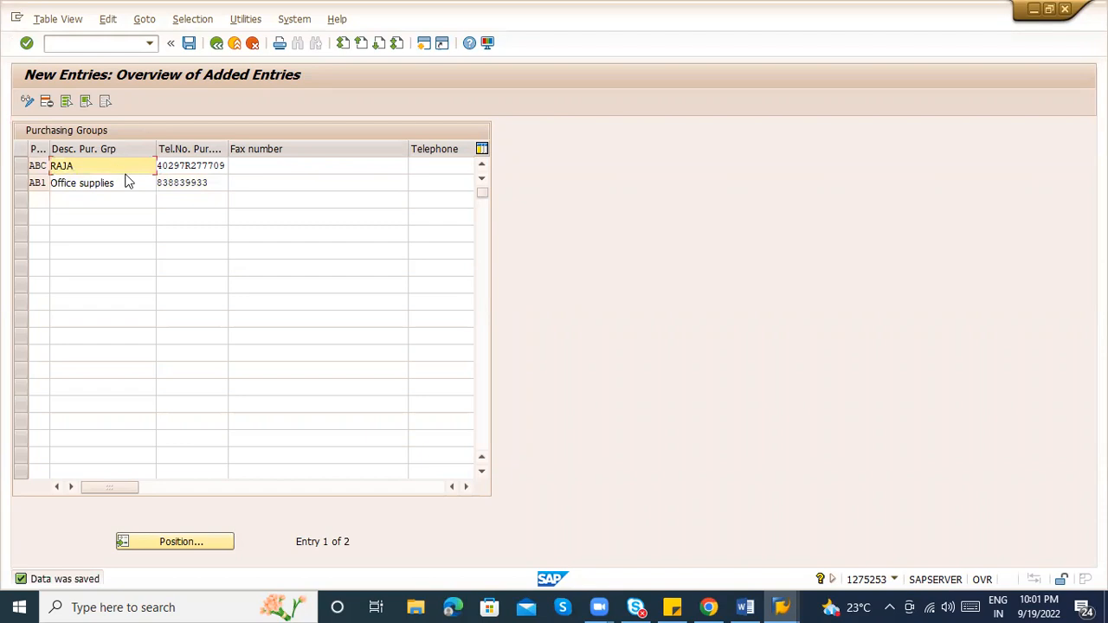
Remove the stray R from the RAJA group's telephone number and save the Purchasing Groups table
left_click(128, 185)
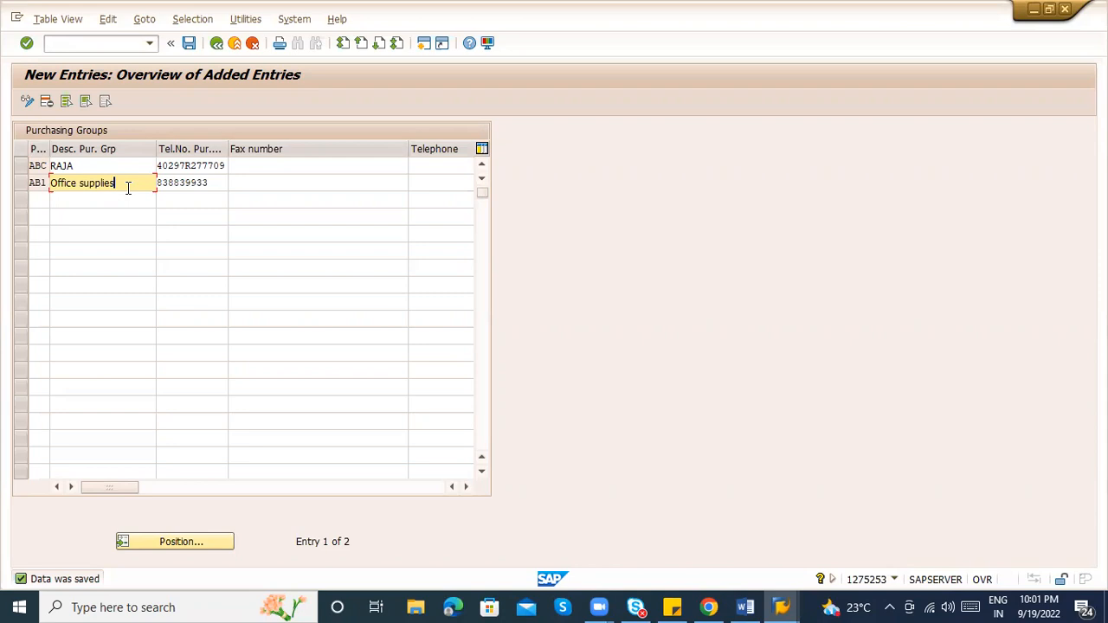
key("ctrl+s")
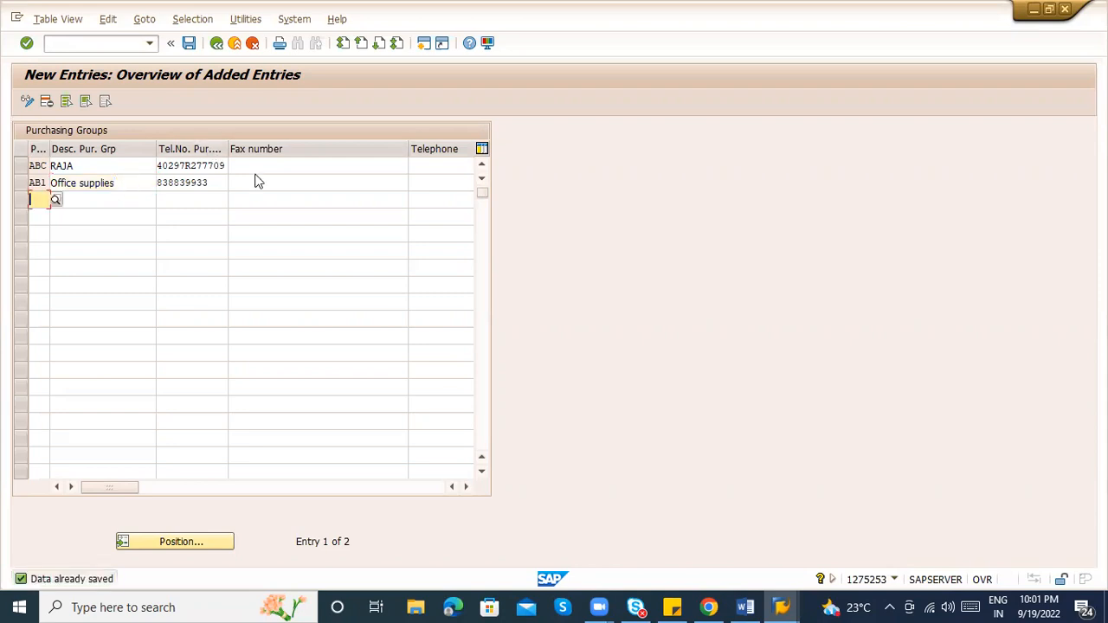
left_click(190, 167)
key("ctrl+s")
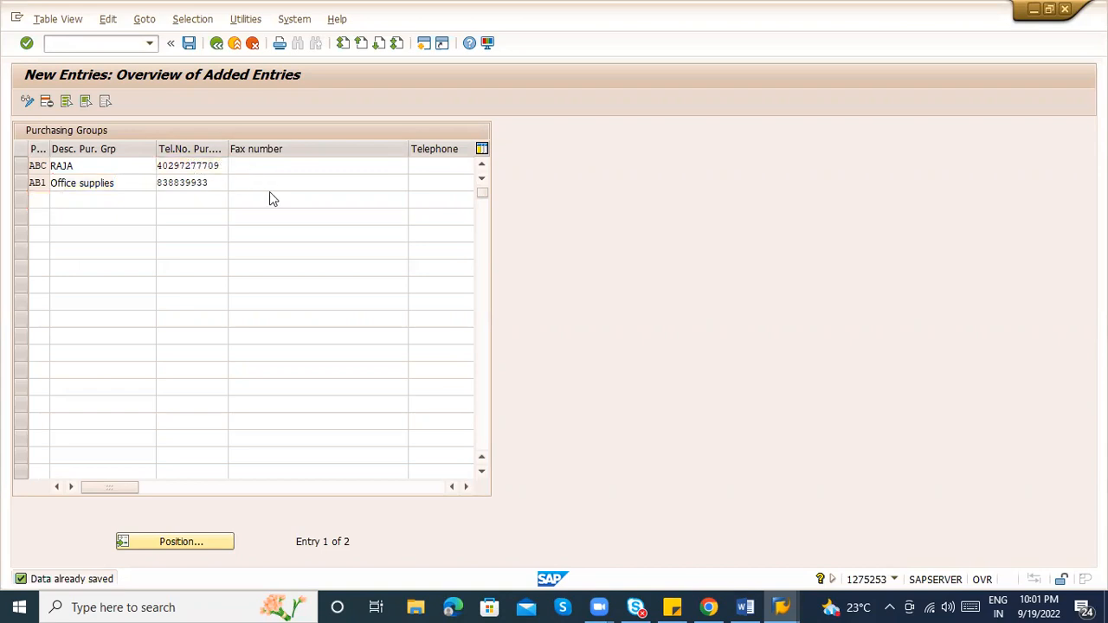
key("ctrl+s")
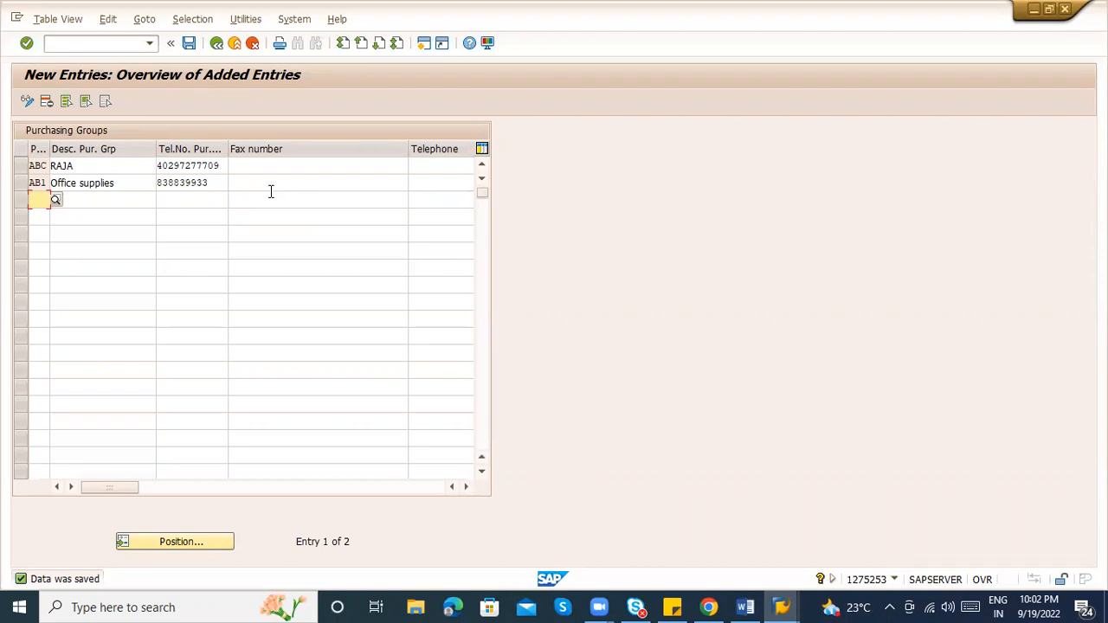
Leave the Purchasing Groups table and return to the Display IMG Purchasing tree
left_click(253, 166)
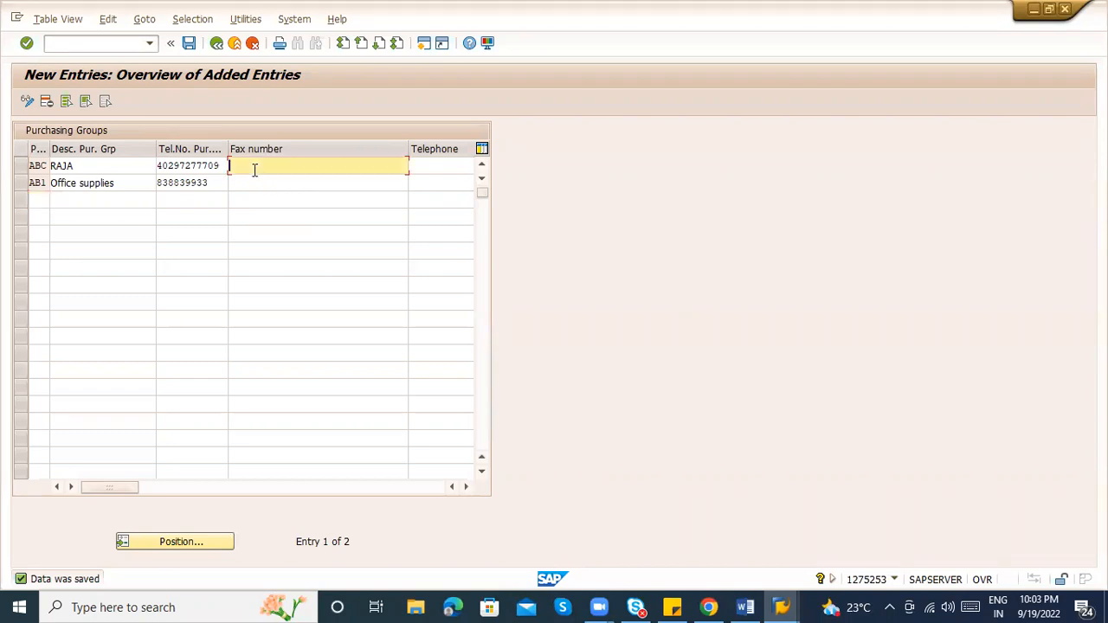
left_click(235, 44)
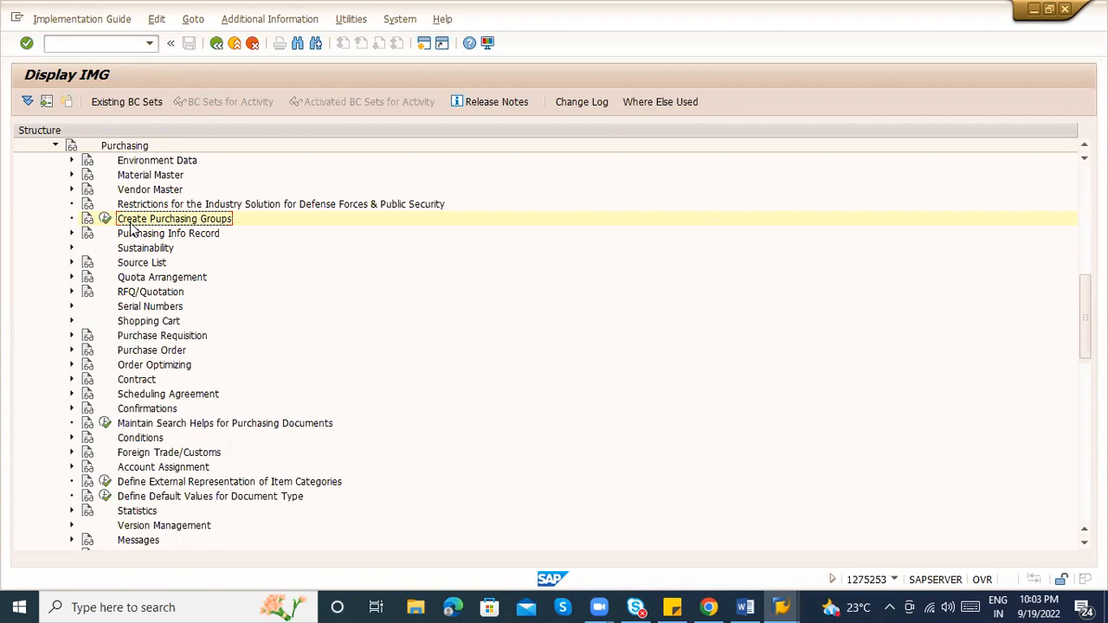
Back out of Display IMG and Customizing: Execute Project to the SAP Easy Access menu
left_click(229, 49)
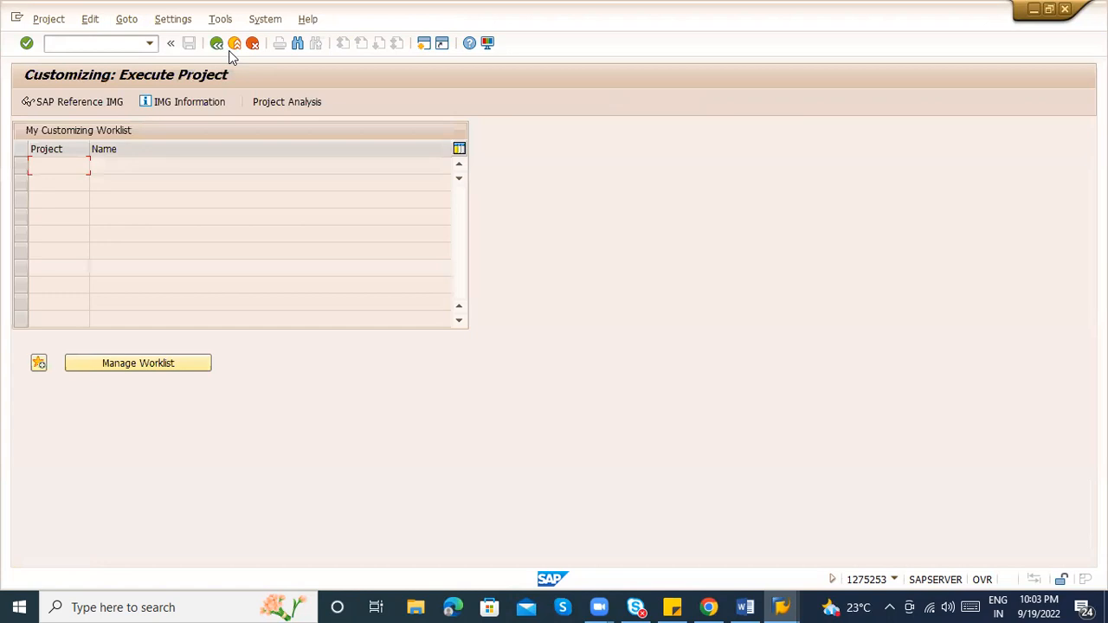
left_click(243, 50)
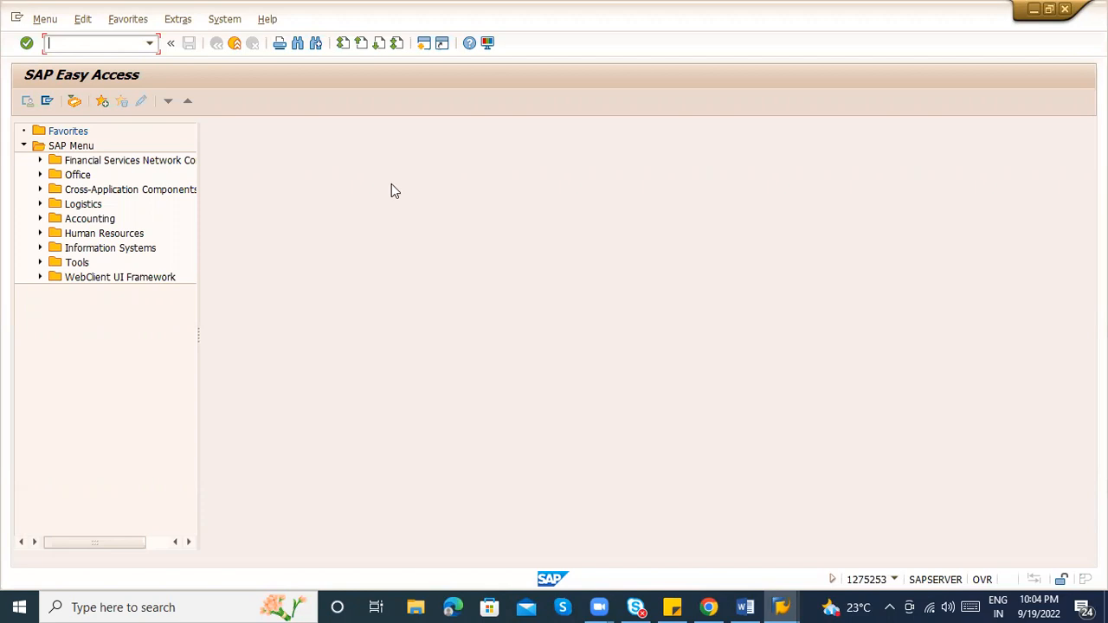
Run OMSY and check the current year and period for SAP A.G. and BestRun Germany
type("OMSY")
key("Return")
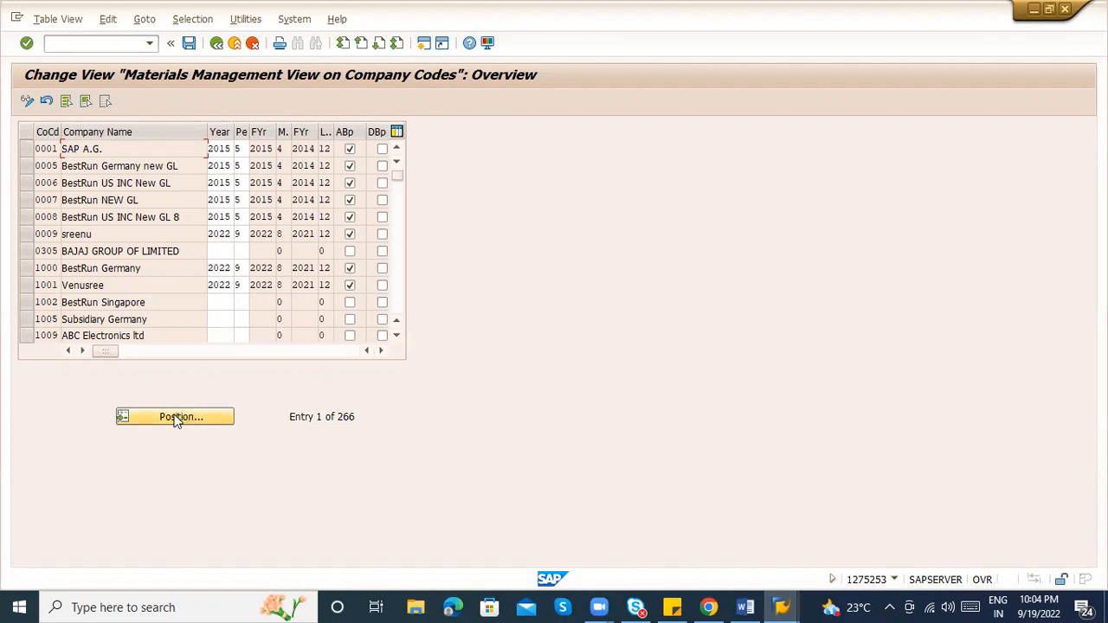
left_click(221, 149)
left_click(236, 149)
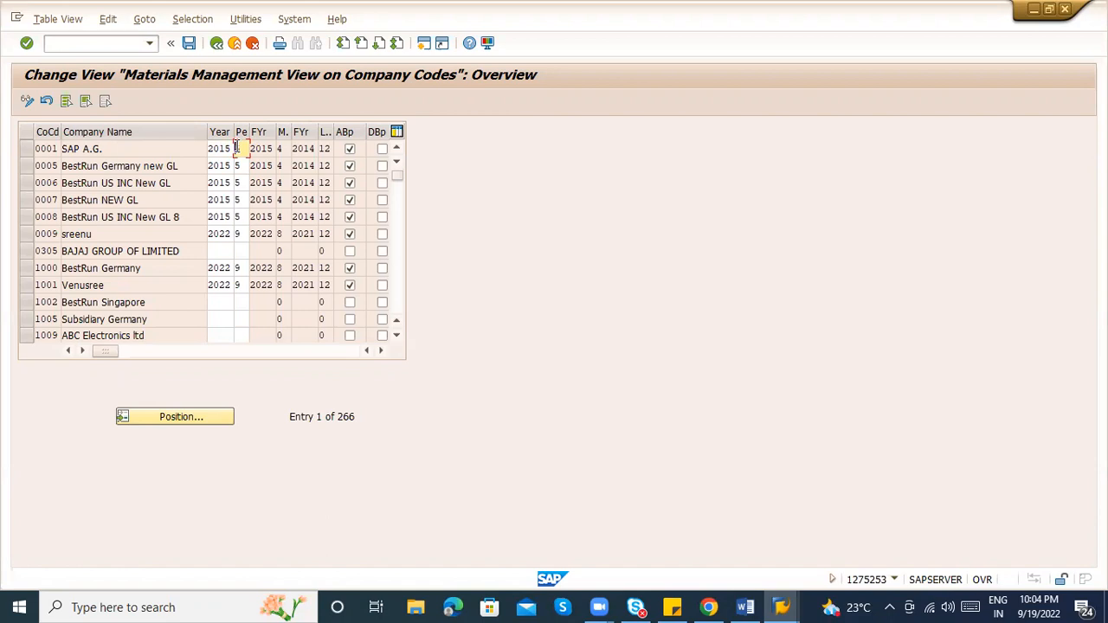
left_click(244, 165)
Jump the company code list to ZABC, check its current period 9, and enter /nOB52
left_click(181, 412)
type("ZB")
key("BackSpace")
type("AB")
key("Return")
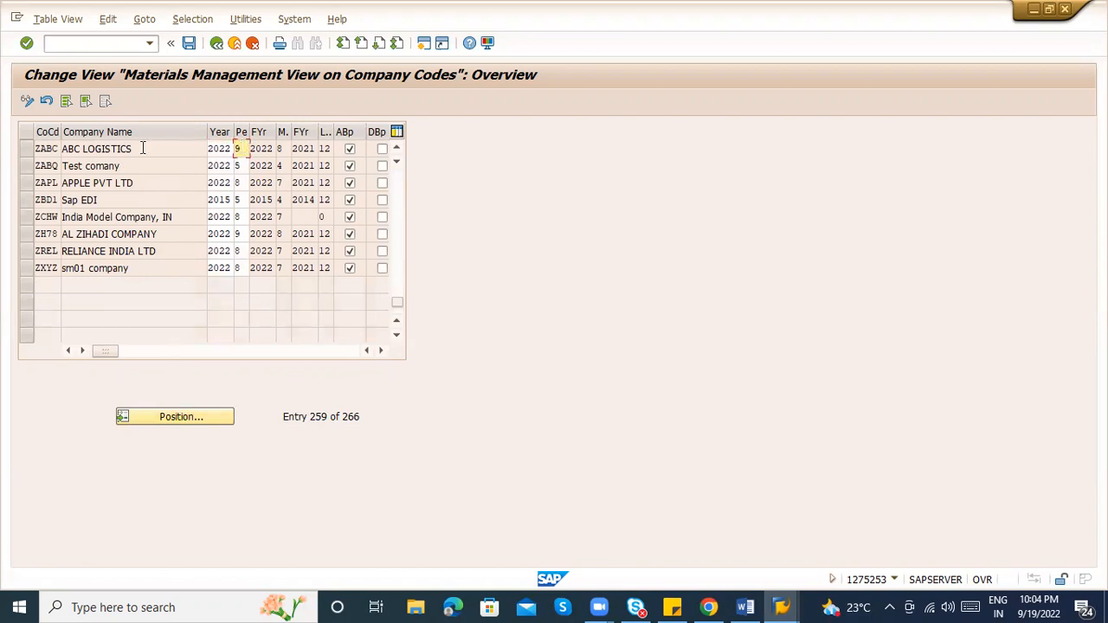
left_click(27, 149)
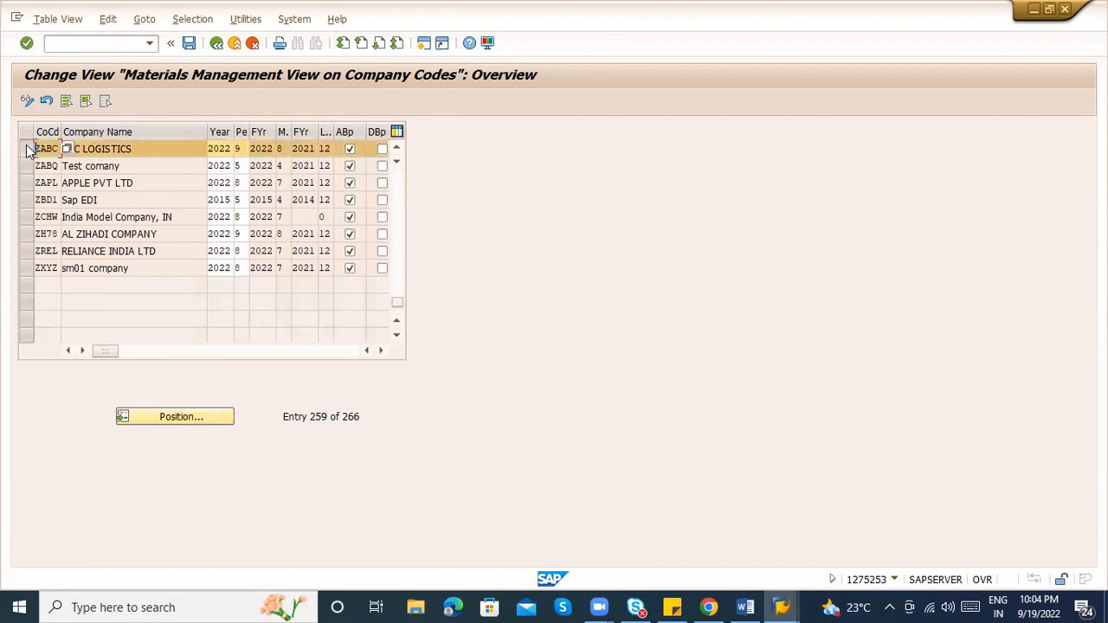
left_click(241, 149)
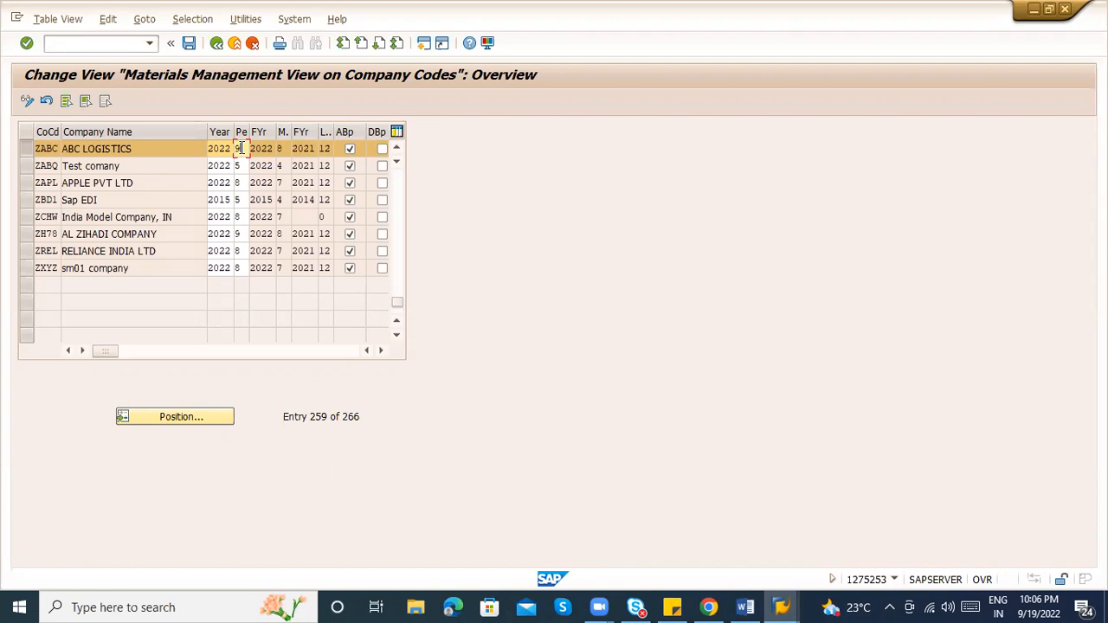
left_click(91, 41)
type("/nob52")
Review OB52 posting periods: variant 0001 periods 1–12 from 2012, and variant 0005's 2022 periods
key("Return")
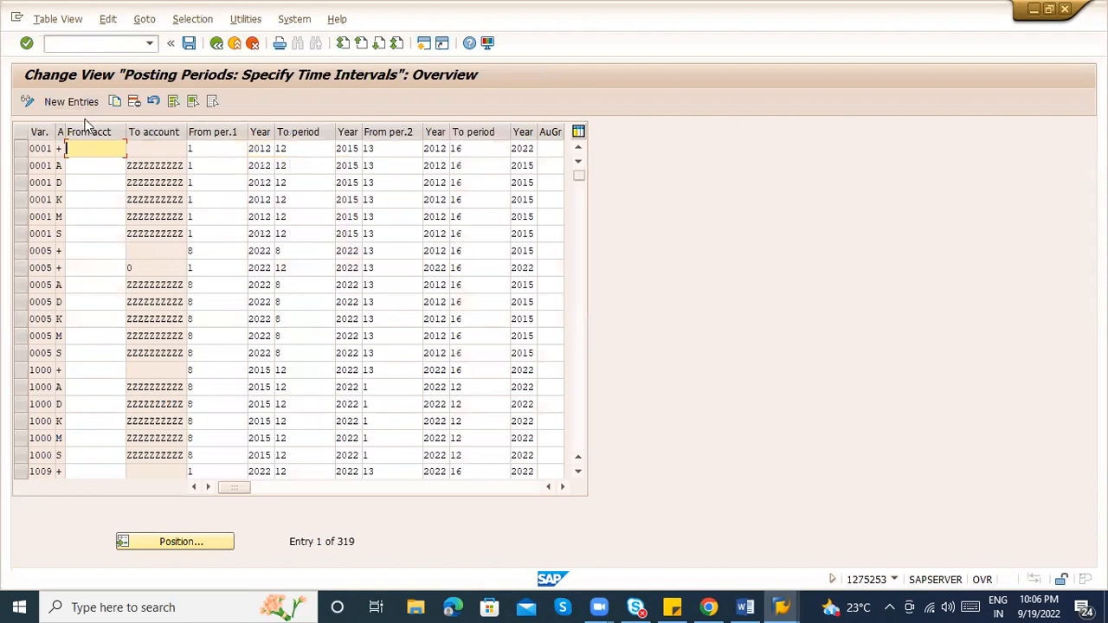
left_click(260, 165)
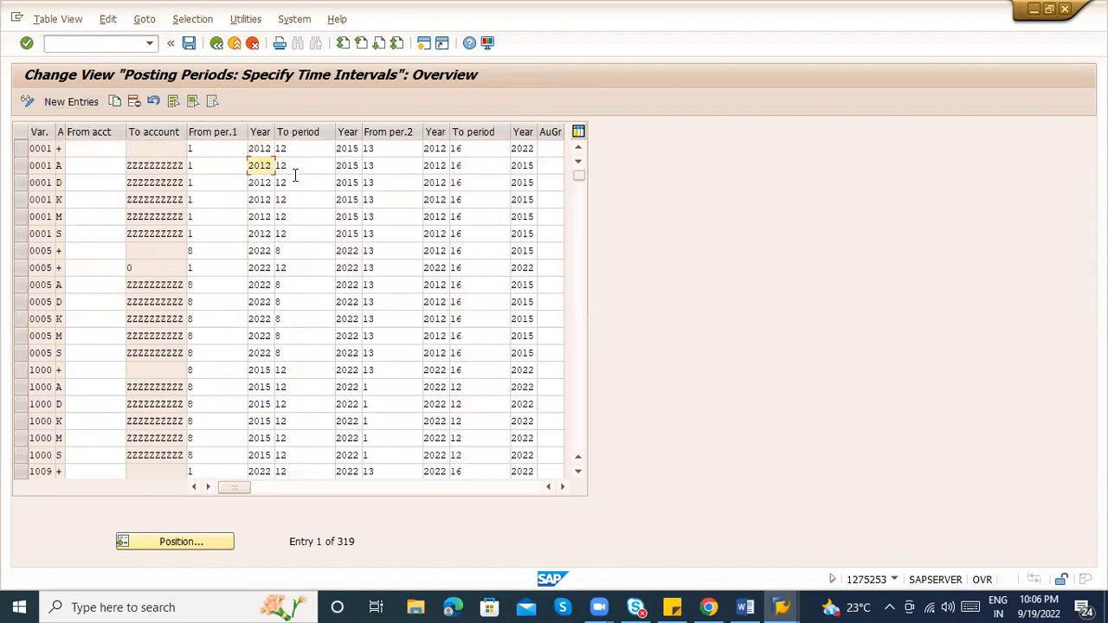
left_click(286, 182)
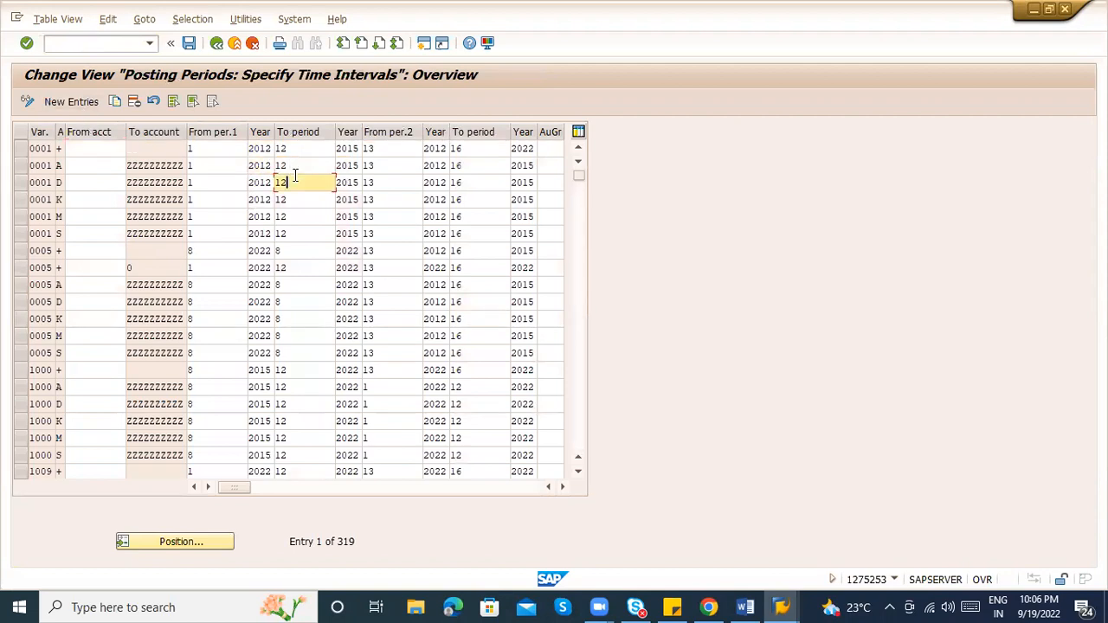
left_click(223, 182)
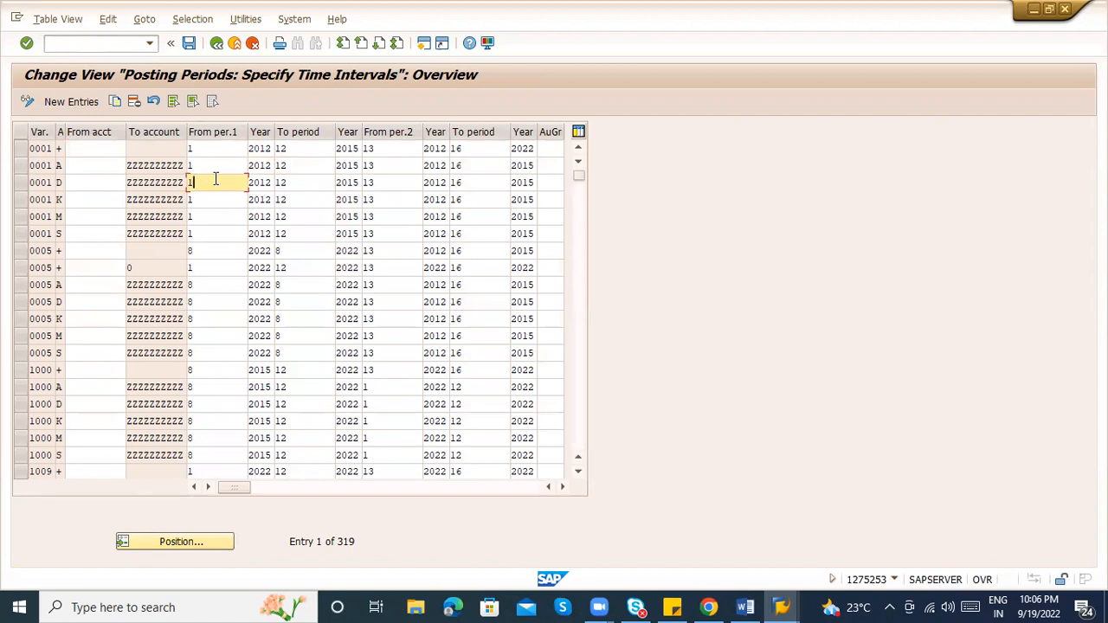
left_click(312, 185)
left_click(302, 212)
left_click(303, 231)
left_click(220, 249)
left_click(268, 254)
left_click(266, 268)
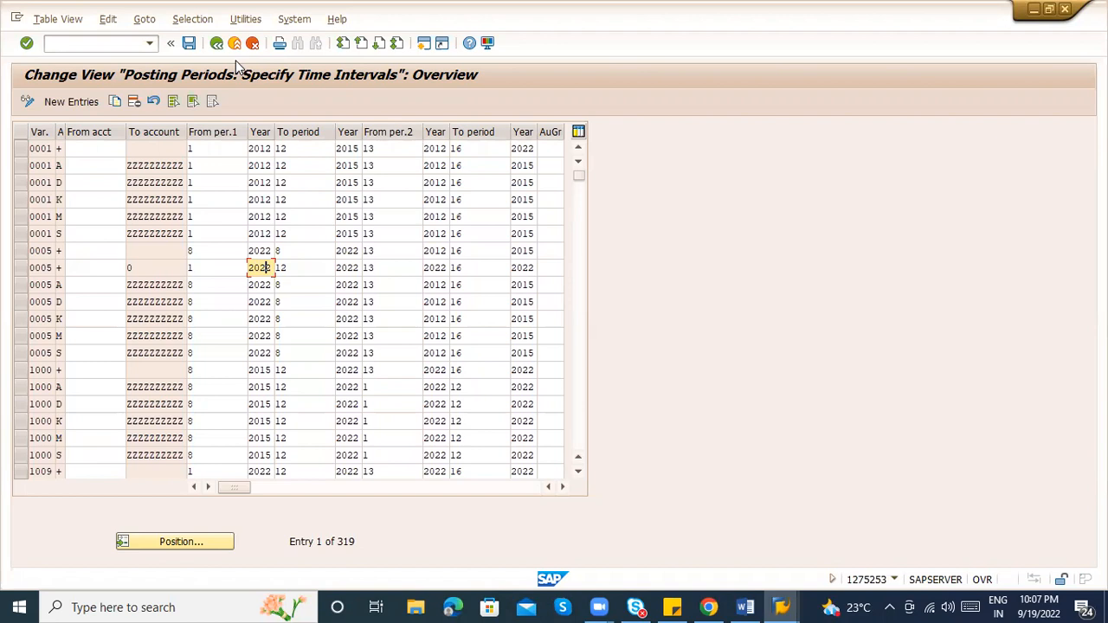
Rerun /nOMSY to check the periods of company codes 0001 and 0006, then bring up the Word notes
left_click(88, 51)
type("/nomsy")
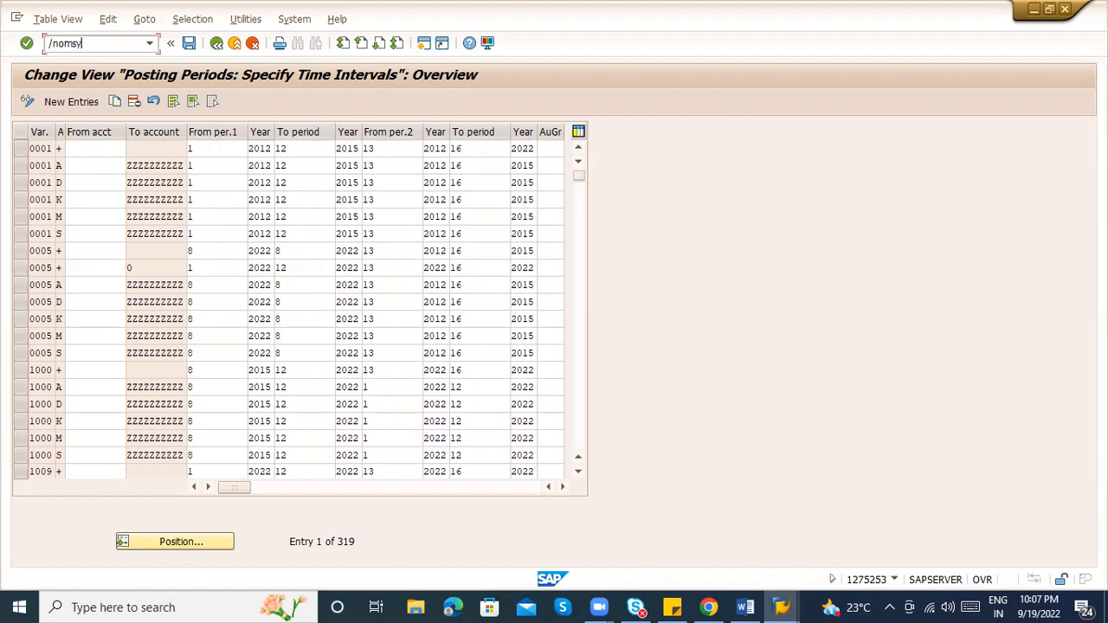
key("Return")
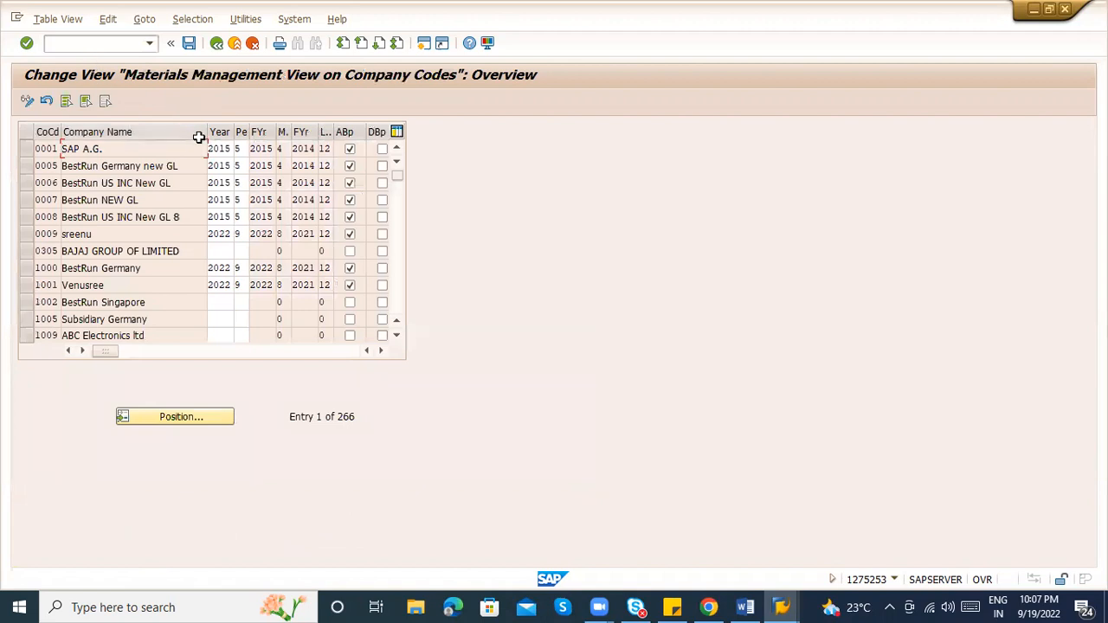
left_click(242, 149)
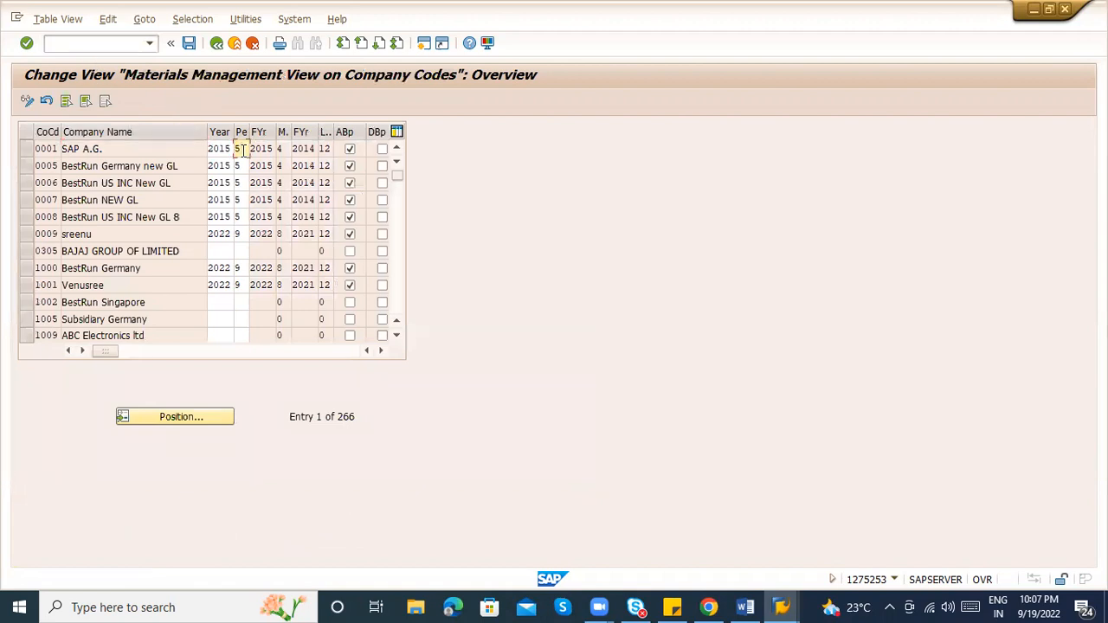
left_click(242, 183)
left_click(748, 606)
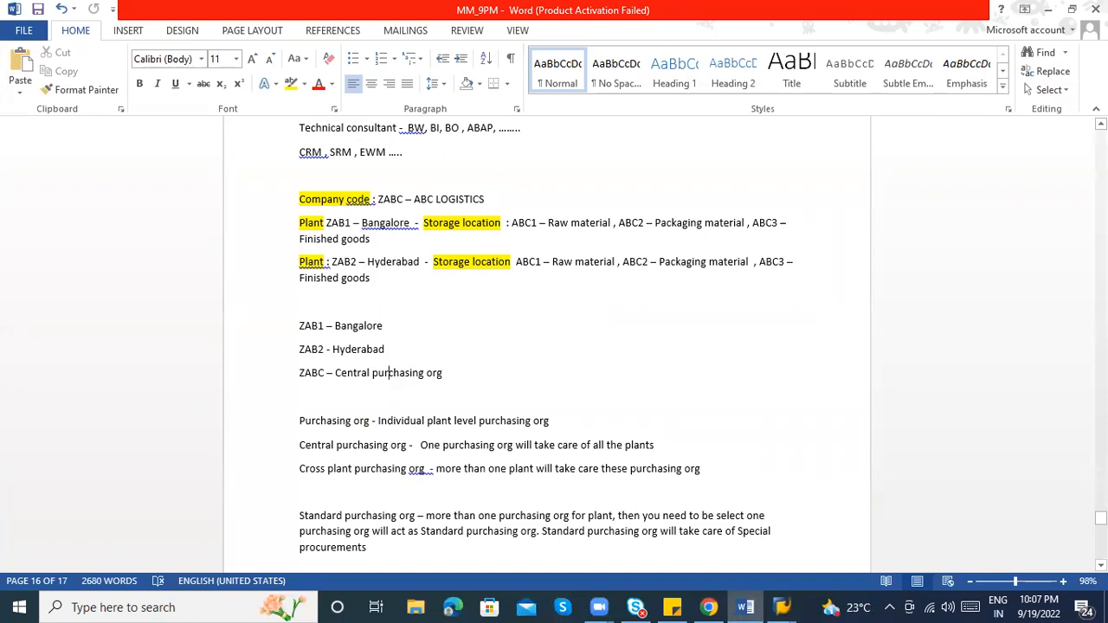
scroll(511, 179, "down", 10)
Write 'Financial year - APRIL TO MARCH' with lines APRIL - 01, MAY - 02, JUne -03 … March - 12
left_click(411, 191)
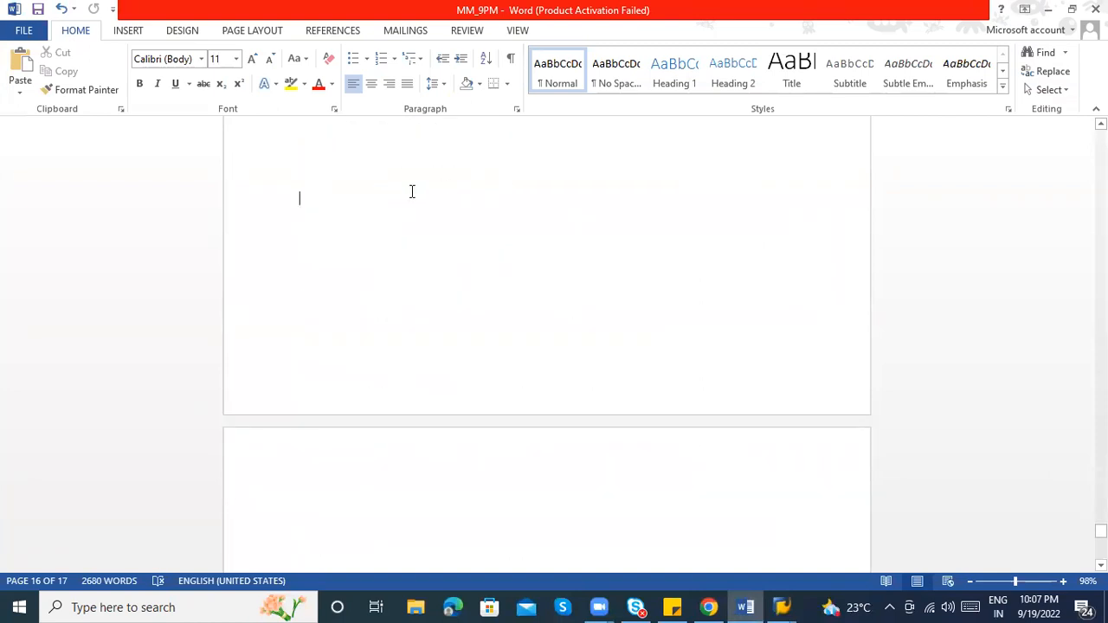
type("Fi")
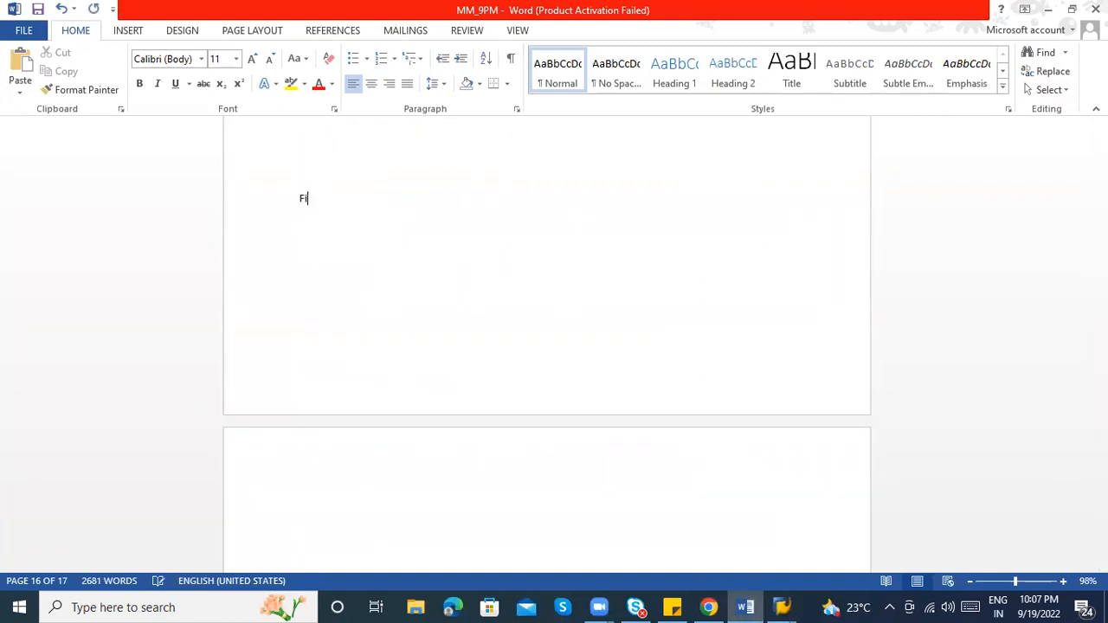
type("nancial year ")
type("- ")
type("AP")
type("RIL T")
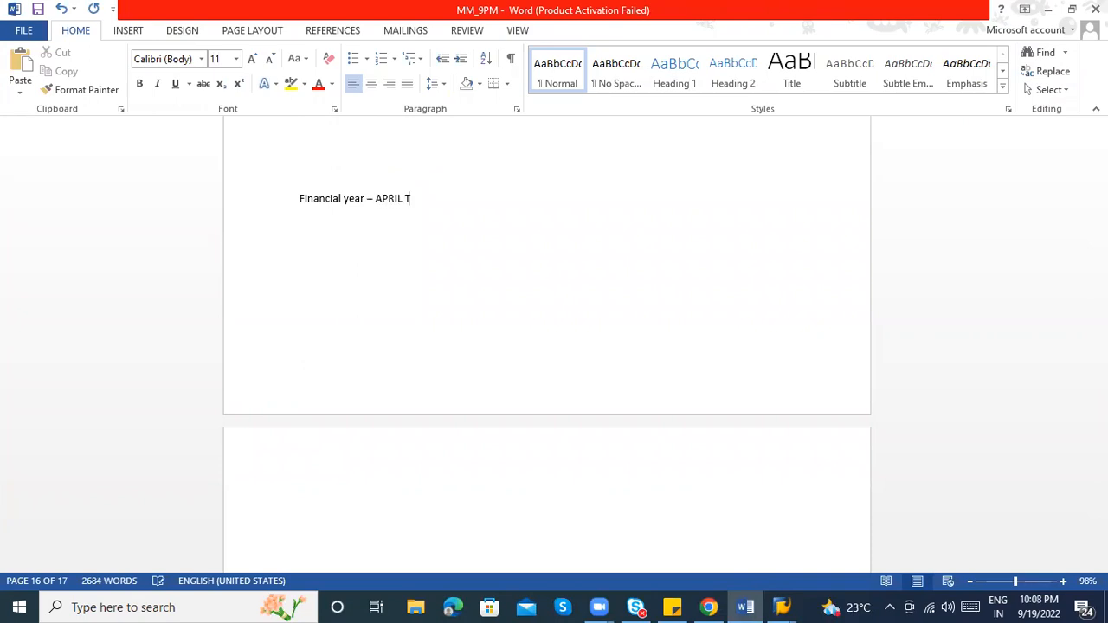
type("O MARCH")
key("Return")
key("Return")
type("APRIL")
type(" - 01")
key("Return")
type("MAY 0")
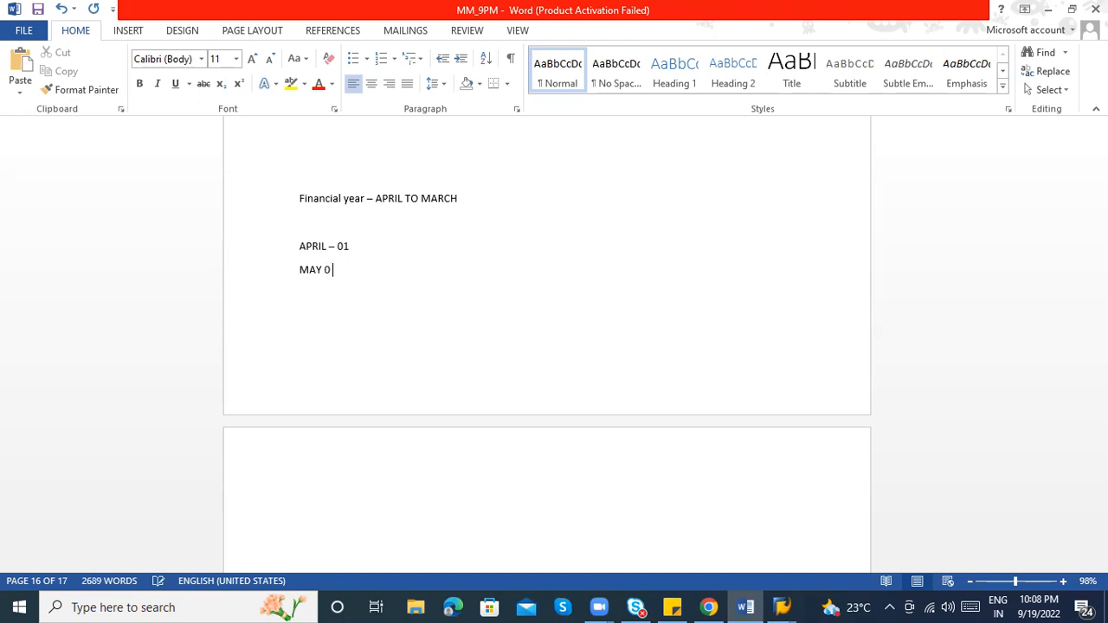
key("BackSpace")
type("- 02")
key("Return")
type("JU")
type("ne ")
type("-03 ")
type("......... ")
type("March ")
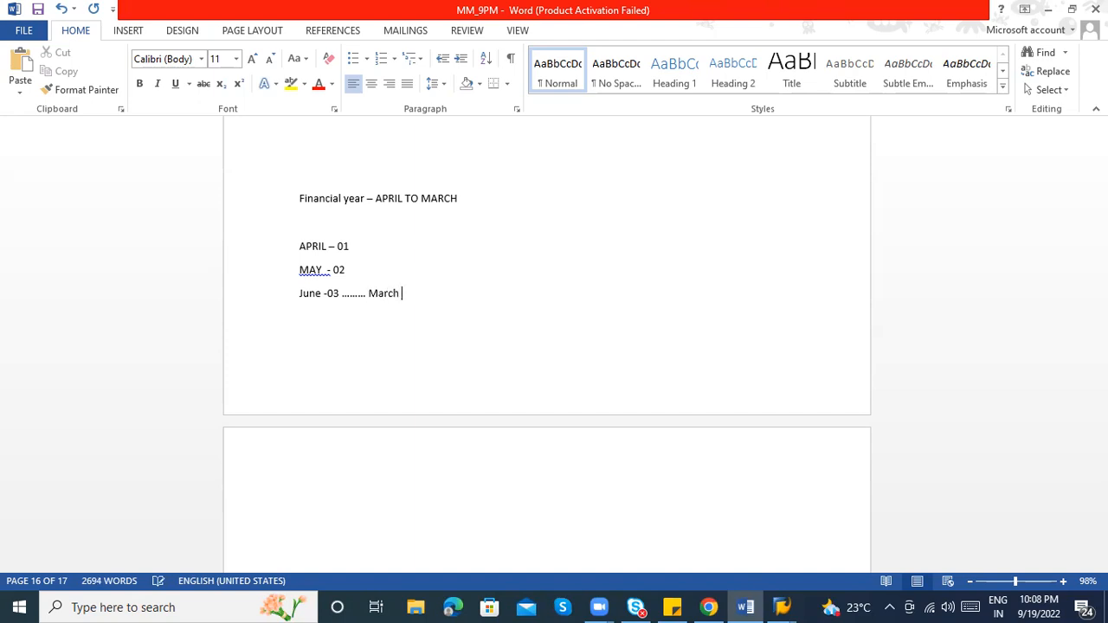
type("- 12 ")
type("12/2")
type("022 ")
type("-")
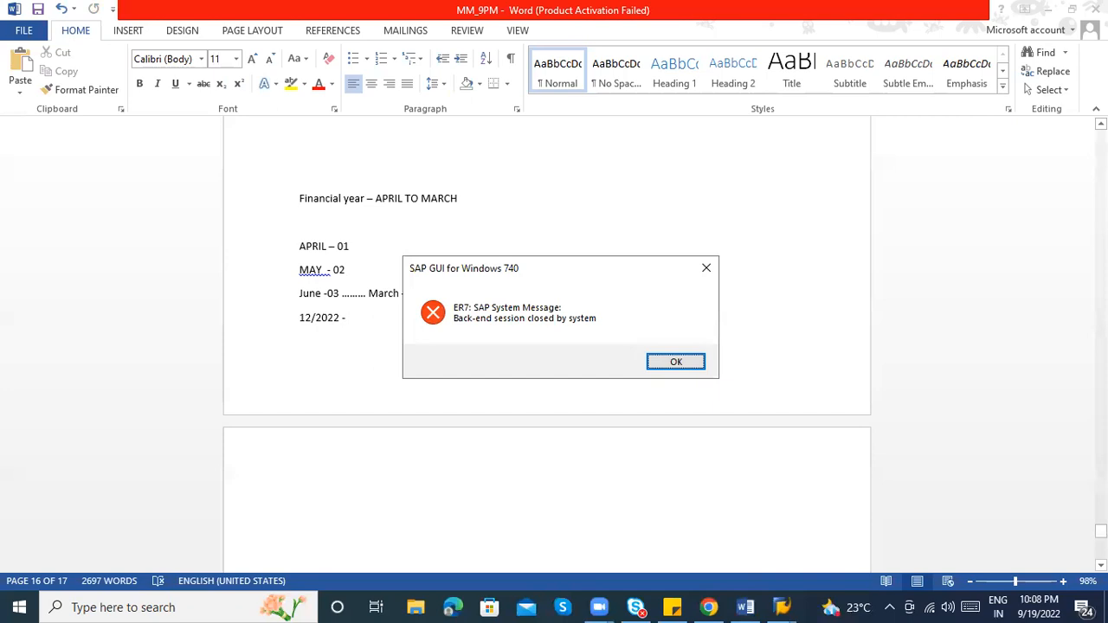
key("Return")
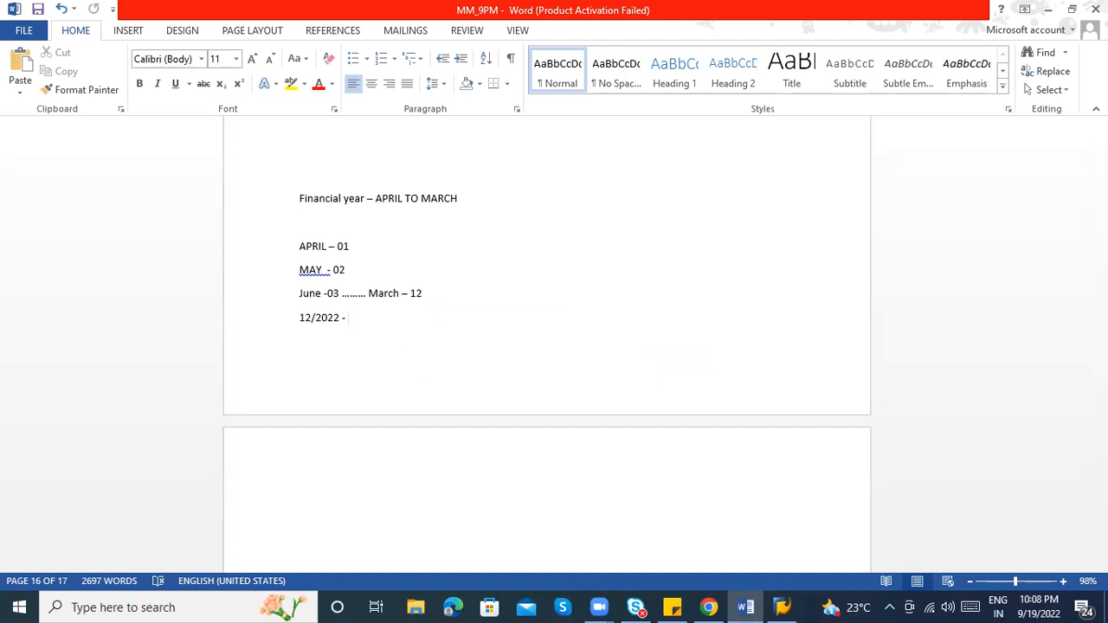
Start a new page in the notes headed 'January - december'
key("ctrl+Return")
type("Januarty")
key("BackSpace")
key("BackSpace")
type("y - dec")
type("ember")
key("Return")
List months 01 - jan, 02 - feb, ----- 12 Dec, then bring SAP Logon forward
type("01 - jar")
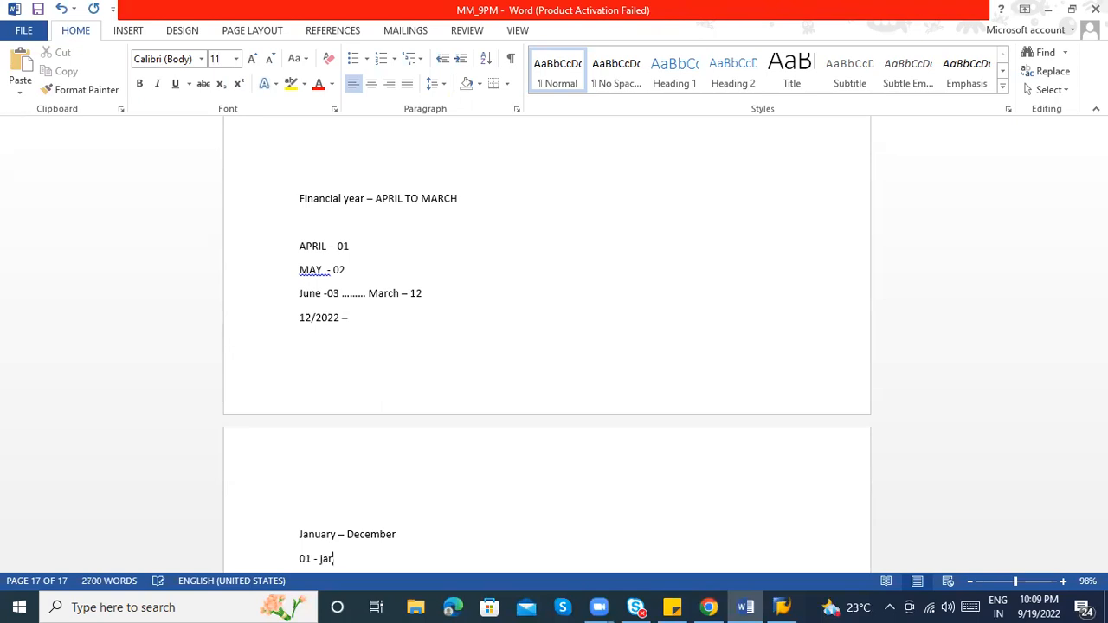
key("BackSpace")
type("n")
key("Return")
type("02")
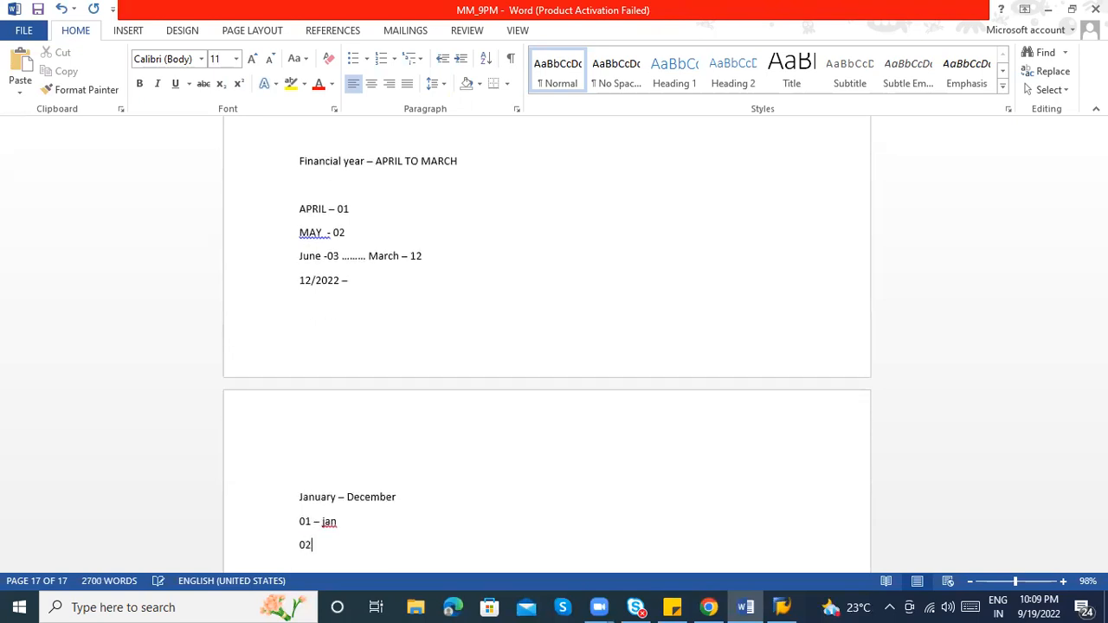
type(" - feb")
key("Return")
type("----- 12 Dec")
key("Return")
key("Return")
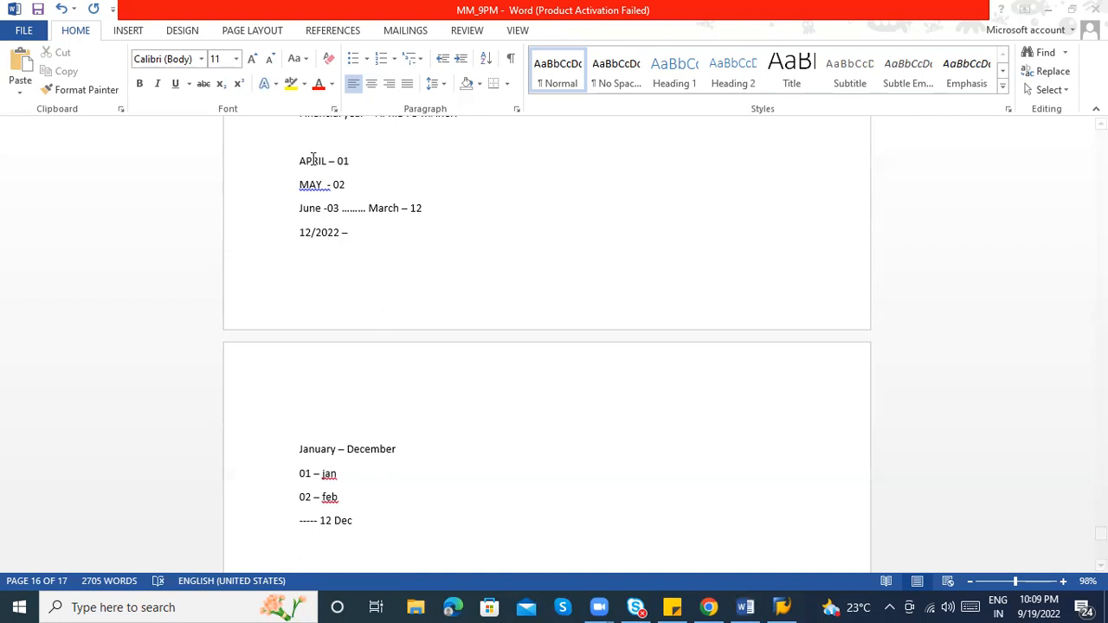
key("alt+Tab")
key("alt+Tab")
key("alt+Tab")
key("alt+shift+Tab")
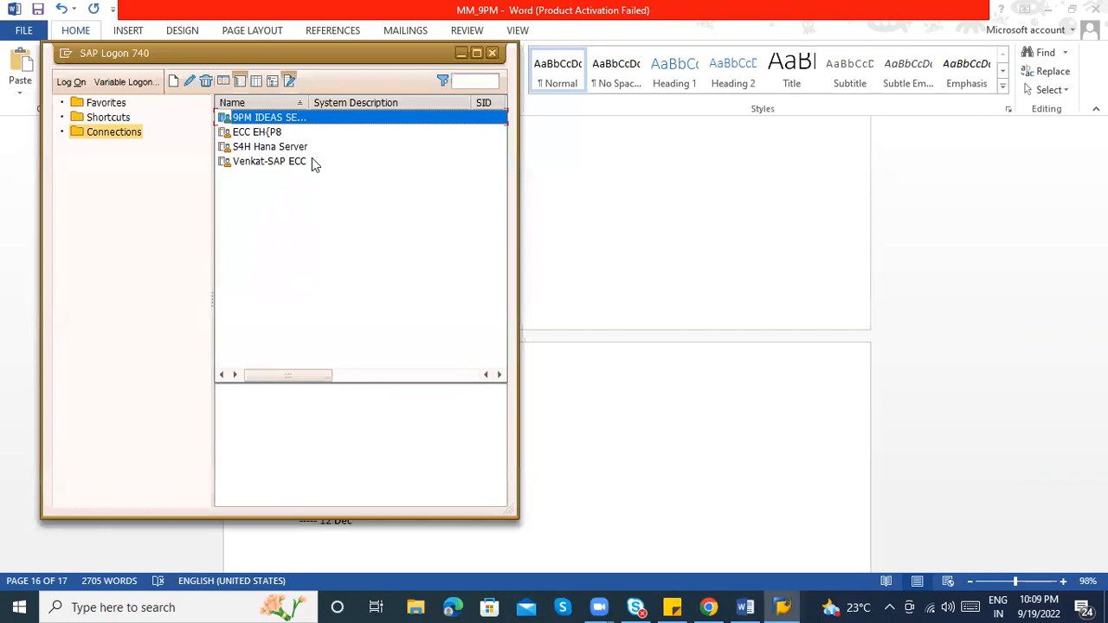
Log on to the SAP system with the saved user and password, ending other sessions
key("Down")
key("Down")
key("Tab")
type("********")
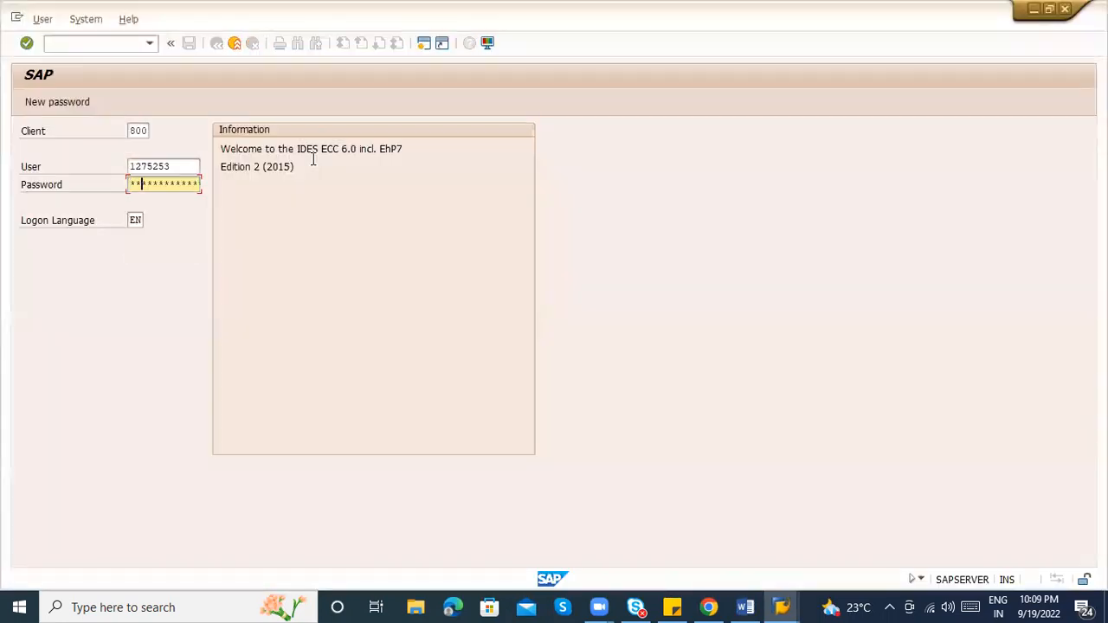
key("Return")
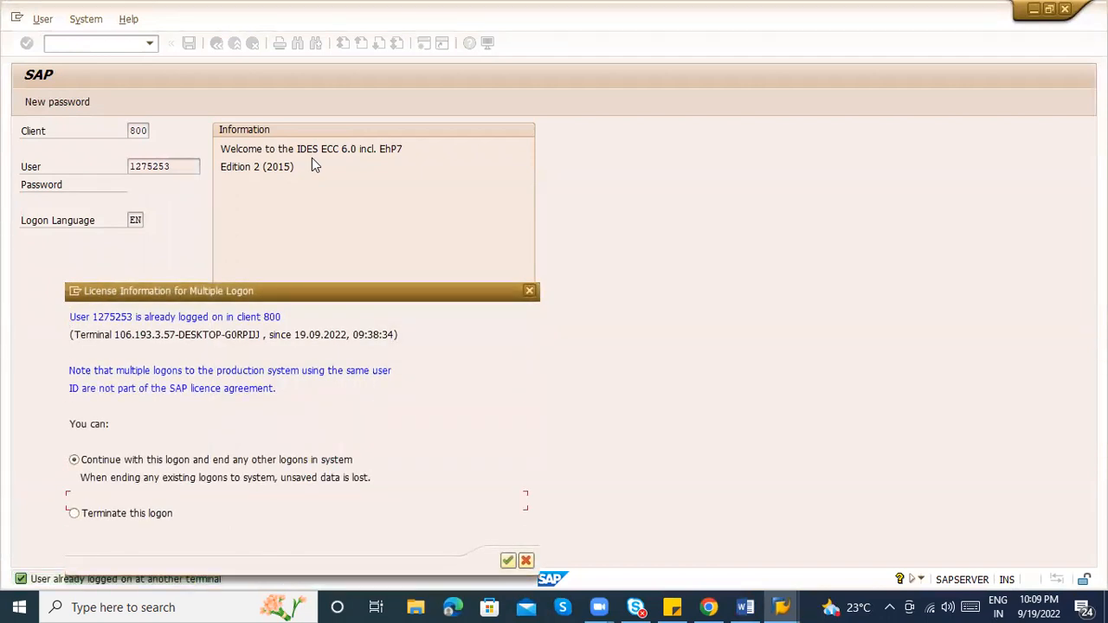
key("Return")
Run OMSY and inspect BestRun Germany (1000)'s posting period 9 of 2022
type("omsy")
key("Return")
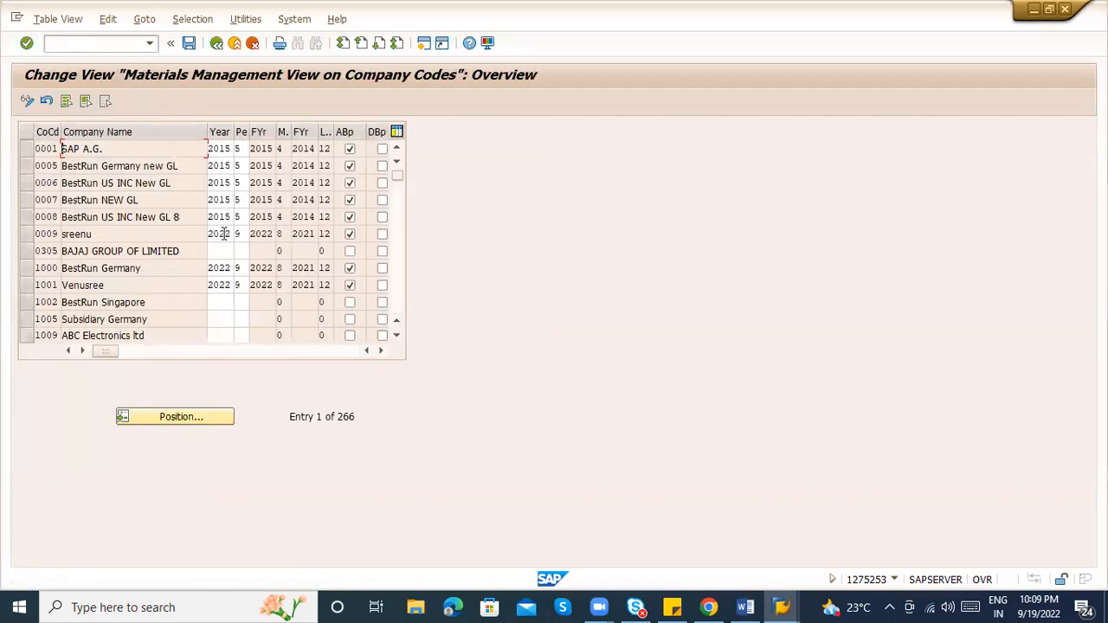
left_click(225, 267)
left_click(239, 268)
left_click(220, 268)
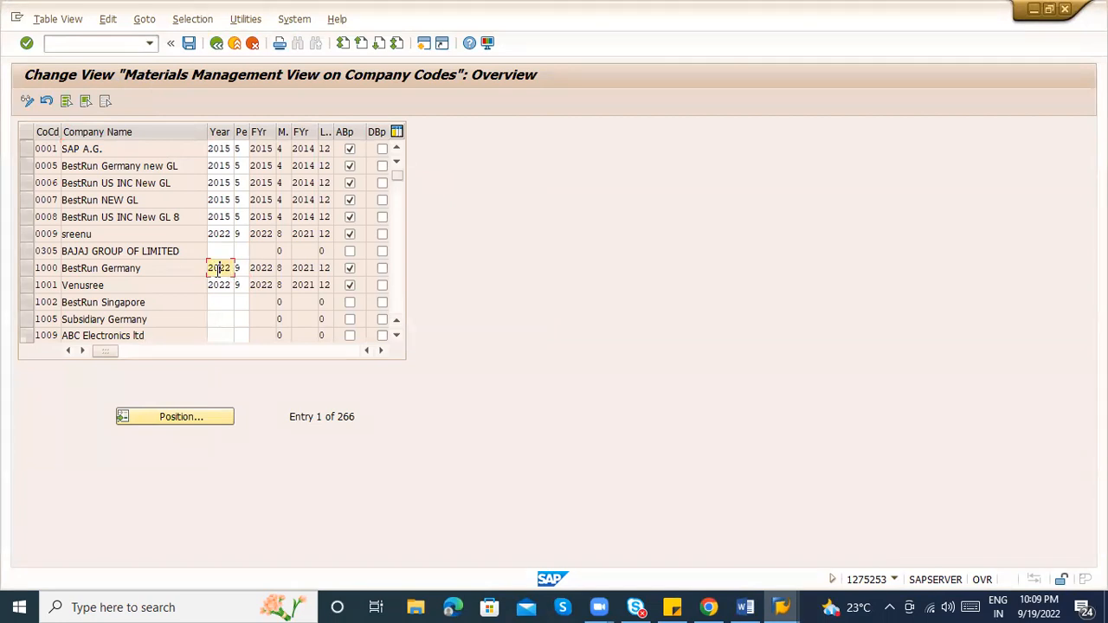
left_click(27, 268)
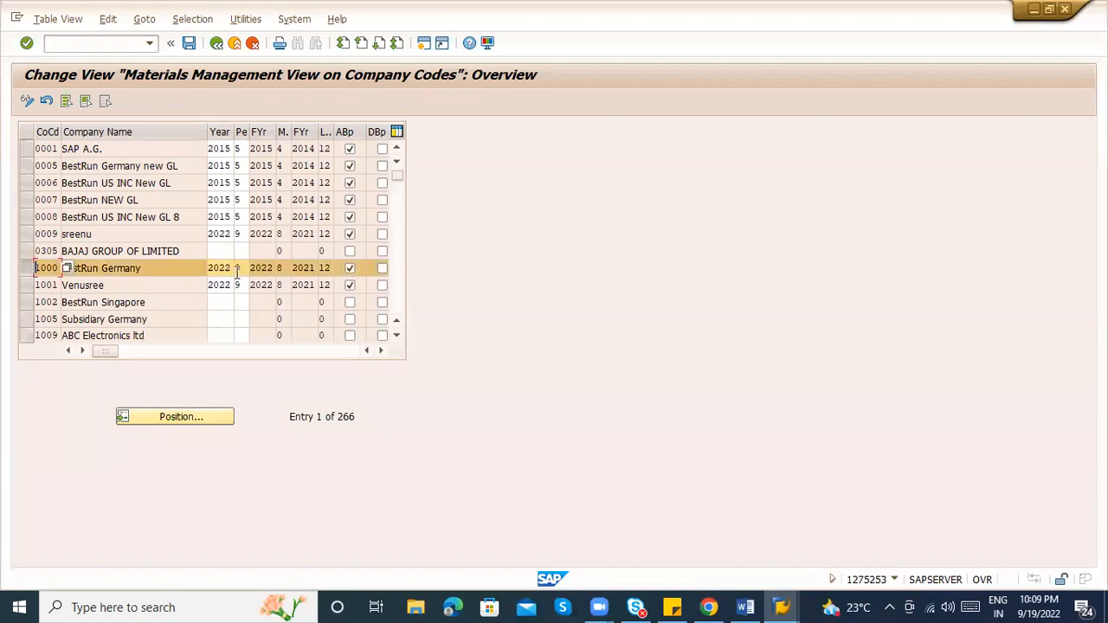
key("alt+Tab")
key("alt+Tab")
key("alt+Tab")
key("alt+Tab")
key("alt+Tab")
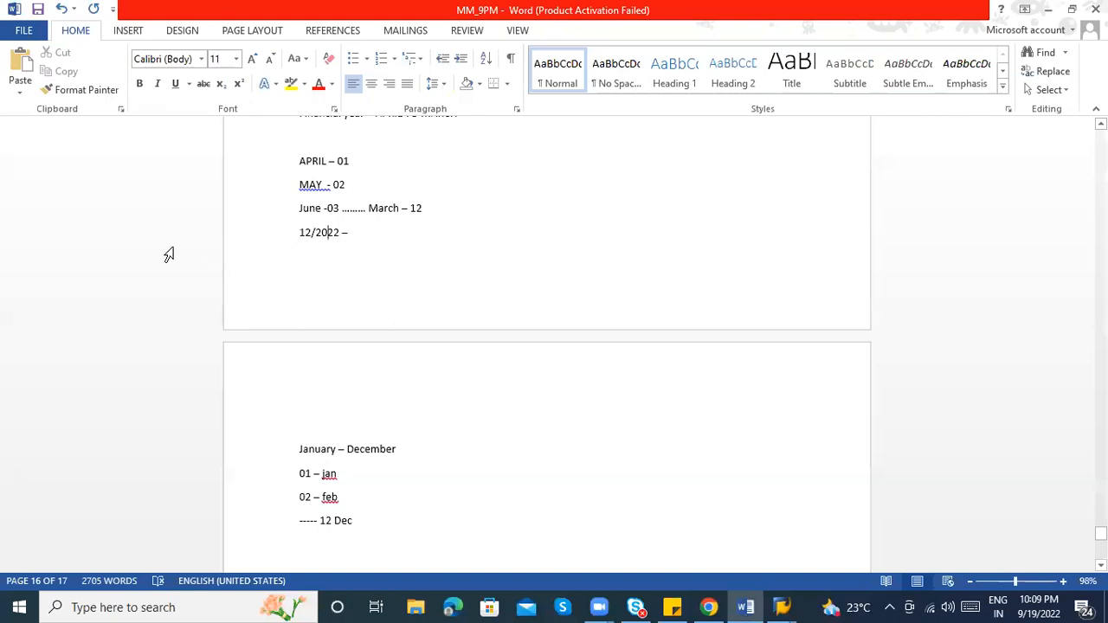
key("alt+Tab")
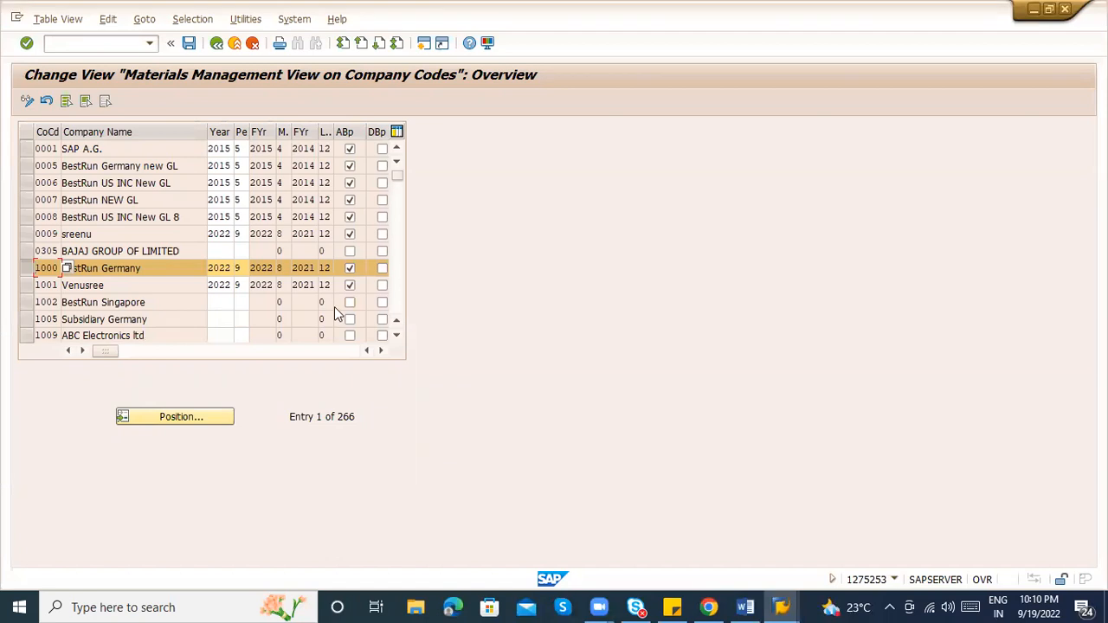
left_click(242, 269)
left_click(282, 267)
In the Word notes, add the line 'Fiscal variant –' below the '12 Dec' month entry
key("alt+Tab")
left_click(368, 518)
key("Return")
key("Return")
type("Fisci")
key("BackSpace")
type("a")
key("BackSpace")
type("al ")
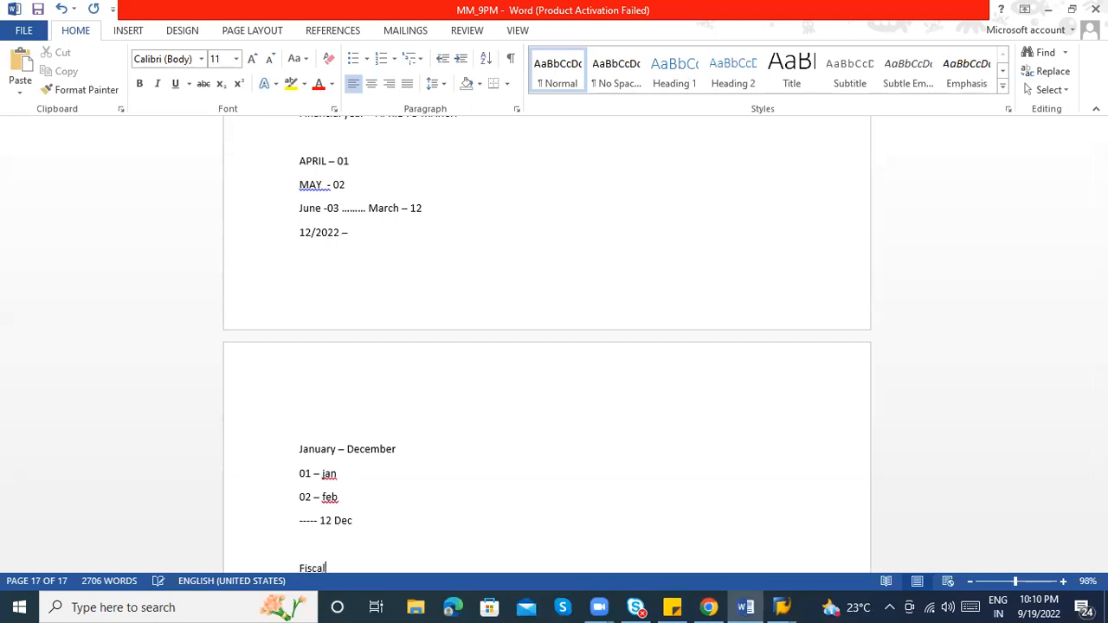
type("variant -")
key("Return")
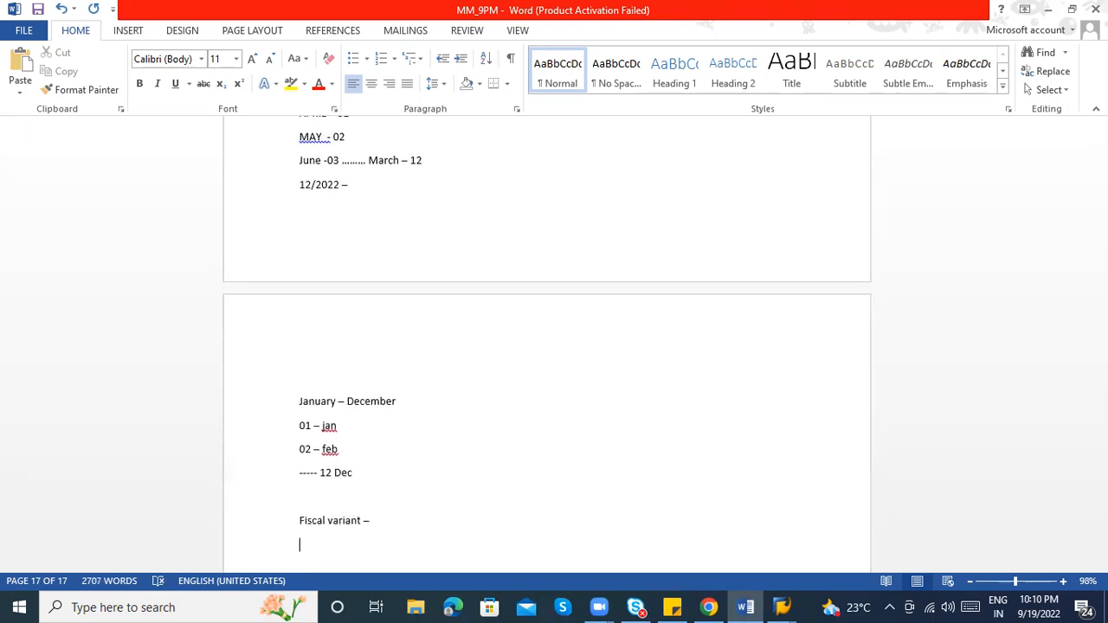
key("BackSpace")
Back in SAP, open the reference IMG via SPRO and search it for 'fiscal'
key("alt+Tab")
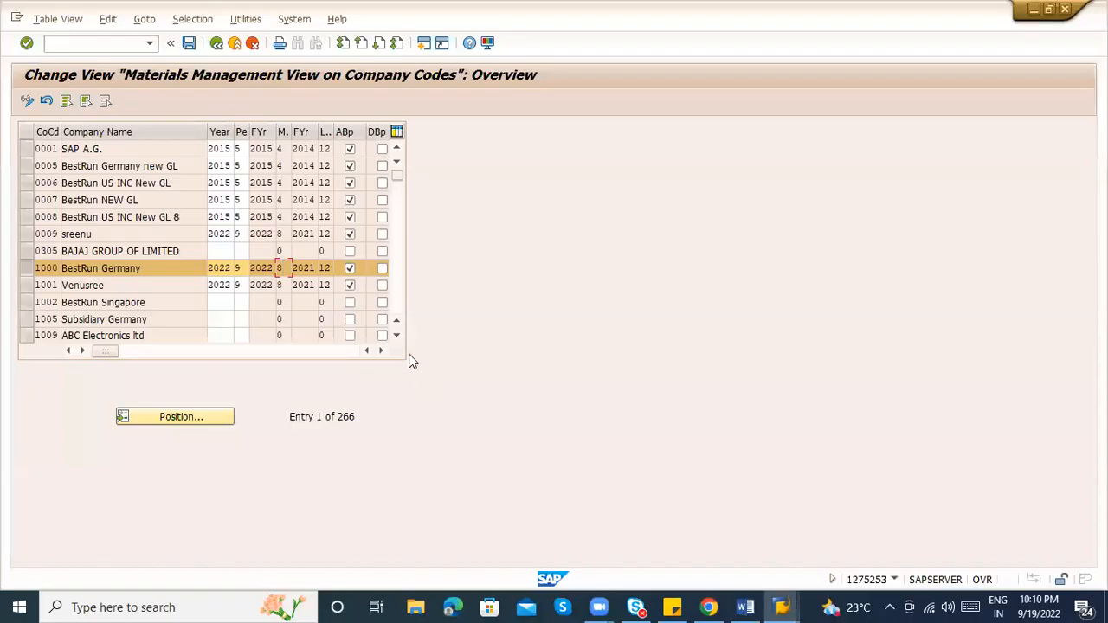
left_click(216, 43)
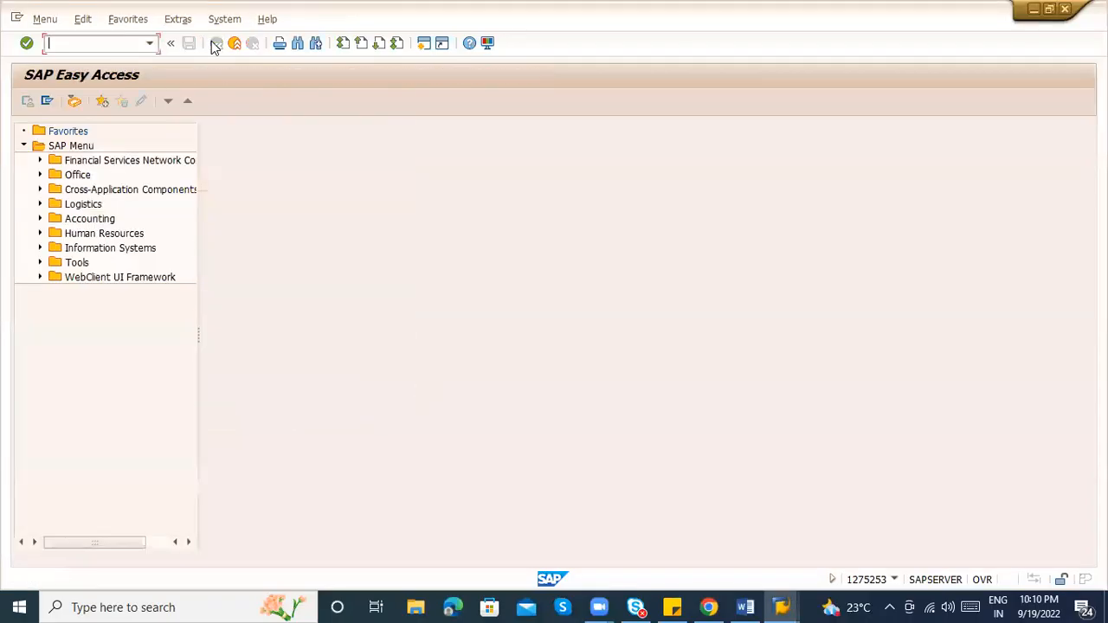
type("spro")
key("Return")
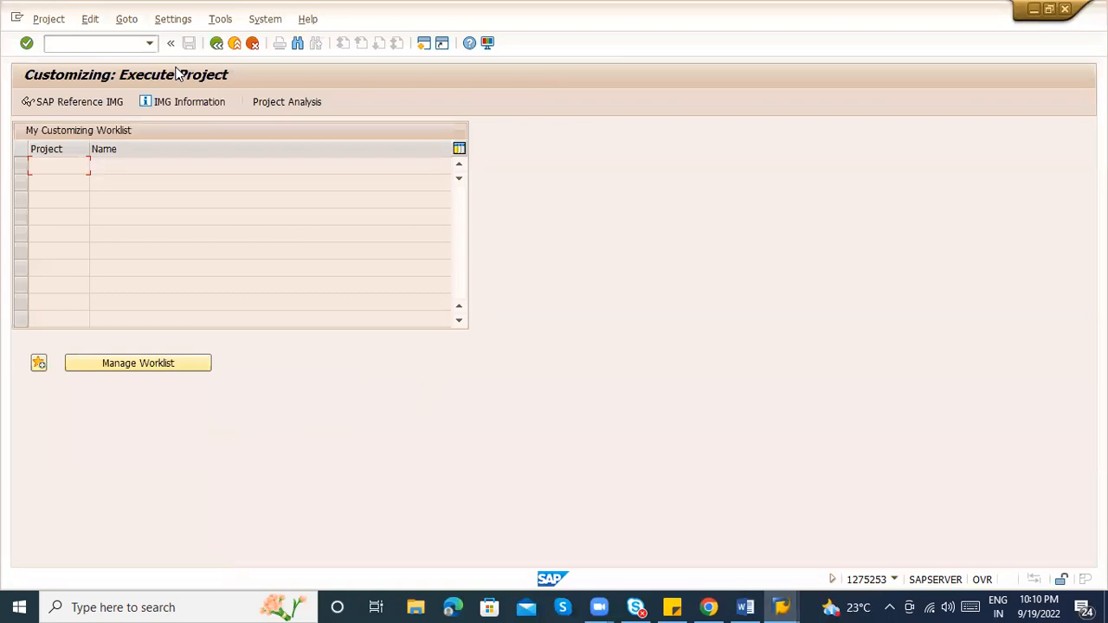
left_click(50, 107)
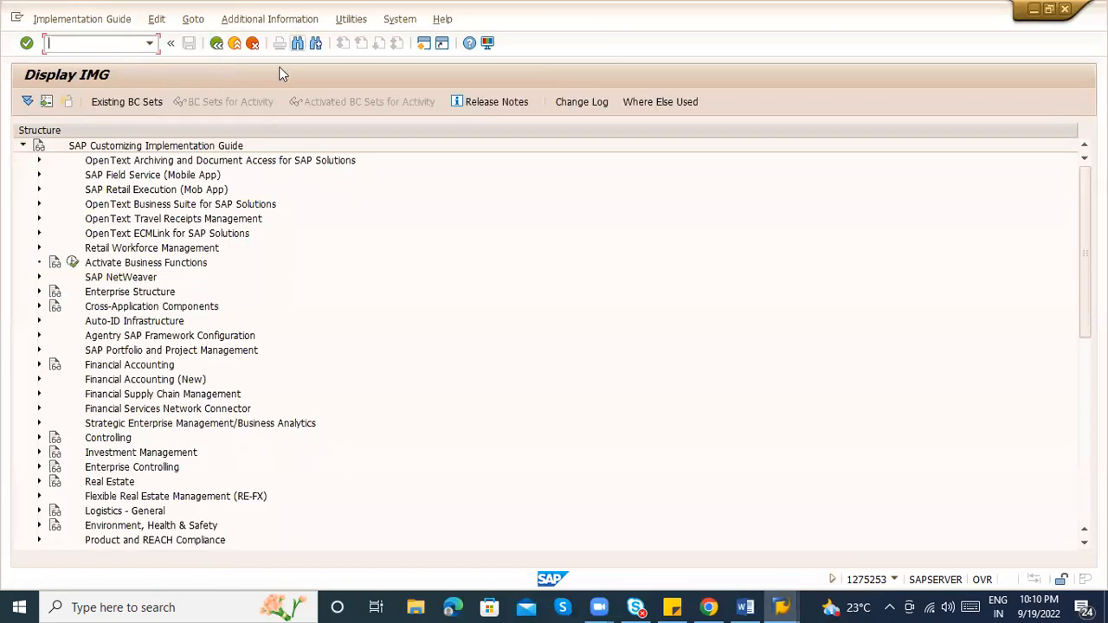
left_click(298, 43)
type("fiscal y")
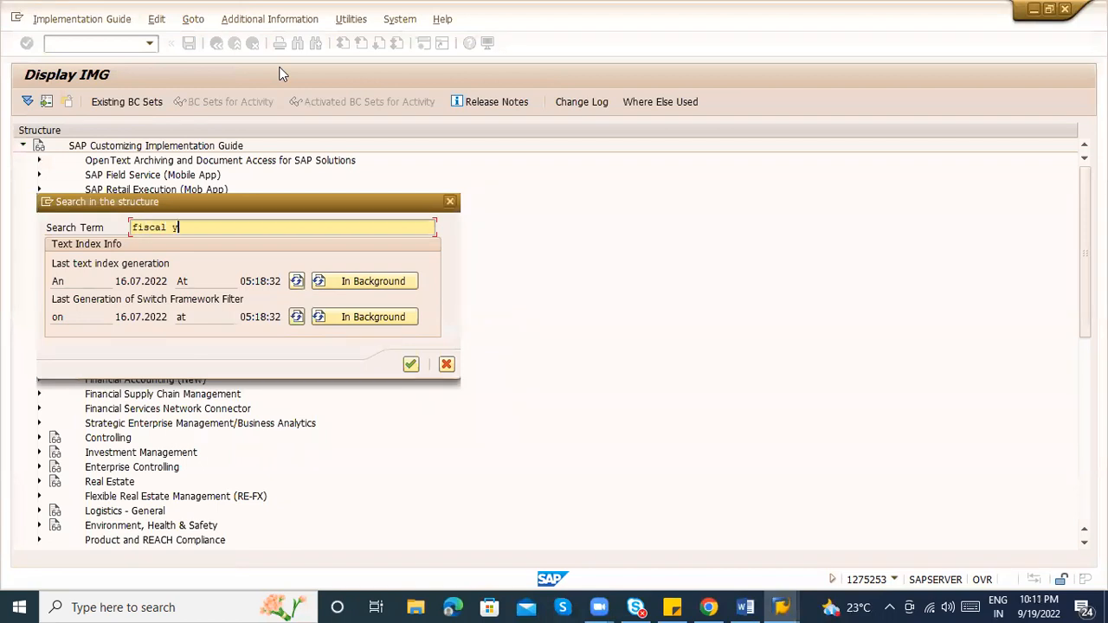
key("Return")
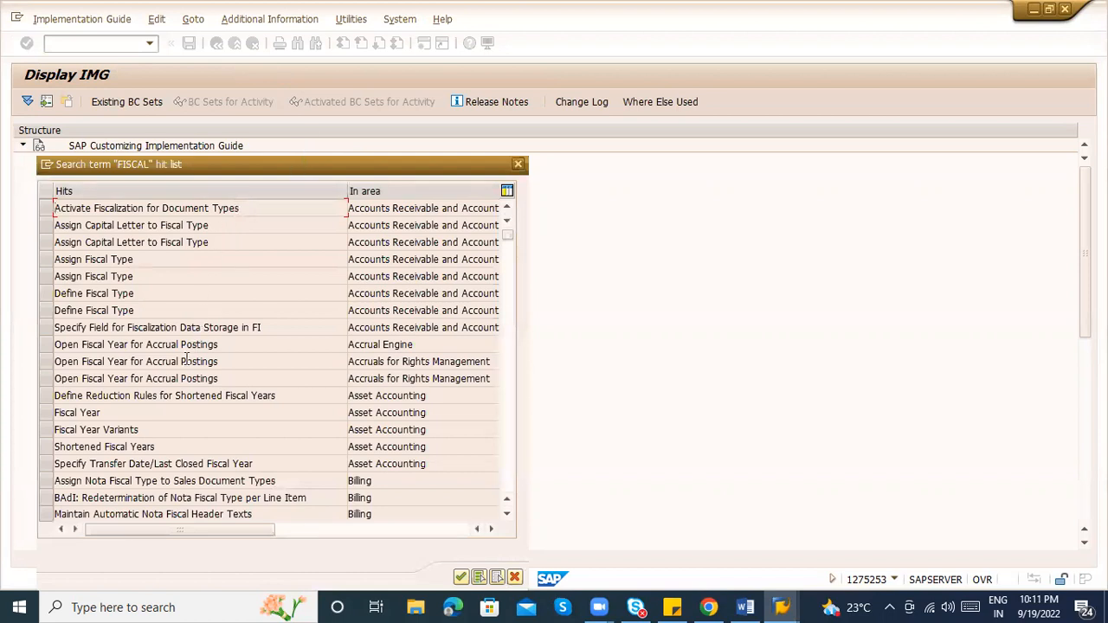
Run Specify Other Variants on Company Code Level under Asset Accounting's Fiscal Year Variants
left_click(50, 429)
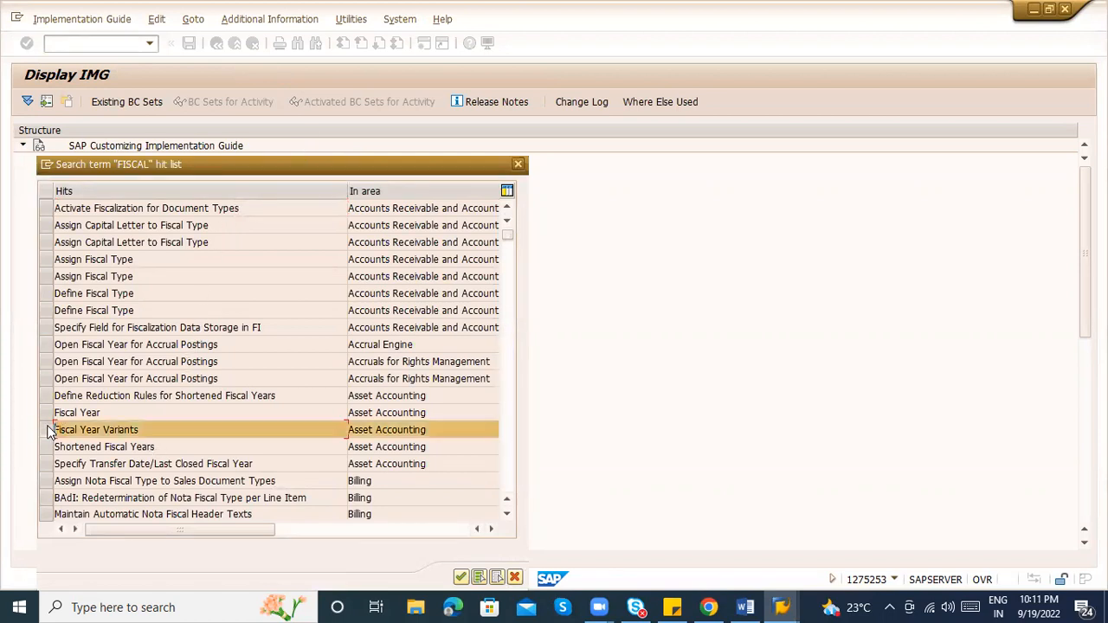
double_click(91, 432)
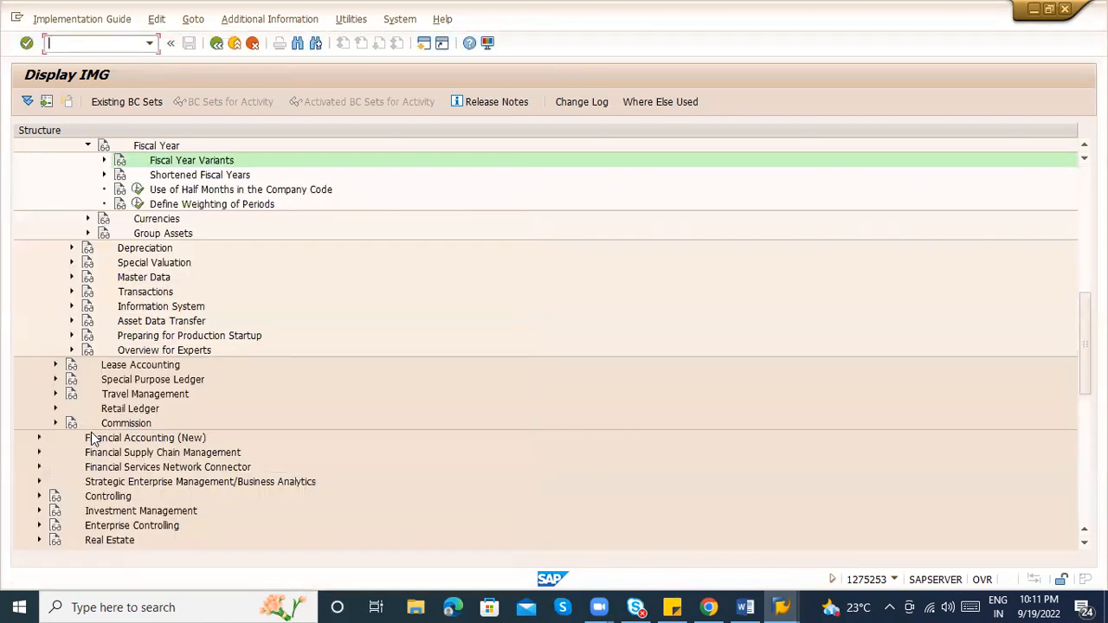
left_click(104, 161)
left_click(259, 179)
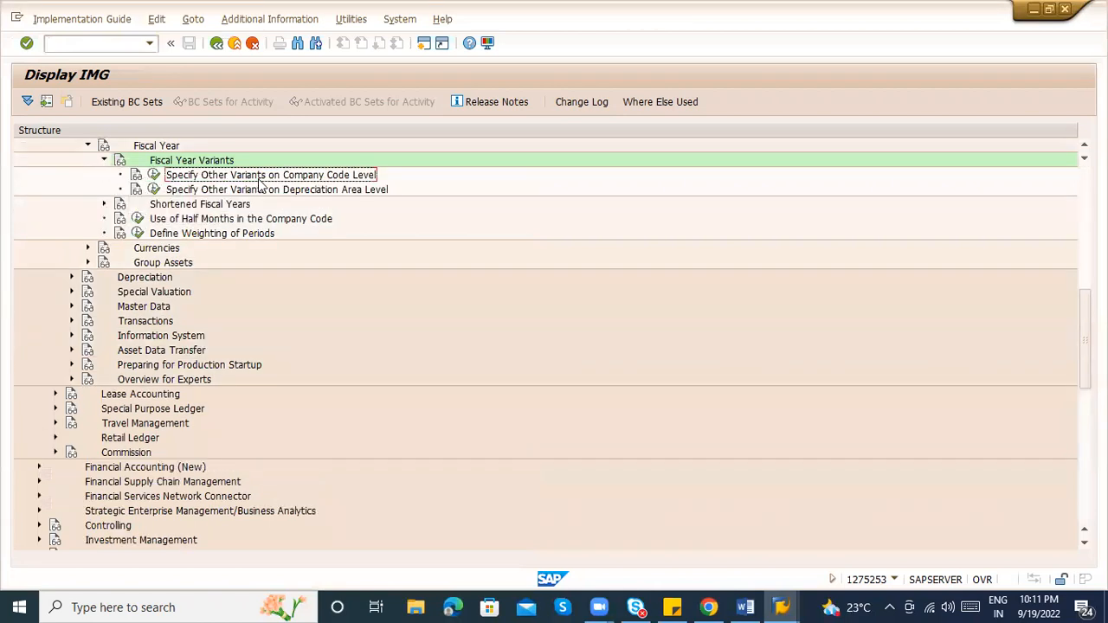
left_click(154, 176)
left_click(153, 176)
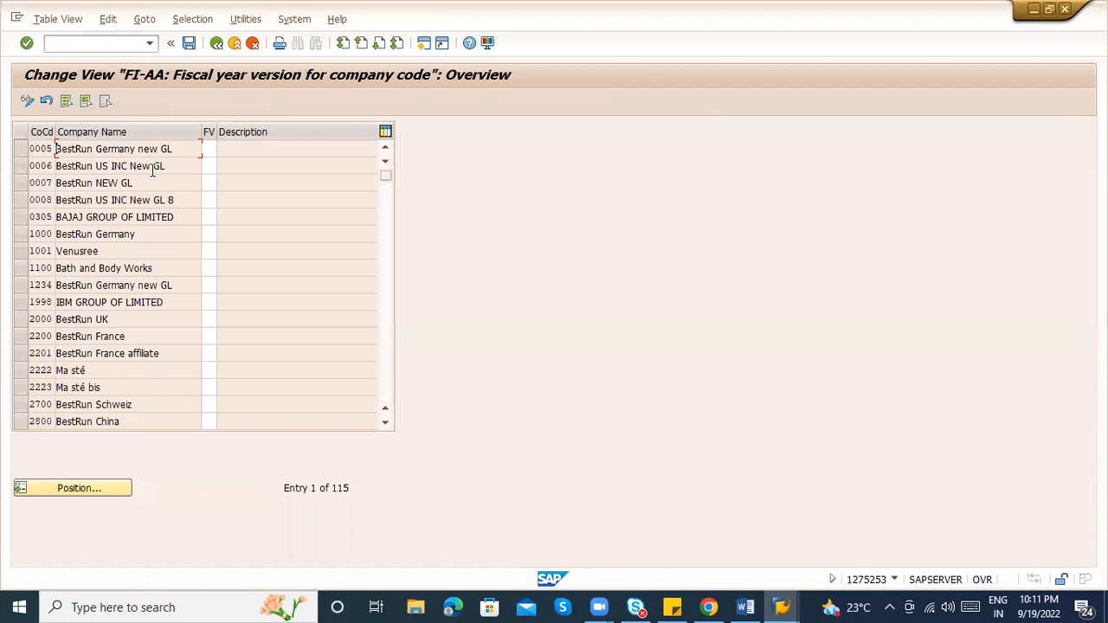
left_click(211, 148)
left_click(221, 147)
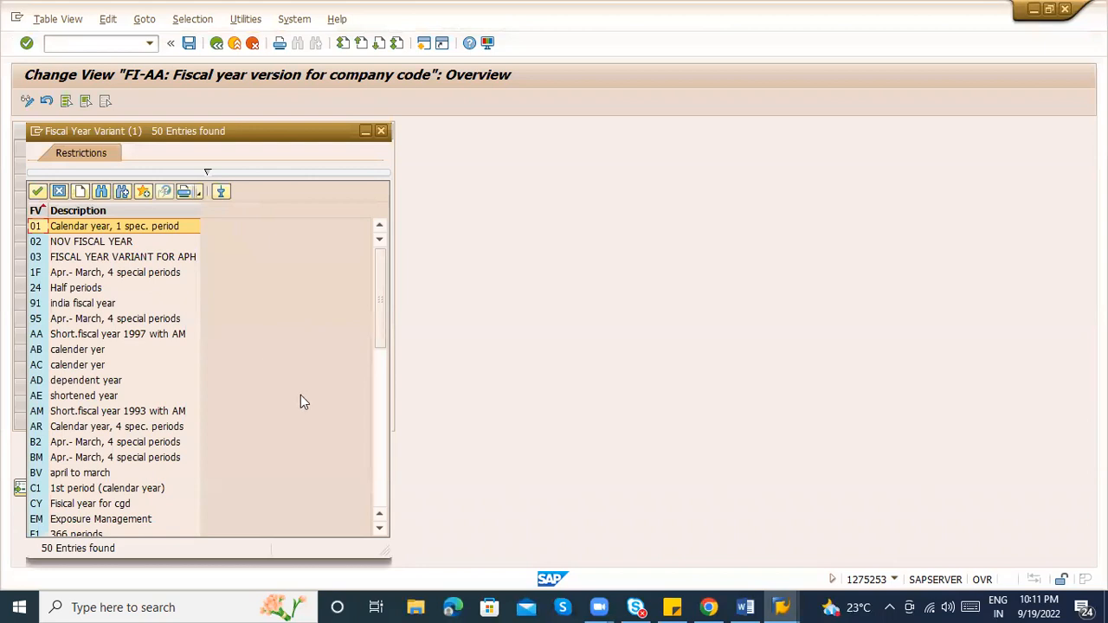
left_click(379, 430)
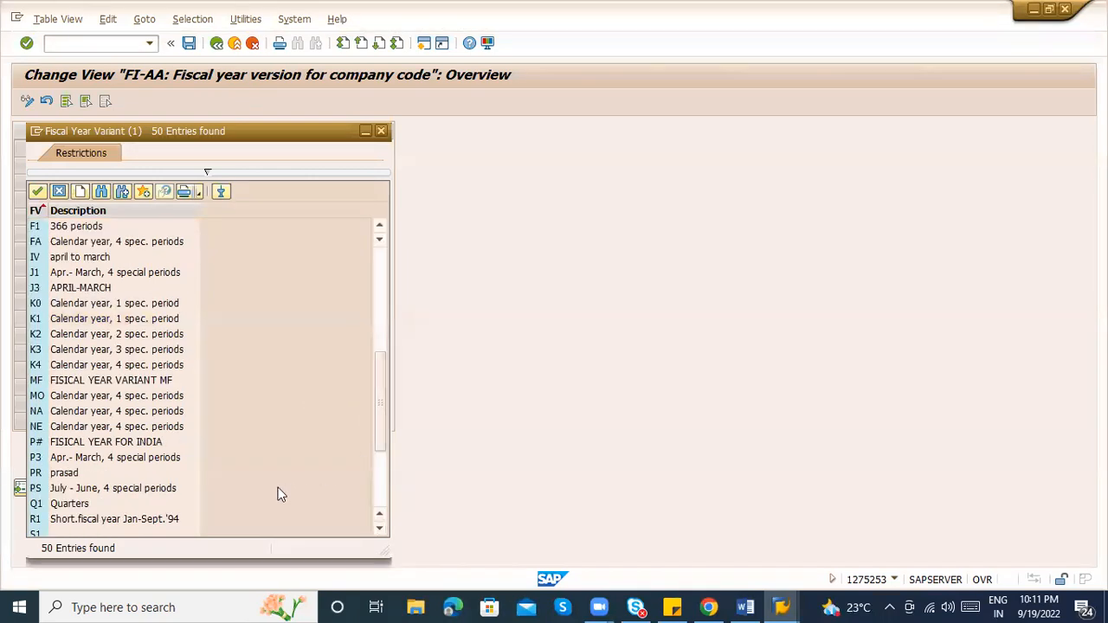
left_click(115, 458)
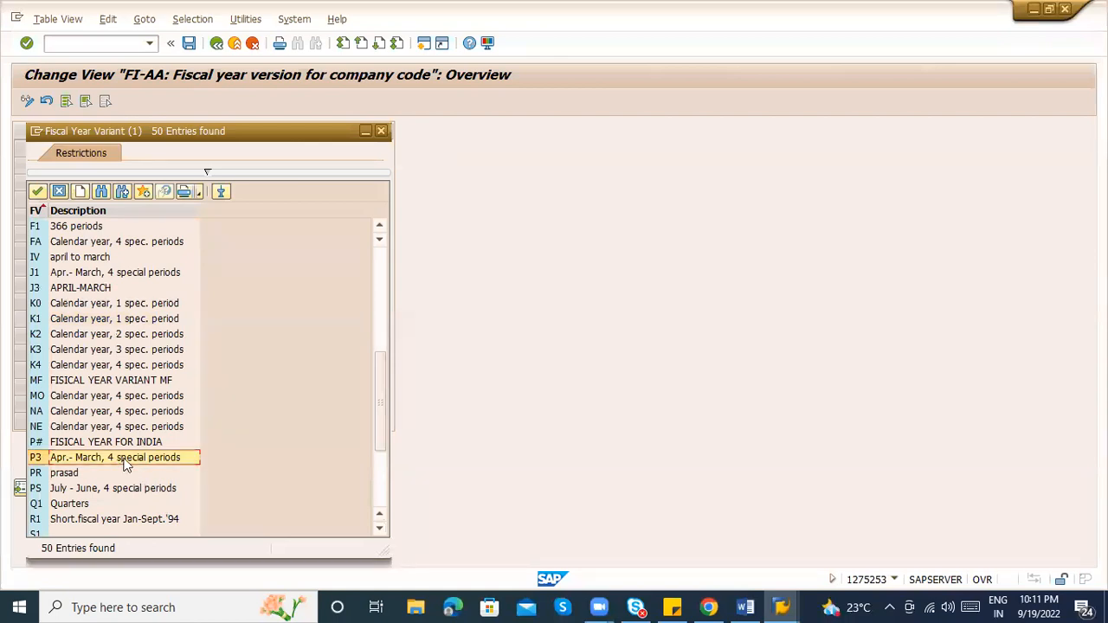
left_click(380, 487)
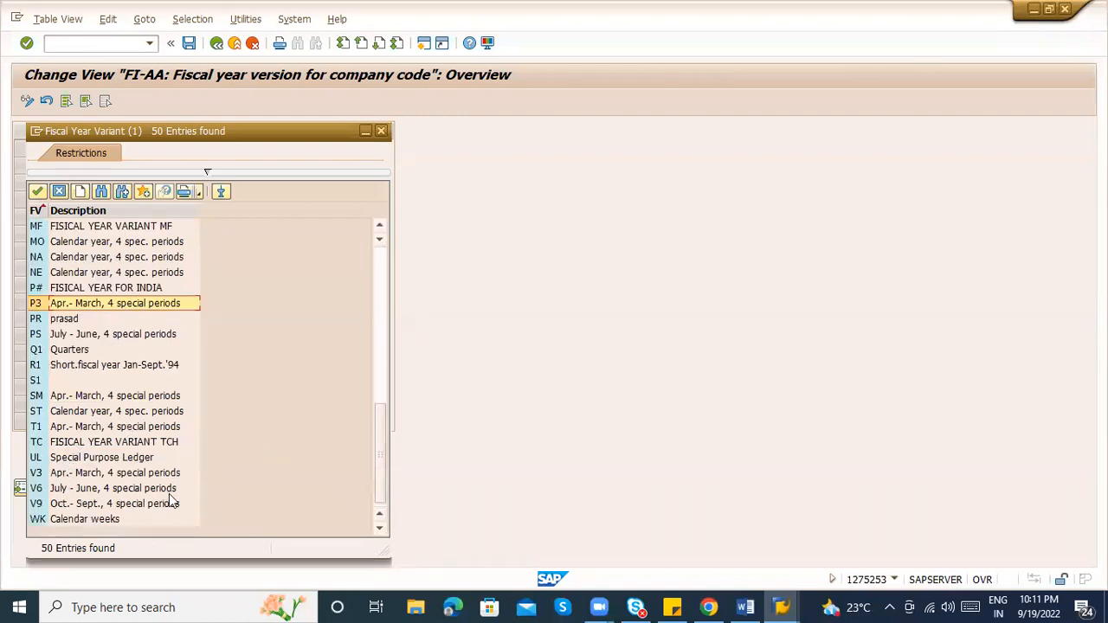
left_click(66, 476)
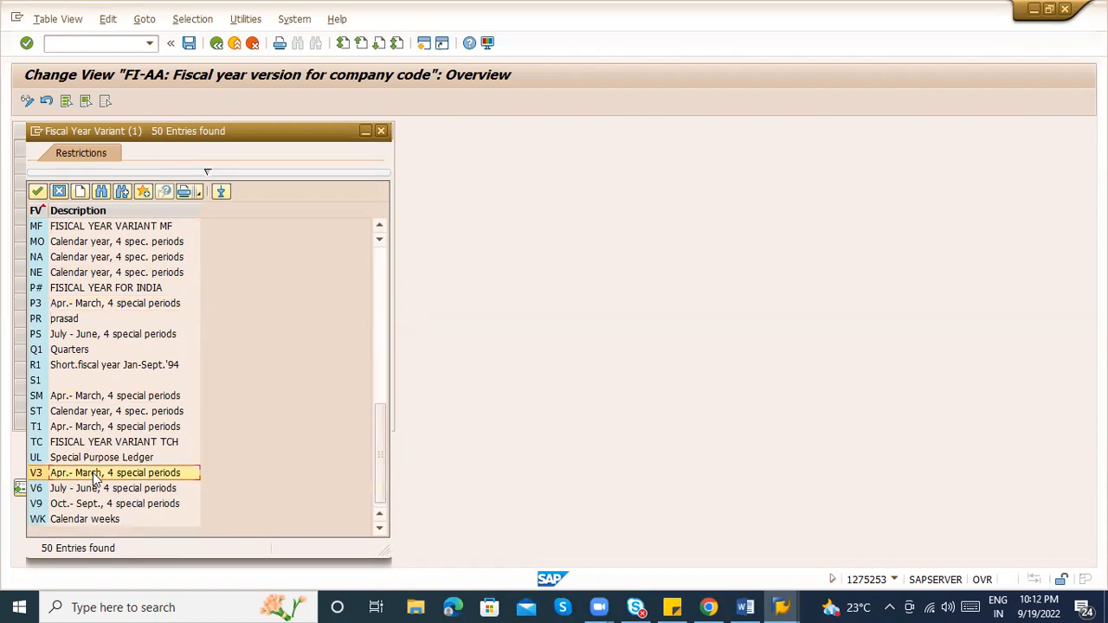
left_click(381, 292)
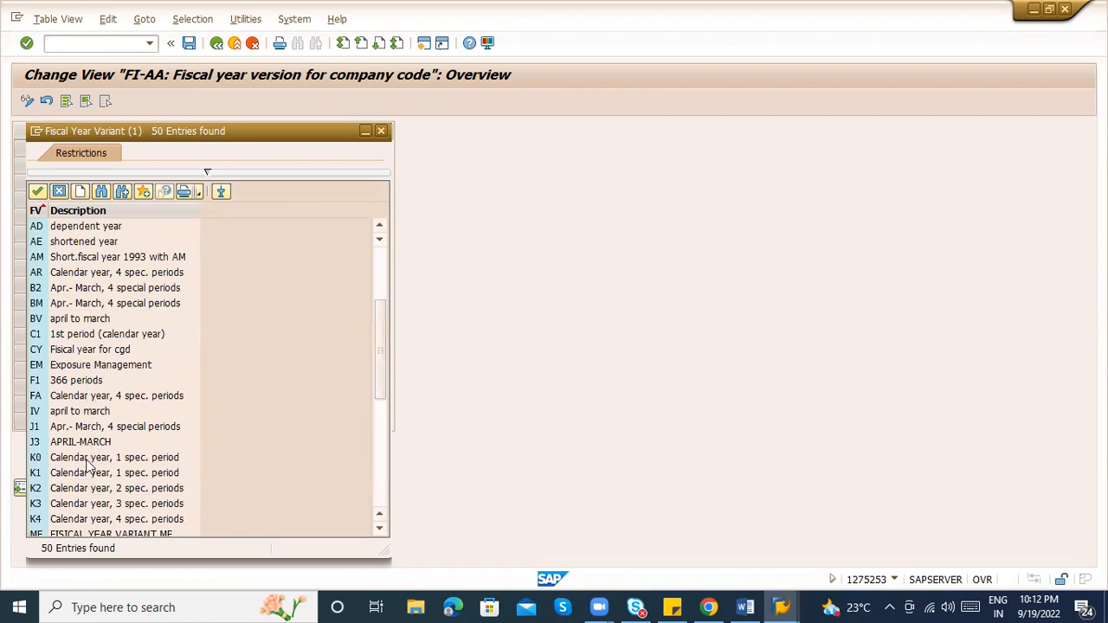
left_click(113, 460)
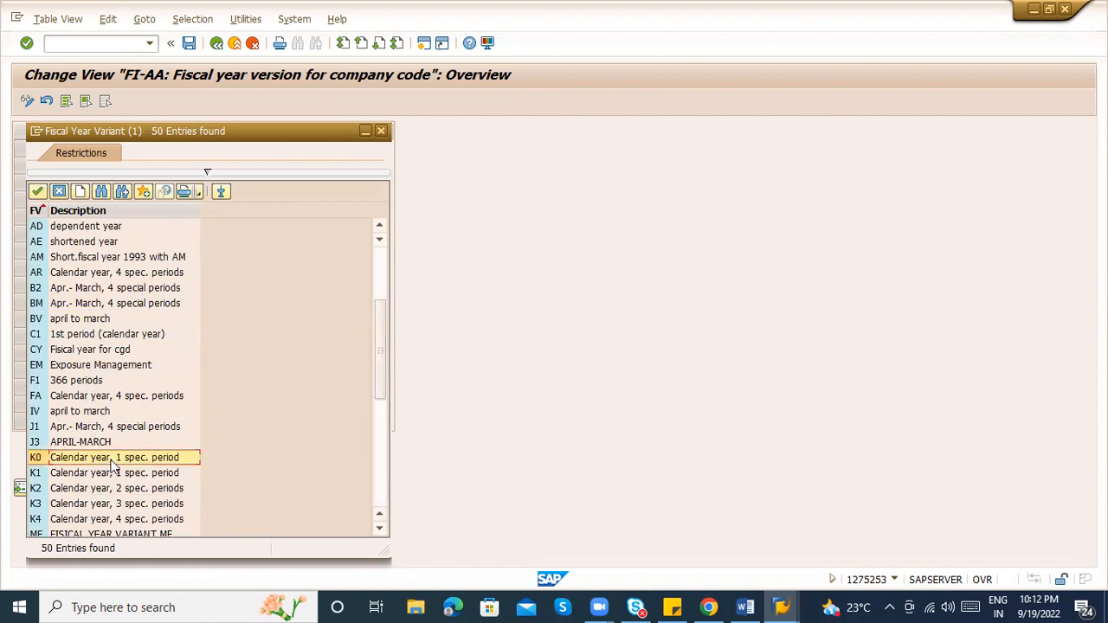
left_click(380, 473)
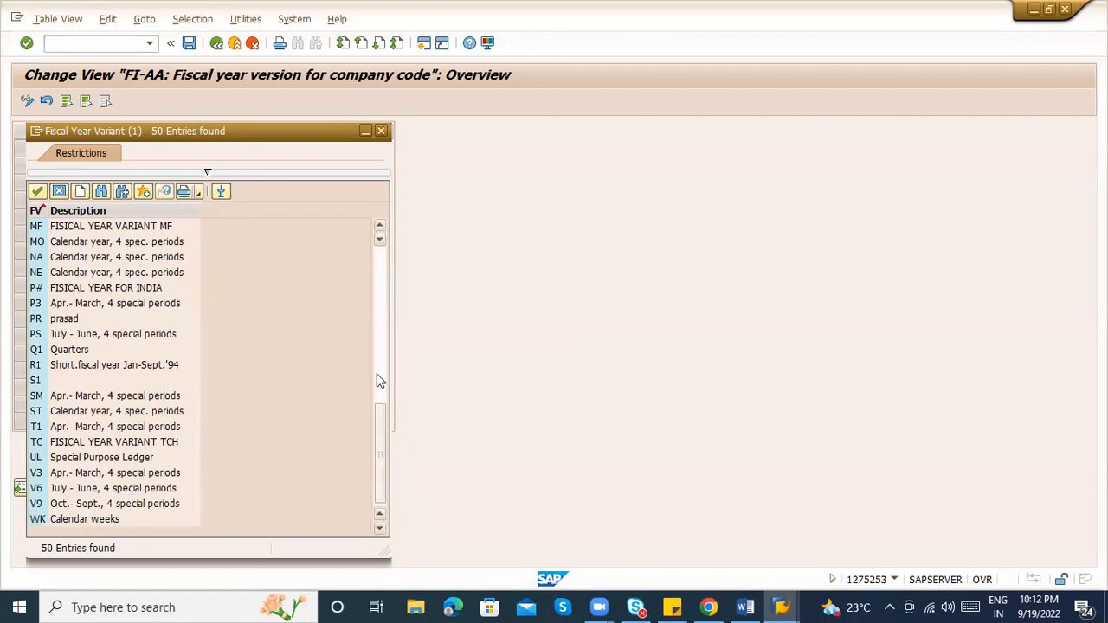
left_click(78, 475)
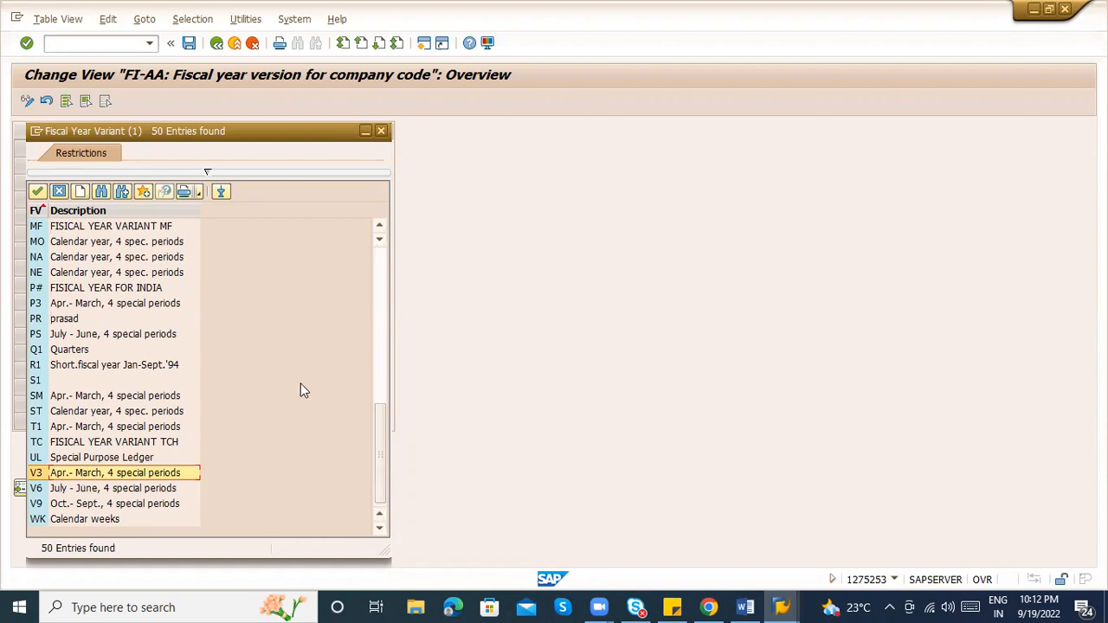
left_click(378, 369)
left_click(71, 474)
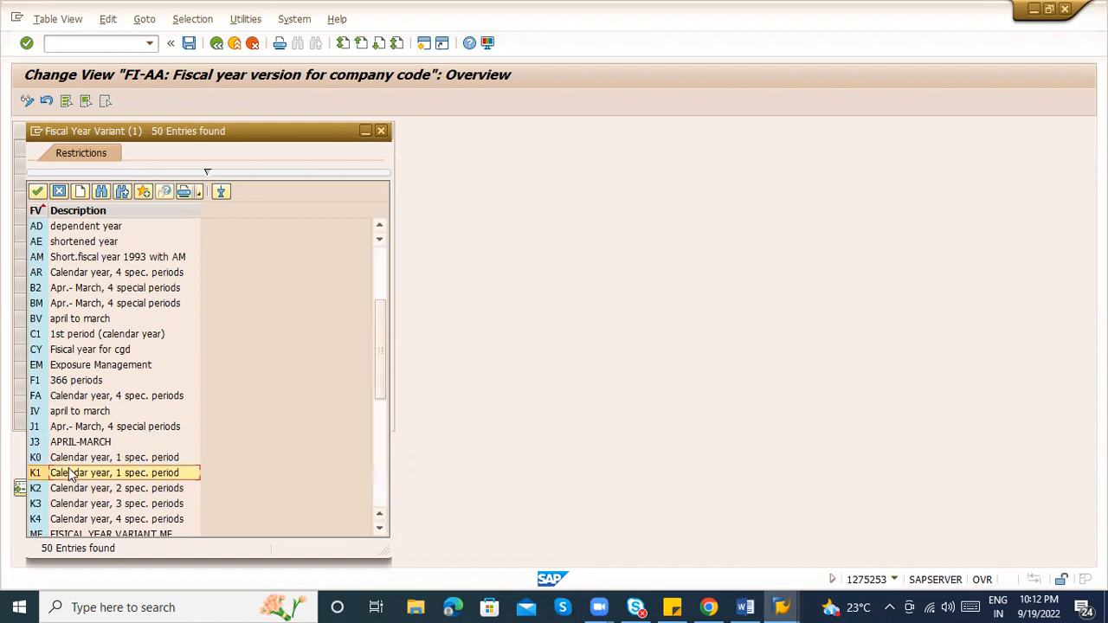
left_click(73, 520)
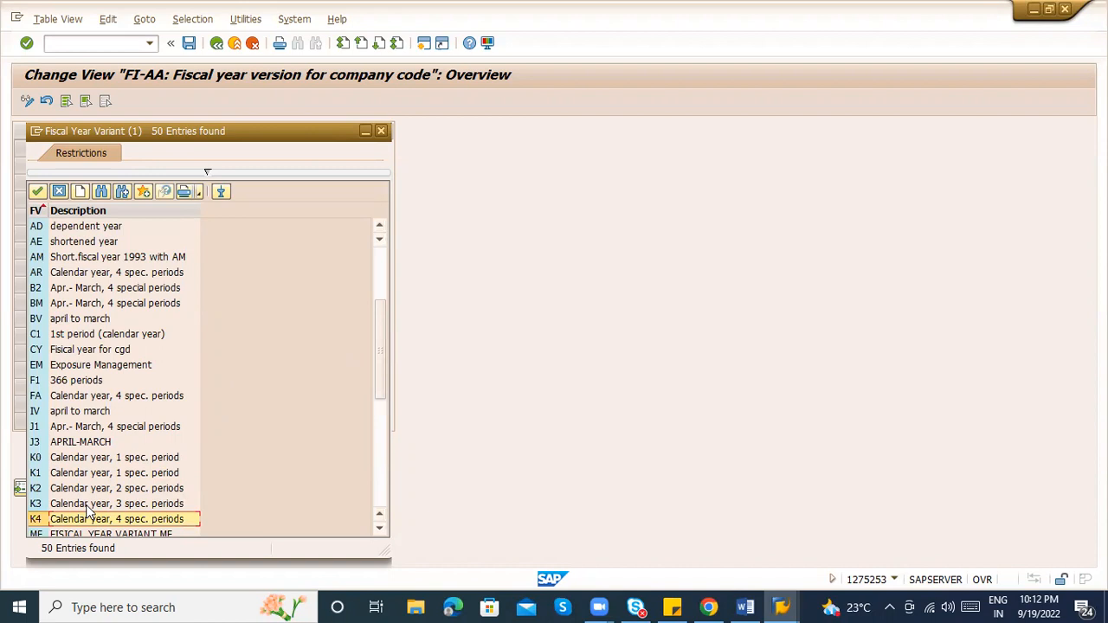
key("Escape")
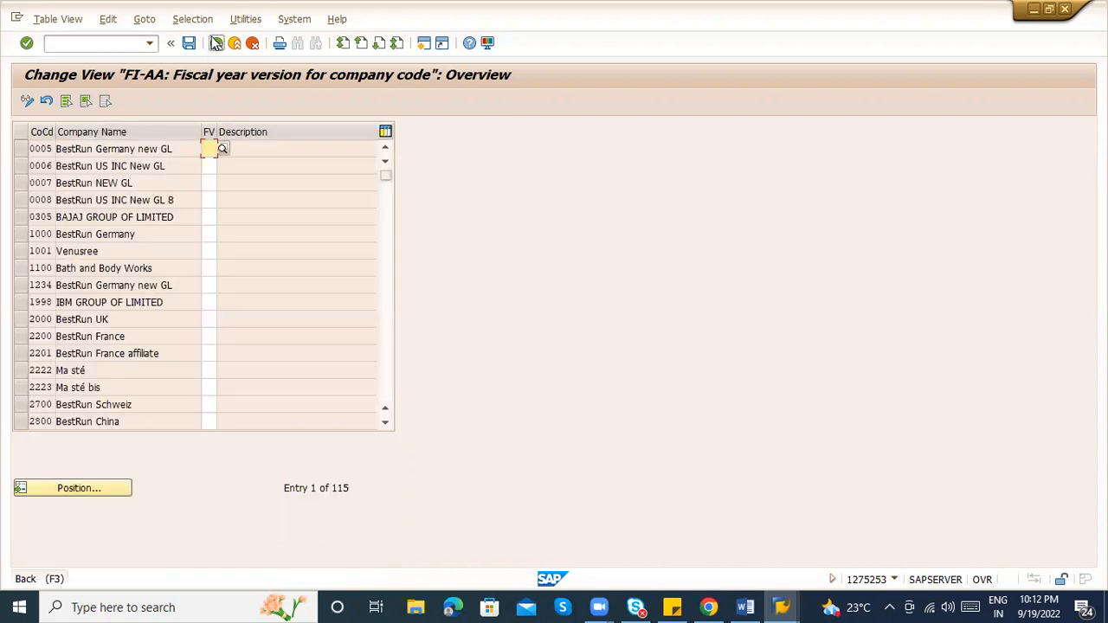
left_click(217, 43)
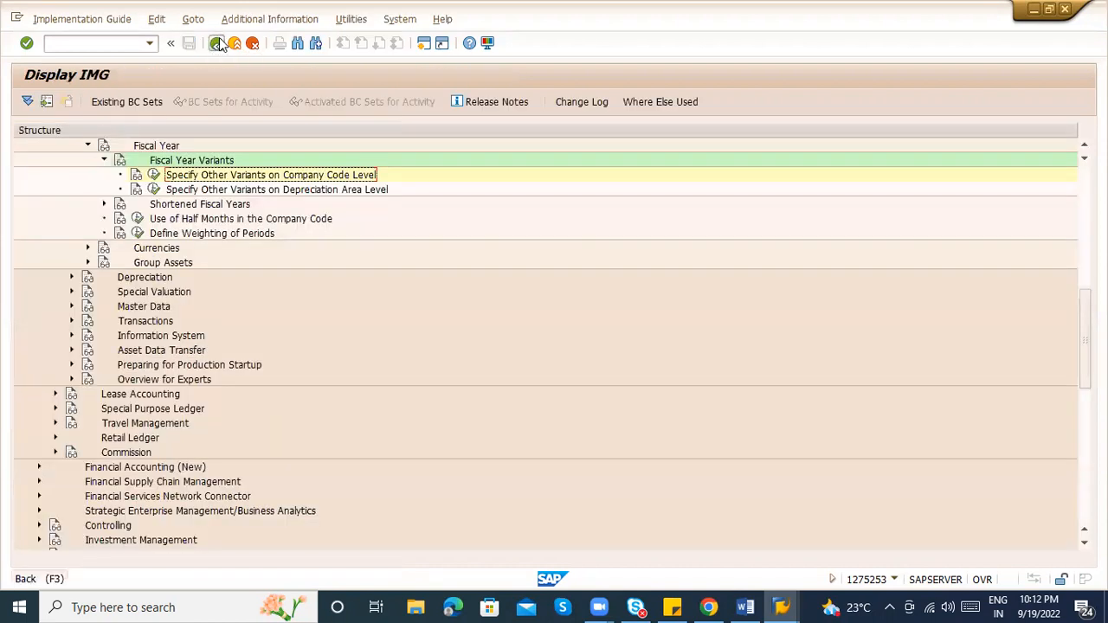
Return to the IMG tree and rerun the 'fiscal' search
left_click(217, 43)
left_click(69, 99)
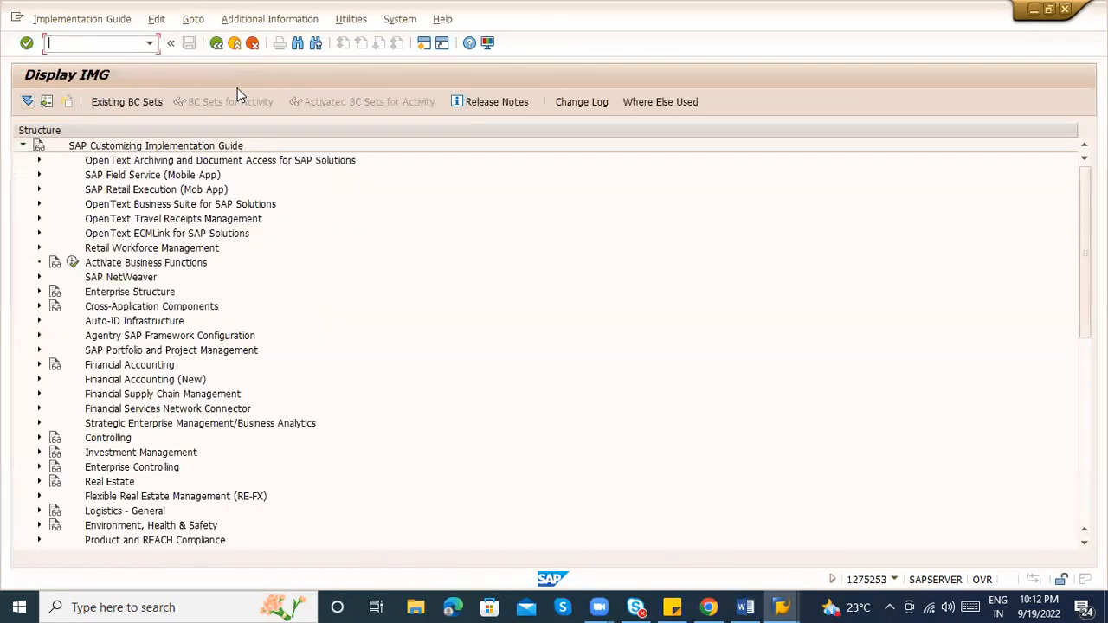
left_click(296, 43)
key("Return")
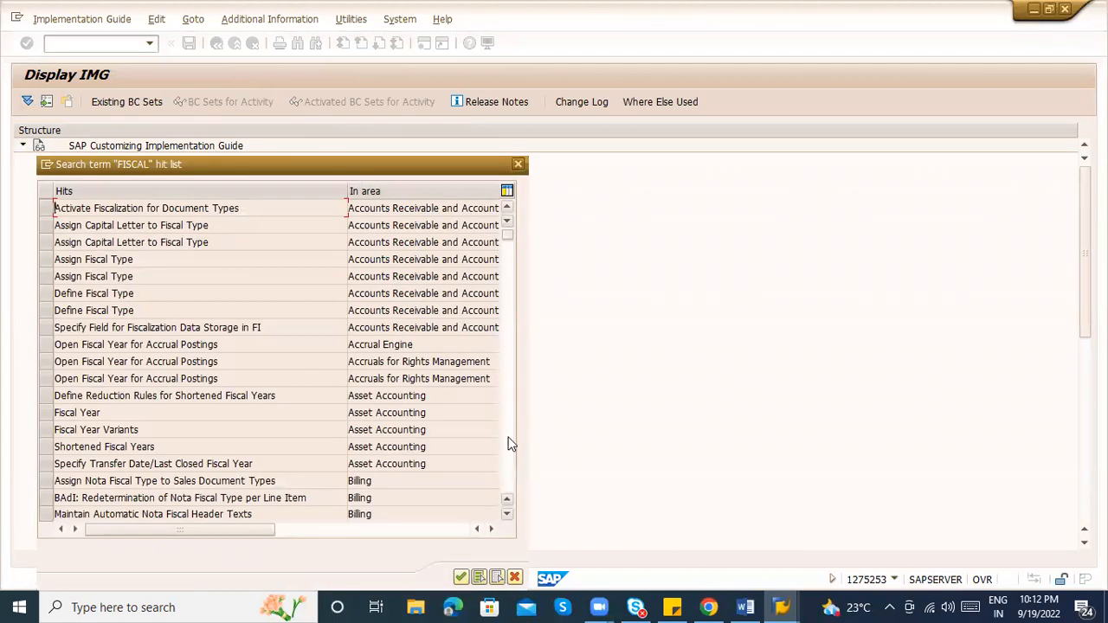
Open Maintain Fiscal Year Variant from the Financial Accounting Global Settings search hits
left_click(509, 443)
left_click(509, 443)
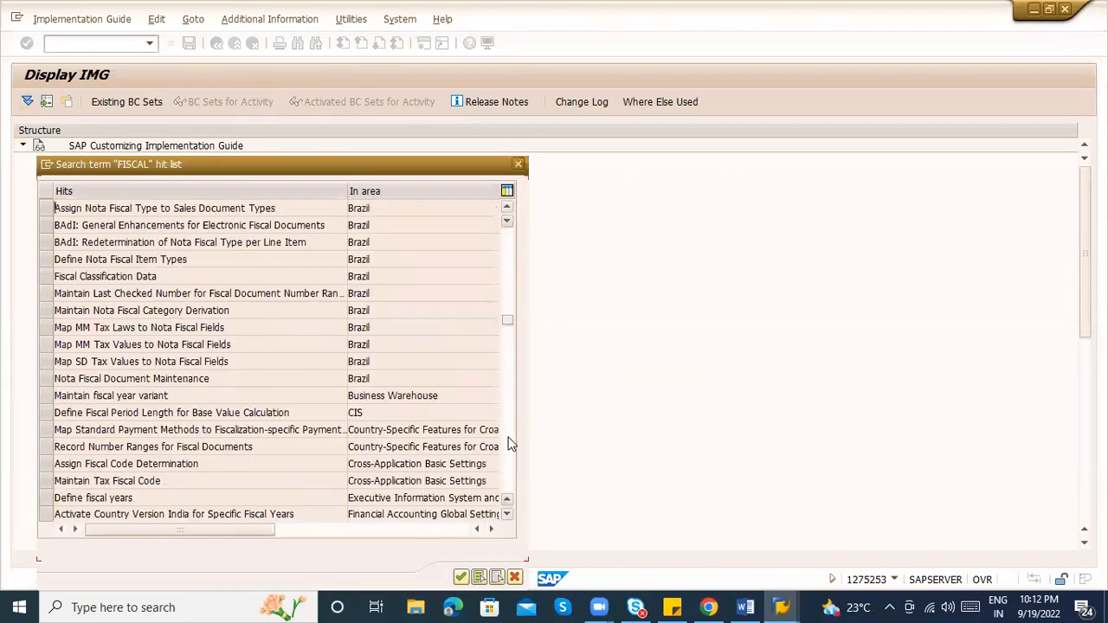
left_click(509, 443)
left_click(508, 331)
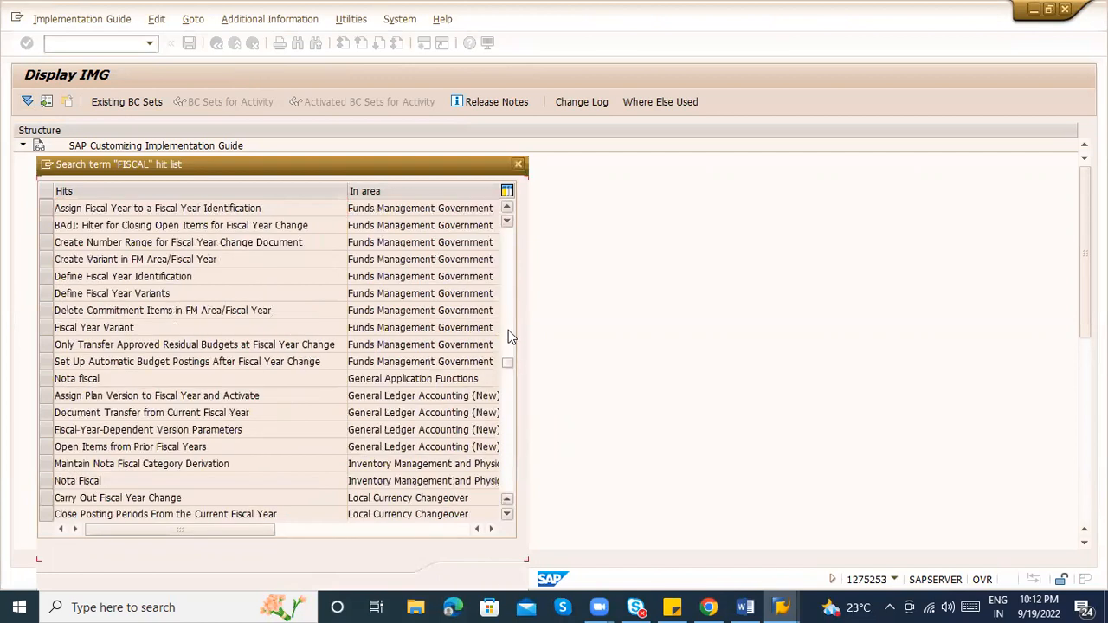
left_click(65, 292)
left_click(50, 296)
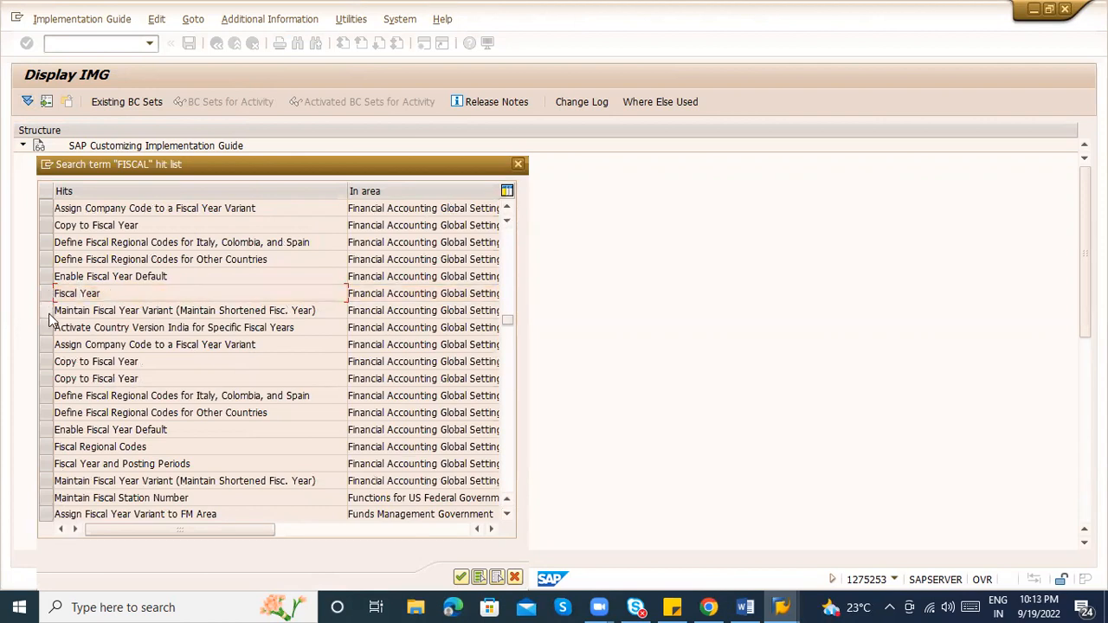
left_click(49, 313)
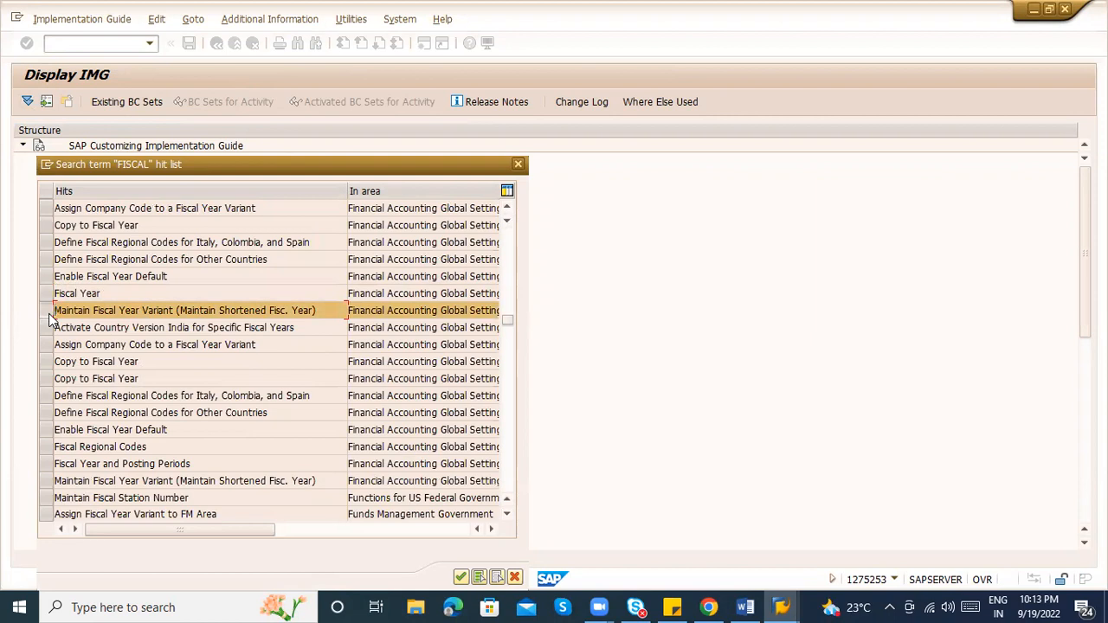
double_click(49, 314)
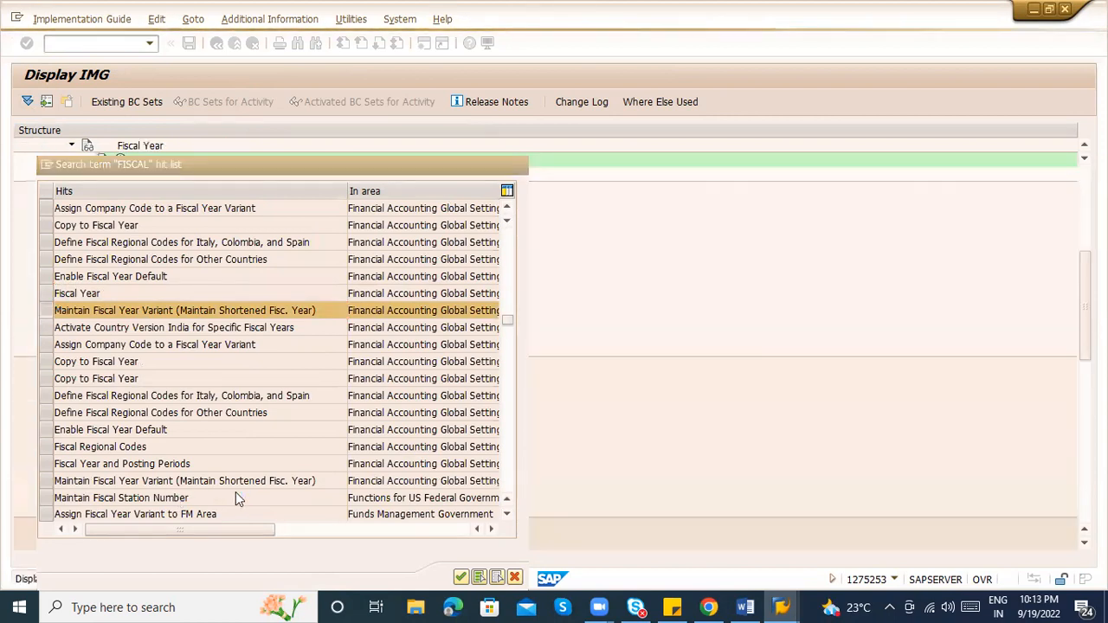
Run Maintain Fiscal Year Variant, browse the variants list, and position it at variant V3
left_click(122, 160)
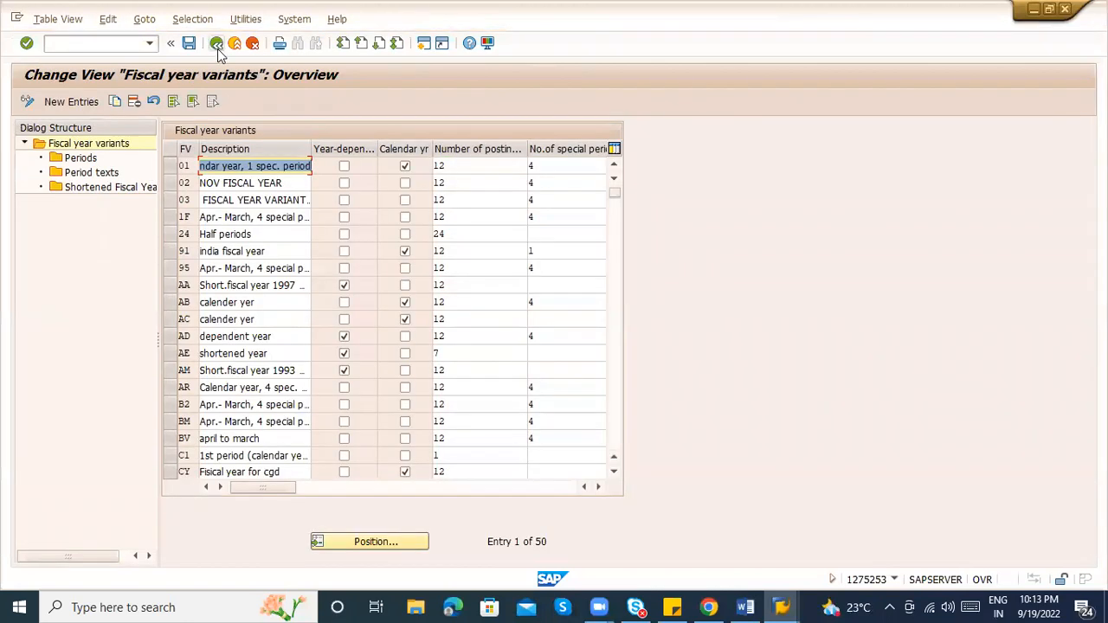
left_click(294, 214)
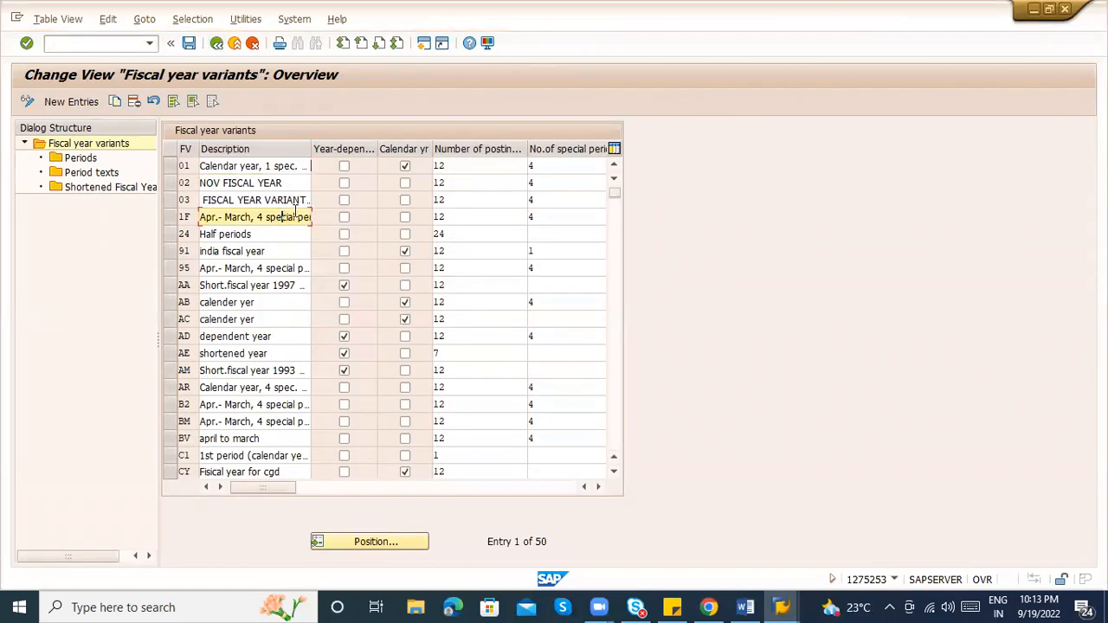
left_click(459, 164)
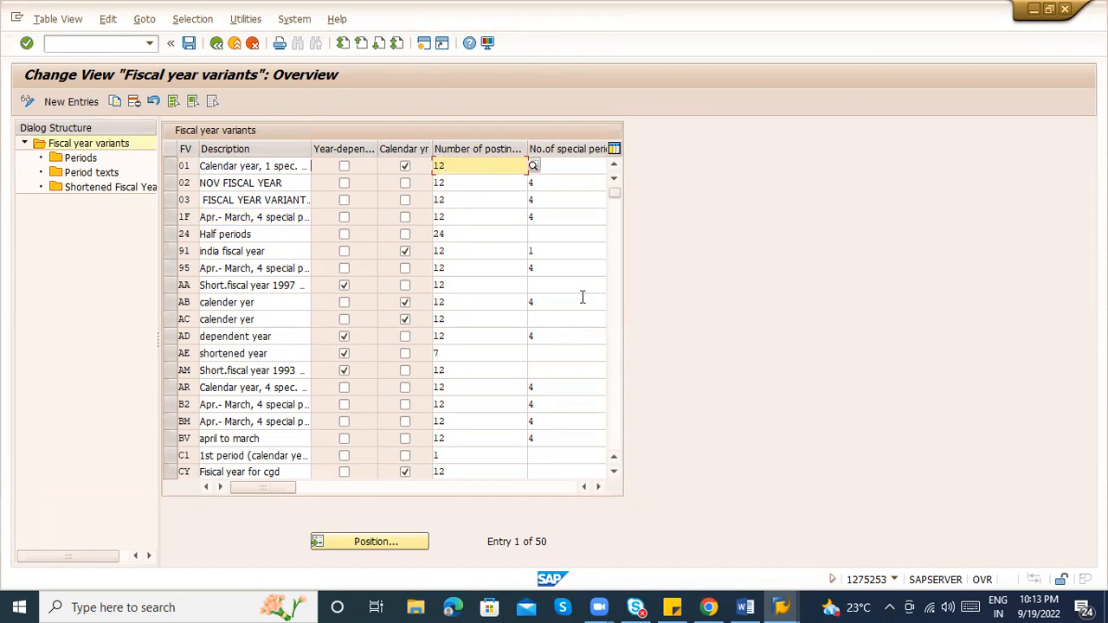
left_click(384, 491)
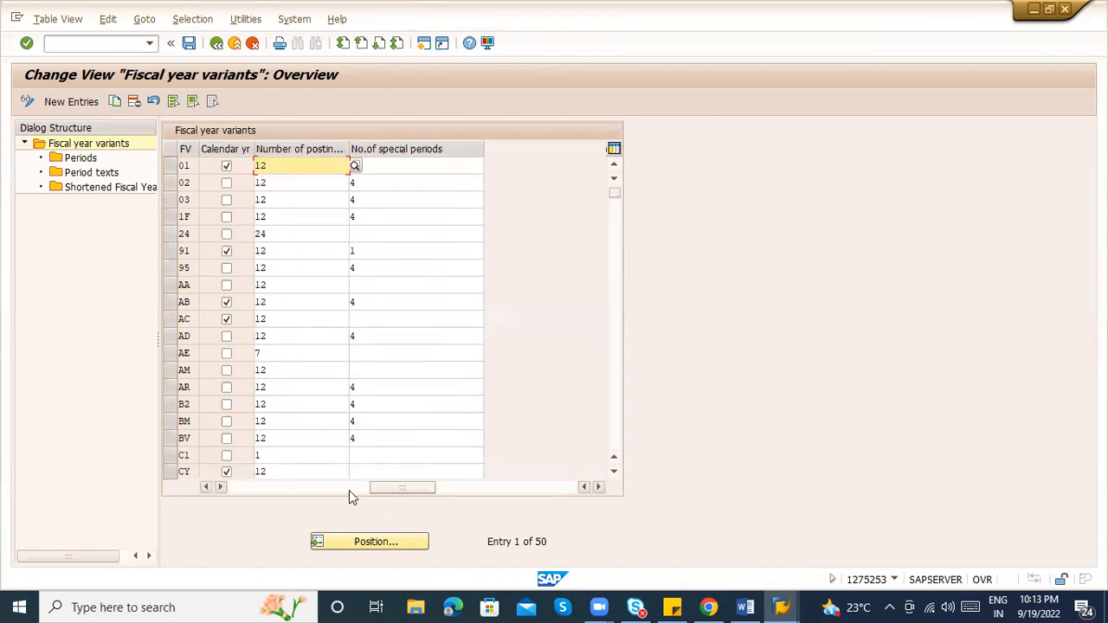
left_click(297, 492)
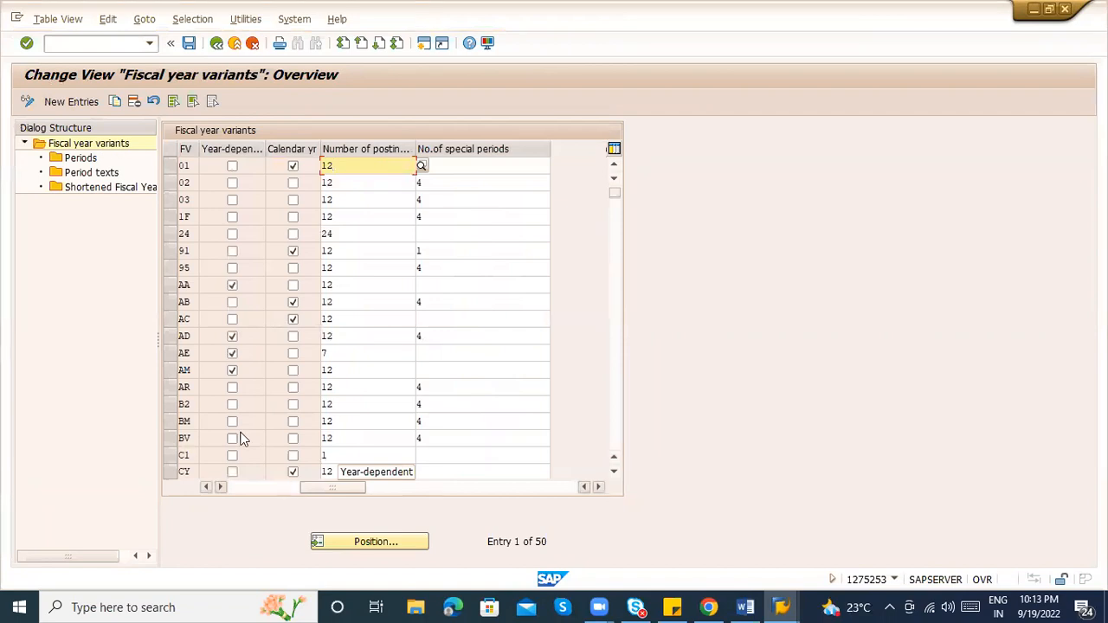
left_click(390, 547)
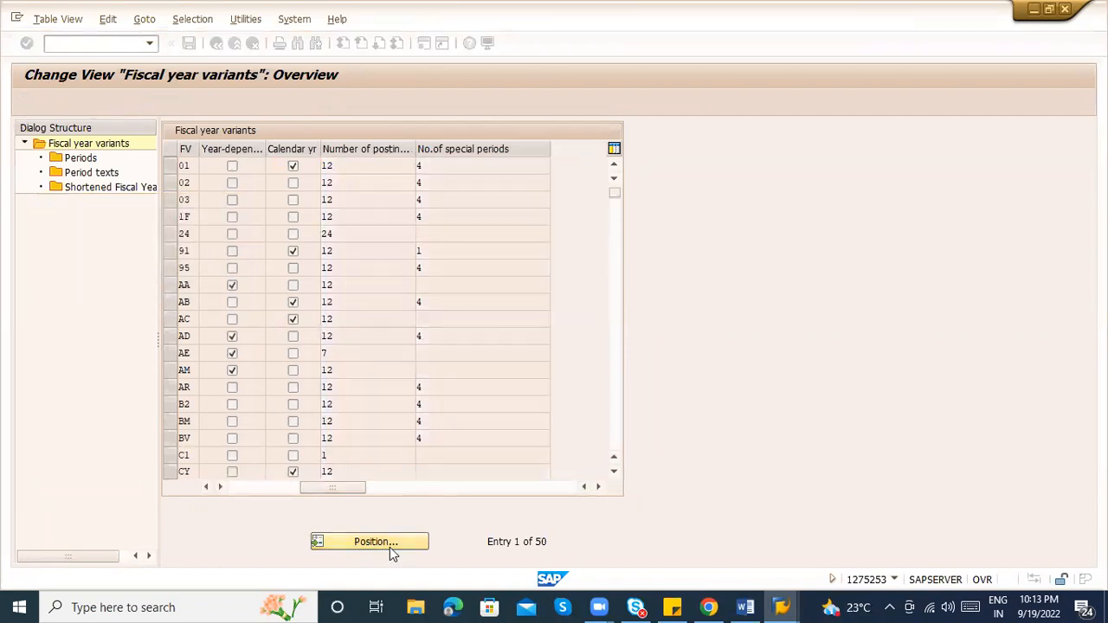
left_click(170, 166)
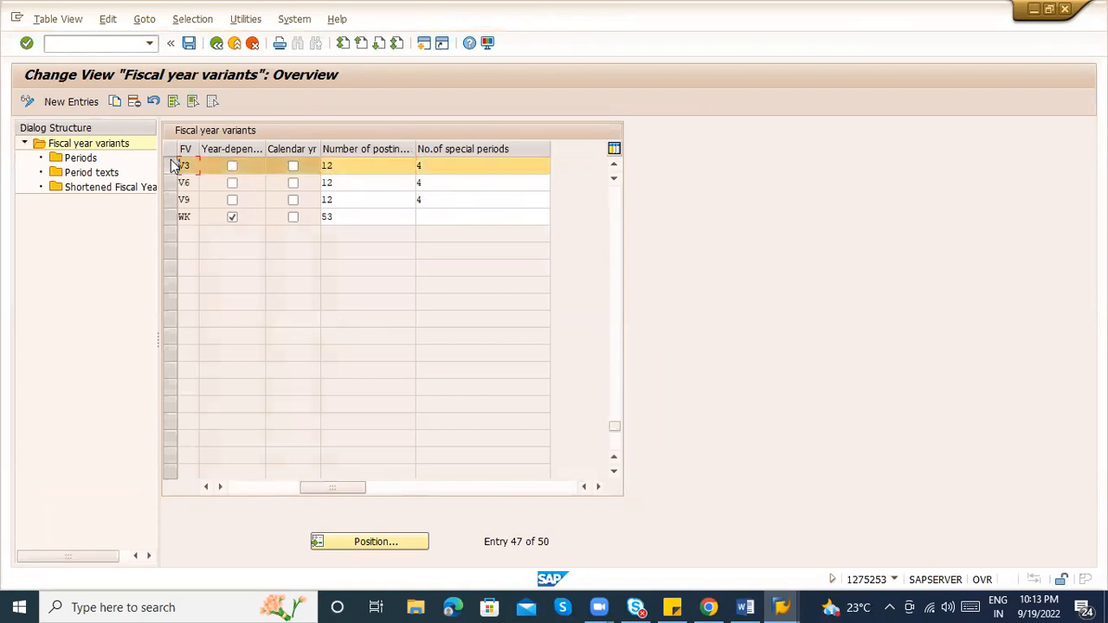
Review V3's periods (April is period 1, January–March are 10–12), then back out to the IMG
double_click(77, 159)
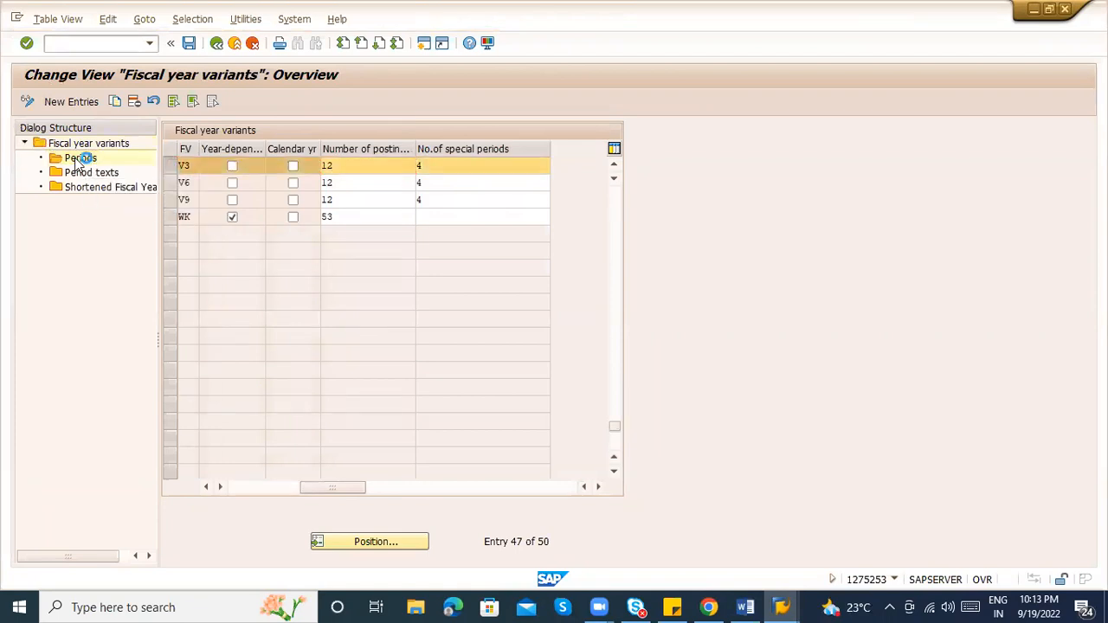
left_click(268, 243)
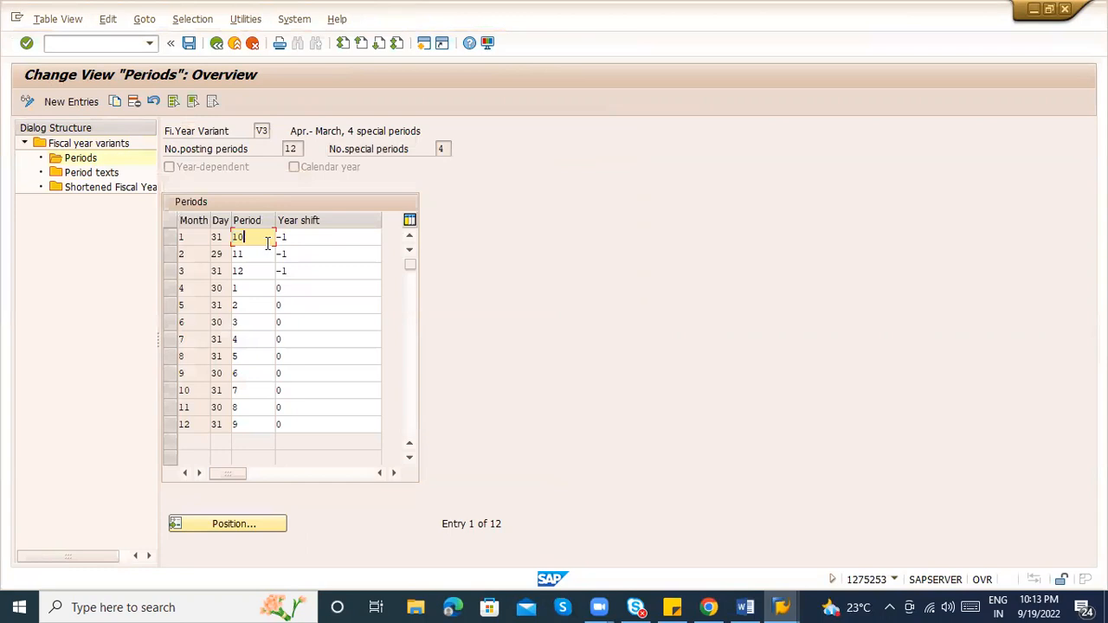
left_click(173, 287)
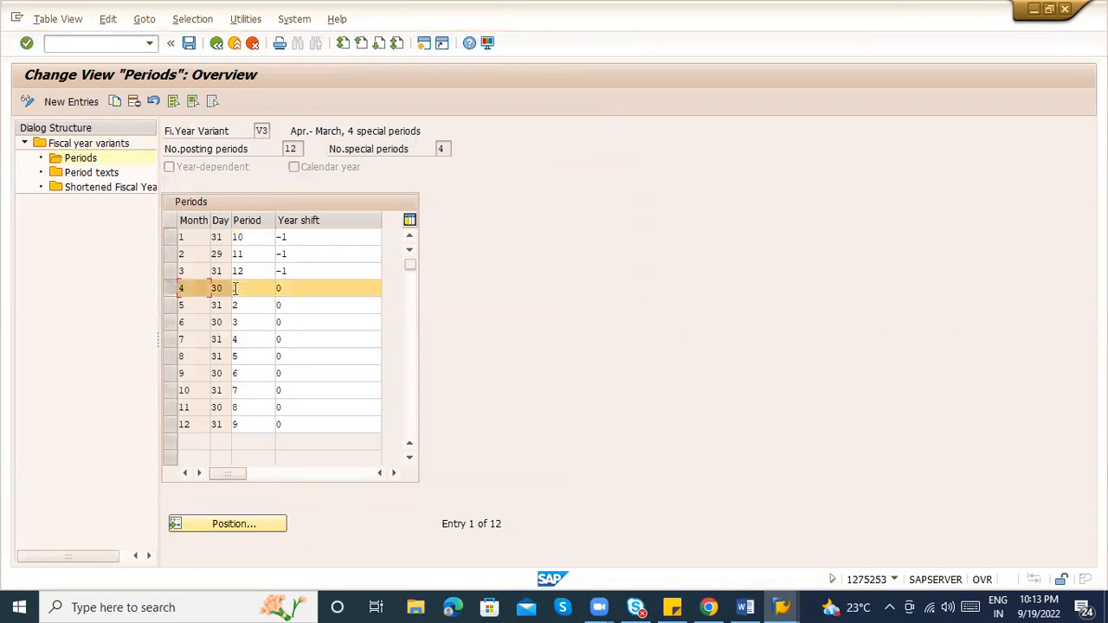
left_click(246, 308)
left_click(251, 323)
left_click(248, 272)
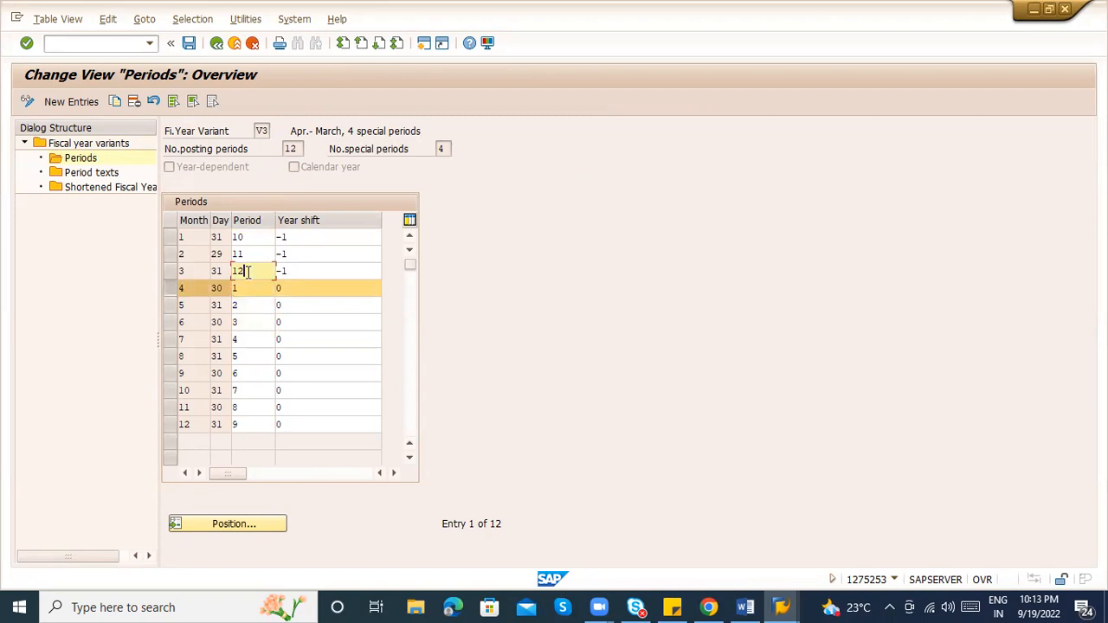
left_click(172, 271)
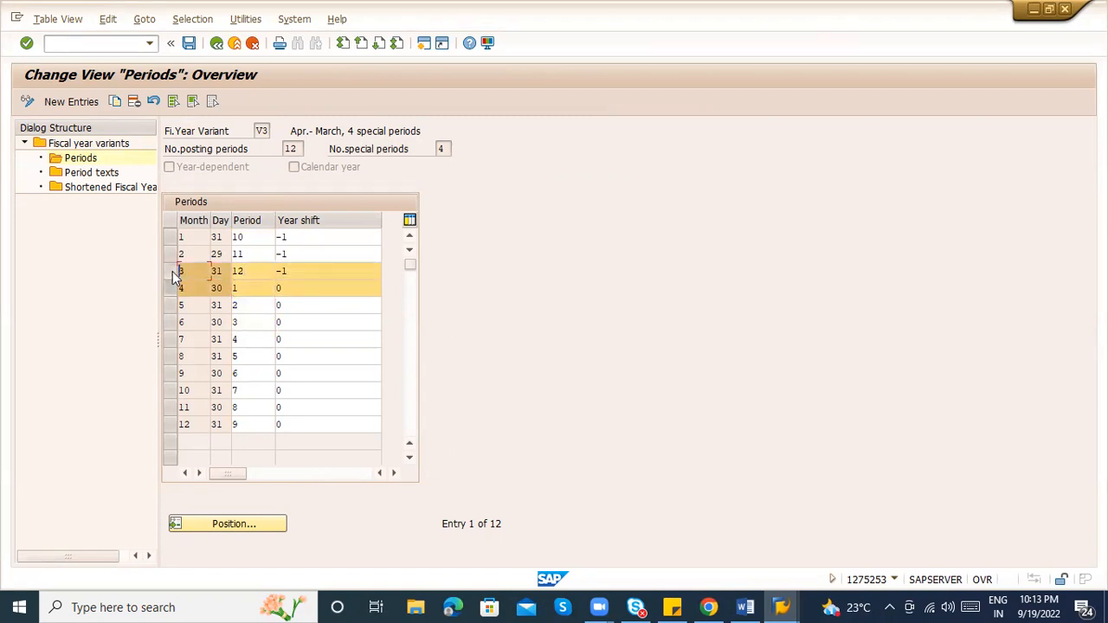
left_click(172, 271)
left_click(174, 278)
left_click(174, 270)
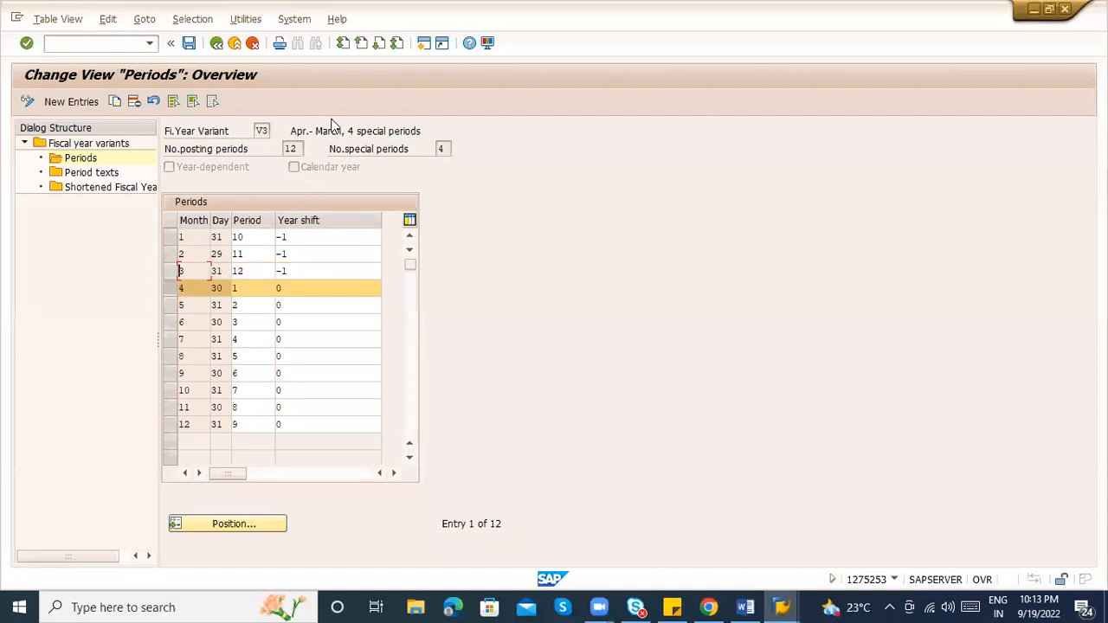
left_click(216, 43)
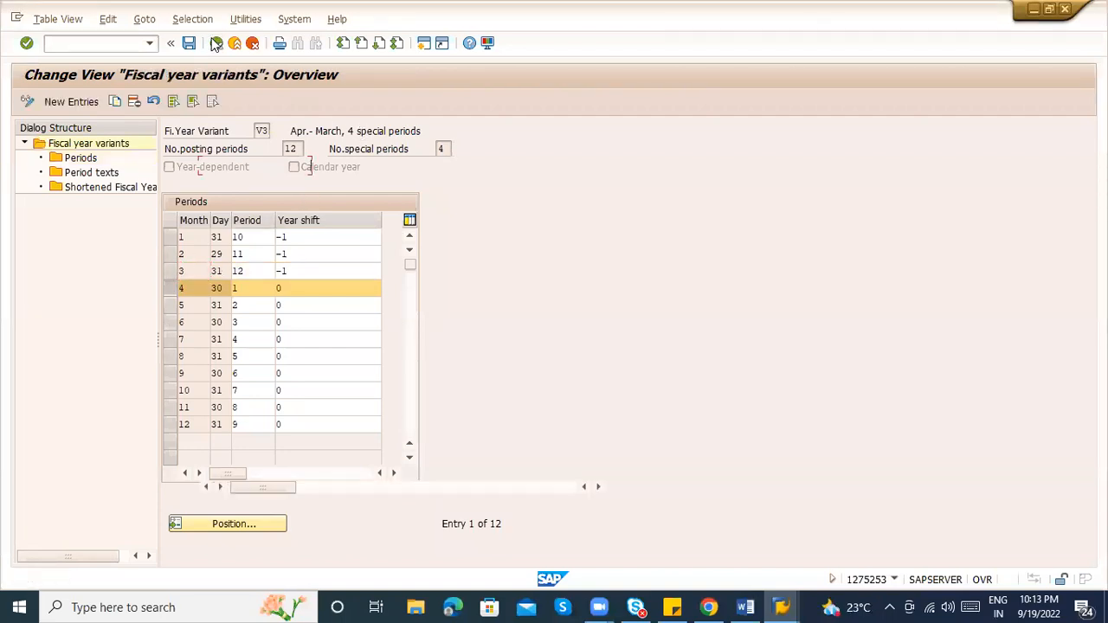
left_click(216, 44)
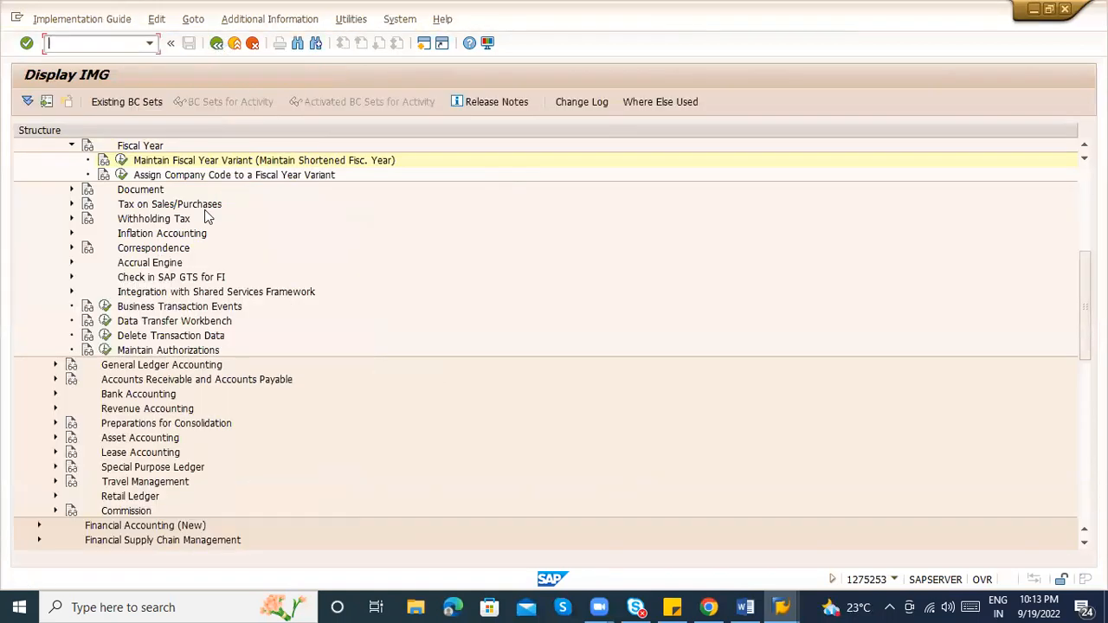
Open the company code to fiscal year variant assignments and page down through the 266 entries
left_click(122, 175)
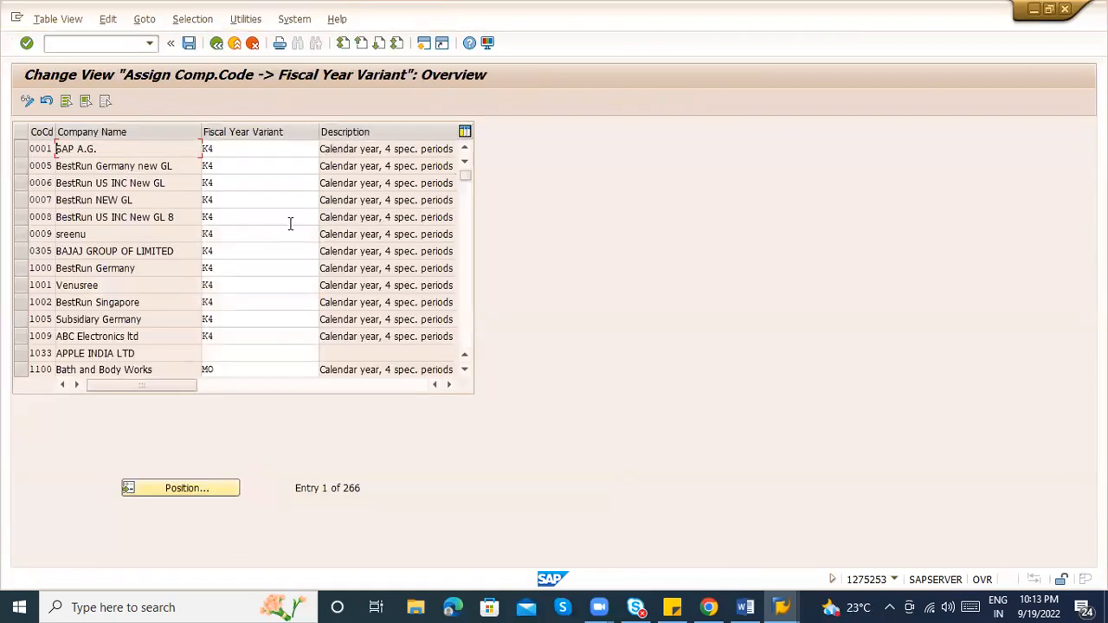
left_click(231, 180)
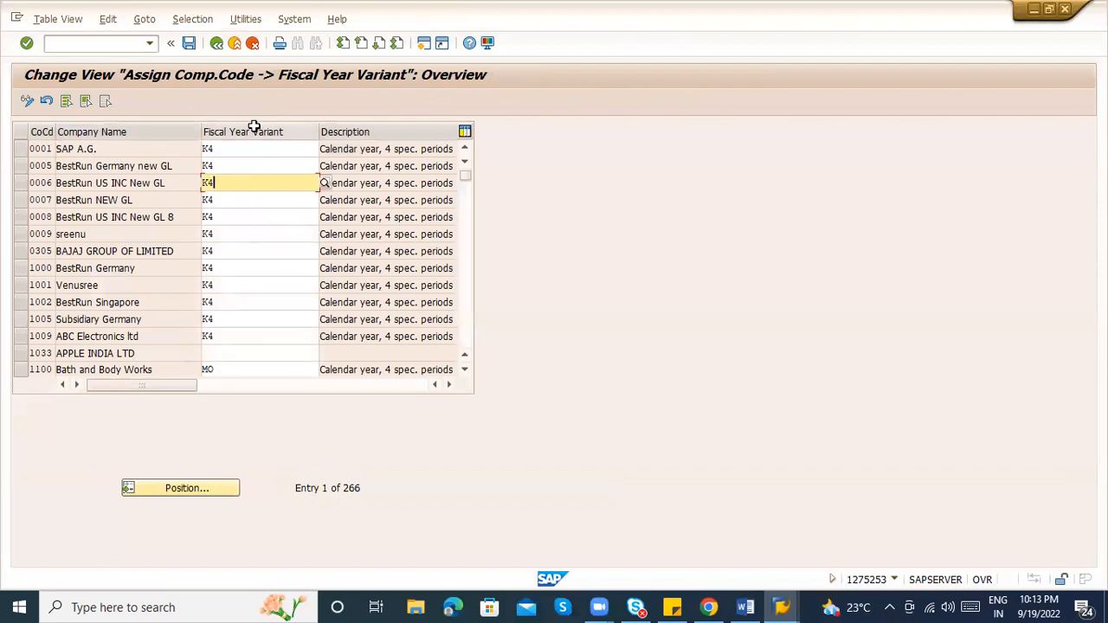
left_click(239, 152)
left_click(223, 164)
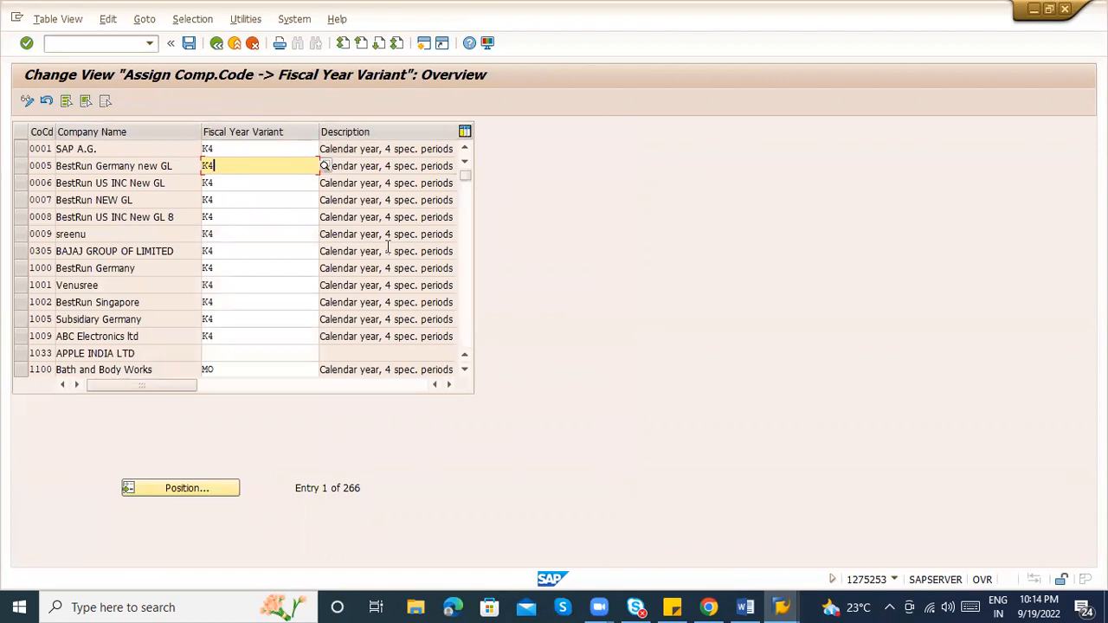
left_click(468, 295)
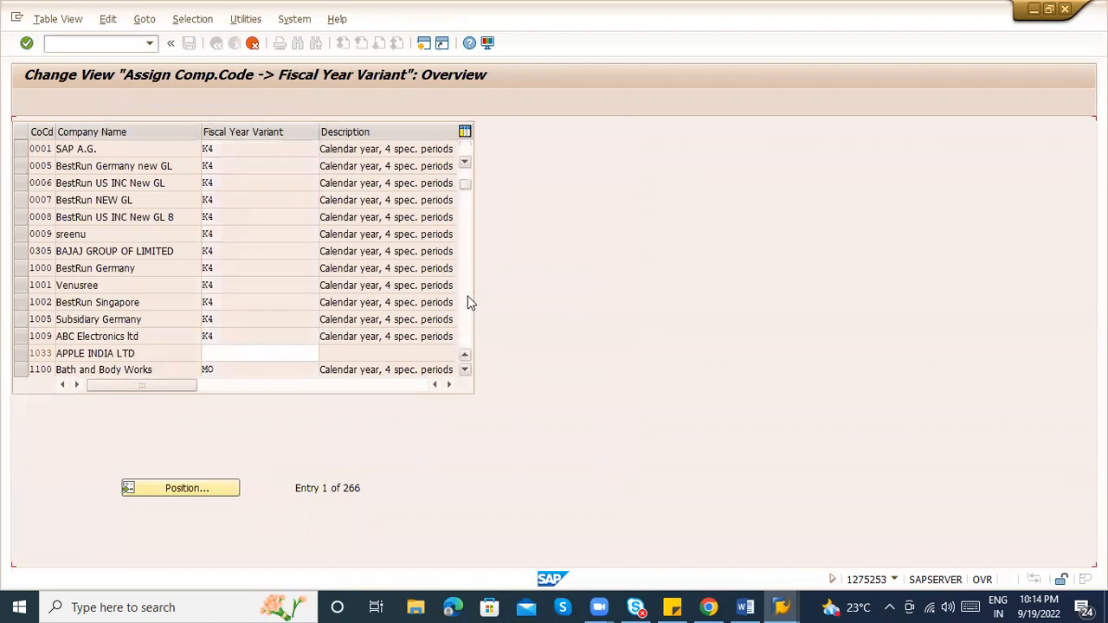
left_click(467, 295)
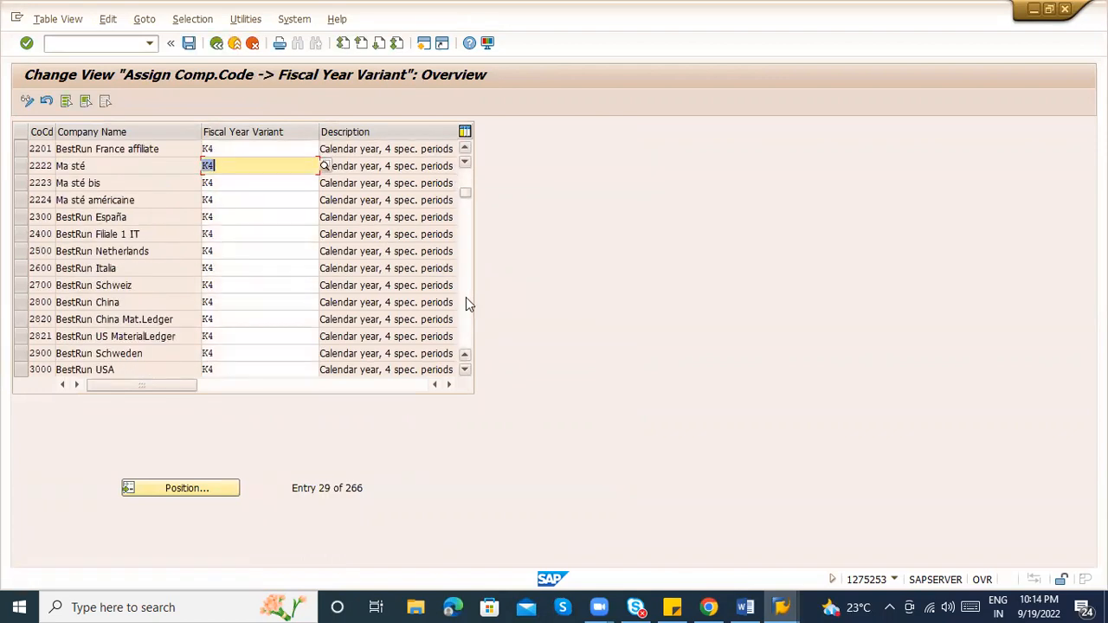
left_click(466, 300)
left_click(466, 300)
left_click(466, 299)
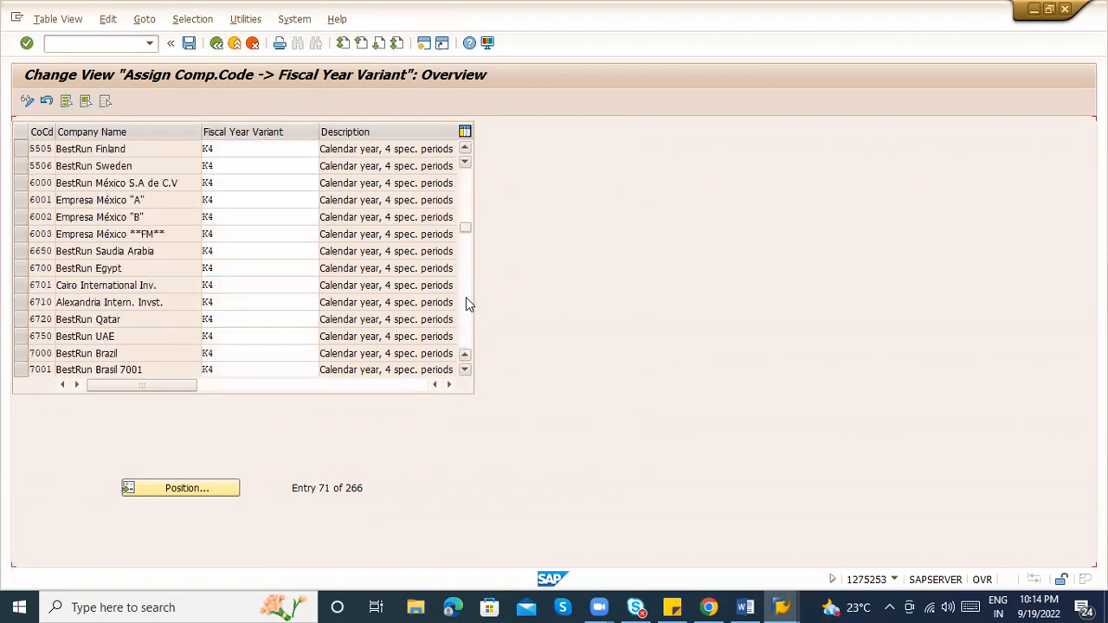
left_click(466, 298)
left_click(466, 298)
left_click(466, 299)
left_click(465, 298)
left_click(466, 298)
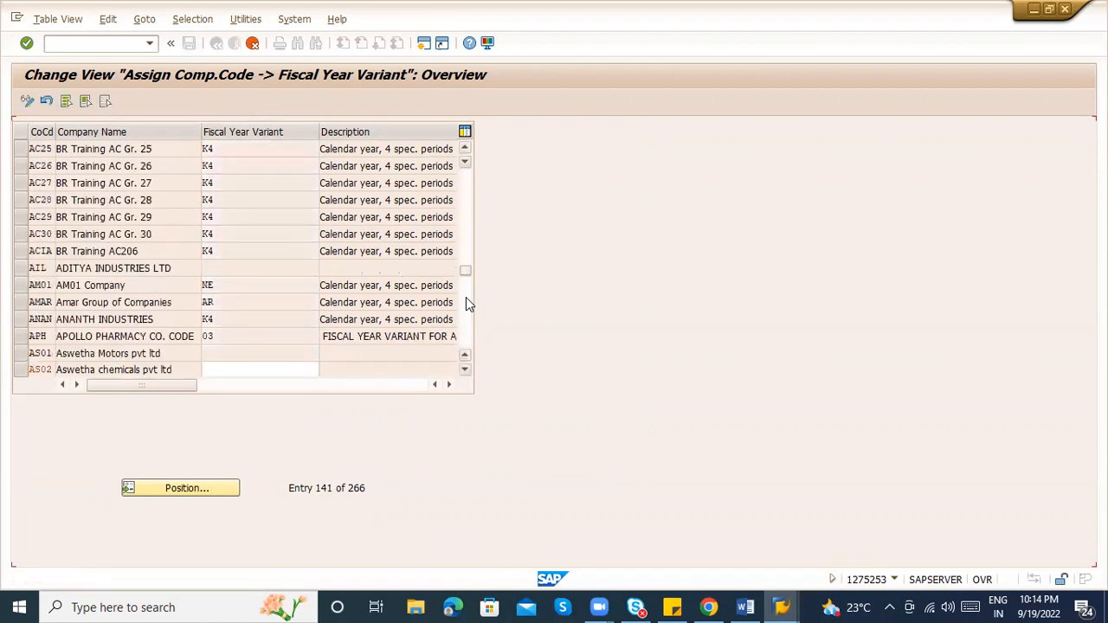
left_click(465, 297)
left_click(466, 296)
left_click(466, 297)
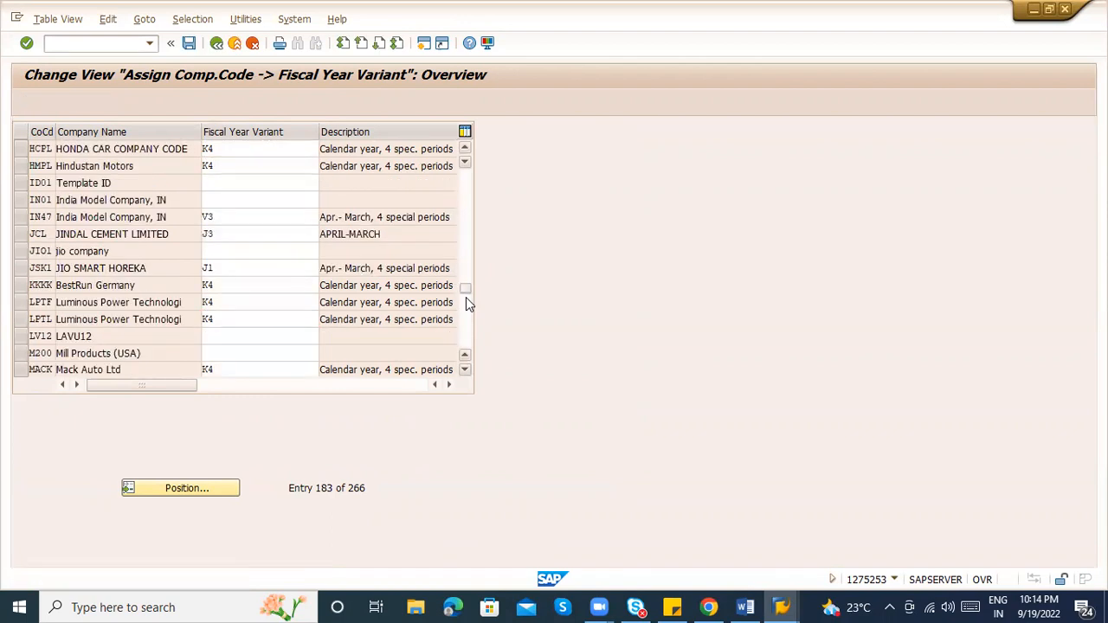
left_click(466, 297)
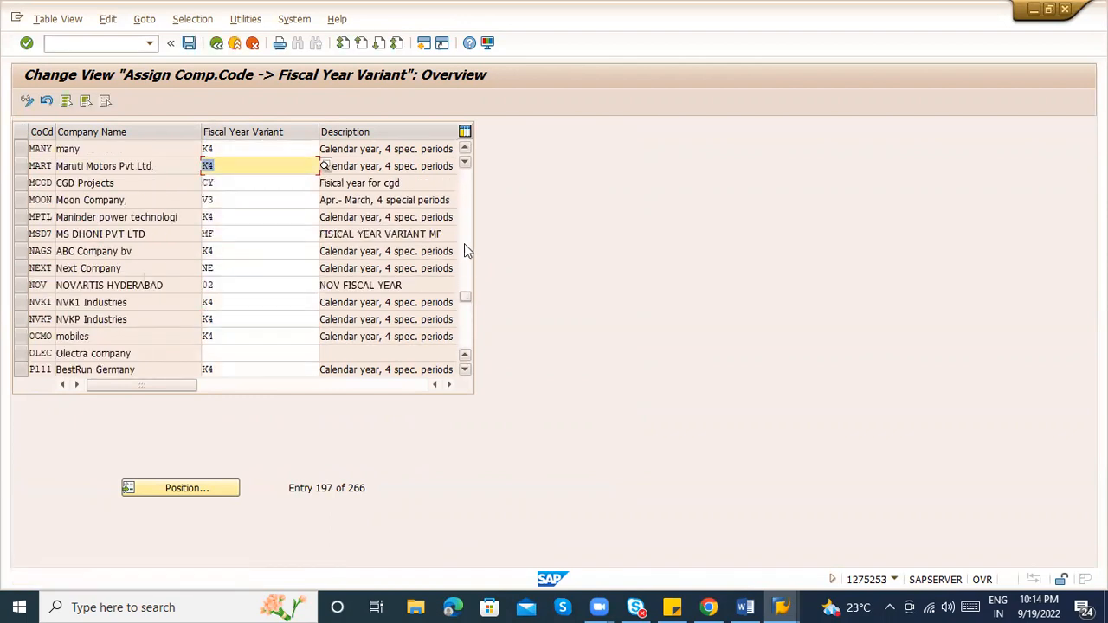
left_click(464, 206)
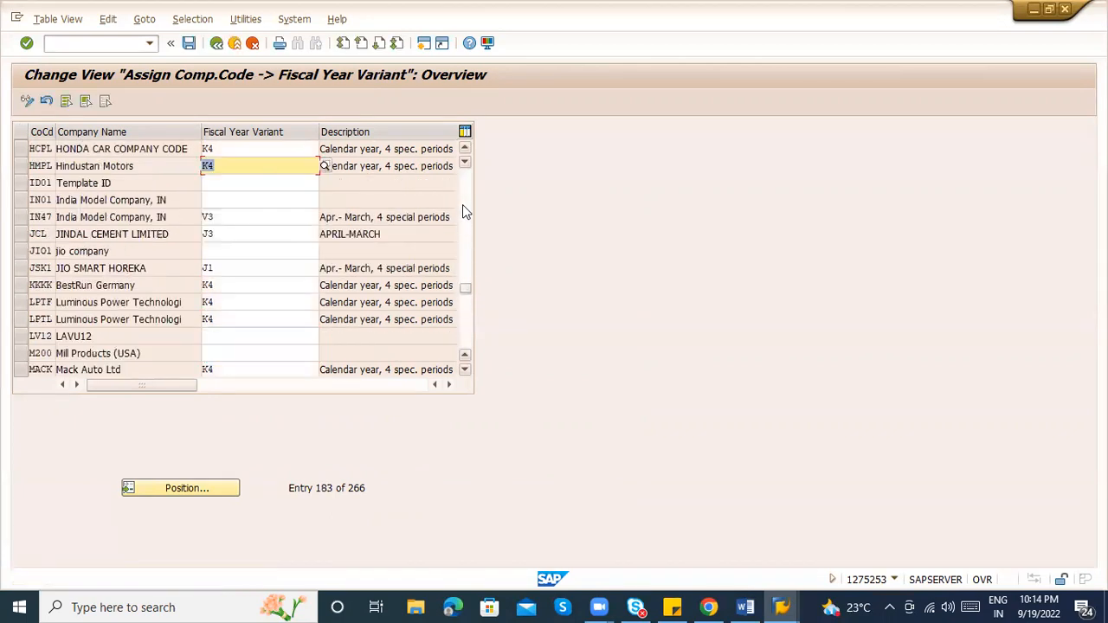
Confirm company code IN47 India Model Company uses variant V3 (Apr.- March)
left_click(22, 217)
left_click(214, 217)
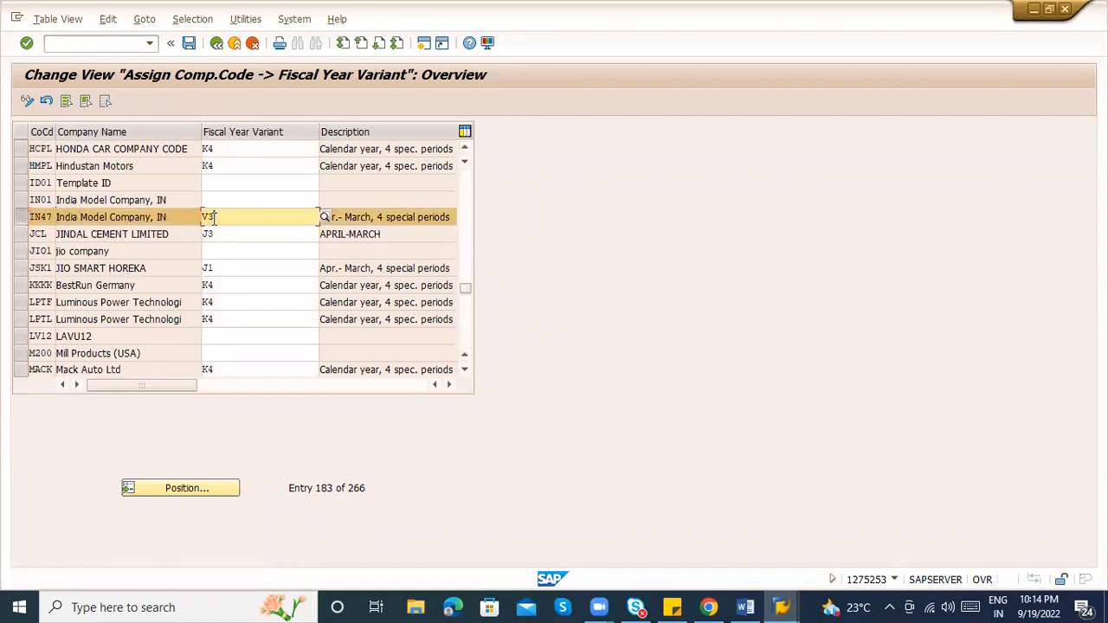
left_click(349, 217)
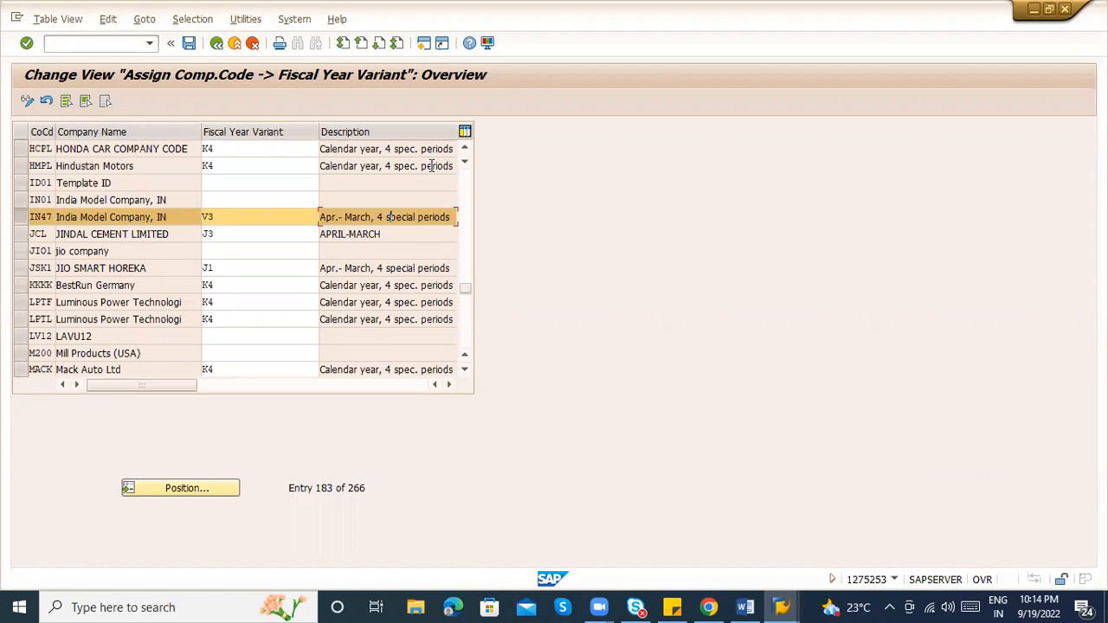
Cancel maintenance of the fiscal year variant assignments and return to SAP Easy Access with /n
left_click(223, 49)
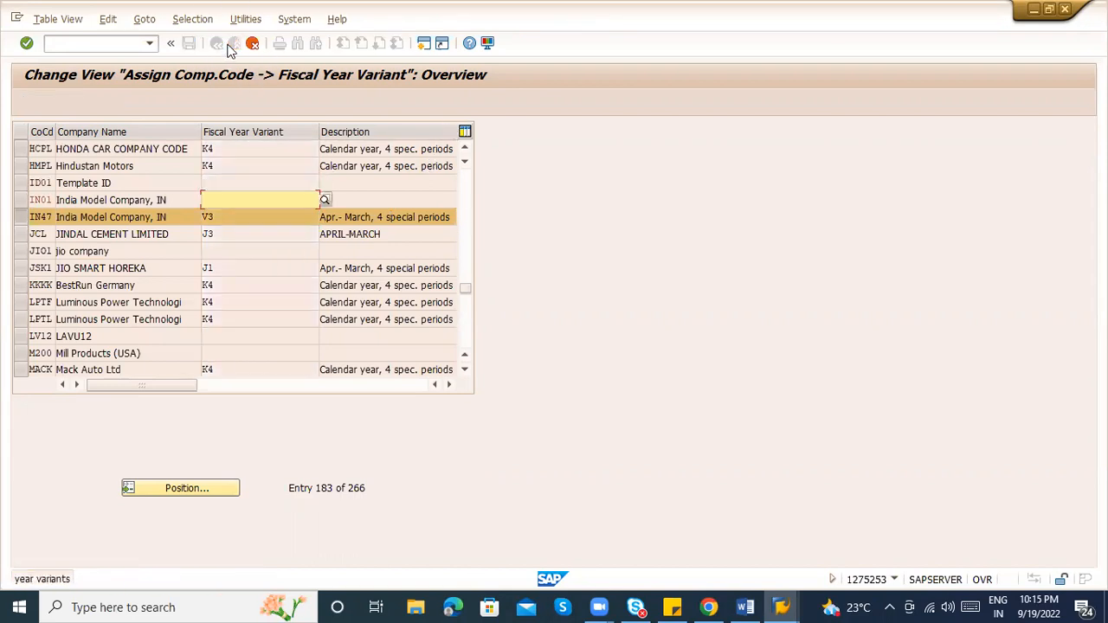
key("Return")
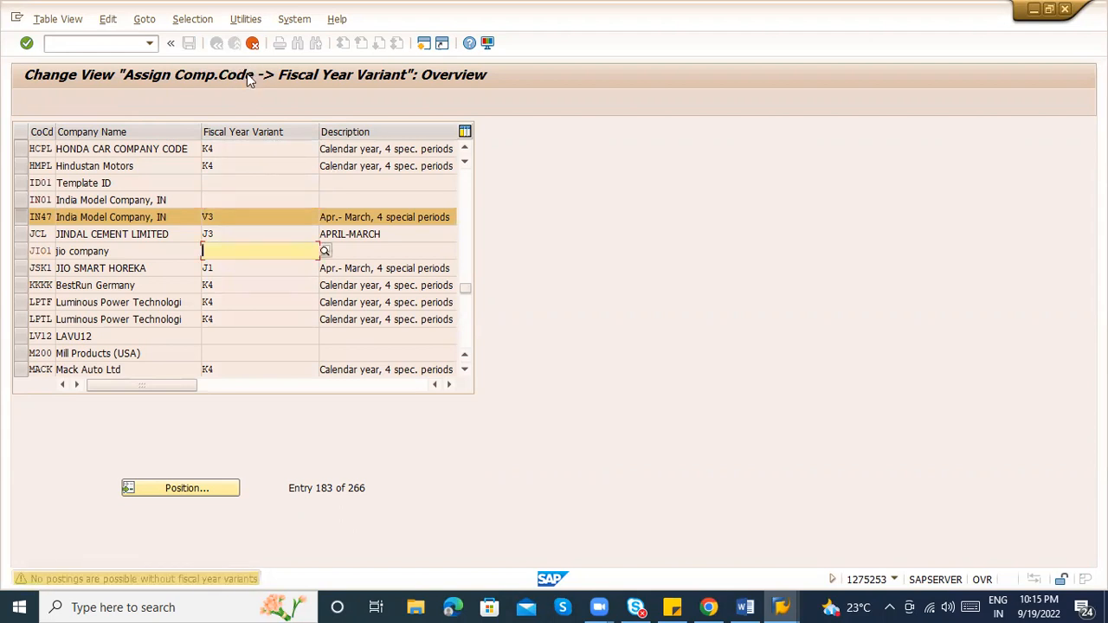
left_click(252, 47)
key("Return")
key("Return")
key("Return")
key("Return")
key("Return")
key("Return")
key("Return")
key("Return")
key("Return")
key("Return")
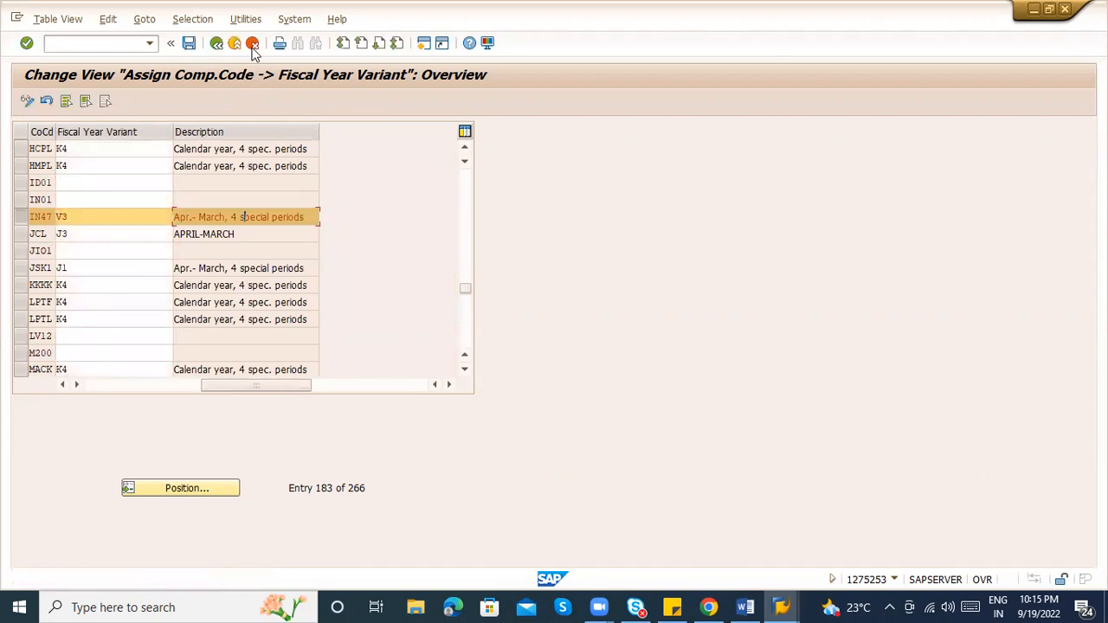
key("Return")
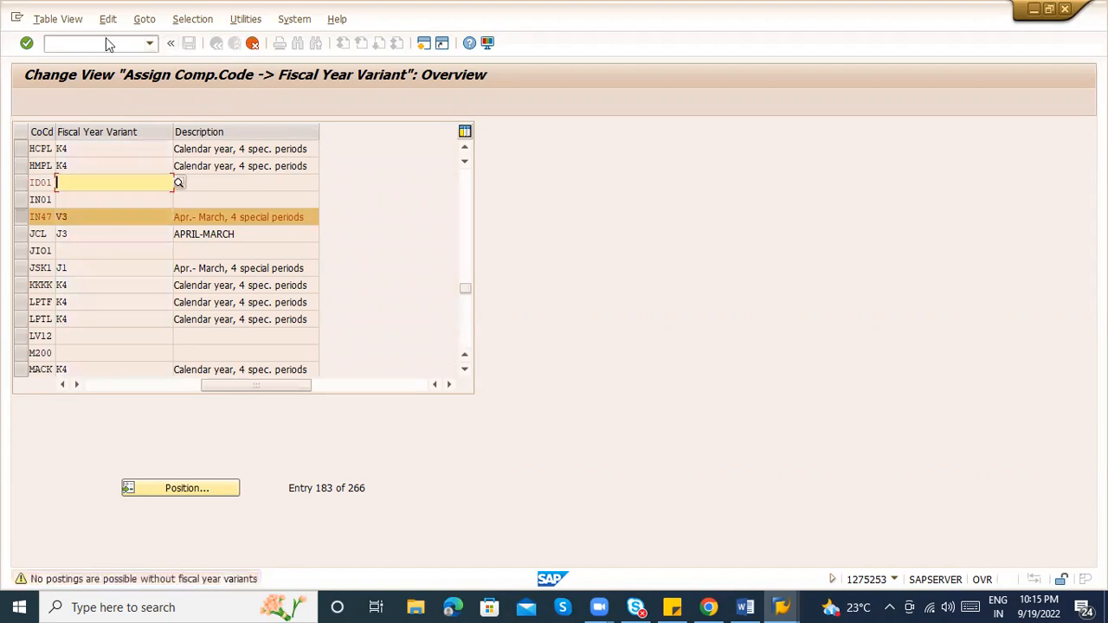
left_click(74, 42)
type("/")
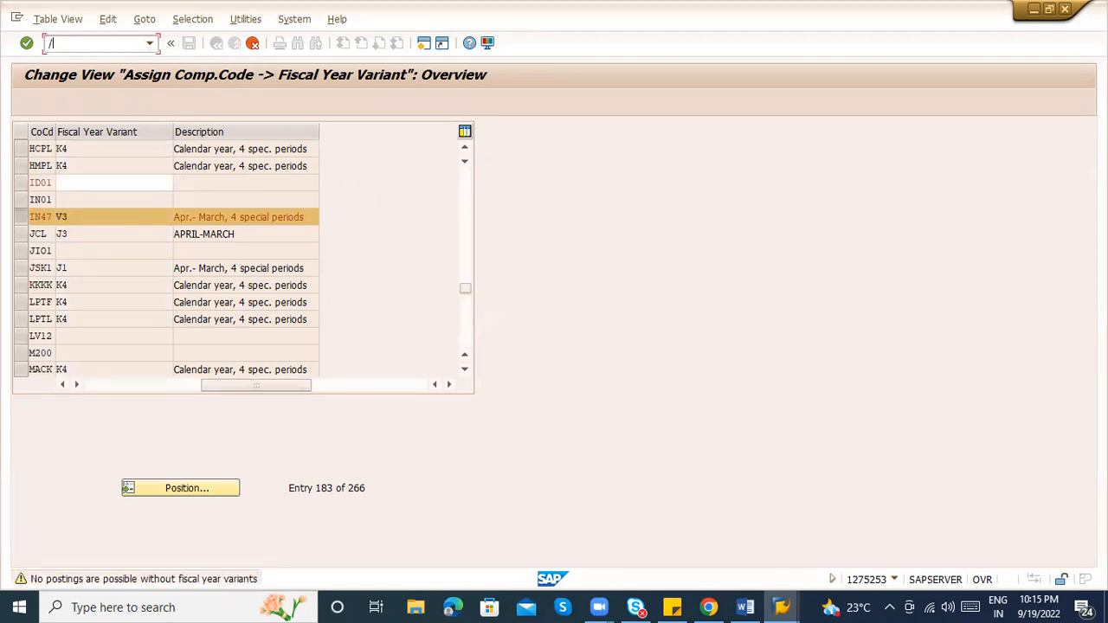
type("n")
key("Return")
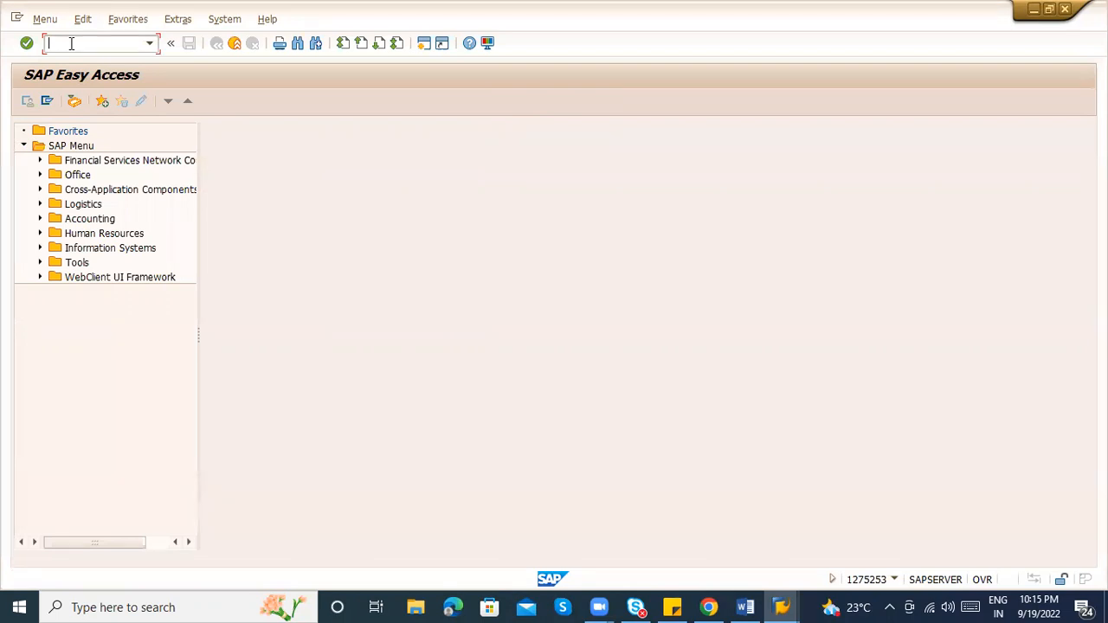
Start MM01 material creation with industry sector M and material type ZRA2
type("mm01")
key("Return")
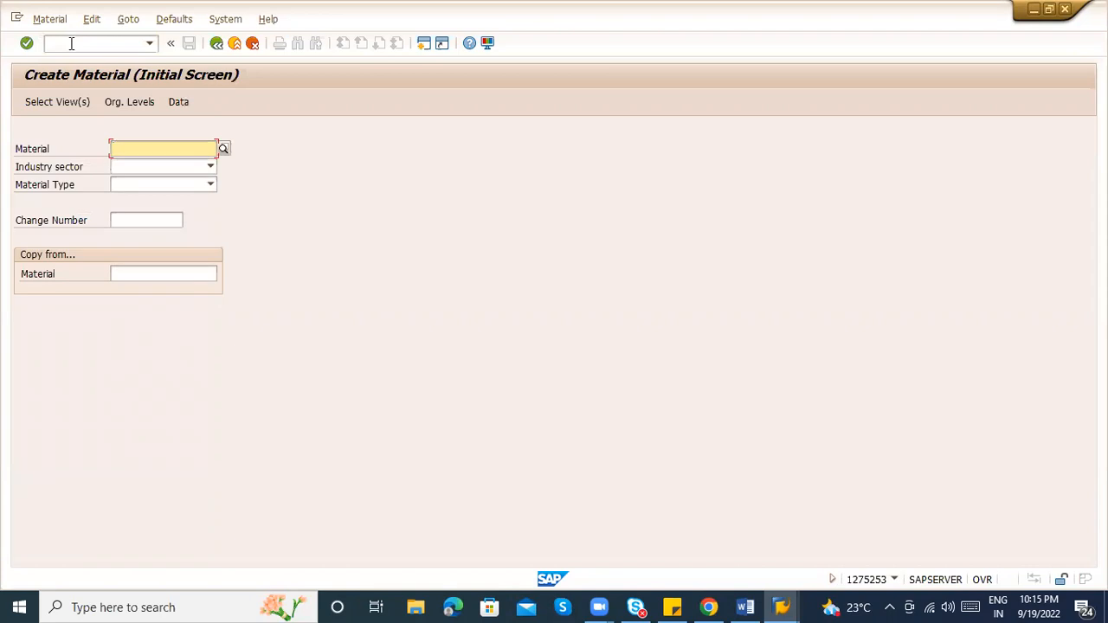
key("Tab")
key("m")
key("m")
key("Tab")
key("Tab")
key("z")
key("z")
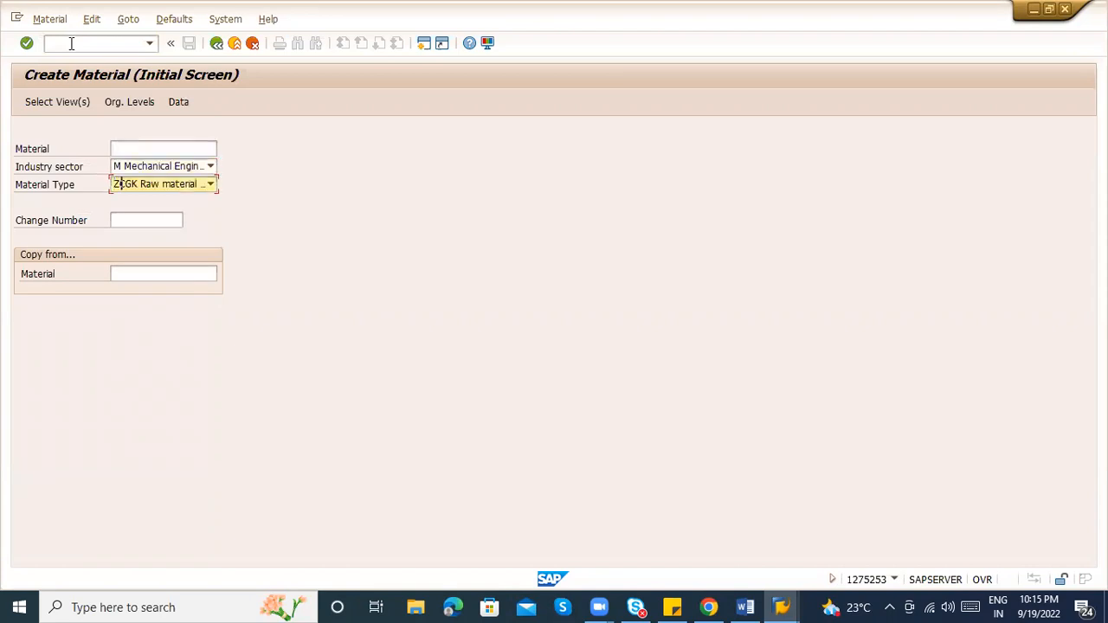
key("Down")
key("Return")
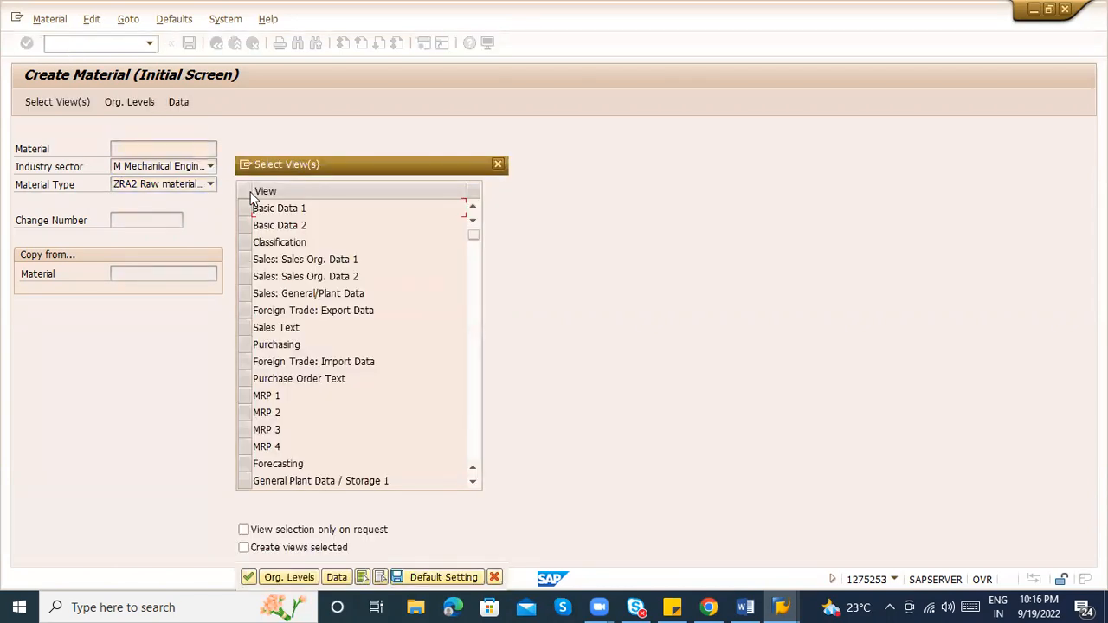
Select Basic Data 1/2, Purchasing, General Plant Data and Accounting 1/2 views
left_click(248, 208)
left_click(246, 225)
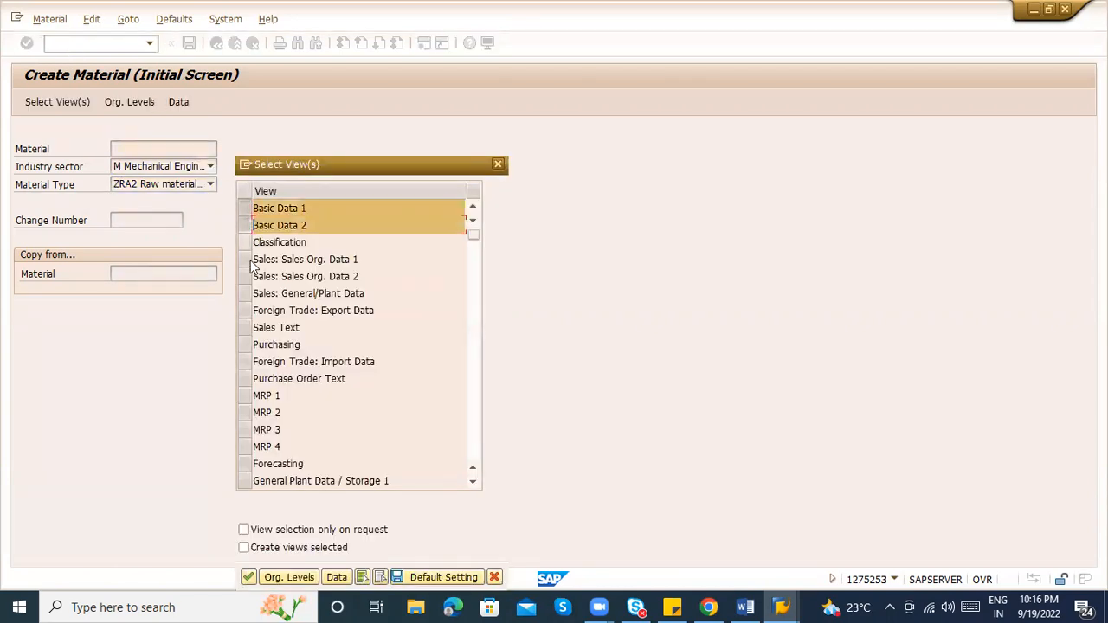
left_click(245, 344)
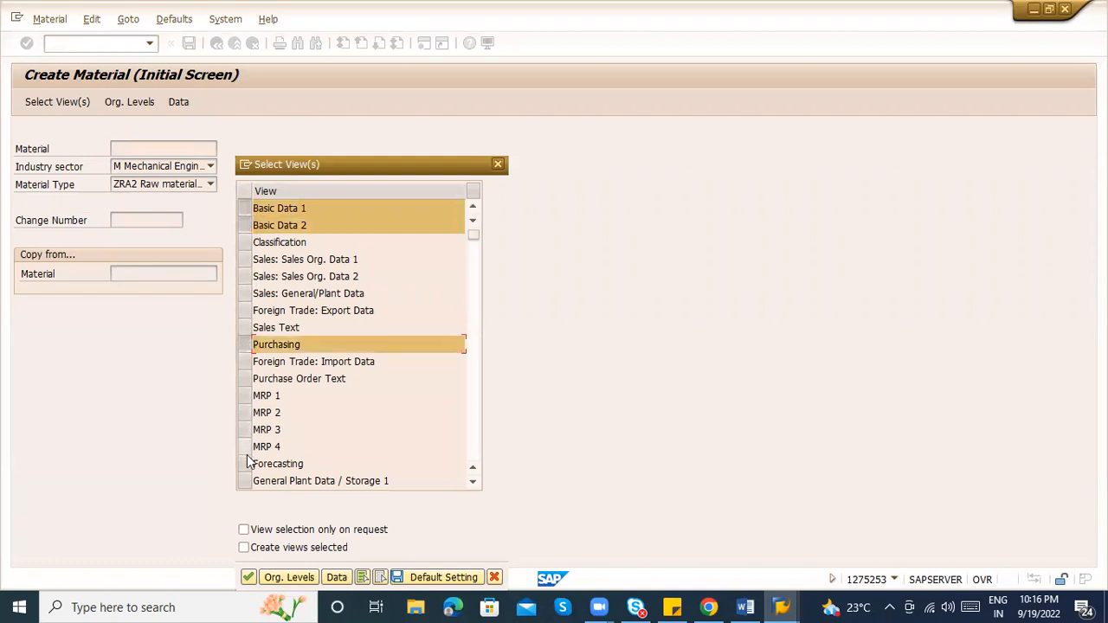
left_click(473, 437)
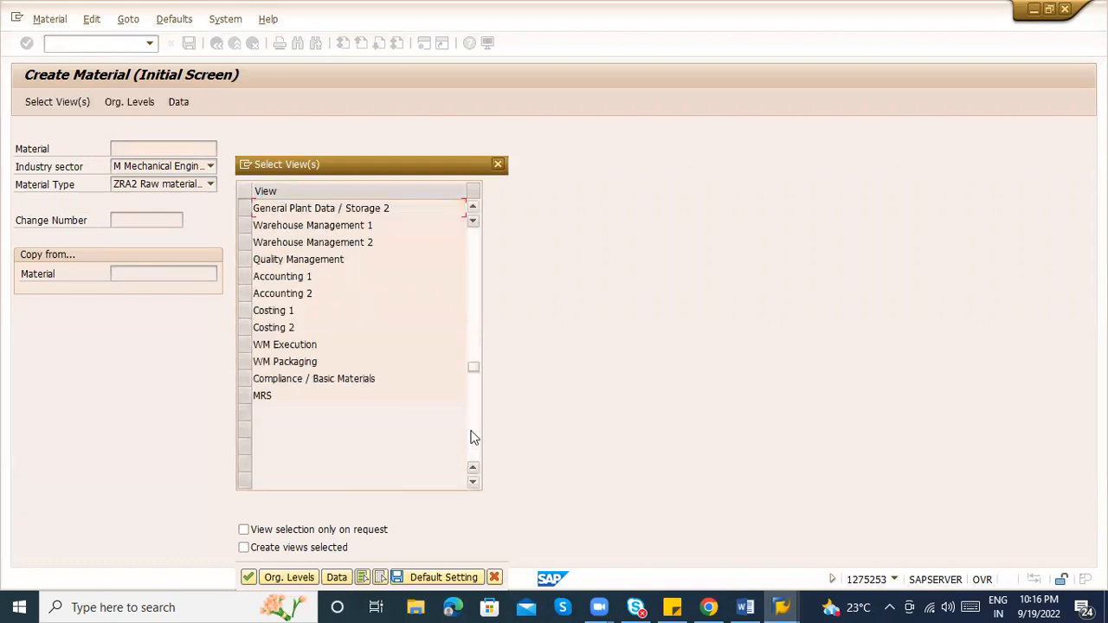
left_click(245, 208)
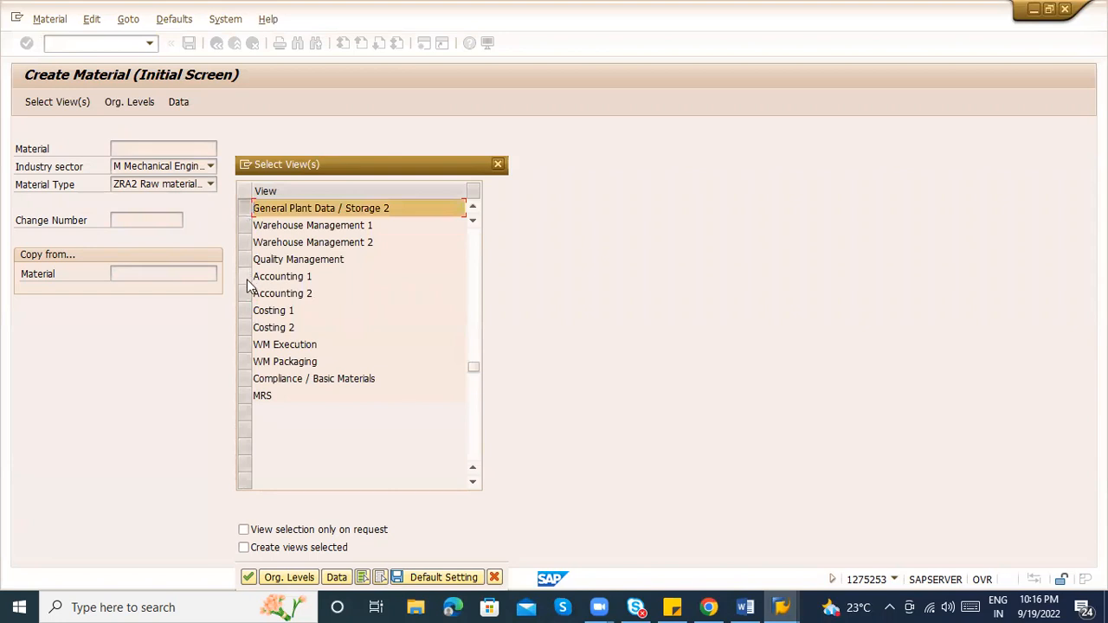
left_click(246, 277)
left_click(245, 294)
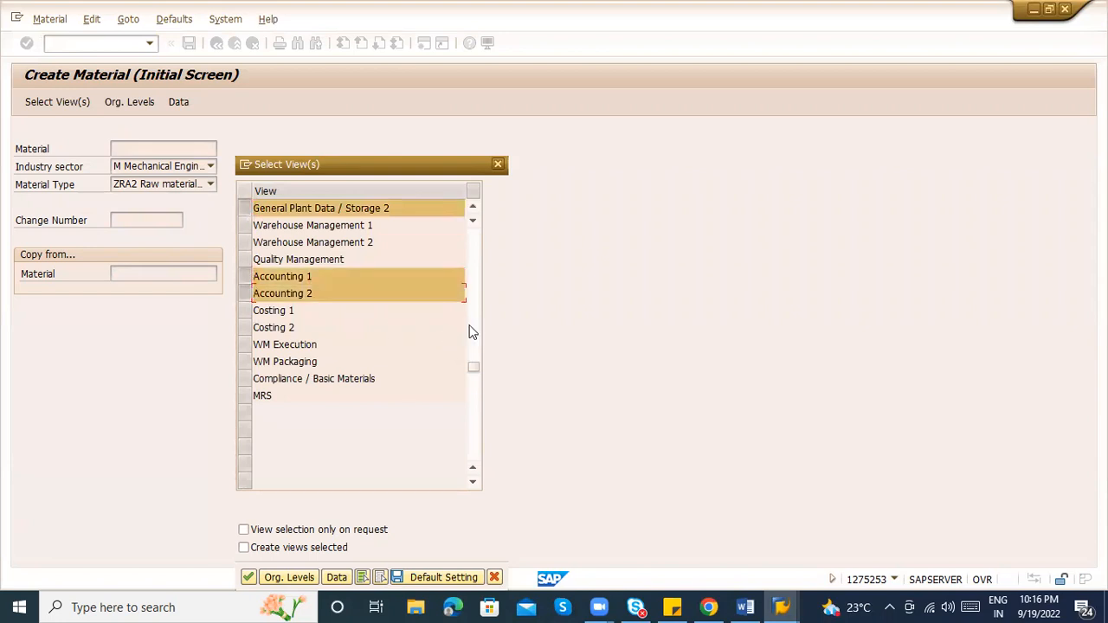
left_click(475, 329)
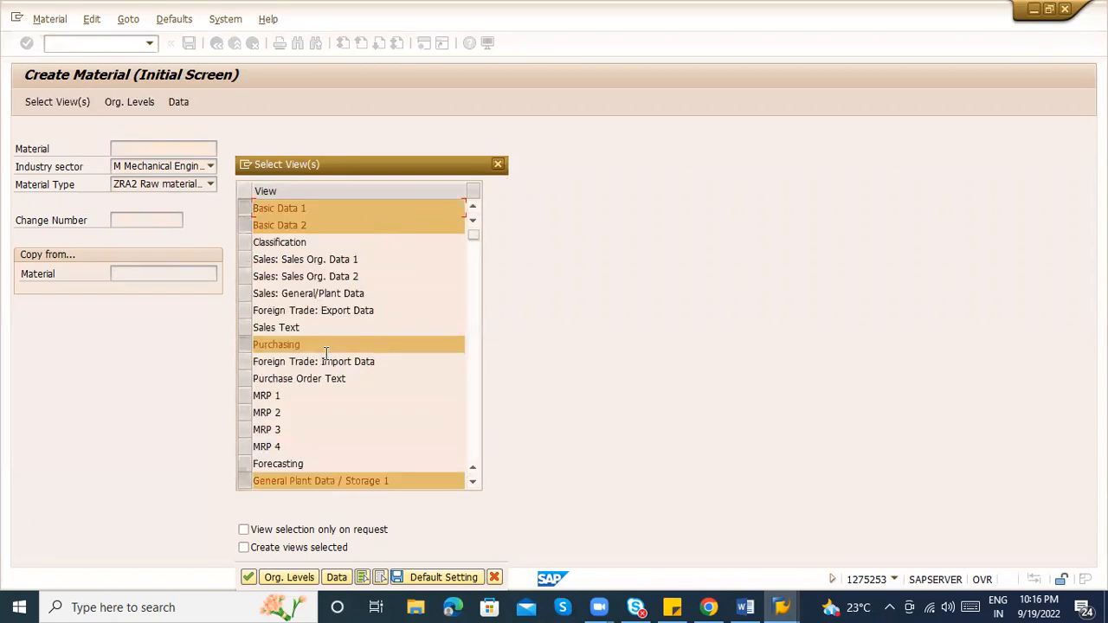
left_click(475, 415)
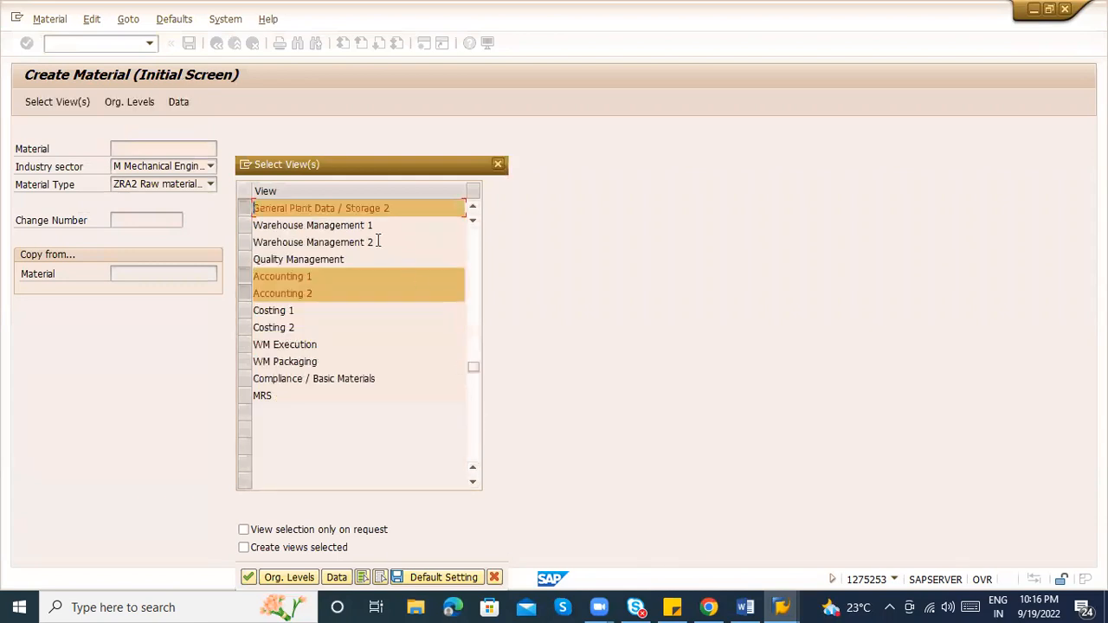
left_click(304, 264)
left_click(369, 242)
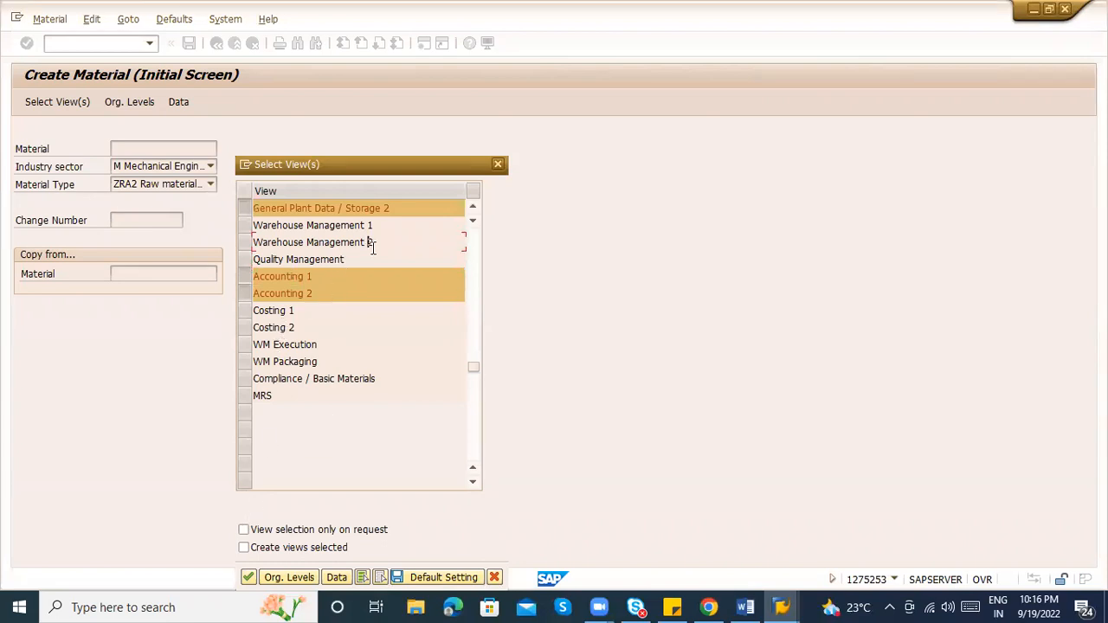
left_click(475, 297)
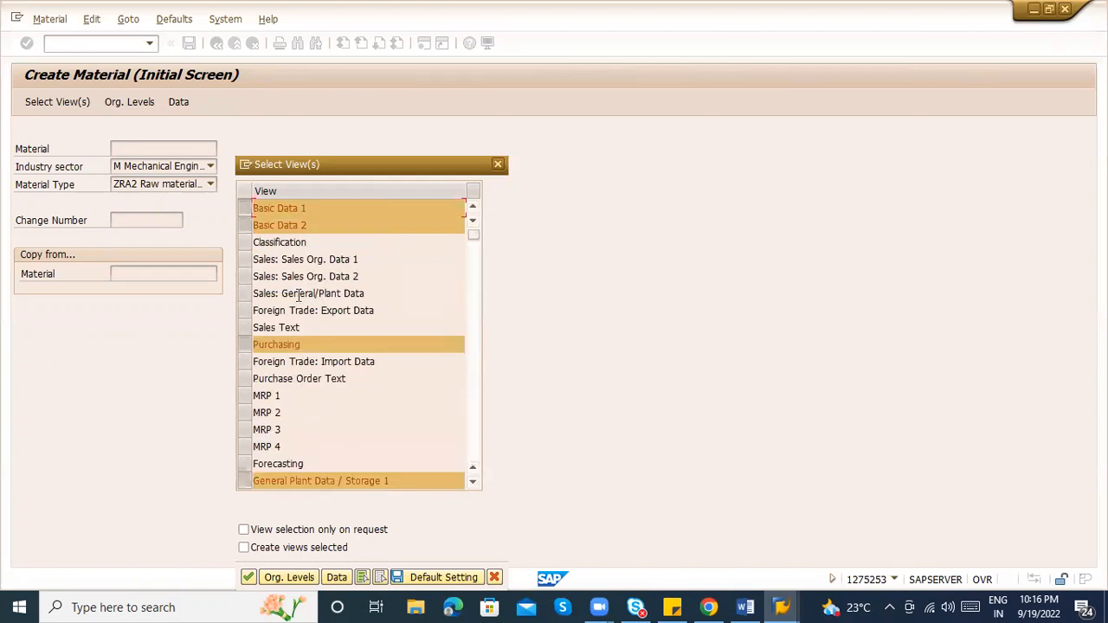
left_click(248, 576)
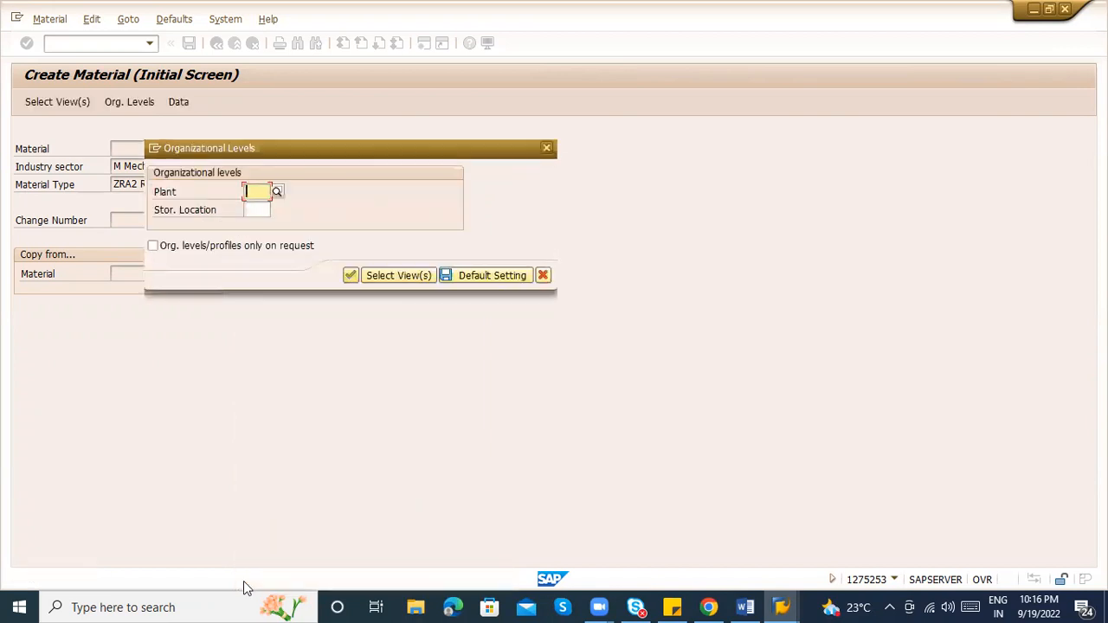
Enter plant ZAB1 and storage location ABC1 as the organizational levels
type("ZAB1")
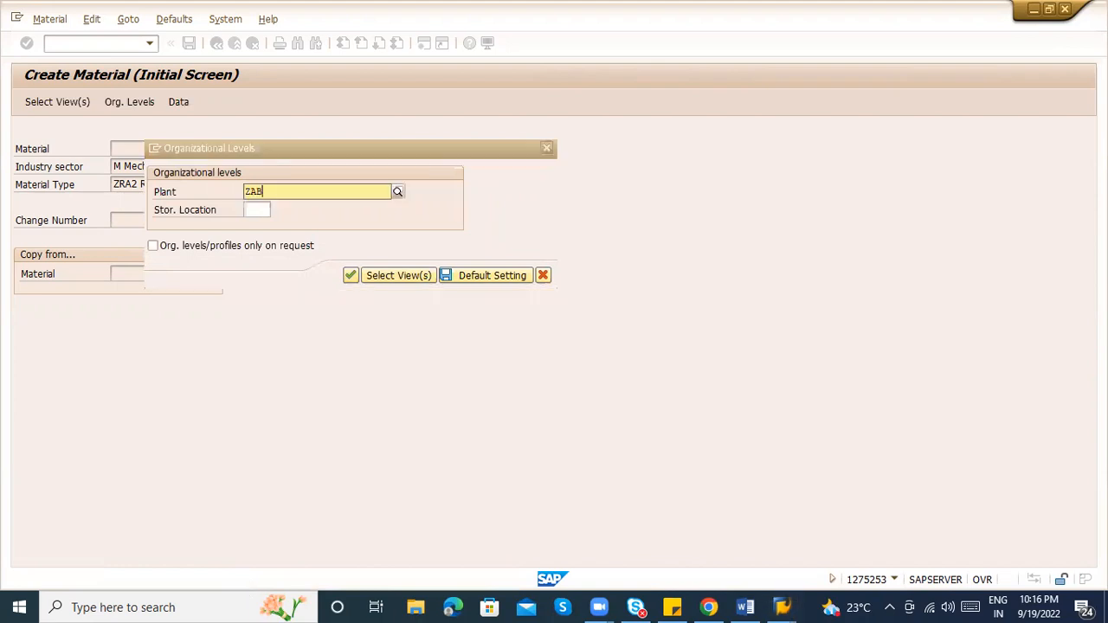
key("Tab")
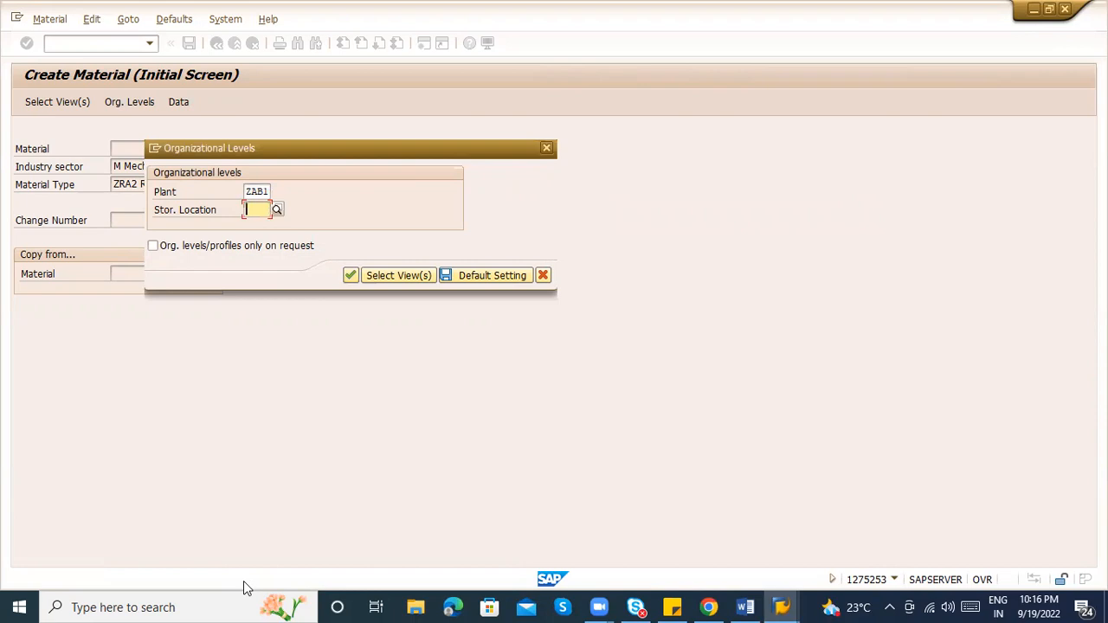
key("Down")
type("AB")
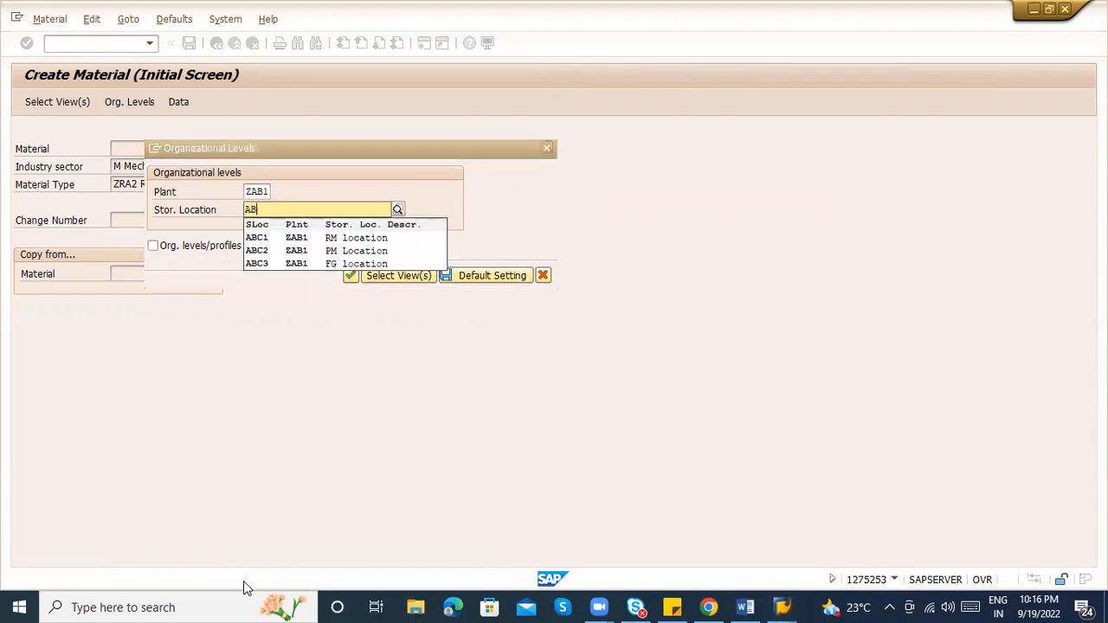
key("Down")
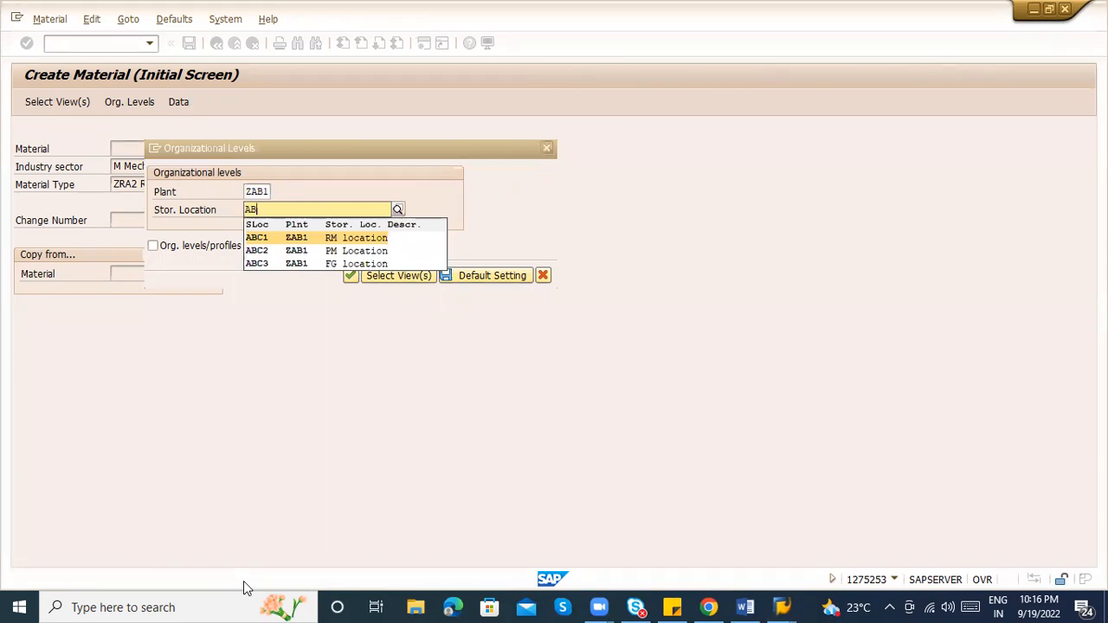
key("Return")
key("Return")
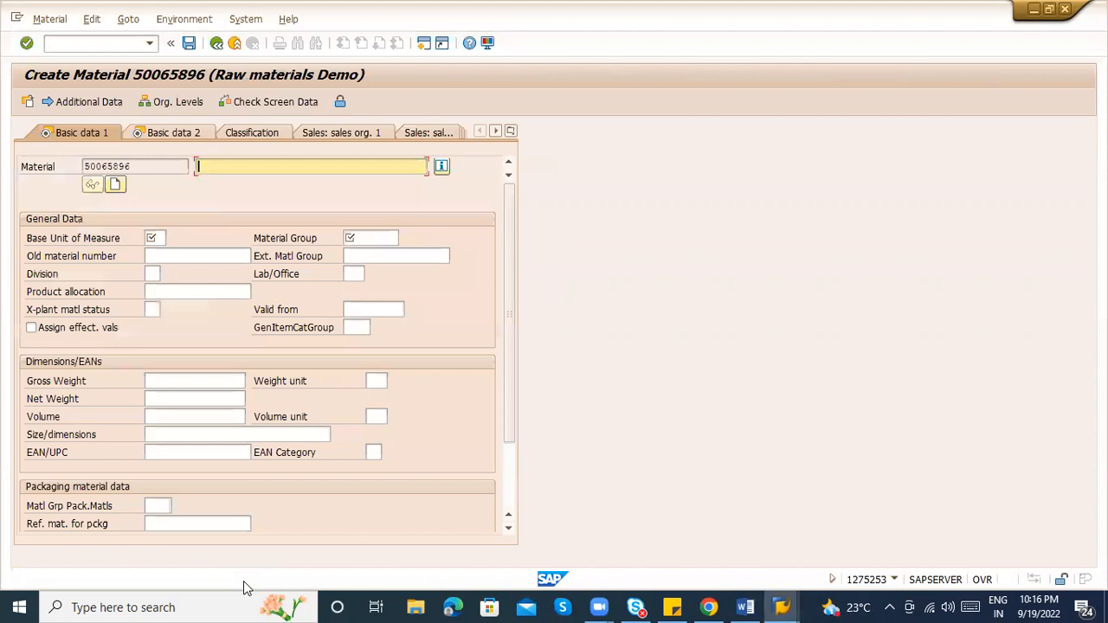
Describe the material as 'CARTON BOXES' with base unit EA
type("LOG")
key("BackSpace")
key("BackSpace")
key("BackSpace")
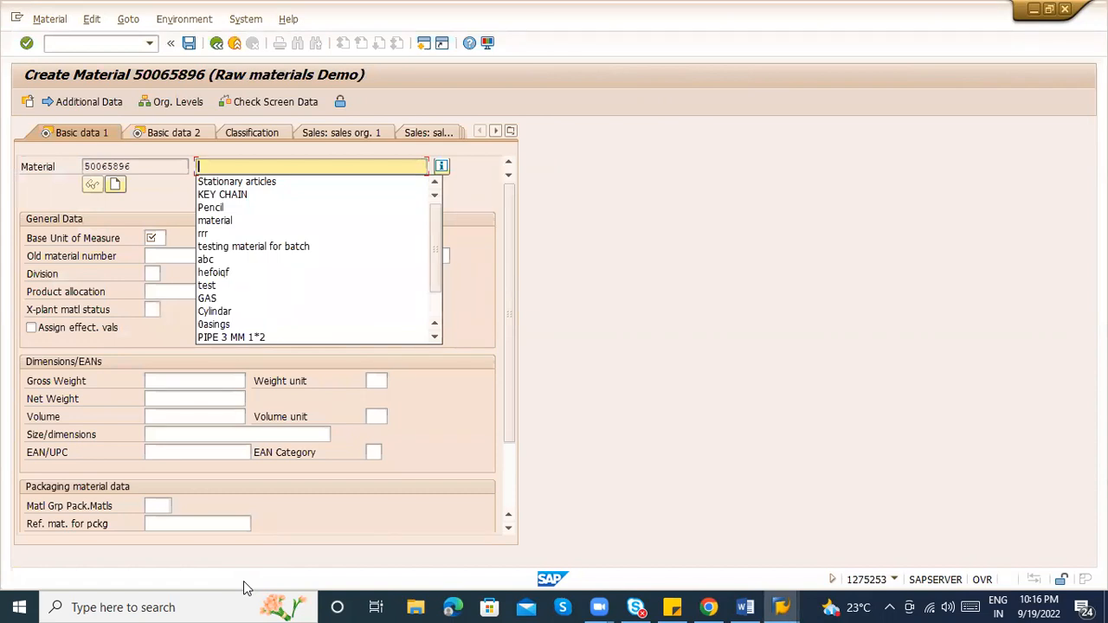
type("SP")
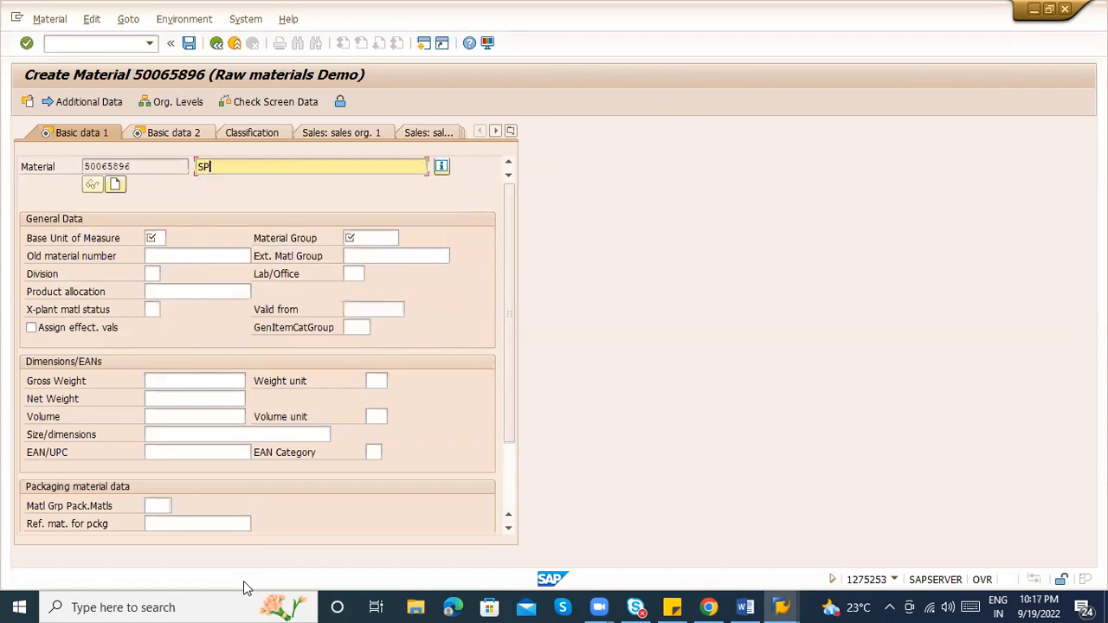
key("BackSpace")
key("BackSpace")
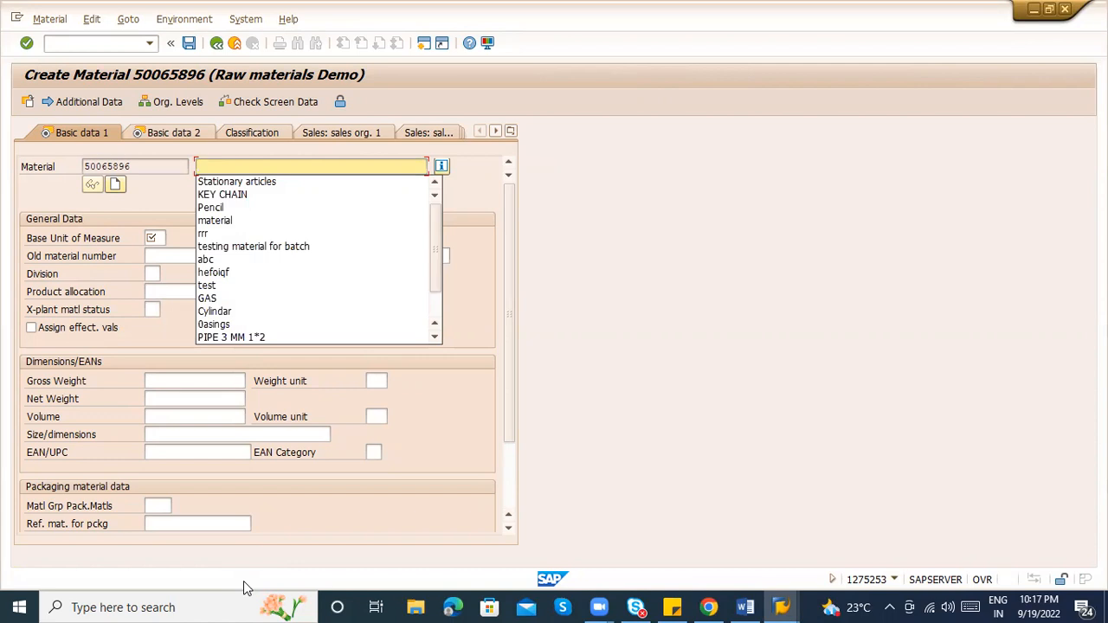
type("CARTON BOXES")
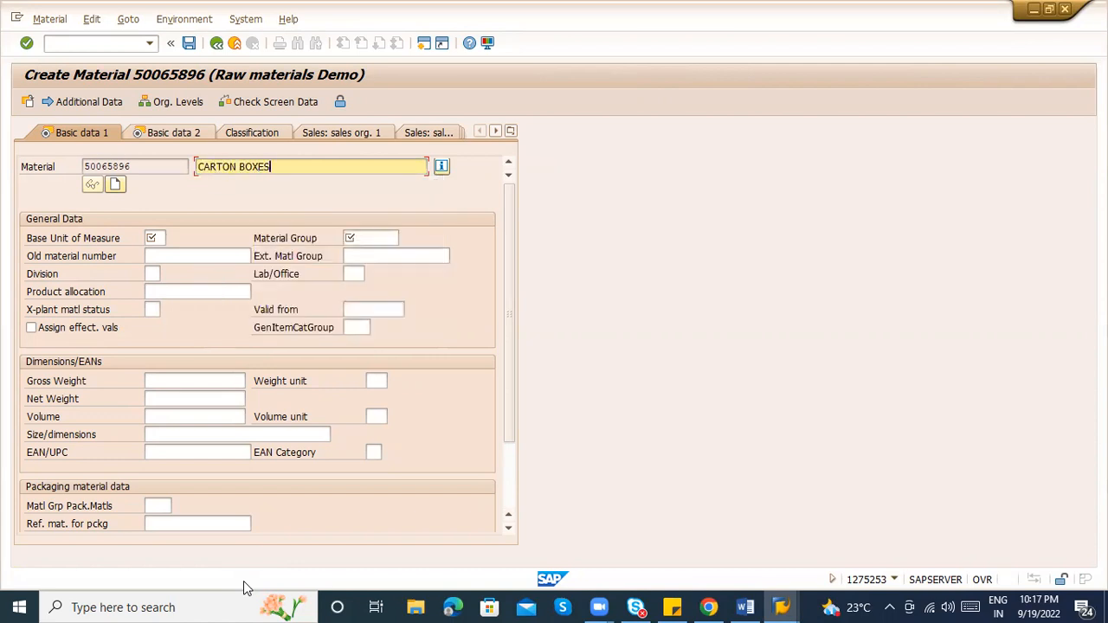
key("Tab")
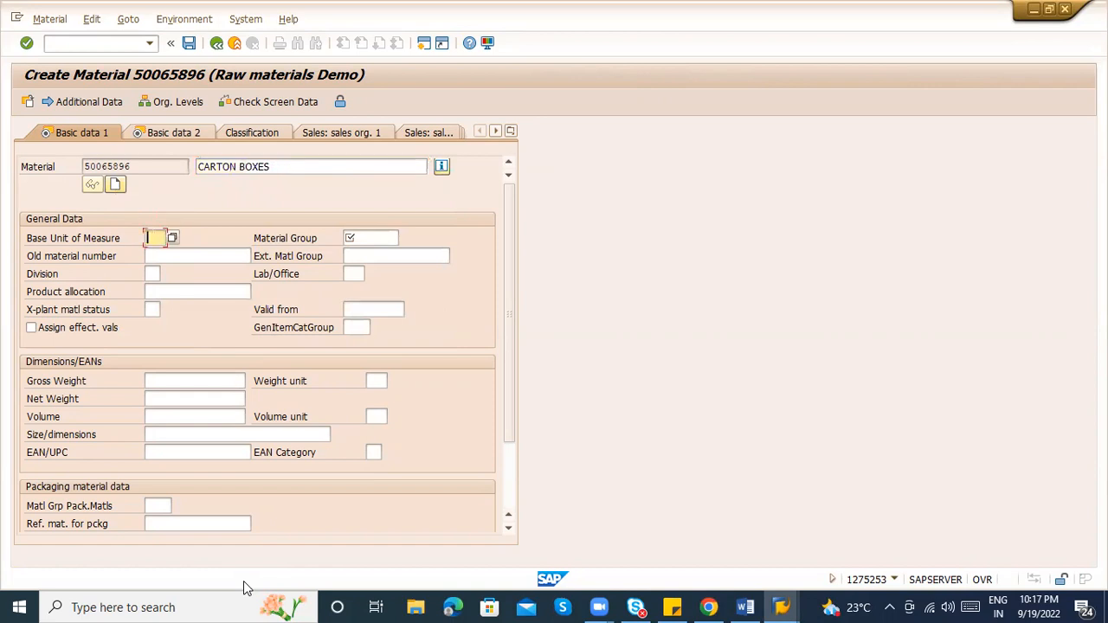
type("EA")
key("Tab")
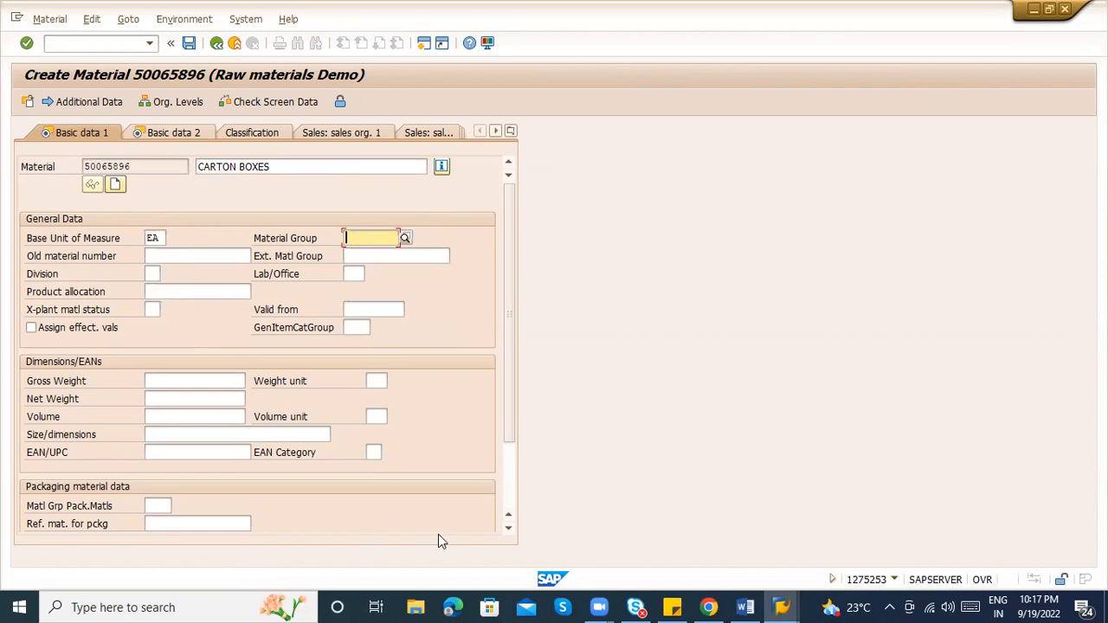
Choose material group 00706 Other and continue to the purchasing data
left_click(406, 238)
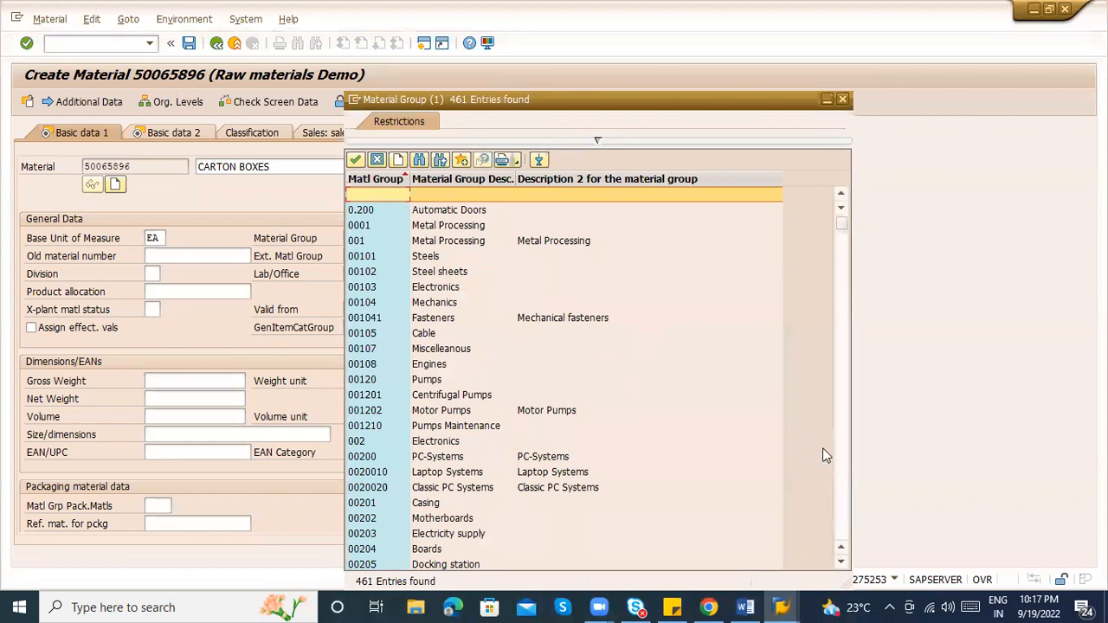
left_click(840, 454)
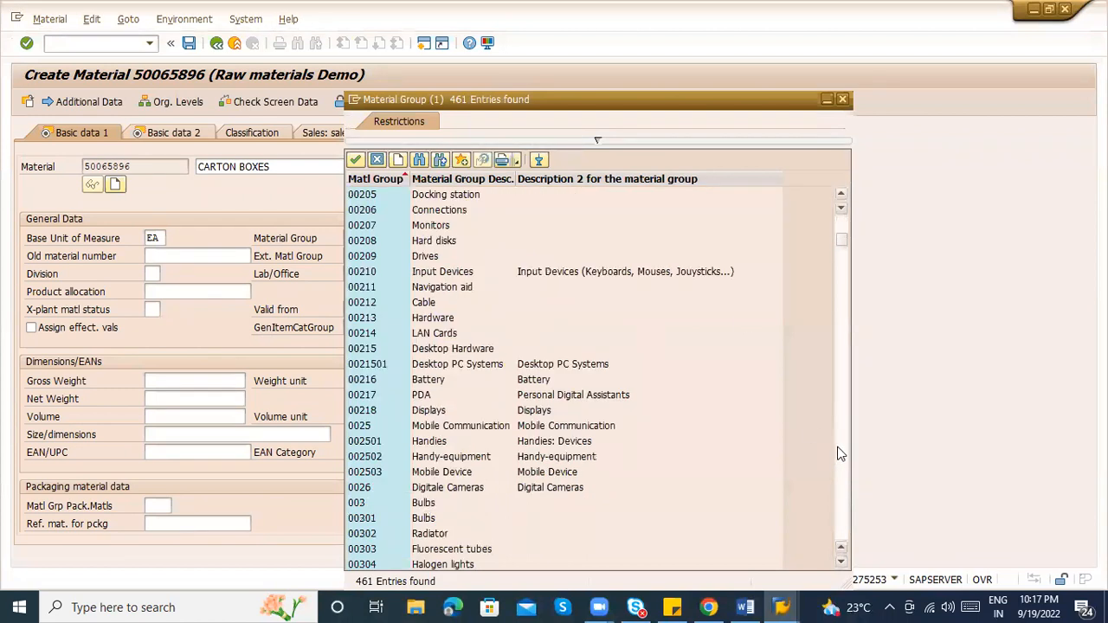
left_click(839, 454)
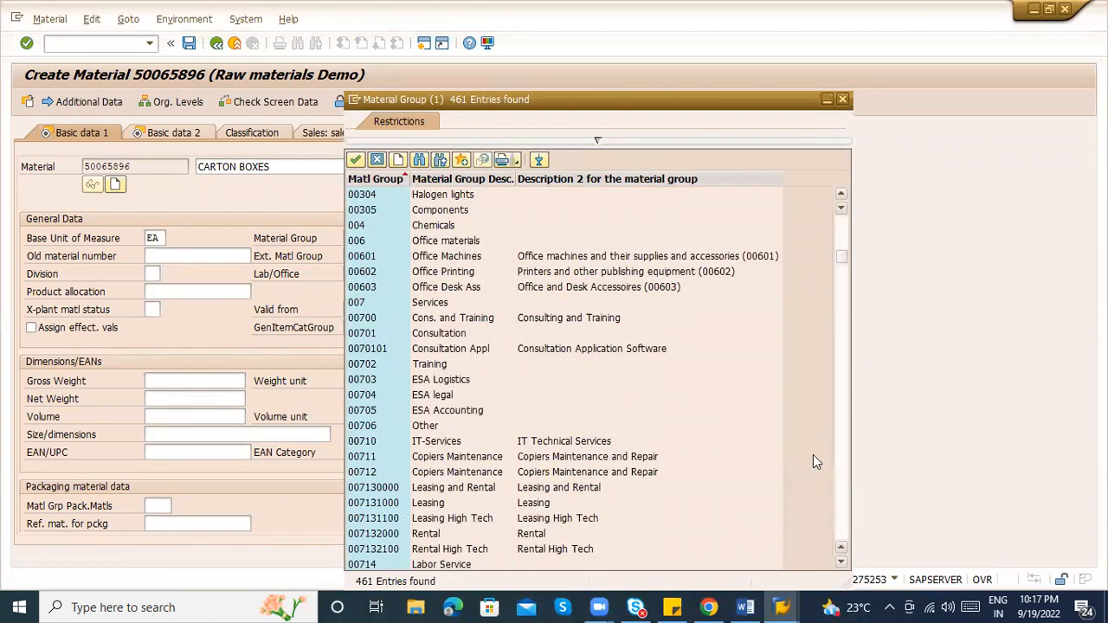
left_click(400, 425)
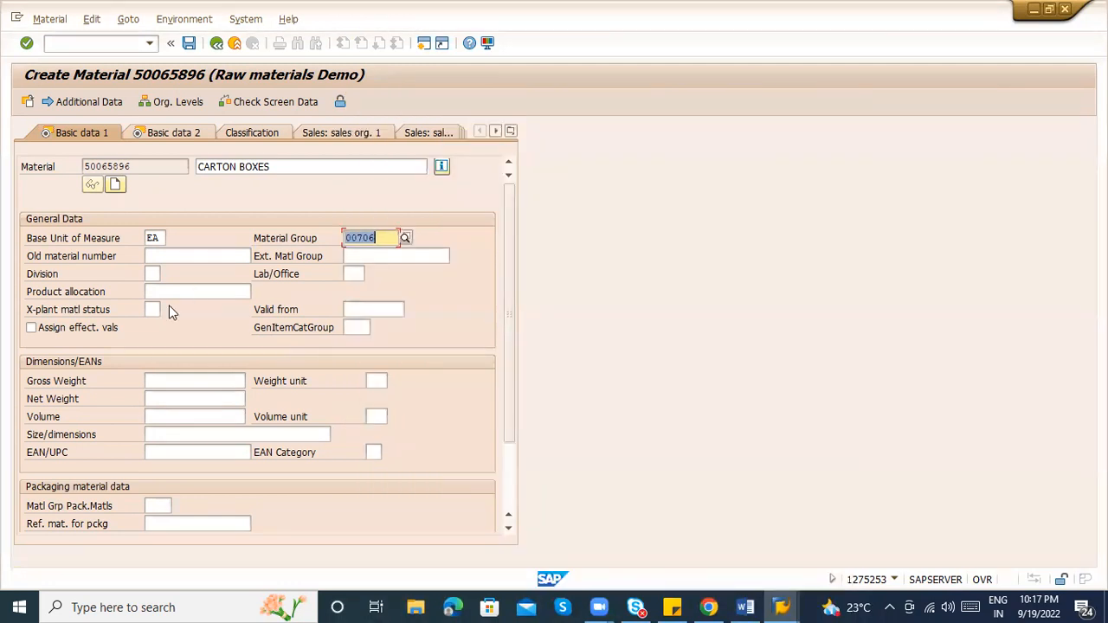
left_click(177, 258)
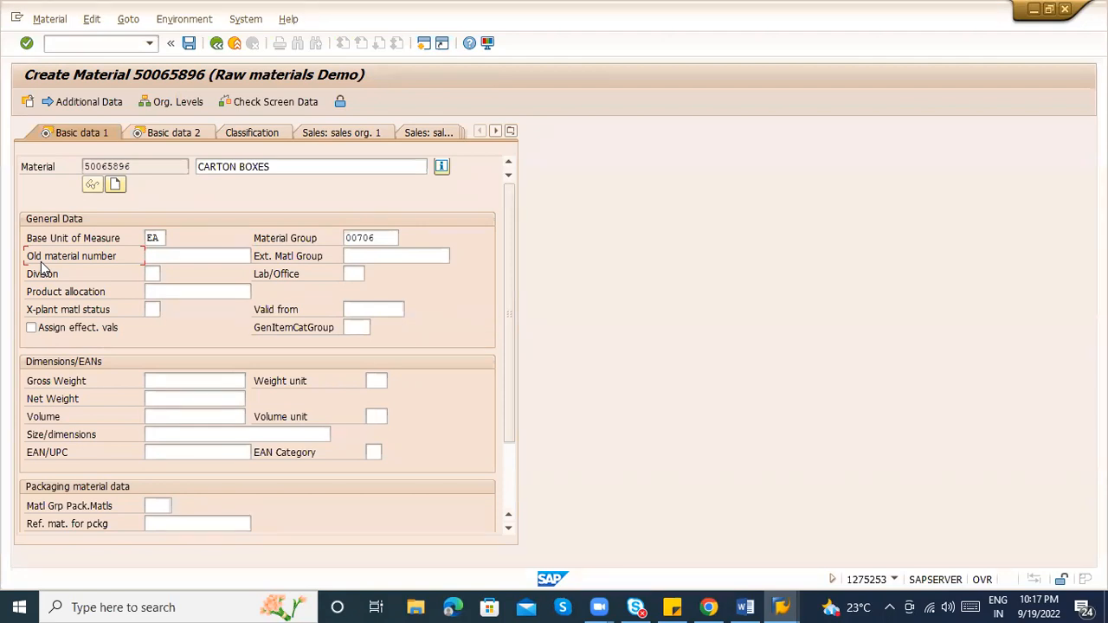
left_click(167, 257)
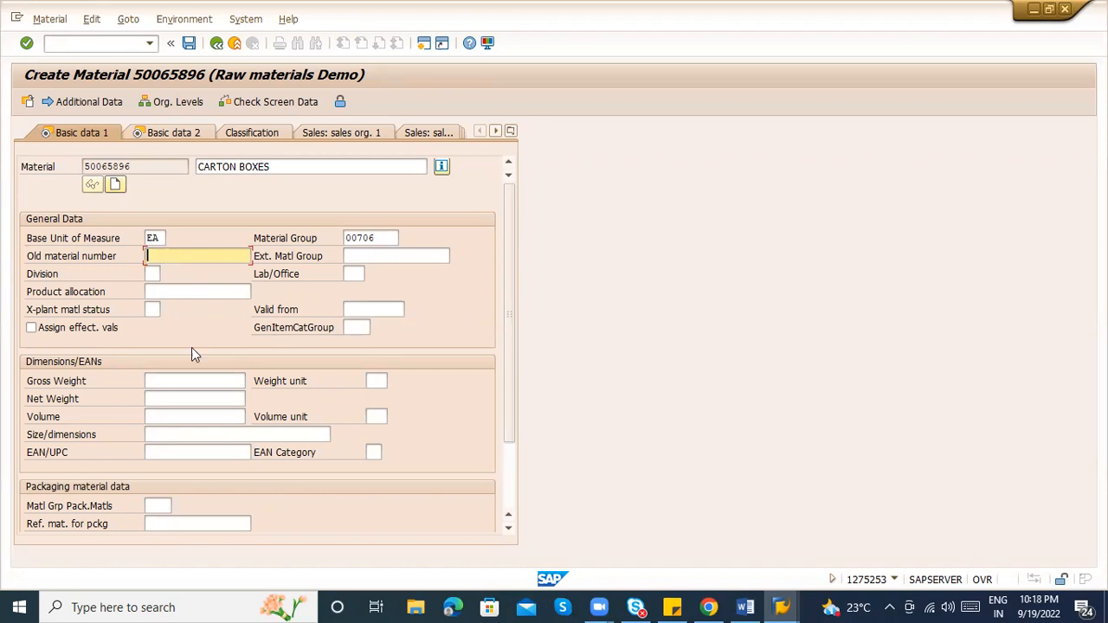
left_click(169, 376)
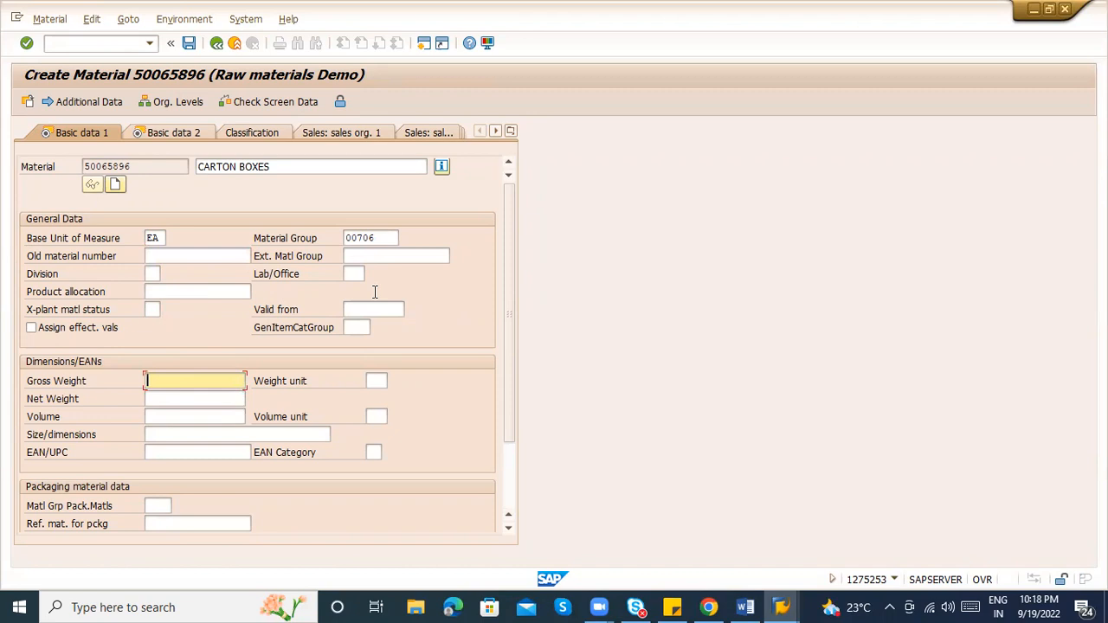
key("Return")
key("Return")
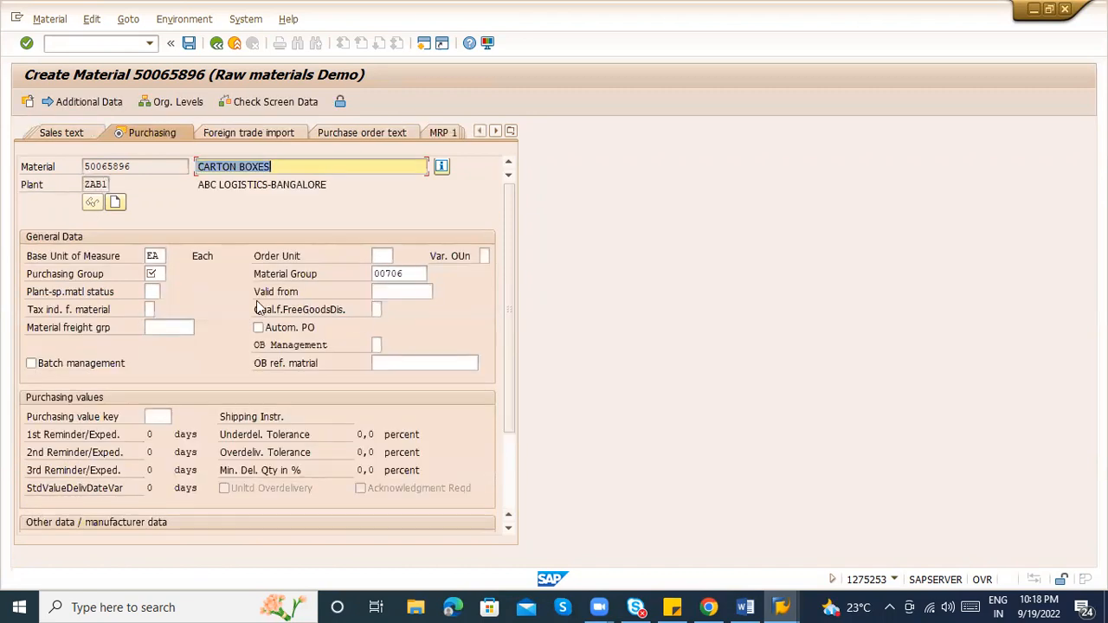
Pick ABC from the purchasing group search list for plant ZAB1
left_click(151, 273)
left_click(172, 273)
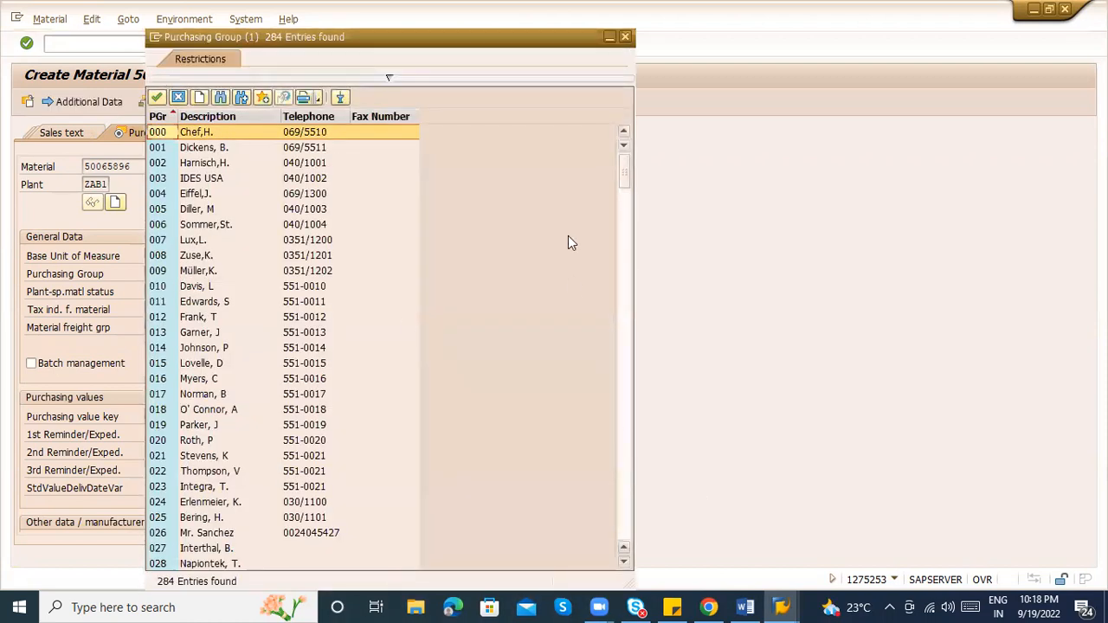
left_click_drag(625, 178, 616, 535)
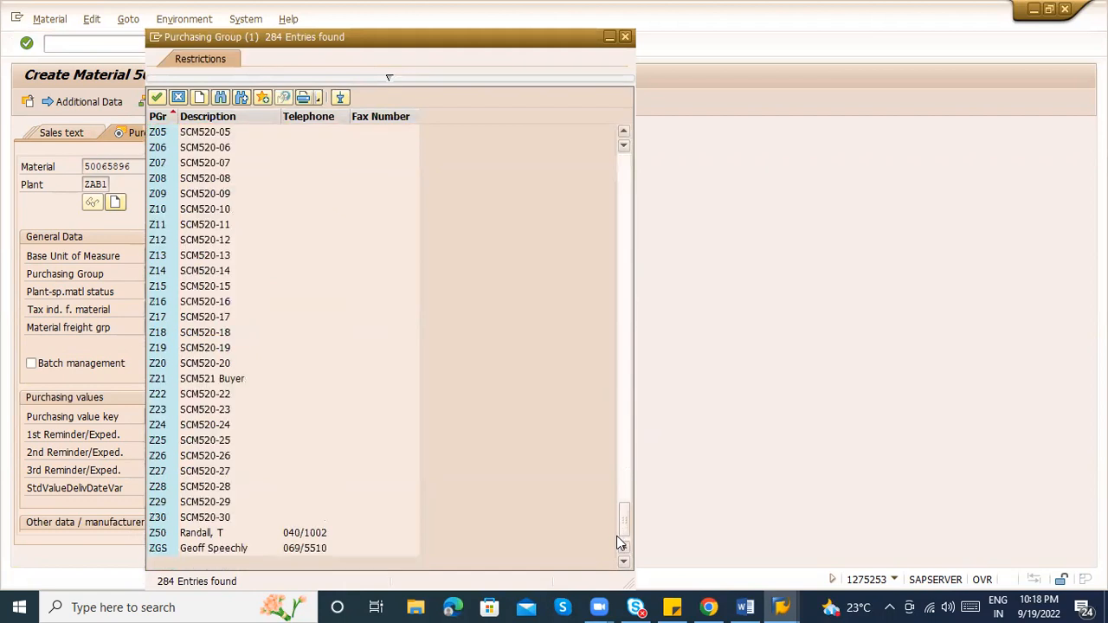
left_click(626, 433)
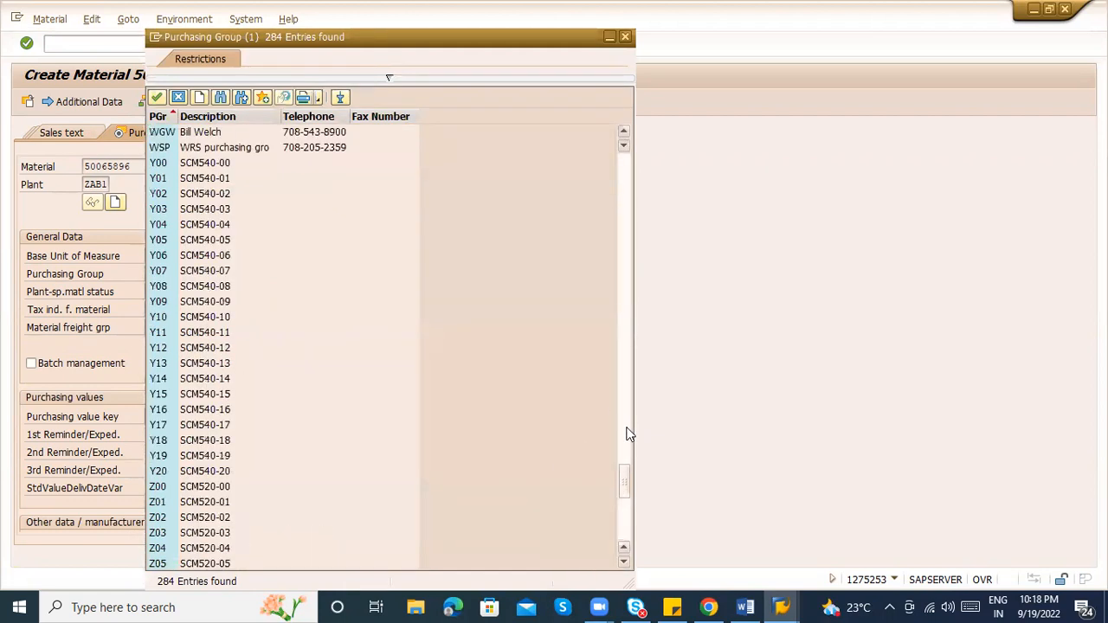
left_click(628, 416)
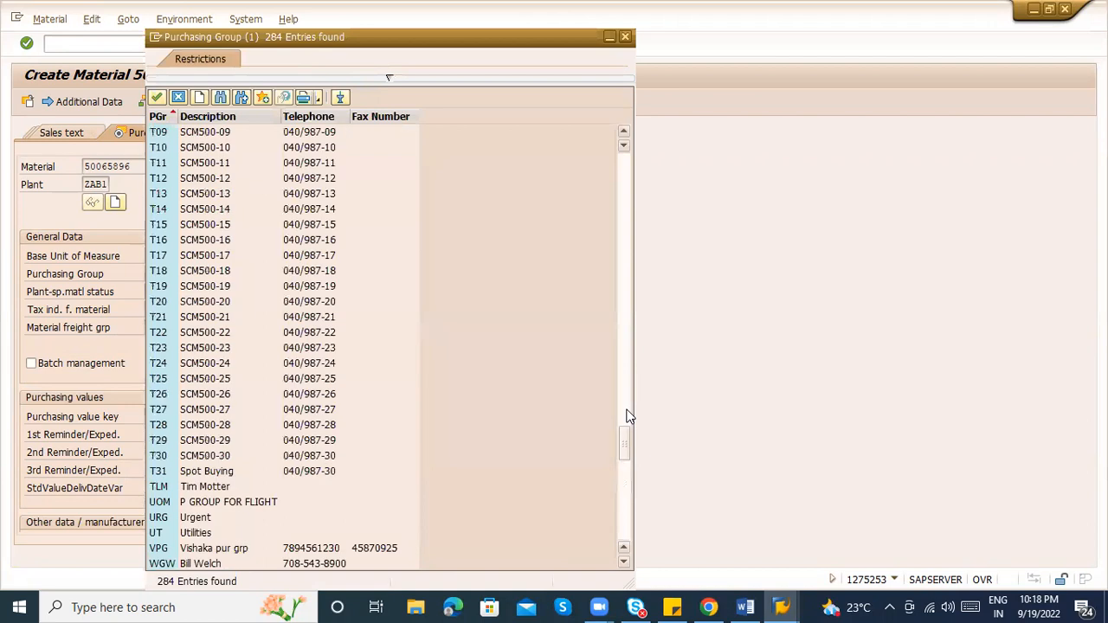
left_click(628, 514)
left_click(629, 517)
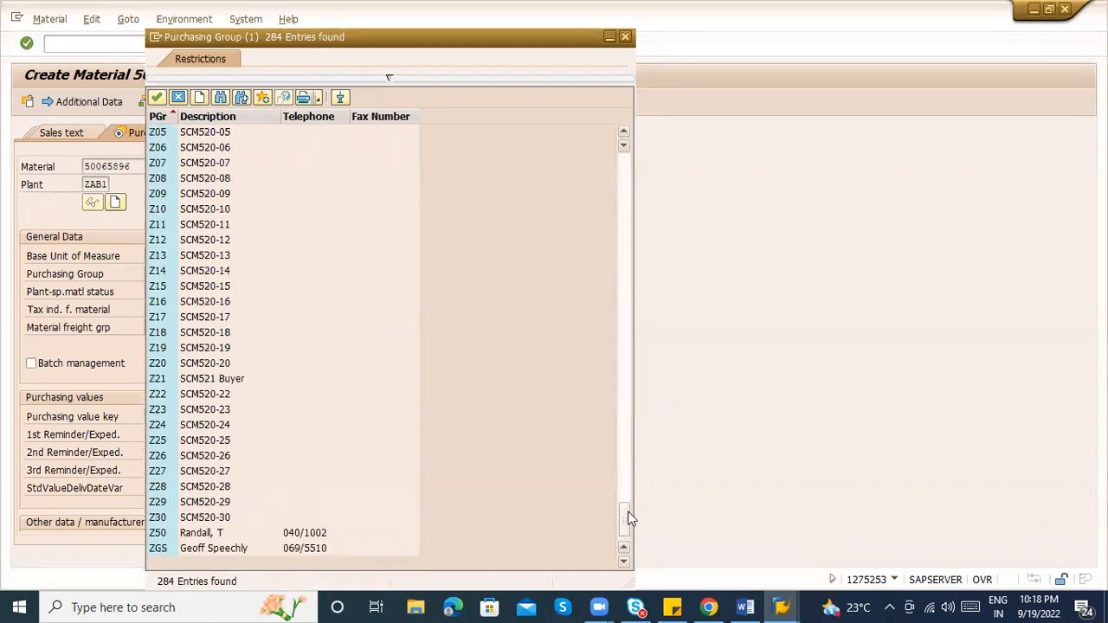
left_click(629, 491)
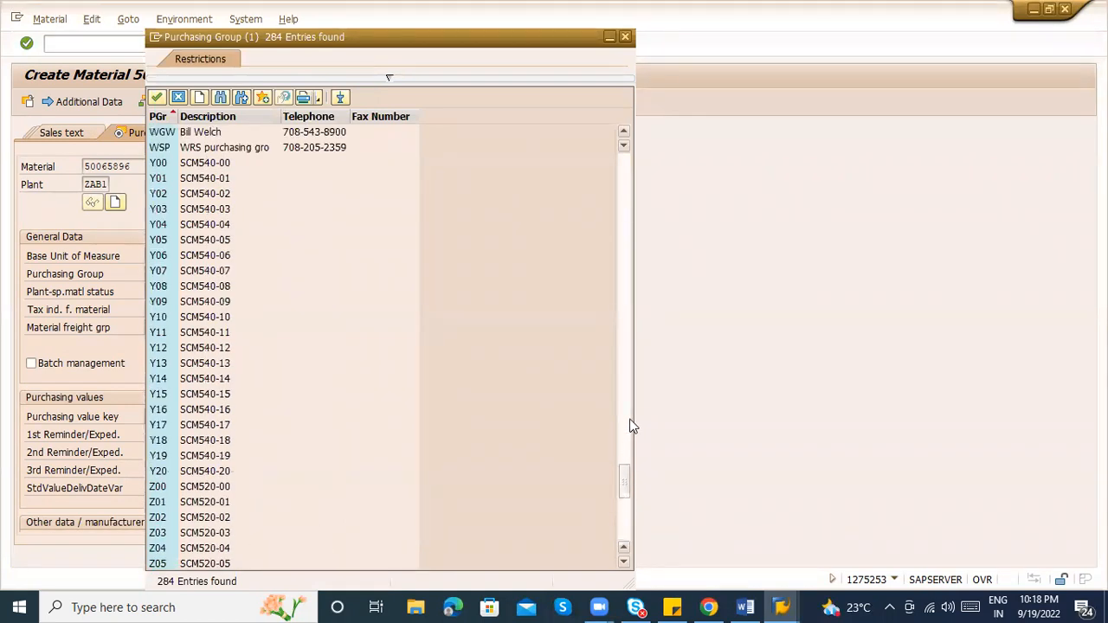
left_click(630, 425)
left_click(630, 389)
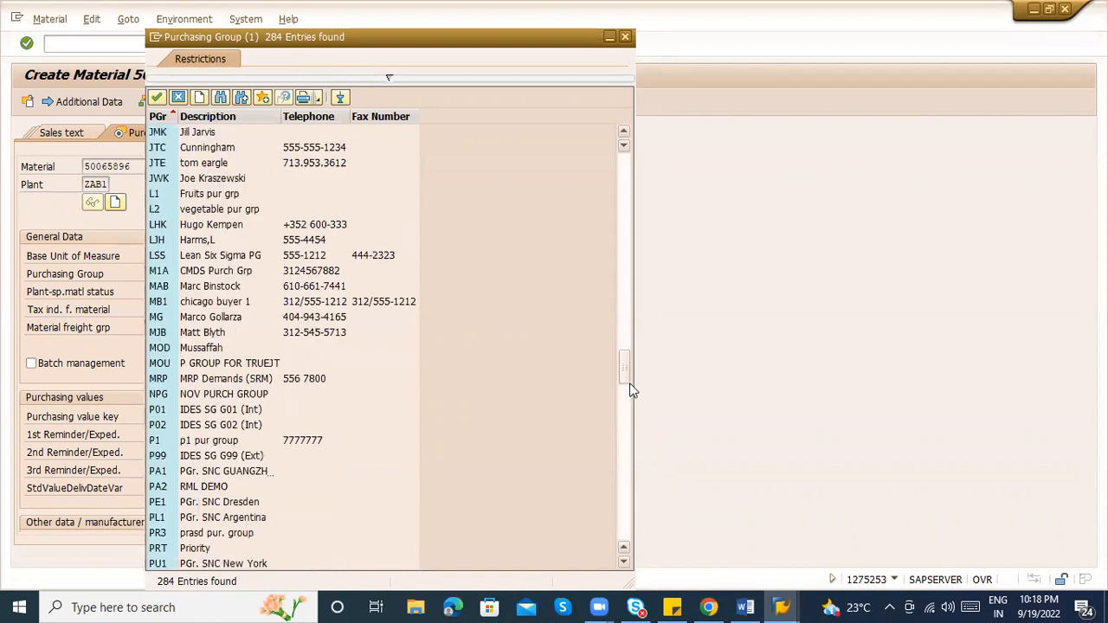
left_click(625, 313)
left_click(627, 272)
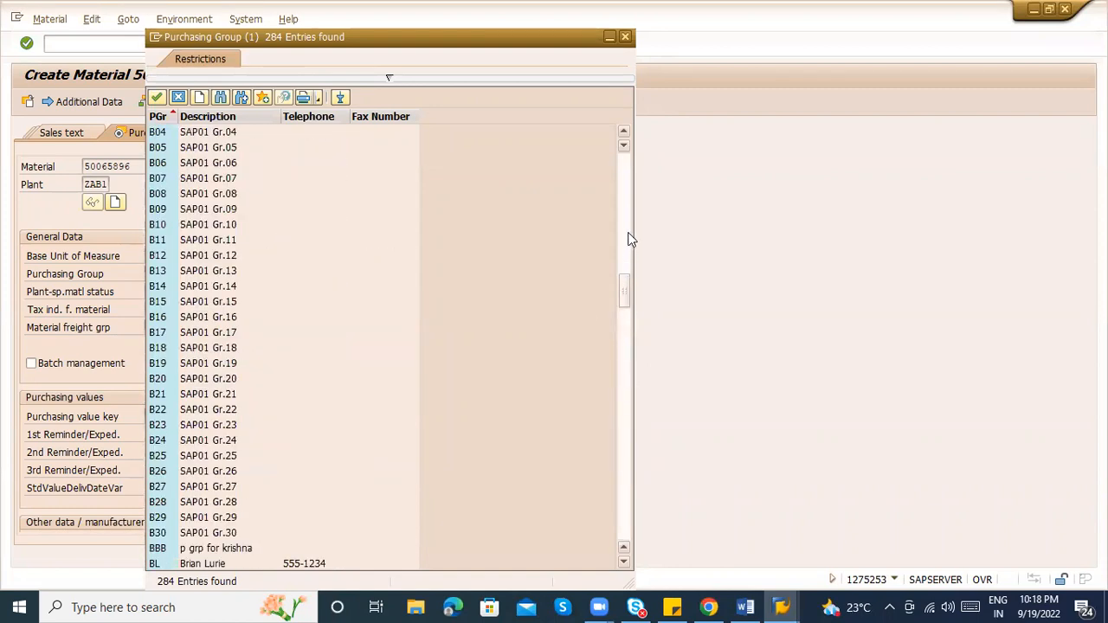
left_click(629, 239)
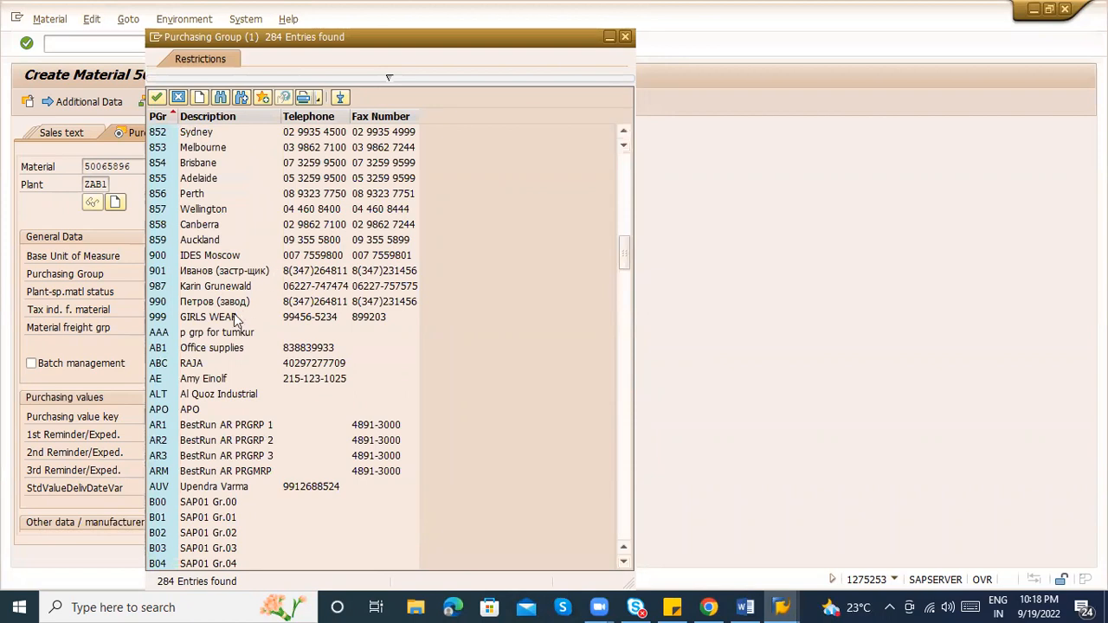
left_click(187, 365)
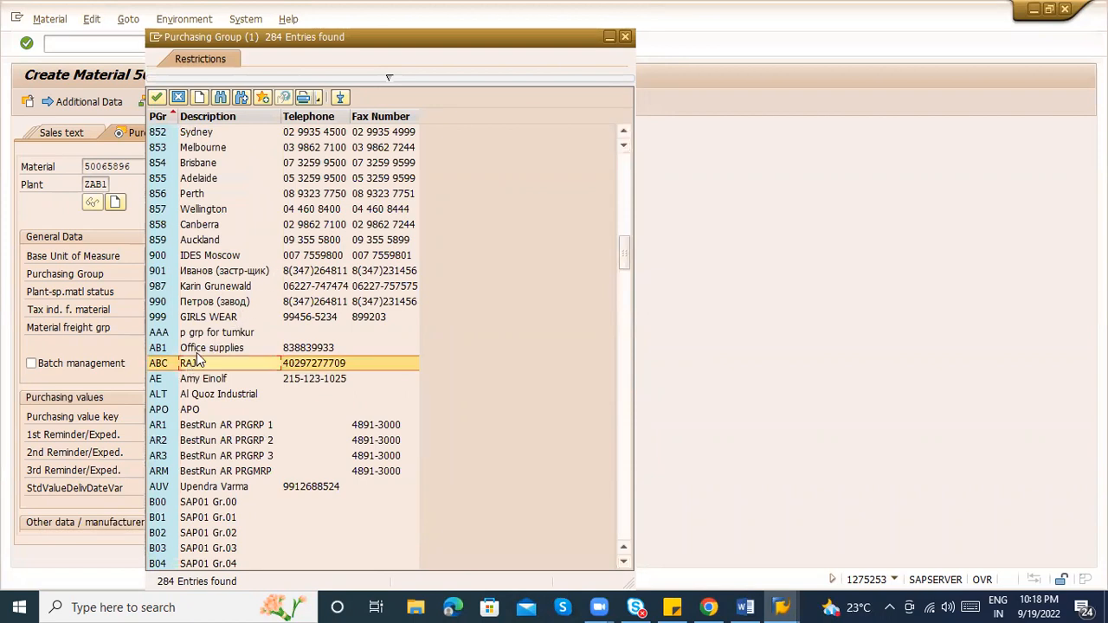
left_click(196, 350)
left_click(204, 363)
double_click(205, 362)
Set order unit TON with conversion 1 TON = 10000 EA, then advance to accounting
left_click_drag(308, 166, 169, 169)
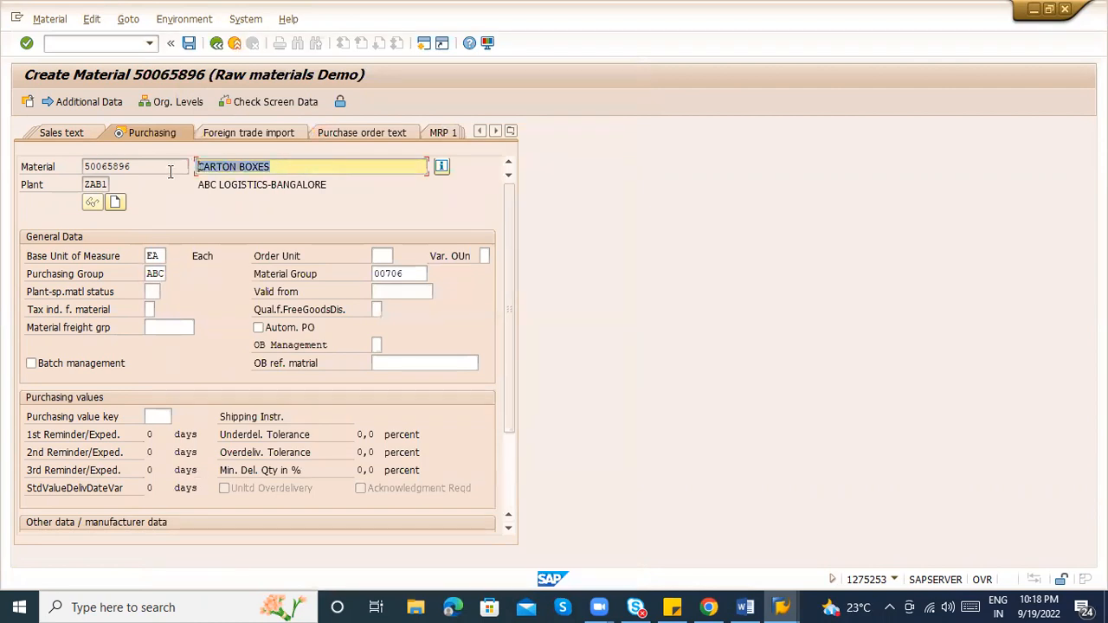
left_click(152, 273)
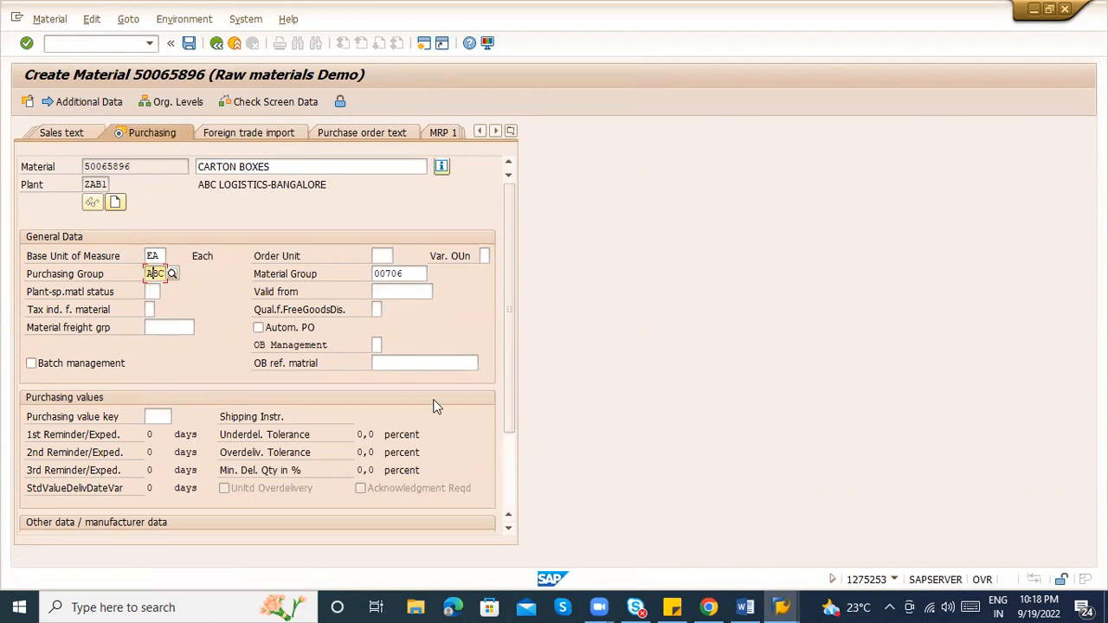
left_click(382, 257)
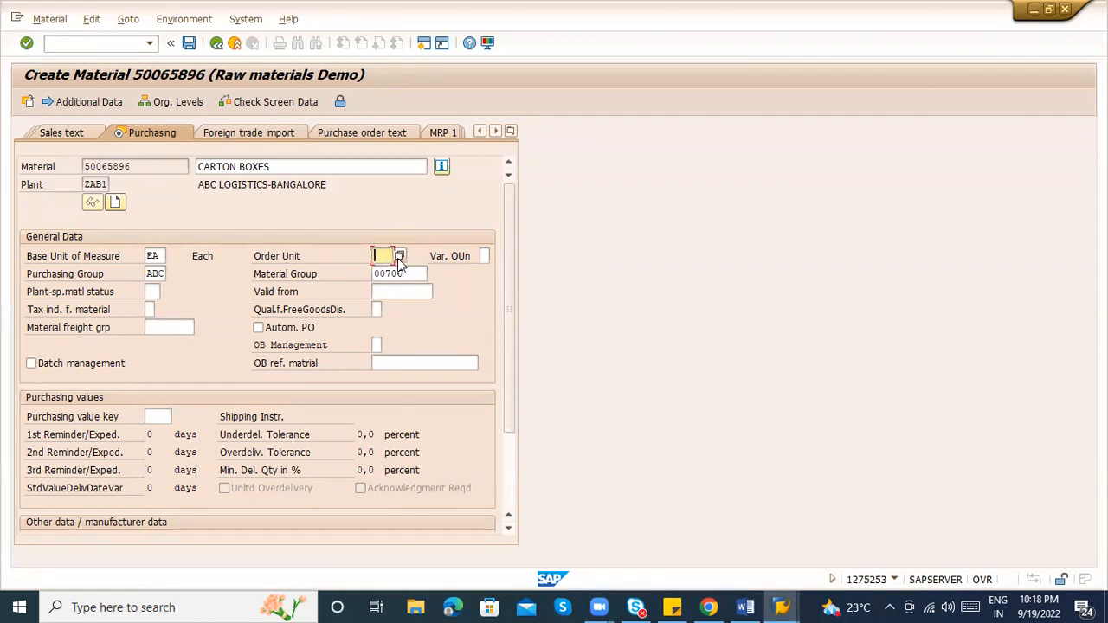
left_click(156, 254)
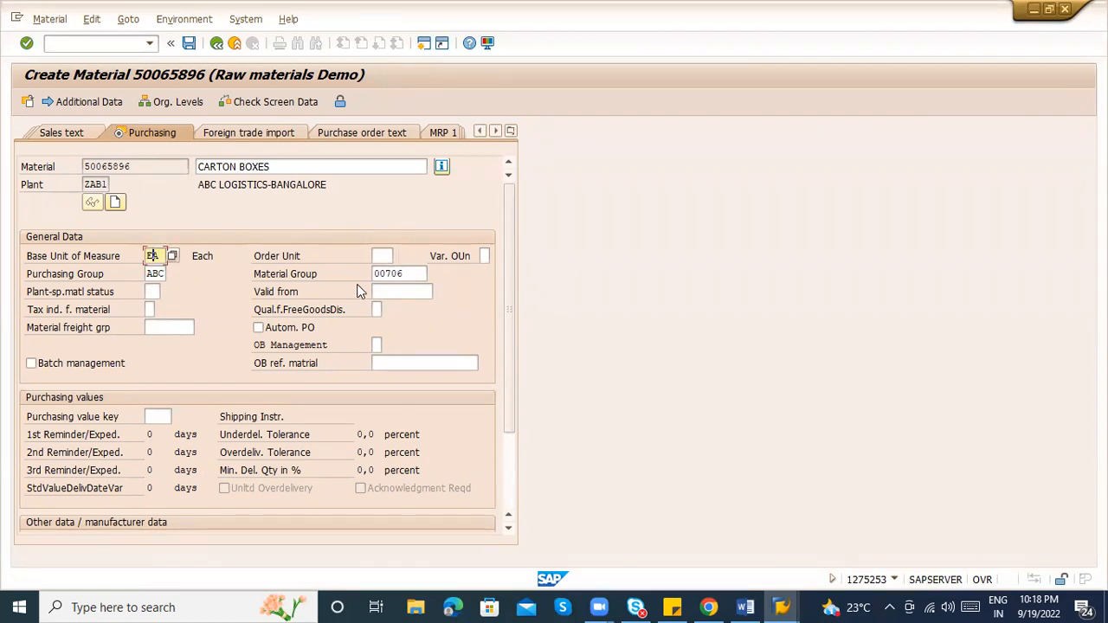
left_click(384, 257)
type("TON")
key("Return")
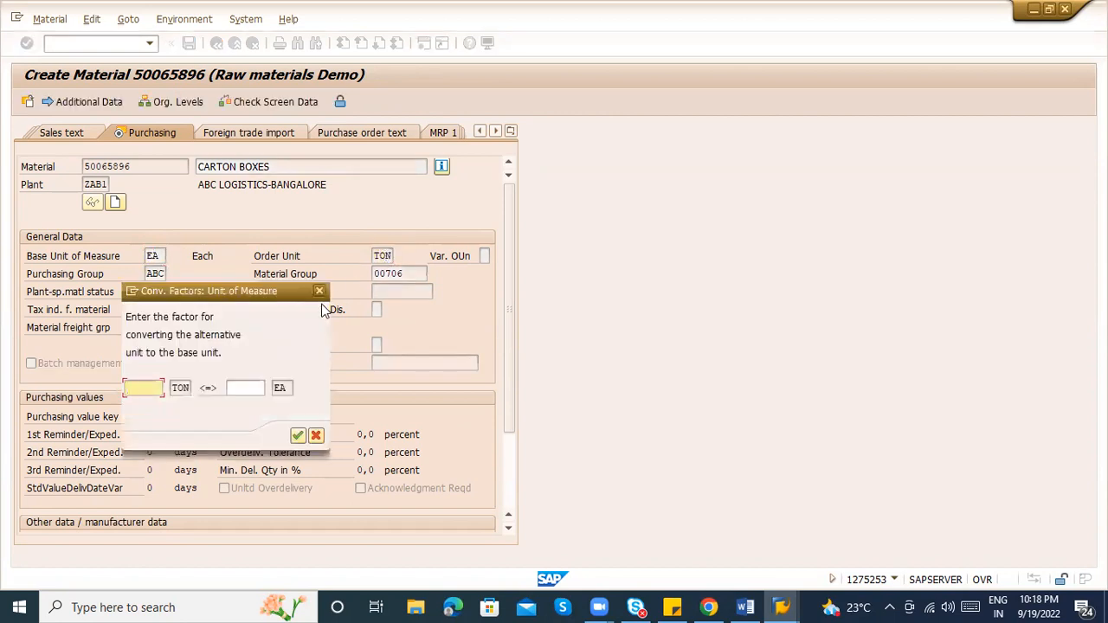
type("1")
key("Tab")
type("10000")
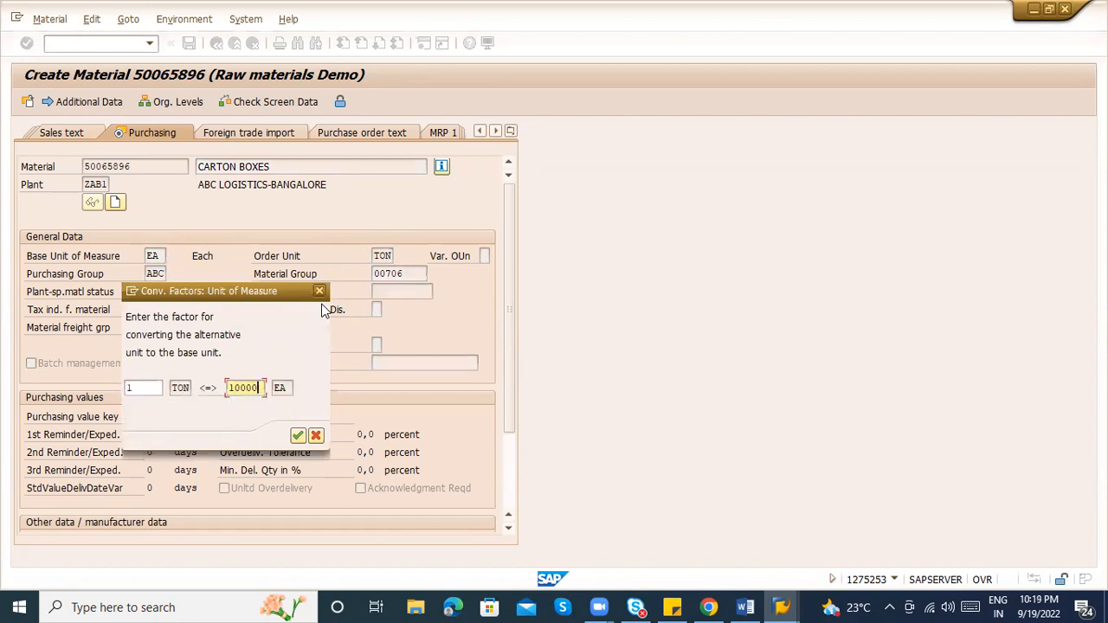
key("Return")
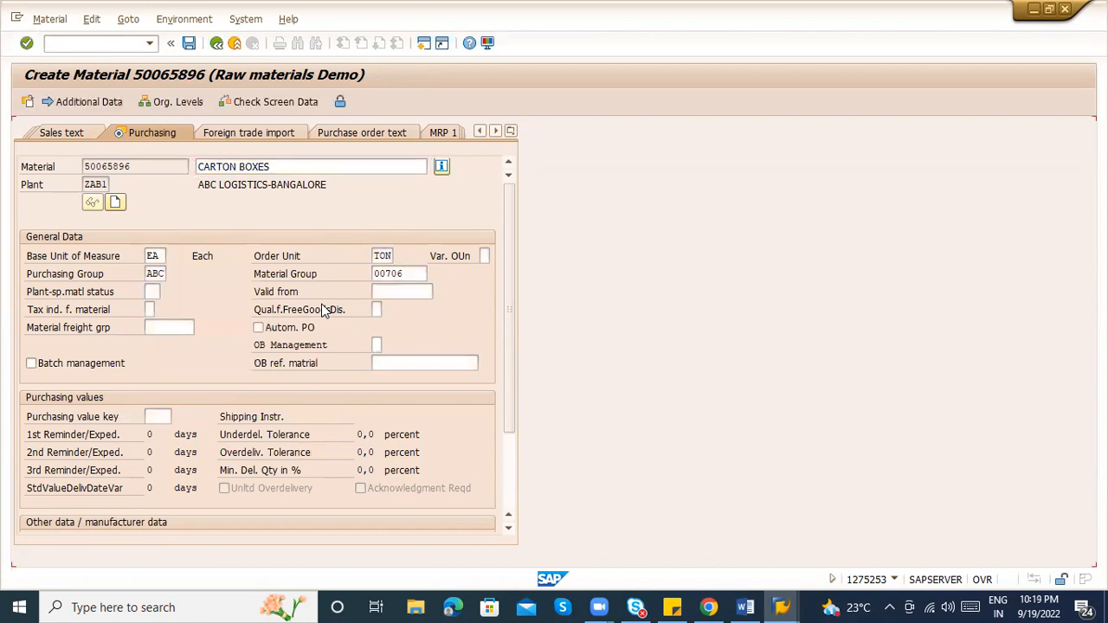
key("Return")
key("Return")
key("Return")
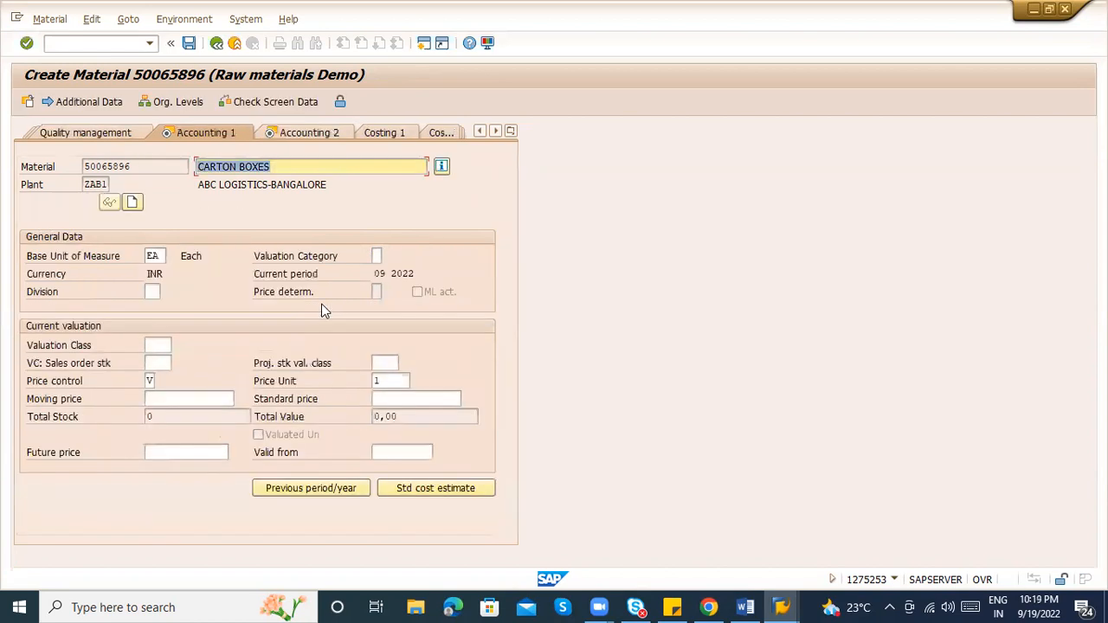
Assign valuation class VAC1 and finish the material entry
left_click(151, 345)
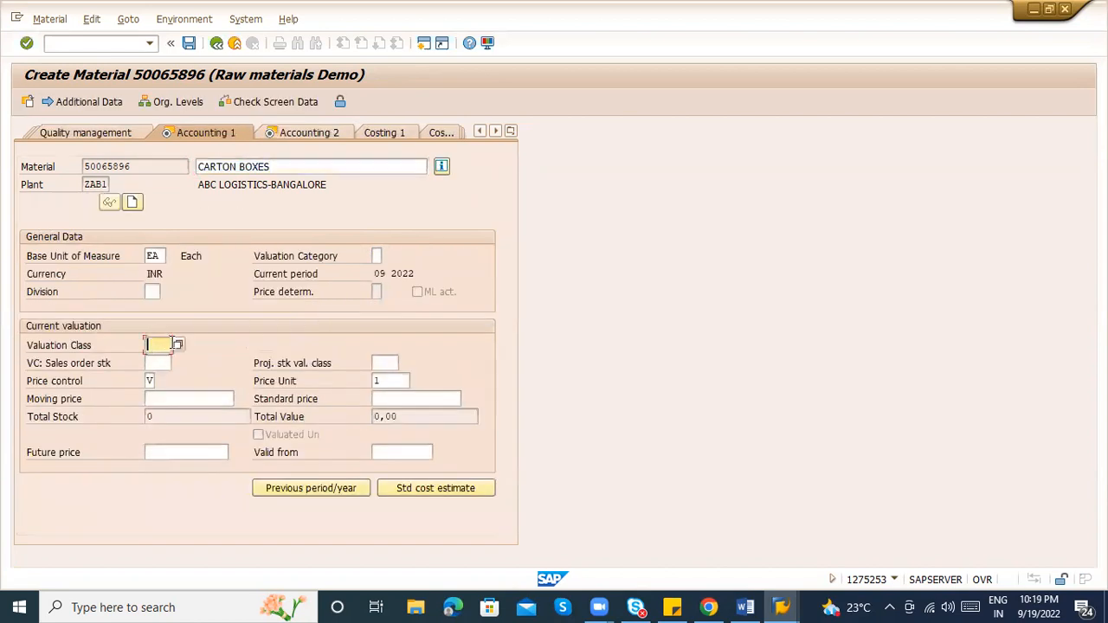
left_click(178, 346)
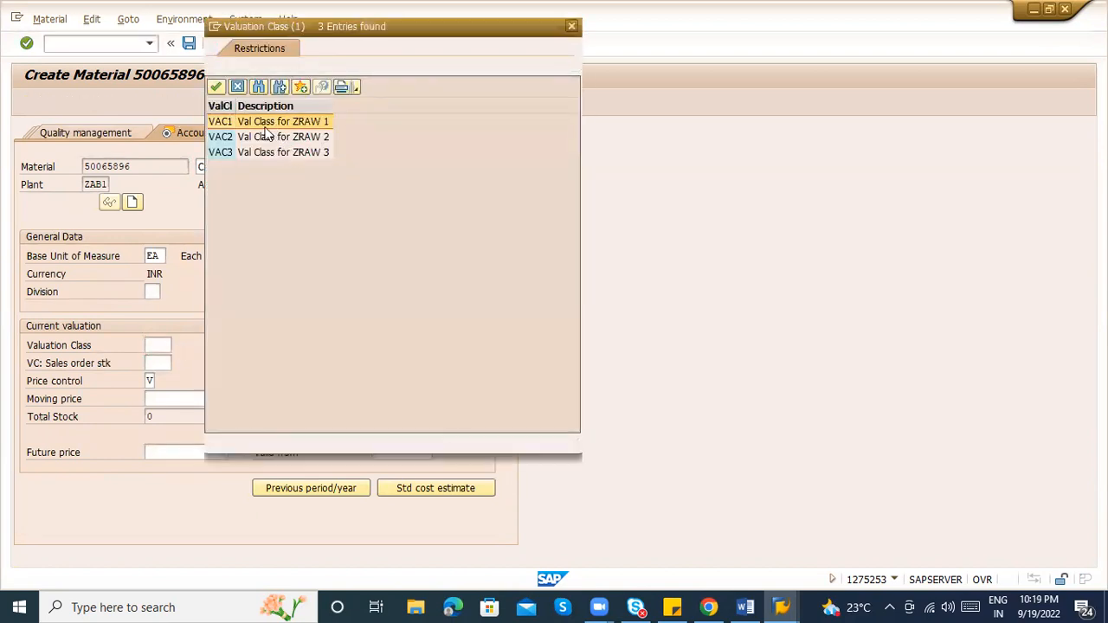
double_click(267, 127)
key("Return")
key("Return")
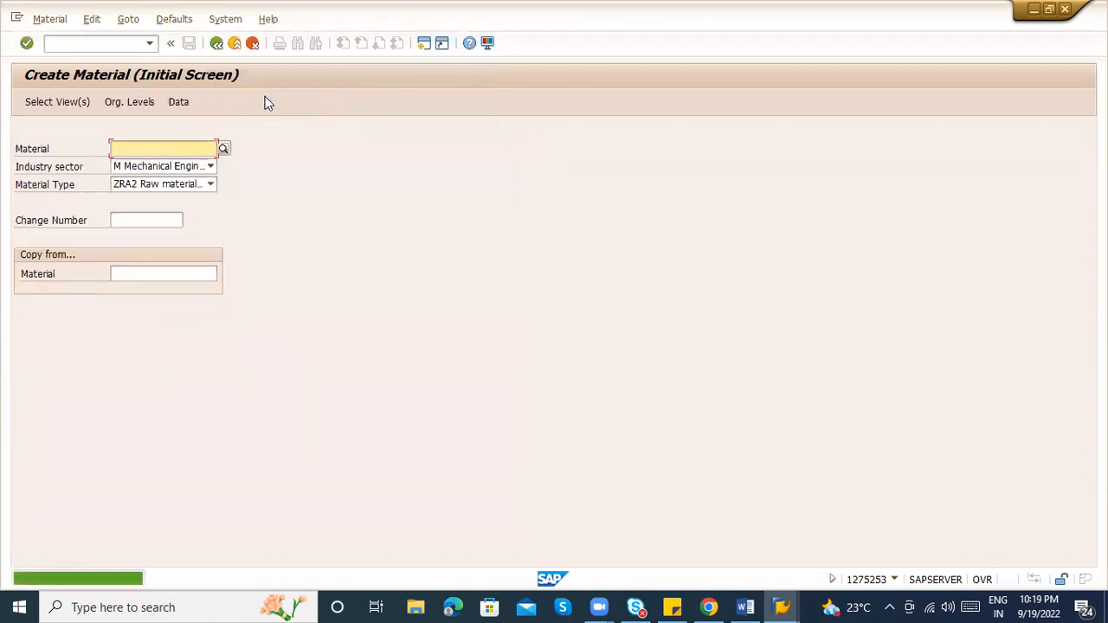
Open material display and copy the new material number 50065896
left_click(52, 21)
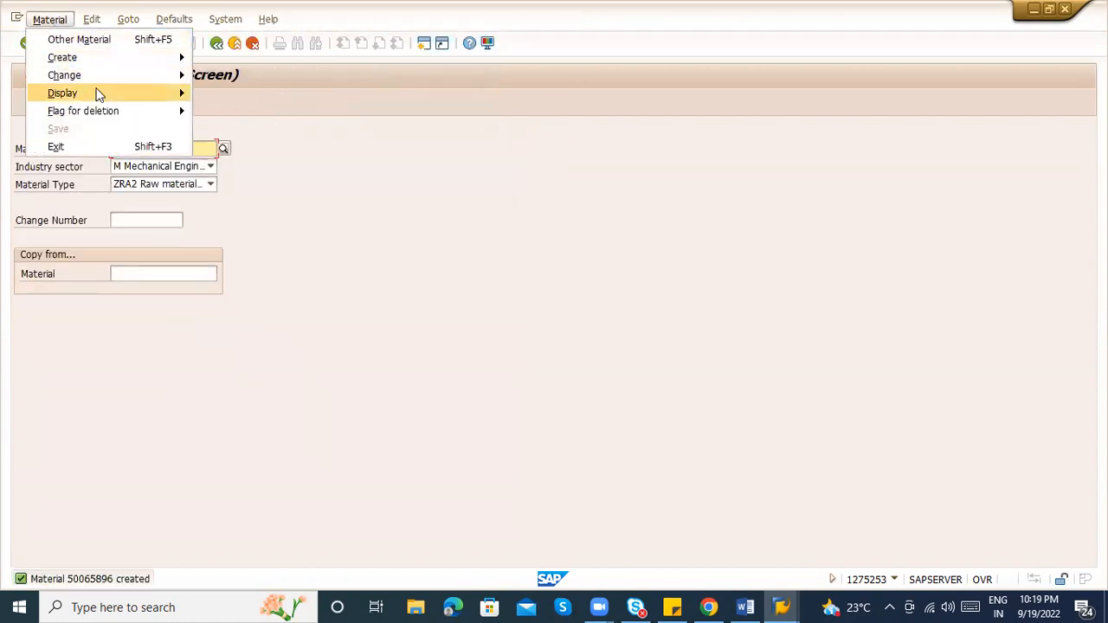
mouse_move(97, 93)
left_click(214, 92)
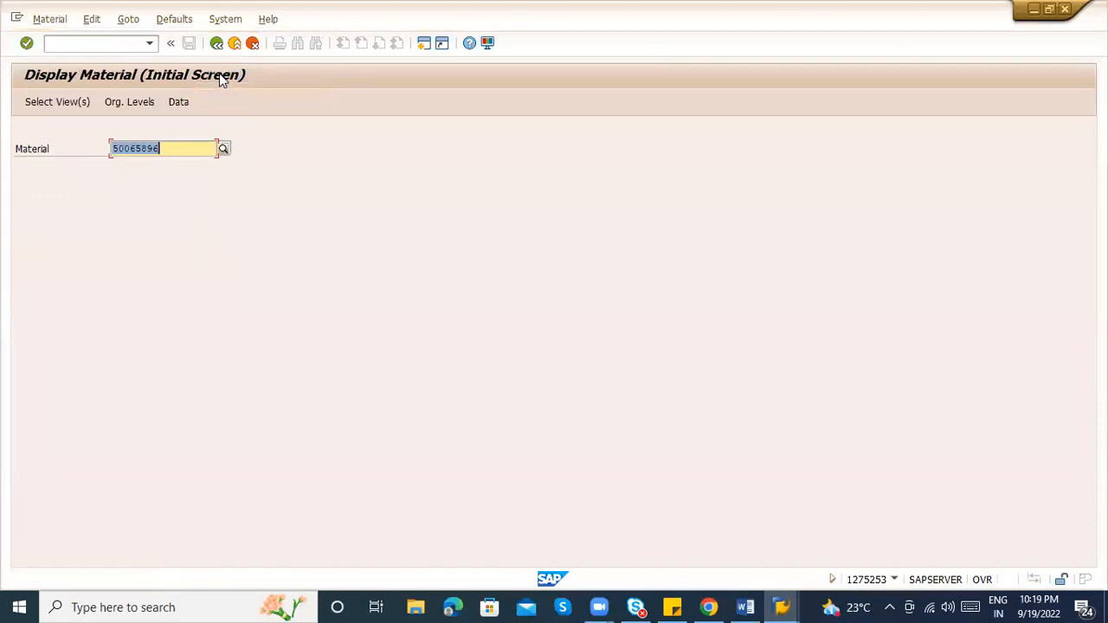
left_click(174, 144)
key("shift+Left")
key("shift+Left")
key("shift+Left")
key("shift+Left")
key("shift+Left")
key("shift+Left")
key("shift+Left")
key("shift+Left")
key("Left")
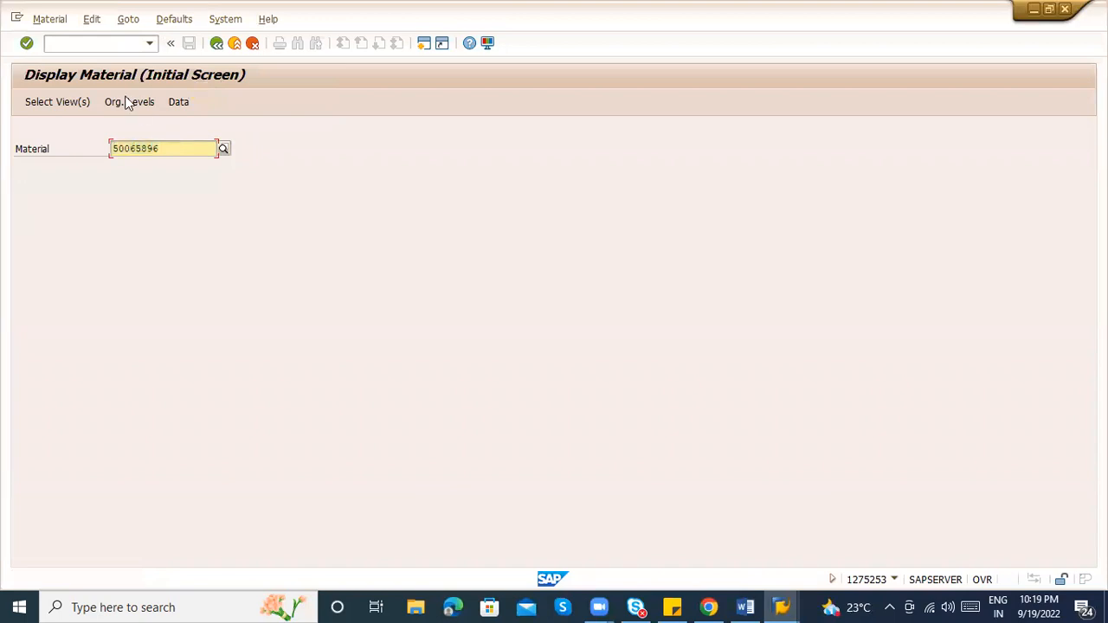
List the material in MM60, review its ZRA2 type and creator, then return to Easy Access
left_click(72, 49)
type("/omm60")
key("Return")
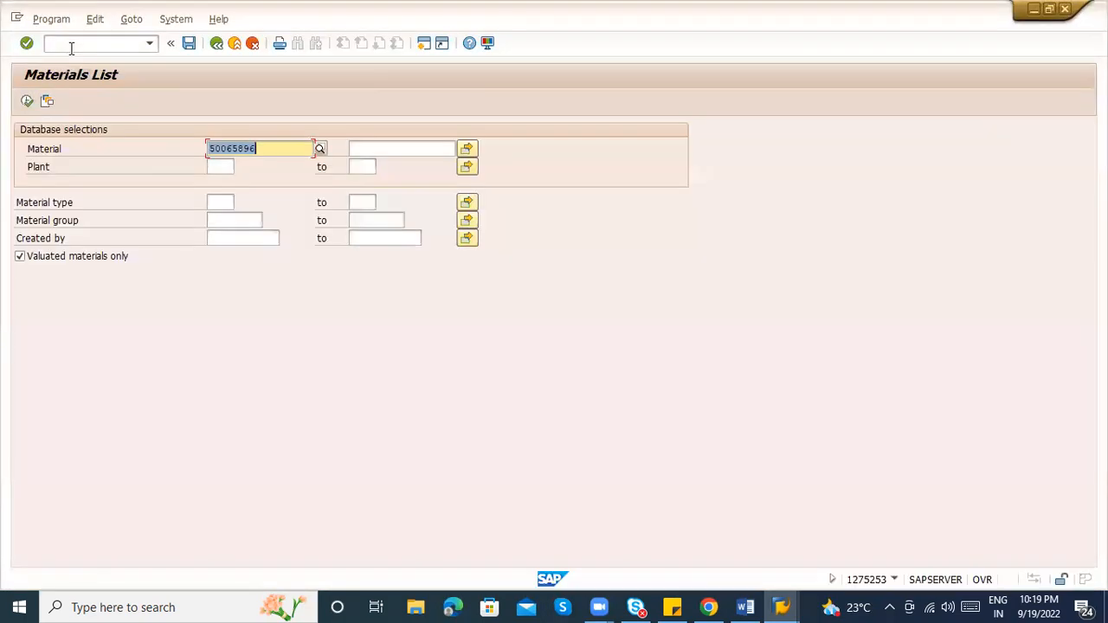
left_click(27, 101)
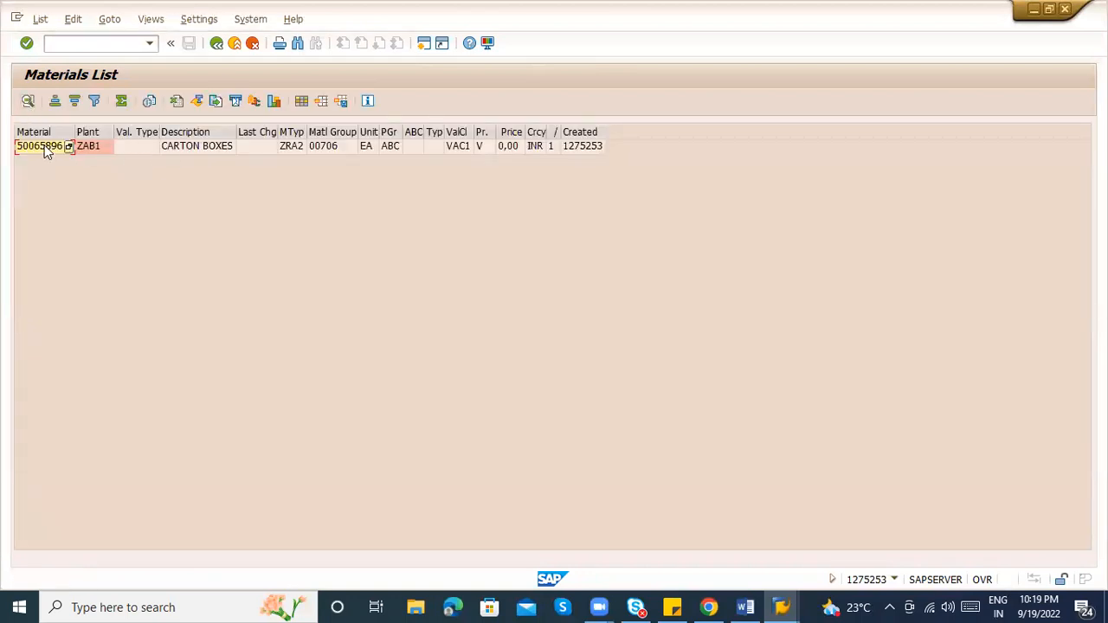
left_click(45, 145)
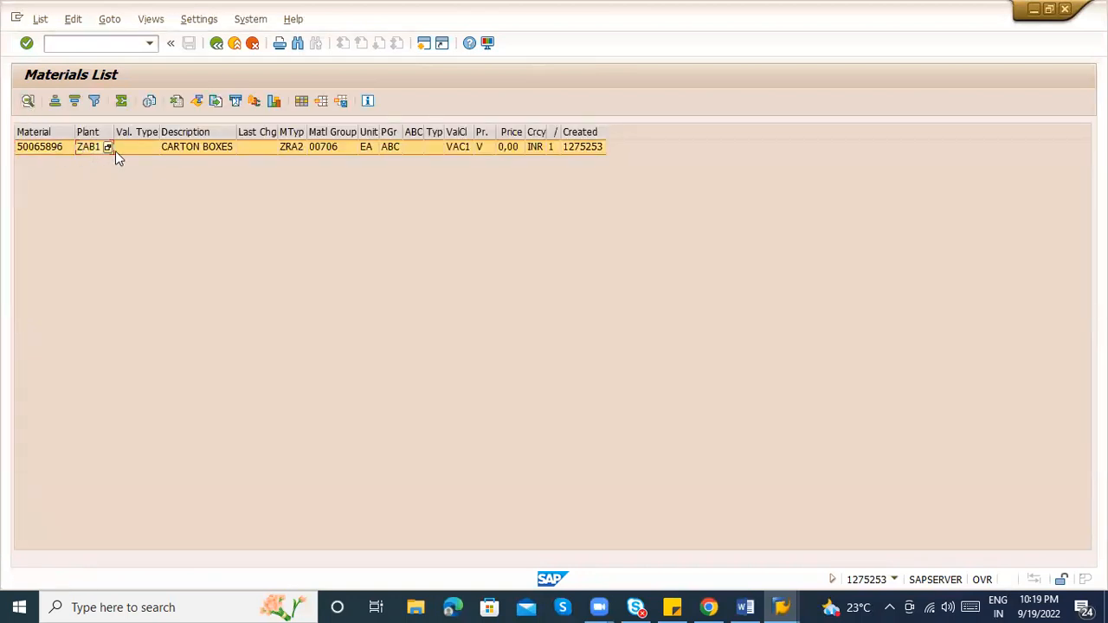
left_click(296, 145)
left_click(341, 147)
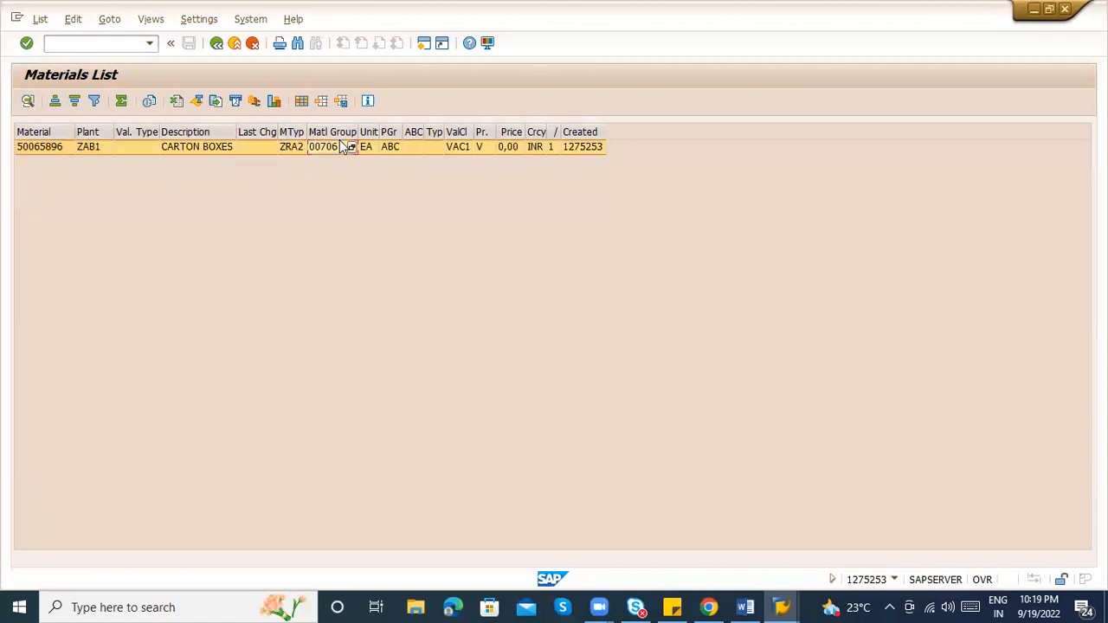
left_click(583, 146)
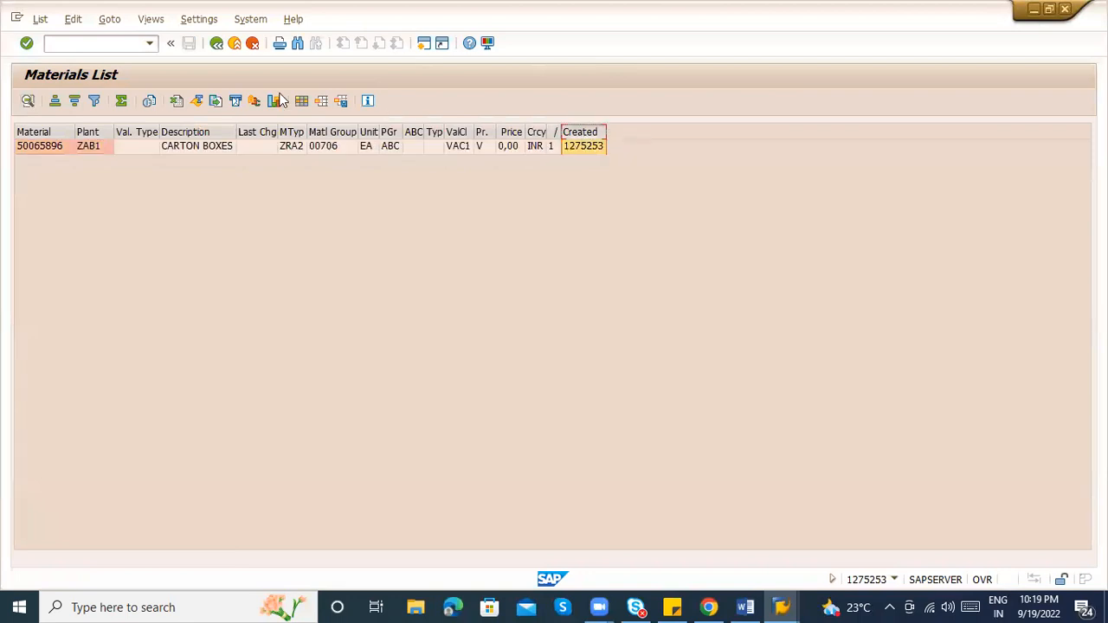
left_click(216, 44)
left_click(216, 45)
Start XK01 vendor creation and enter company code ZABC
type("XK01")
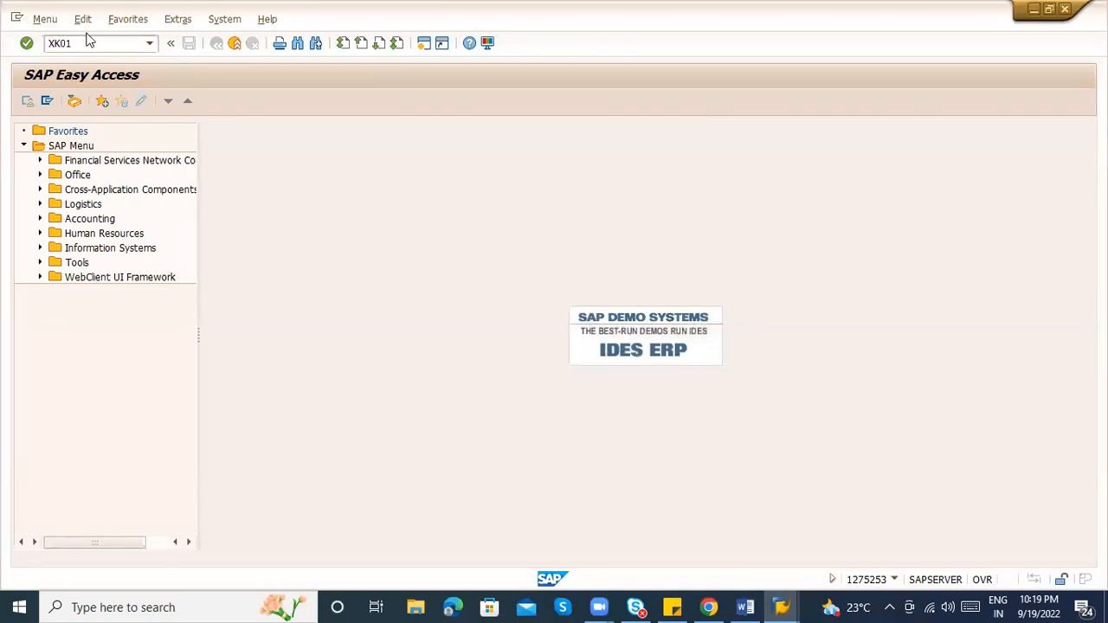
key("Return")
key("Tab")
key("Tab")
key("shift+Tab")
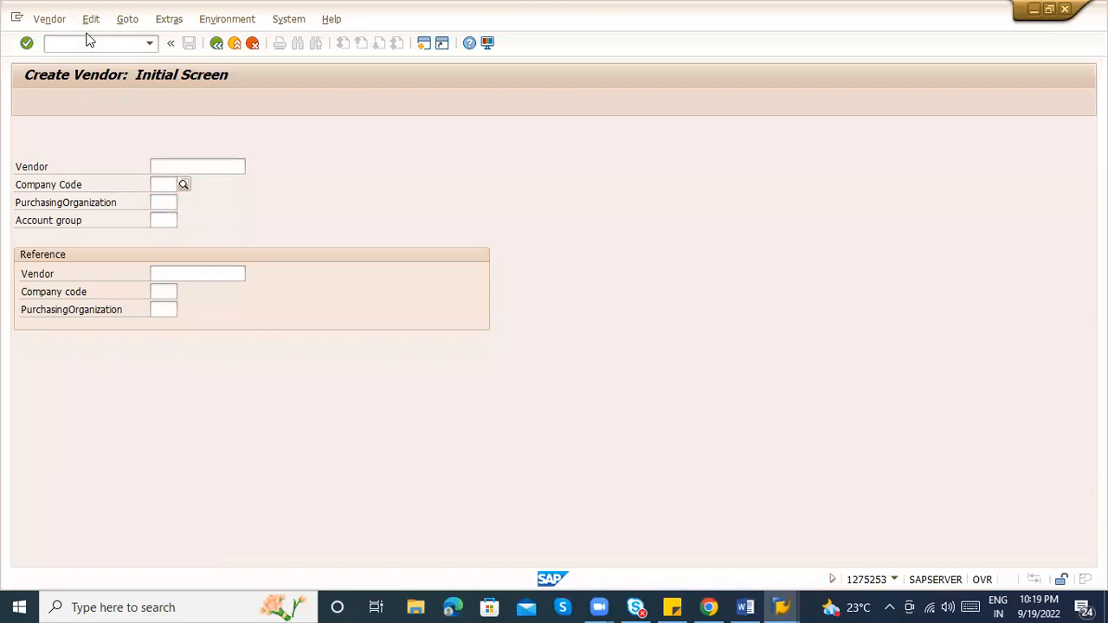
type("ZABC")
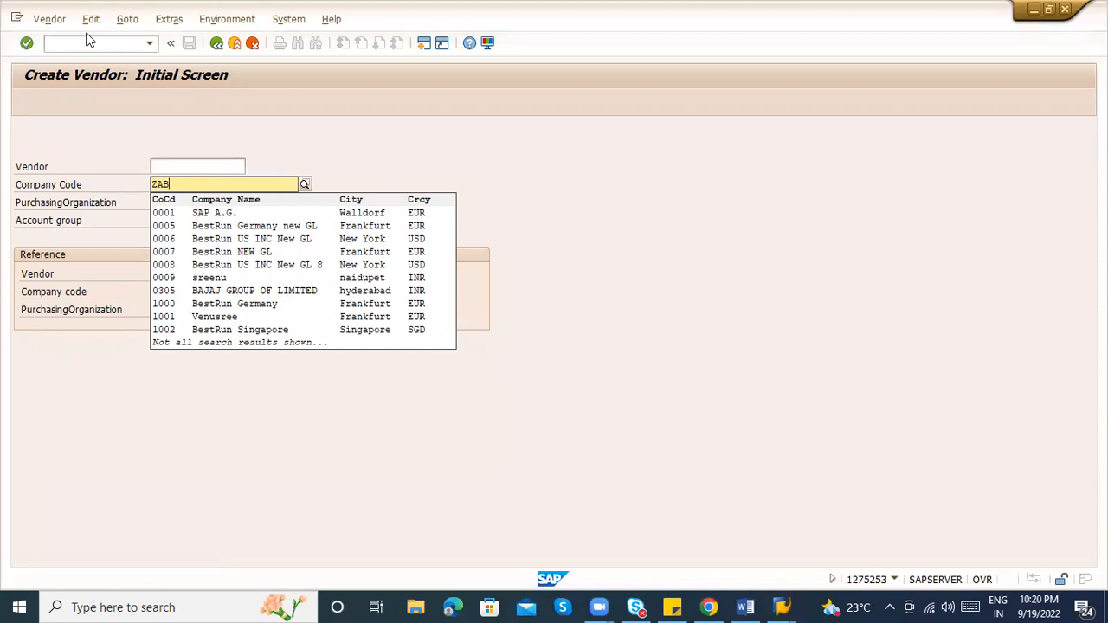
key("BackSpace")
key("BackSpace")
key("BackSpace")
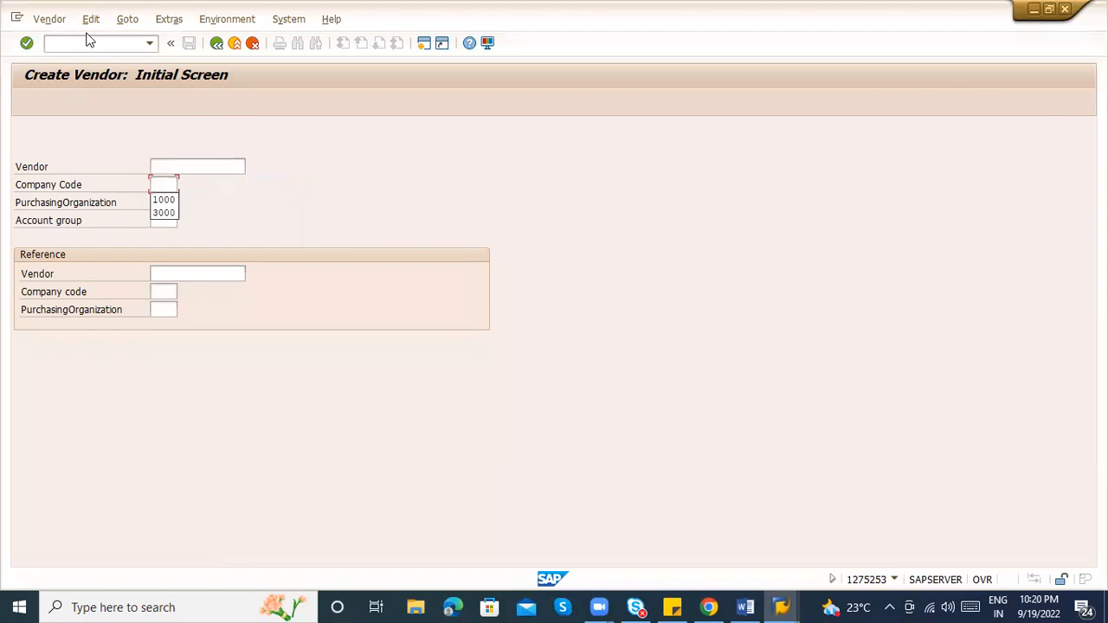
left_click(165, 180)
type("ZABC")
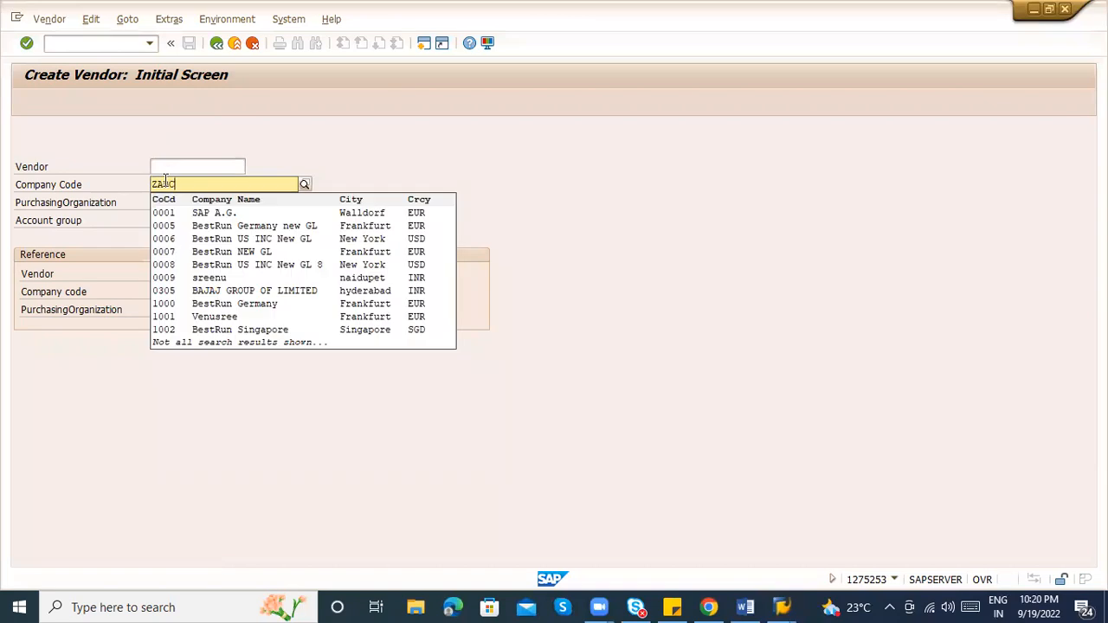
key("Return")
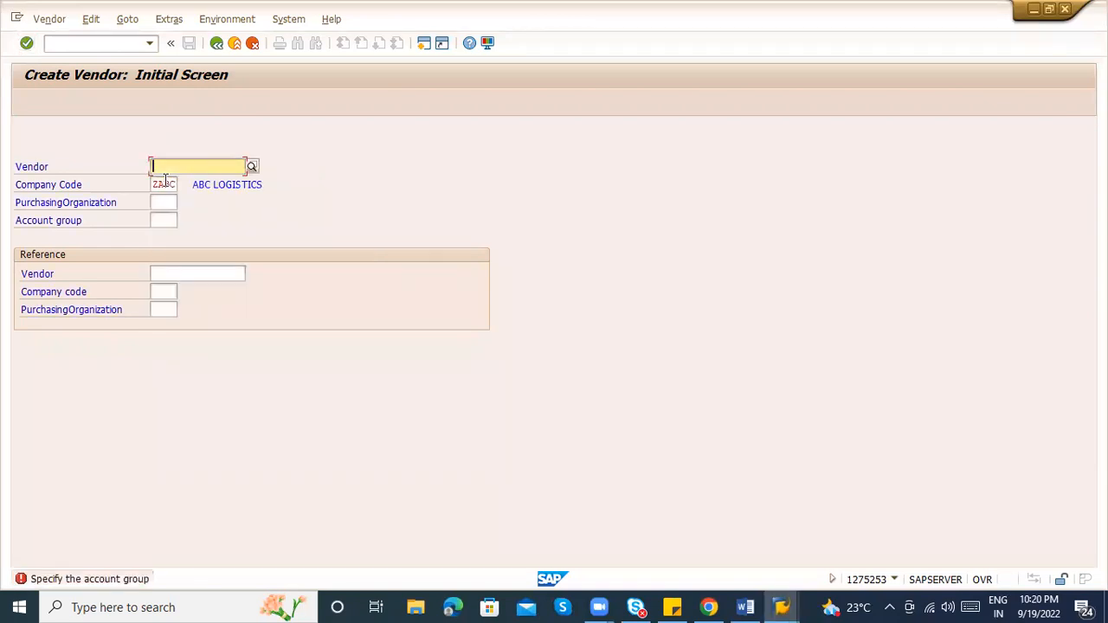
Enter purchasing organization ZAB1 and account group 0010, then proceed to the address screen
left_click(167, 202)
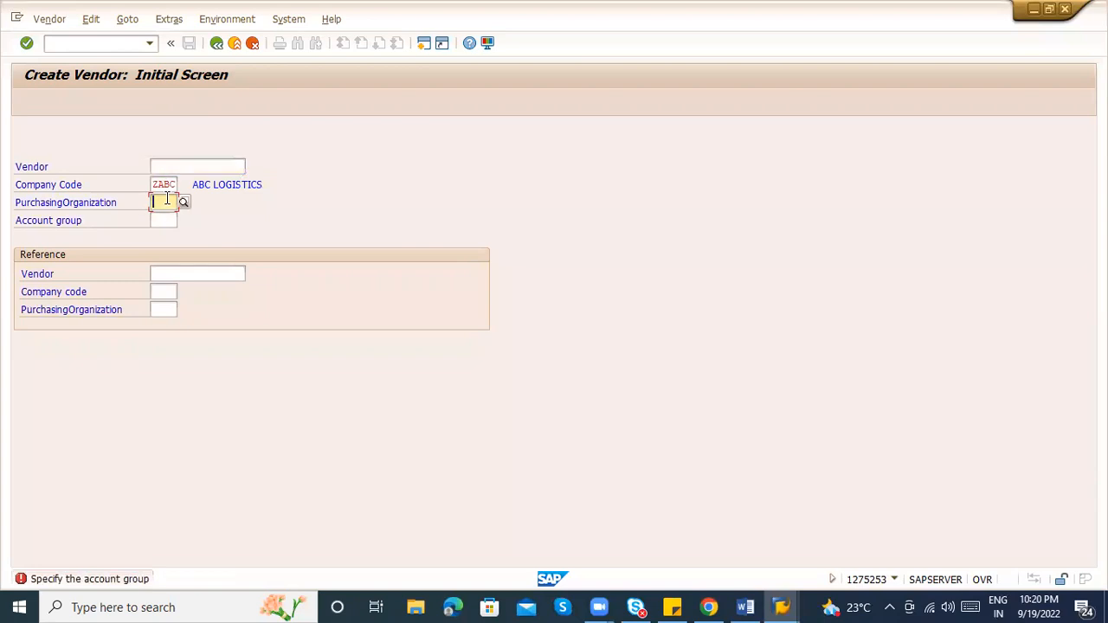
type("ZAB1")
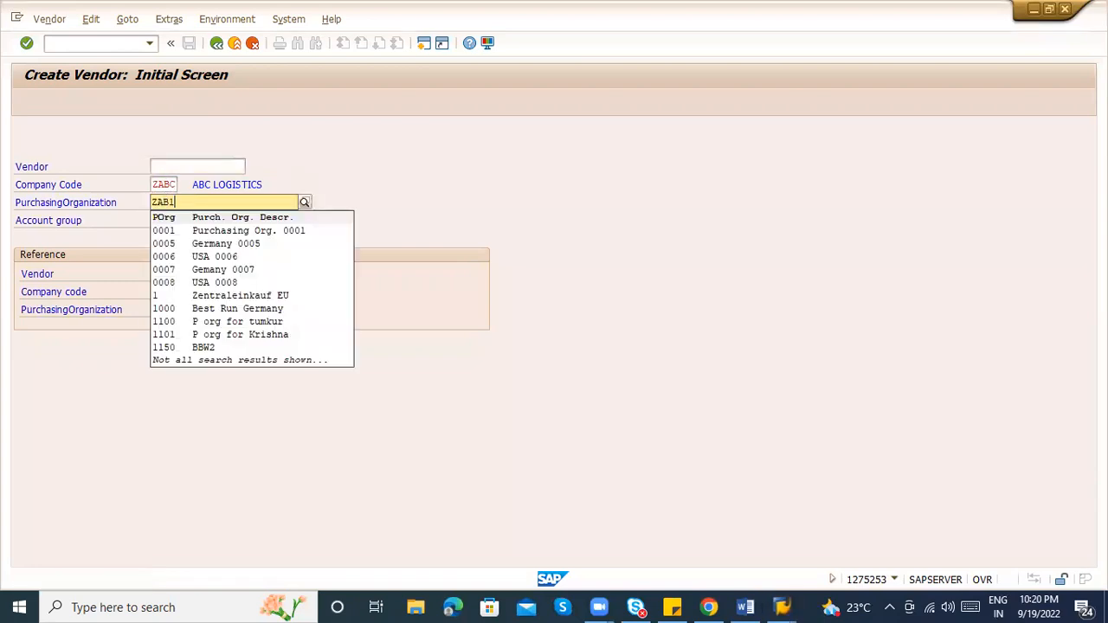
left_click(169, 235)
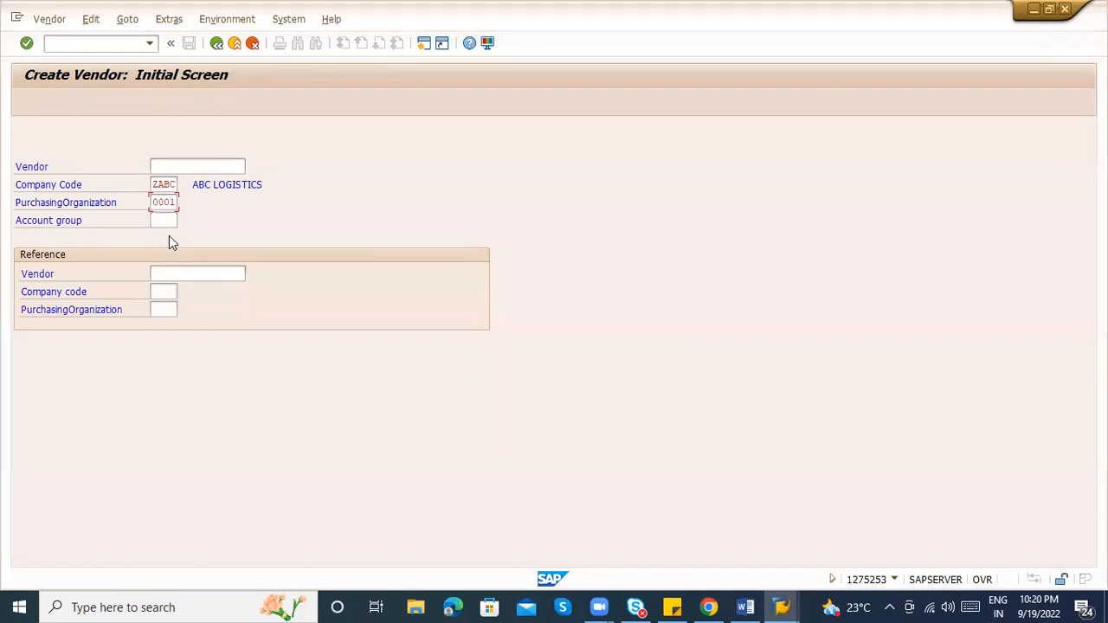
left_click(154, 201)
type("ZAB1")
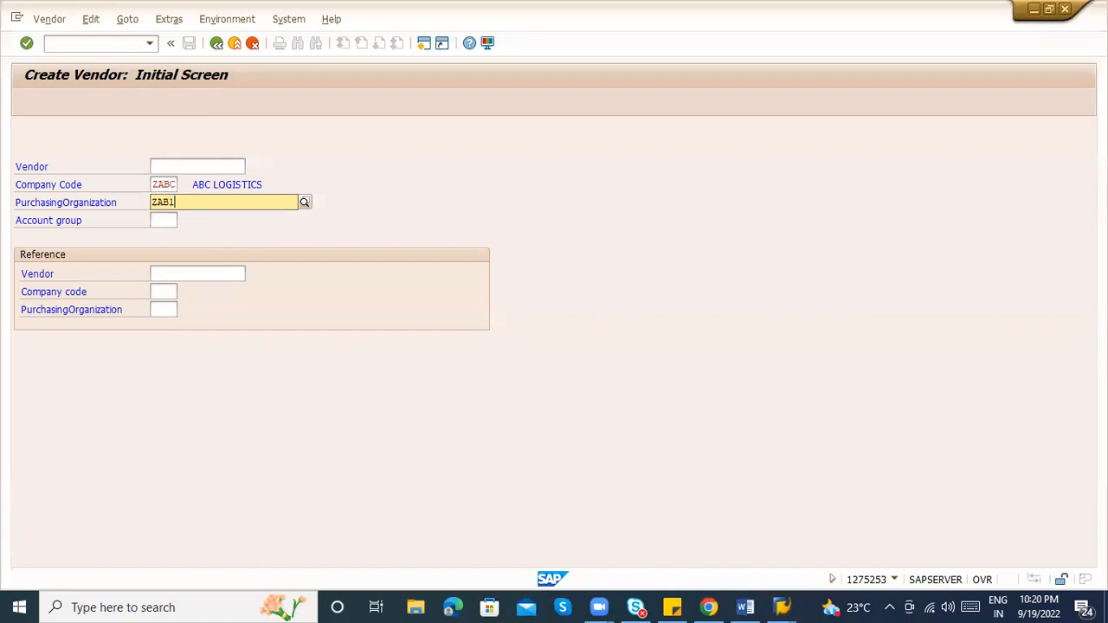
key("Return")
left_click(159, 218)
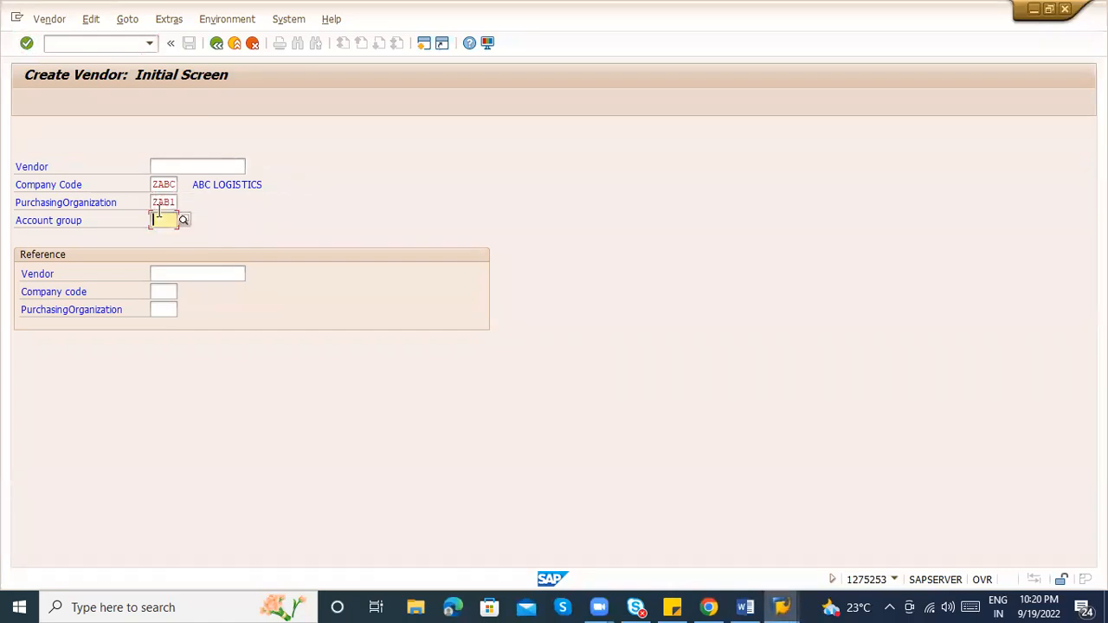
left_click(185, 221)
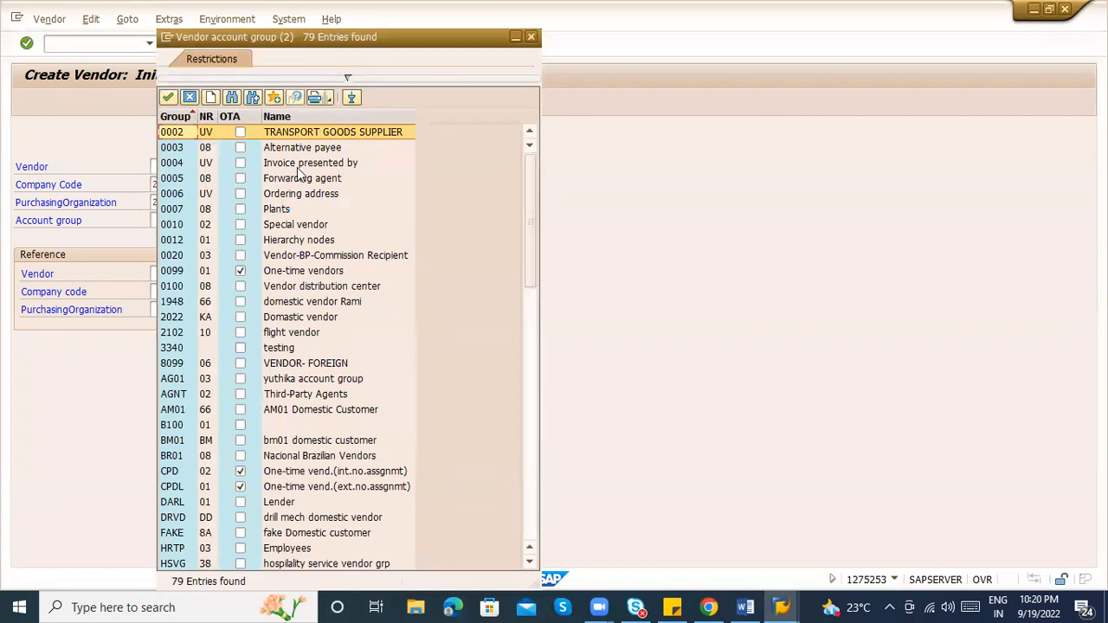
left_click(294, 226)
double_click(294, 227)
key("Return")
Enter the vendor address data: name PACKAGING SUPPLIER, a search term, and country IN
key("Tab")
key("Tab")
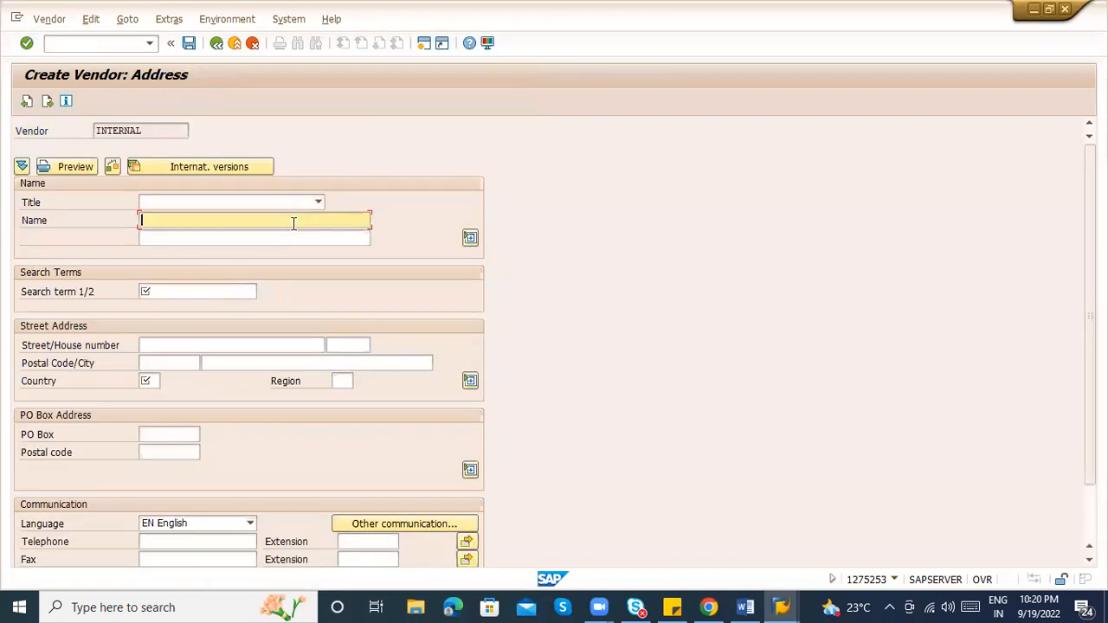
key("shift+Tab")
type("PACKAGING SUPPLIER")
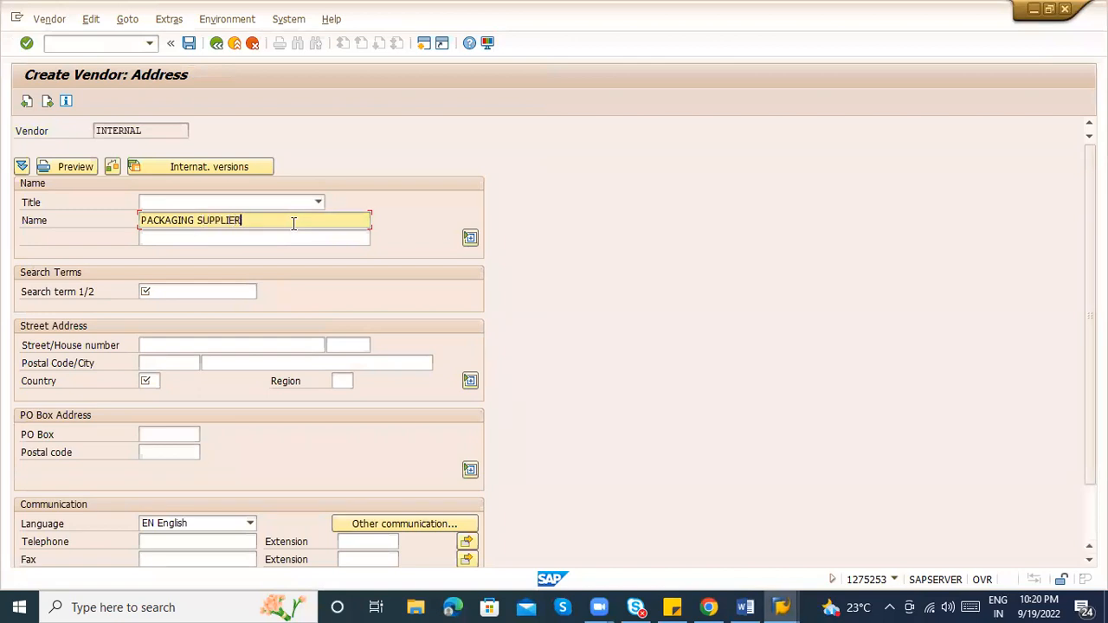
key("Tab")
key("Tab")
type("PA")
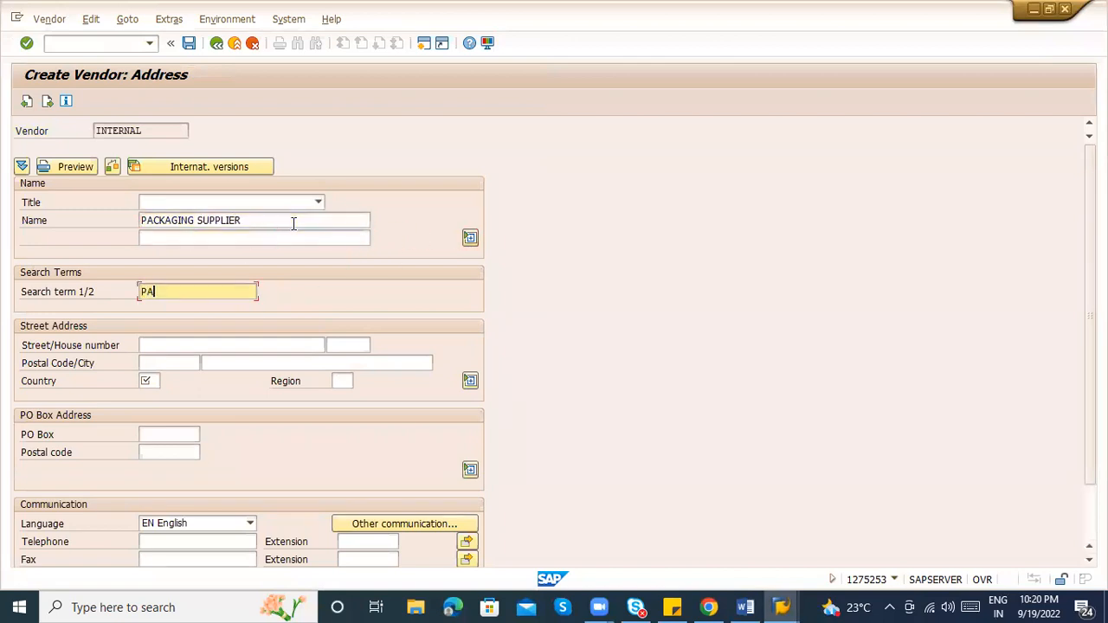
type("CKAIING")
key("Tab")
key("Tab")
key("Tab")
key("Tab")
key("Tab")
type("IN")
key("Tab")
key("Return")
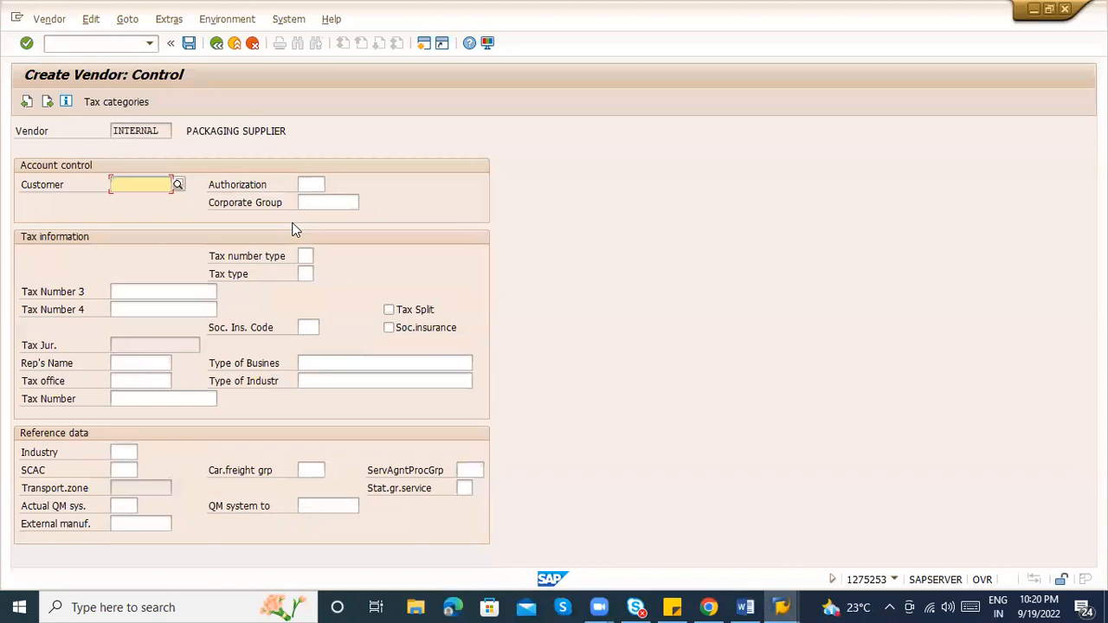
Set reconciliation account 160000, cash management group A1 and payment terms 0001
key("Return")
key("Return")
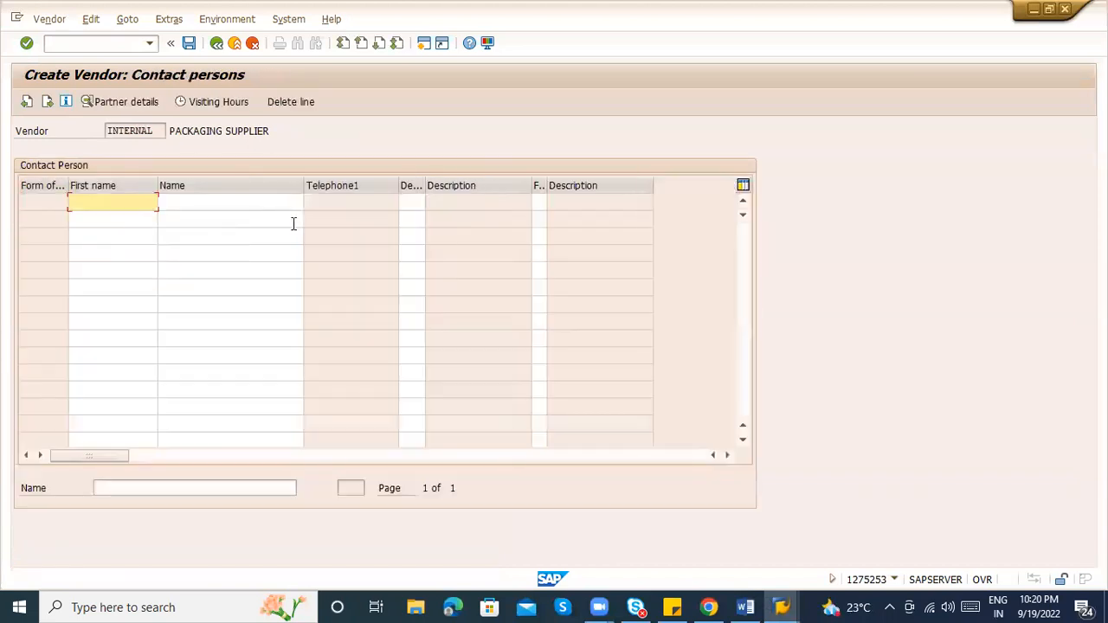
key("Return")
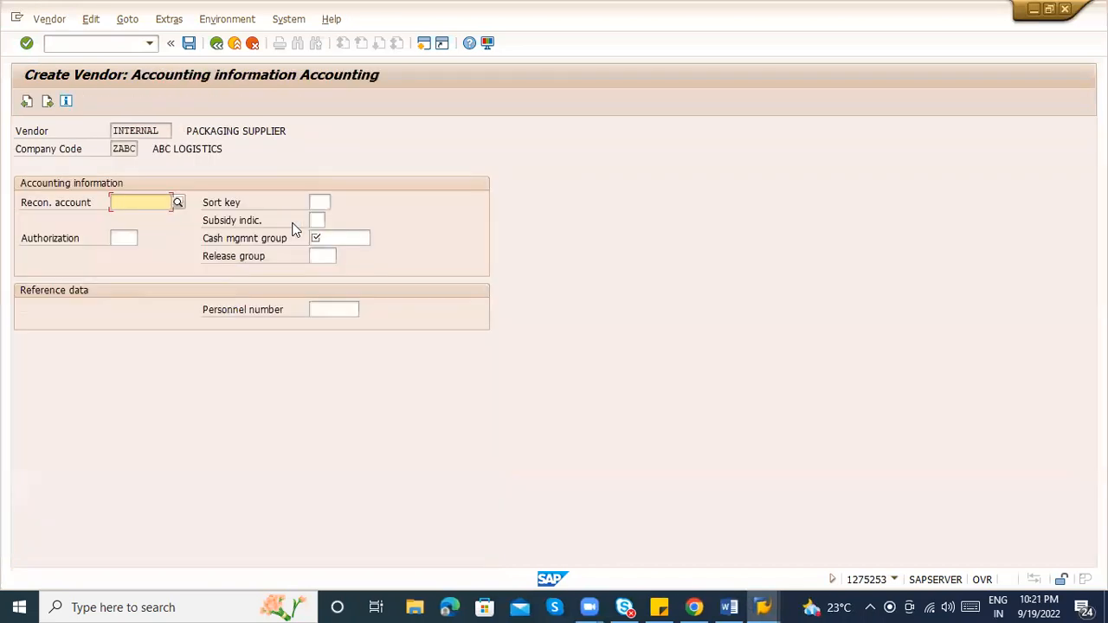
type("1")
key("Down")
key("Tab")
key("Tab")
key("Tab")
key("Tab")
type("A1")
key("Return")
type("0")
key("Down")
key("Return")
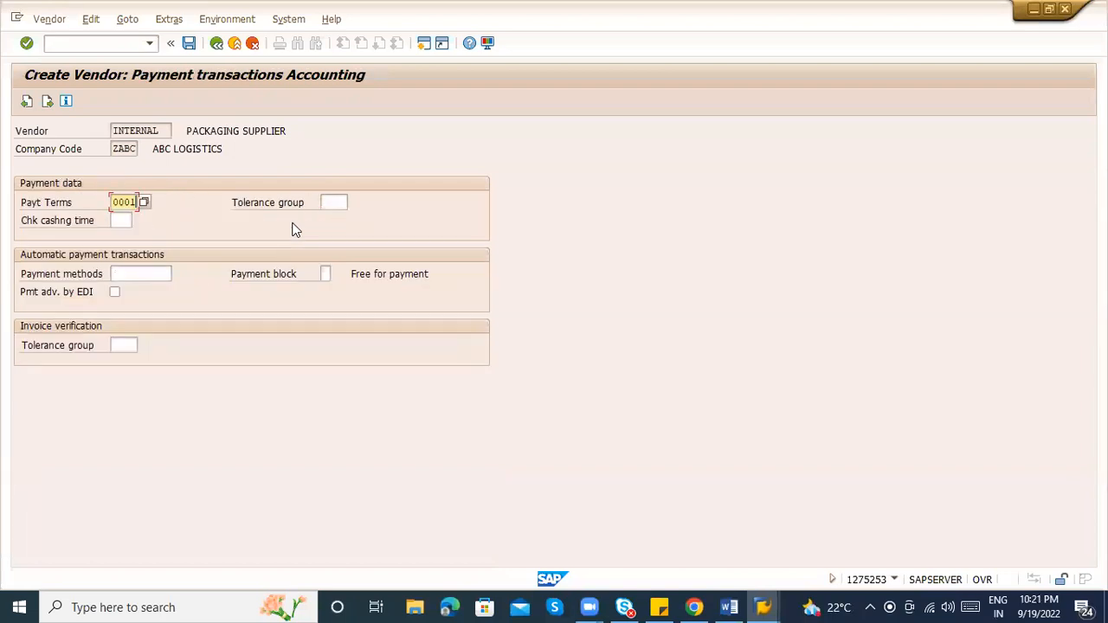
key("Return")
key("Return")
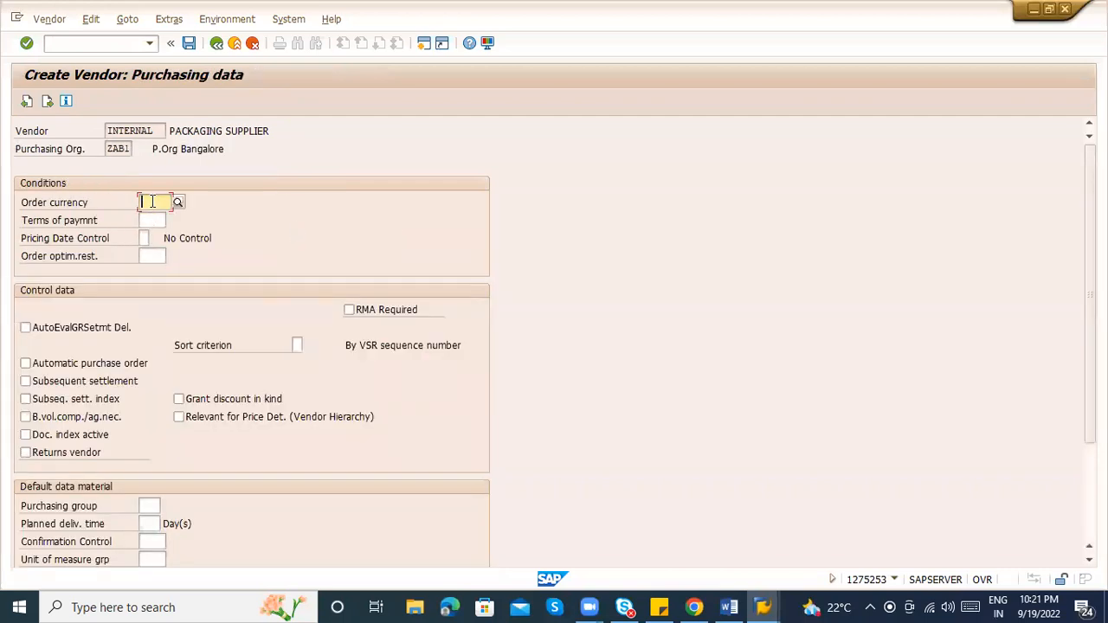
Set order currency INR, pass the remaining screens and save the new vendor
type("INR")
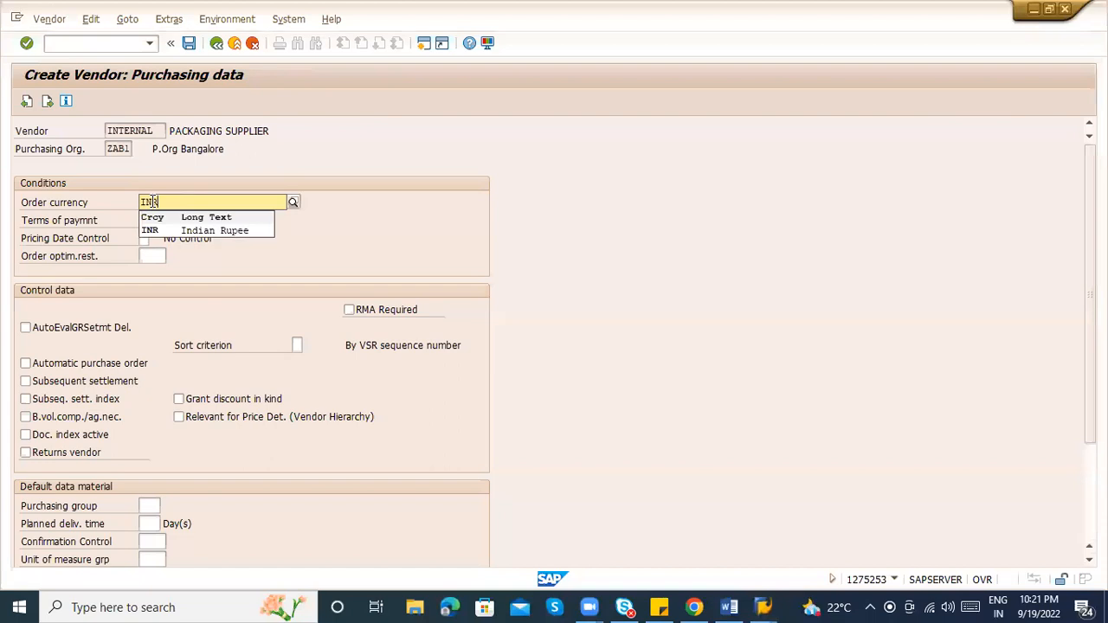
key("Down")
key("Return")
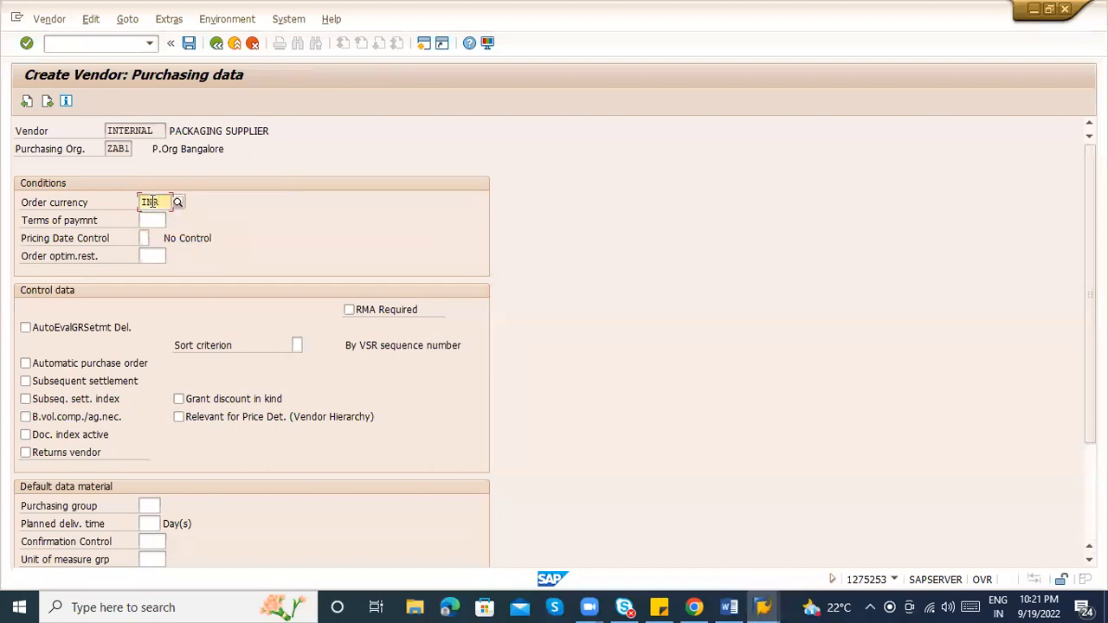
key("Return")
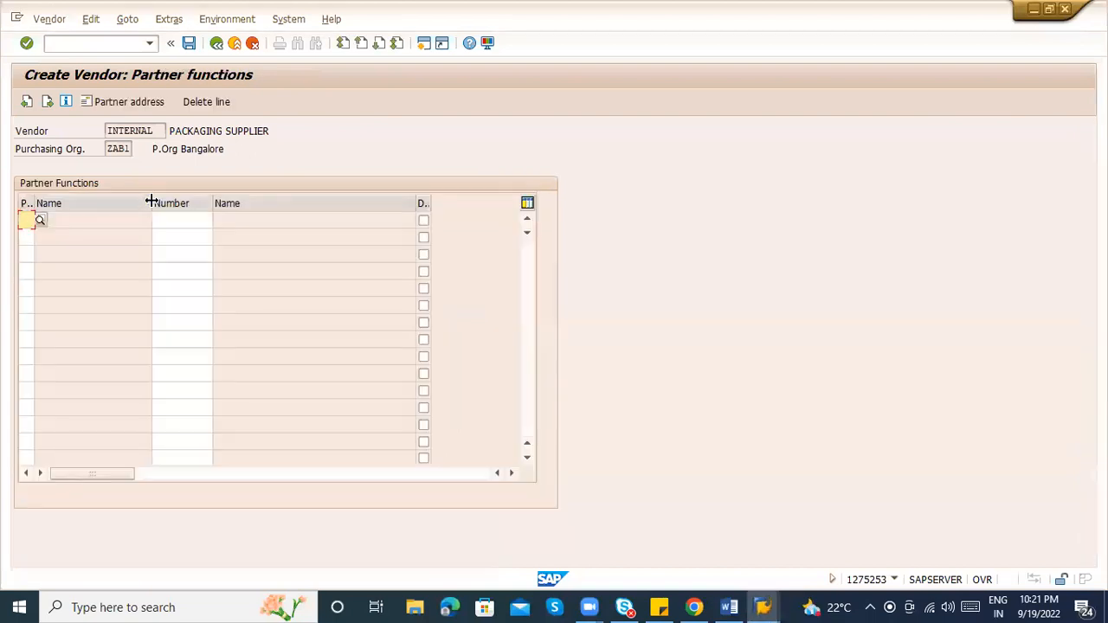
key("Return")
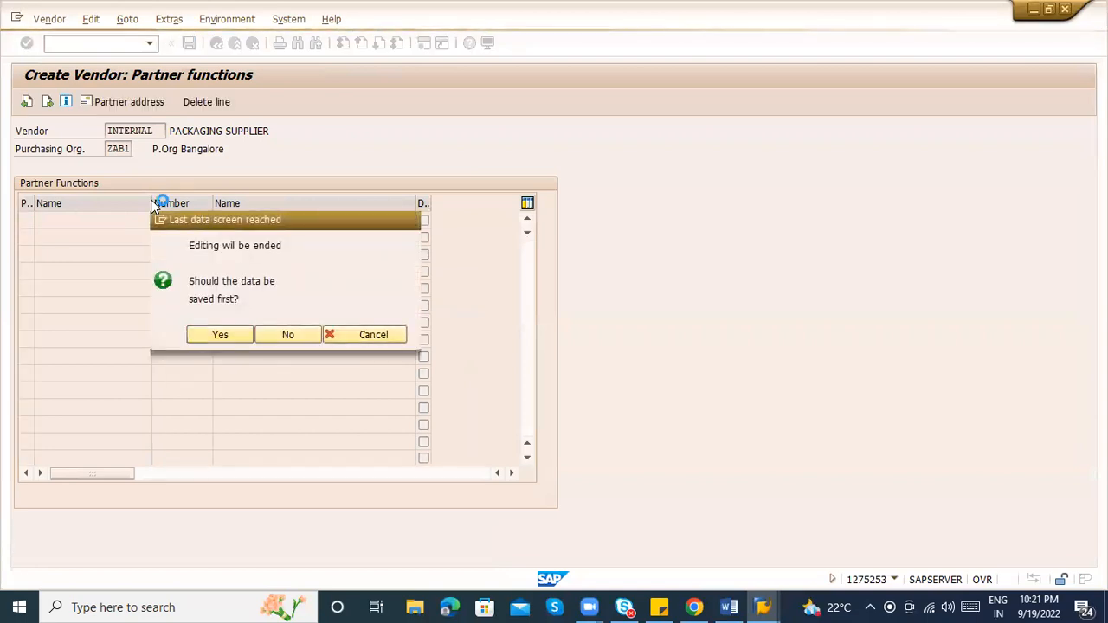
key("Return")
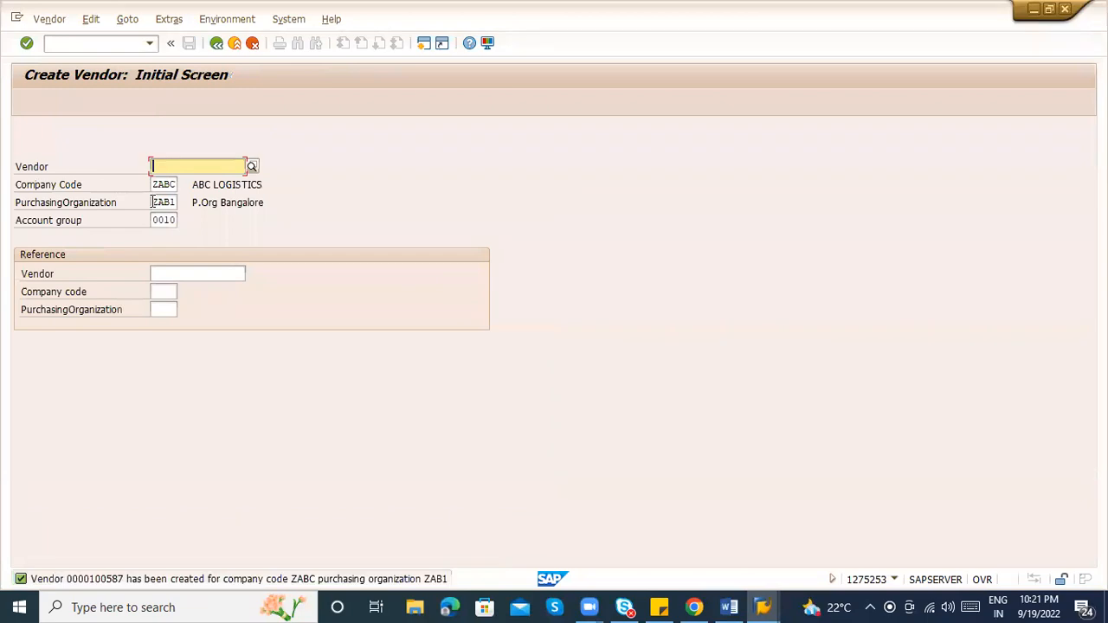
Display the new vendor and select its vendor number 100587
left_click(58, 19)
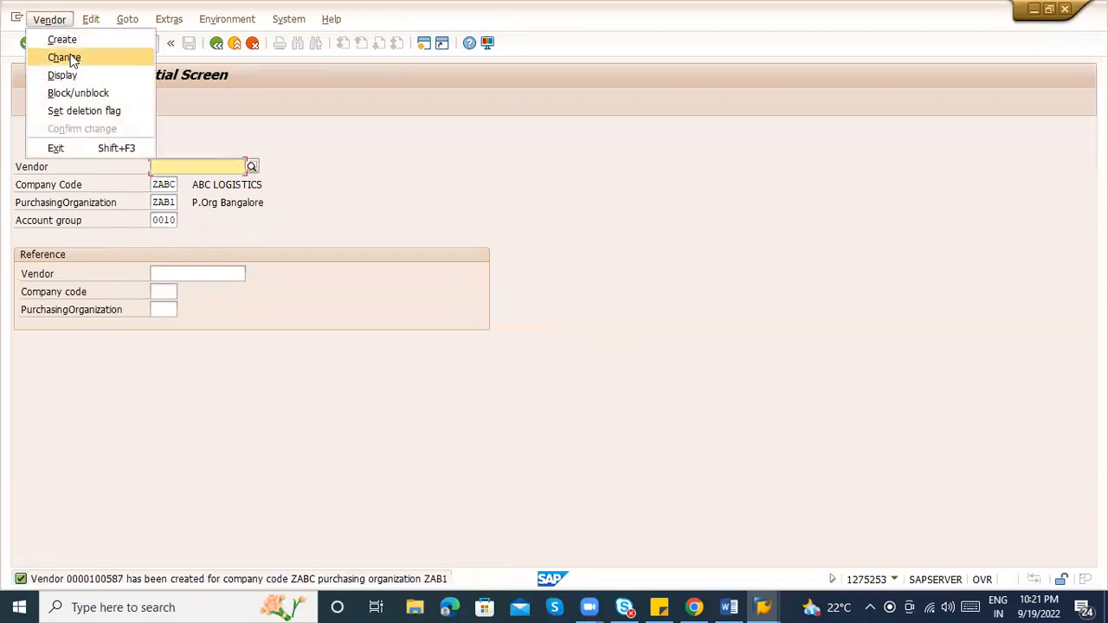
left_click(74, 75)
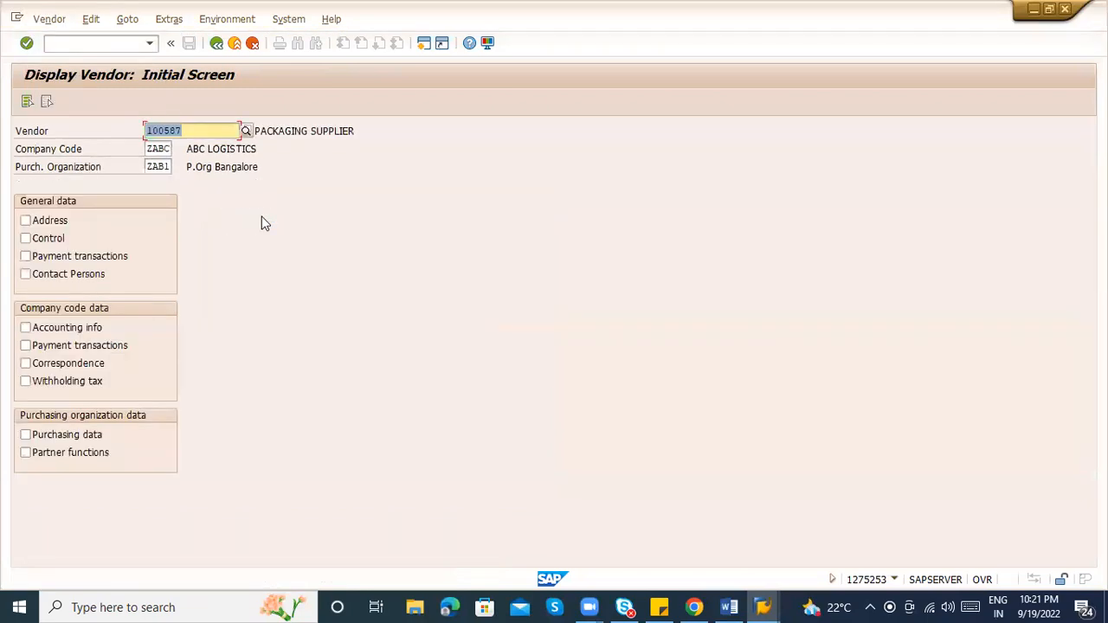
key("Return")
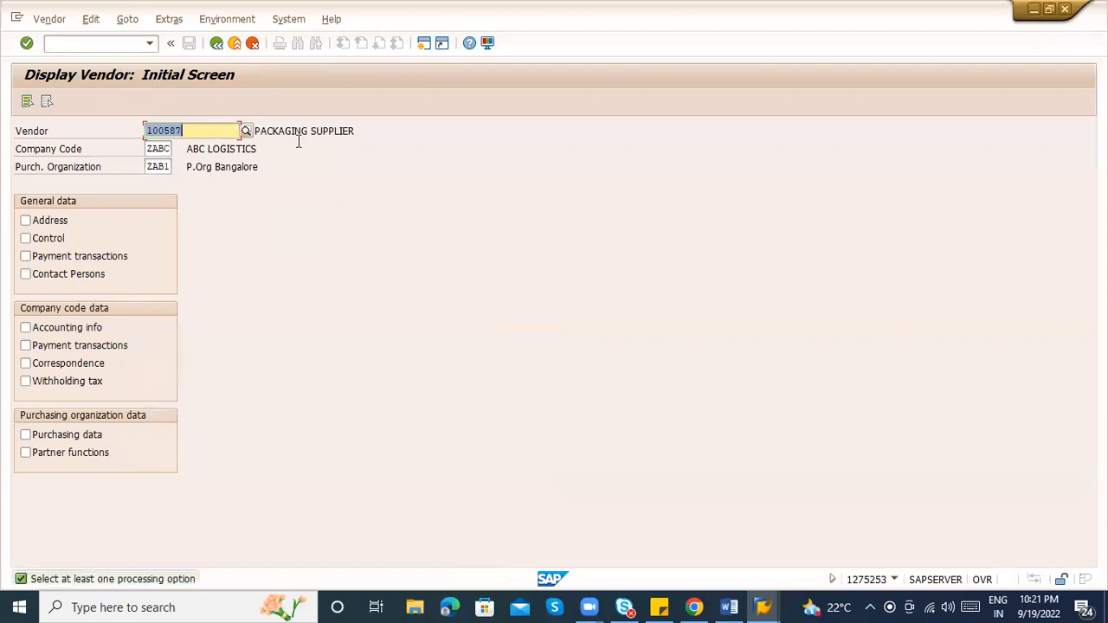
left_click(301, 145)
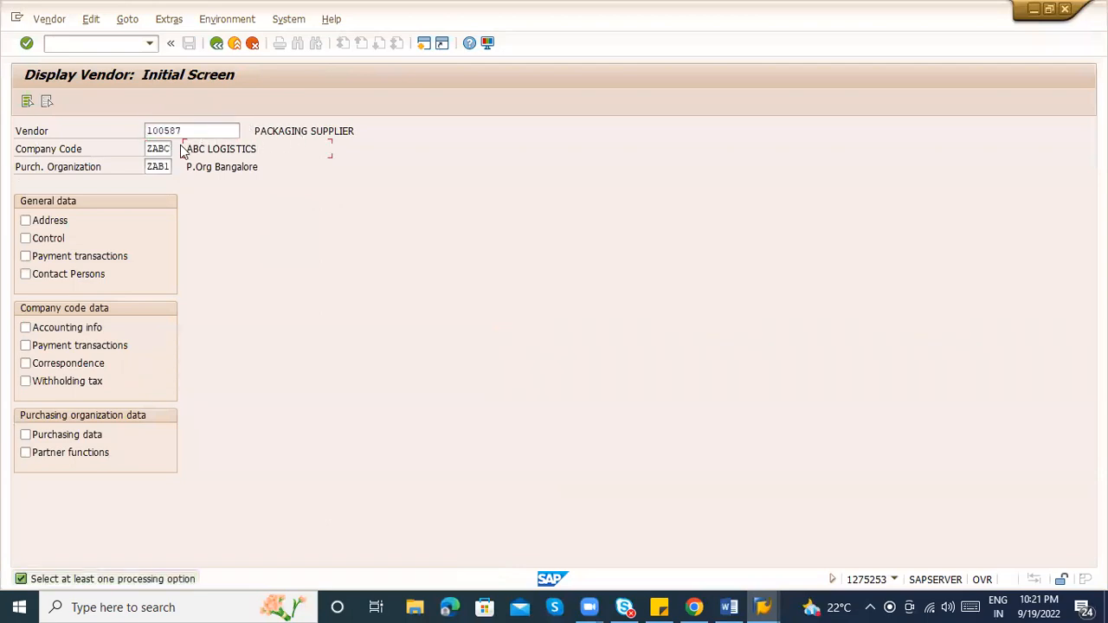
left_click_drag(208, 131, 133, 131)
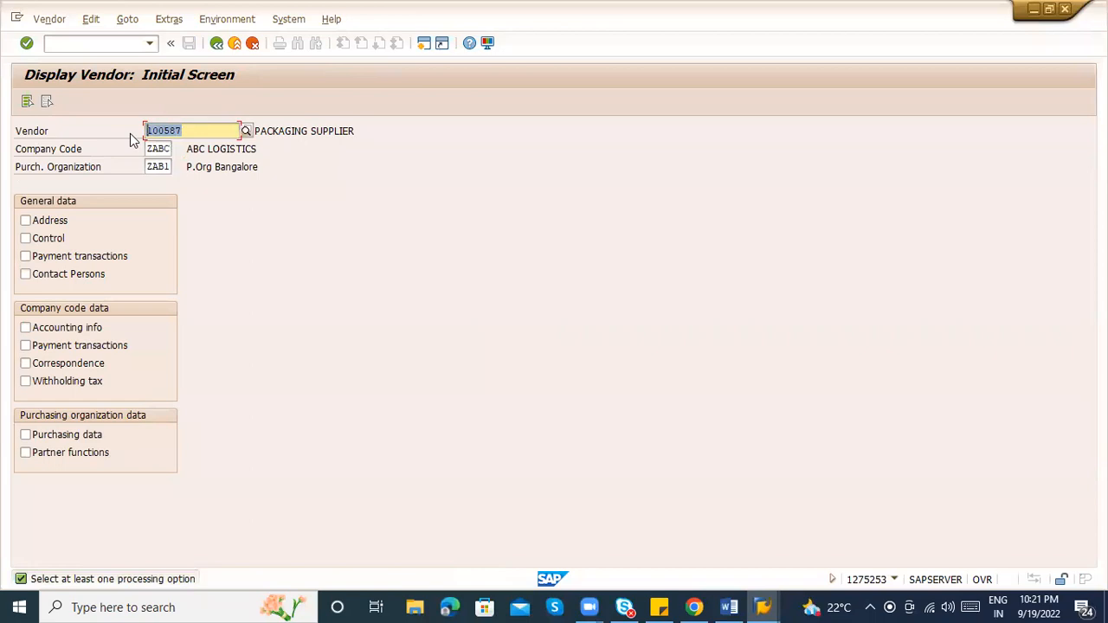
Start a new purchase requisition with transaction /nme51n
left_click(66, 44)
type("/nme51n")
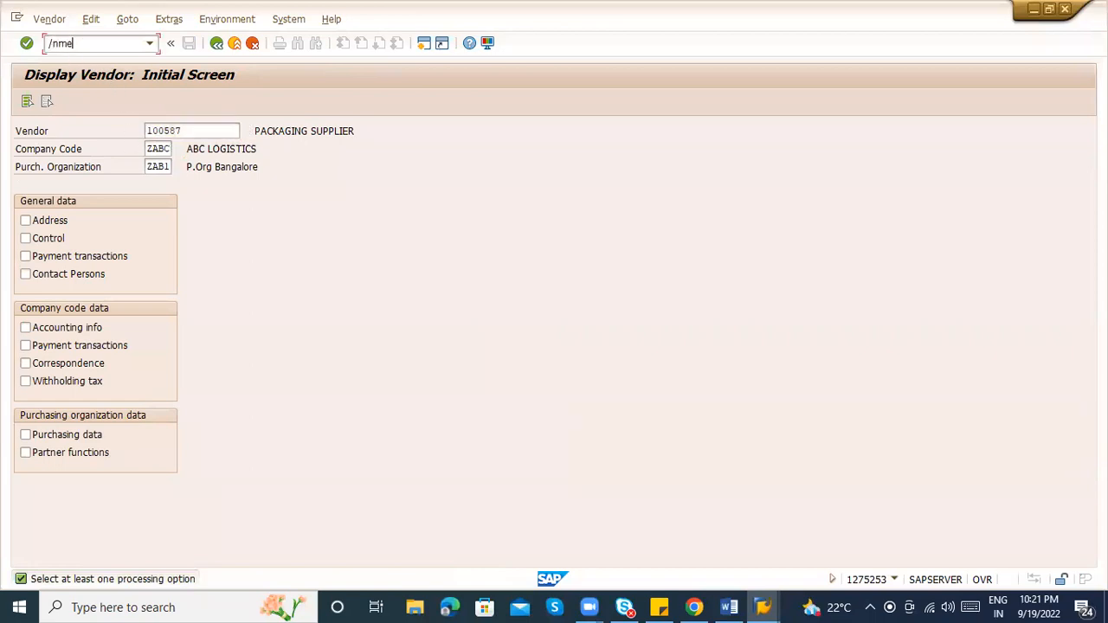
key("Return")
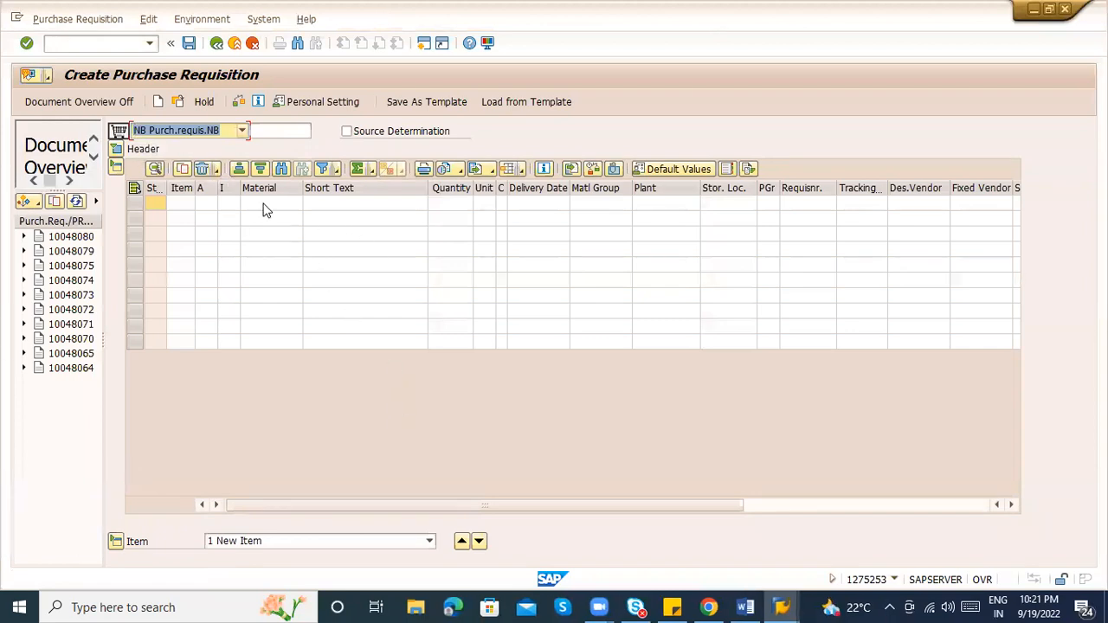
Copy material 50065896 from the material display window into the first item
left_click(266, 204)
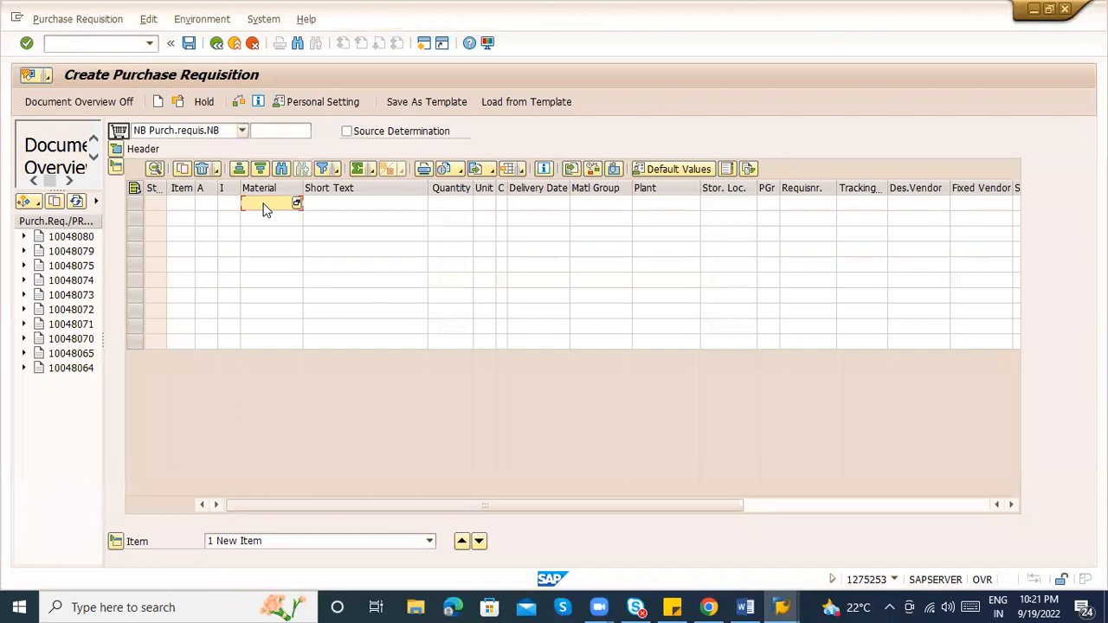
key("alt+Tab")
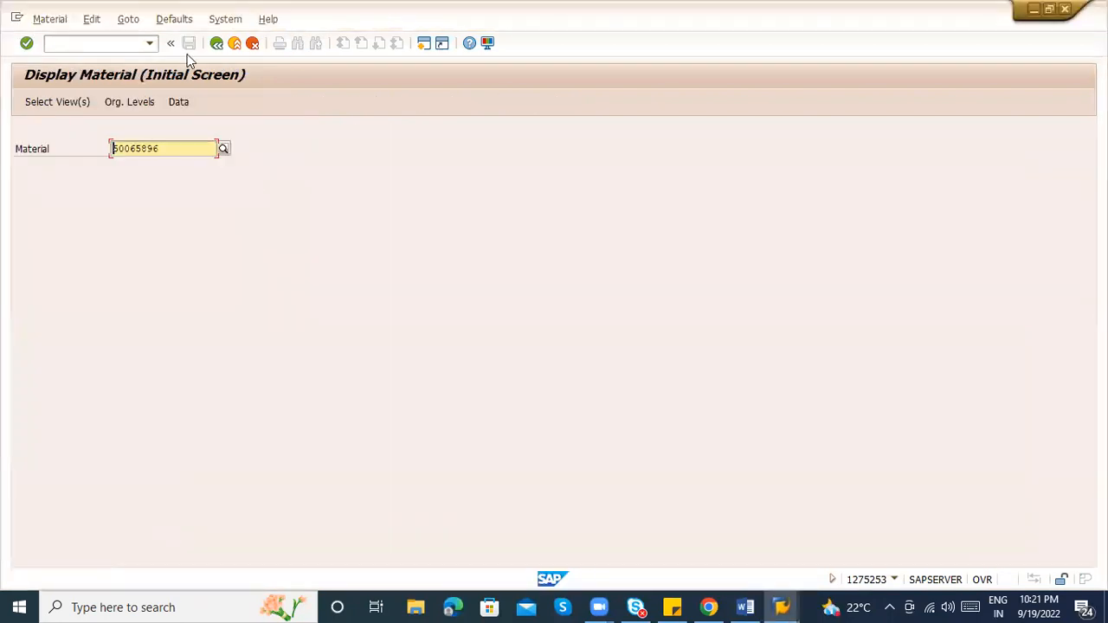
left_click(179, 153)
key("shift+Left")
key("shift+Left")
key("shift+Left")
key("shift+Left")
key("shift+Left")
key("shift+Left")
key("shift+Left")
key("ctrl+c")
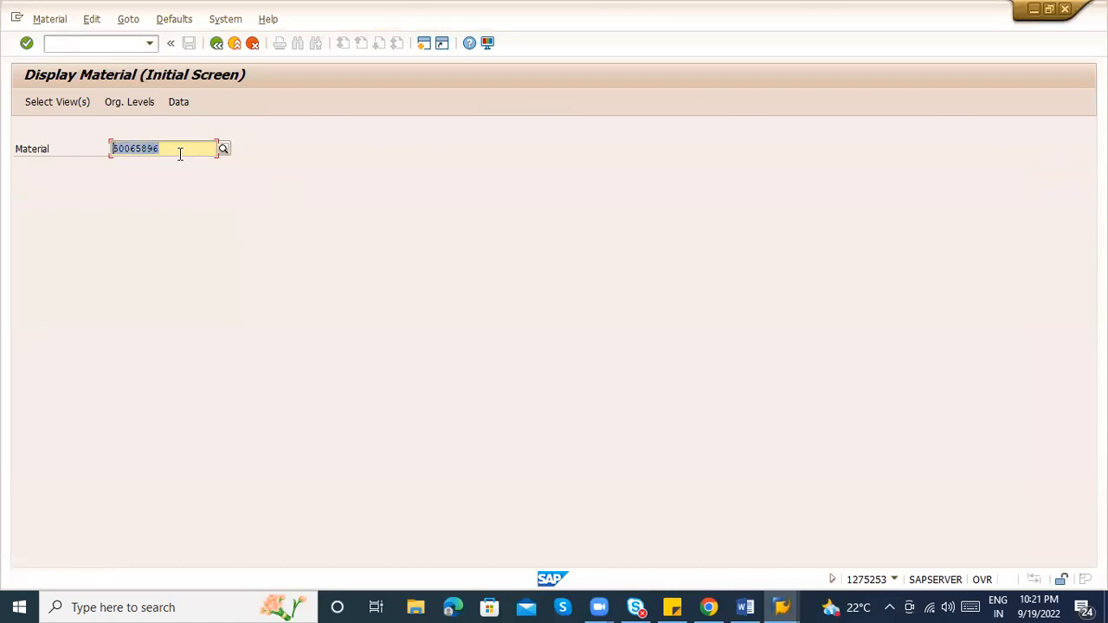
key("Left")
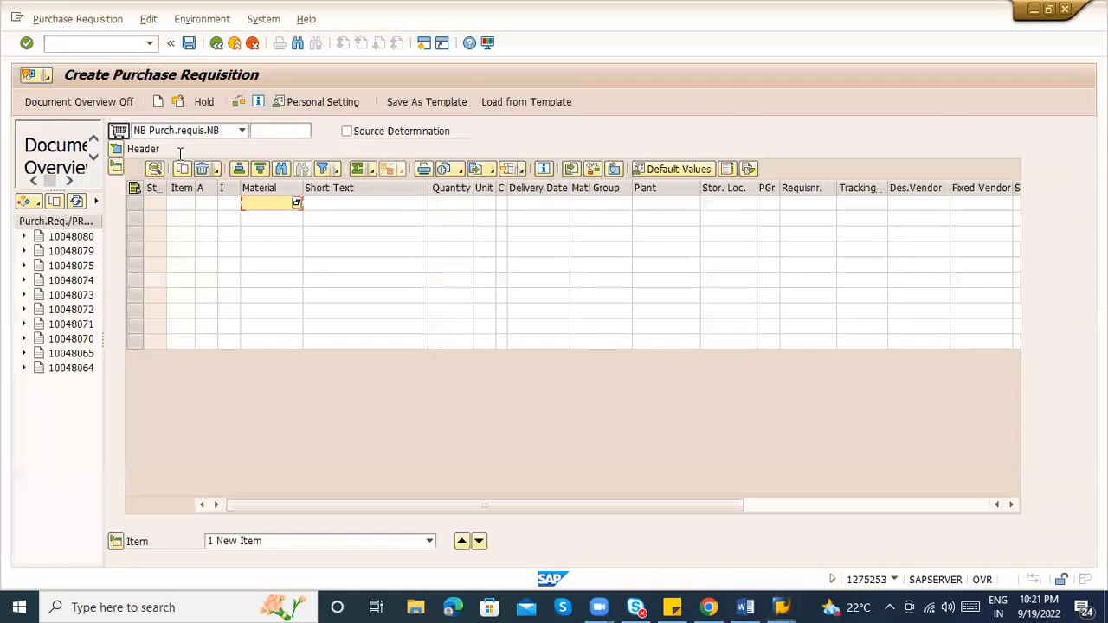
key("ctrl+v")
key("Return")
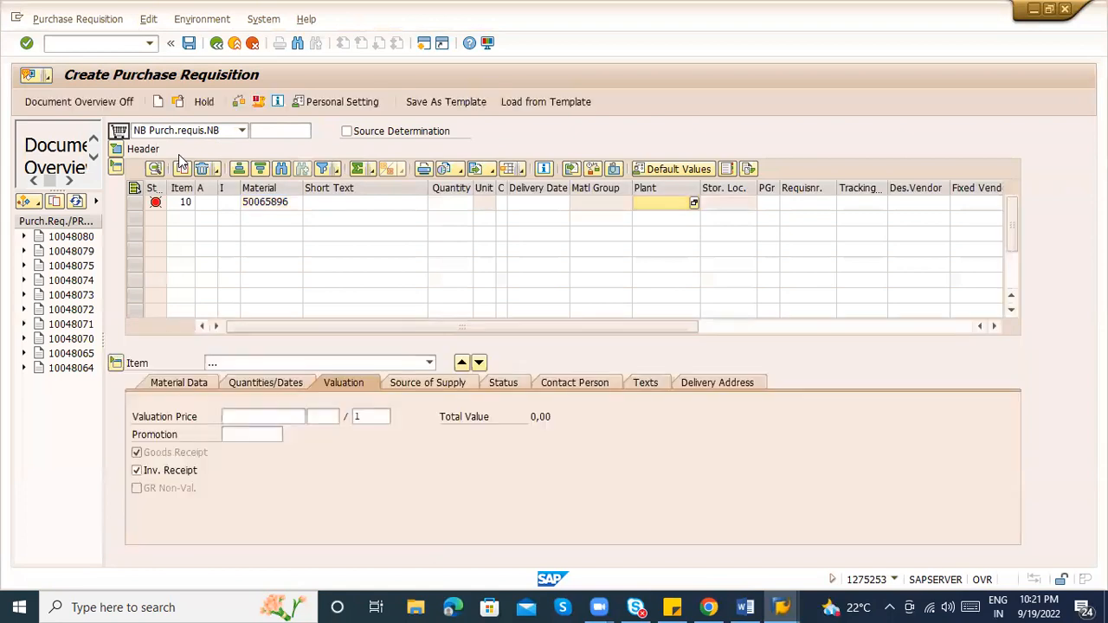
Enter plant ZABL, quantity 100 and valuation price 150 for the item
type("ZABL")
key("Return")
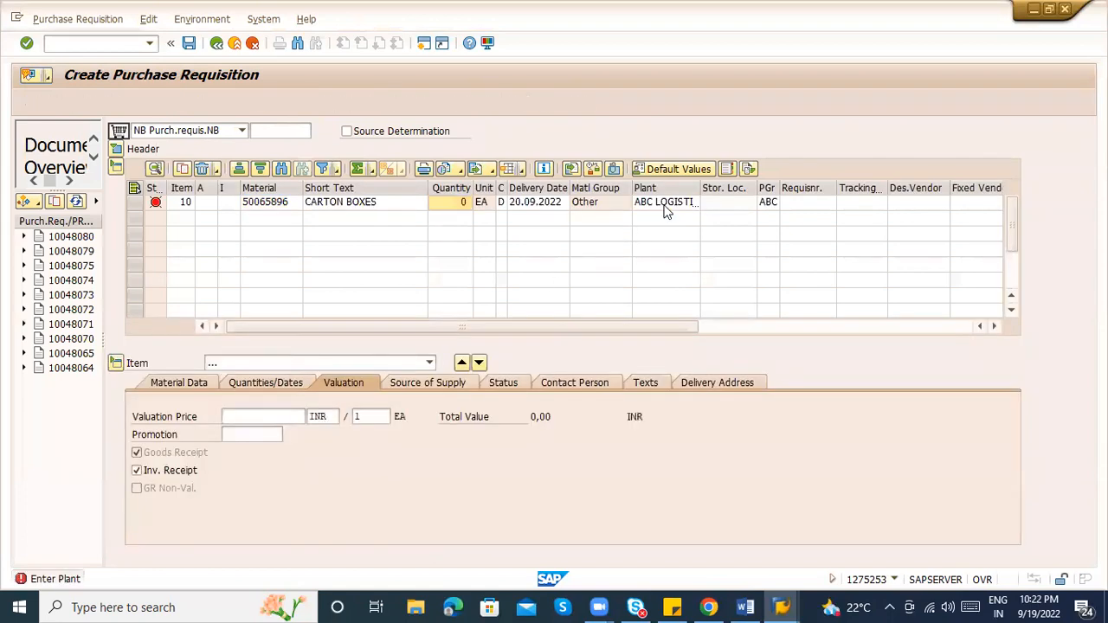
type("100")
key("Return")
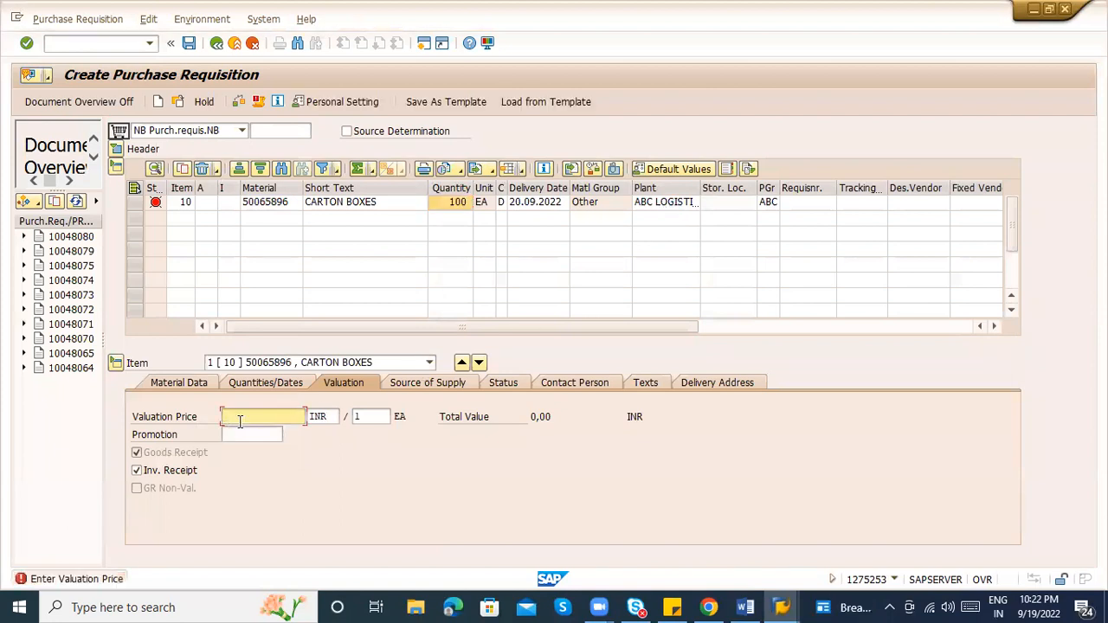
type("150")
key("Return")
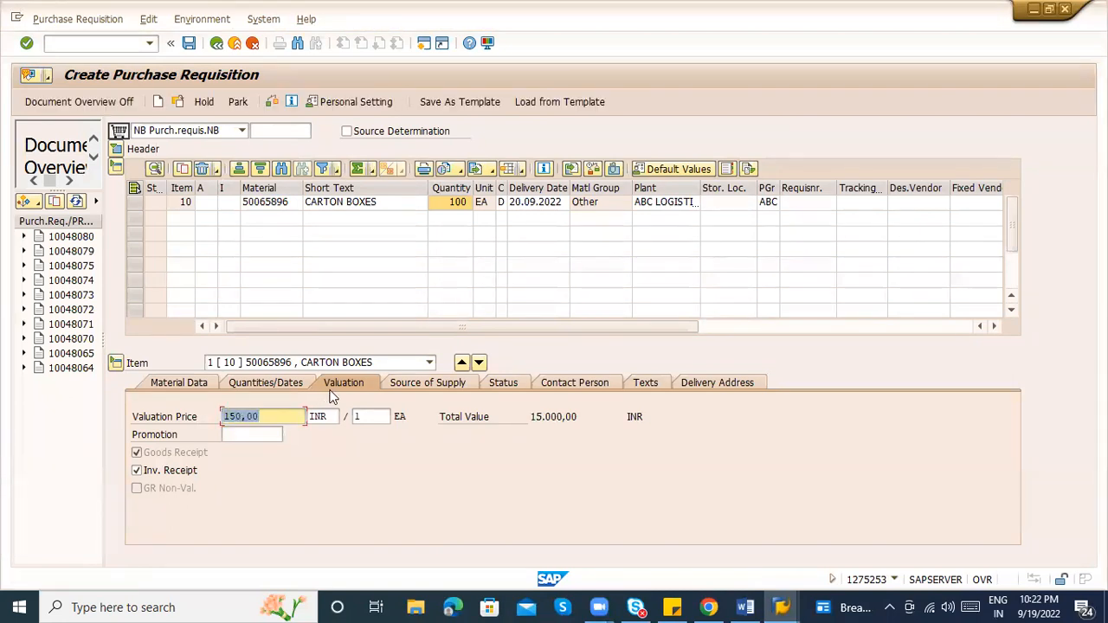
Check the item's source of supply and save the purchase requisition
left_click(424, 383)
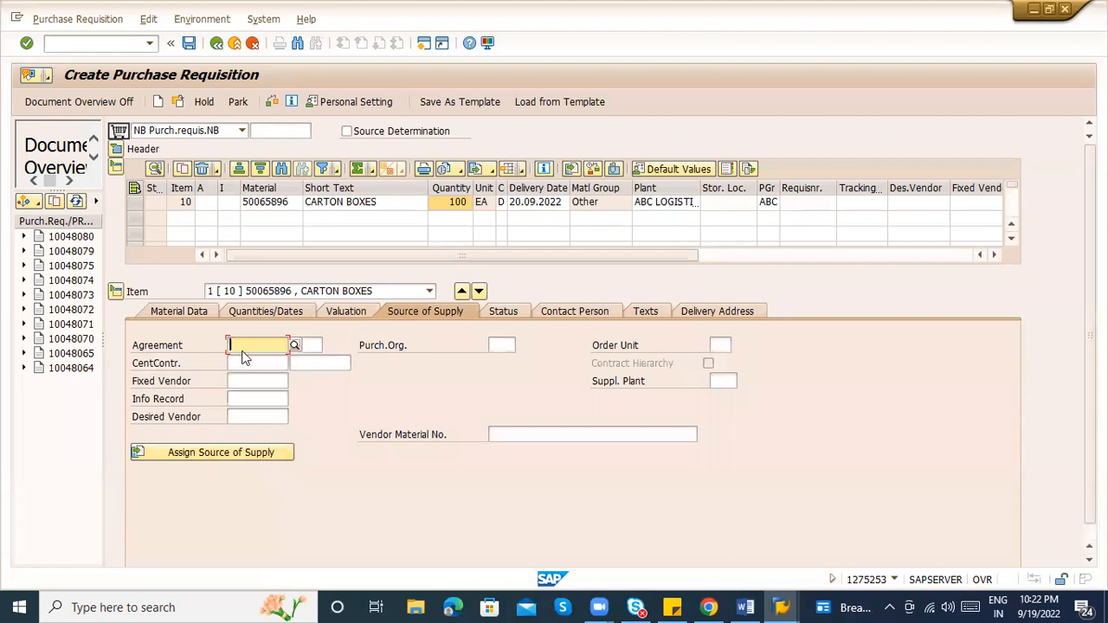
left_click(244, 381)
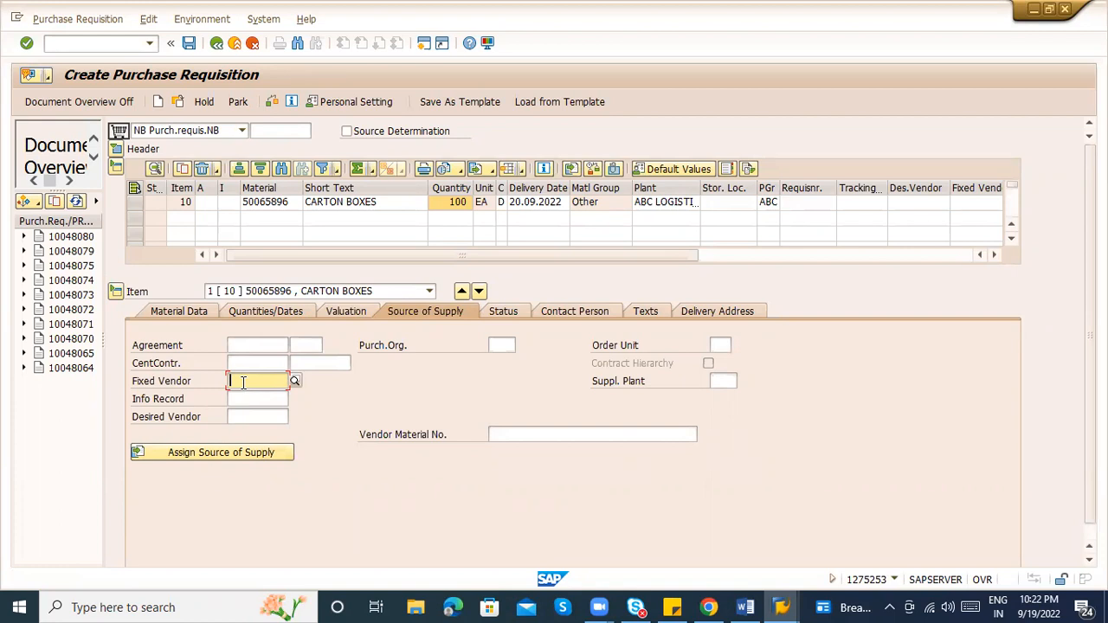
key("ctrl+s")
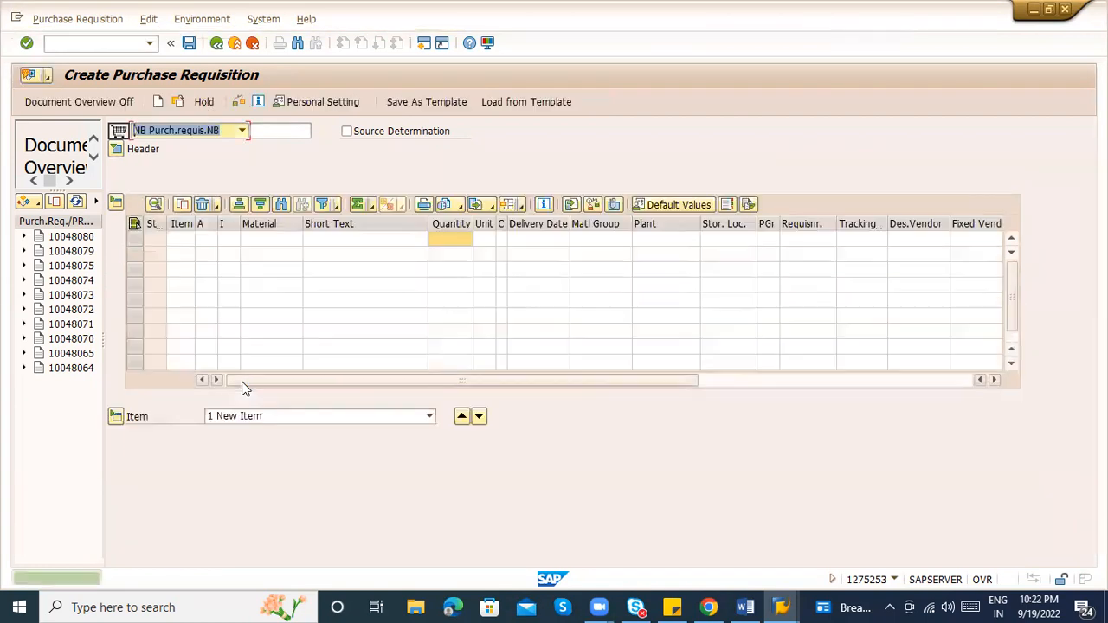
Display requisition 10048087 and review its item's purchasing group, material, text, unit and plant
left_click(177, 102)
key("Return")
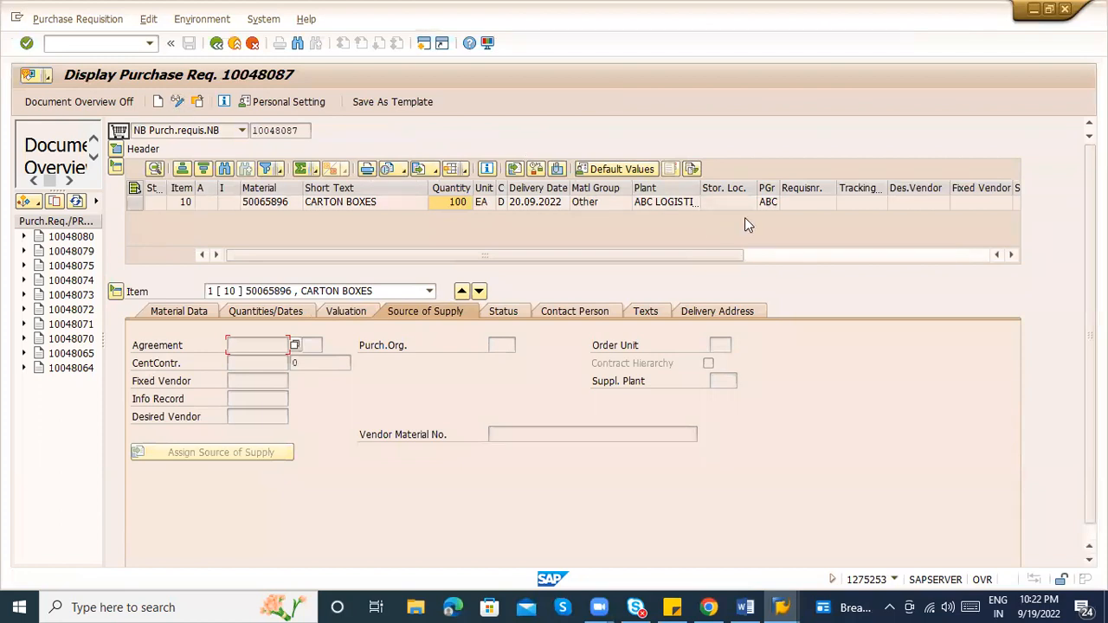
left_click(770, 202)
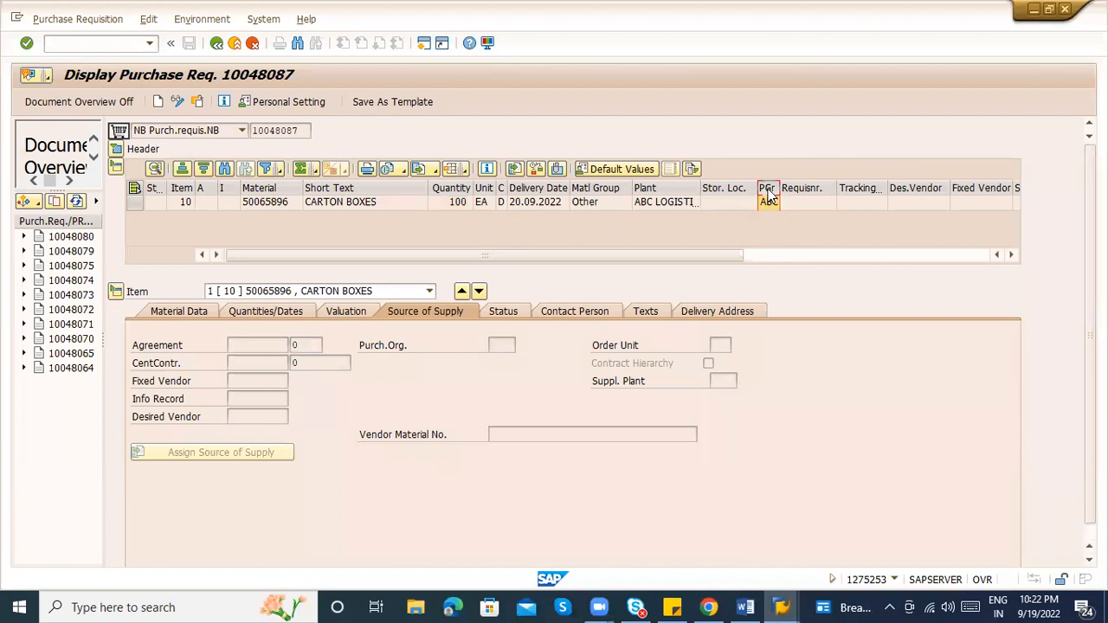
left_click(254, 205)
left_click(323, 201)
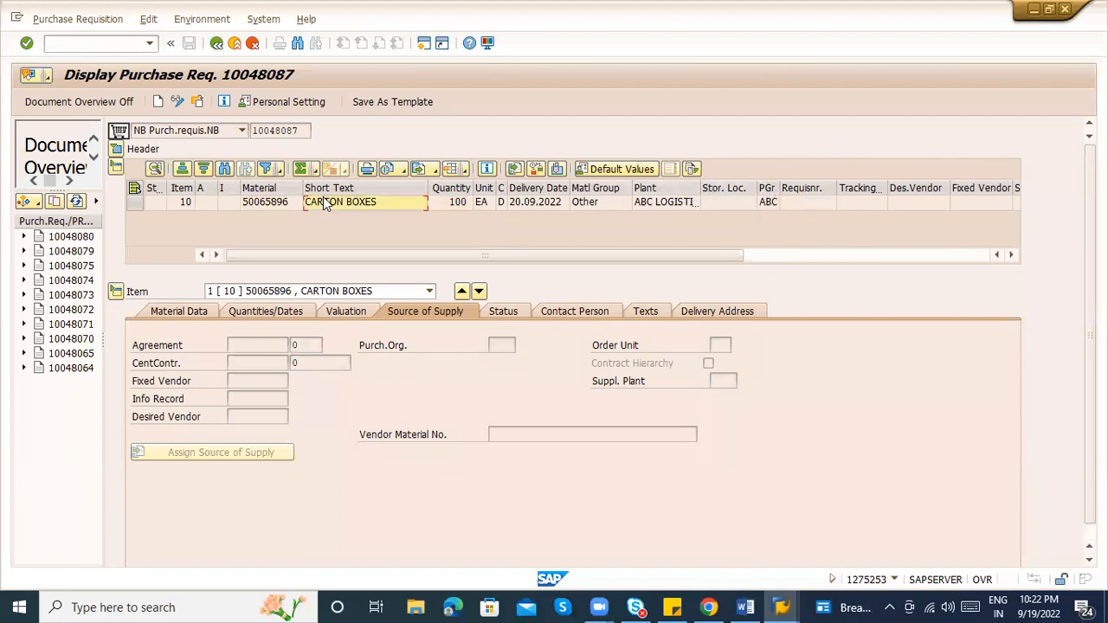
left_click(484, 201)
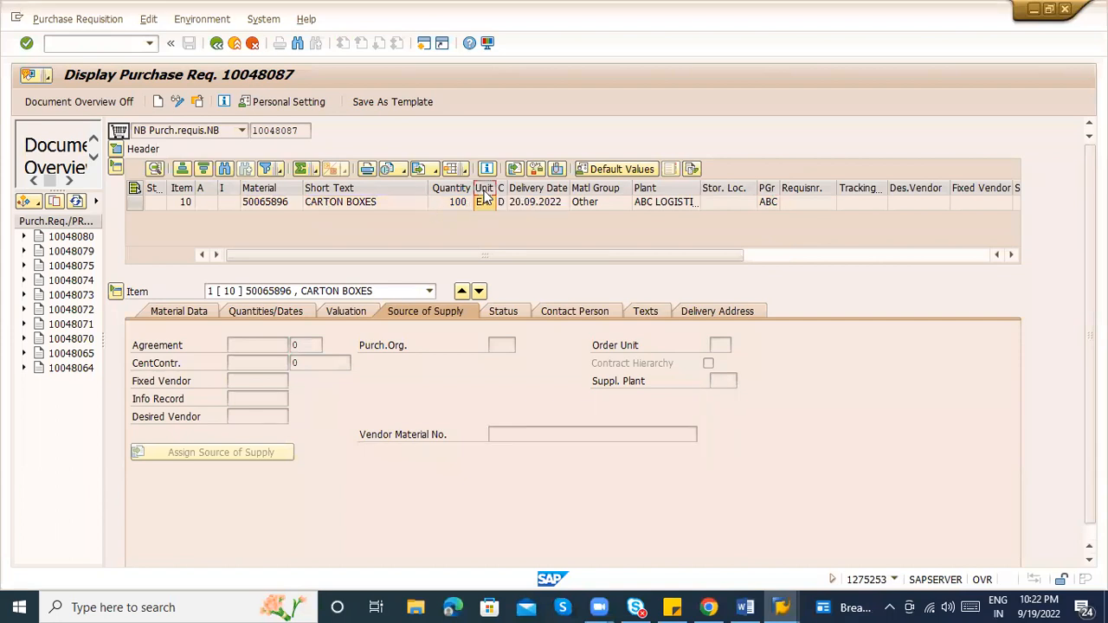
left_click(585, 200)
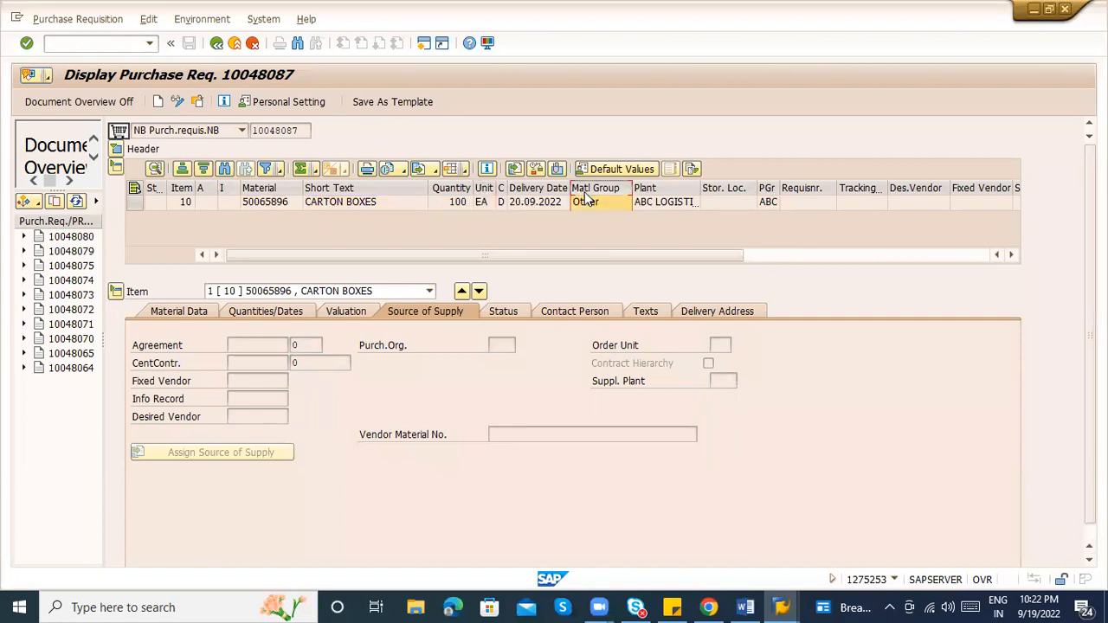
left_click(642, 201)
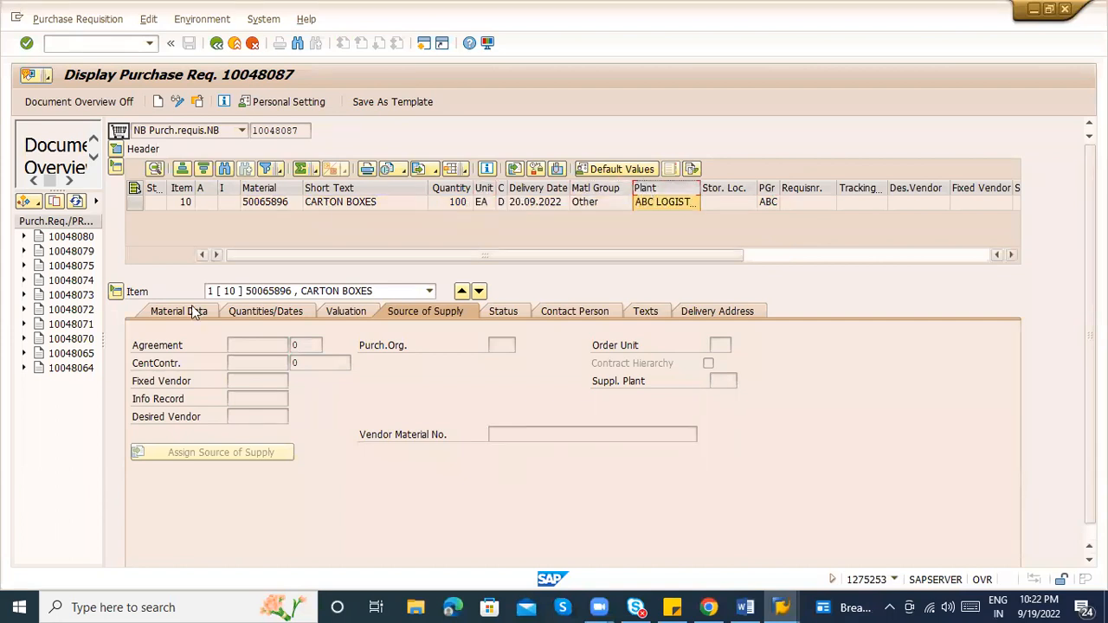
Review the item's Quantities/Dates and Contact Person details, including the purchasing group name
left_click(237, 308)
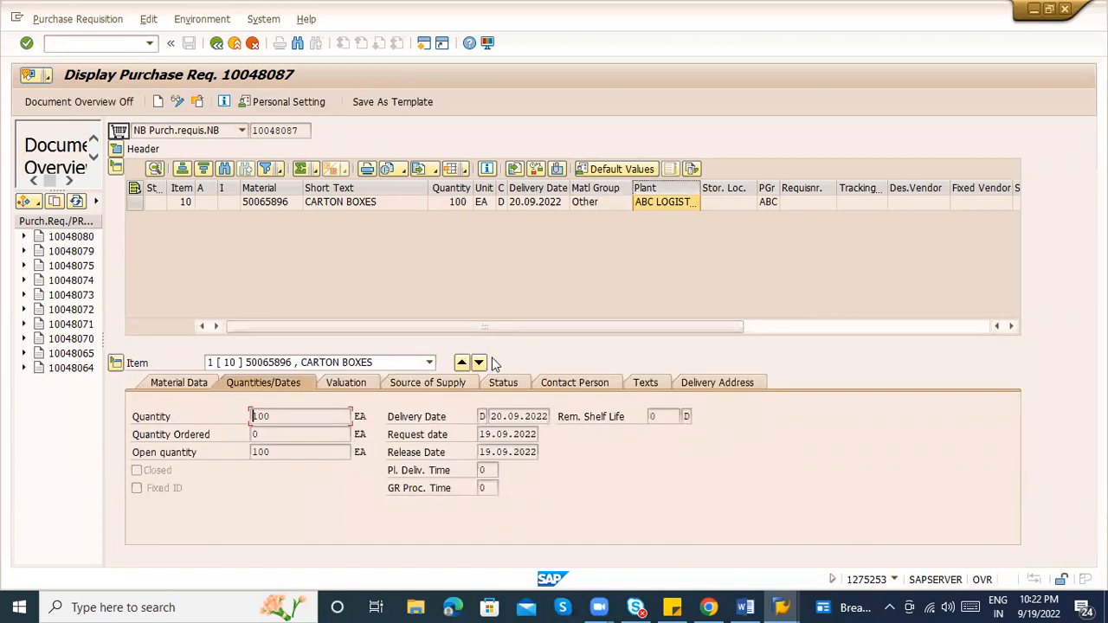
left_click(551, 382)
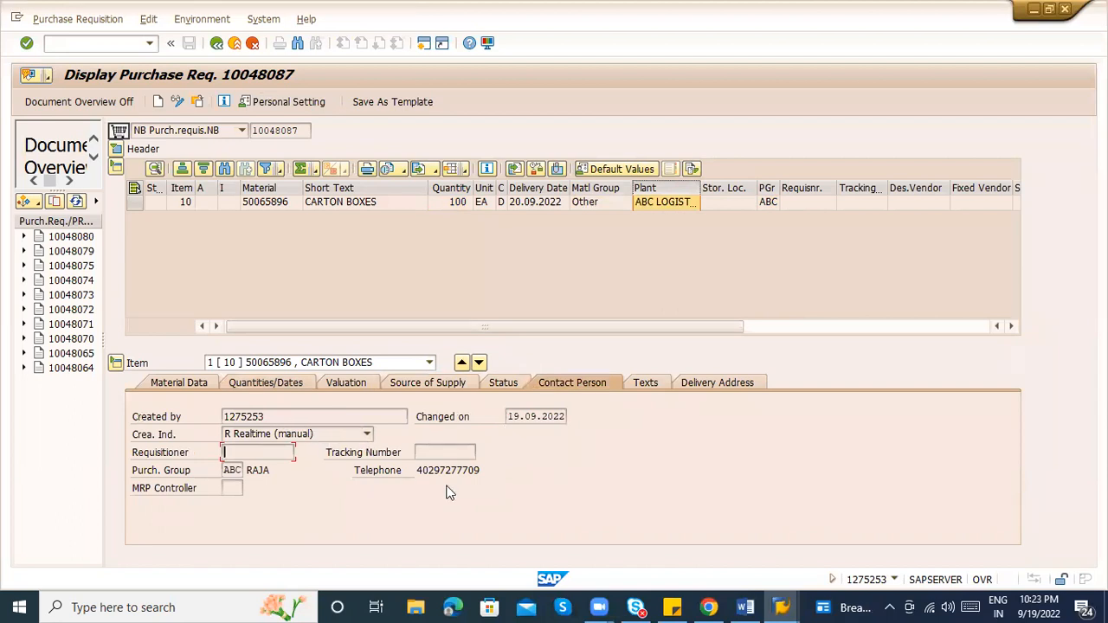
left_click(277, 470)
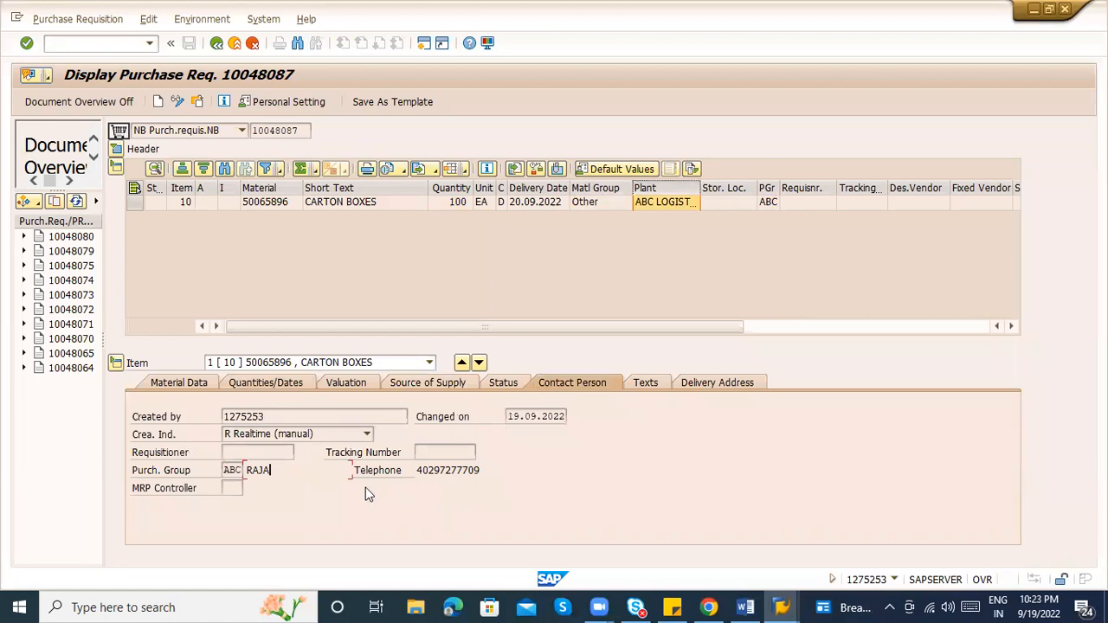